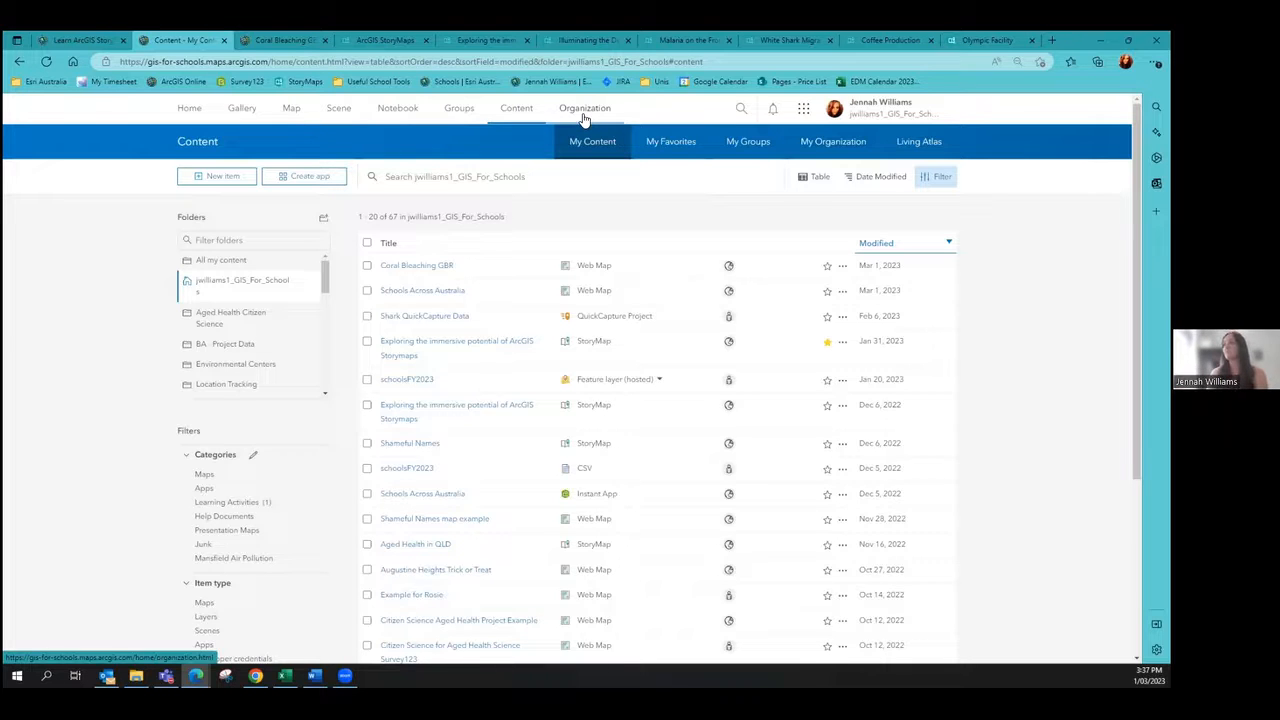
Step: Browse the ArcGIS apps list and glance at the Coral Bleaching GBR web map
{"action": "left_click", "coordinate": [806, 110]}
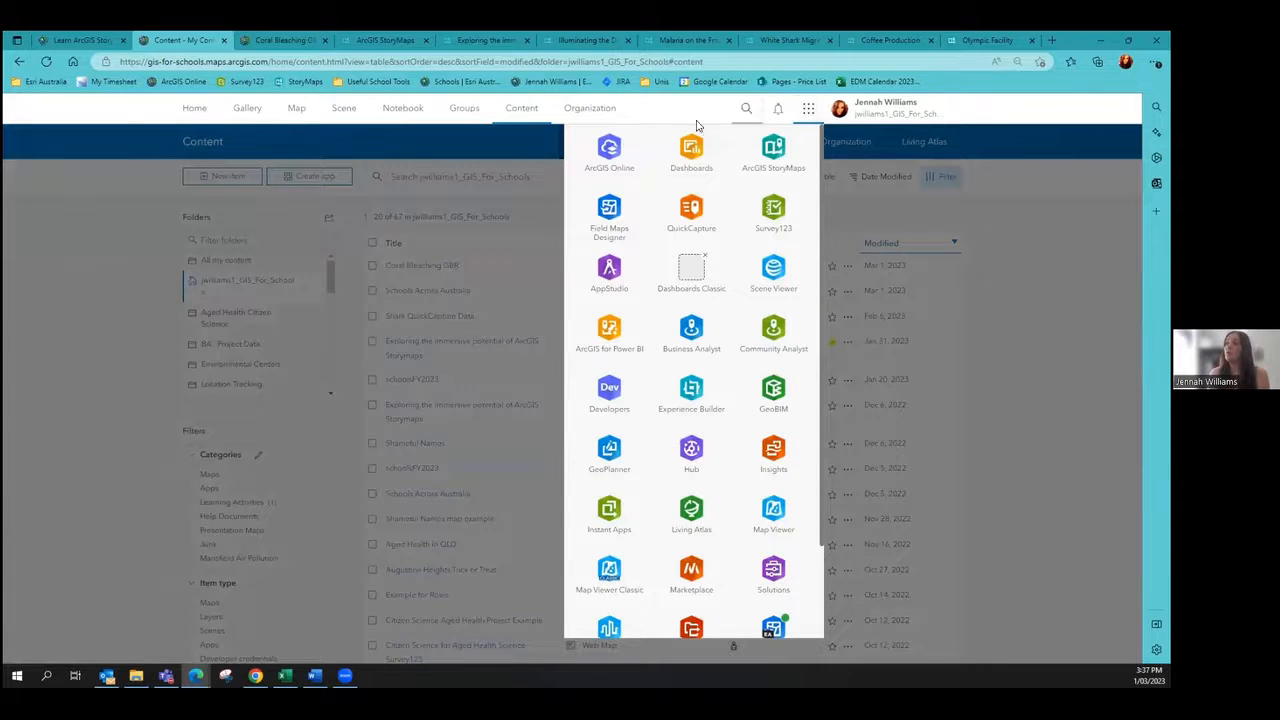
{"action": "scroll", "coordinate": [600, 520], "scroll_direction": "down", "scroll_amount": 2}
{"action": "scroll", "coordinate": [775, 580], "scroll_direction": "up", "scroll_amount": 2}
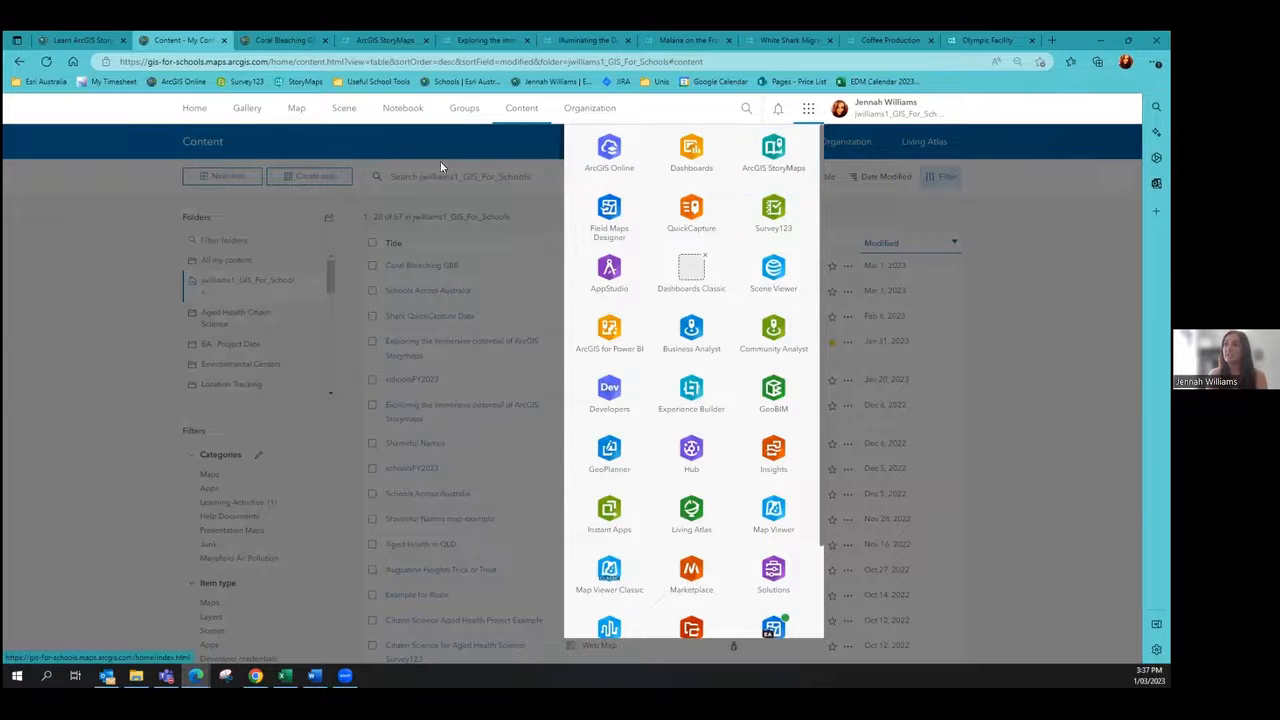
{"action": "left_click", "coordinate": [116, 242]}
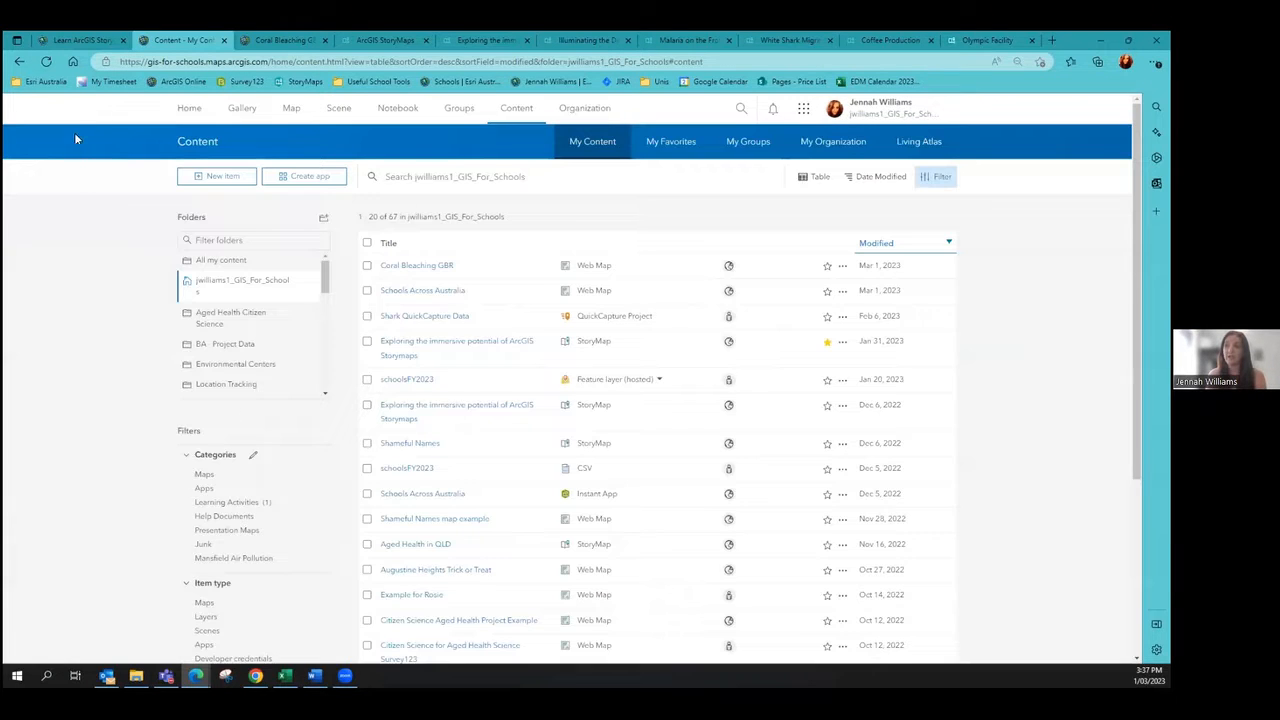
{"action": "left_click", "coordinate": [803, 108]}
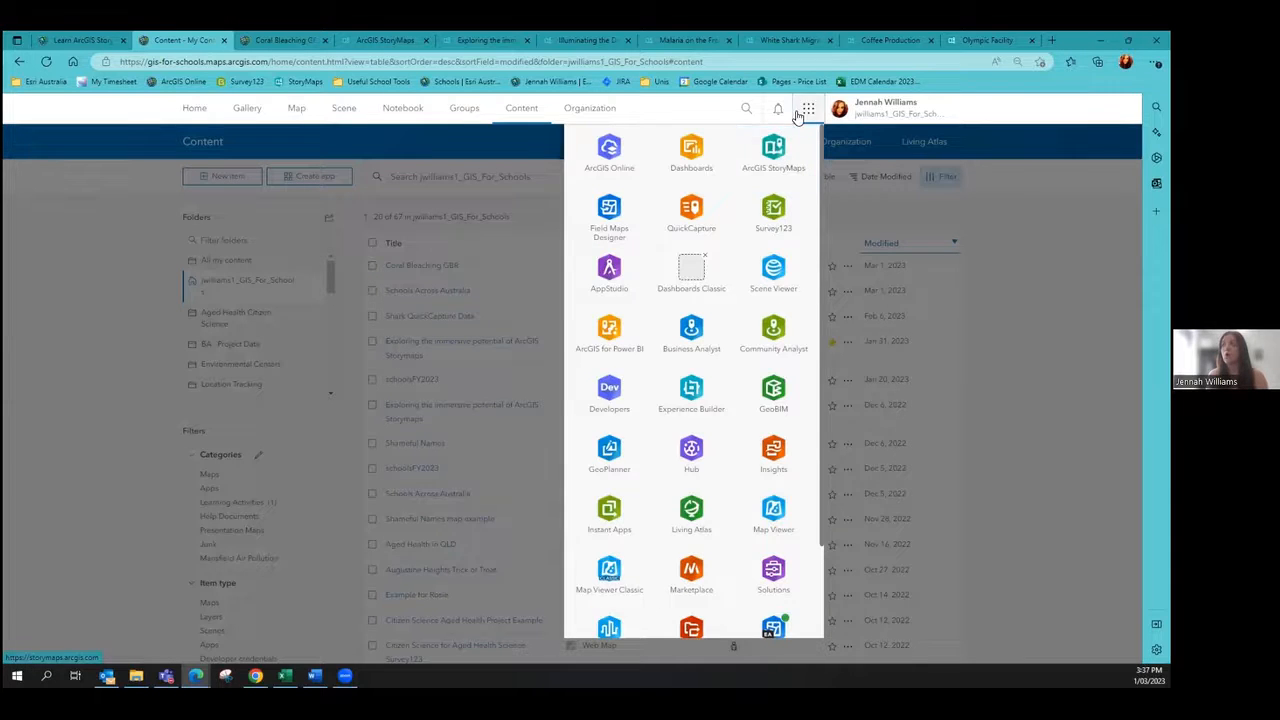
{"action": "left_click", "coordinate": [805, 112]}
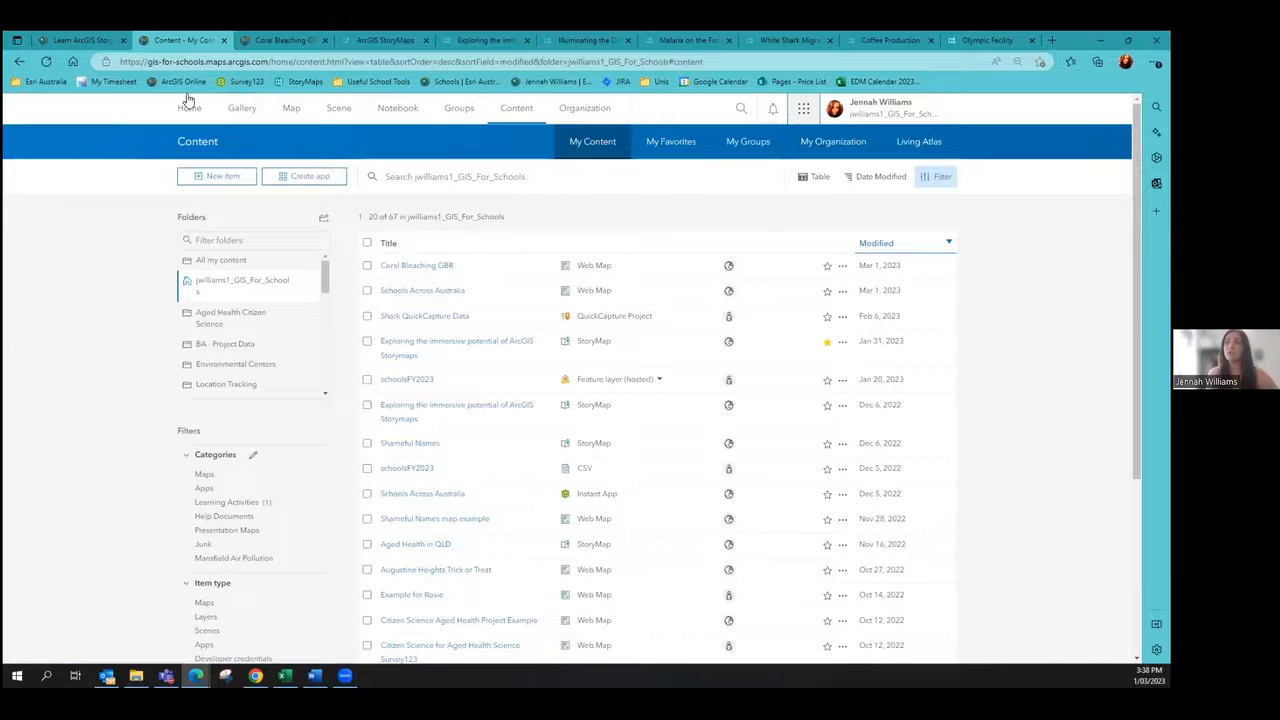
{"action": "left_click", "coordinate": [283, 40]}
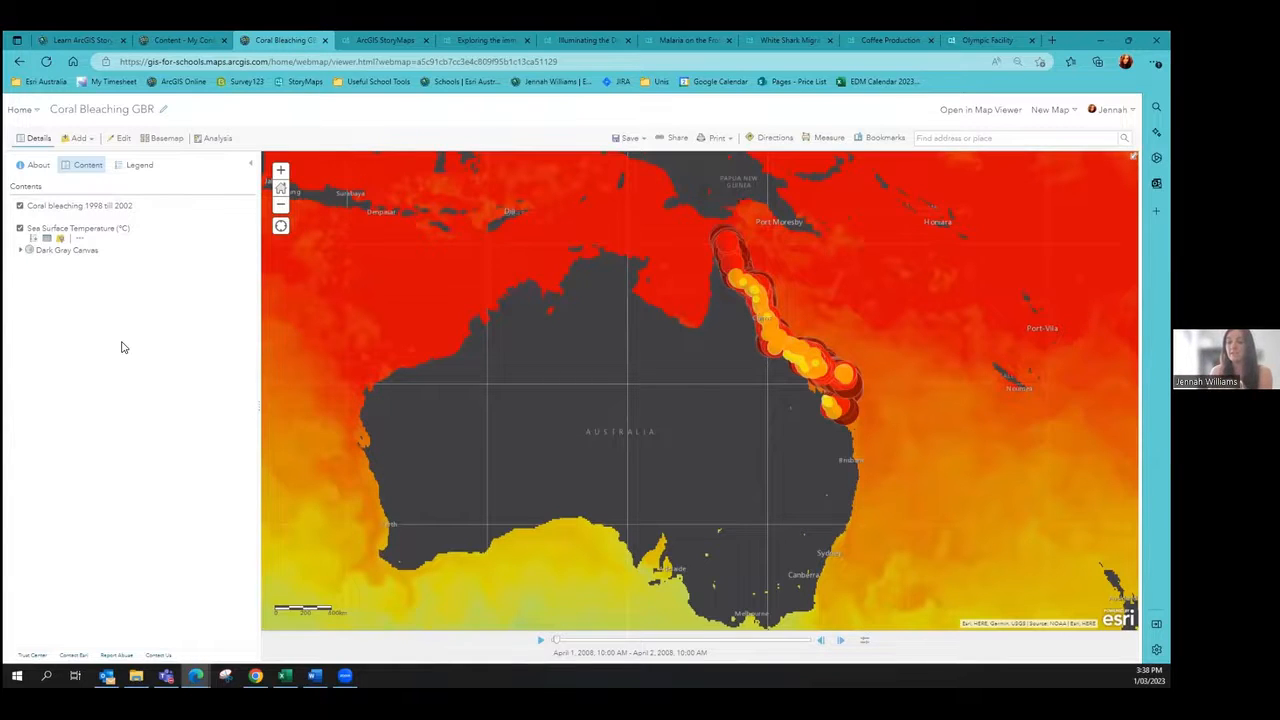
{"action": "left_click", "coordinate": [180, 40]}
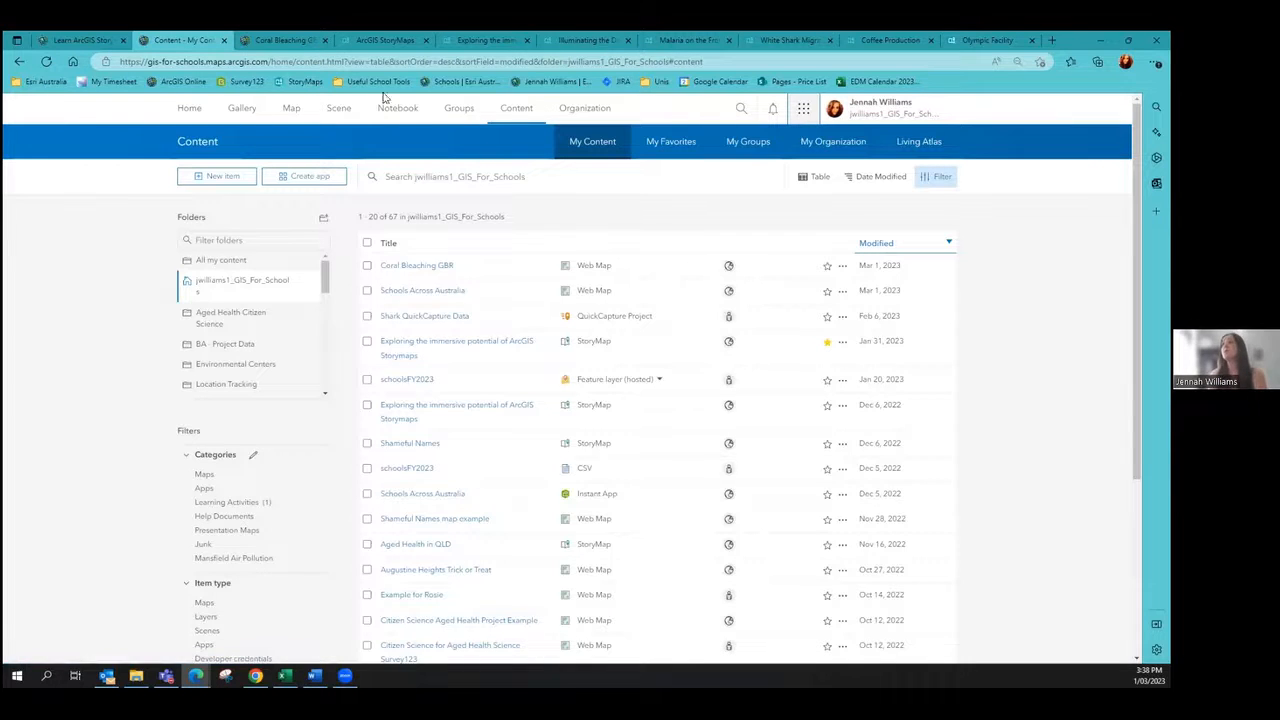
Step: Launch ArcGIS StoryMaps in a new tab and scroll through My Stories, including Coral Bleaching
{"action": "left_click", "coordinate": [803, 110]}
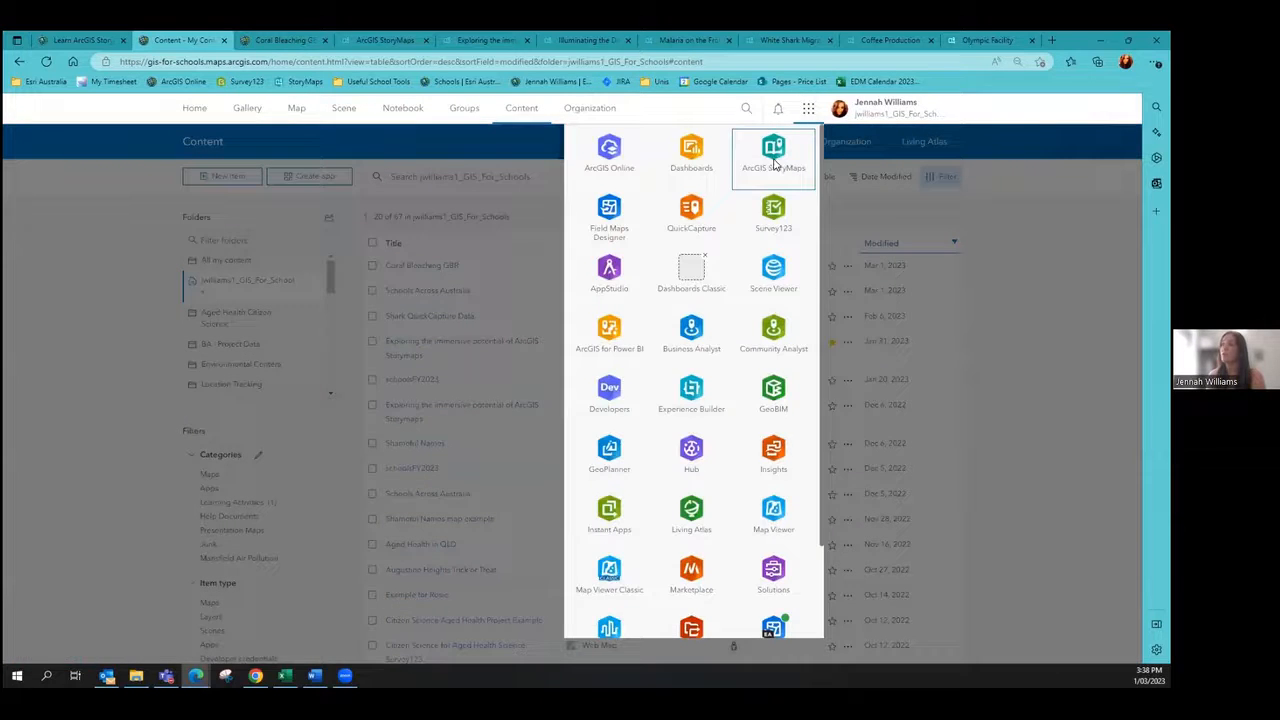
{"action": "left_click", "coordinate": [773, 158]}
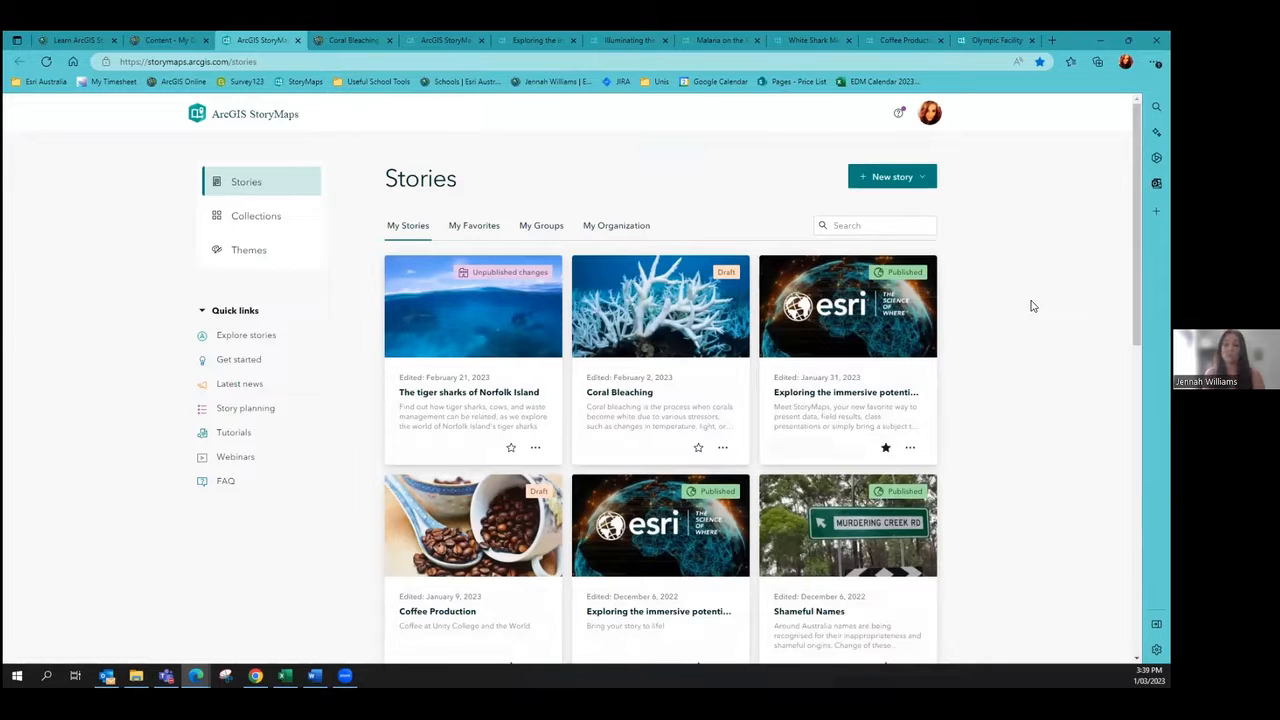
{"action": "scroll", "coordinate": [1031, 305], "scroll_direction": "down", "scroll_amount": 7}
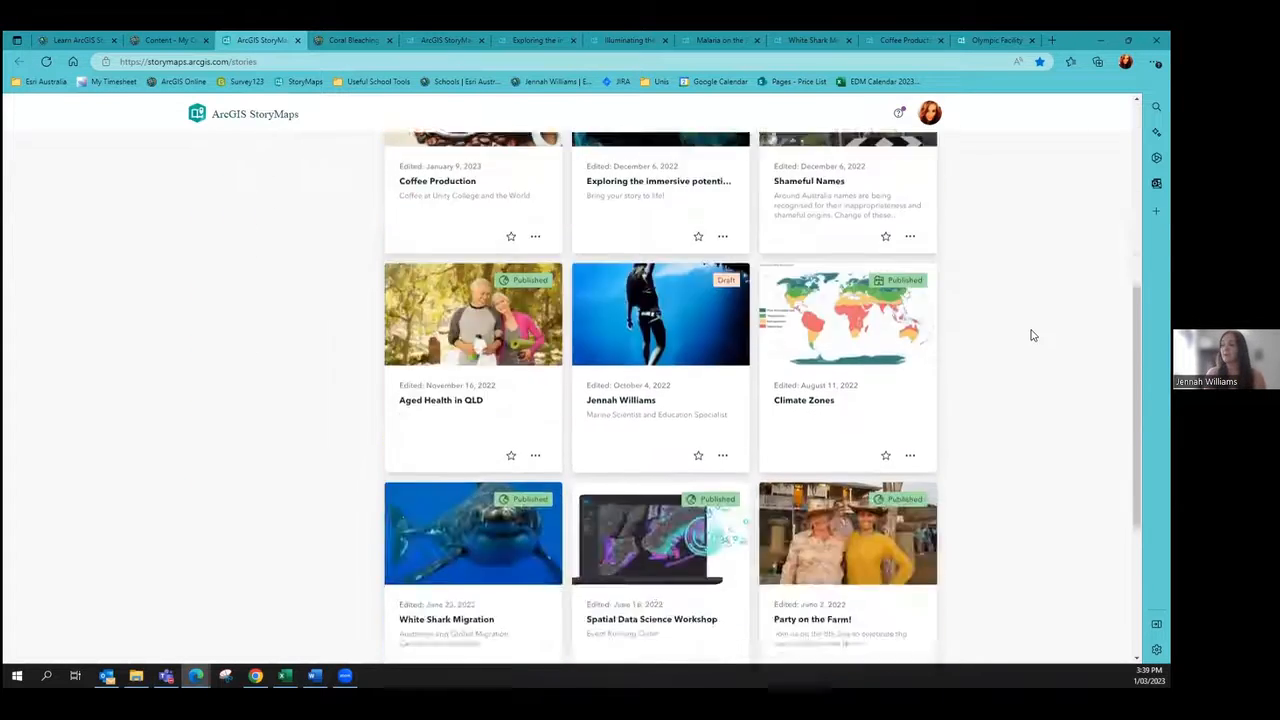
{"action": "scroll", "coordinate": [1031, 347], "scroll_direction": "up", "scroll_amount": 8}
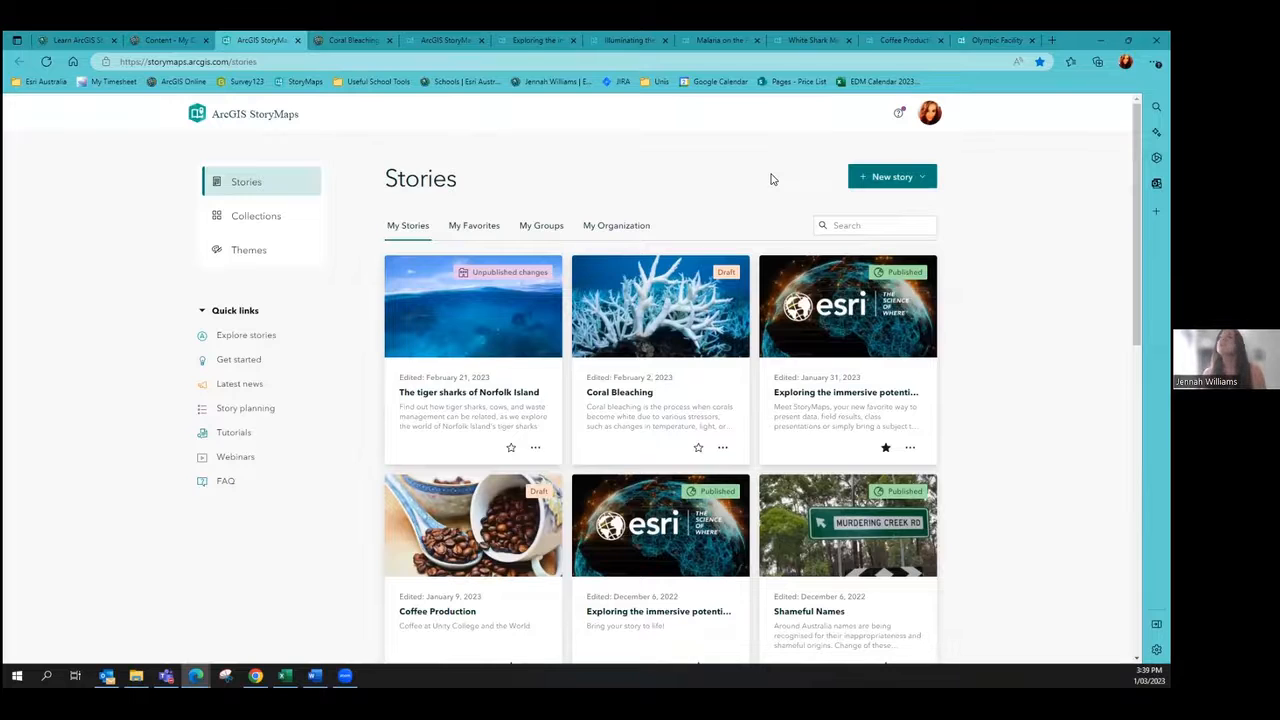
{"action": "left_click", "coordinate": [426, 38]}
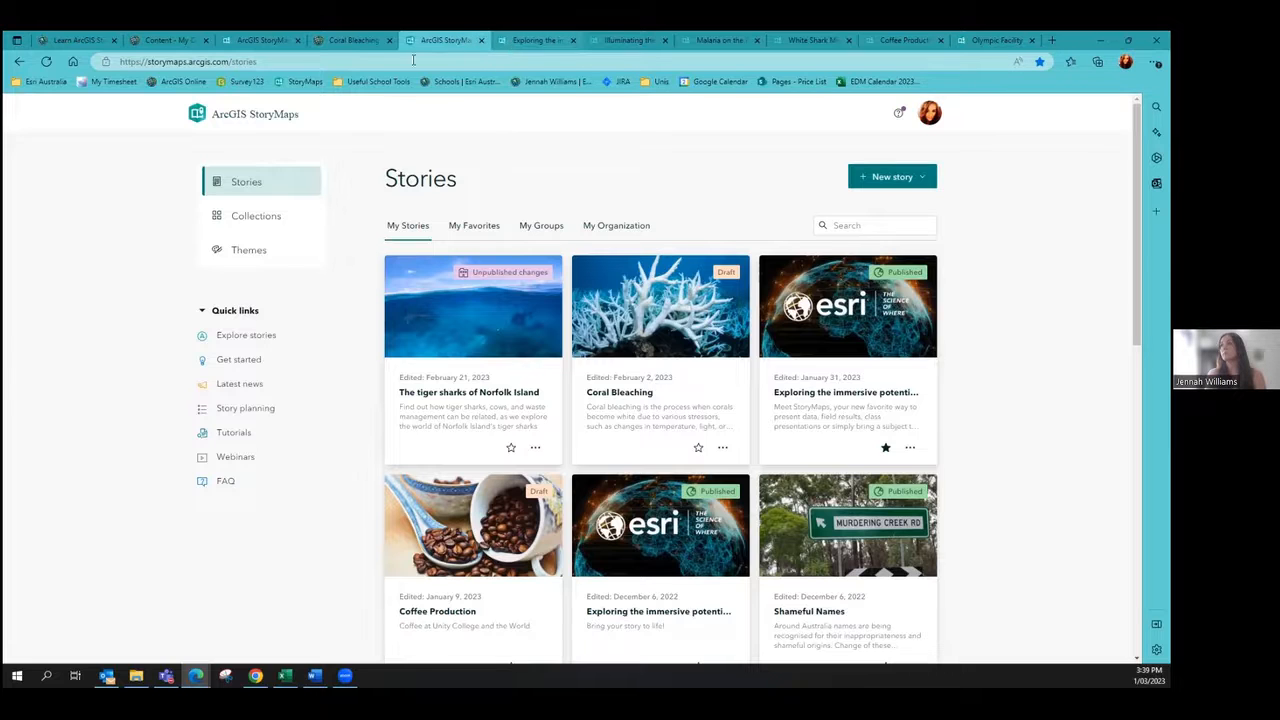
{"action": "key", "text": "ctrl+Tab"}
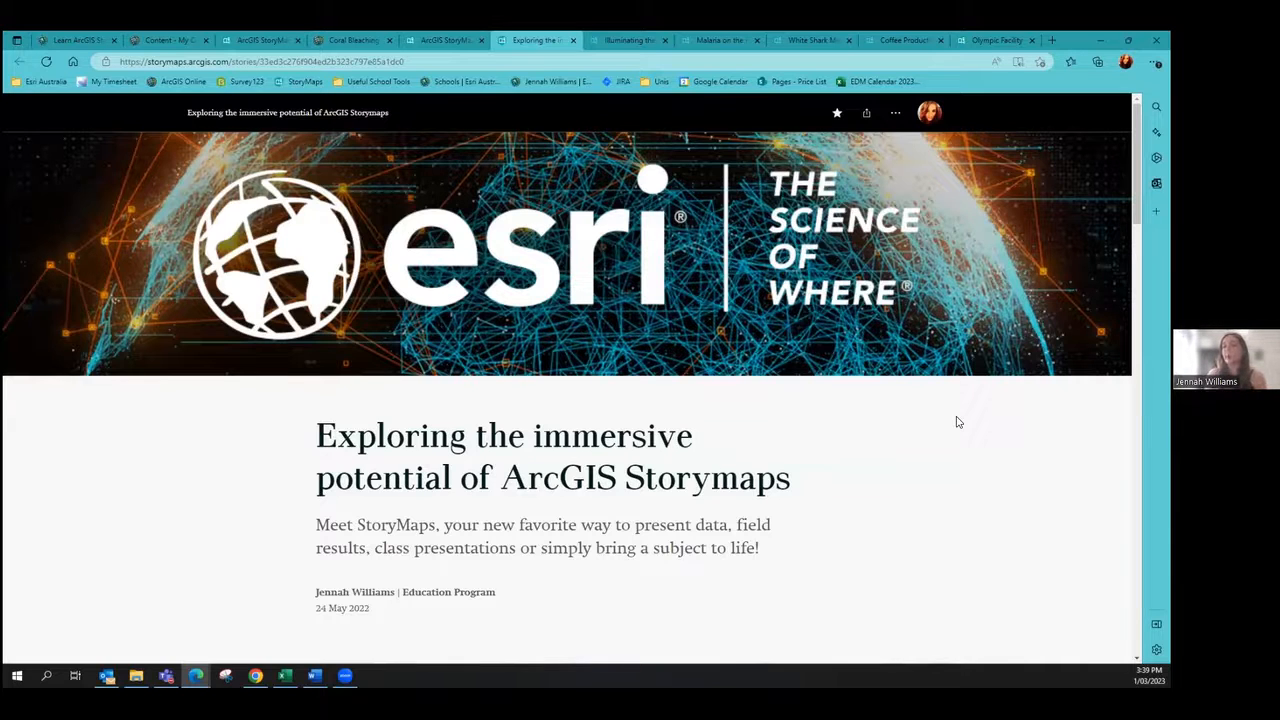
Step: Scroll down to the Storytelling that Resonates video and play it full screen
{"action": "scroll", "coordinate": [956, 422], "scroll_direction": "down", "scroll_amount": 2}
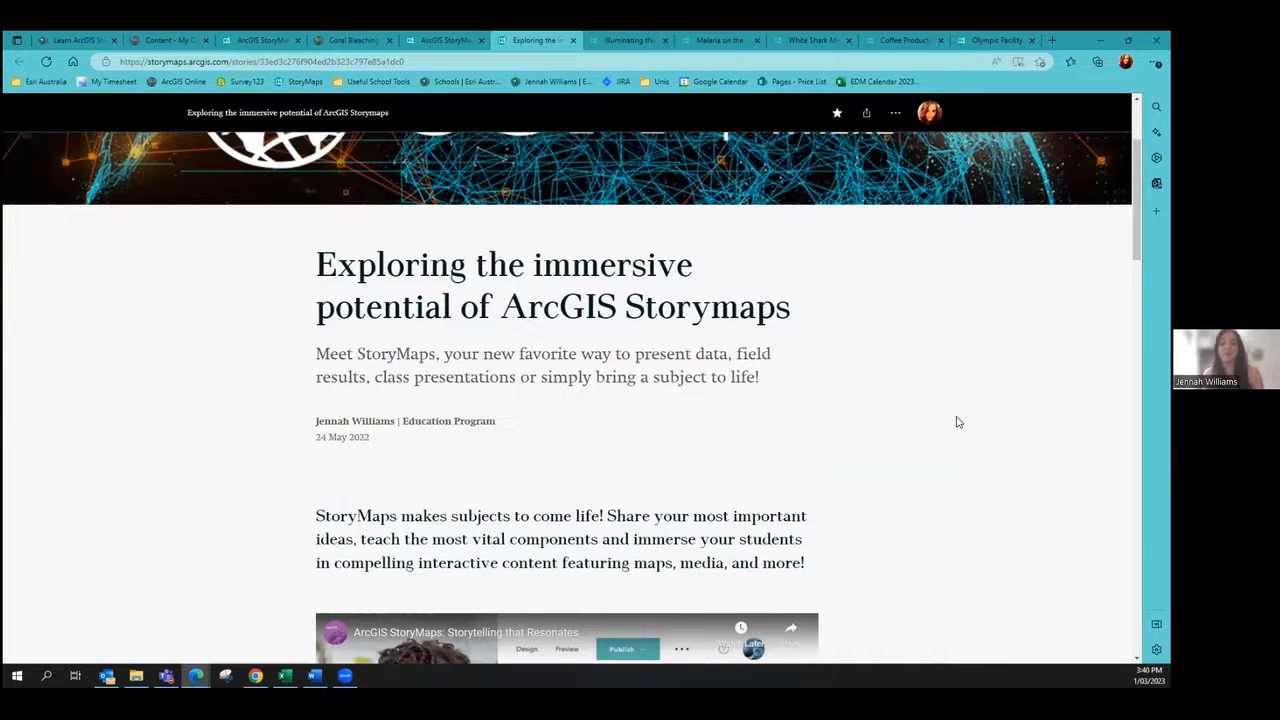
{"action": "scroll", "coordinate": [962, 322], "scroll_direction": "down", "scroll_amount": 2}
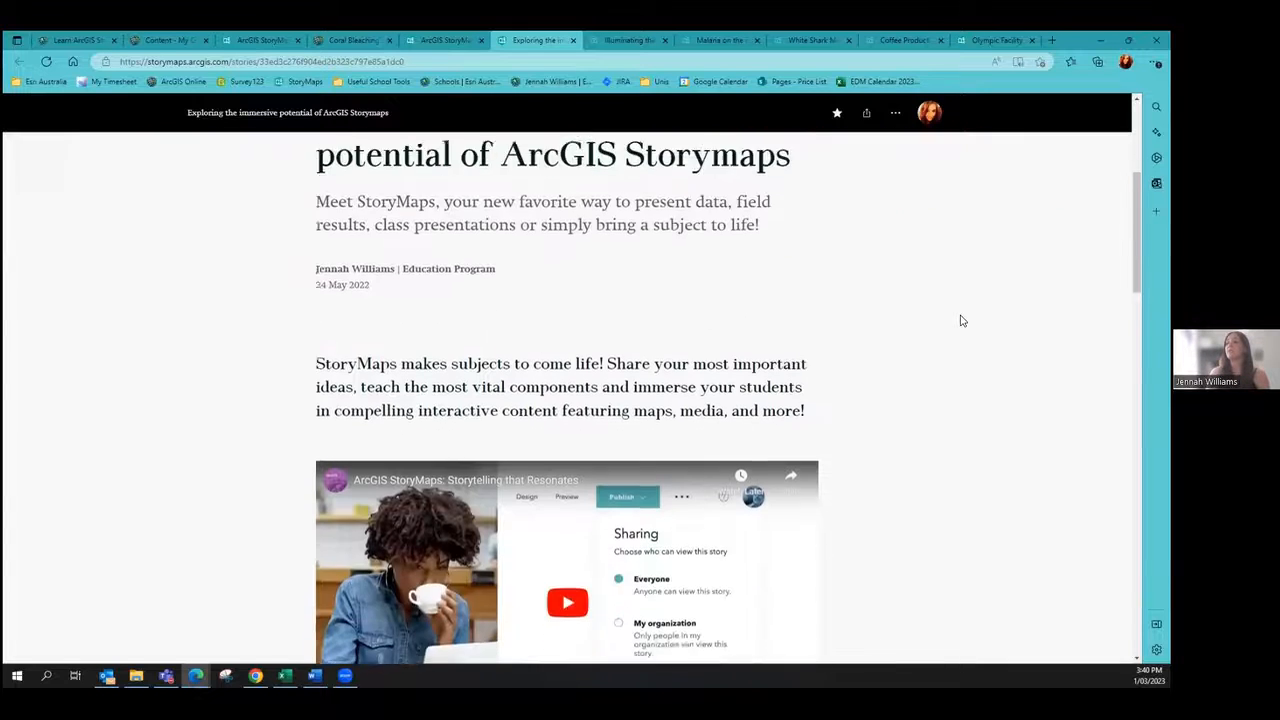
{"action": "scroll", "coordinate": [960, 320], "scroll_direction": "down", "scroll_amount": 3}
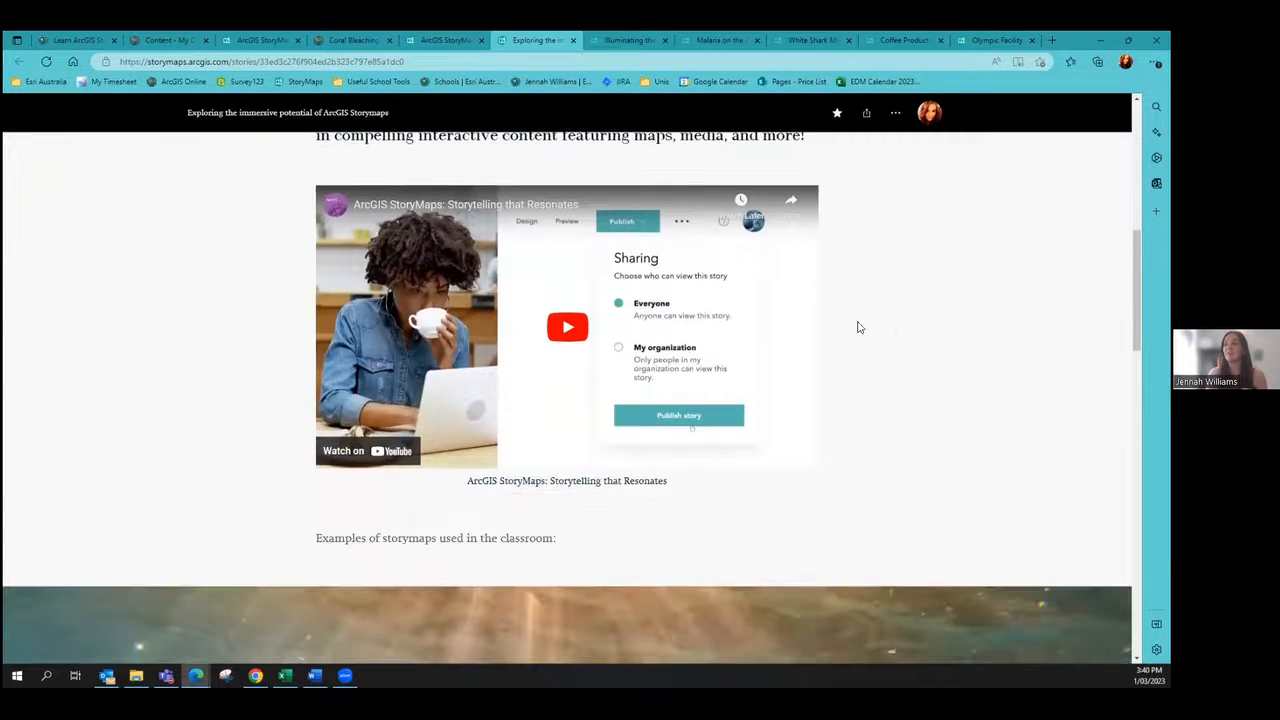
{"action": "left_click", "coordinate": [568, 330]}
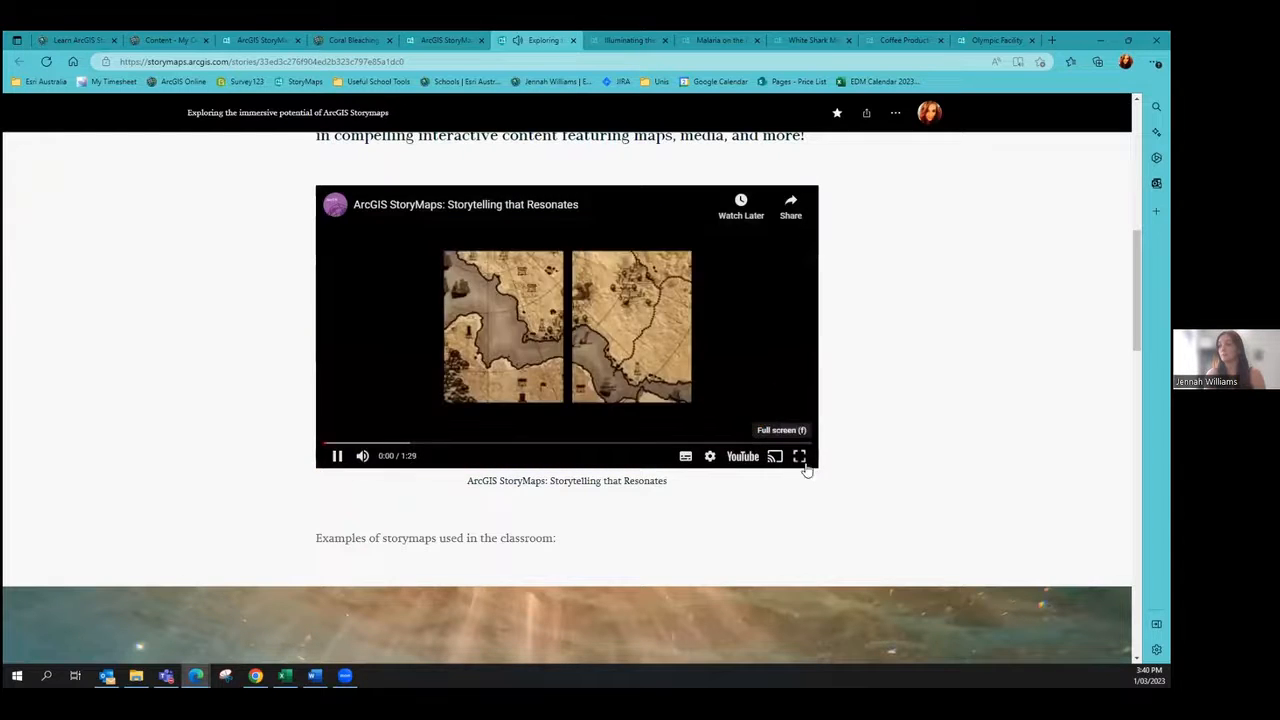
{"action": "left_click", "coordinate": [799, 457]}
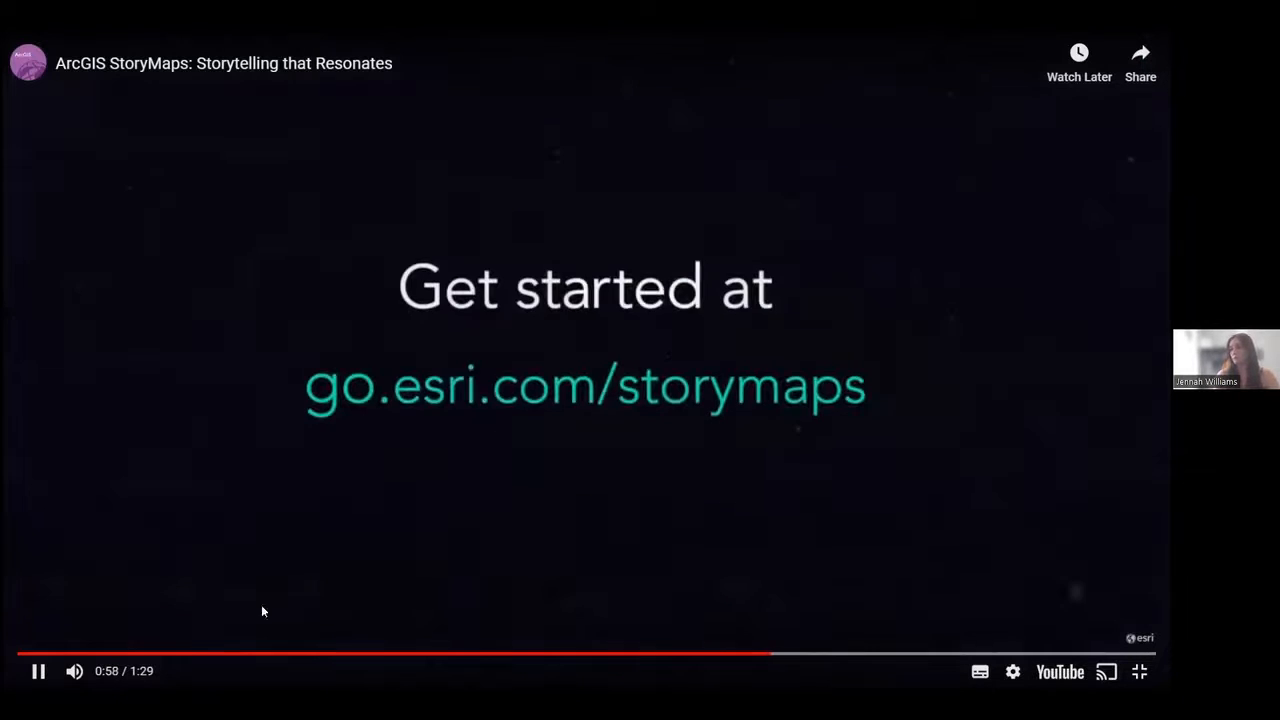
Step: Pause the video, leave full screen, scroll to the turtle section, then go to Learn ArcGIS StoryMaps
{"action": "left_click", "coordinate": [38, 672]}
{"action": "key", "text": "Escape"}
{"action": "scroll", "coordinate": [204, 318], "scroll_direction": "down", "scroll_amount": 1}
{"action": "scroll", "coordinate": [202, 318], "scroll_direction": "down", "scroll_amount": 1}
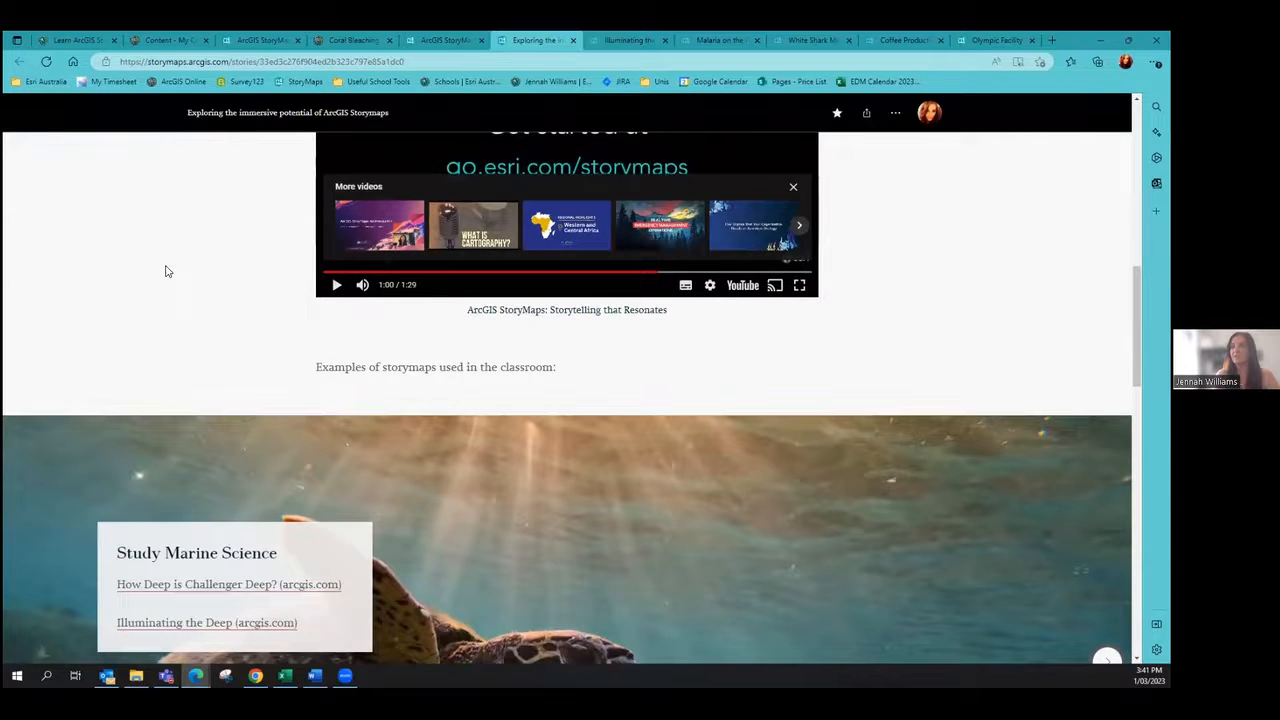
{"action": "scroll", "coordinate": [166, 271], "scroll_direction": "down", "scroll_amount": 2}
{"action": "scroll", "coordinate": [166, 271], "scroll_direction": "down", "scroll_amount": 1}
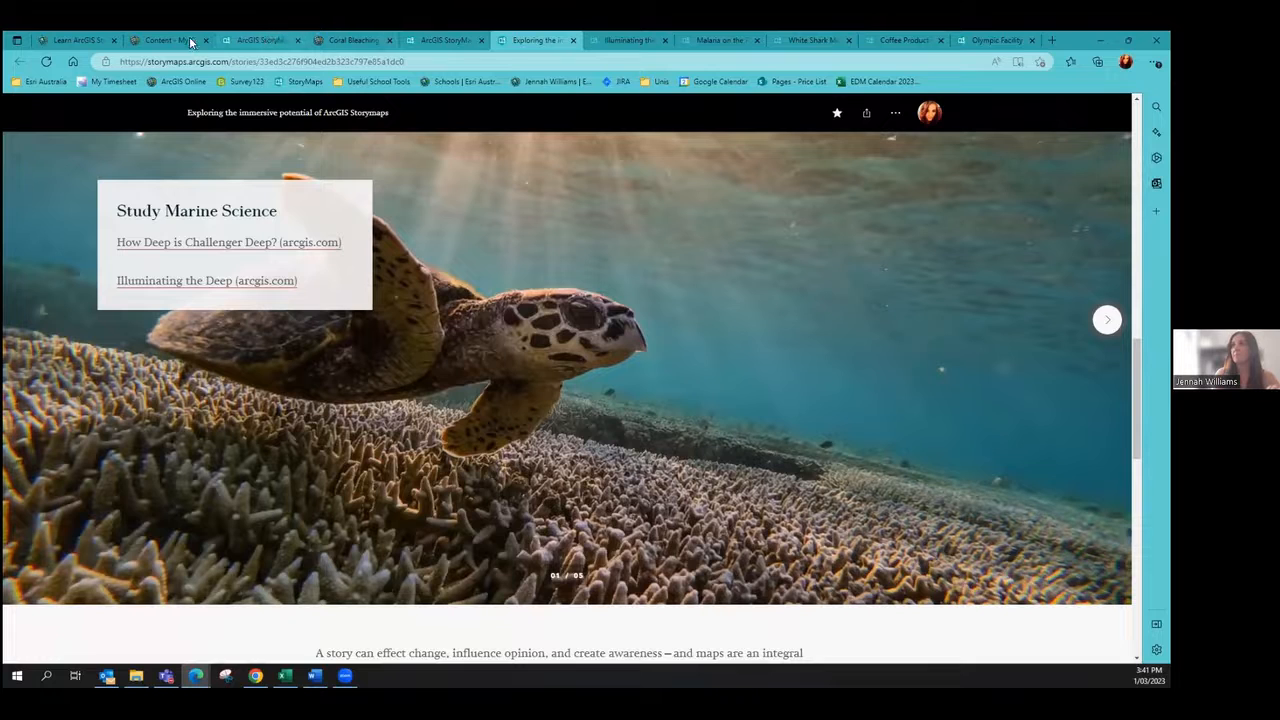
{"action": "left_click", "coordinate": [75, 40]}
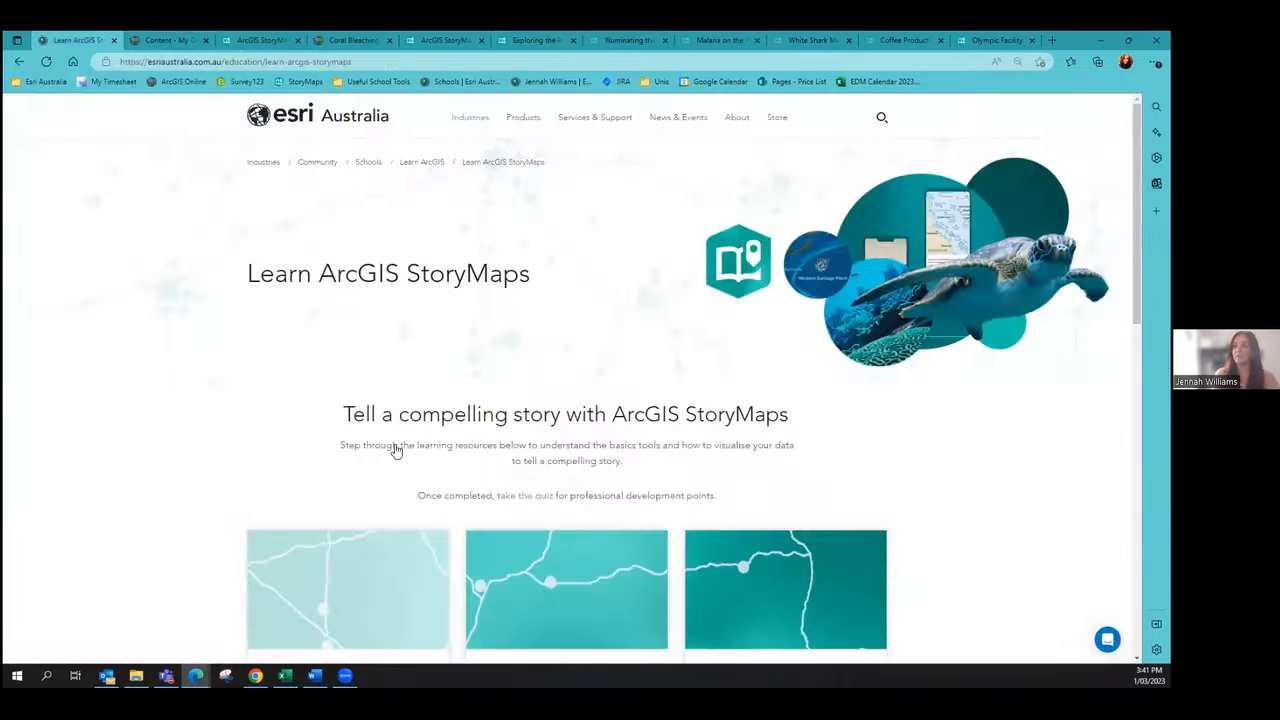
Step: Scroll the Learn ArcGIS StoryMaps resource cards, then return to the Study Marine Science slide
{"action": "scroll", "coordinate": [395, 450], "scroll_direction": "down", "scroll_amount": 3}
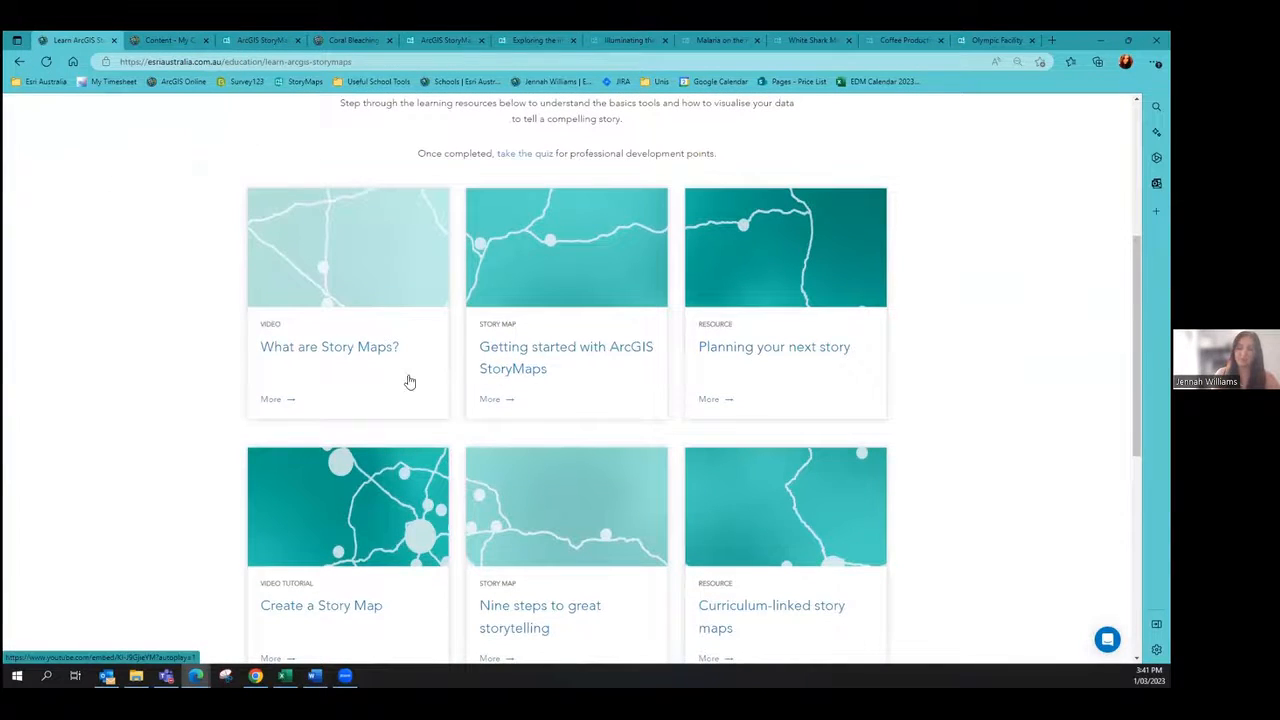
{"action": "scroll", "coordinate": [432, 346], "scroll_direction": "up", "scroll_amount": 3}
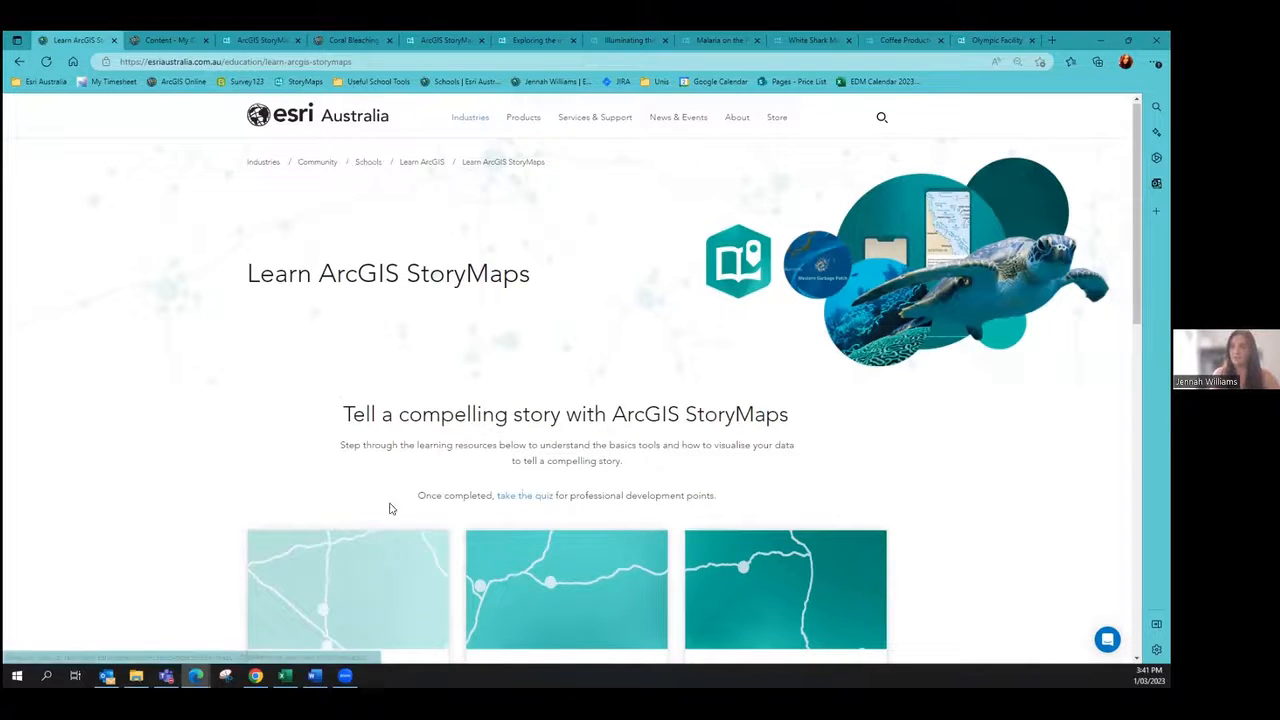
{"action": "scroll", "coordinate": [314, 323], "scroll_direction": "down", "scroll_amount": 3}
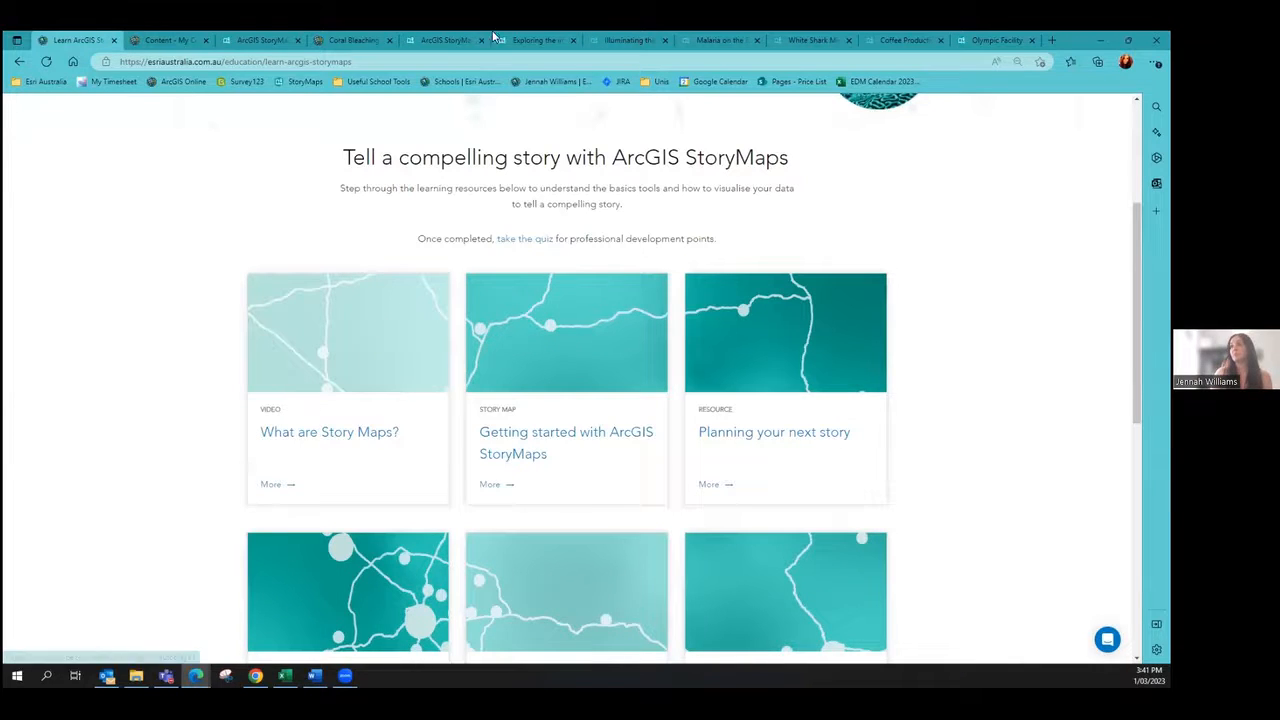
{"action": "left_click", "coordinate": [530, 40]}
{"action": "scroll", "coordinate": [544, 335], "scroll_direction": "up", "scroll_amount": 1}
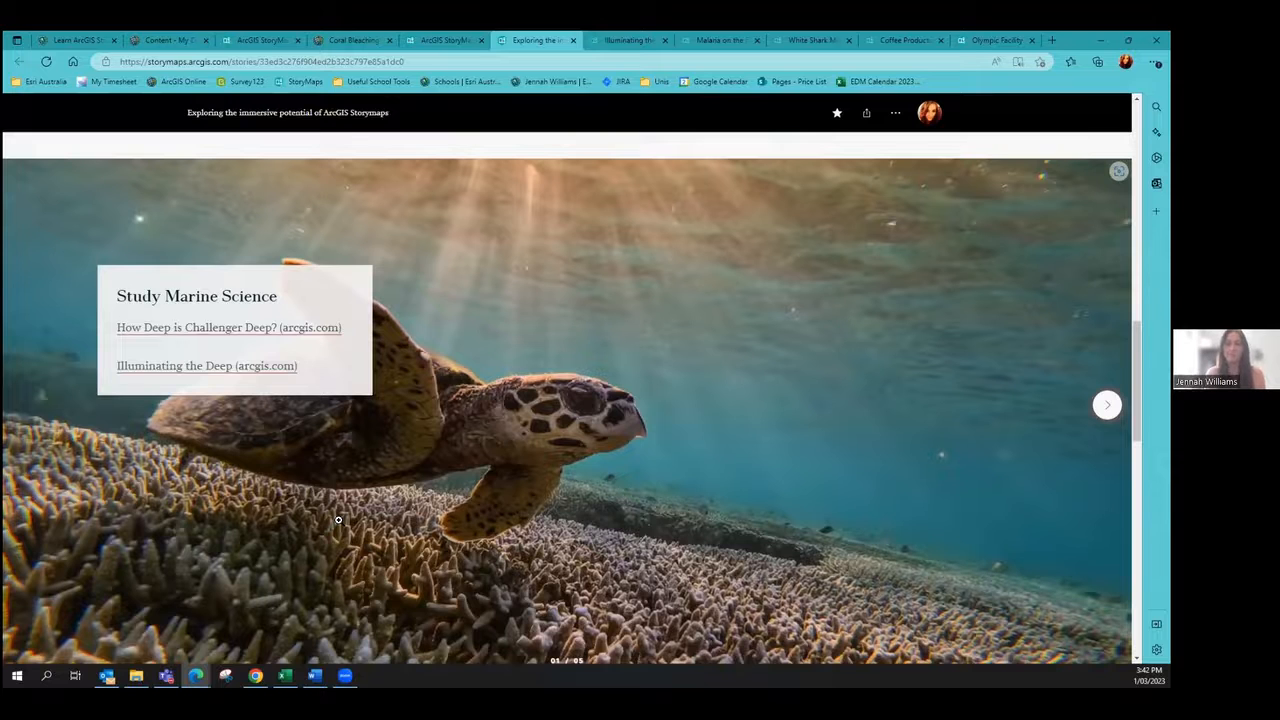
Step: Step through the Natural Disasters and Disease Outbreaks slides, then open Illuminating the Deep
{"action": "left_click", "coordinate": [1107, 404]}
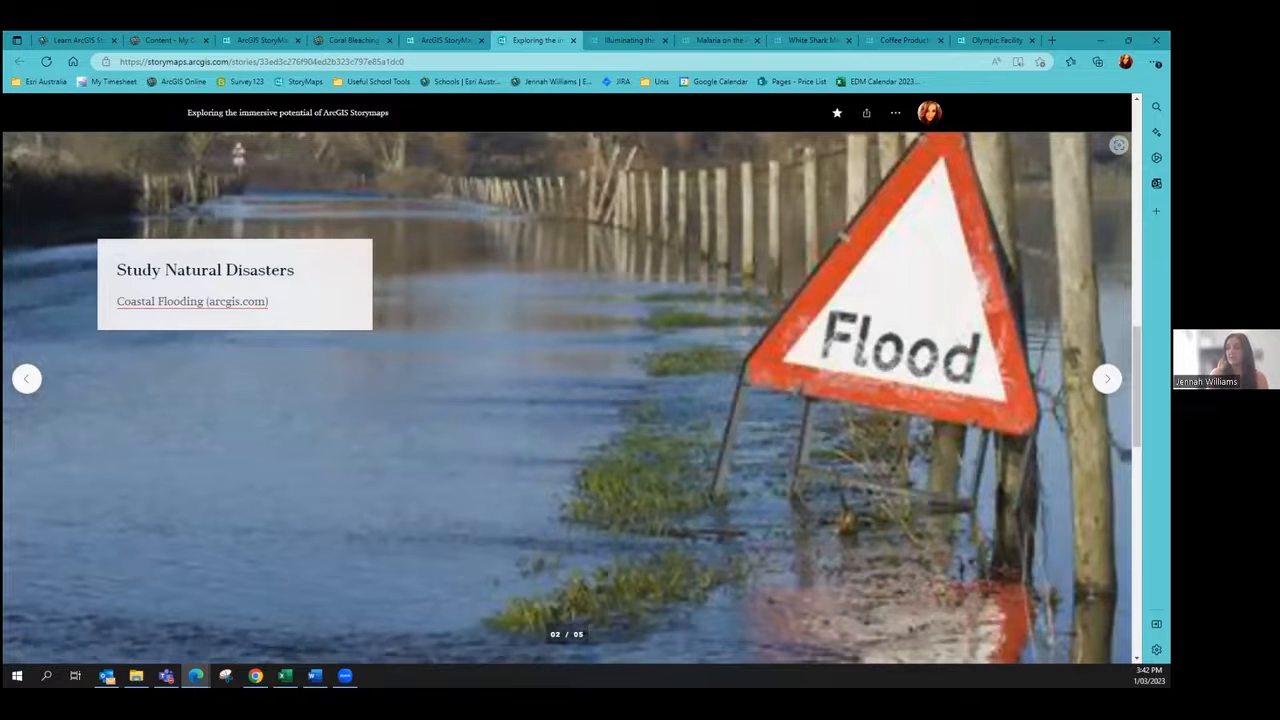
{"action": "left_click", "coordinate": [1107, 378]}
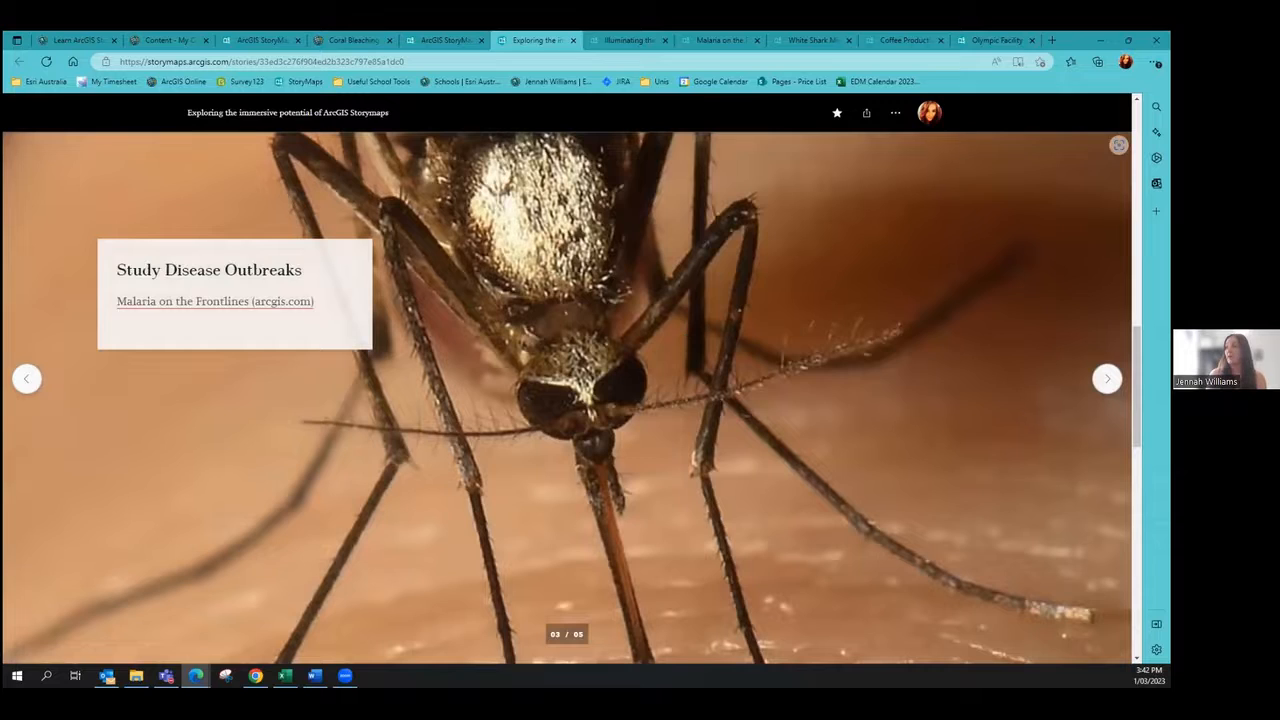
{"action": "left_click", "coordinate": [1107, 378]}
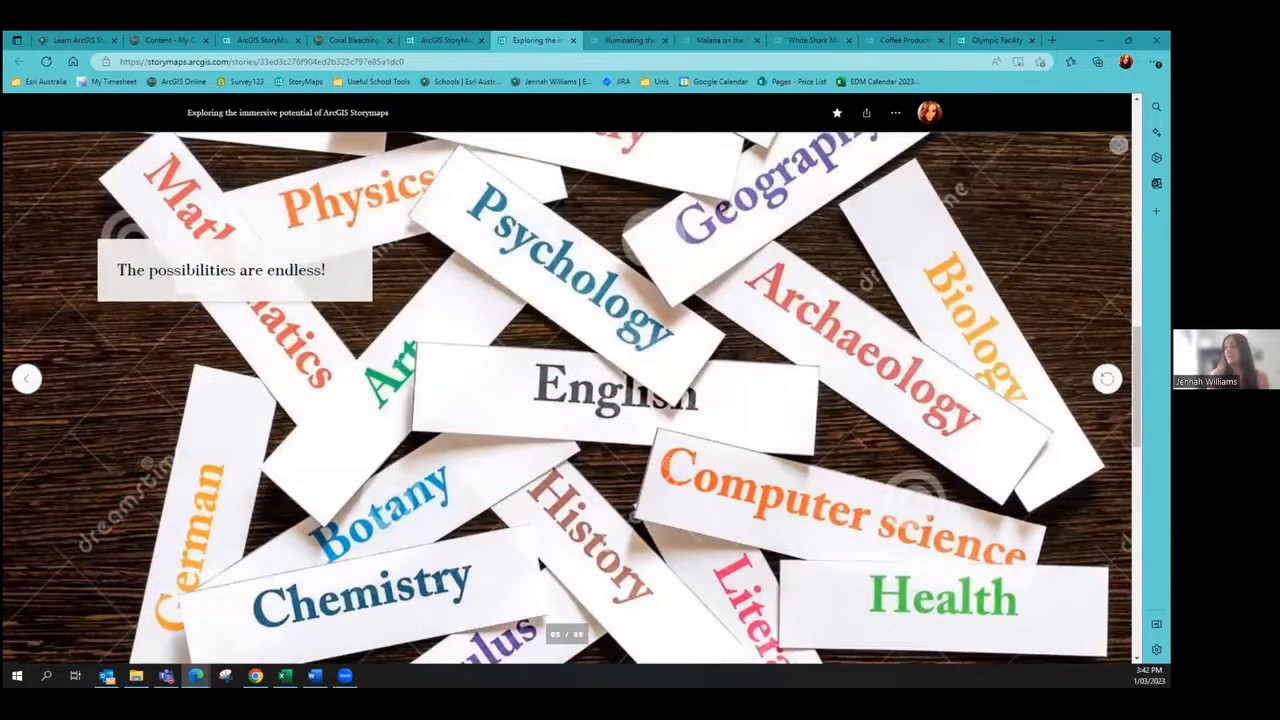
{"action": "left_click", "coordinate": [1106, 378]}
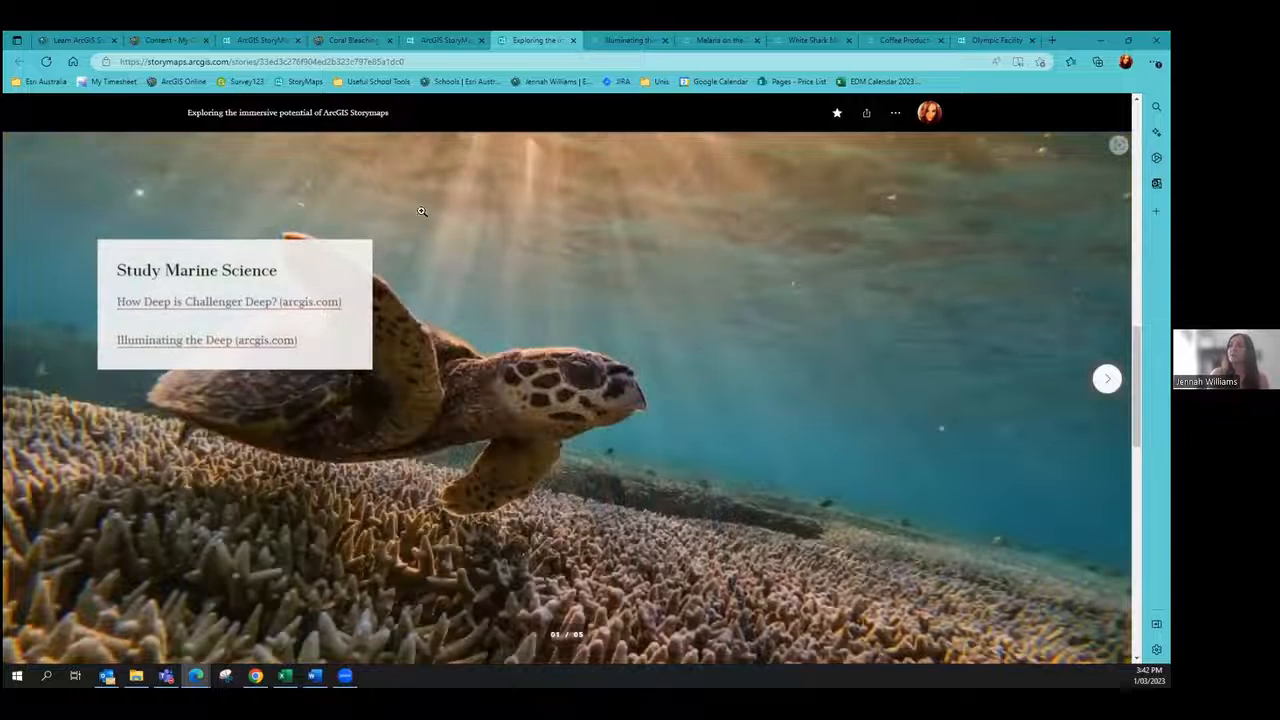
{"action": "left_click", "coordinate": [610, 41]}
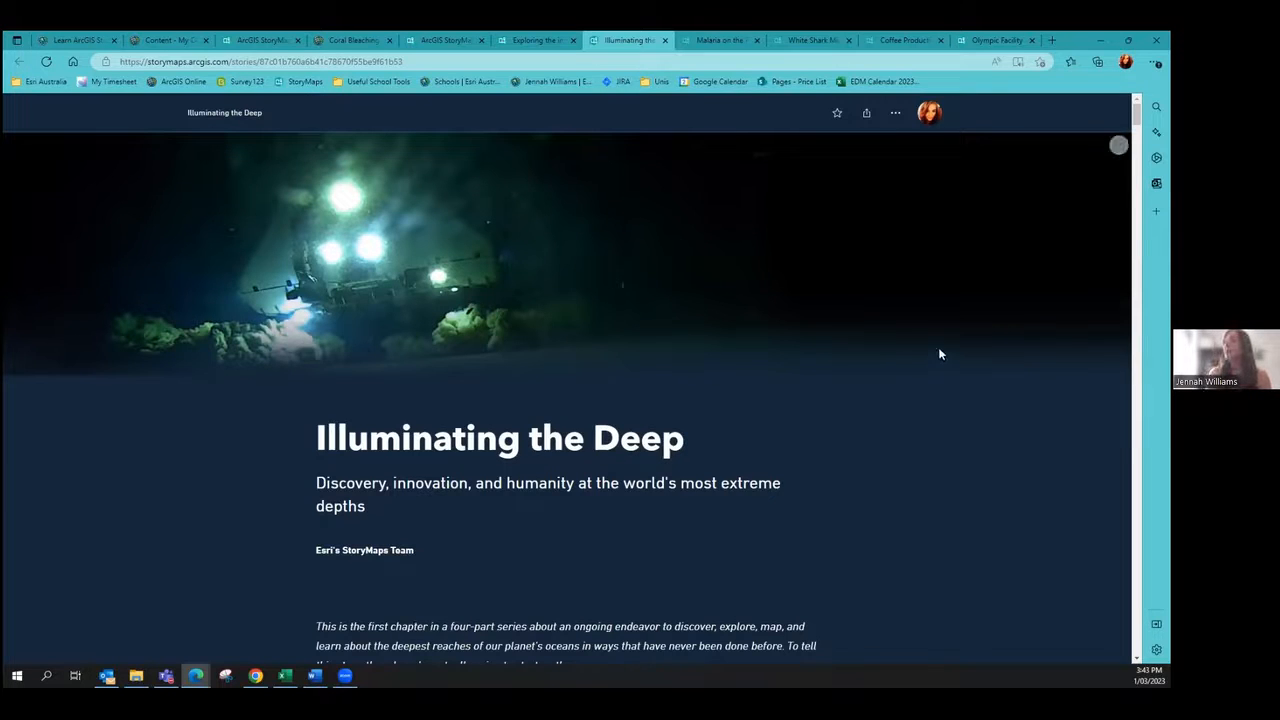
Step: Scroll past the intro and Earthrise image to the globe of East Asia and the western Pacific
{"action": "scroll", "coordinate": [939, 354], "scroll_direction": "down", "scroll_amount": 2}
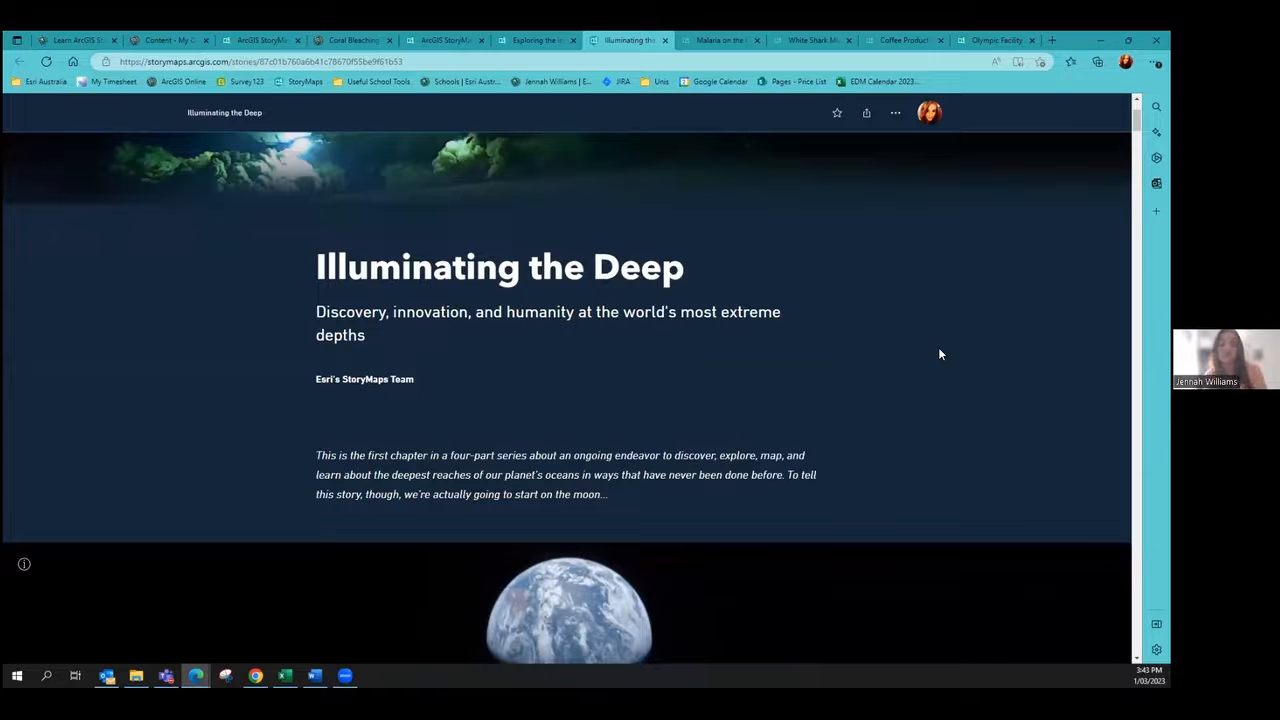
{"action": "scroll", "coordinate": [939, 334], "scroll_direction": "down", "scroll_amount": 2}
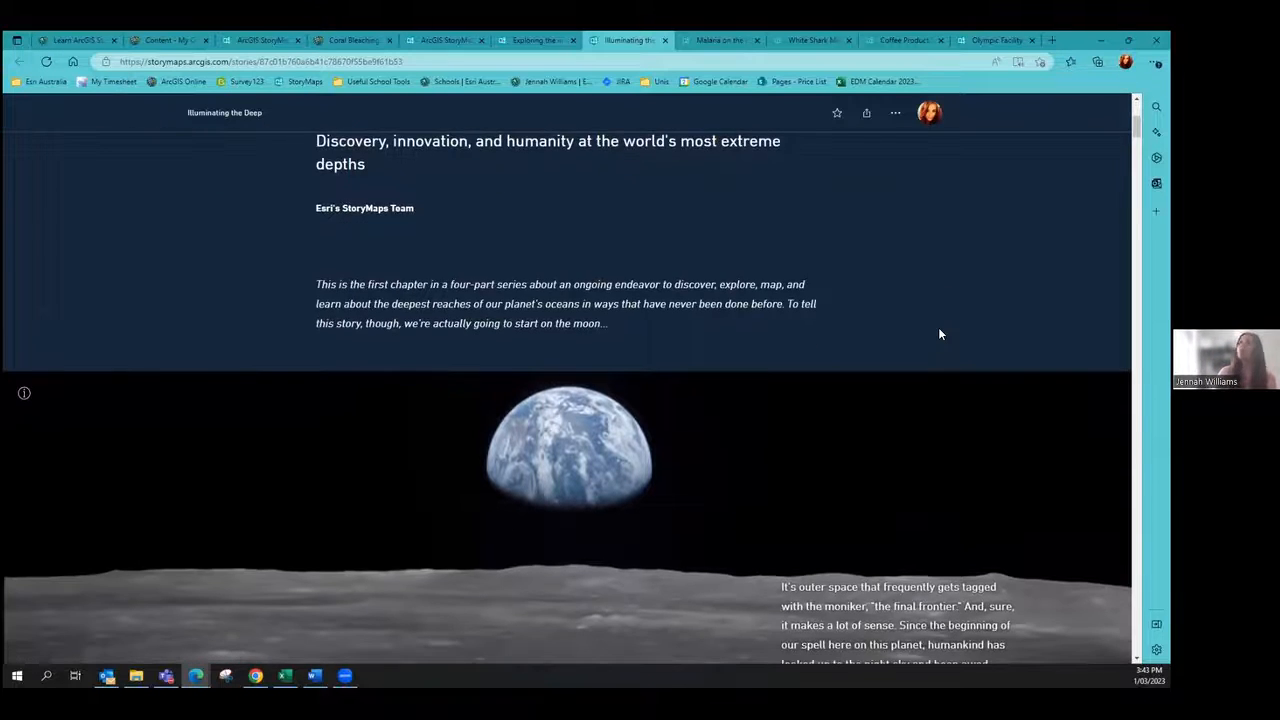
{"action": "scroll", "coordinate": [1030, 317], "scroll_direction": "down", "scroll_amount": 2}
{"action": "scroll", "coordinate": [1030, 317], "scroll_direction": "down", "scroll_amount": 4}
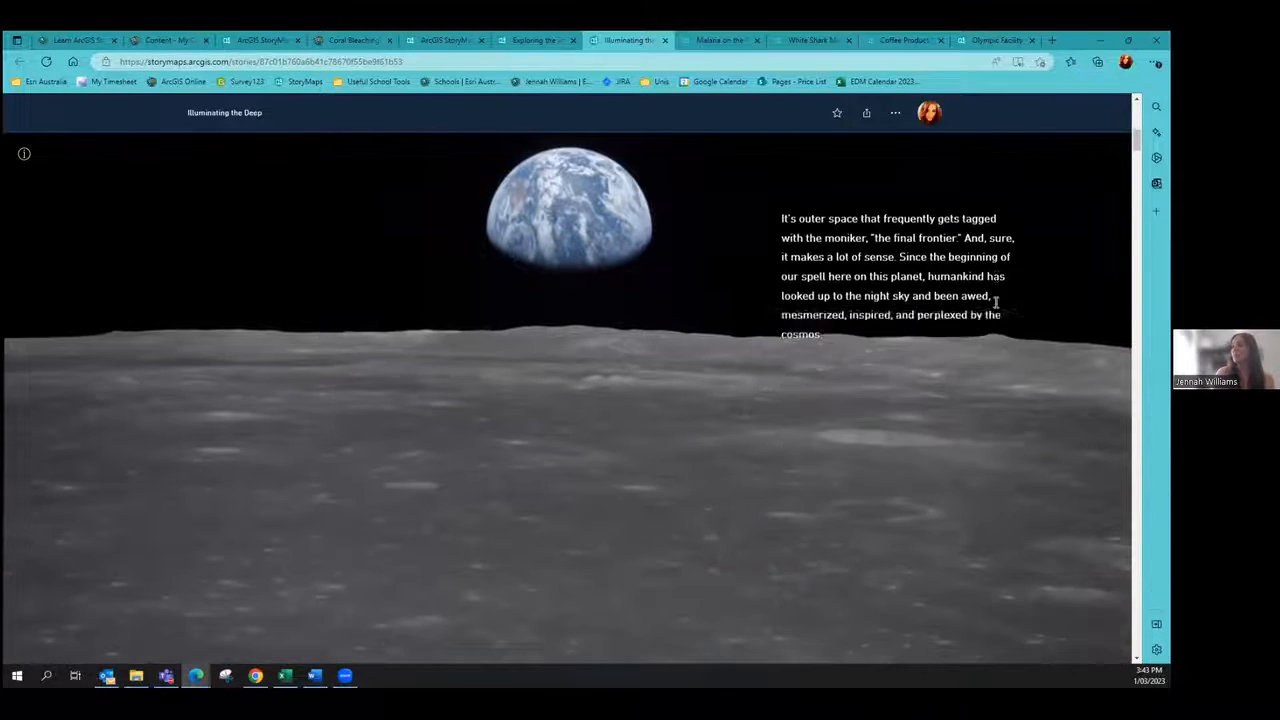
{"action": "scroll", "coordinate": [995, 308], "scroll_direction": "down", "scroll_amount": 2}
{"action": "scroll", "coordinate": [995, 308], "scroll_direction": "down", "scroll_amount": 2}
{"action": "scroll", "coordinate": [994, 302], "scroll_direction": "down", "scroll_amount": 3}
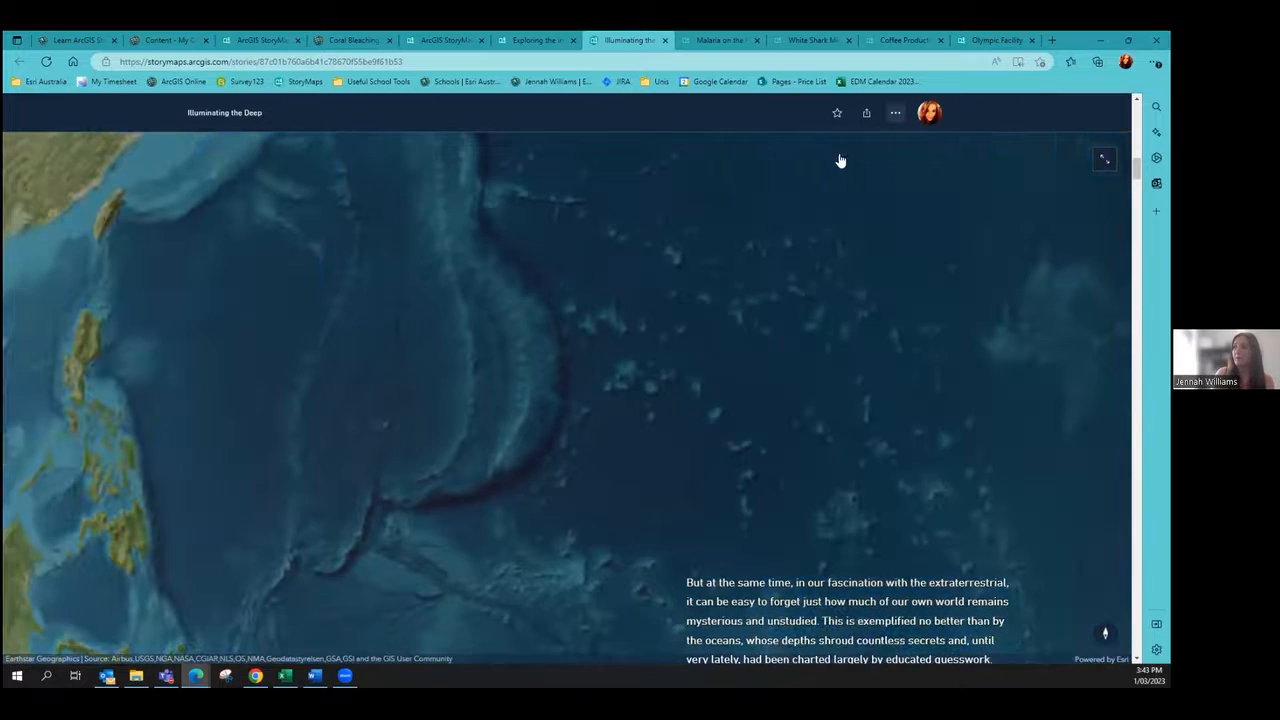
Step: Open and dismiss the story's options menu, then scroll toward the Challenger Deep section
{"action": "left_click", "coordinate": [895, 112]}
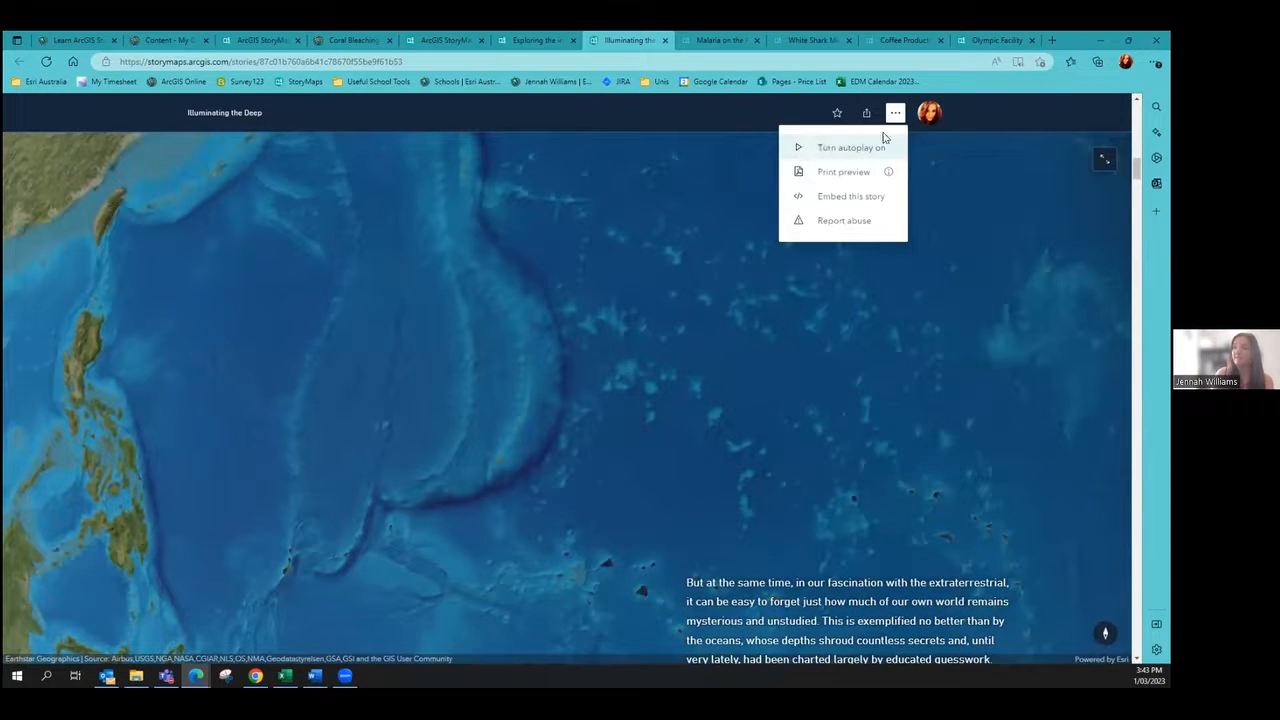
{"action": "left_click", "coordinate": [896, 116]}
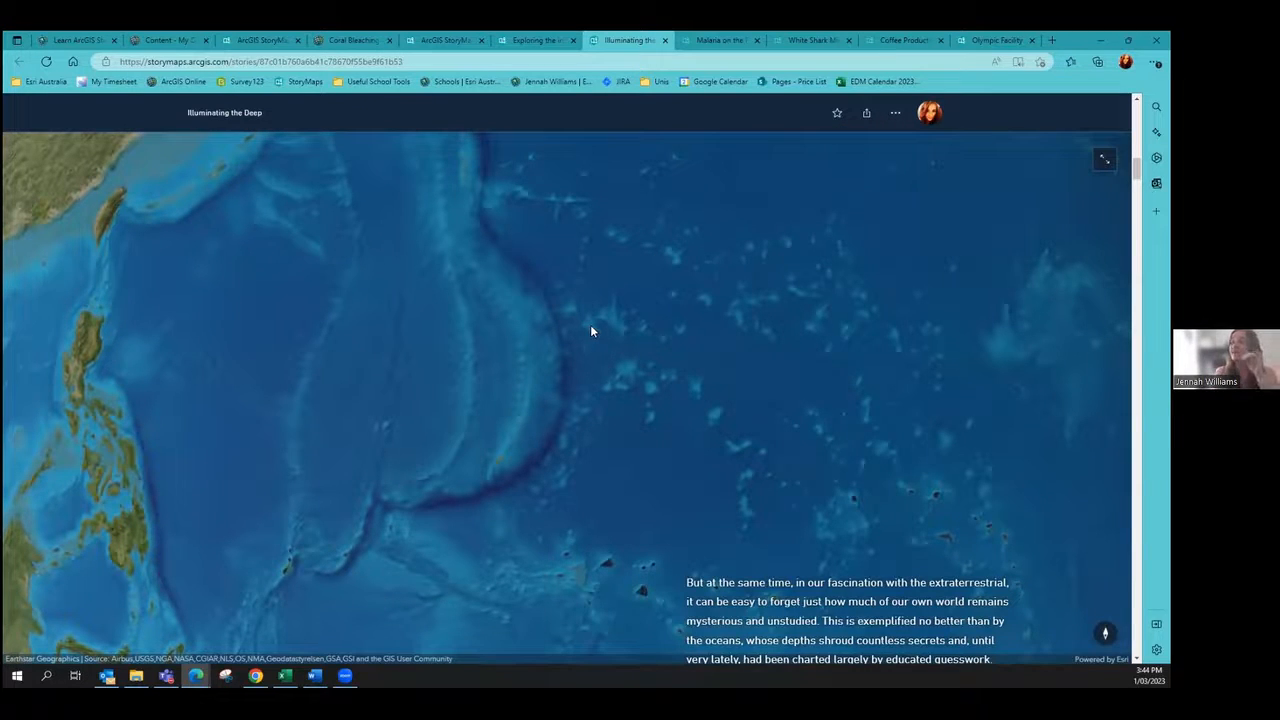
{"action": "scroll", "coordinate": [590, 331], "scroll_direction": "down", "scroll_amount": 5}
{"action": "scroll", "coordinate": [590, 331], "scroll_direction": "down", "scroll_amount": 5}
{"action": "scroll", "coordinate": [591, 329], "scroll_direction": "down", "scroll_amount": 5}
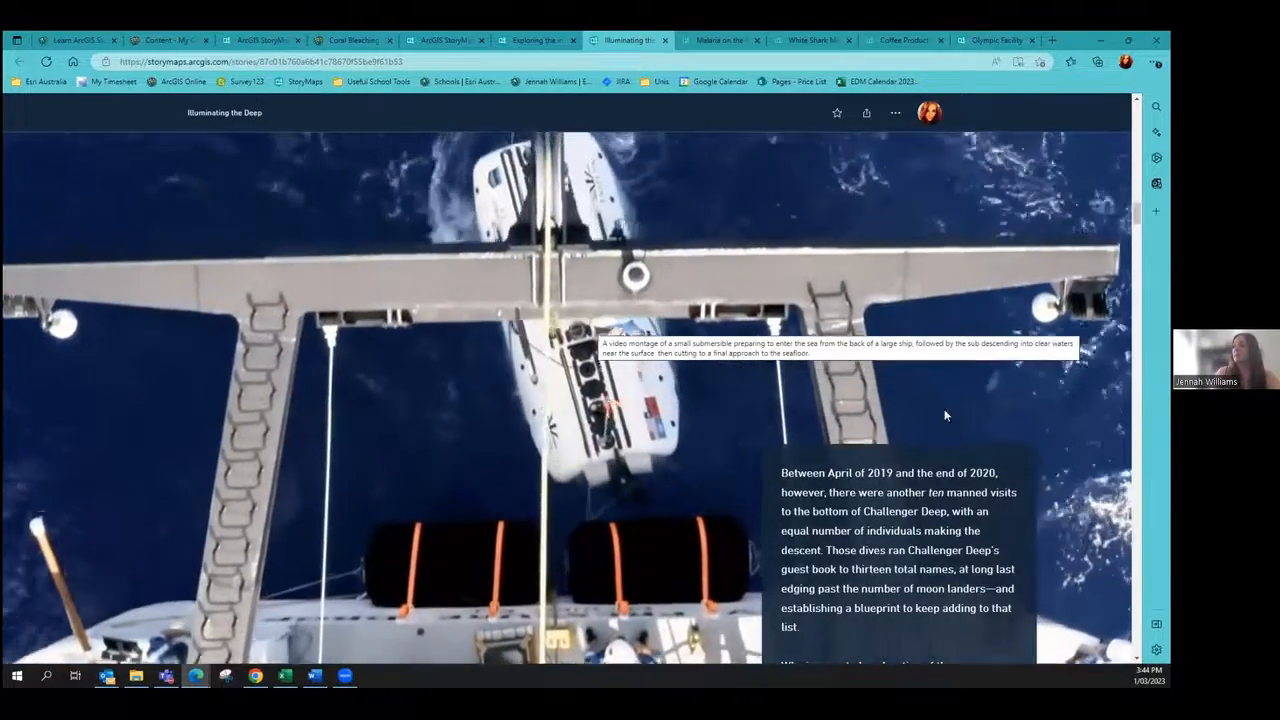
{"action": "scroll", "coordinate": [700, 400], "scroll_direction": "down", "scroll_amount": 3}
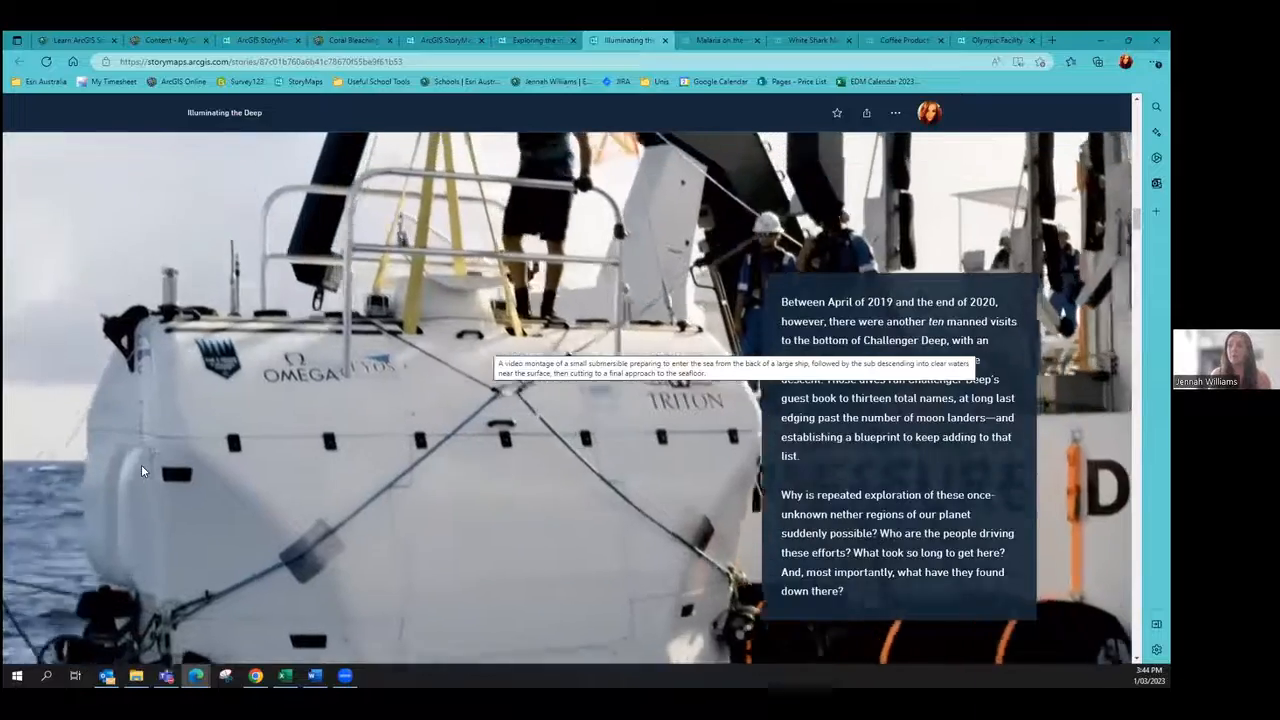
{"action": "scroll", "coordinate": [180, 450], "scroll_direction": "down", "scroll_amount": 2}
{"action": "scroll", "coordinate": [181, 453], "scroll_direction": "down", "scroll_amount": 5}
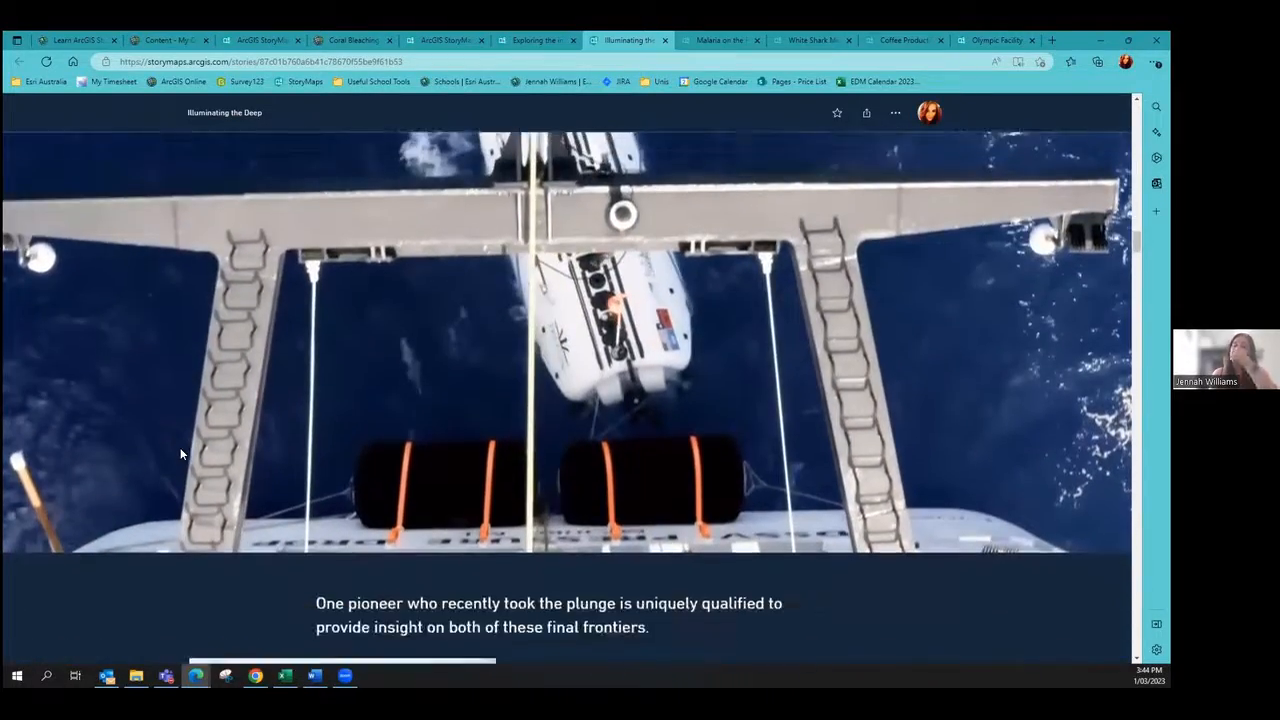
Step: Play the explorer's audio clip for about two seconds, then pause it
{"action": "scroll", "coordinate": [180, 454], "scroll_direction": "down", "scroll_amount": 5}
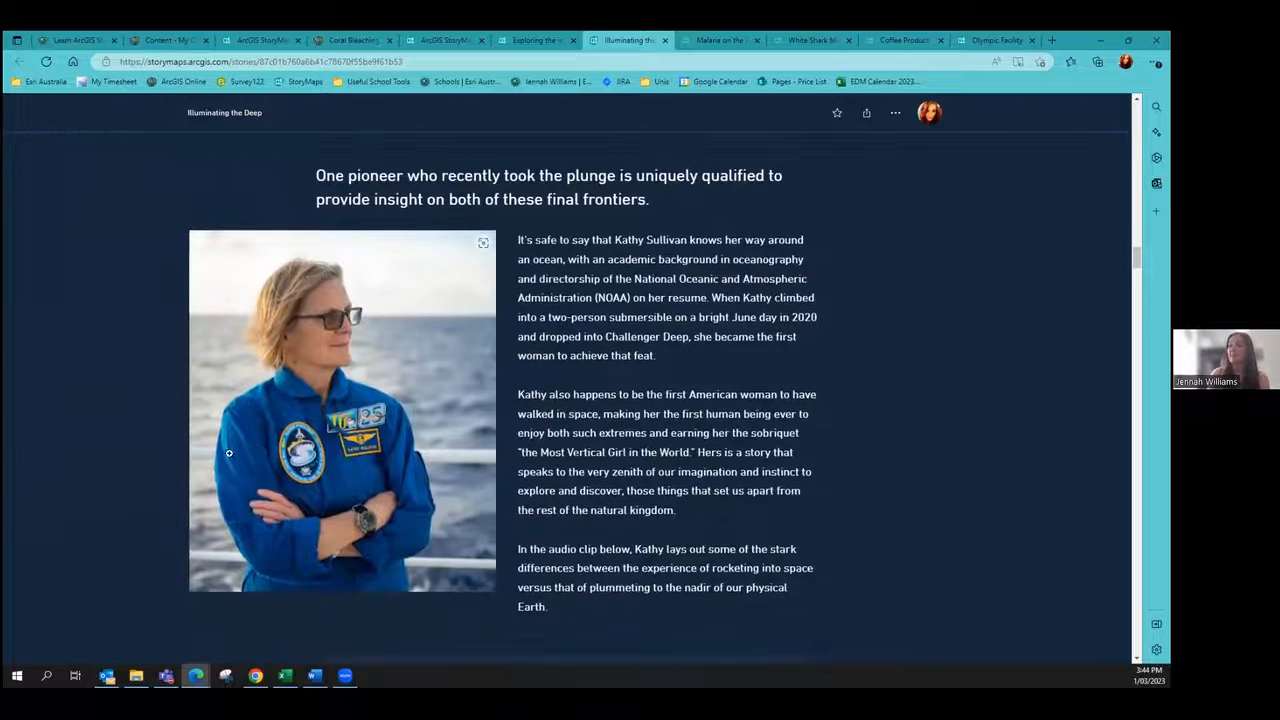
{"action": "scroll", "coordinate": [164, 455], "scroll_direction": "down", "scroll_amount": 2}
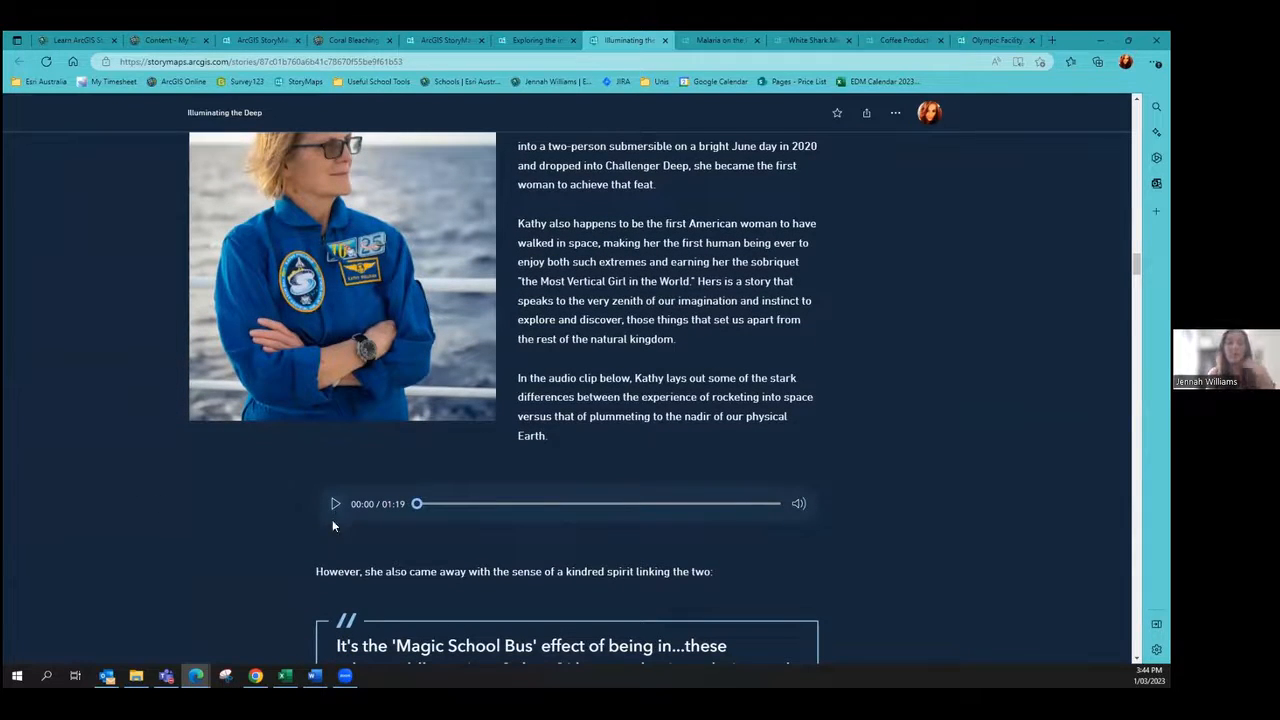
{"action": "left_click", "coordinate": [335, 504]}
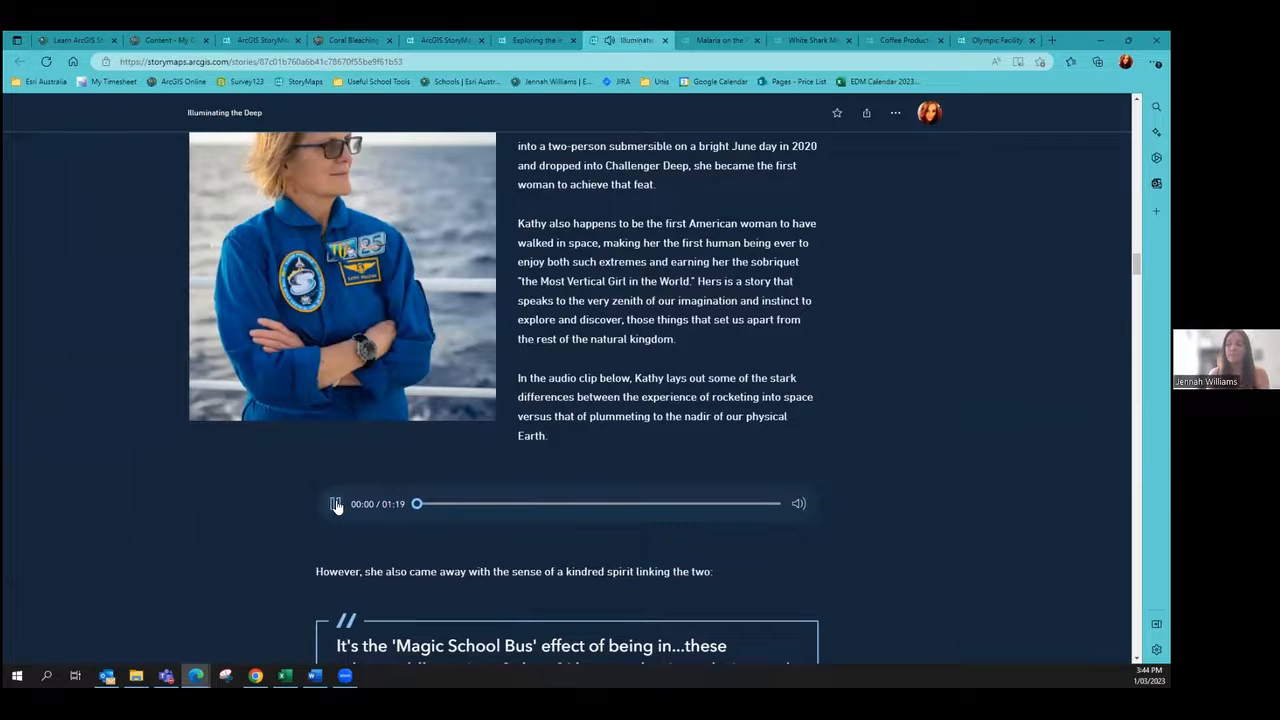
{"action": "left_click", "coordinate": [336, 505]}
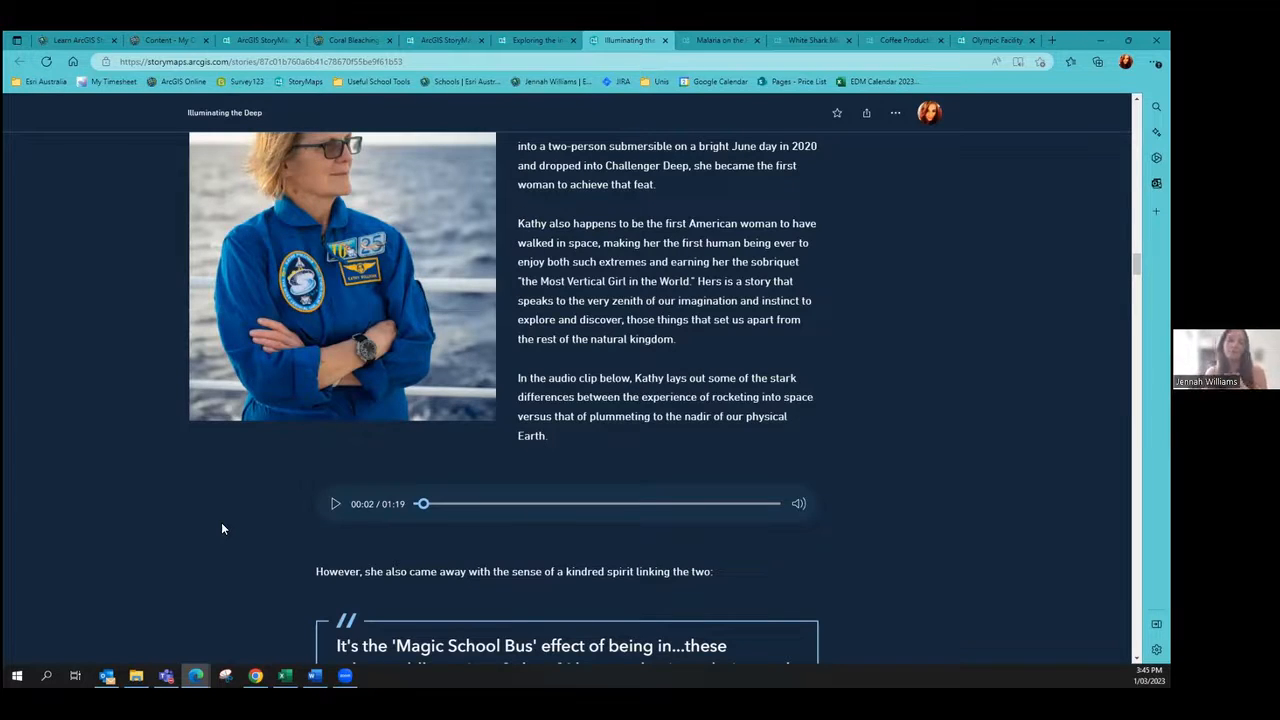
Step: Check the Pacific Ocean stop on the Five Deeps route map, pan it, then reach the six Grand Canyons passage
{"action": "scroll", "coordinate": [221, 500], "scroll_direction": "down", "scroll_amount": 5}
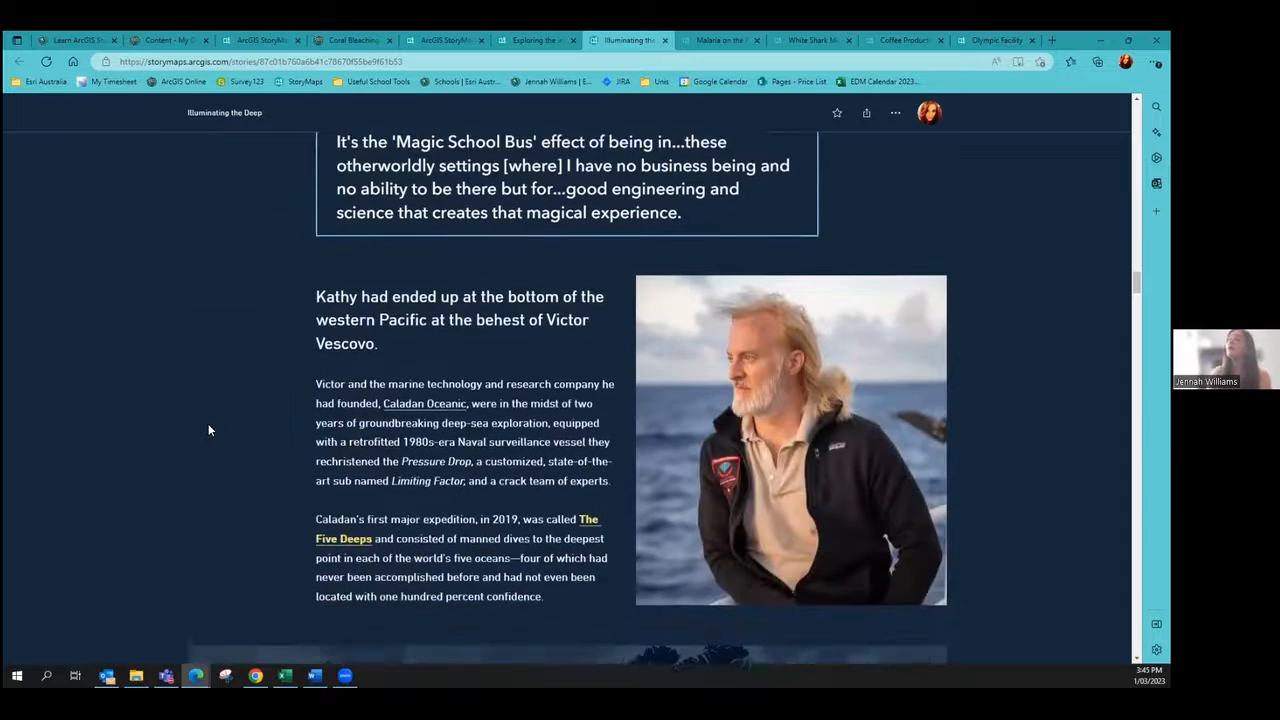
{"action": "scroll", "coordinate": [95, 335], "scroll_direction": "up", "scroll_amount": 1}
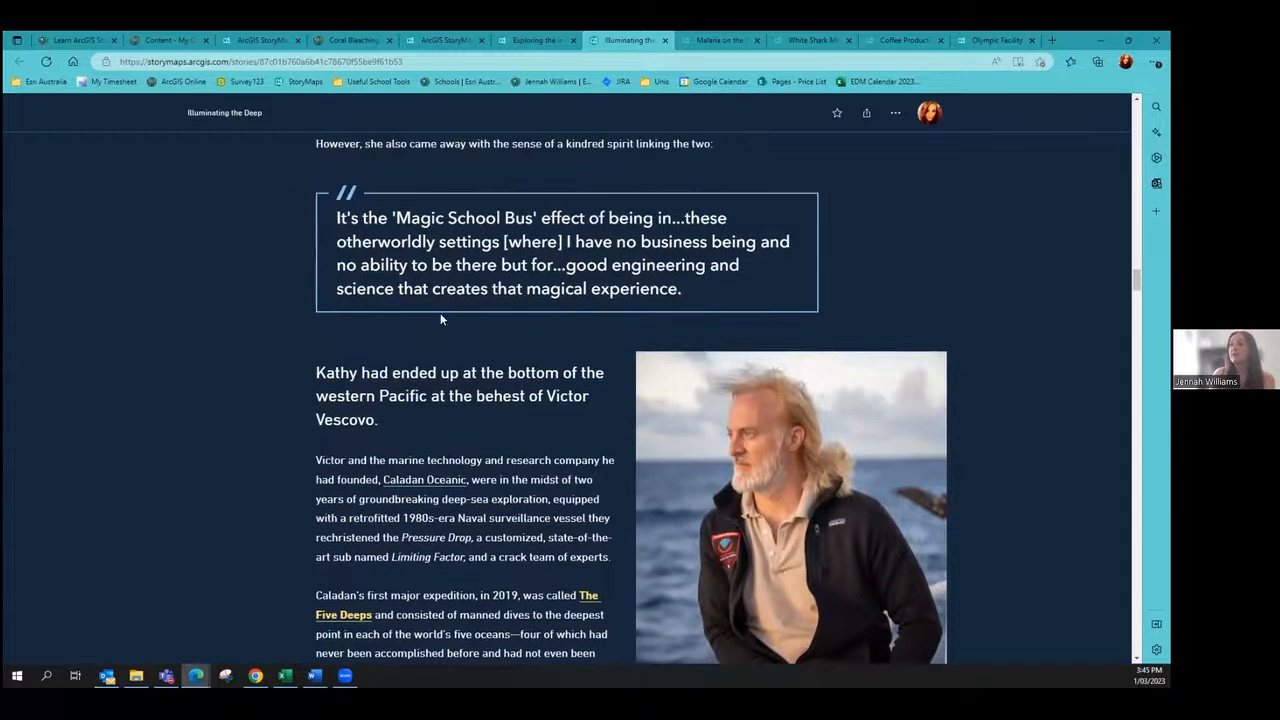
{"action": "scroll", "coordinate": [275, 348], "scroll_direction": "down", "scroll_amount": 1}
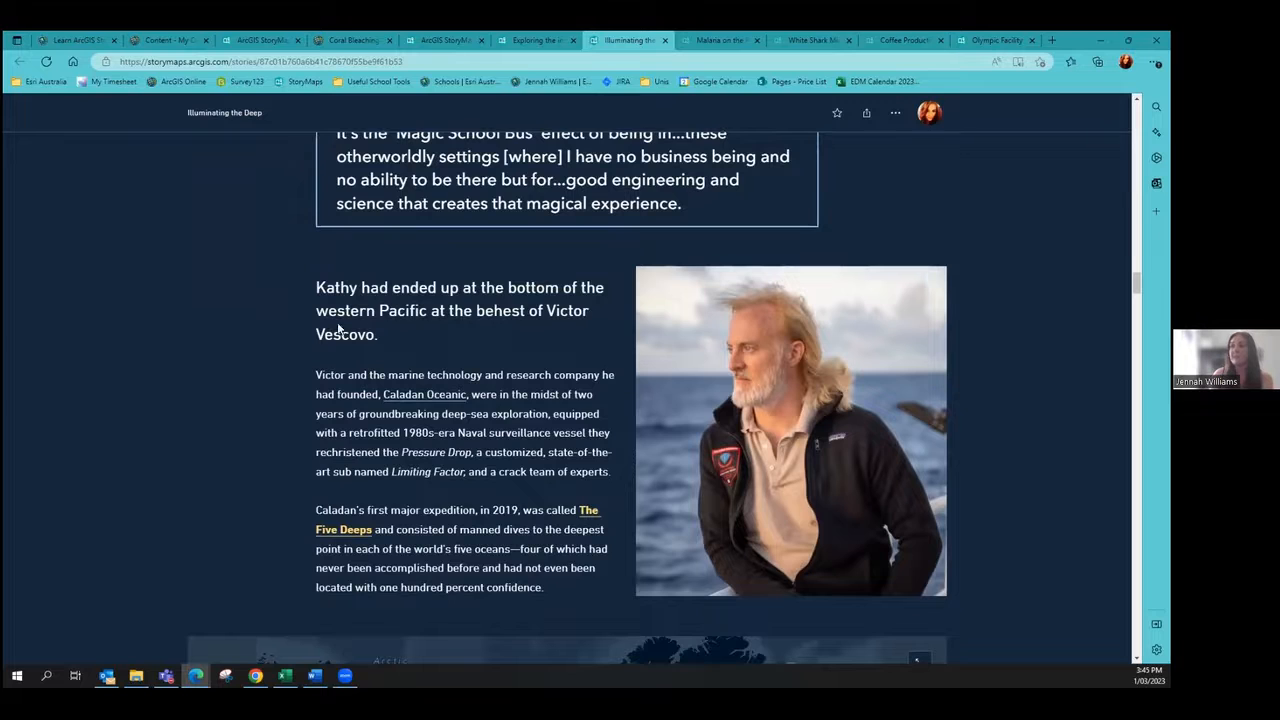
{"action": "scroll", "coordinate": [275, 348], "scroll_direction": "down", "scroll_amount": 2}
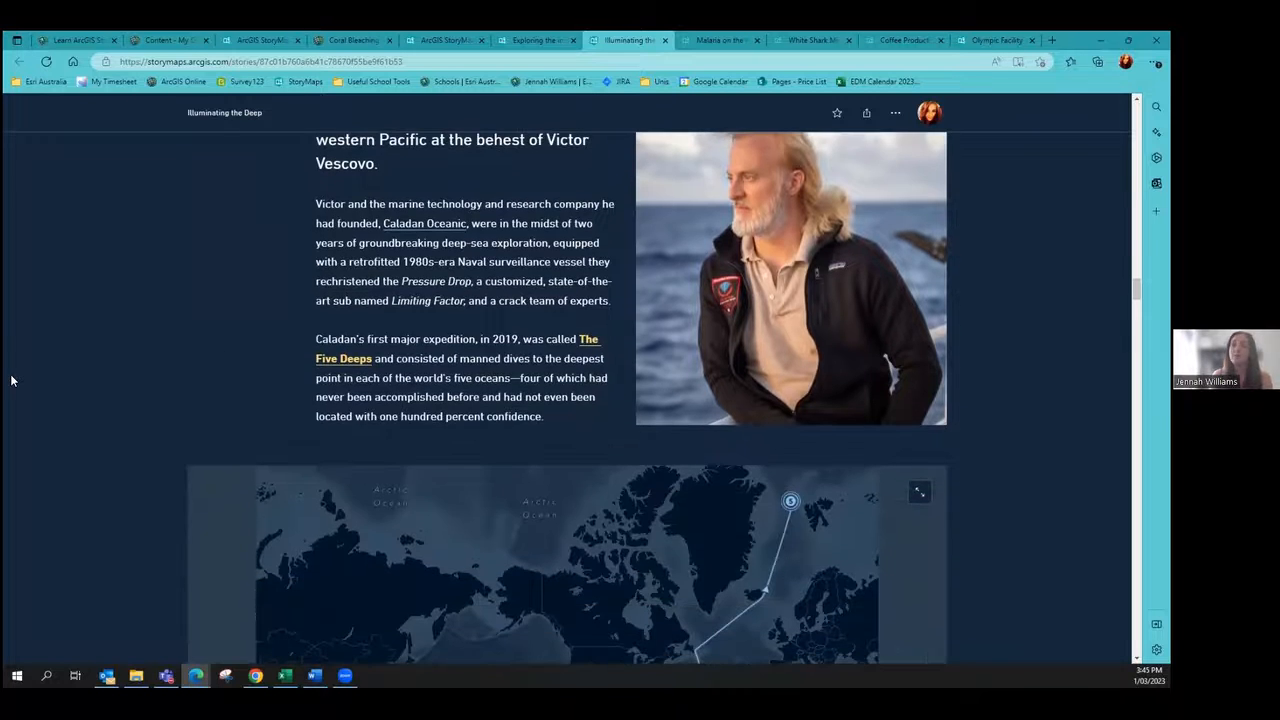
{"action": "scroll", "coordinate": [46, 397], "scroll_direction": "down", "scroll_amount": 3}
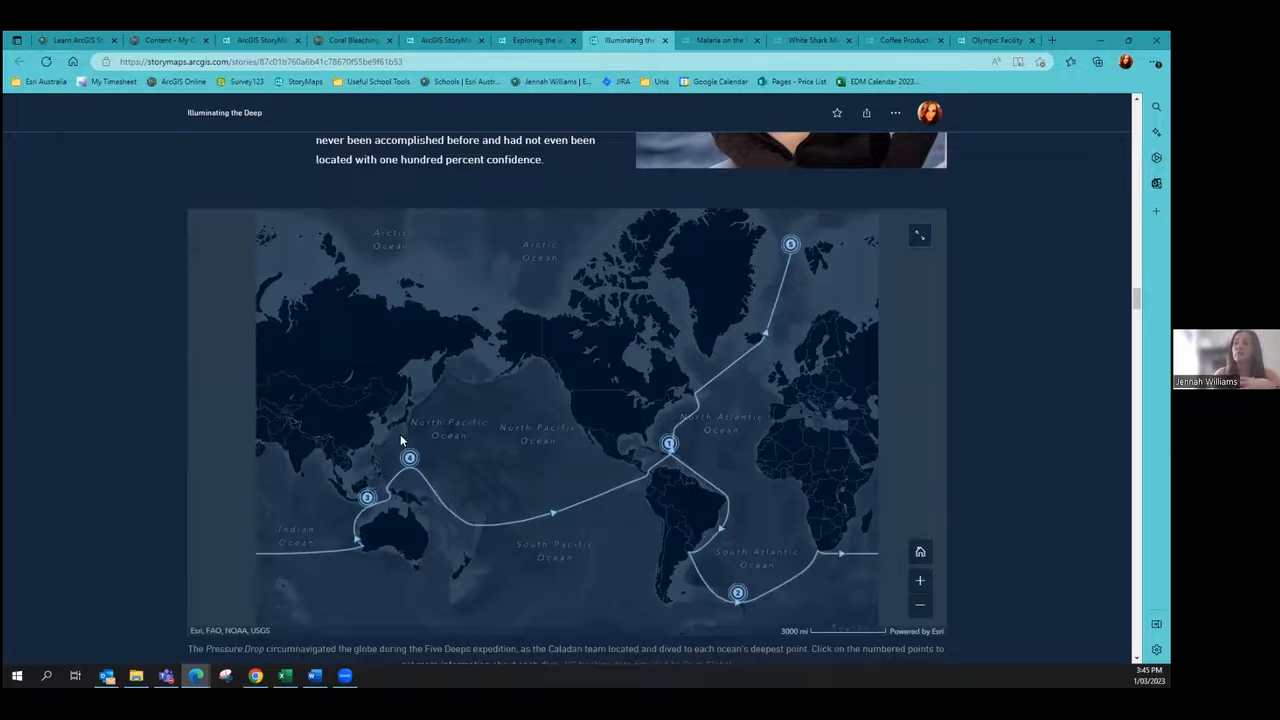
{"action": "left_click", "coordinate": [409, 458]}
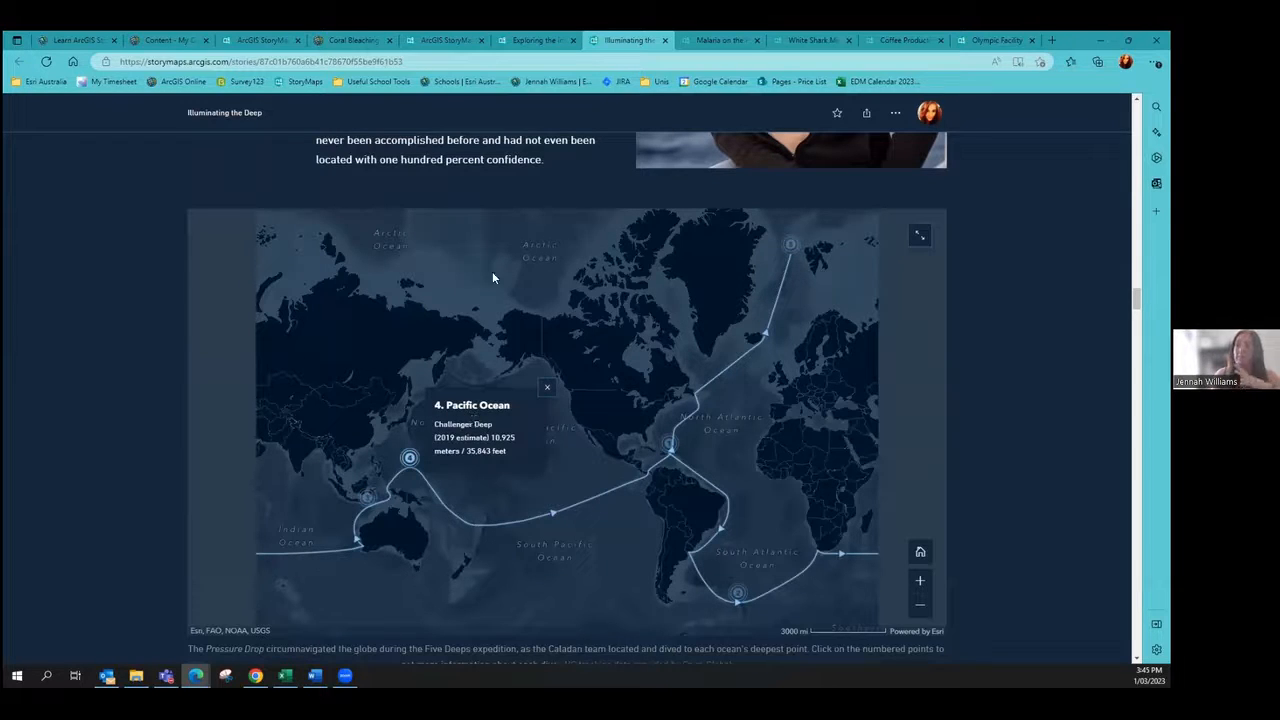
{"action": "left_click_drag", "start_coordinate": [668, 379], "coordinate": [370, 384]}
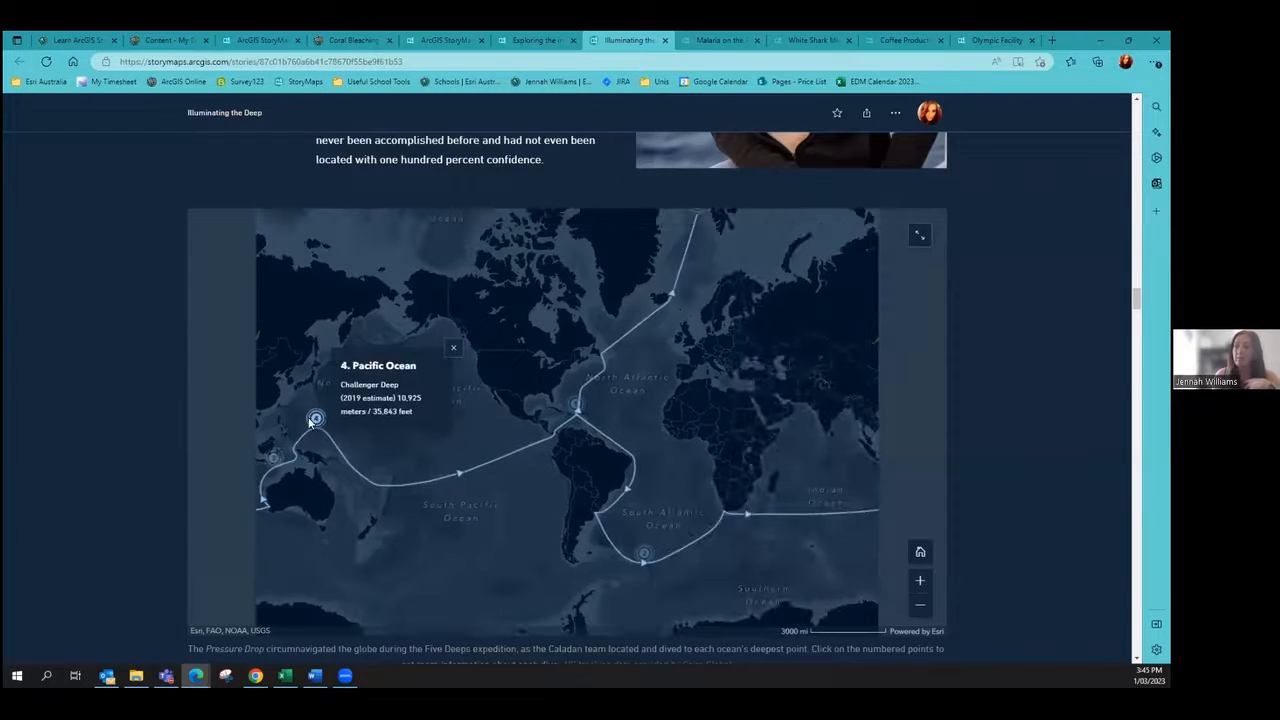
{"action": "left_click_drag", "start_coordinate": [473, 411], "coordinate": [615, 380]}
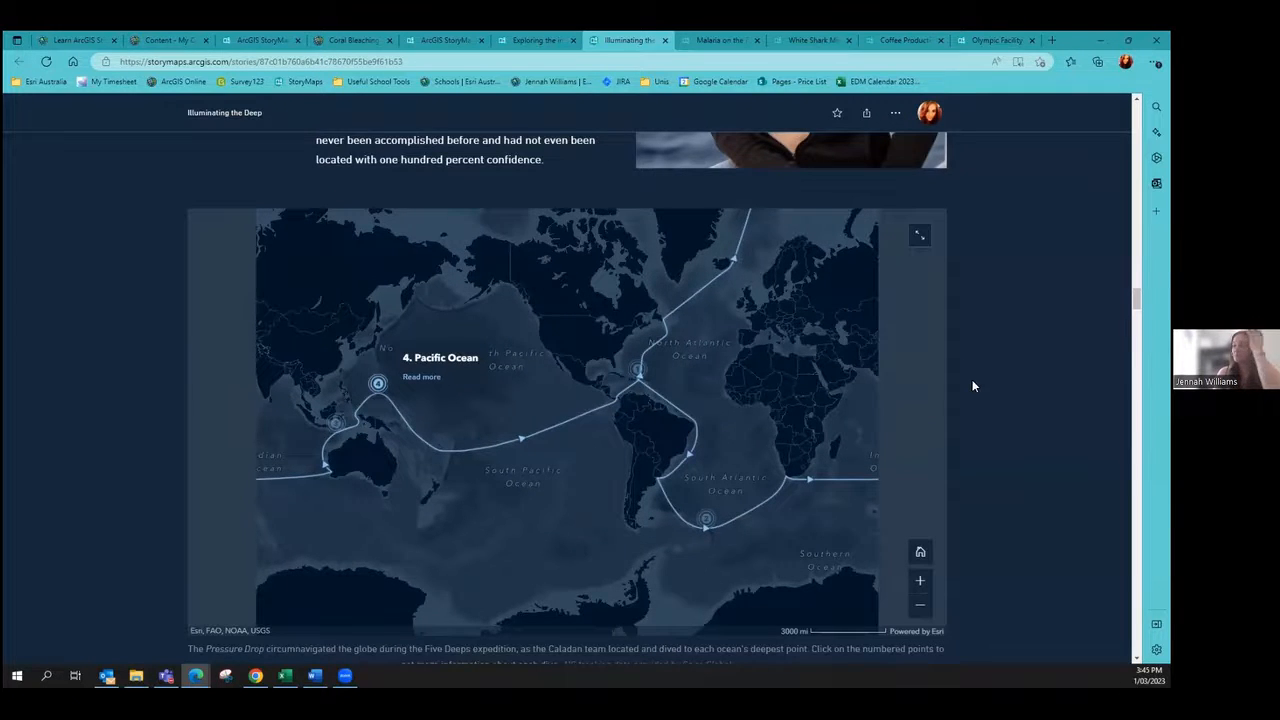
{"action": "scroll", "coordinate": [956, 390], "scroll_direction": "down", "scroll_amount": 5}
{"action": "scroll", "coordinate": [872, 377], "scroll_direction": "down", "scroll_amount": 2}
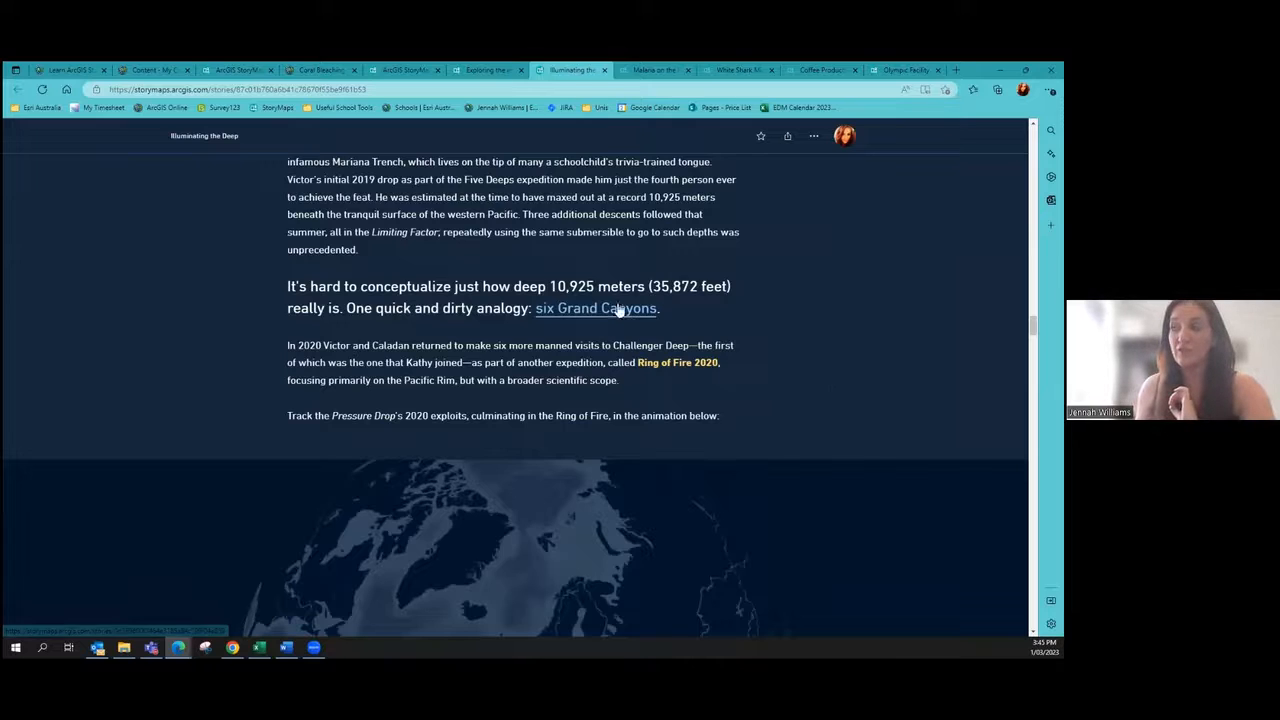
Step: Scroll past the 3D submersible and ship scenes to the Ring of Fire 2020 section
{"action": "scroll", "coordinate": [788, 271], "scroll_direction": "down", "scroll_amount": 5}
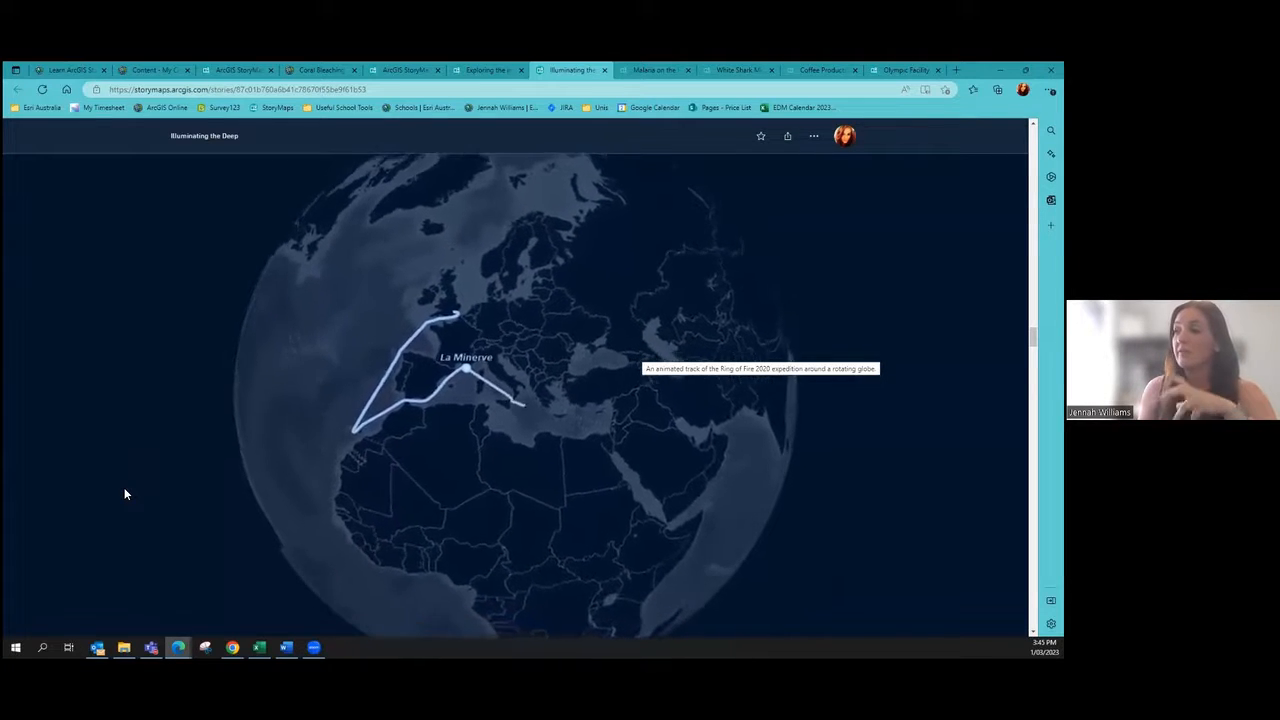
{"action": "scroll", "coordinate": [127, 491], "scroll_direction": "down", "scroll_amount": 10}
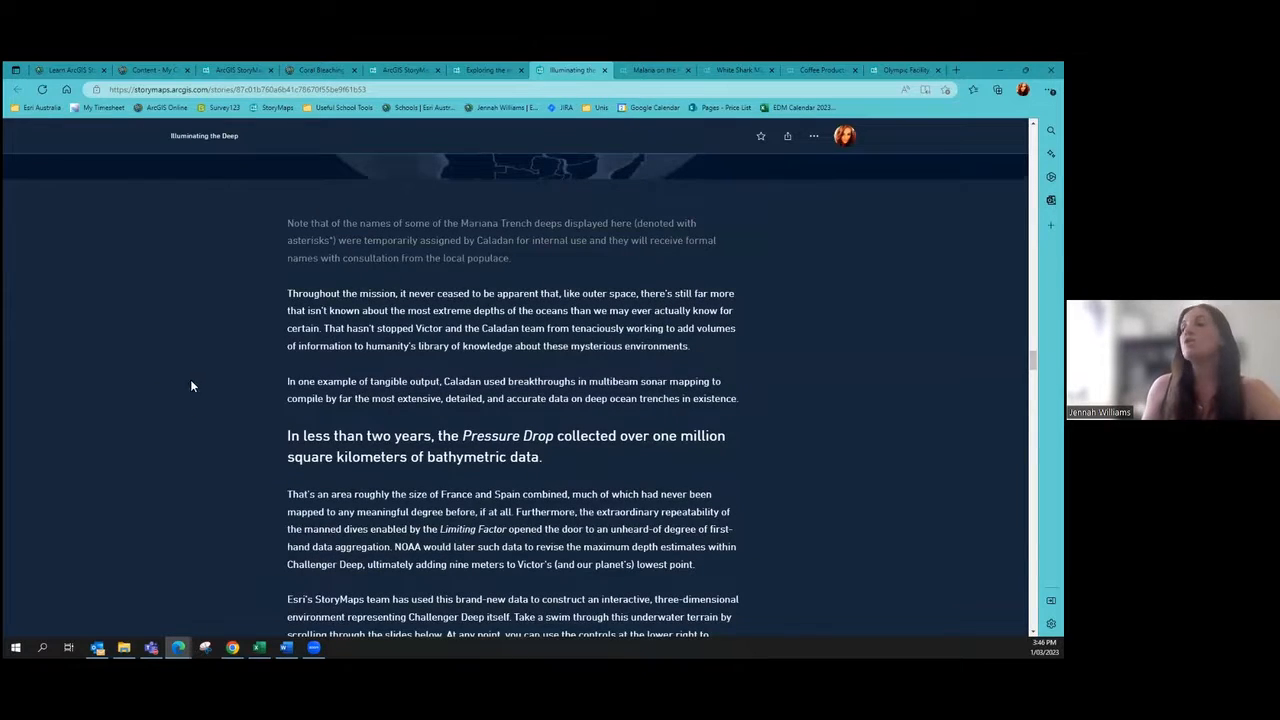
{"action": "scroll", "coordinate": [190, 400], "scroll_direction": "down", "scroll_amount": 10}
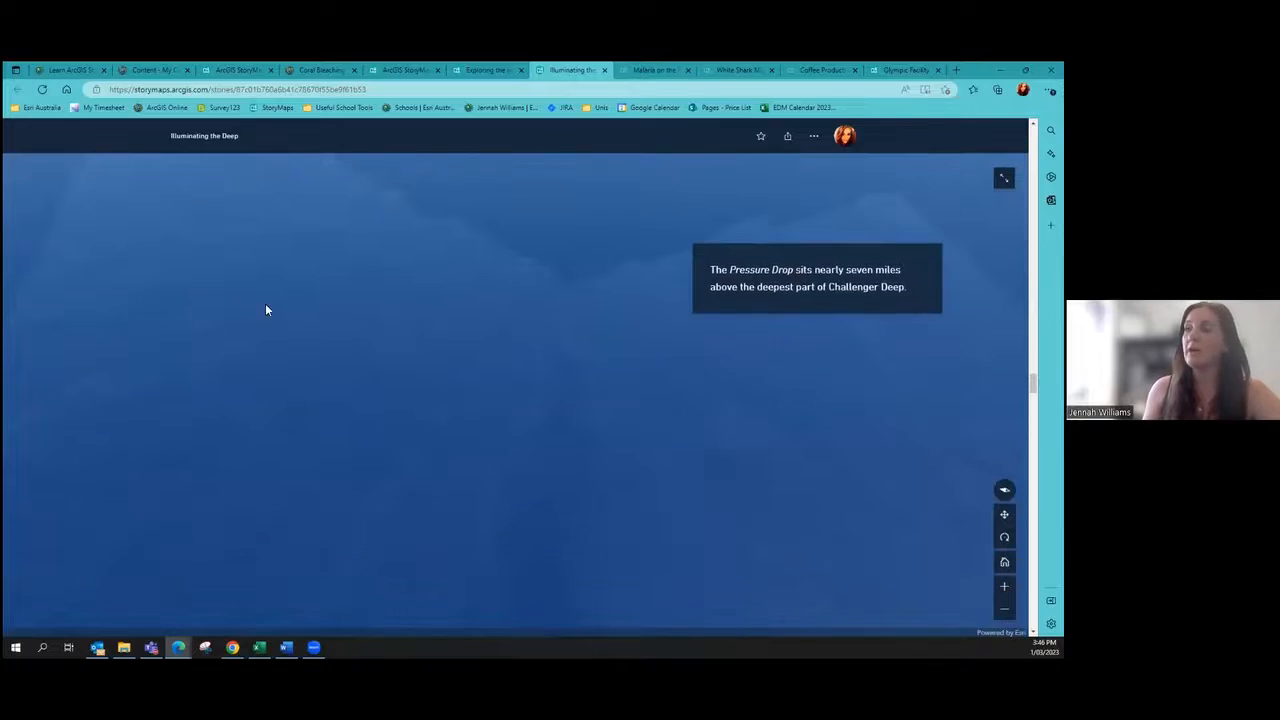
{"action": "scroll", "coordinate": [260, 310], "scroll_direction": "down", "scroll_amount": 3}
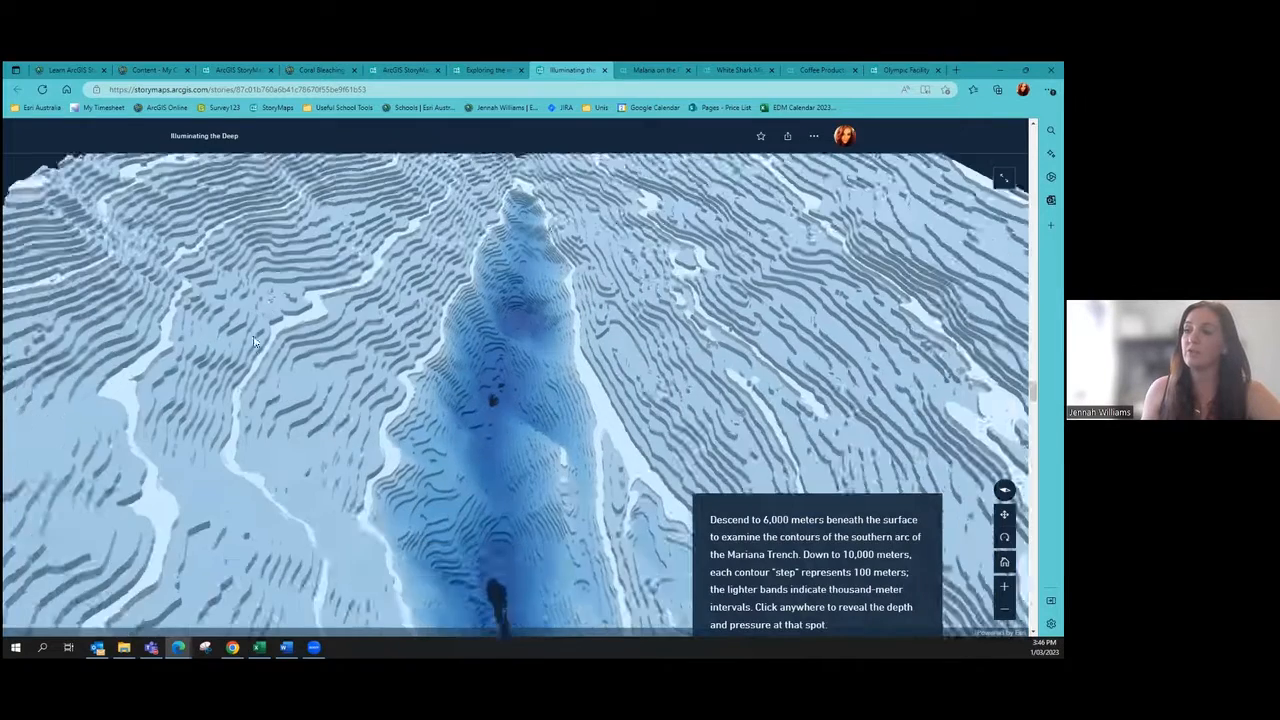
{"action": "scroll", "coordinate": [265, 320], "scroll_direction": "down", "scroll_amount": 4}
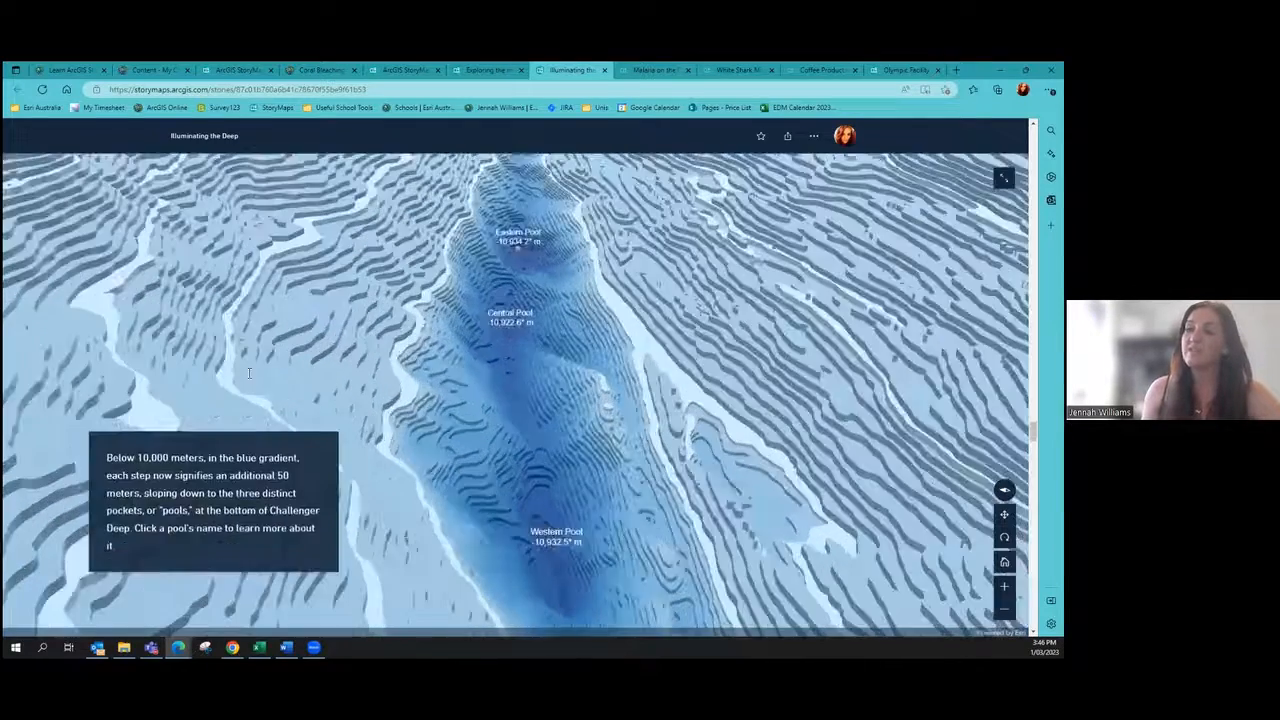
{"action": "scroll", "coordinate": [249, 374], "scroll_direction": "down", "scroll_amount": 5}
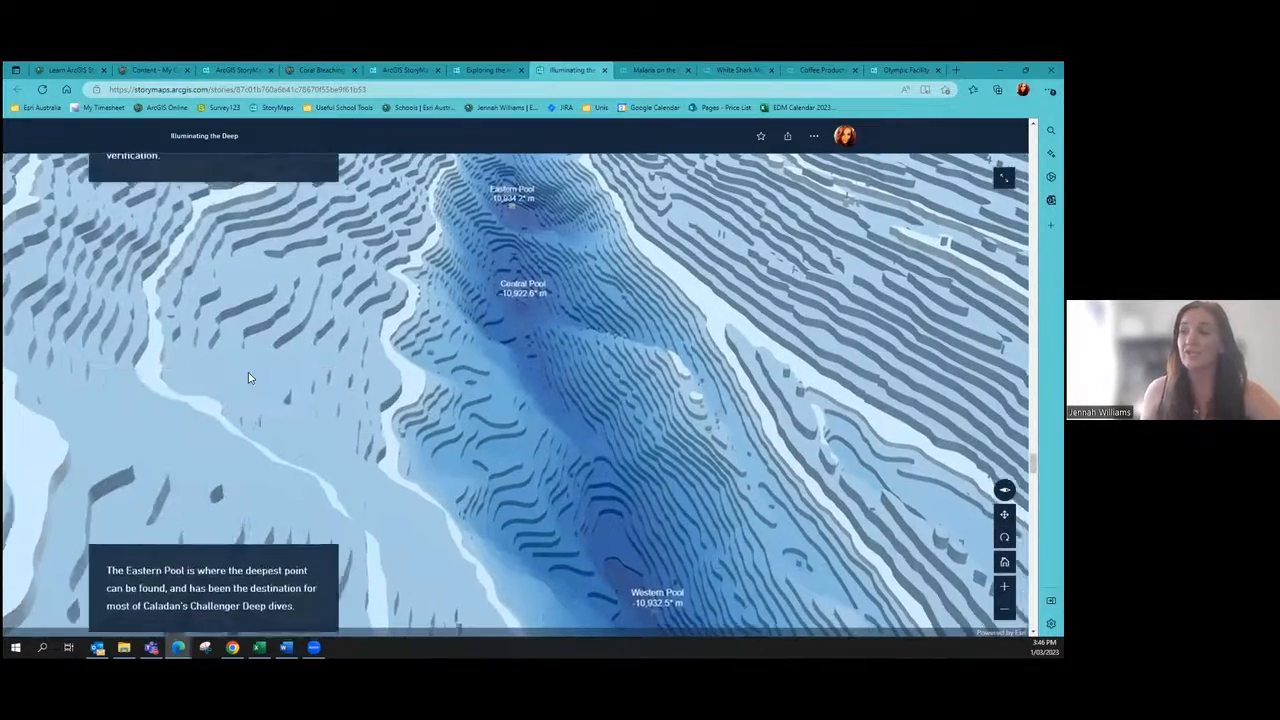
{"action": "scroll", "coordinate": [249, 377], "scroll_direction": "down", "scroll_amount": 3}
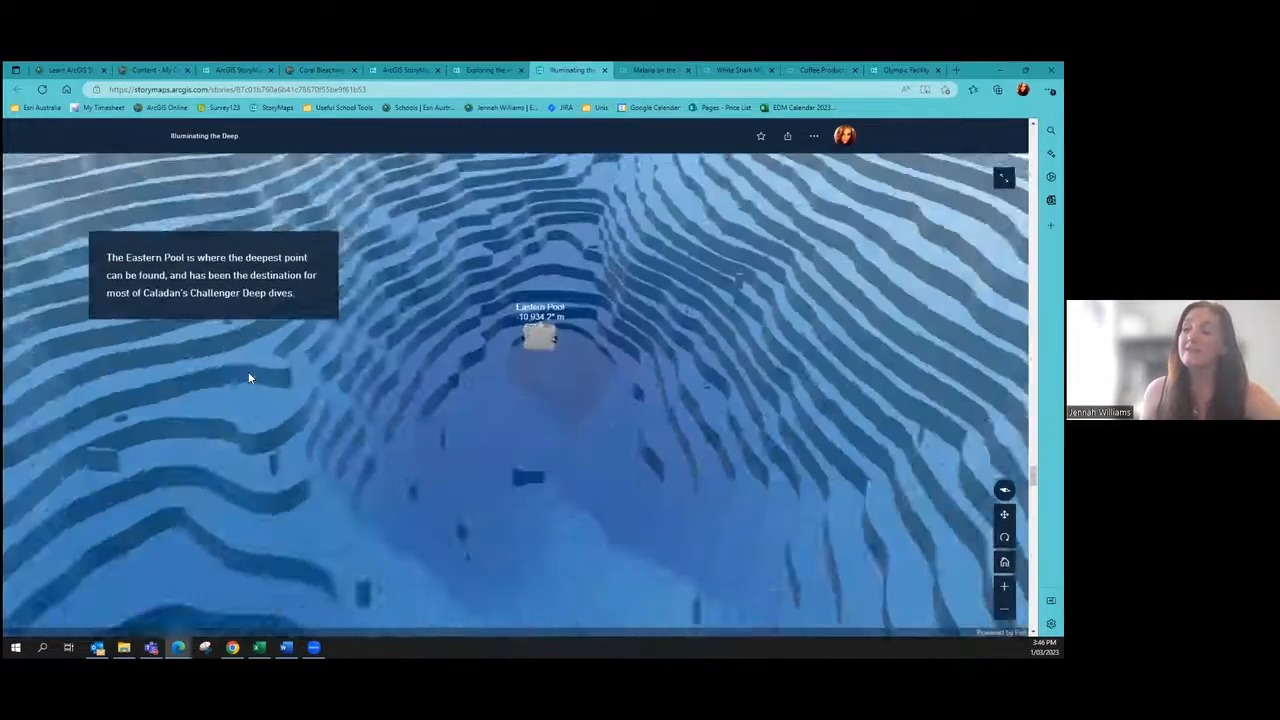
{"action": "scroll", "coordinate": [249, 377], "scroll_direction": "down", "scroll_amount": 4}
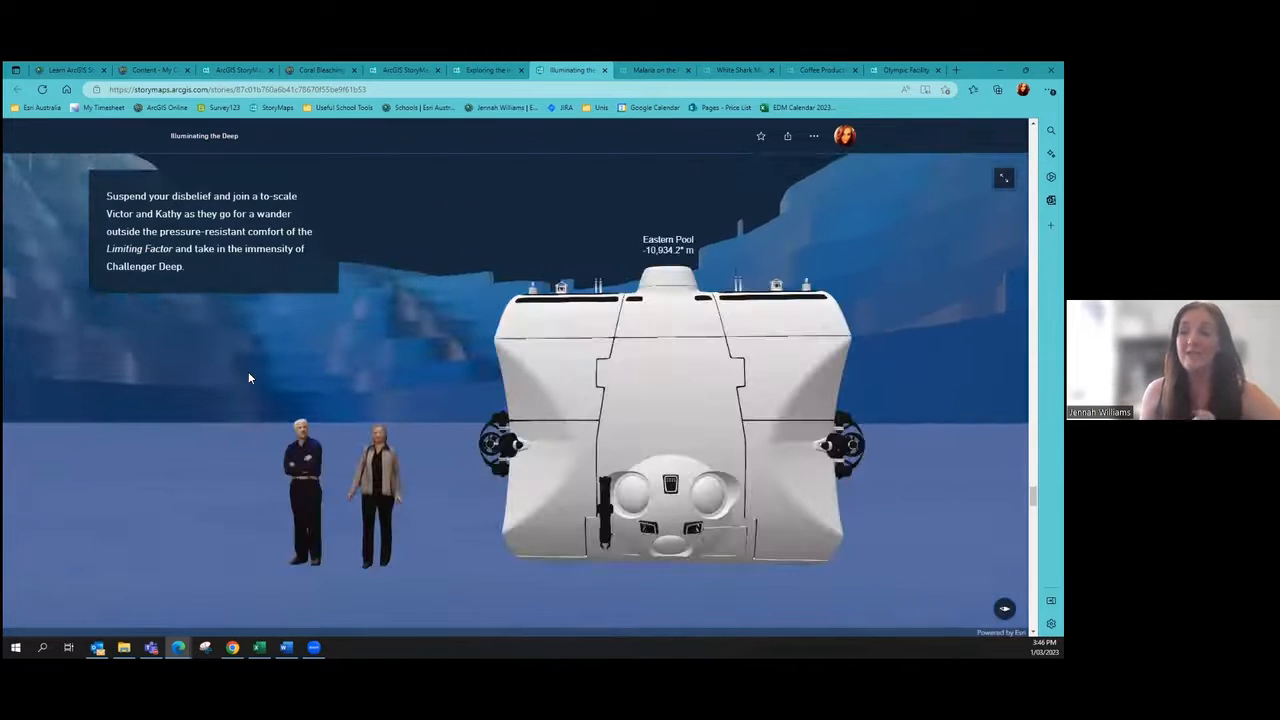
{"action": "scroll", "coordinate": [249, 377], "scroll_direction": "down", "scroll_amount": 5}
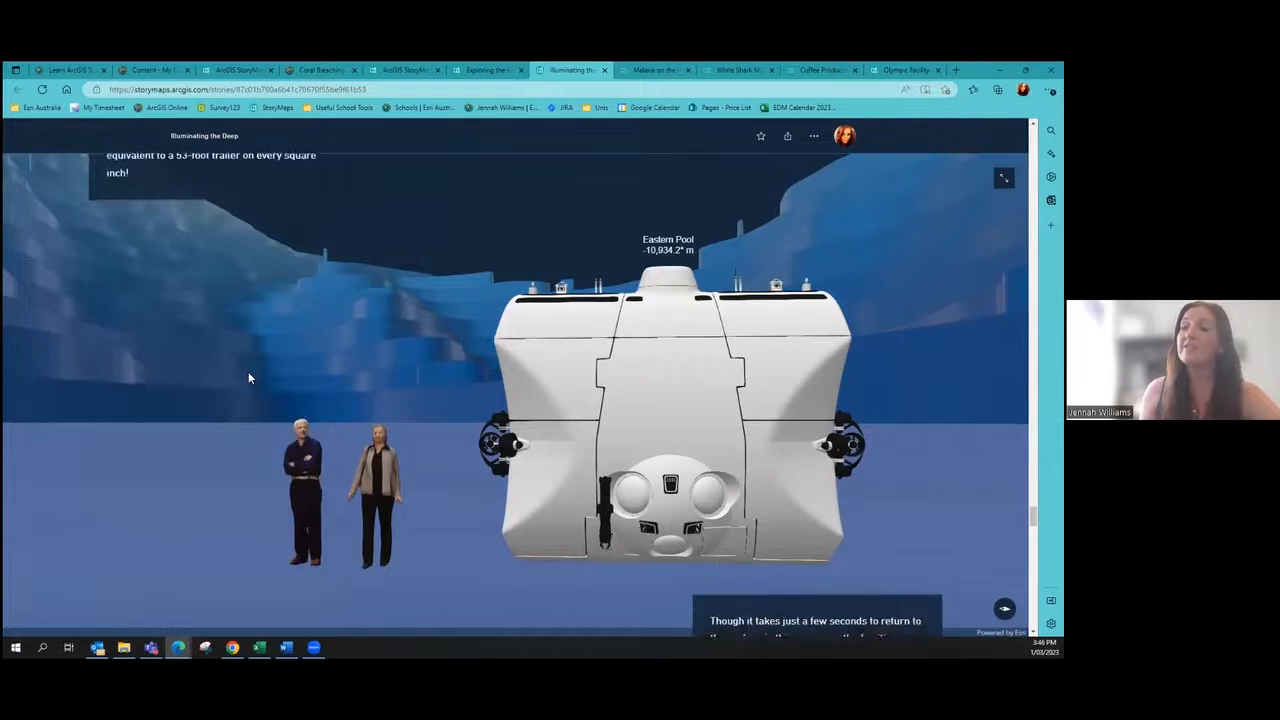
{"action": "scroll", "coordinate": [249, 377], "scroll_direction": "down", "scroll_amount": 3}
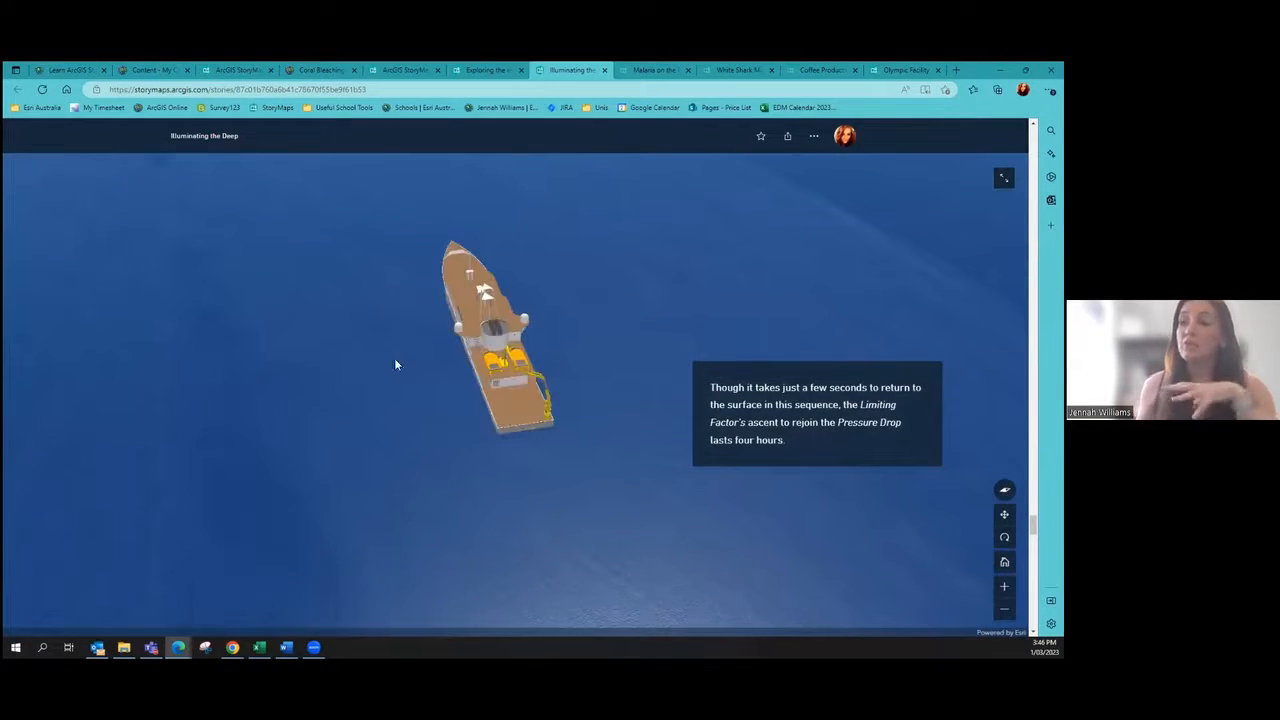
{"action": "scroll", "coordinate": [390, 368], "scroll_direction": "down", "scroll_amount": 5}
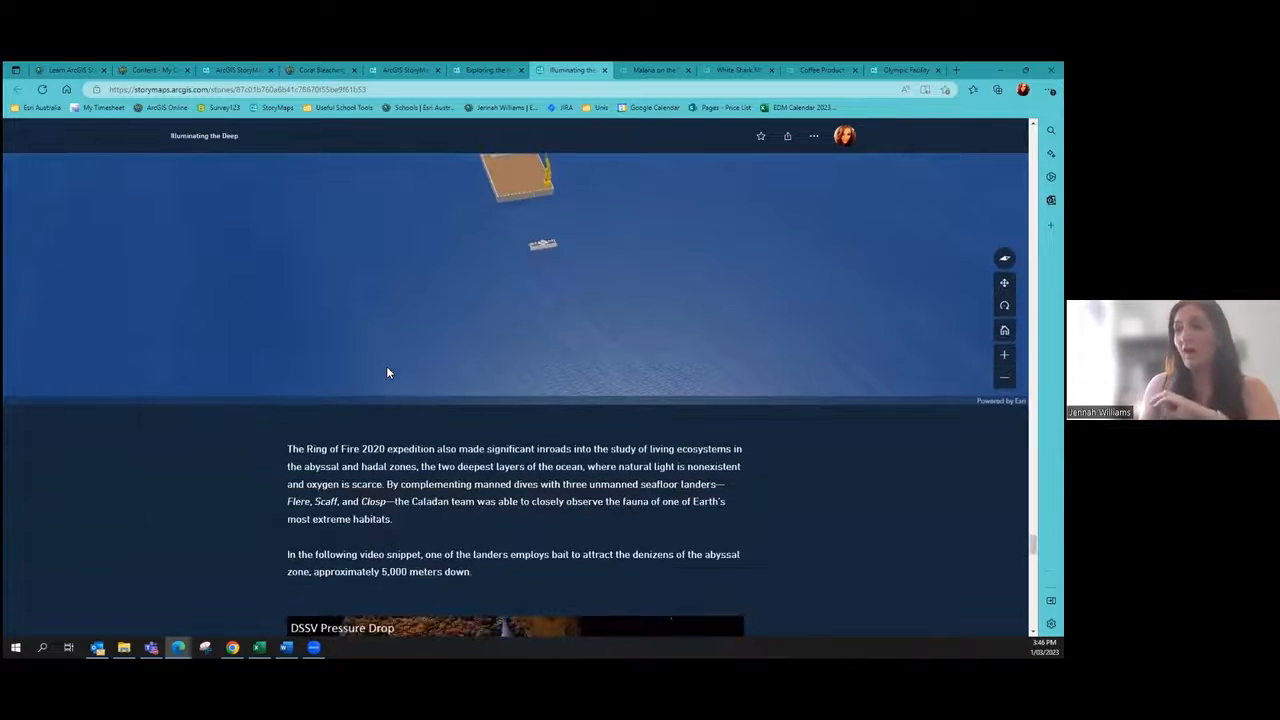
Step: Scroll past the abyssal lander video to the montage, then back up to the closing text
{"action": "scroll", "coordinate": [386, 372], "scroll_direction": "down", "scroll_amount": 3}
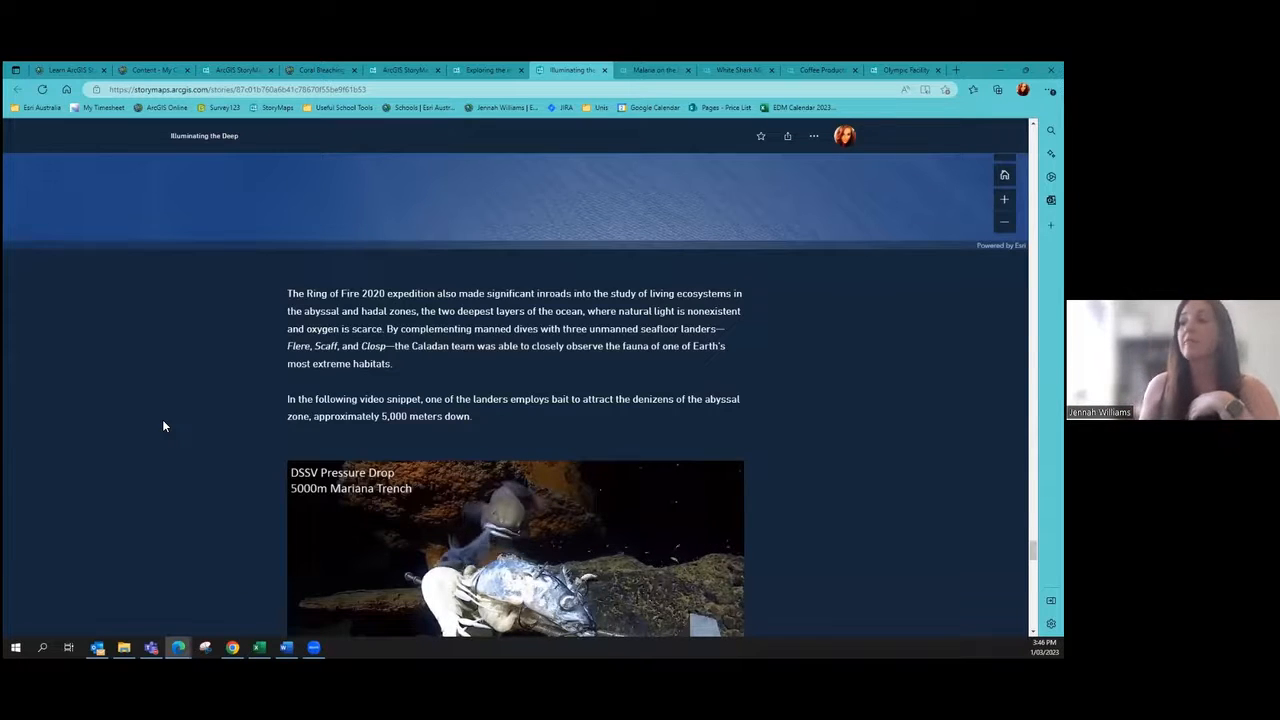
{"action": "scroll", "coordinate": [158, 424], "scroll_direction": "down", "scroll_amount": 3}
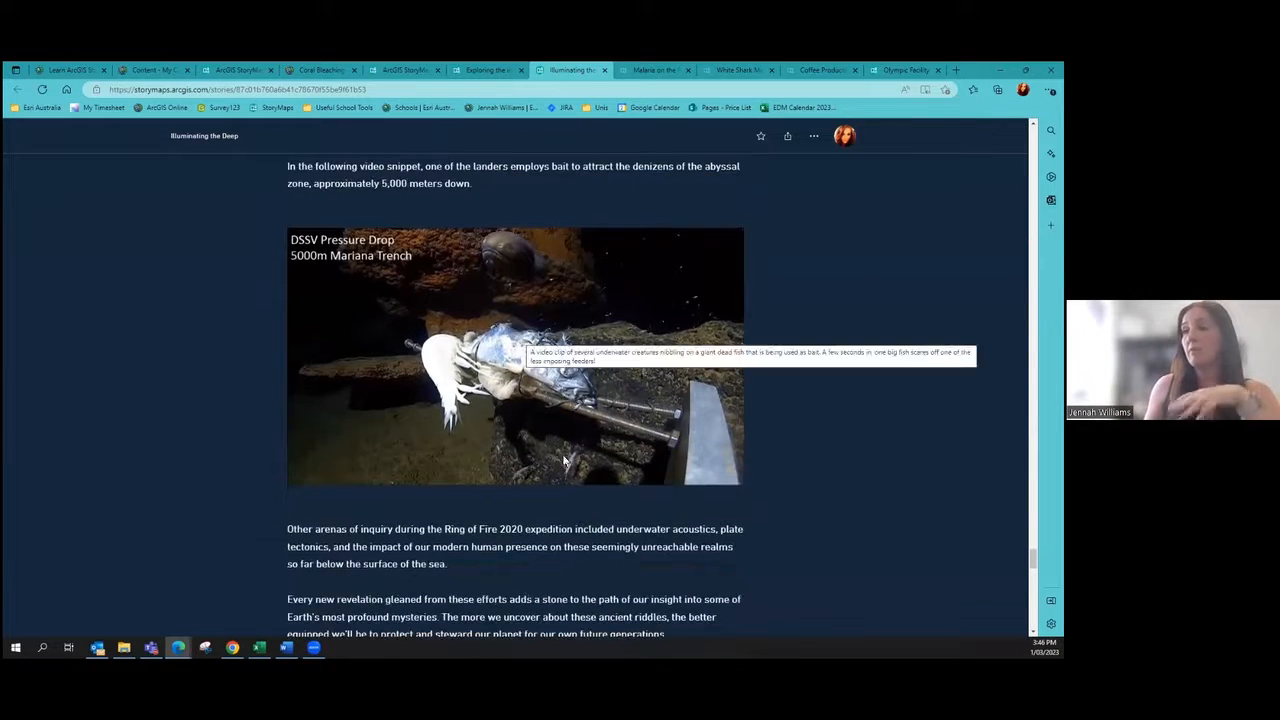
{"action": "scroll", "coordinate": [146, 325], "scroll_direction": "down", "scroll_amount": 5}
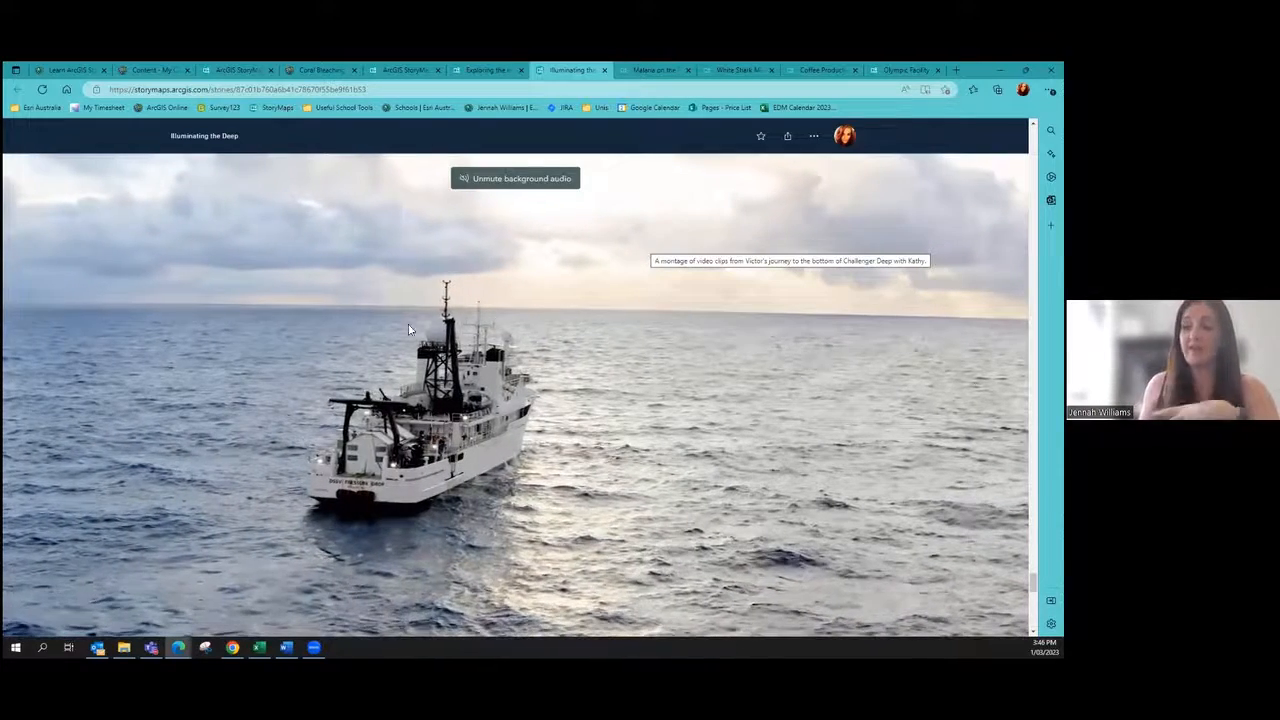
{"action": "scroll", "coordinate": [553, 263], "scroll_direction": "up", "scroll_amount": 3}
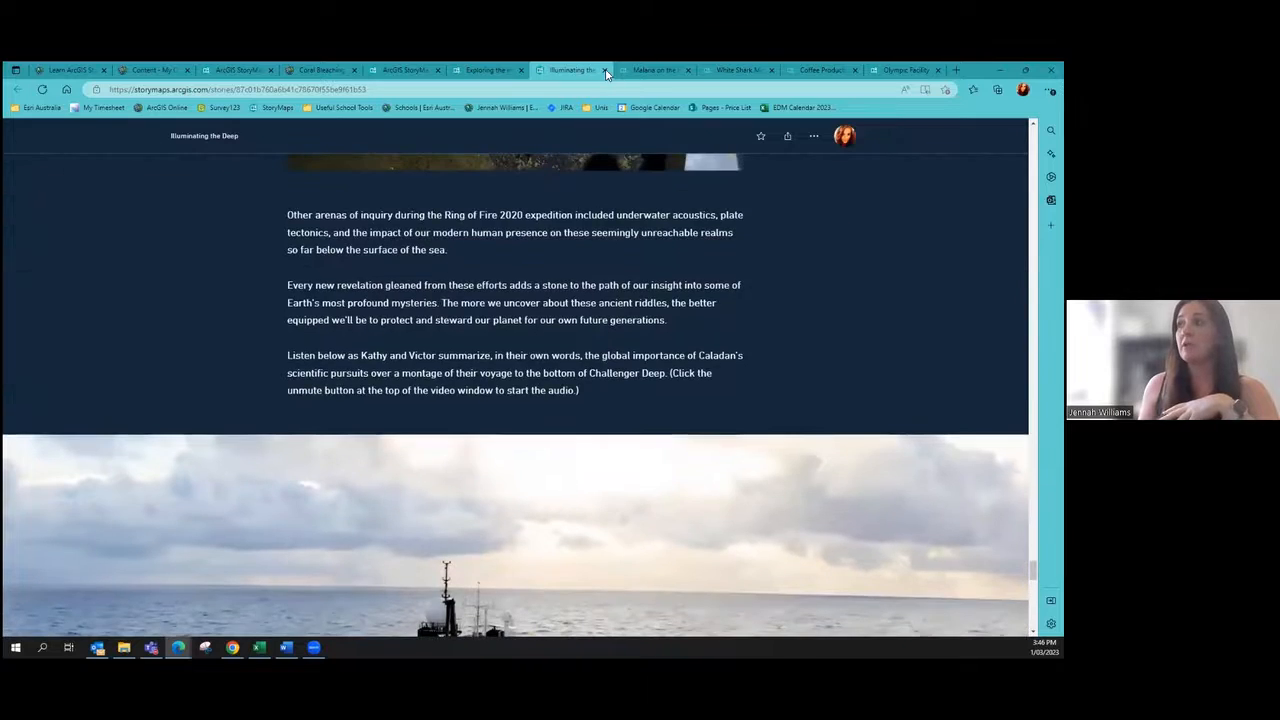
Step: Close the Illuminating the Deep story and move via Haiti to Malaria on the Frontlines' What is Malaria? section
{"action": "left_click", "coordinate": [603, 70]}
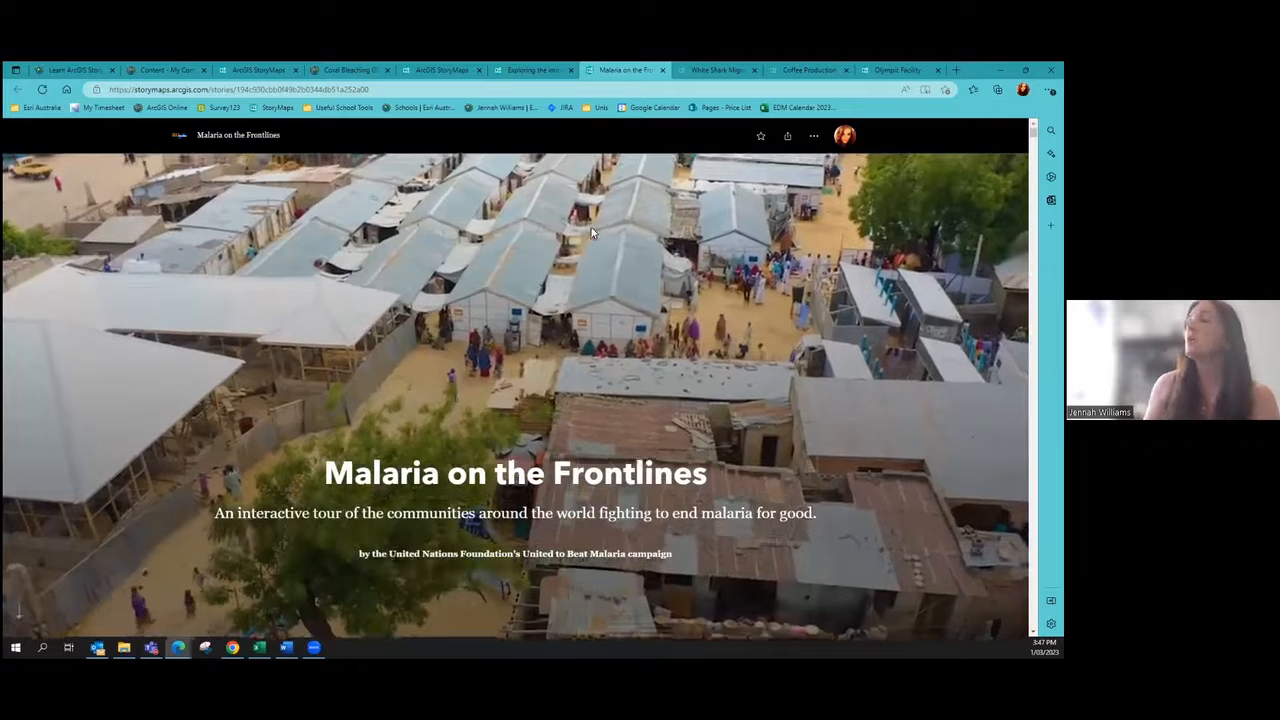
{"action": "scroll", "coordinate": [591, 227], "scroll_direction": "down", "scroll_amount": 3}
{"action": "scroll", "coordinate": [593, 154], "scroll_direction": "down", "scroll_amount": 2}
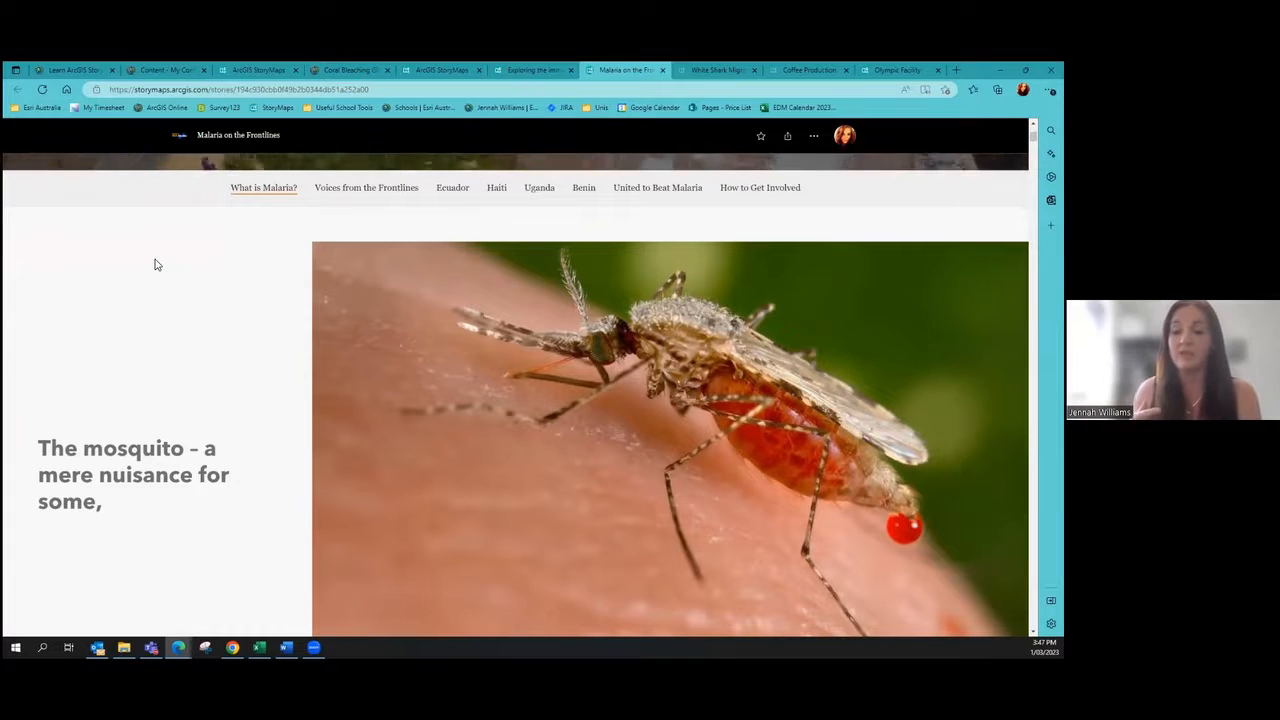
{"action": "left_click", "coordinate": [499, 189]}
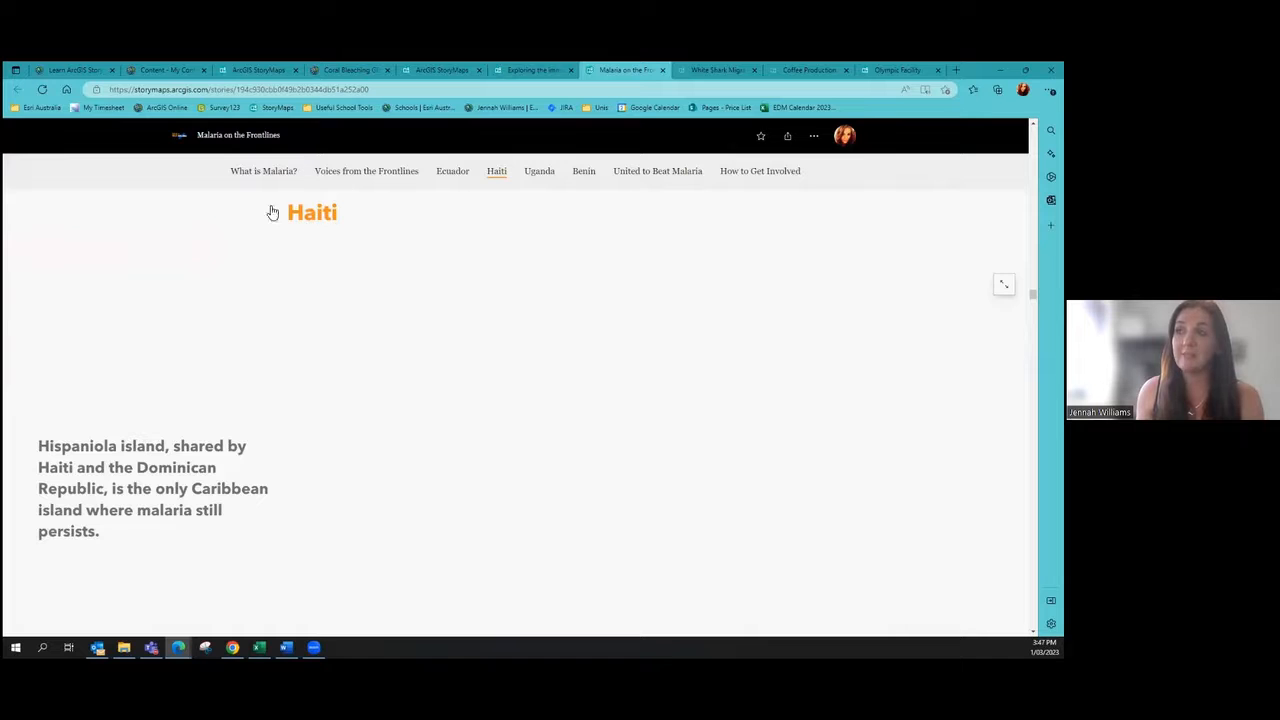
{"action": "left_click", "coordinate": [272, 175]}
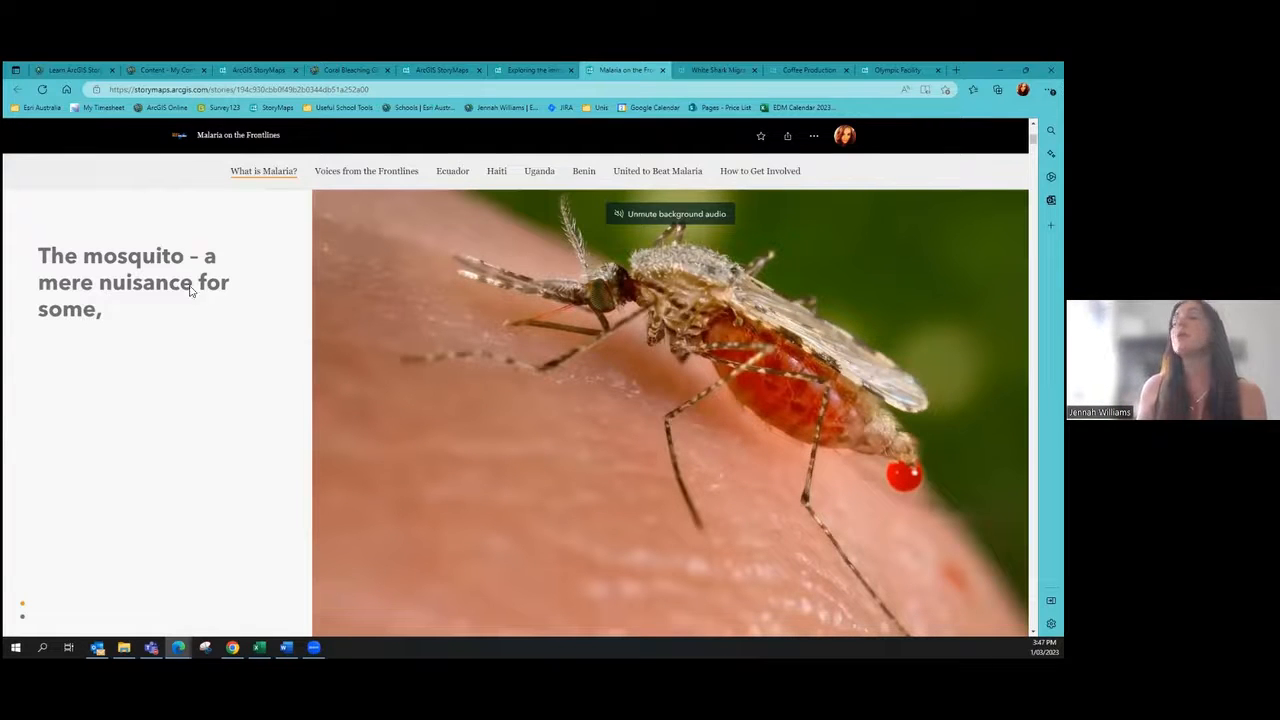
Step: Compare 2000 and 2019 malaria death rates by swiping back and forth on the swipe map
{"action": "scroll", "coordinate": [197, 257], "scroll_direction": "down", "scroll_amount": 5}
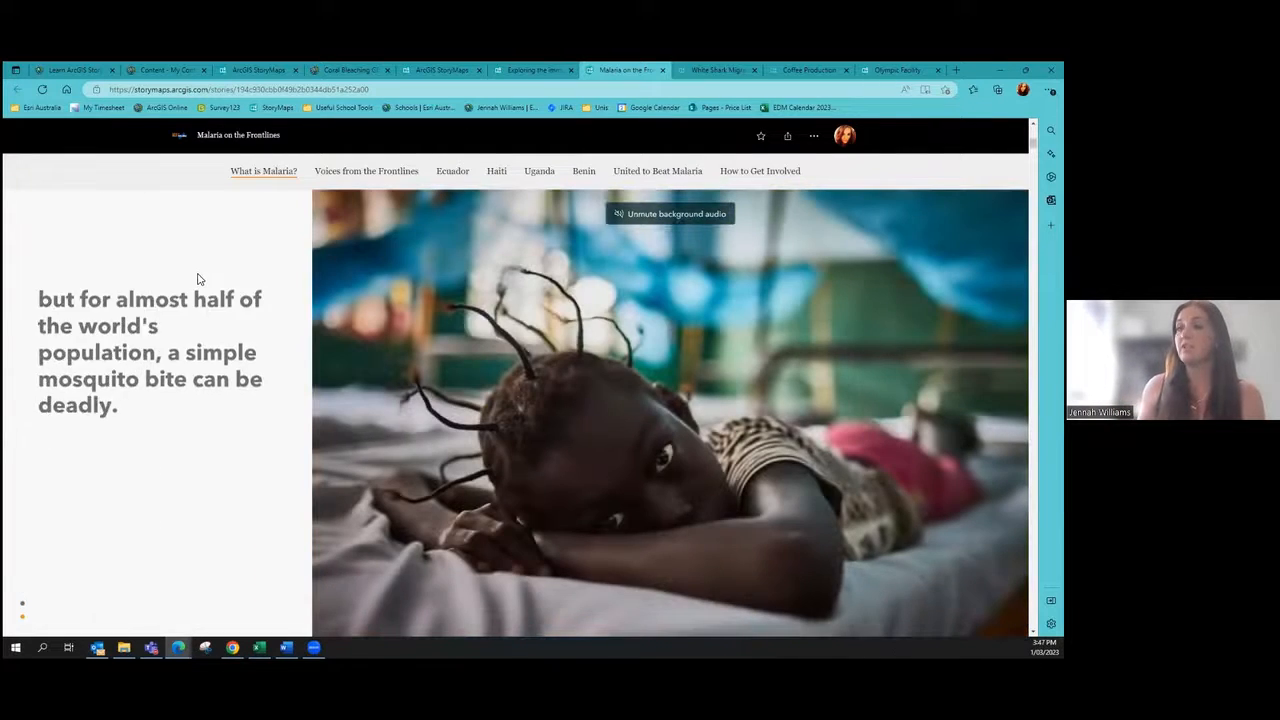
{"action": "scroll", "coordinate": [190, 300], "scroll_direction": "down", "scroll_amount": 5}
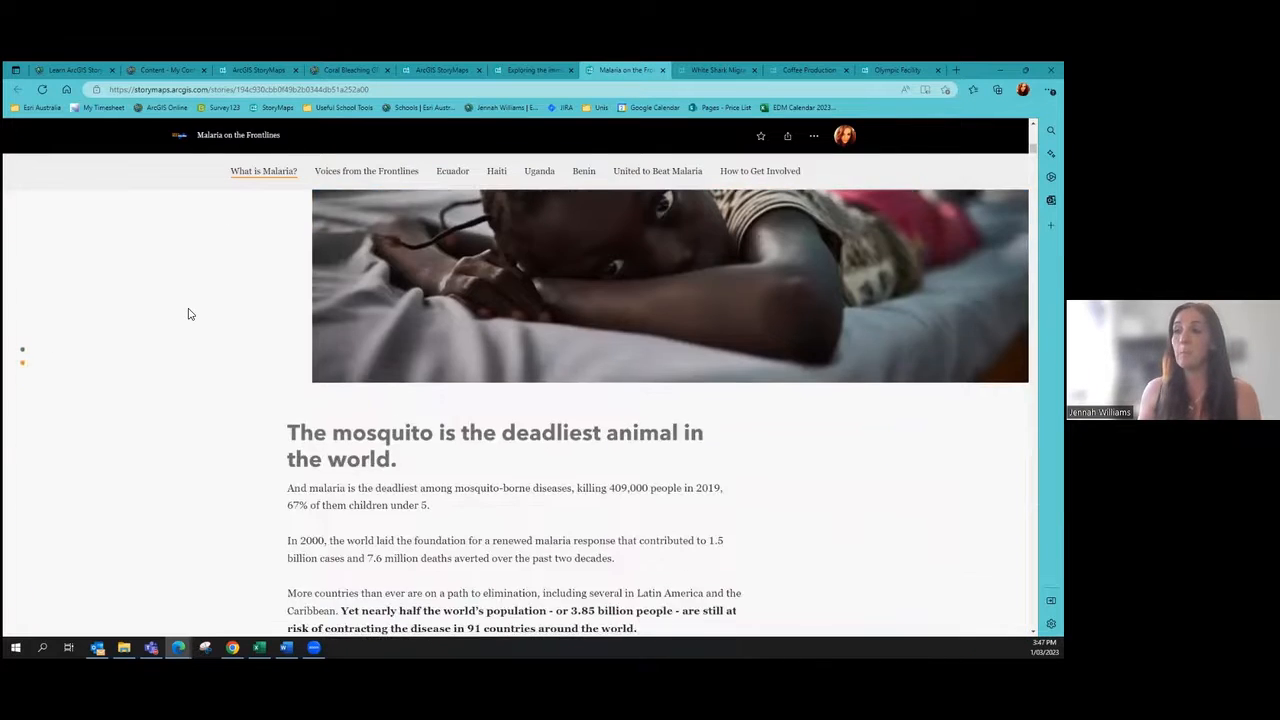
{"action": "scroll", "coordinate": [189, 314], "scroll_direction": "down", "scroll_amount": 6}
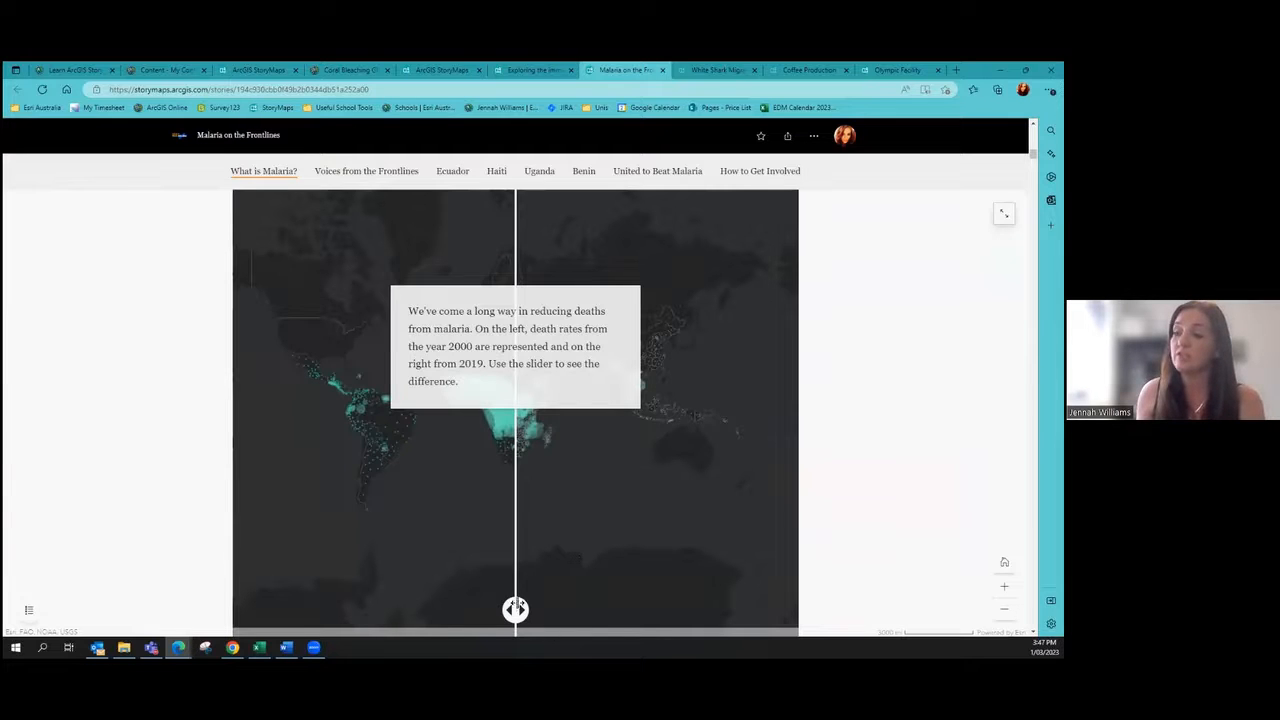
{"action": "left_click_drag", "start_coordinate": [513, 609], "coordinate": [514, 514]}
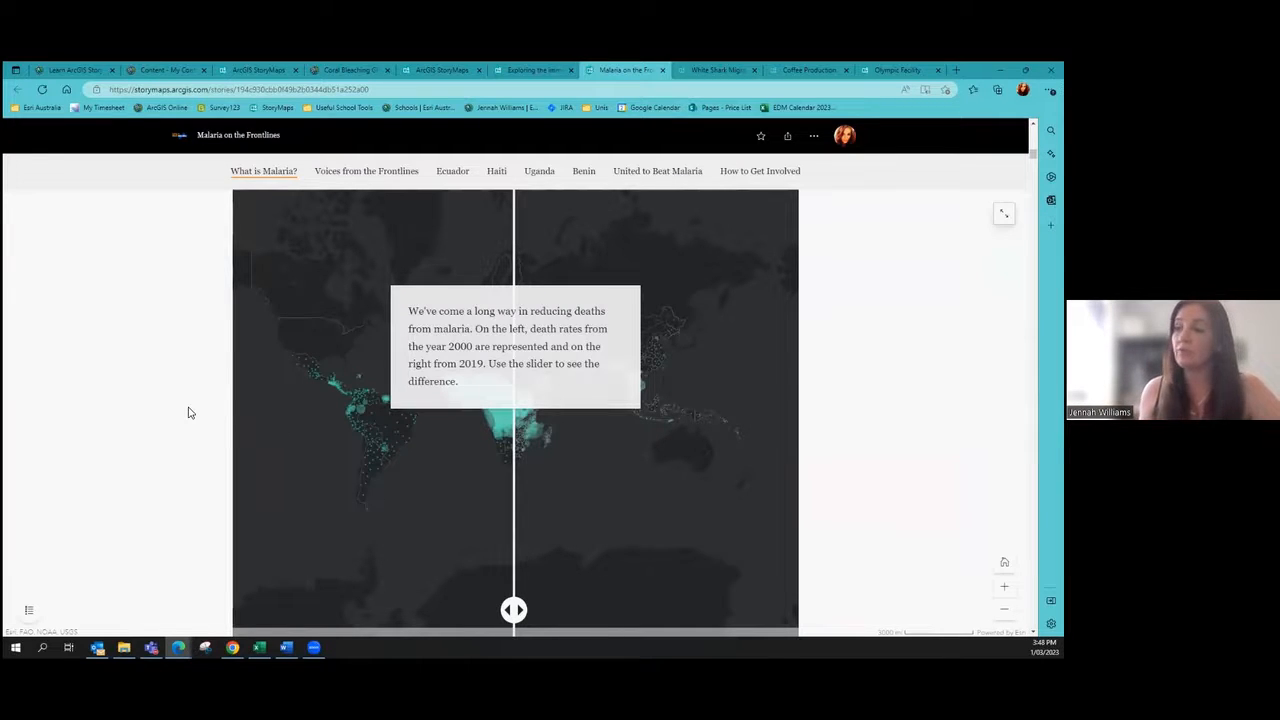
{"action": "left_click_drag", "start_coordinate": [503, 598], "coordinate": [504, 518]}
Step: Scroll on down toward the Voices from the Frontlines section
{"action": "scroll", "coordinate": [135, 418], "scroll_direction": "down", "scroll_amount": 6}
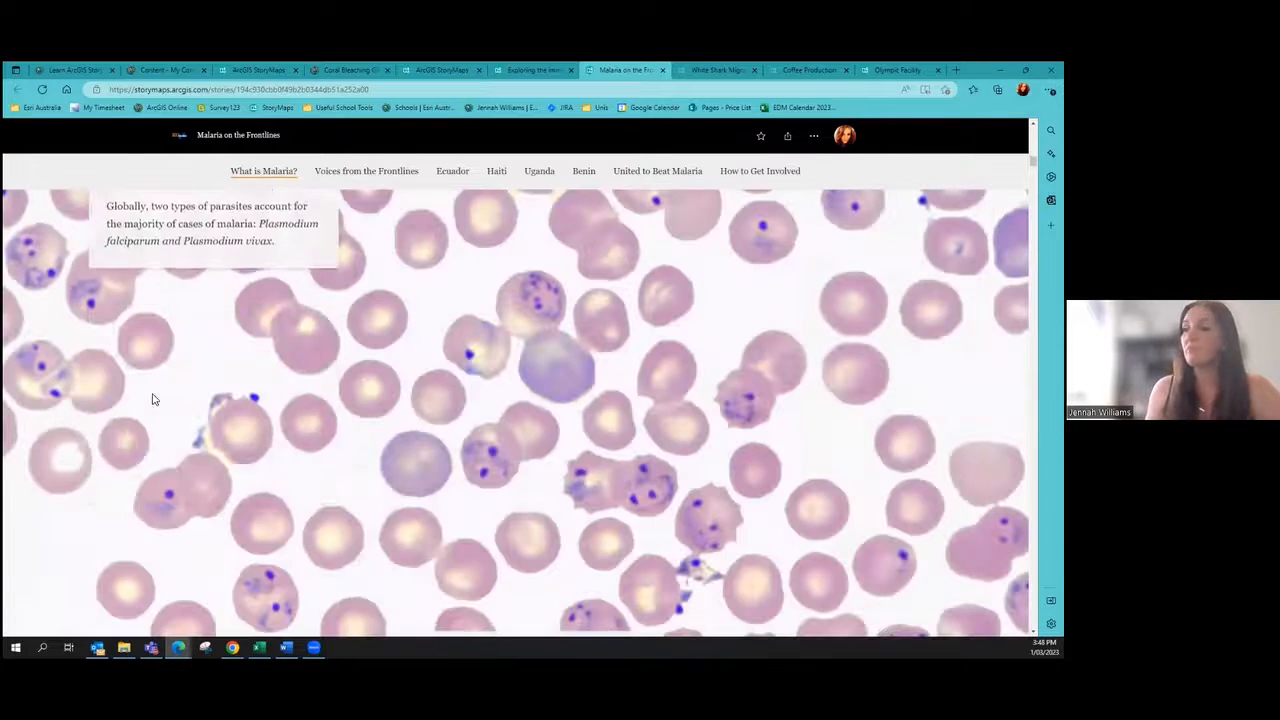
{"action": "scroll", "coordinate": [152, 399], "scroll_direction": "down", "scroll_amount": 6}
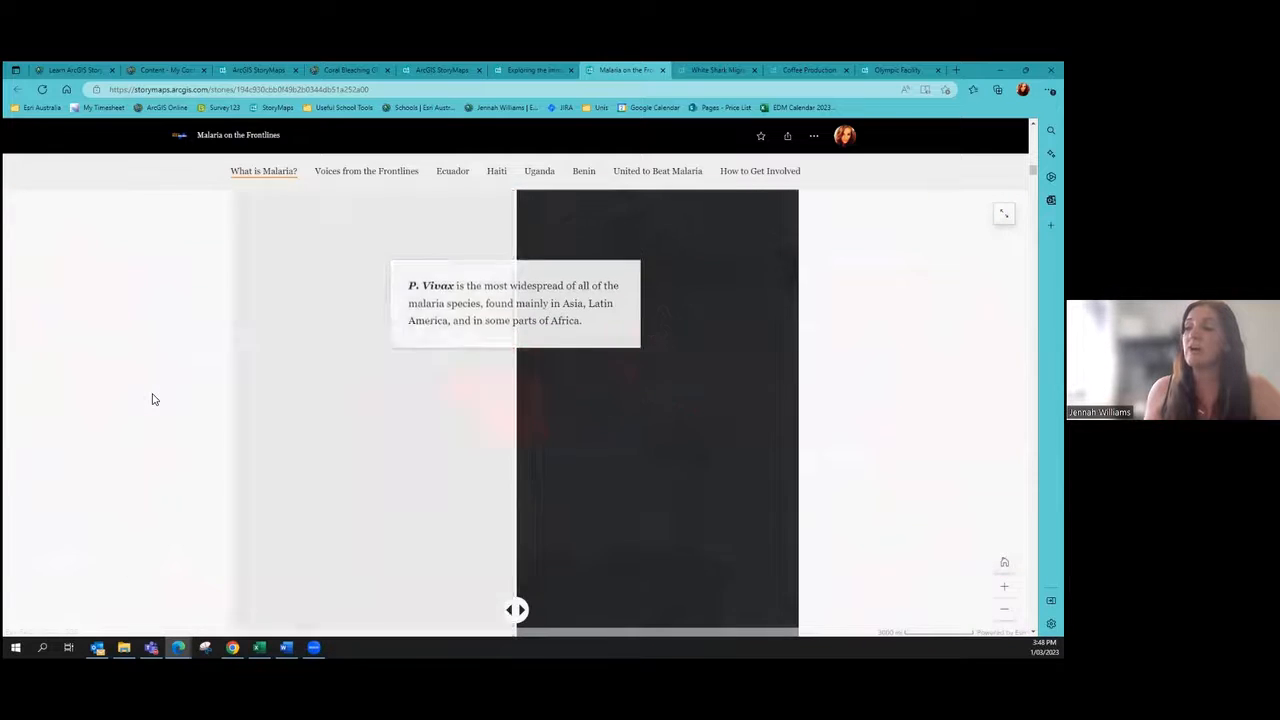
{"action": "scroll", "coordinate": [152, 399], "scroll_direction": "down", "scroll_amount": 8}
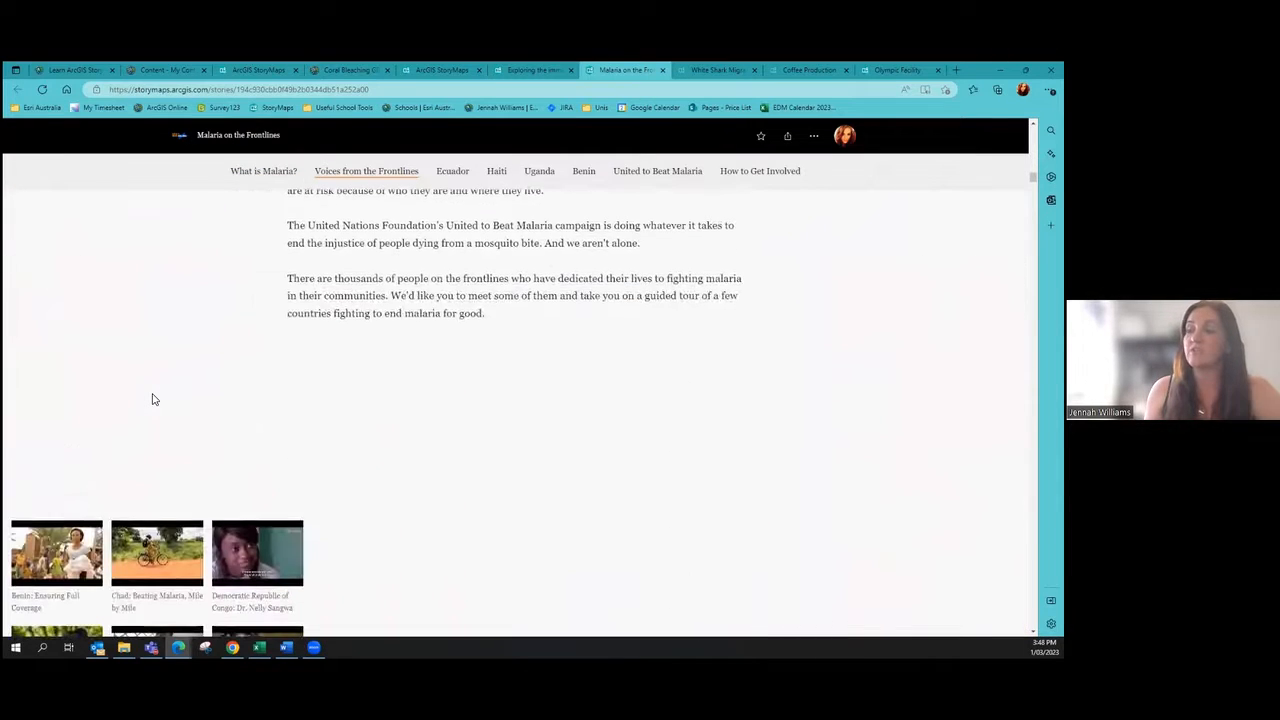
Step: View the Benin: Ensuring Full Coverage and El Salvador map tour entries, closing each back to the gallery
{"action": "scroll", "coordinate": [155, 396], "scroll_direction": "down", "scroll_amount": 4}
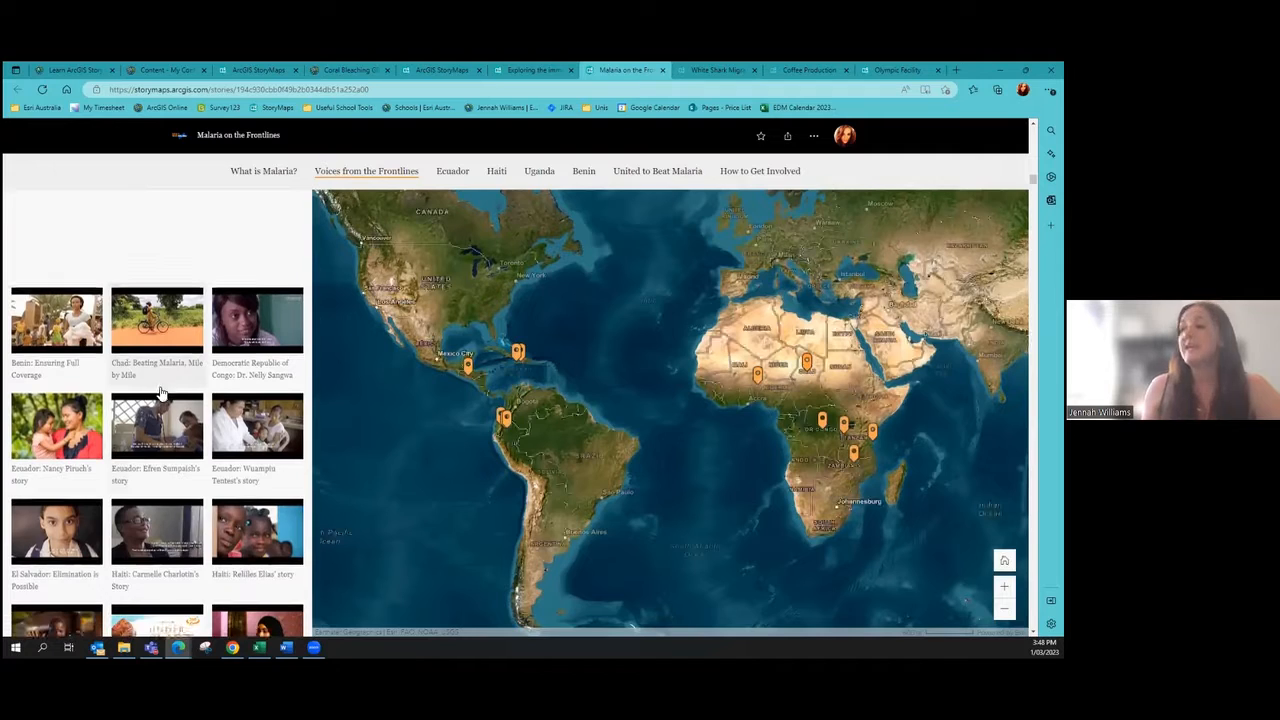
{"action": "scroll", "coordinate": [184, 399], "scroll_direction": "down", "scroll_amount": 1}
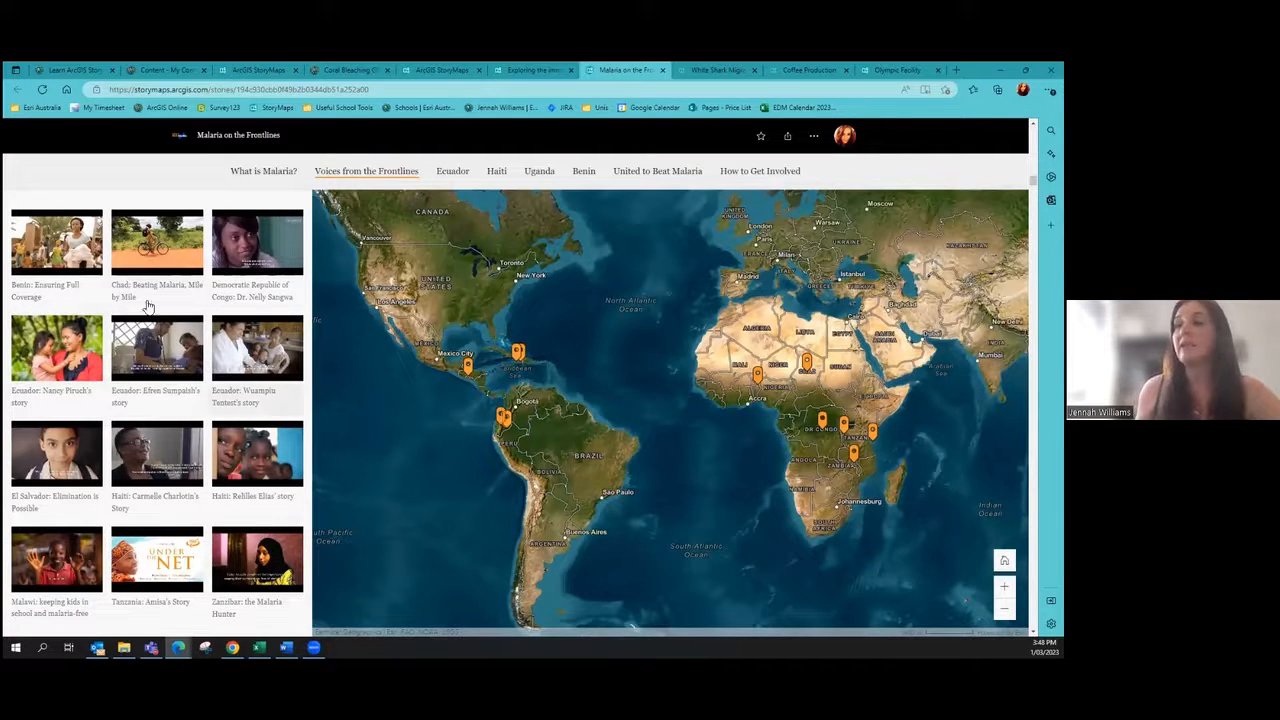
{"action": "left_click", "coordinate": [68, 254]}
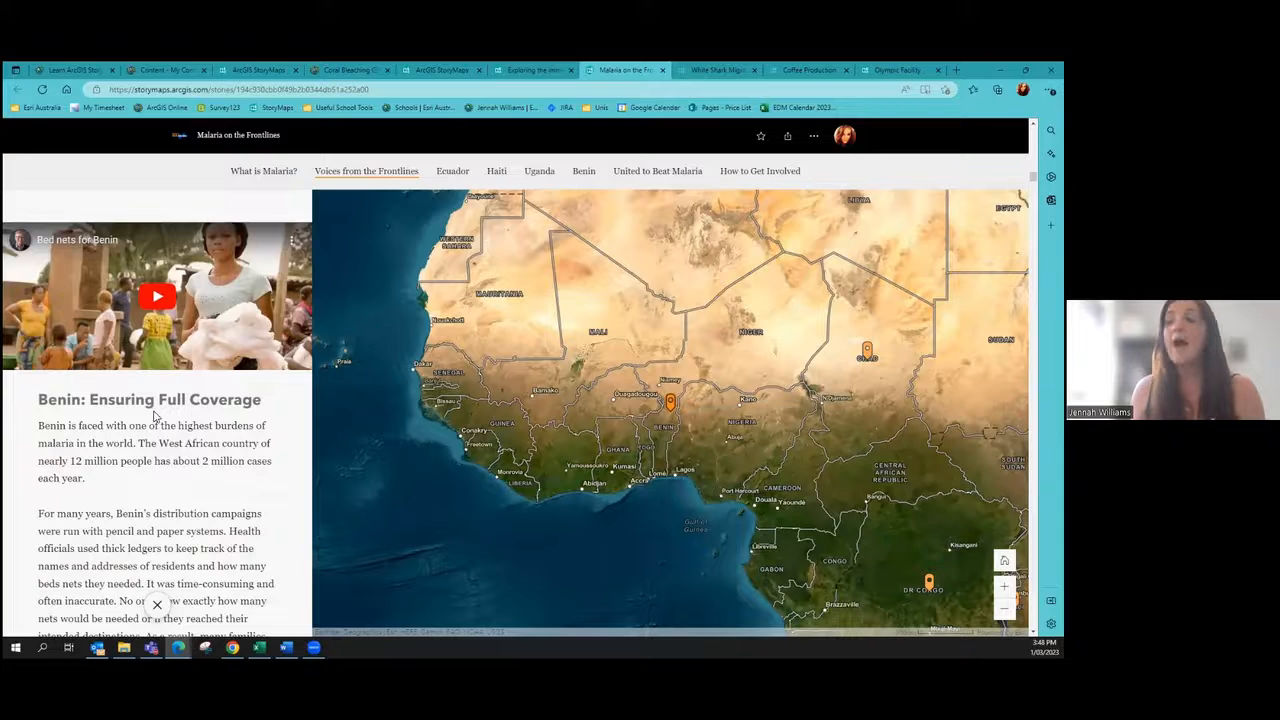
{"action": "scroll", "coordinate": [155, 416], "scroll_direction": "down", "scroll_amount": 3}
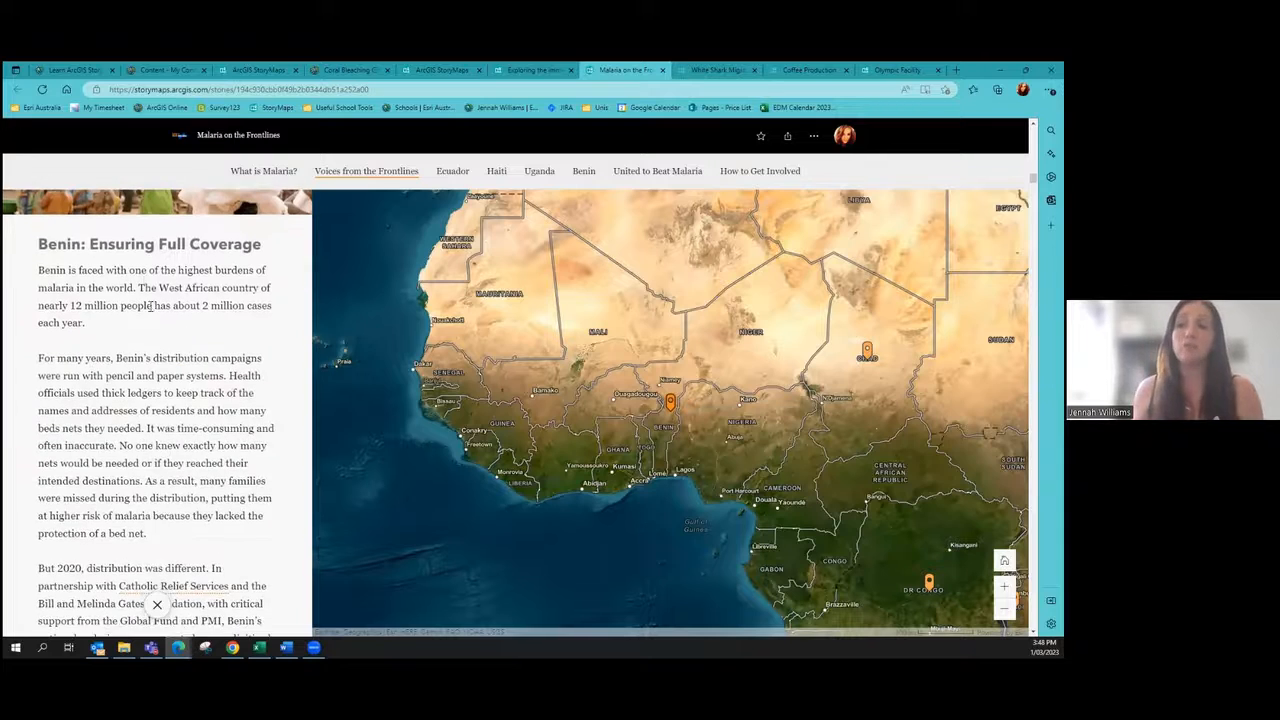
{"action": "left_click", "coordinate": [157, 604]}
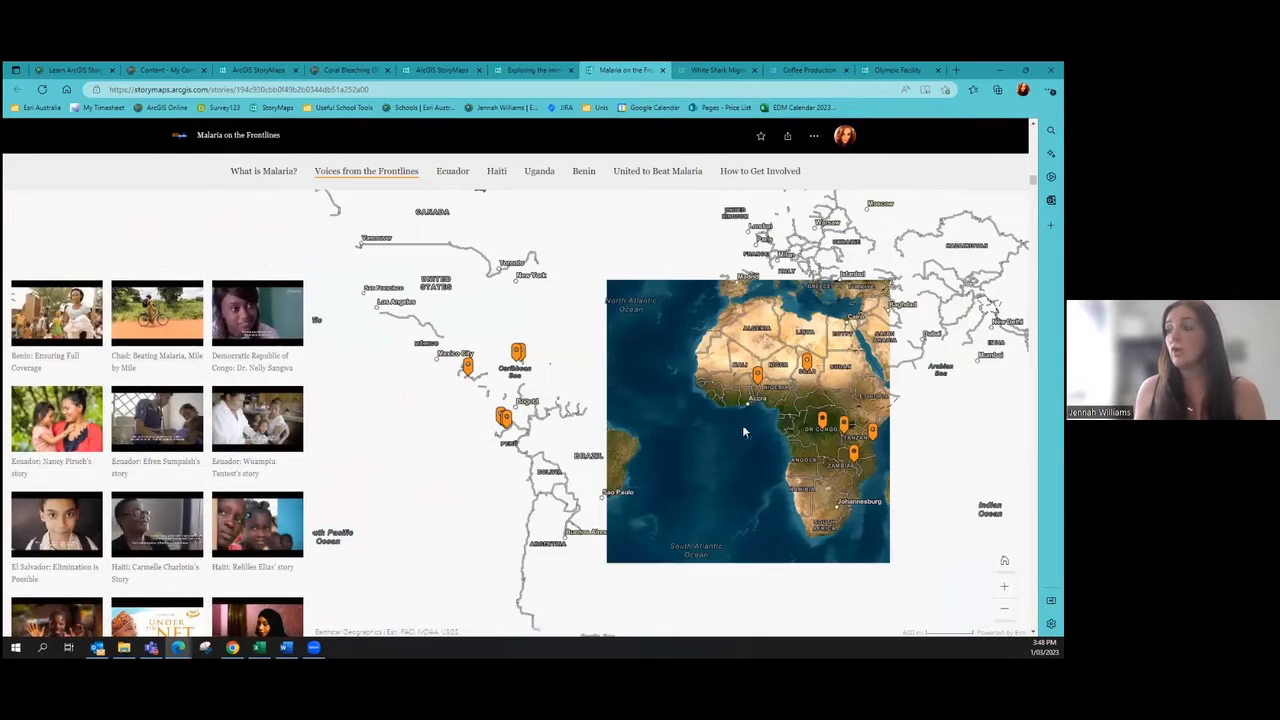
{"action": "left_click", "coordinate": [468, 367]}
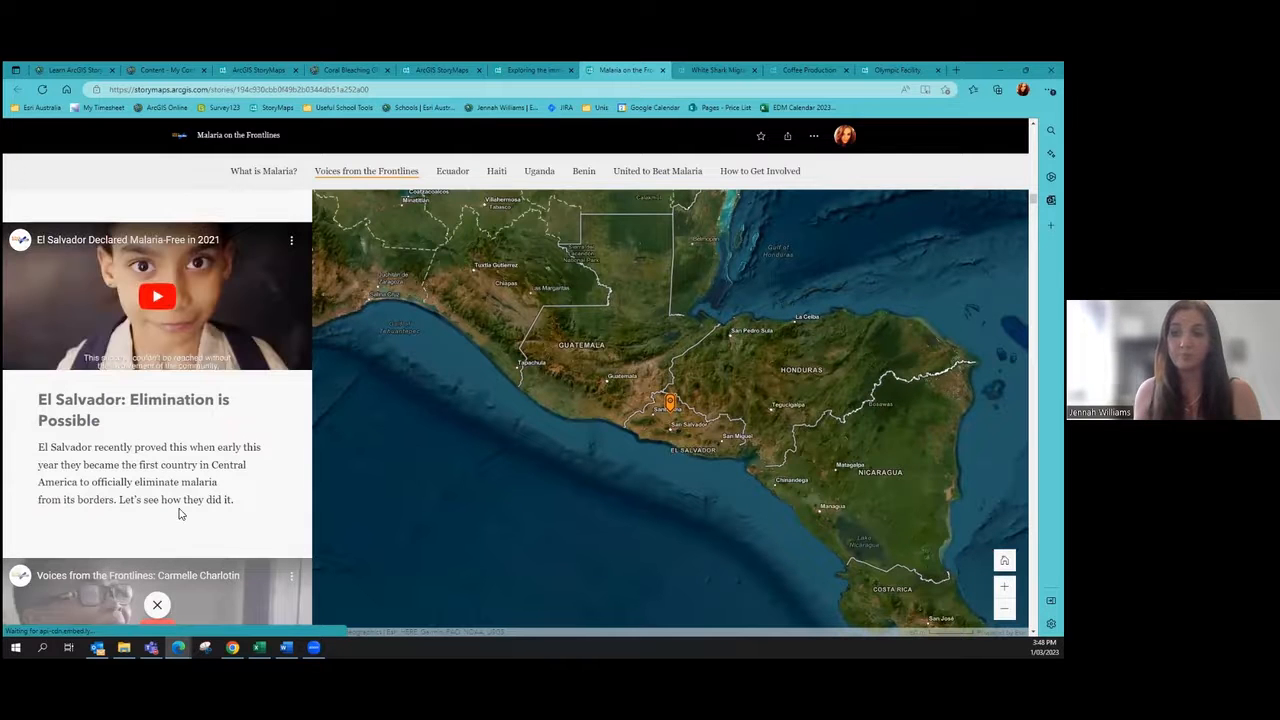
{"action": "left_click", "coordinate": [157, 607]}
Step: Inspect Ecuador's Vivax Malaria Burden details and the Incidence Rate (2000) legend, then continue to the river photo
{"action": "scroll", "coordinate": [243, 380], "scroll_direction": "down", "scroll_amount": 5}
{"action": "scroll", "coordinate": [160, 409], "scroll_direction": "down", "scroll_amount": 6}
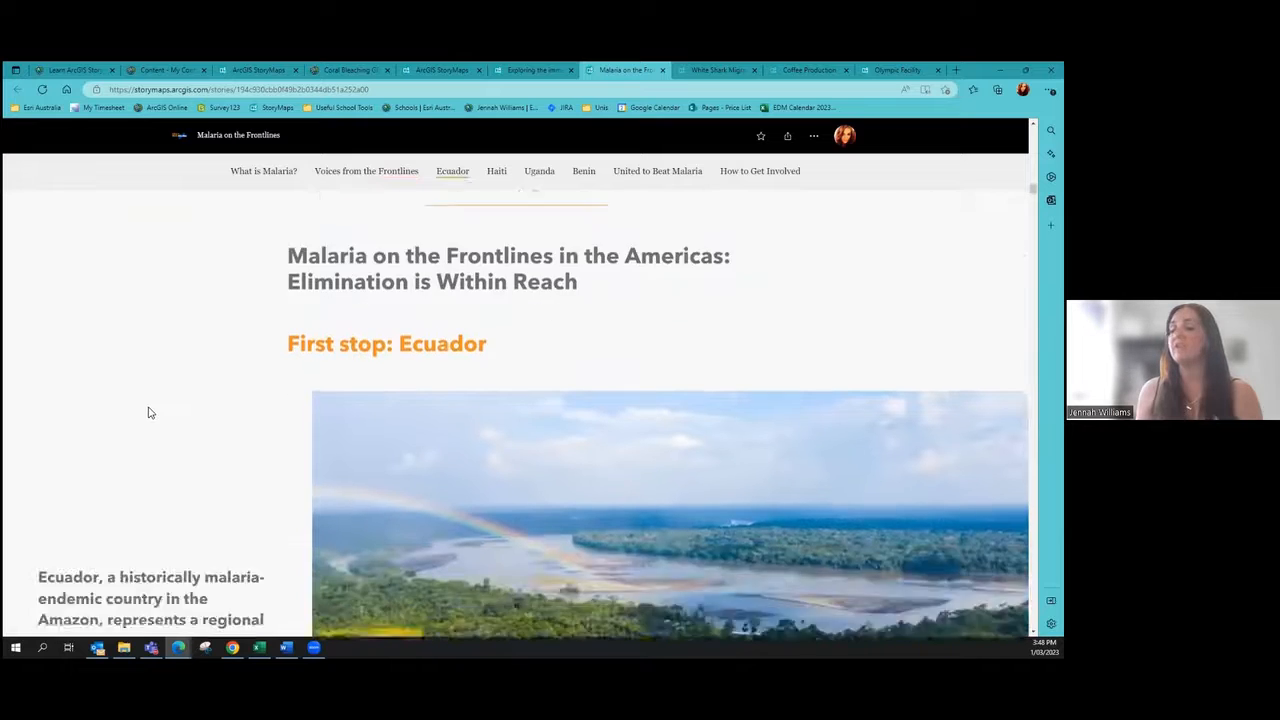
{"action": "scroll", "coordinate": [150, 406], "scroll_direction": "down", "scroll_amount": 3}
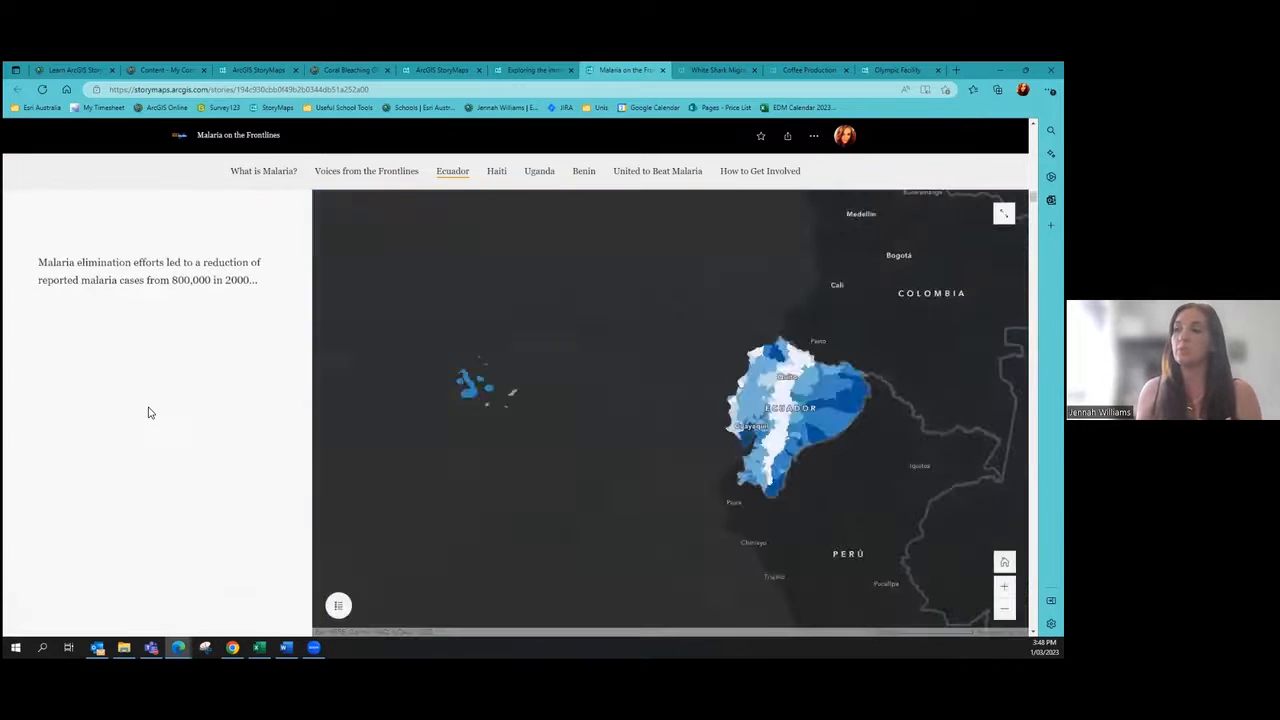
{"action": "scroll", "coordinate": [148, 412], "scroll_direction": "up", "scroll_amount": 3}
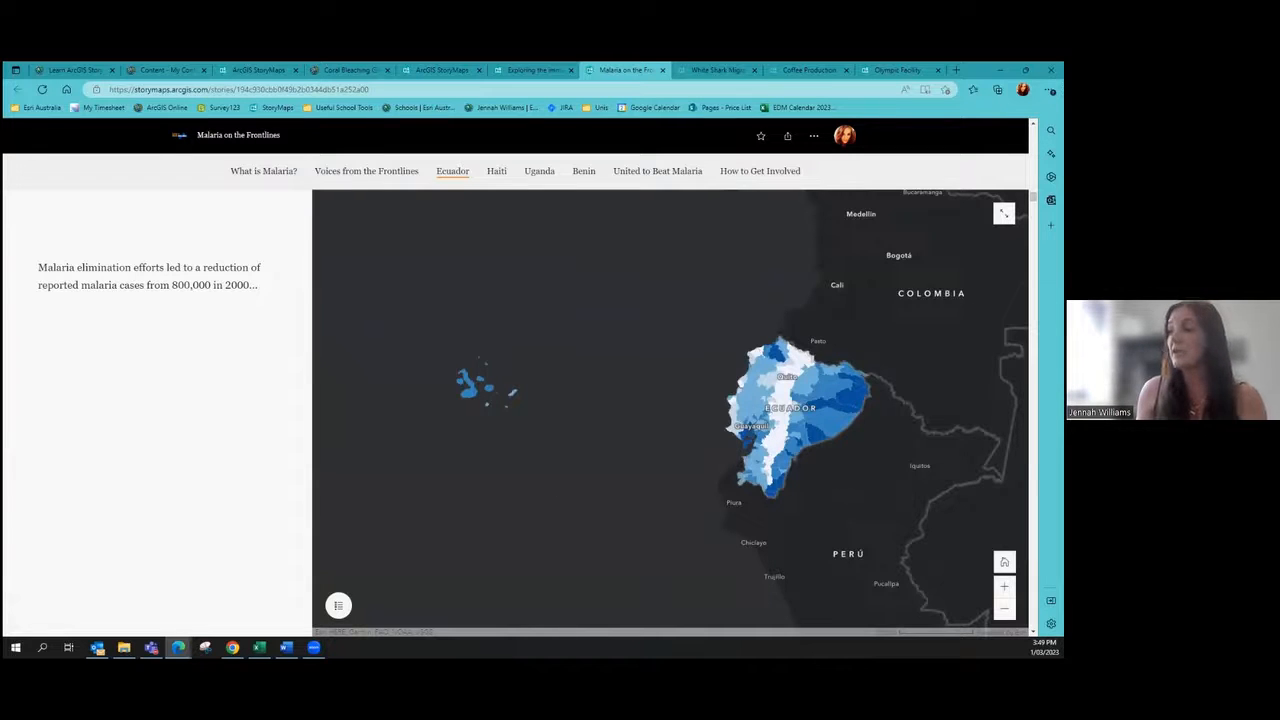
{"action": "left_click", "coordinate": [853, 400]}
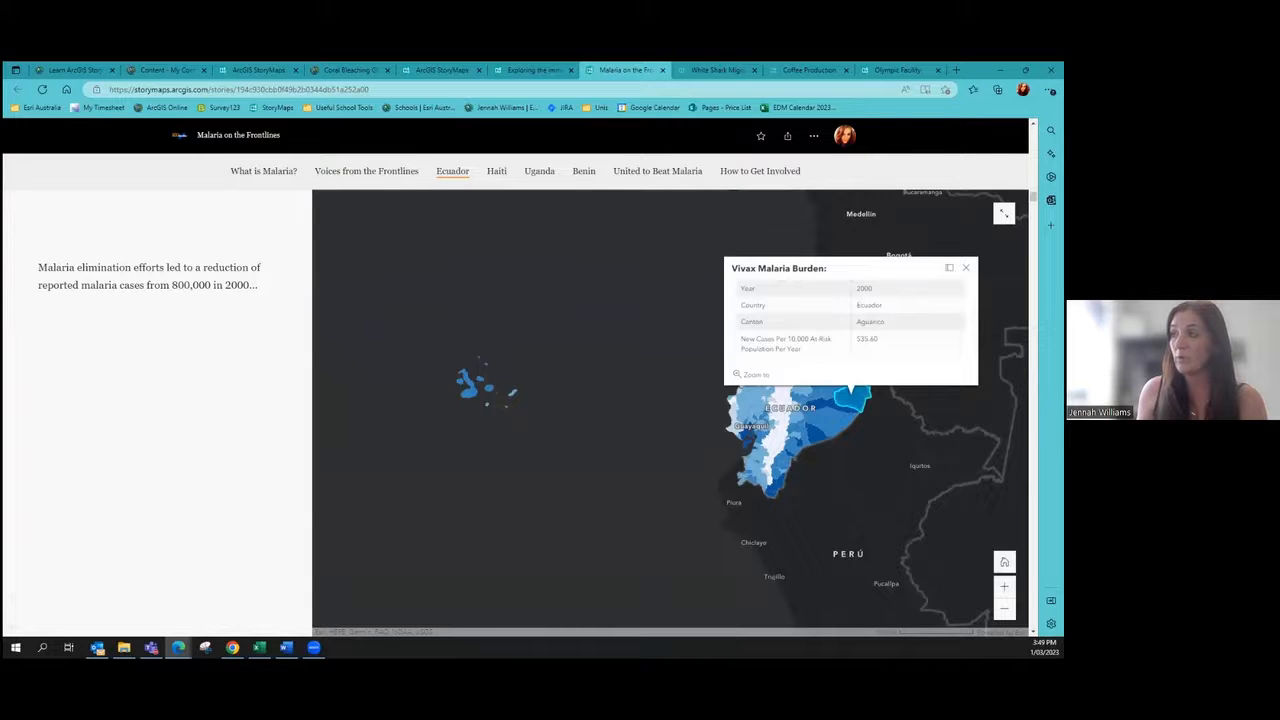
{"action": "left_click", "coordinate": [632, 437]}
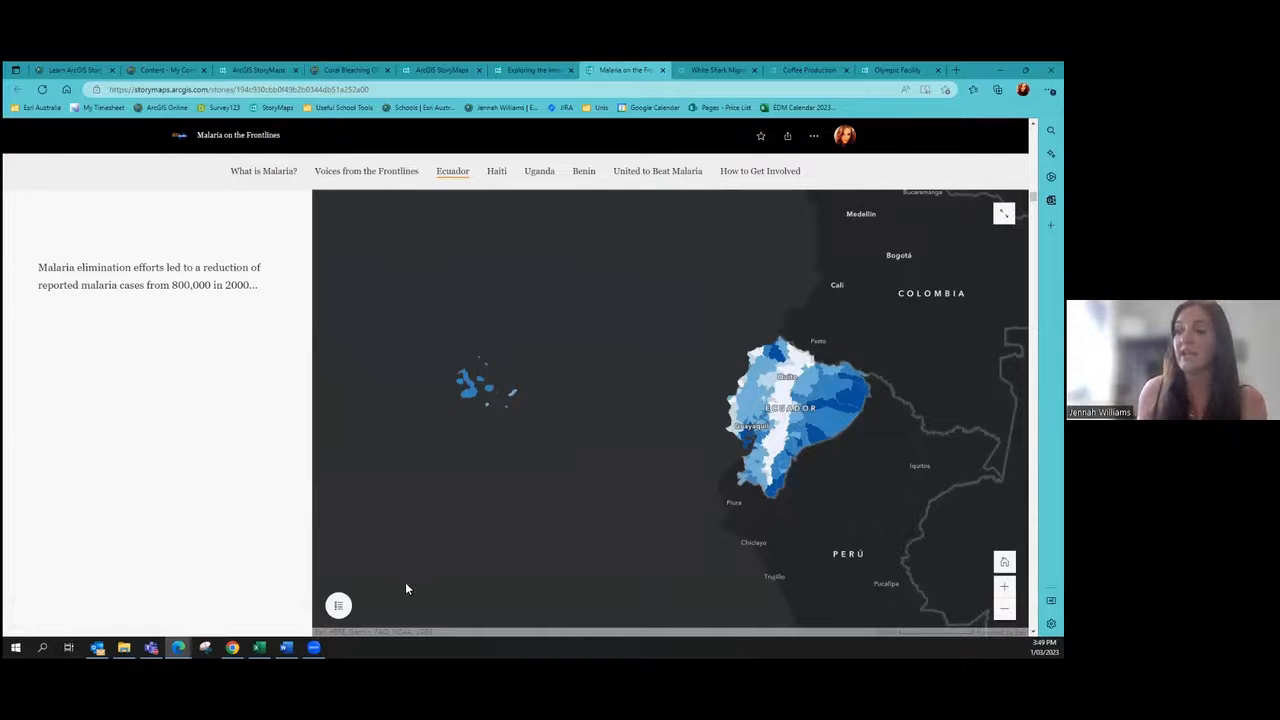
{"action": "left_click", "coordinate": [340, 606]}
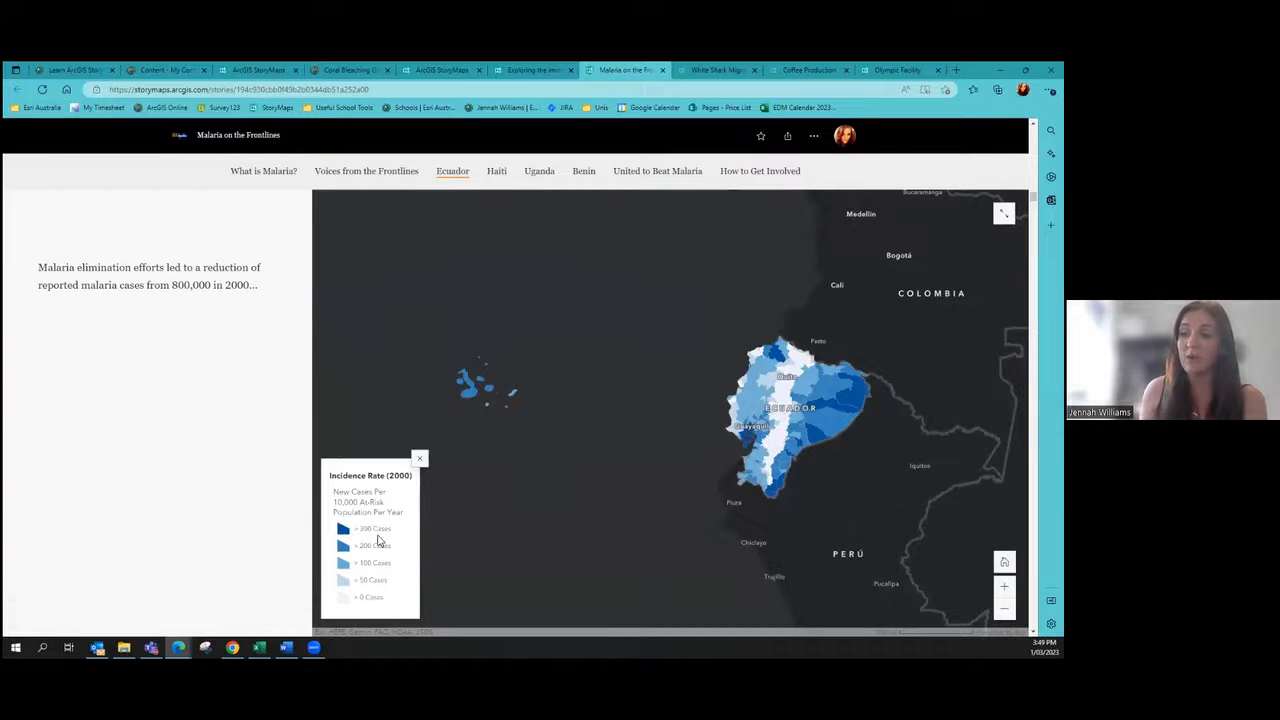
{"action": "scroll", "coordinate": [190, 440], "scroll_direction": "down", "scroll_amount": 10}
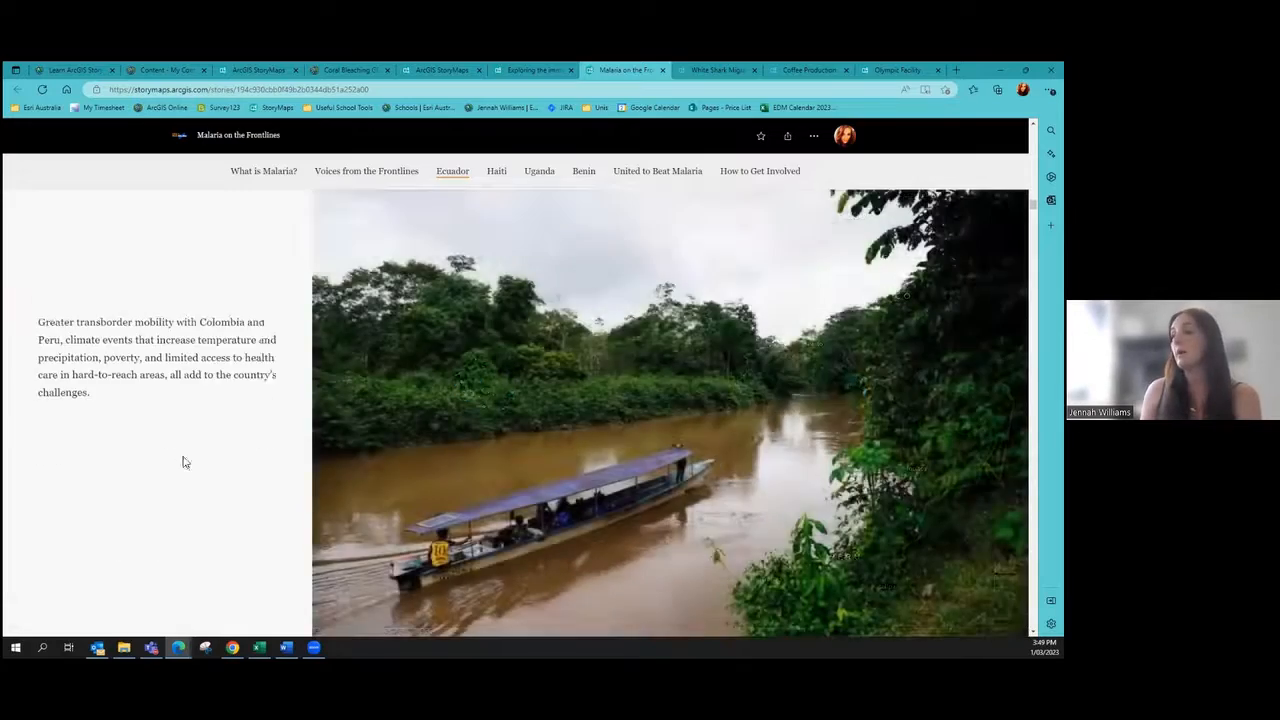
Step: Read through the Ecuador map tour and quotes, then go back to the My Stories list
{"action": "scroll", "coordinate": [186, 470], "scroll_direction": "down", "scroll_amount": 15}
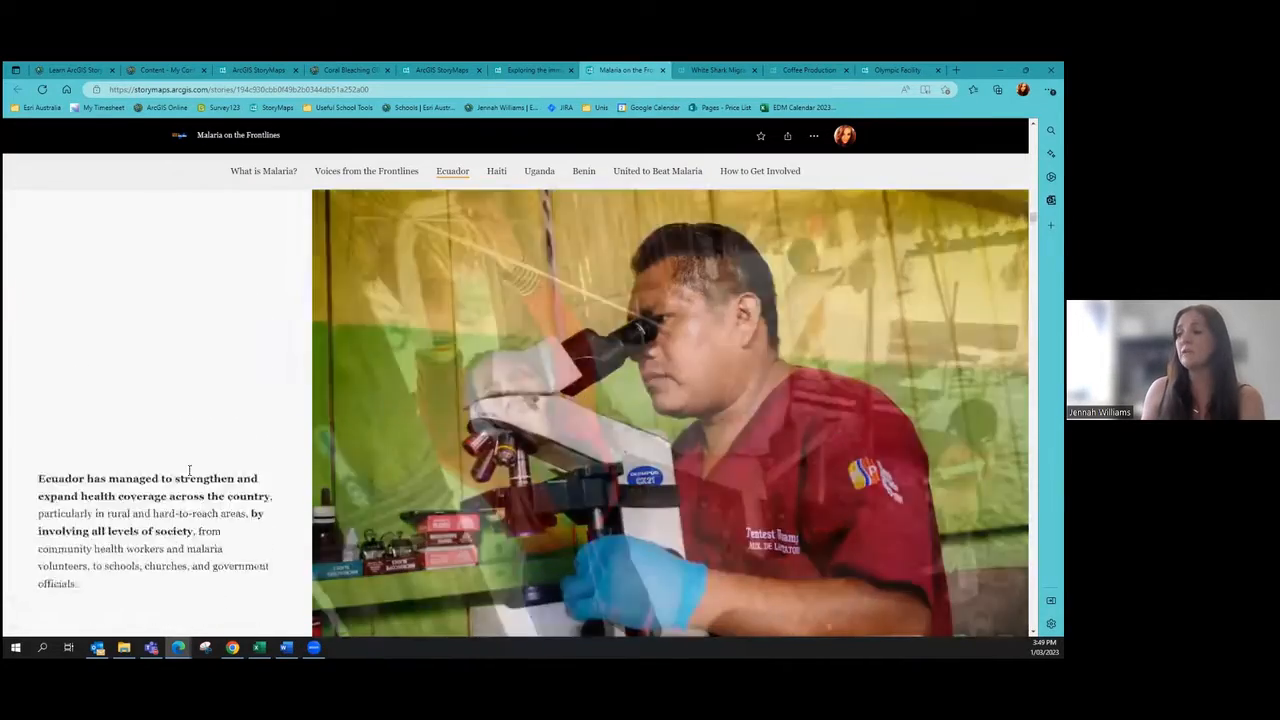
{"action": "scroll", "coordinate": [188, 472], "scroll_direction": "down", "scroll_amount": 8}
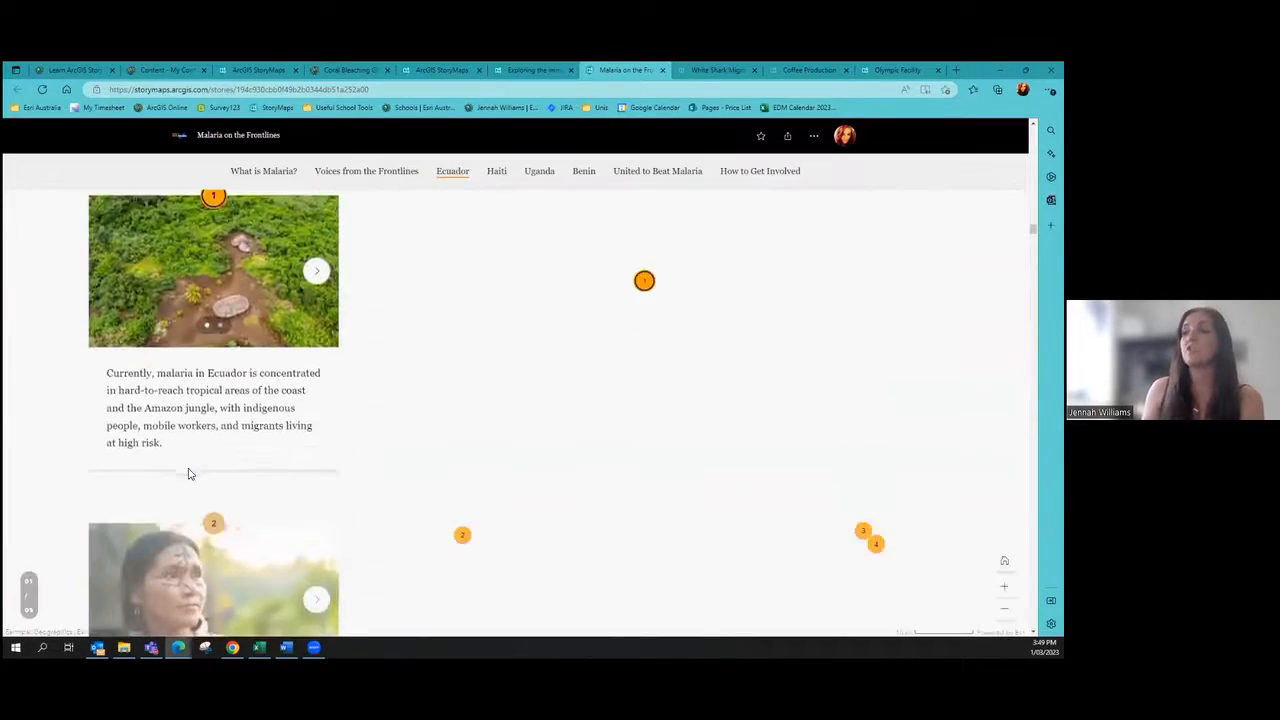
{"action": "scroll", "coordinate": [196, 445], "scroll_direction": "down", "scroll_amount": 4}
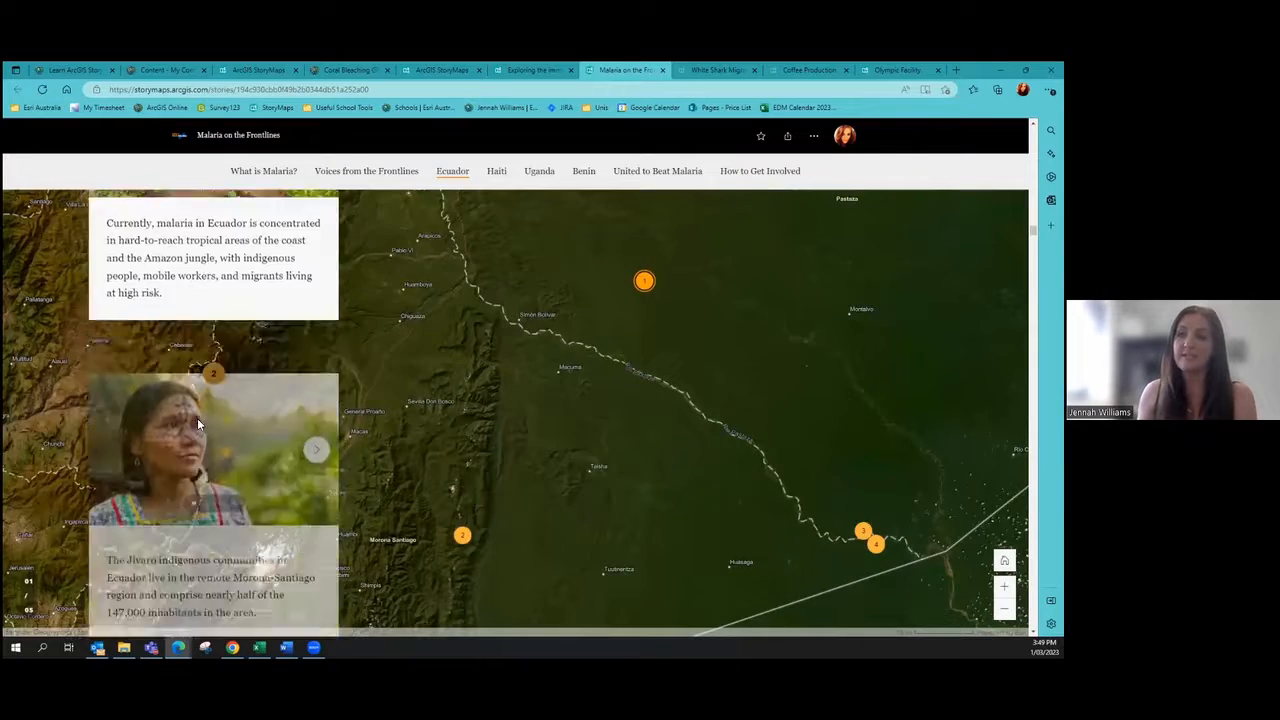
{"action": "scroll", "coordinate": [200, 420], "scroll_direction": "down", "scroll_amount": 6}
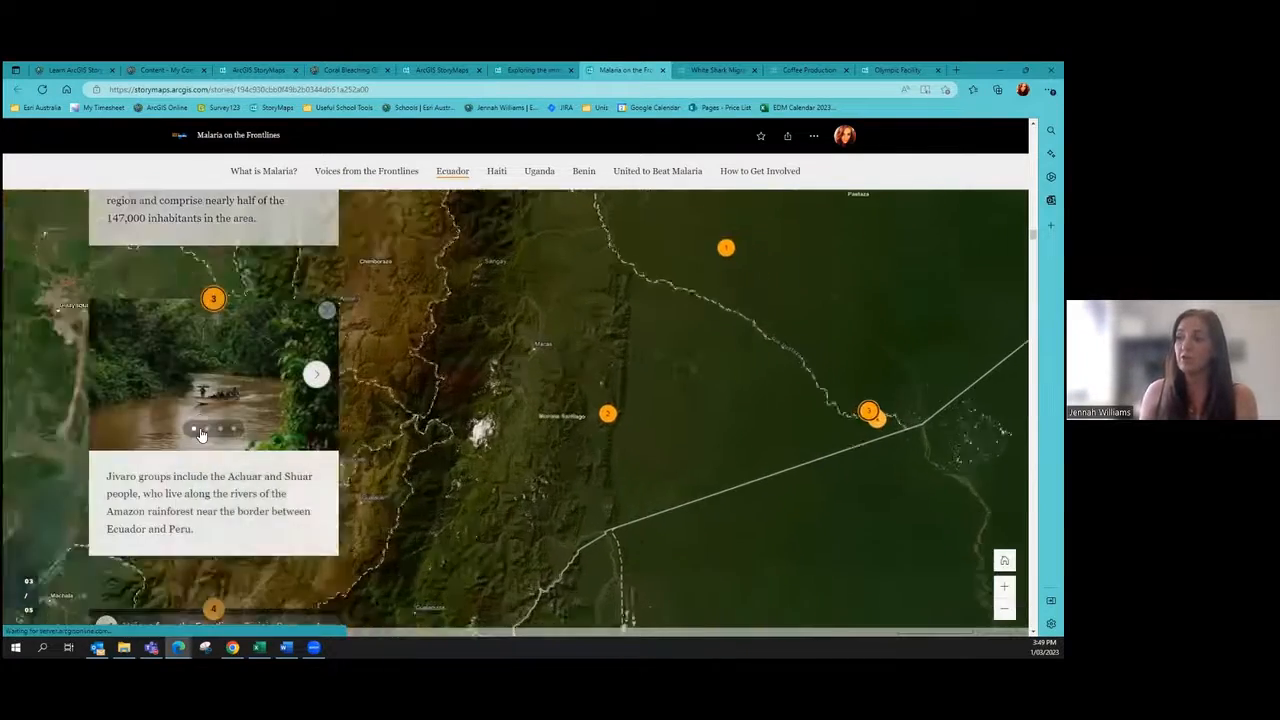
{"action": "scroll", "coordinate": [209, 434], "scroll_direction": "down", "scroll_amount": 5}
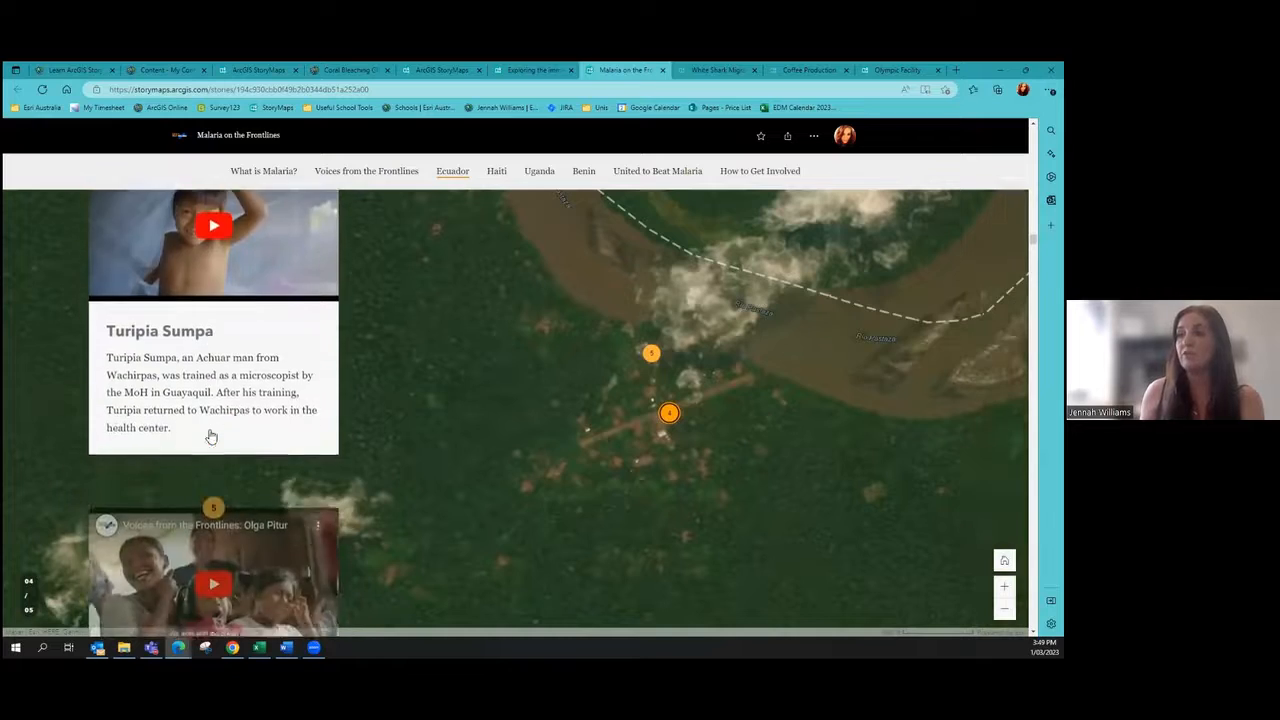
{"action": "scroll", "coordinate": [233, 430], "scroll_direction": "down", "scroll_amount": 8}
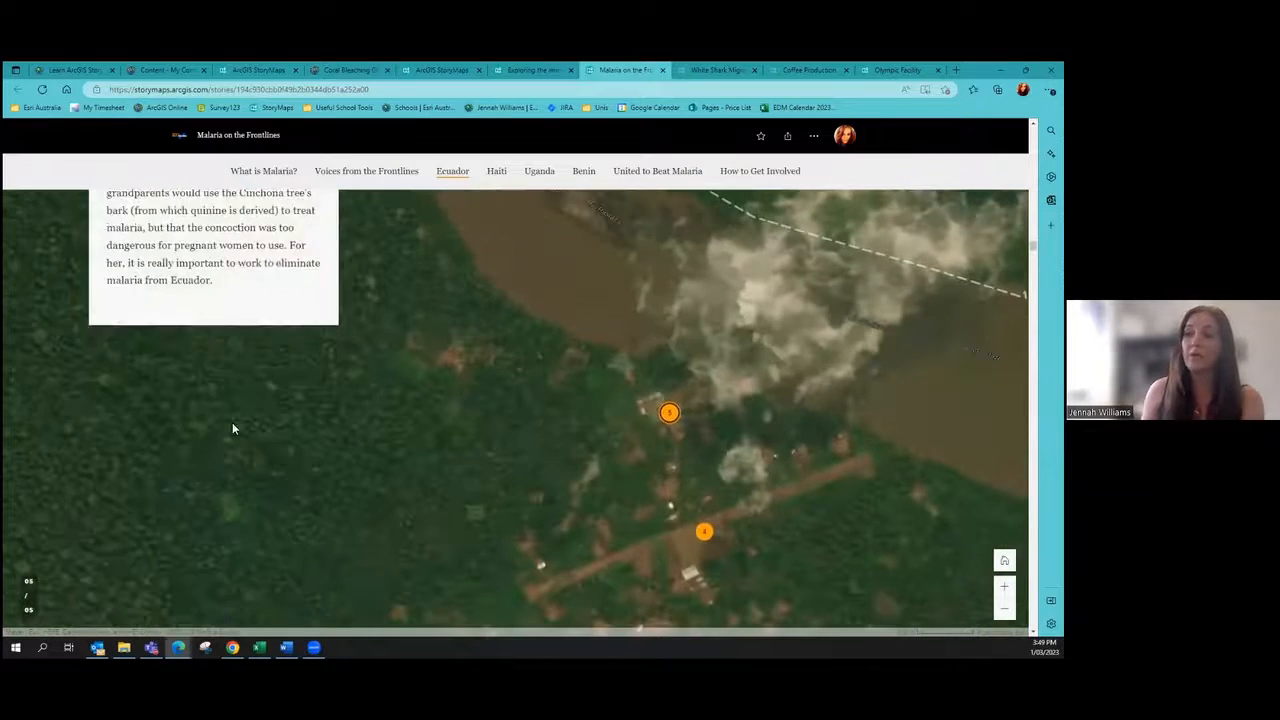
{"action": "scroll", "coordinate": [229, 430], "scroll_direction": "down", "scroll_amount": 8}
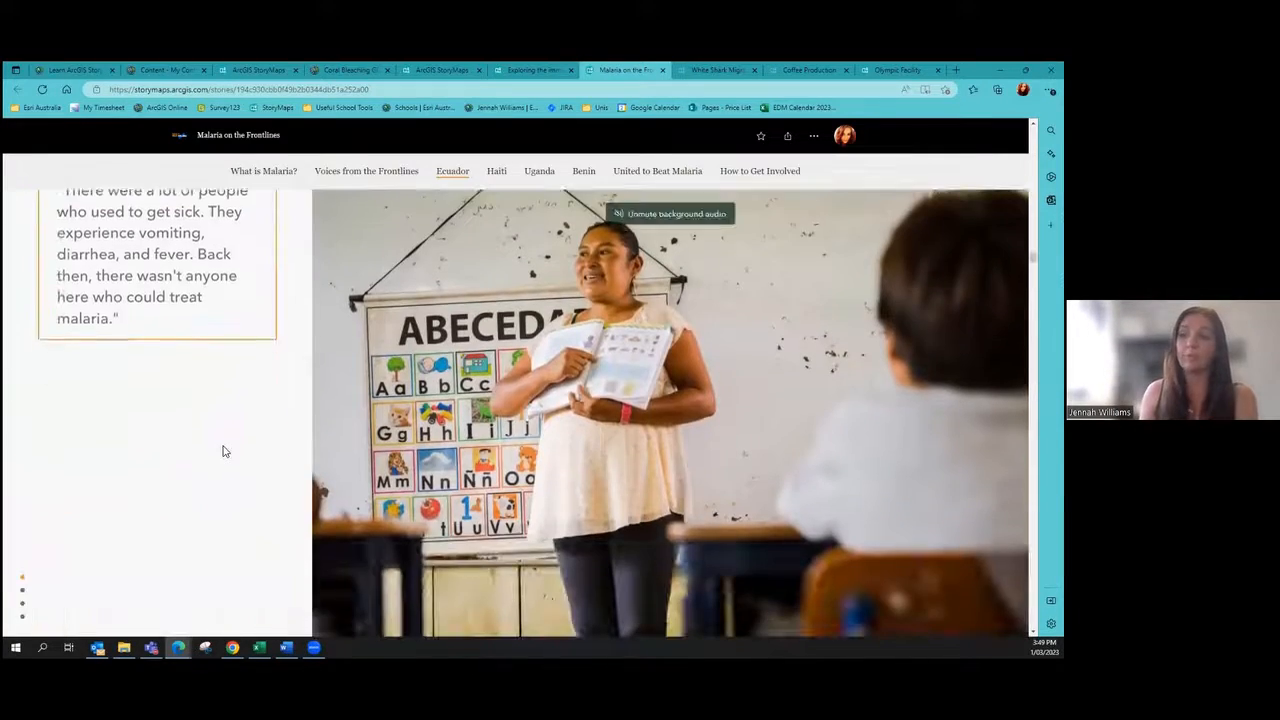
{"action": "scroll", "coordinate": [224, 451], "scroll_direction": "down", "scroll_amount": 6}
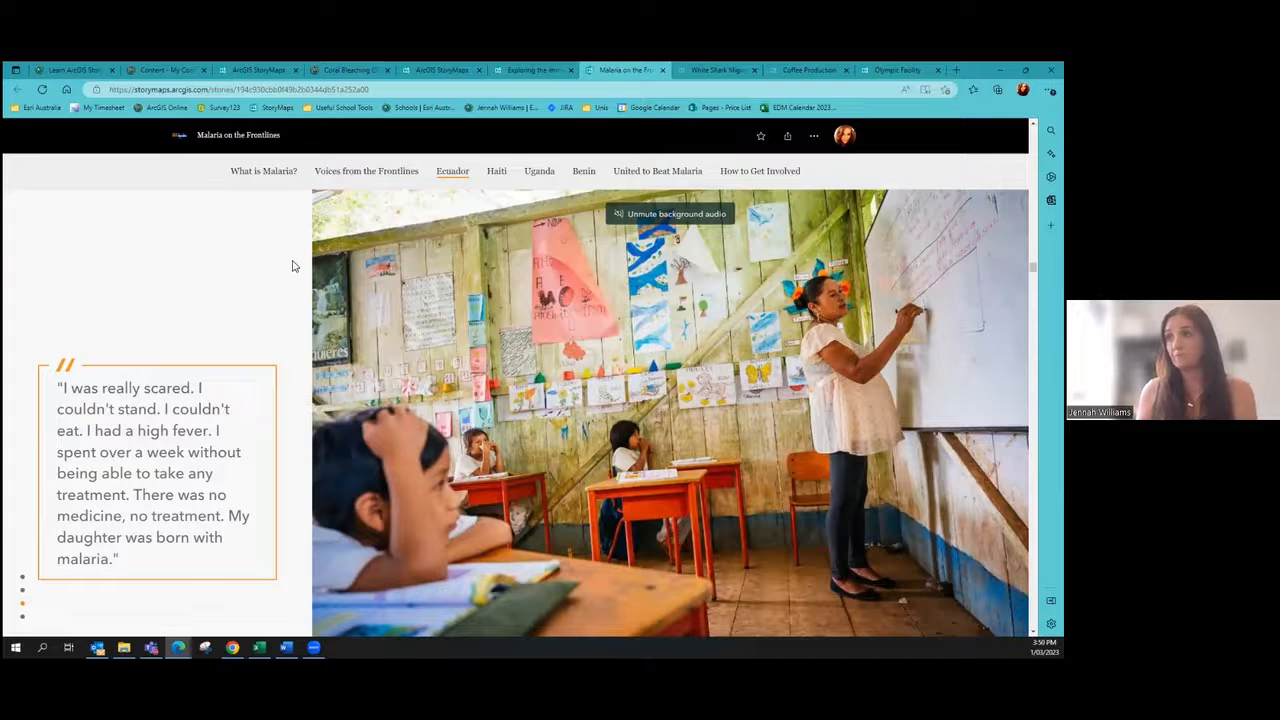
{"action": "left_click", "coordinate": [224, 68]}
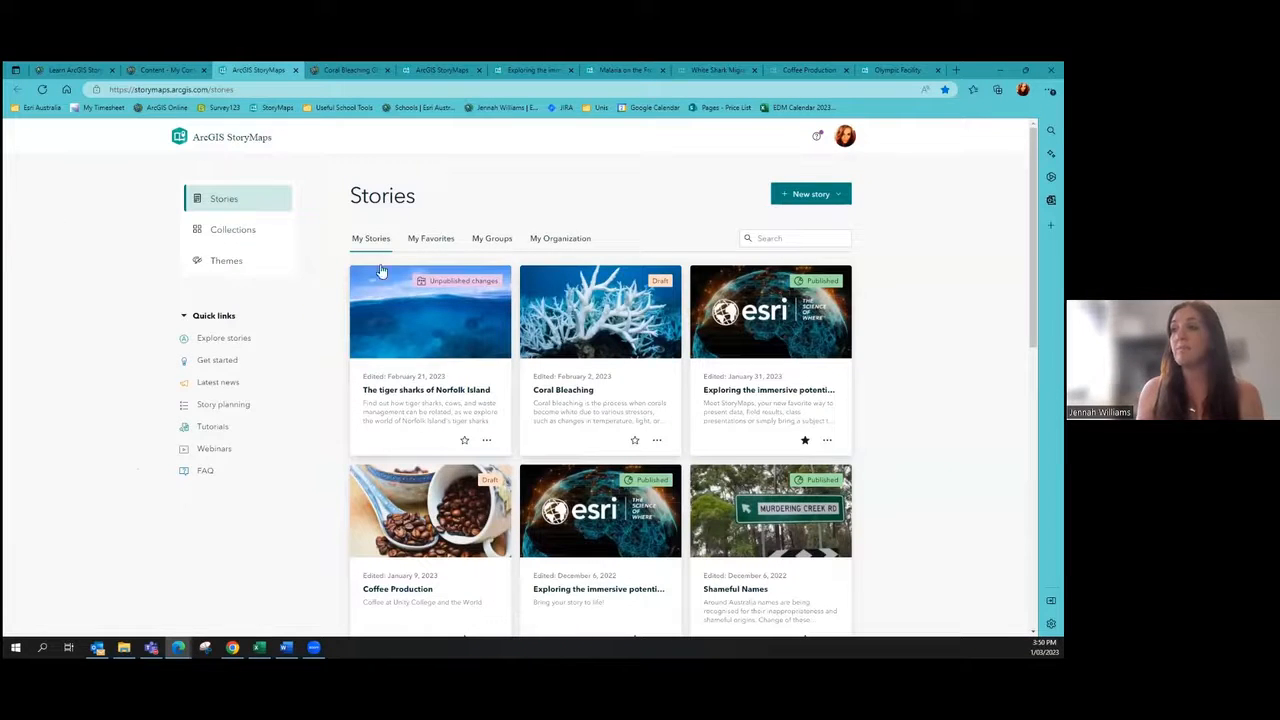
Step: Preview the Sidecar, Guided map tour and Explorer map tour options, then start a story from scratch
{"action": "left_click", "coordinate": [812, 196]}
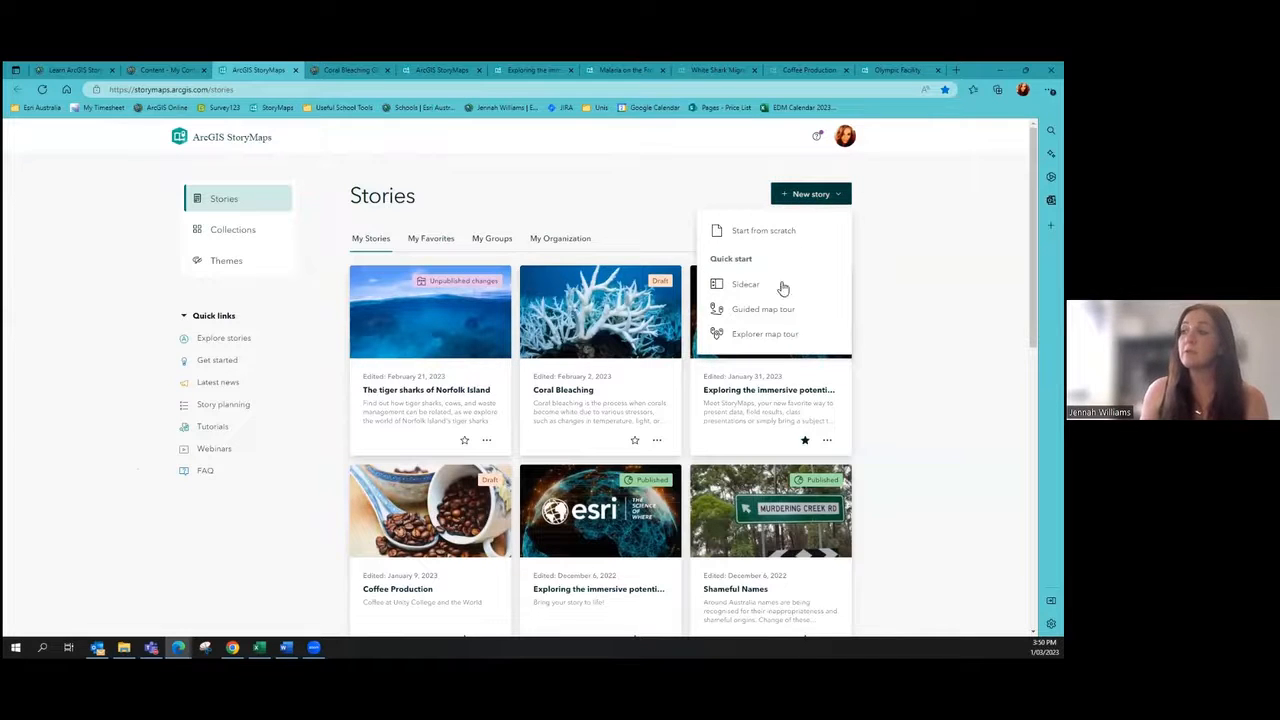
{"action": "mouse_move", "coordinate": [775, 247]}
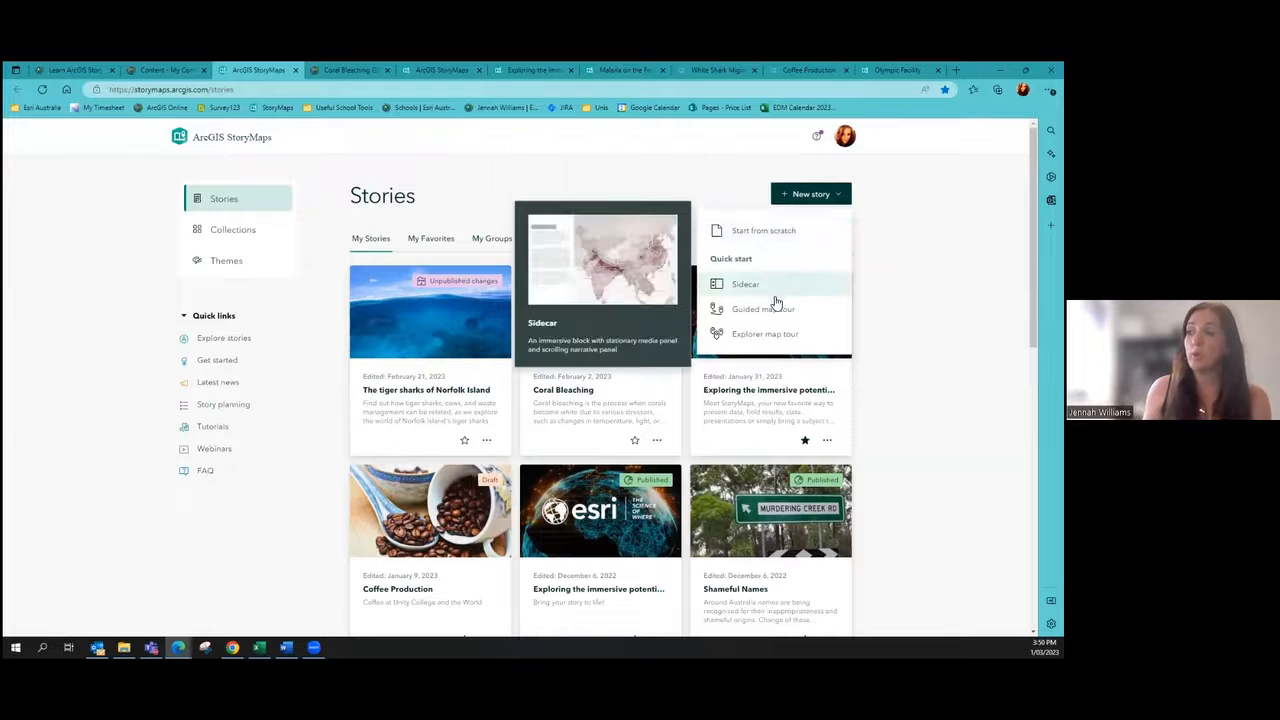
{"action": "mouse_move", "coordinate": [768, 331]}
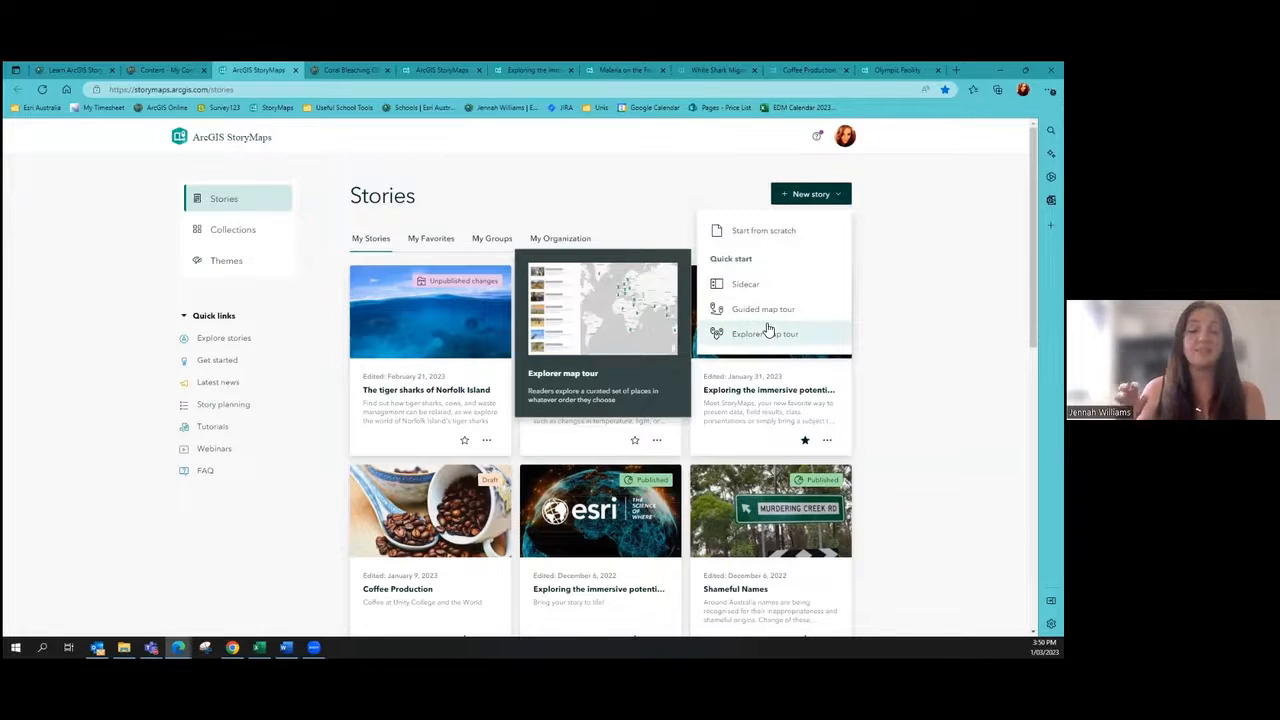
{"action": "mouse_move", "coordinate": [780, 294]}
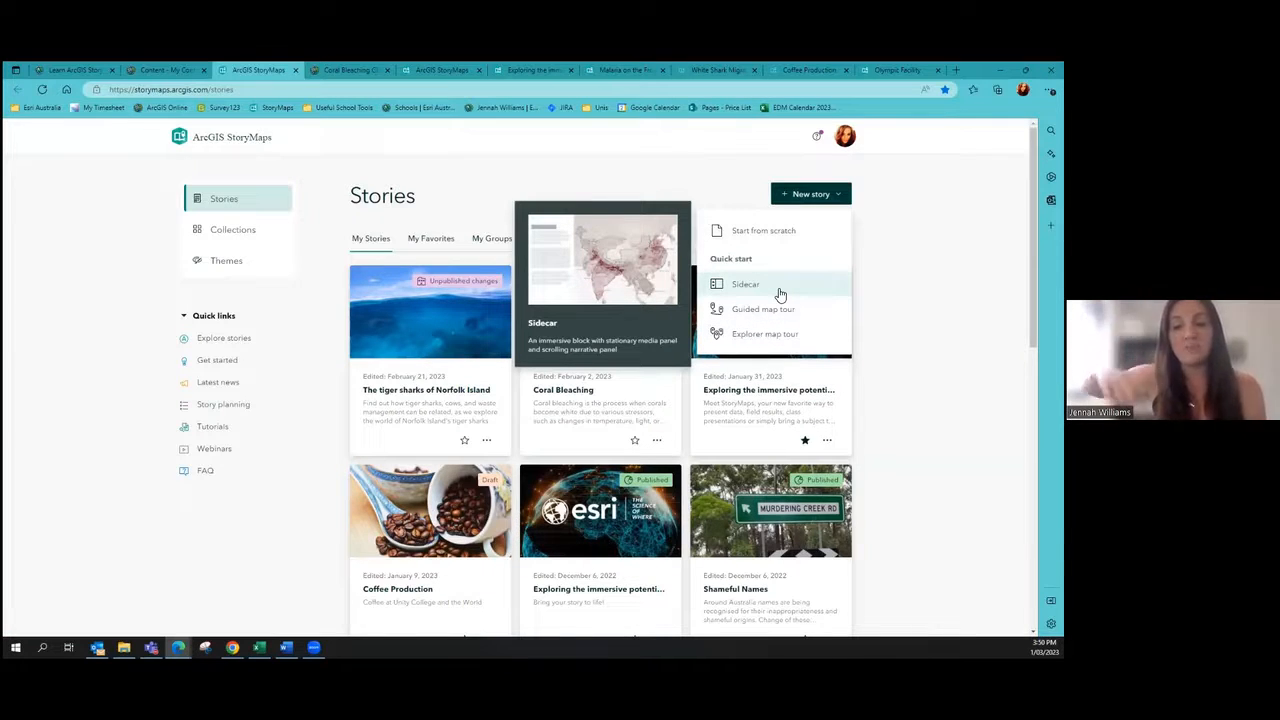
{"action": "mouse_move", "coordinate": [815, 316]}
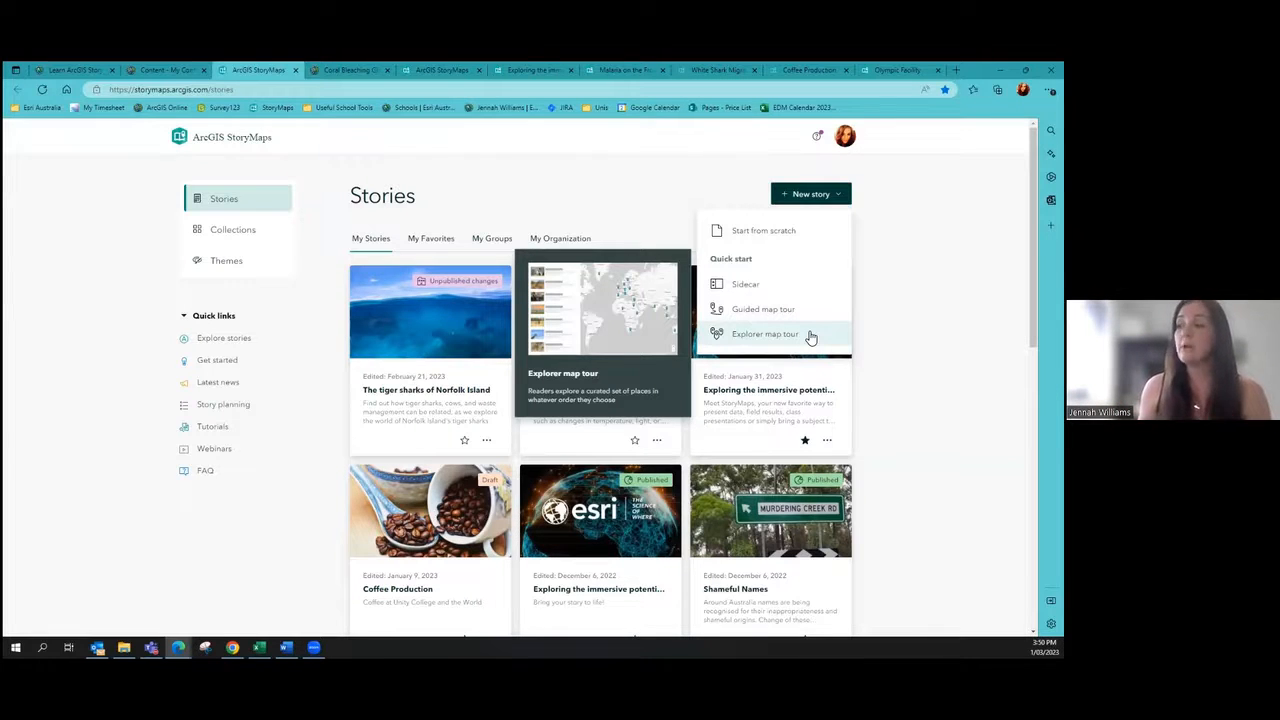
{"action": "left_click", "coordinate": [769, 240]}
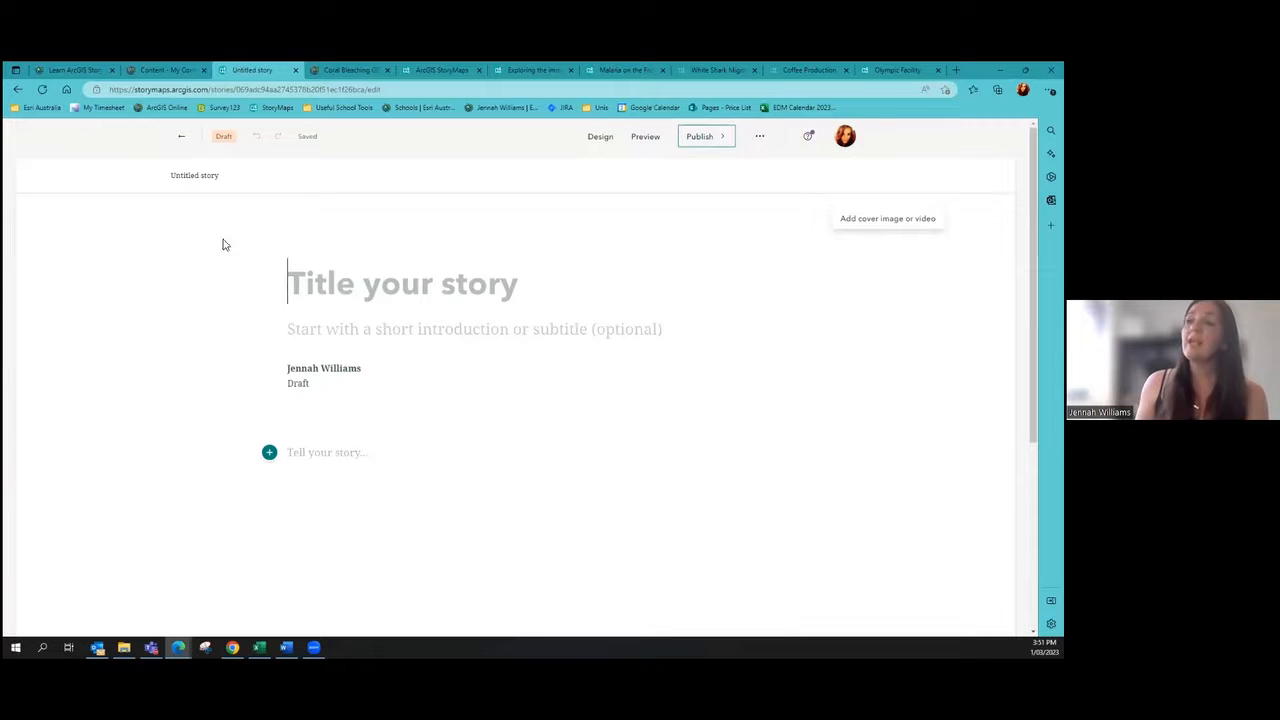
Step: Show the Design settings for the blank untitled story
{"action": "left_click", "coordinate": [597, 137]}
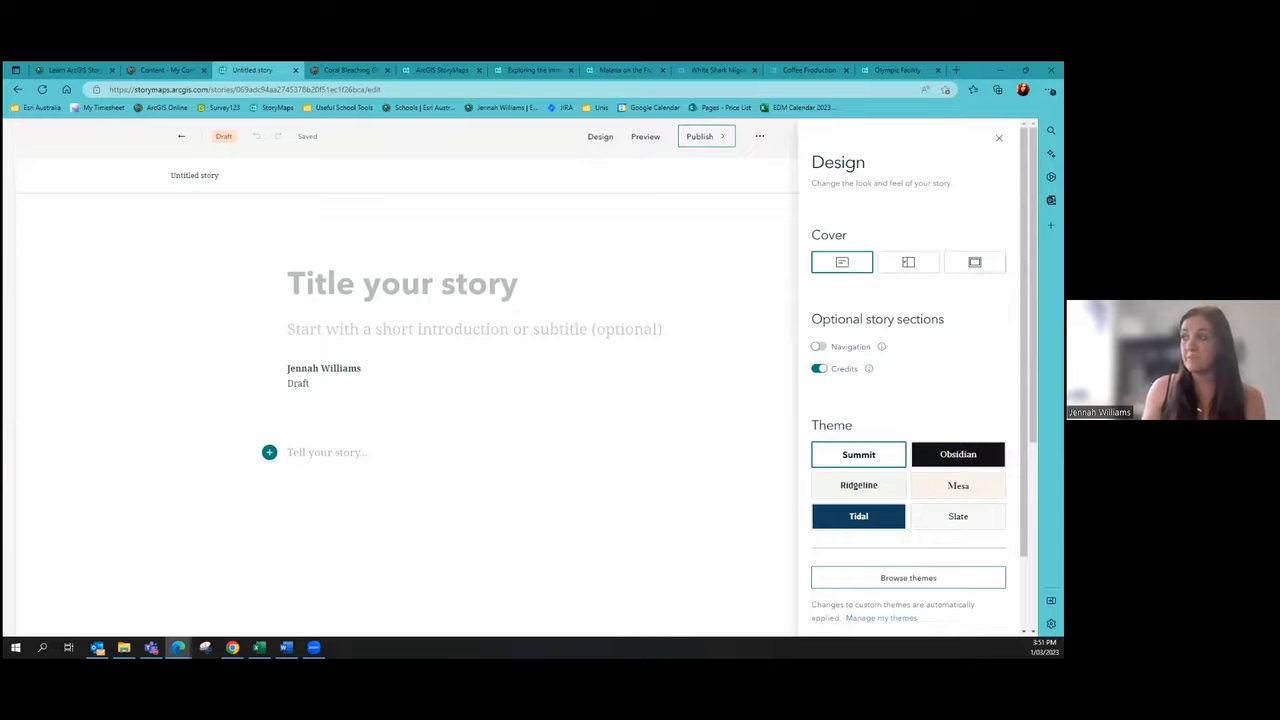
Step: Give the story a full-width cover, turn navigation on, and apply the Tidal theme
{"action": "left_click", "coordinate": [972, 265]}
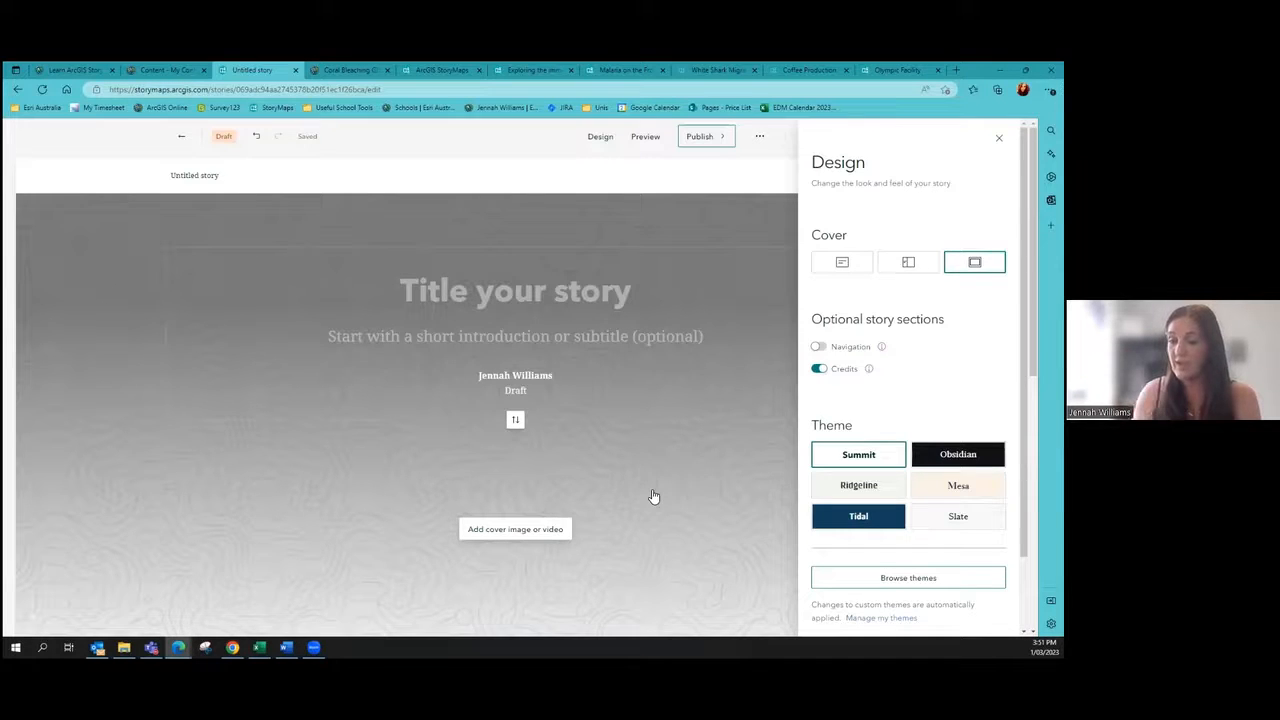
{"action": "left_click", "coordinate": [818, 349]}
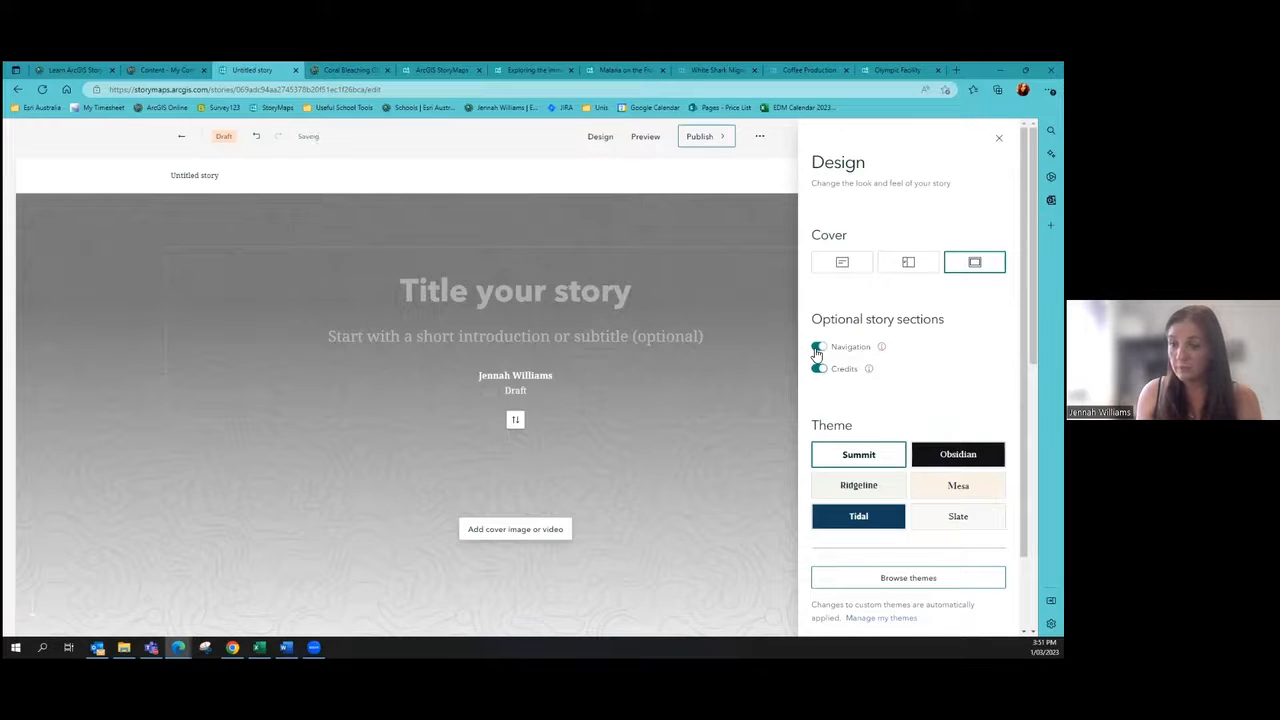
{"action": "left_click", "coordinate": [818, 349]}
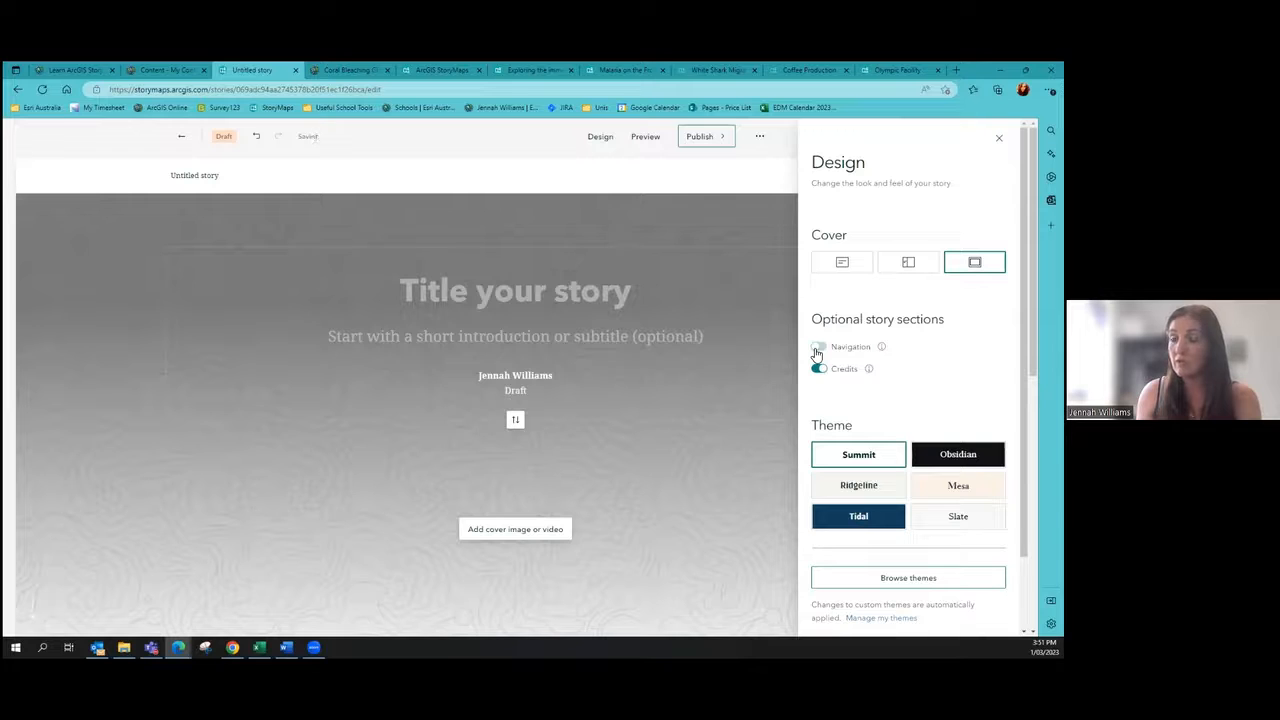
{"action": "left_click", "coordinate": [818, 349]}
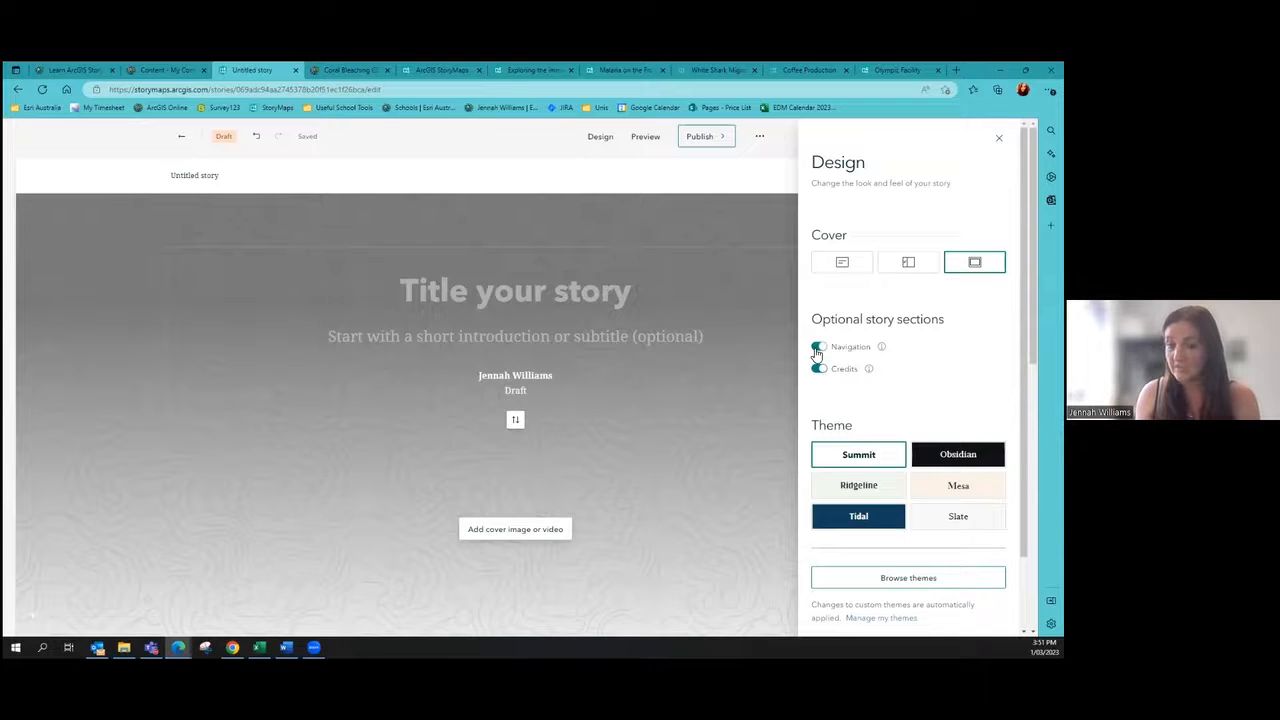
{"action": "scroll", "coordinate": [818, 352], "scroll_direction": "down", "scroll_amount": 1}
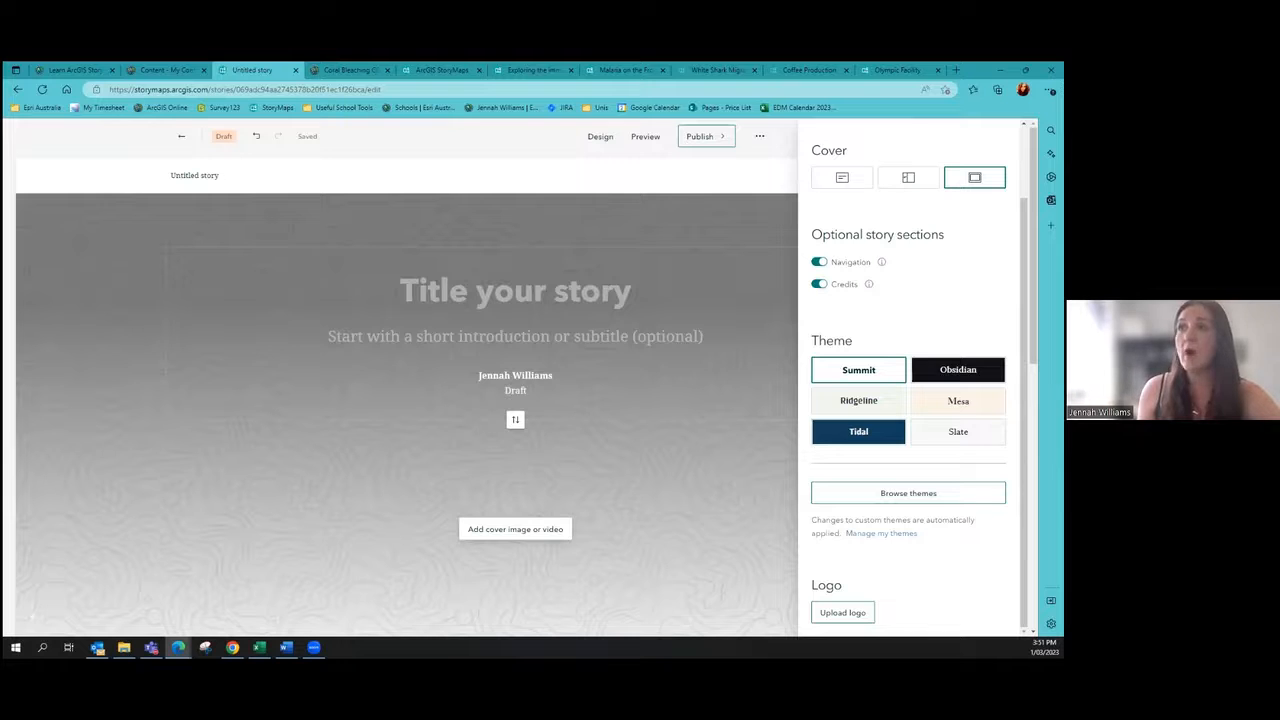
{"action": "left_click", "coordinate": [347, 69]}
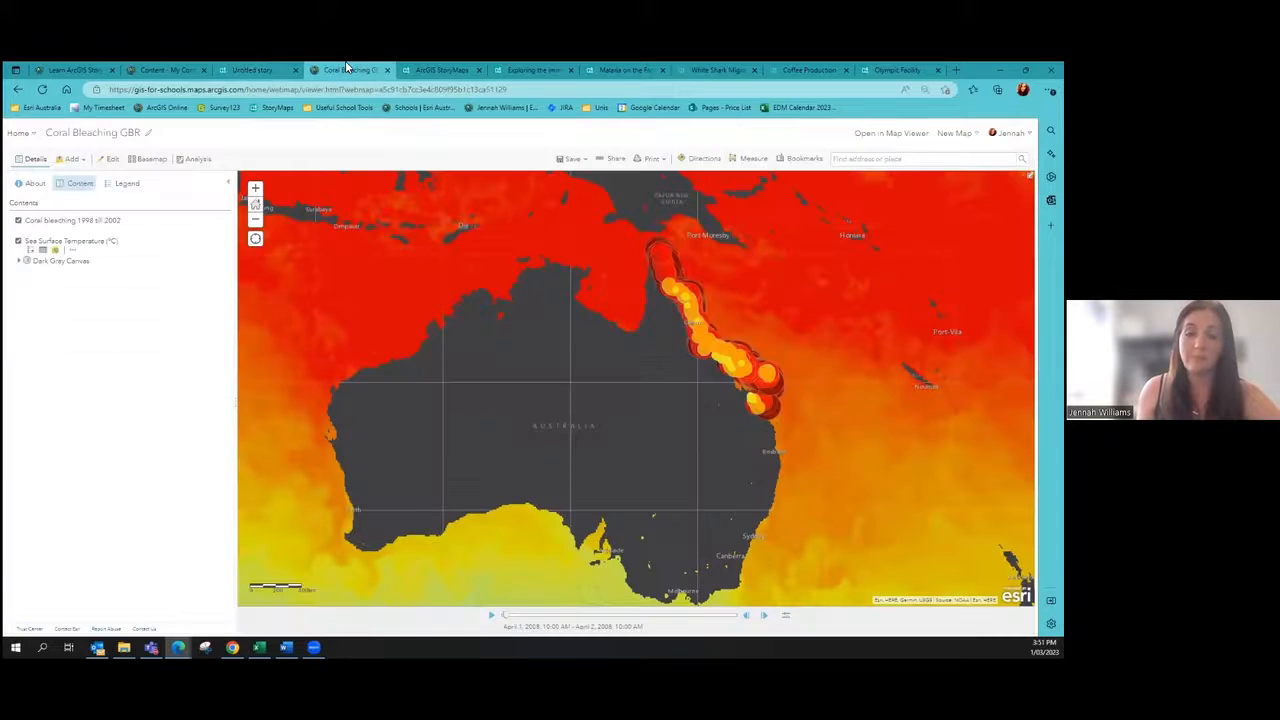
{"action": "left_click", "coordinate": [265, 69]}
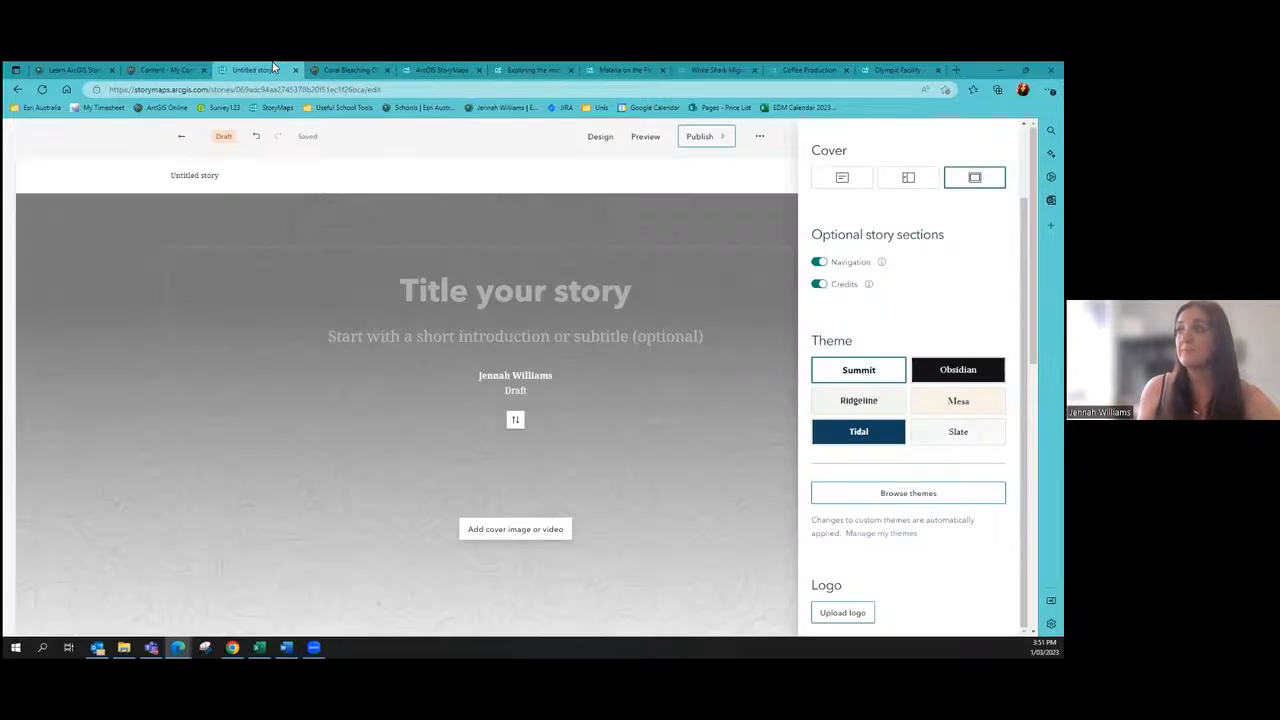
{"action": "left_click", "coordinate": [851, 436]}
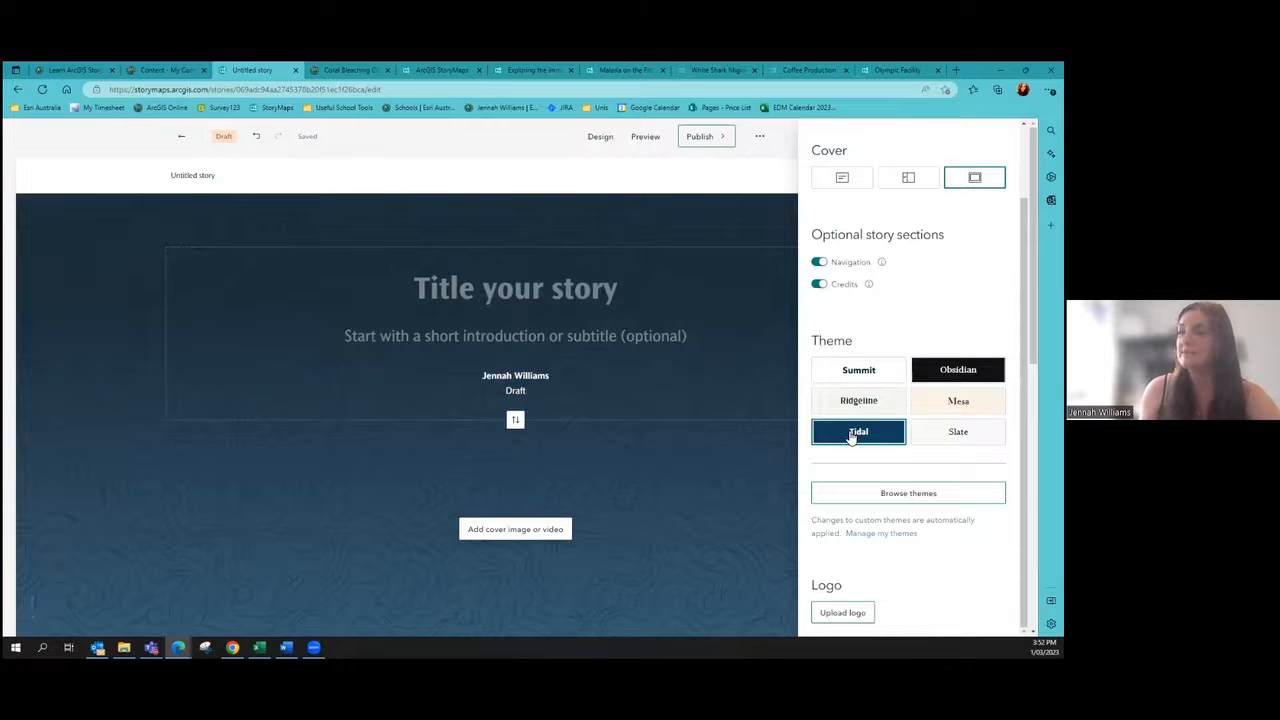
{"action": "left_click", "coordinate": [585, 302]}
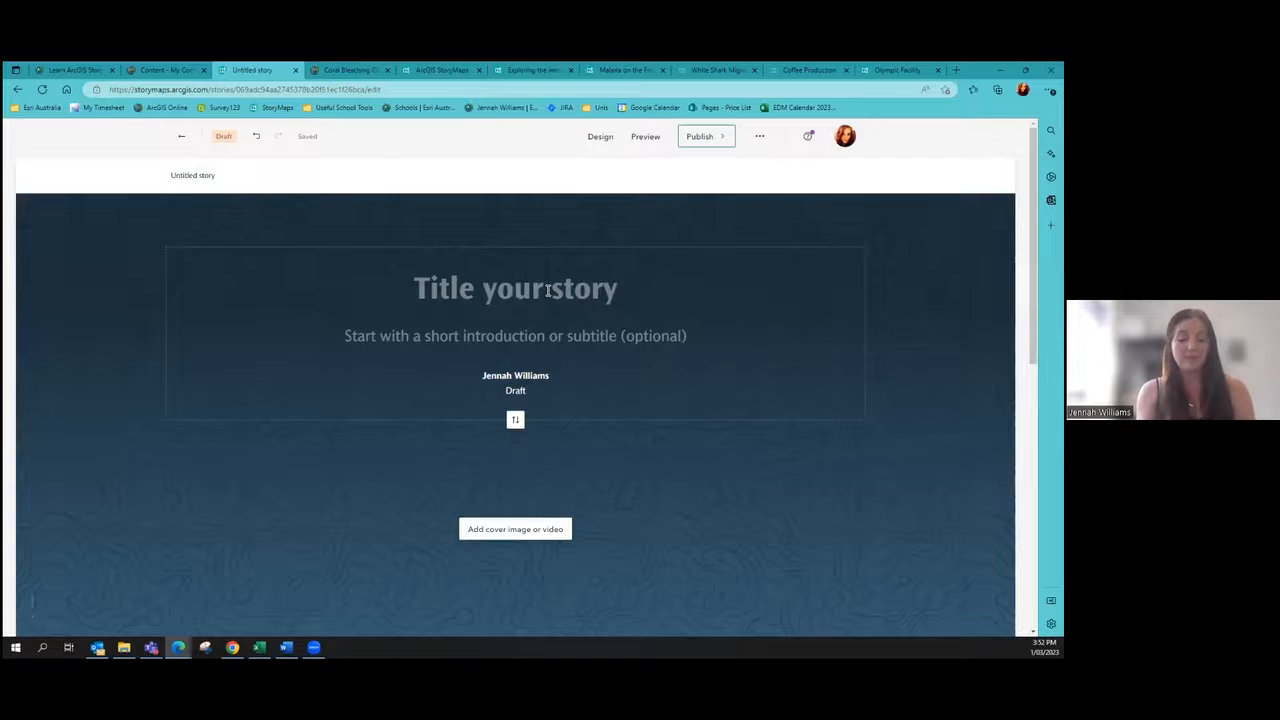
Step: Title the story 'Coral Bleaching'
{"action": "type", "text": "Corla"}
{"action": "key", "text": "BackSpace"}
{"action": "key", "text": "BackSpace"}
{"action": "type", "text": "al Bleaching"}
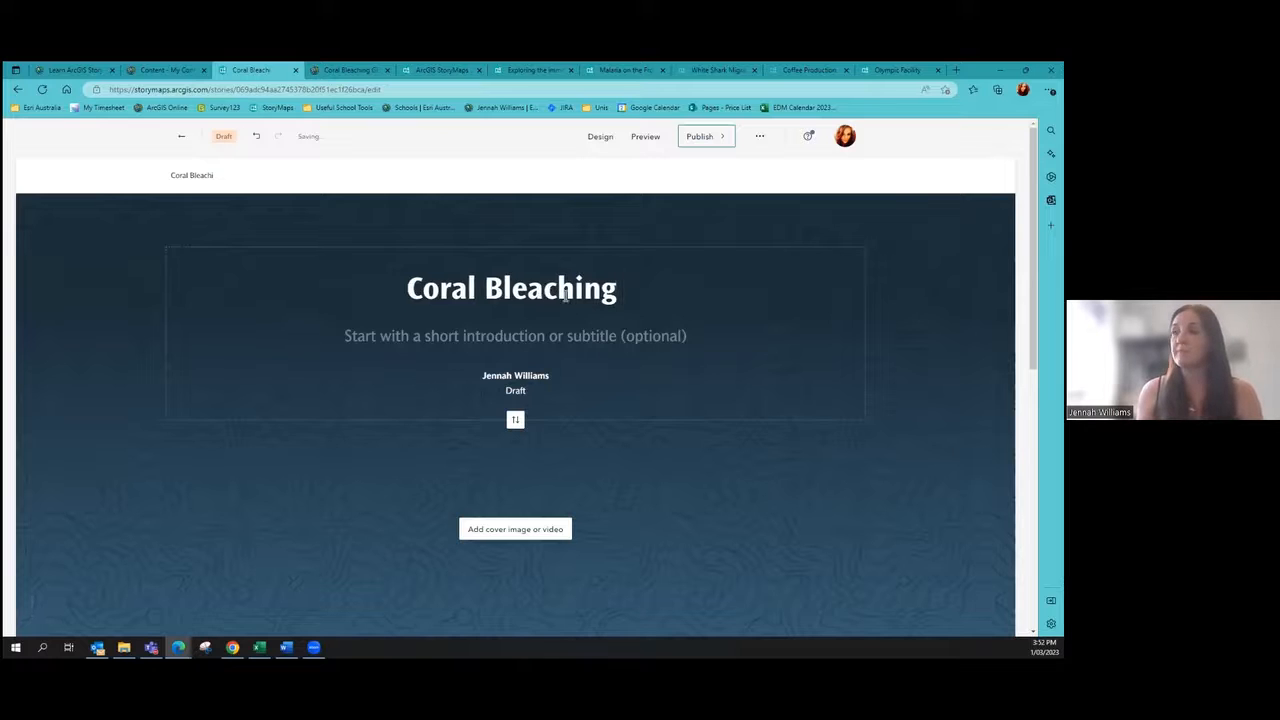
Step: Add the subtitle 'A story about the impacts of climate change' and keep the full centred cover layout
{"action": "left_click", "coordinate": [557, 331]}
{"action": "type", "text": "A s"}
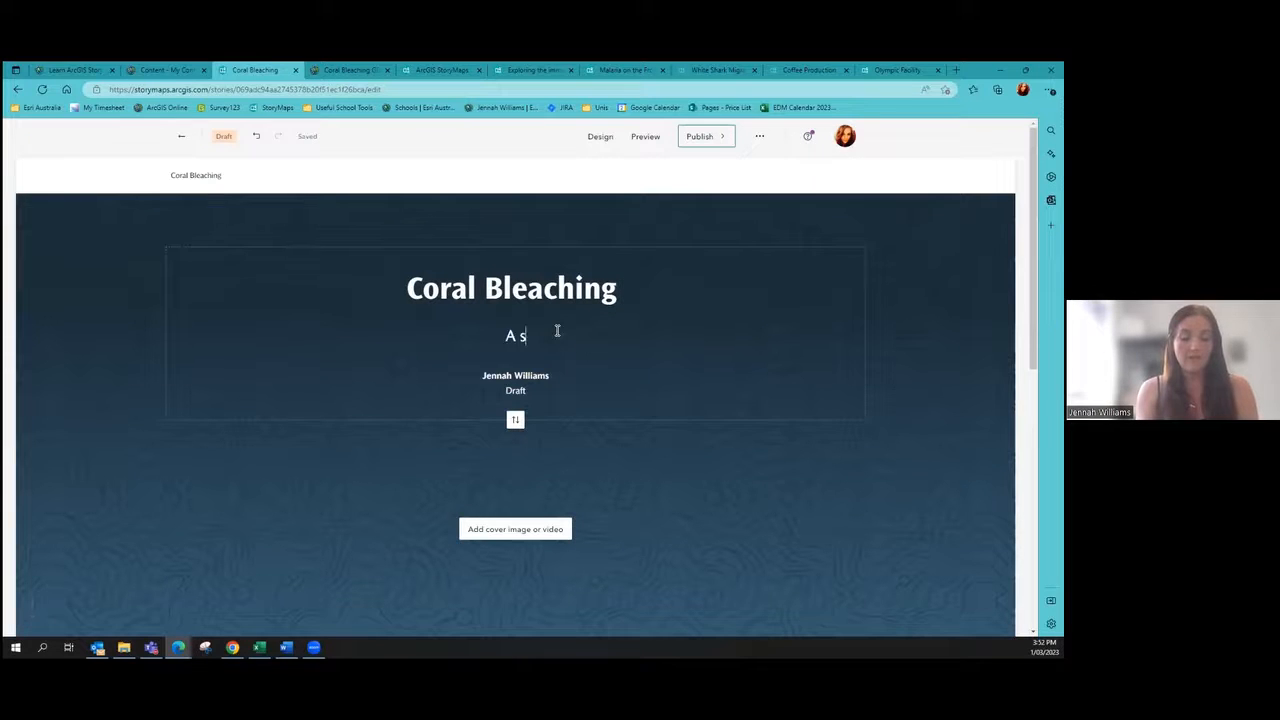
{"action": "type", "text": "tory about the impacts of climate change"}
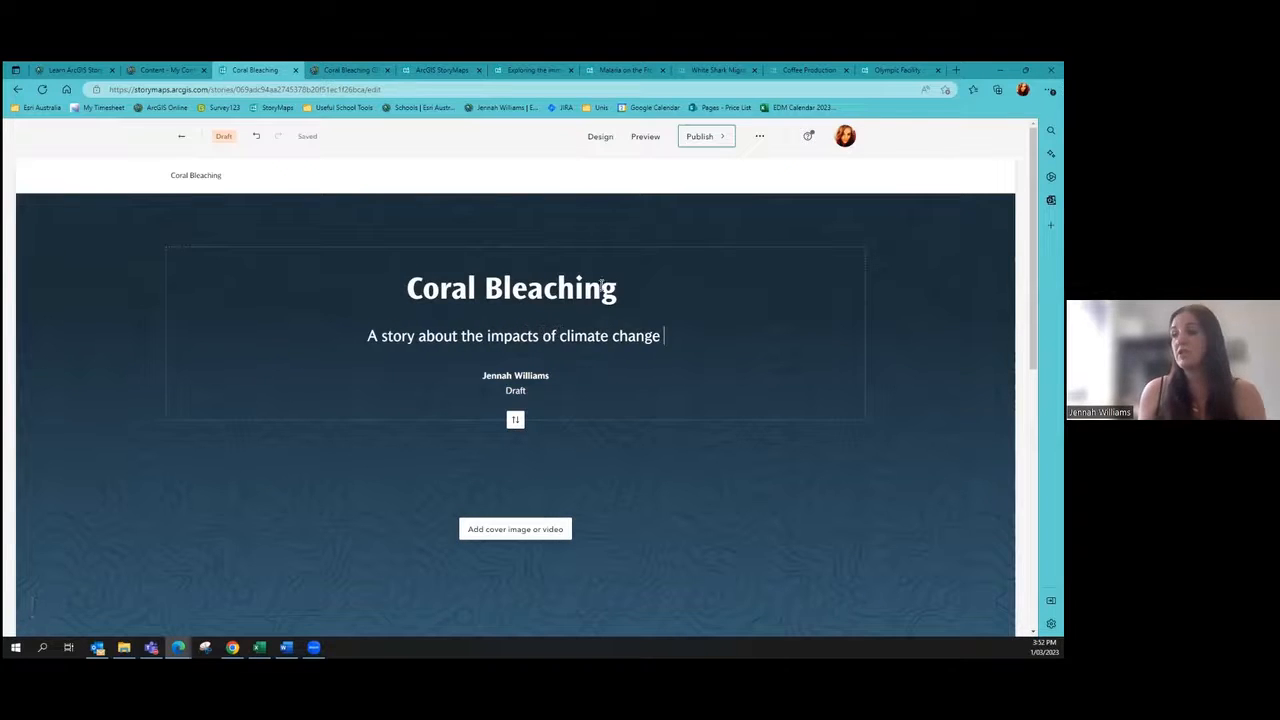
{"action": "left_click", "coordinate": [600, 136]}
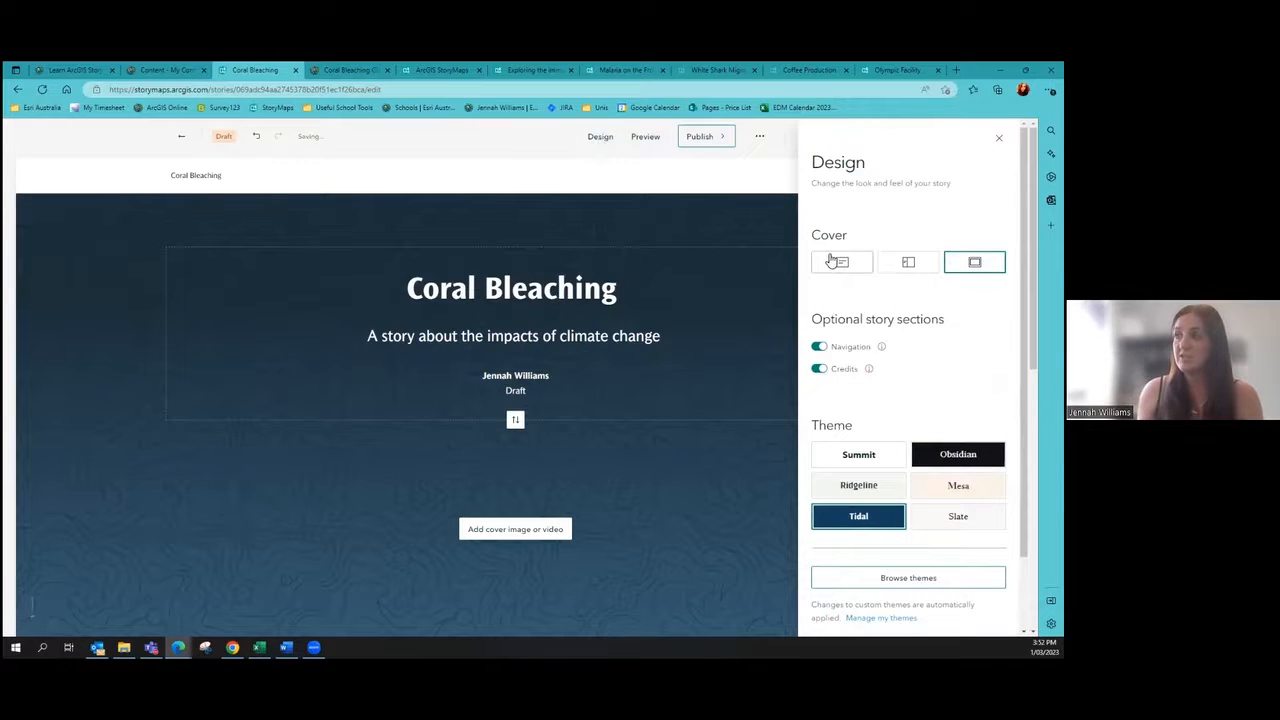
{"action": "left_click", "coordinate": [833, 261]}
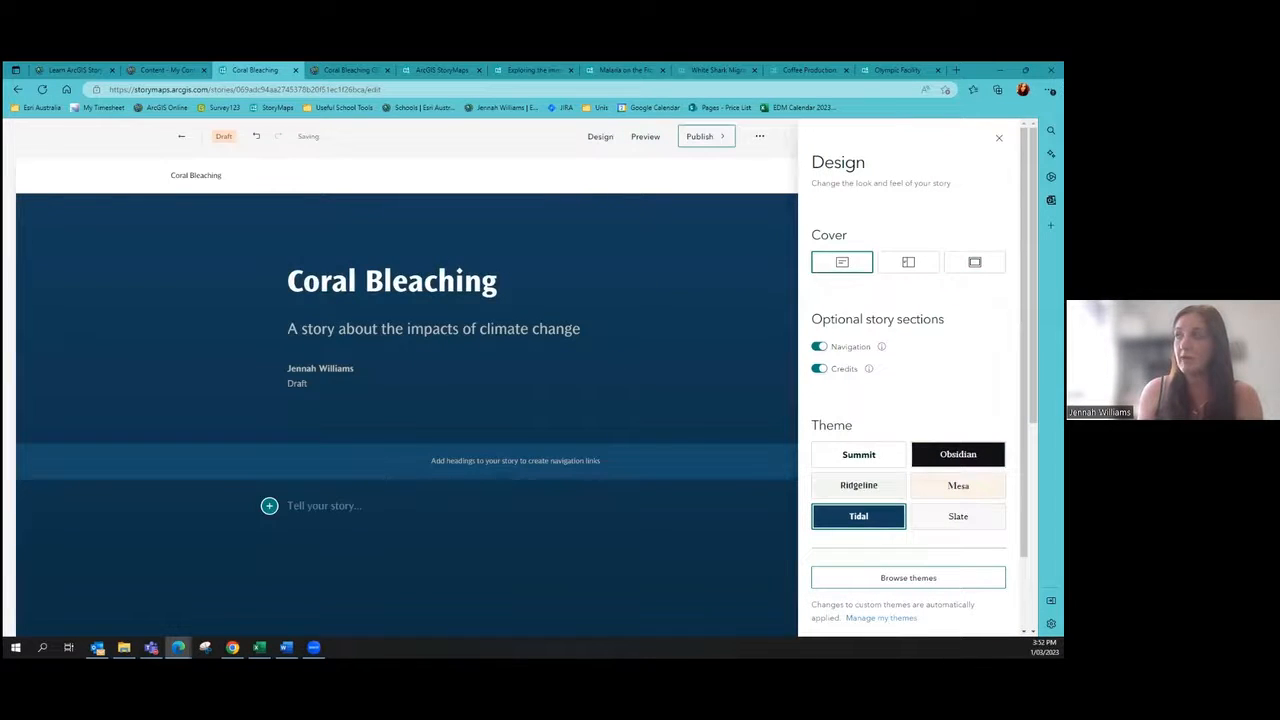
{"action": "left_click", "coordinate": [908, 261]}
{"action": "left_click", "coordinate": [975, 261]}
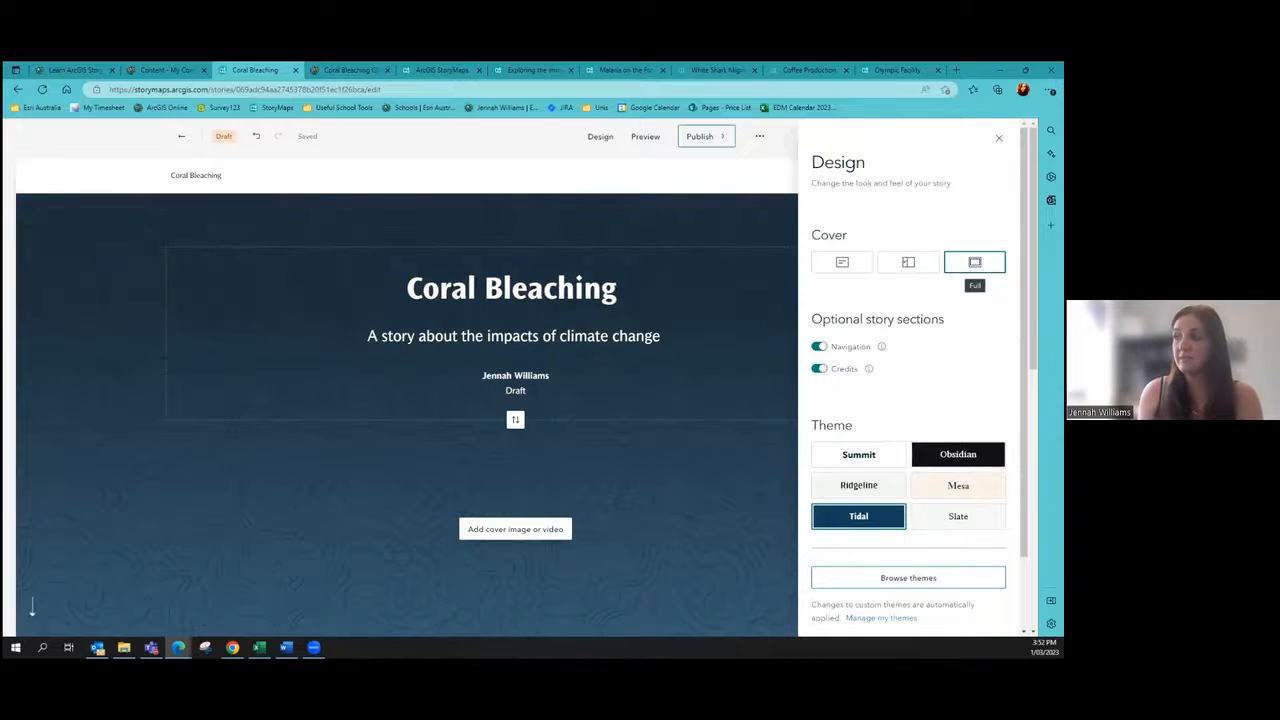
{"action": "left_click", "coordinate": [649, 528]}
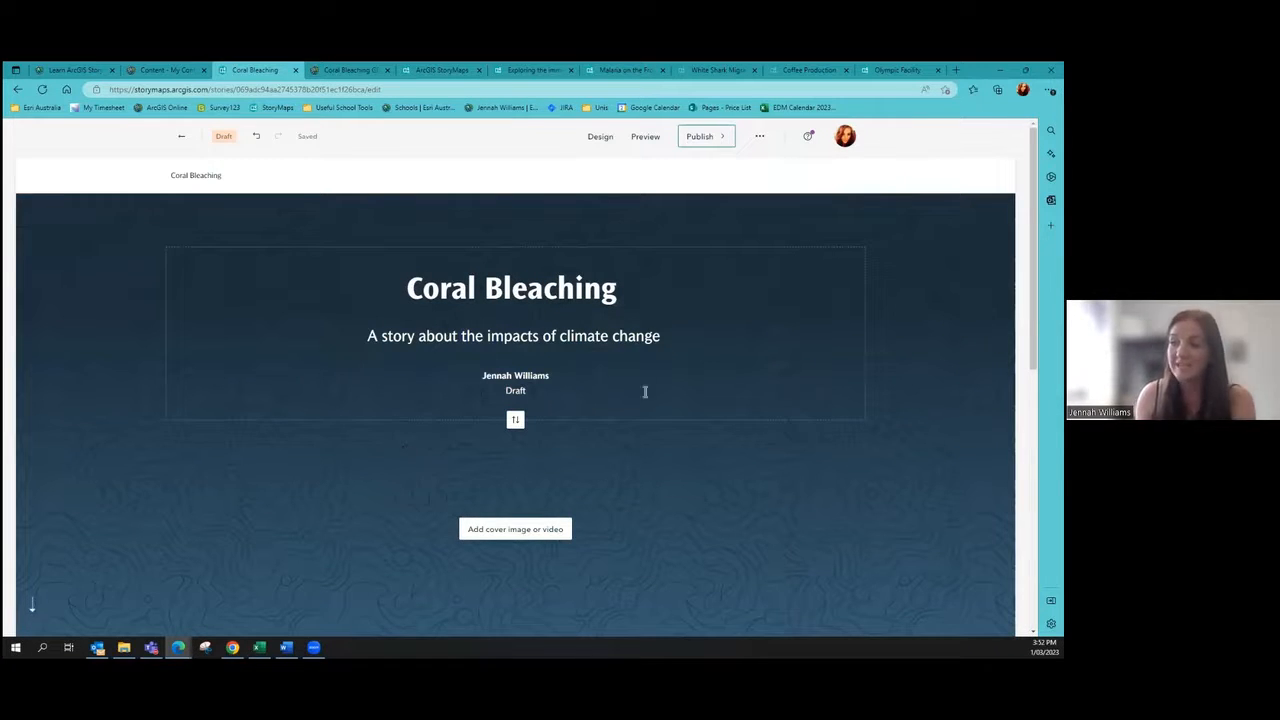
Step: Upload bleached.jpg from the Pictures folder as the cover's background image
{"action": "left_click", "coordinate": [508, 530]}
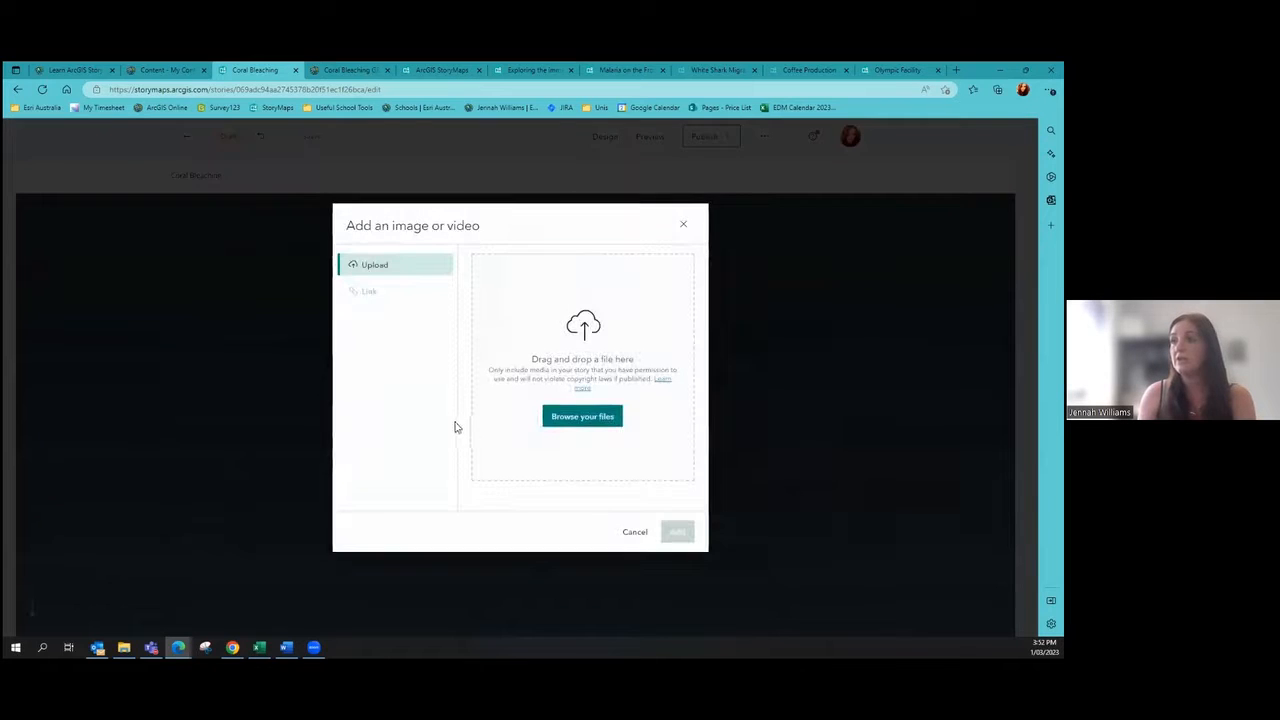
{"action": "left_click", "coordinate": [583, 418]}
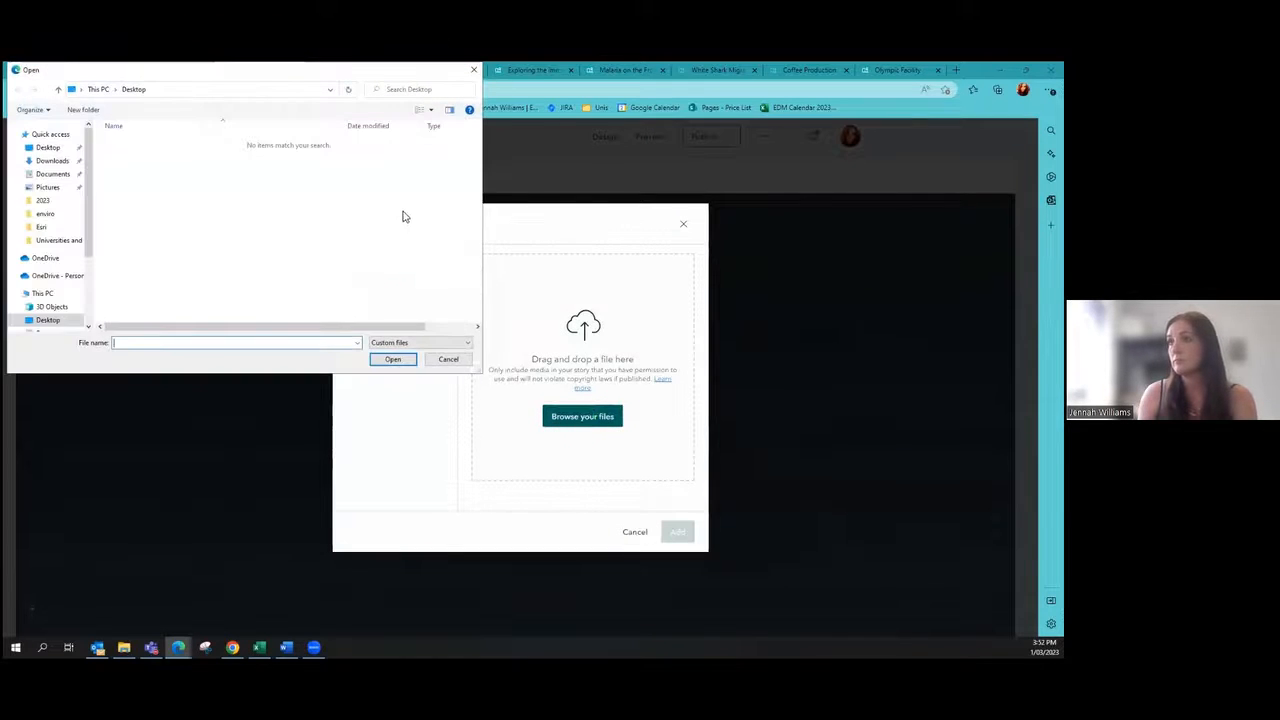
{"action": "left_click", "coordinate": [47, 187]}
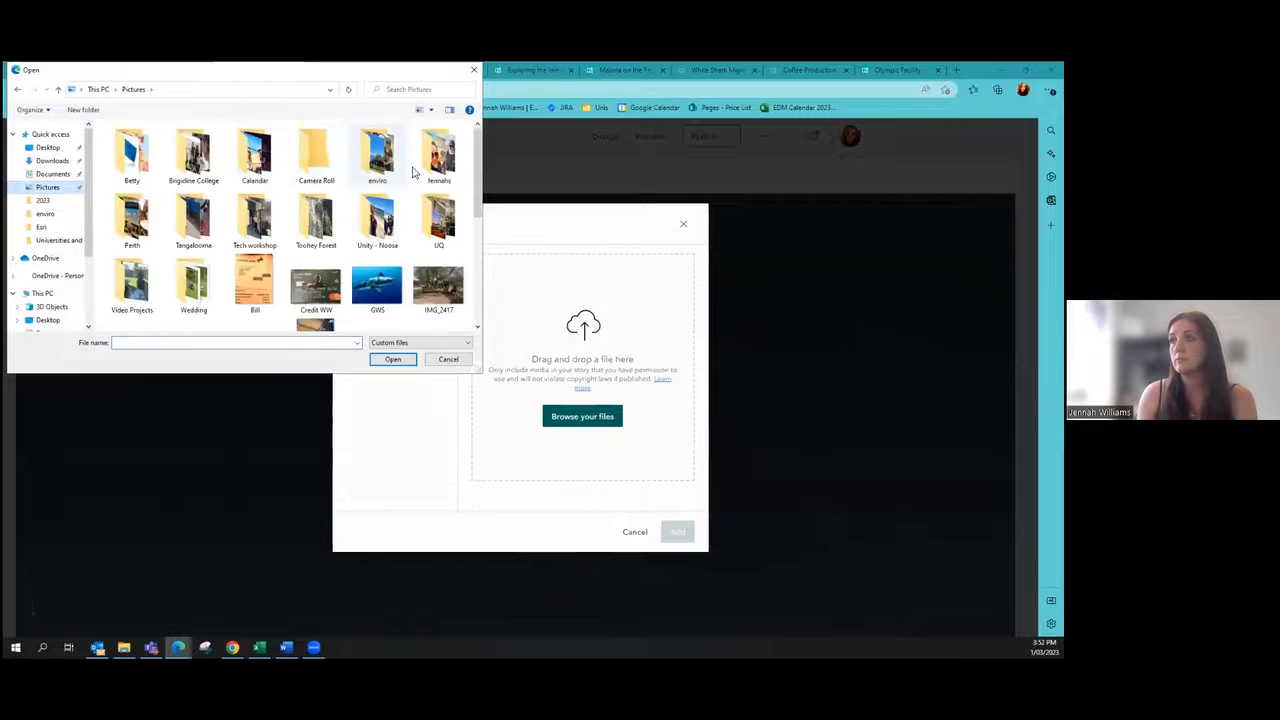
{"action": "double_click", "coordinate": [440, 158]}
{"action": "scroll", "coordinate": [300, 230], "scroll_direction": "down", "scroll_amount": 1}
{"action": "left_click", "coordinate": [316, 218]}
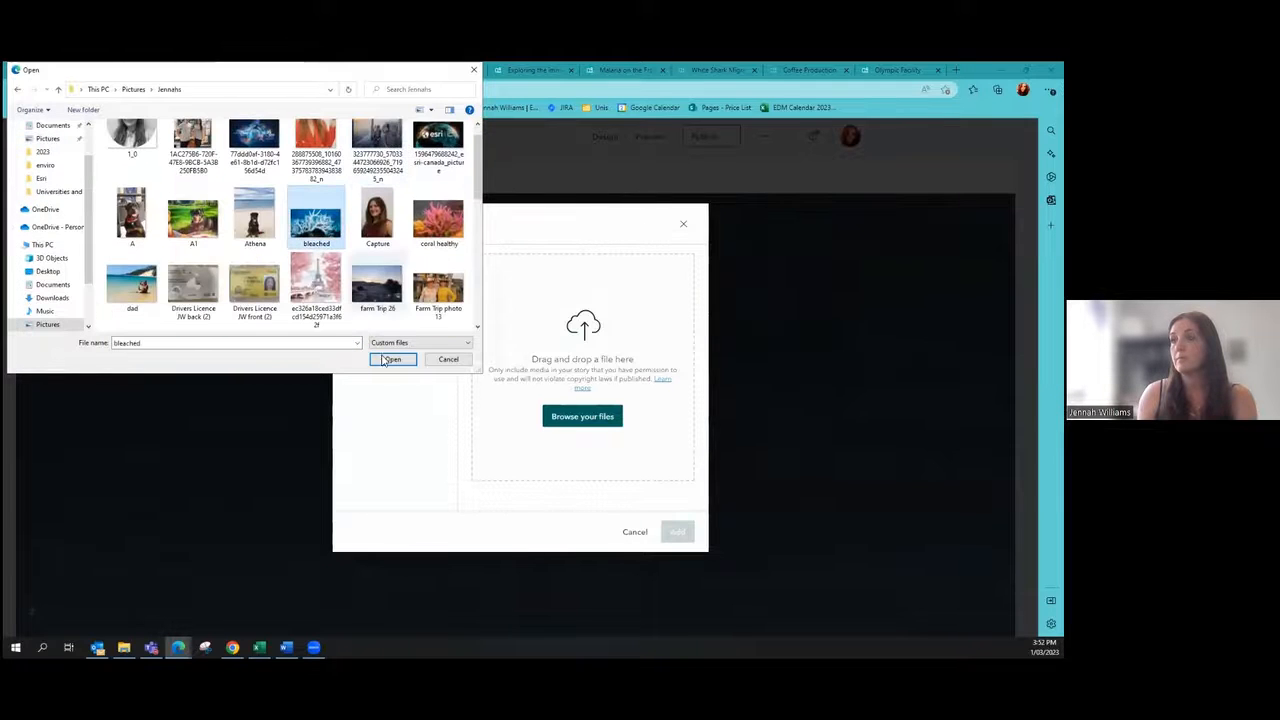
{"action": "left_click", "coordinate": [393, 359]}
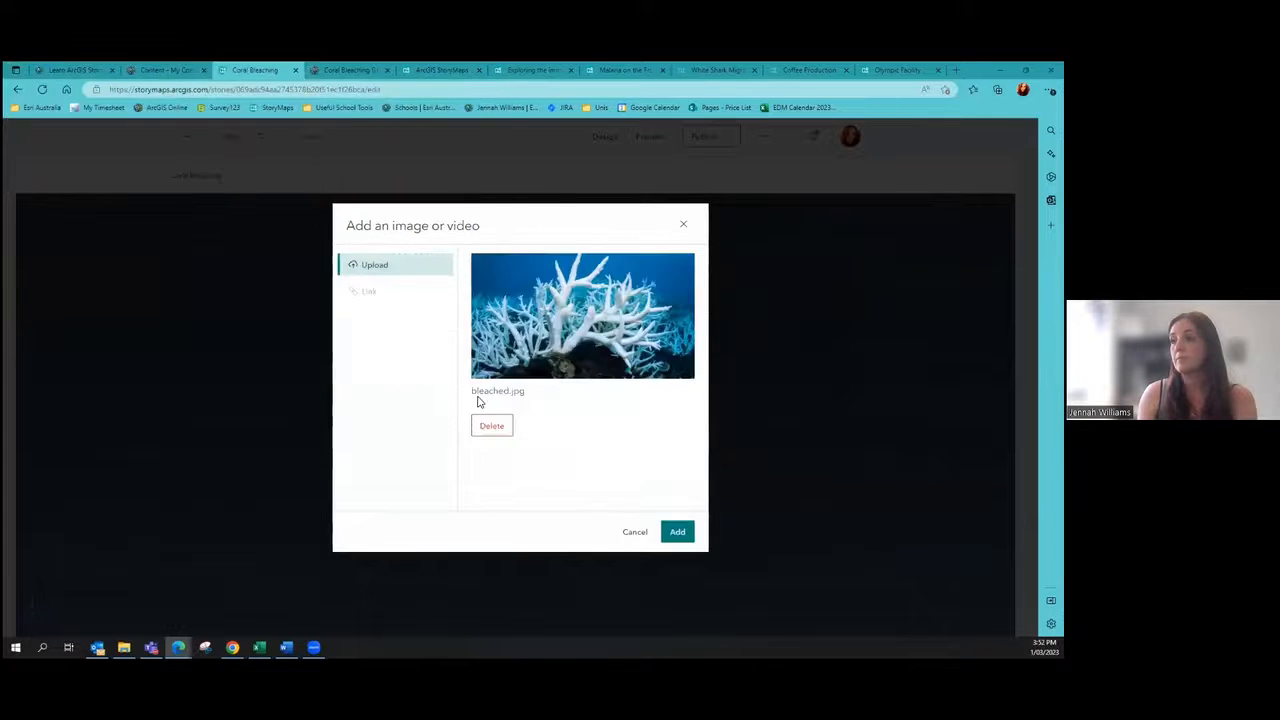
{"action": "left_click", "coordinate": [678, 531]}
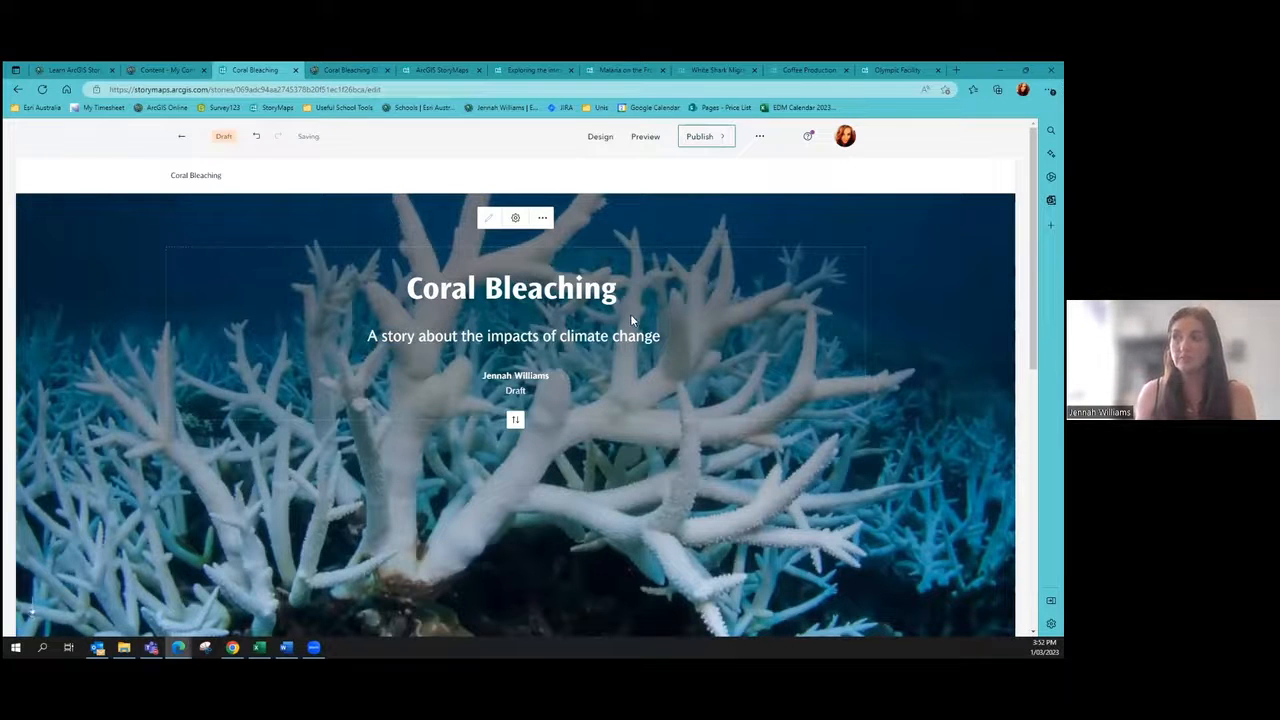
{"action": "scroll", "coordinate": [630, 314], "scroll_direction": "down", "scroll_amount": 2}
{"action": "scroll", "coordinate": [631, 320], "scroll_direction": "down", "scroll_amount": 4}
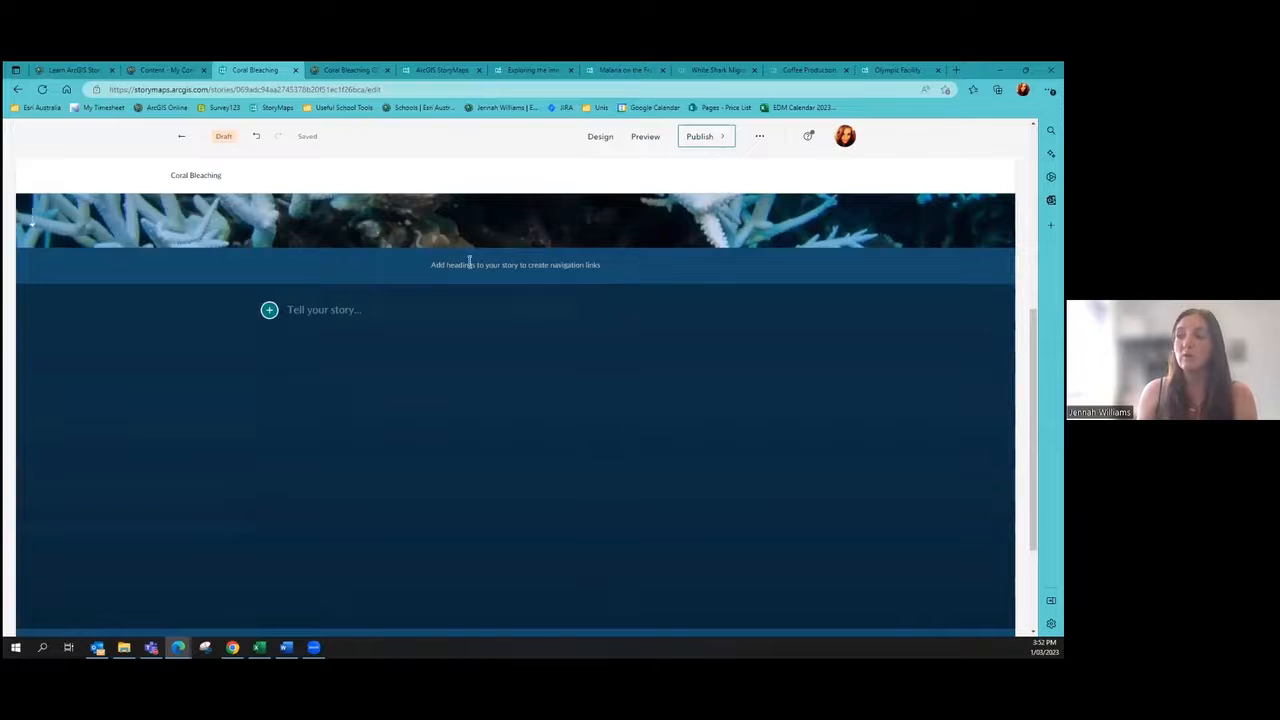
{"action": "left_click_drag", "start_coordinate": [429, 265], "coordinate": [595, 268]}
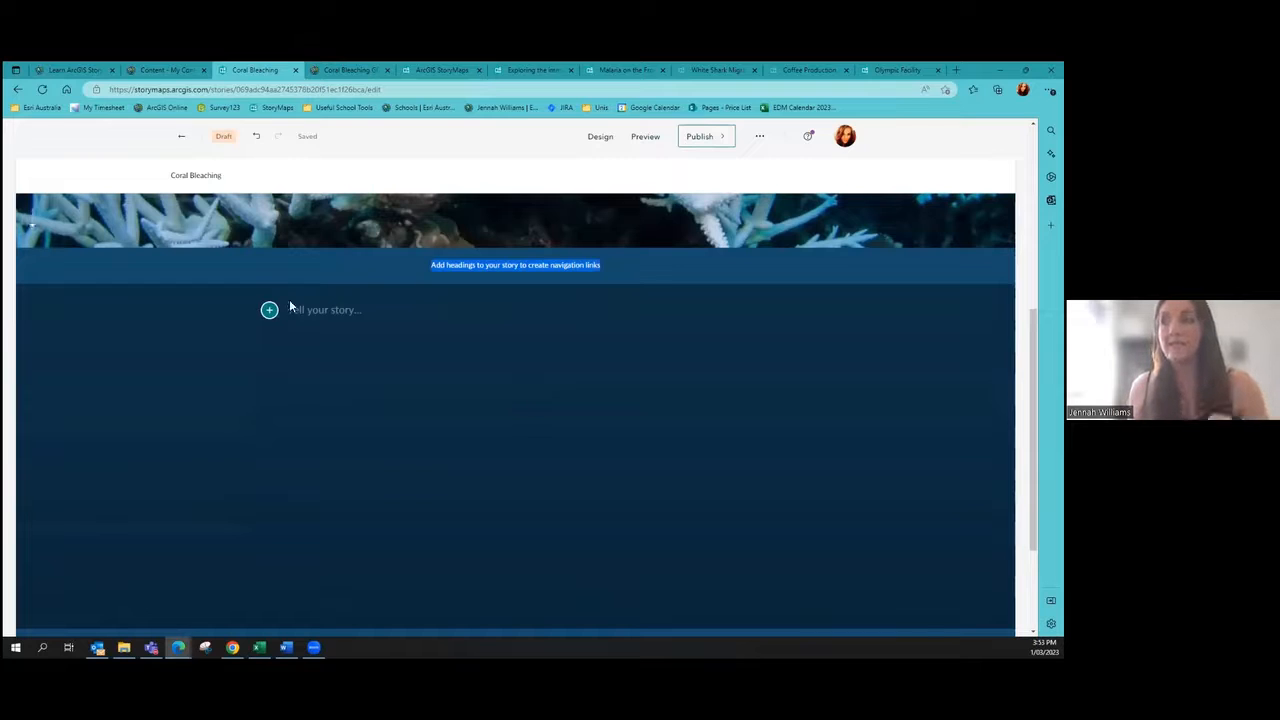
{"action": "left_click", "coordinate": [425, 326]}
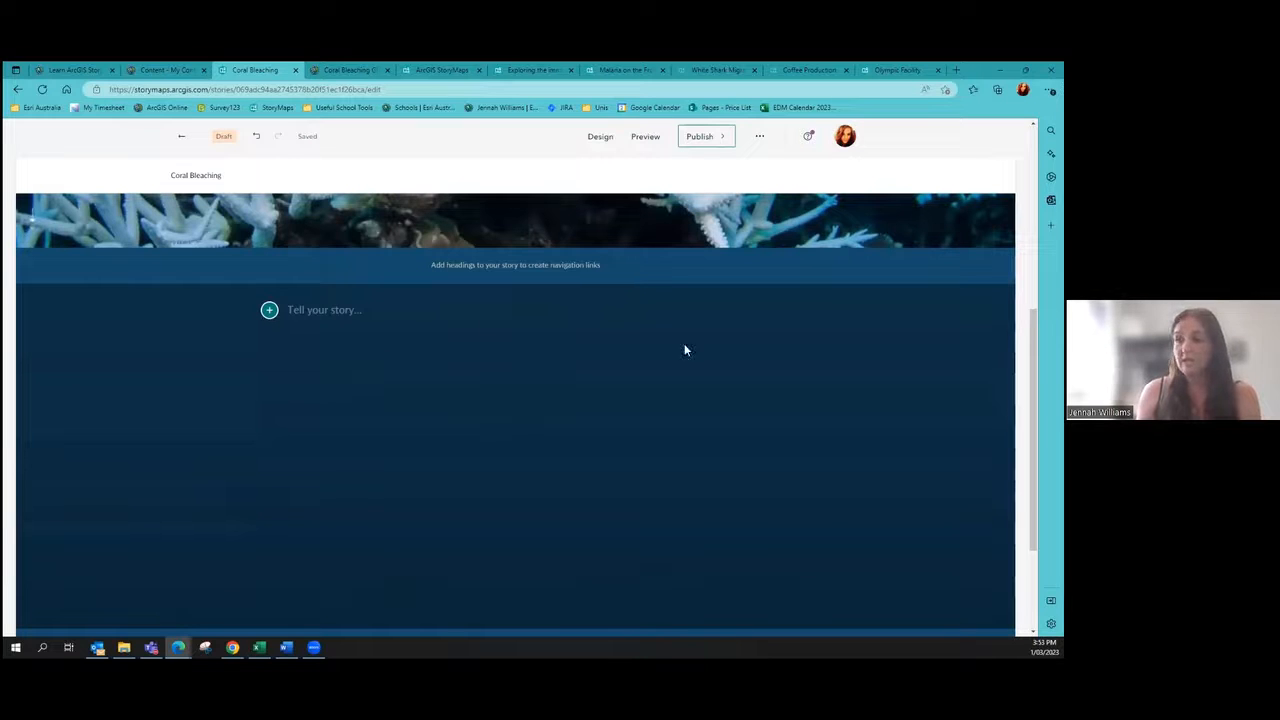
Step: Open the block menu beside Tell your story, briefly checking the Content list before returning
{"action": "left_click", "coordinate": [270, 311]}
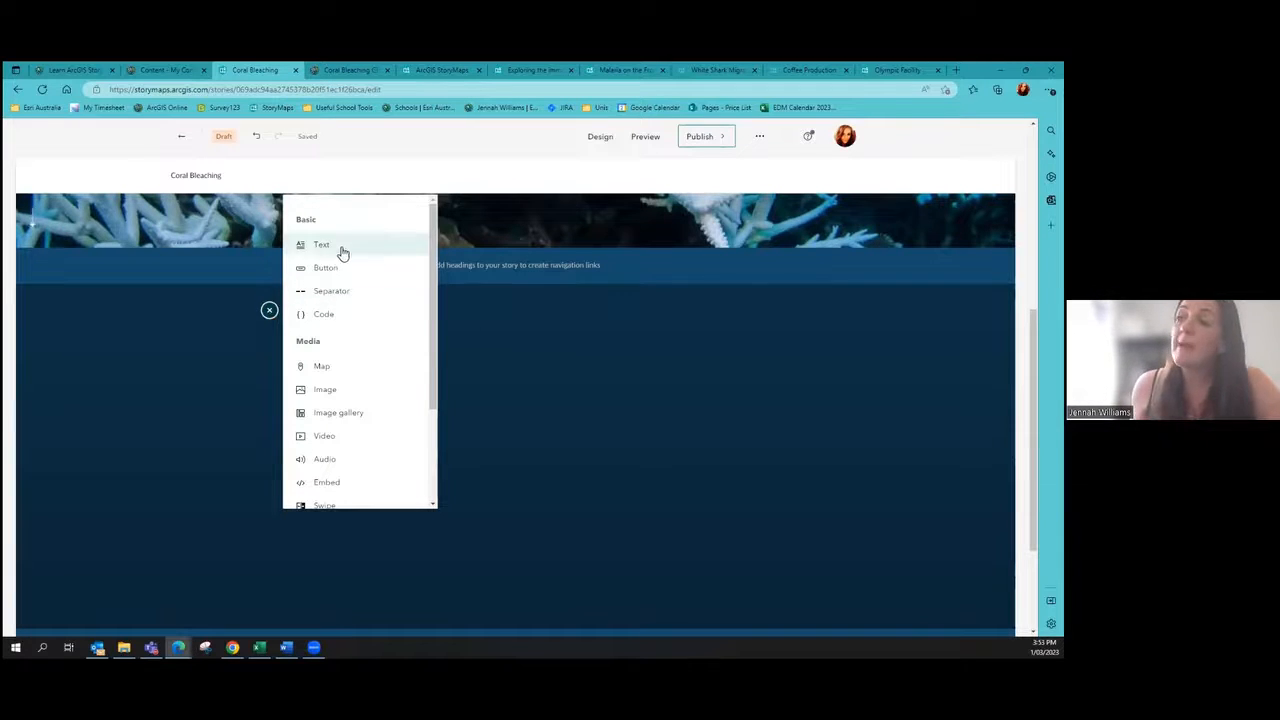
{"action": "mouse_move", "coordinate": [348, 251]}
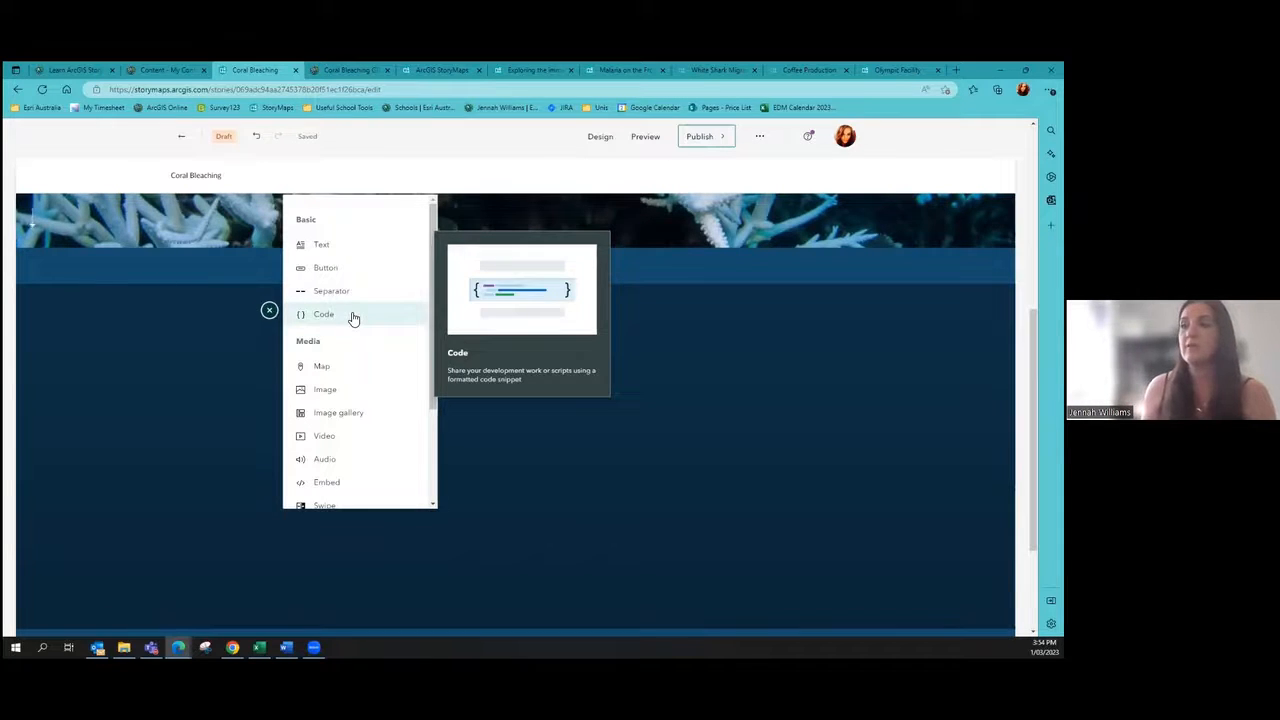
{"action": "scroll", "coordinate": [352, 318], "scroll_direction": "down", "scroll_amount": 1}
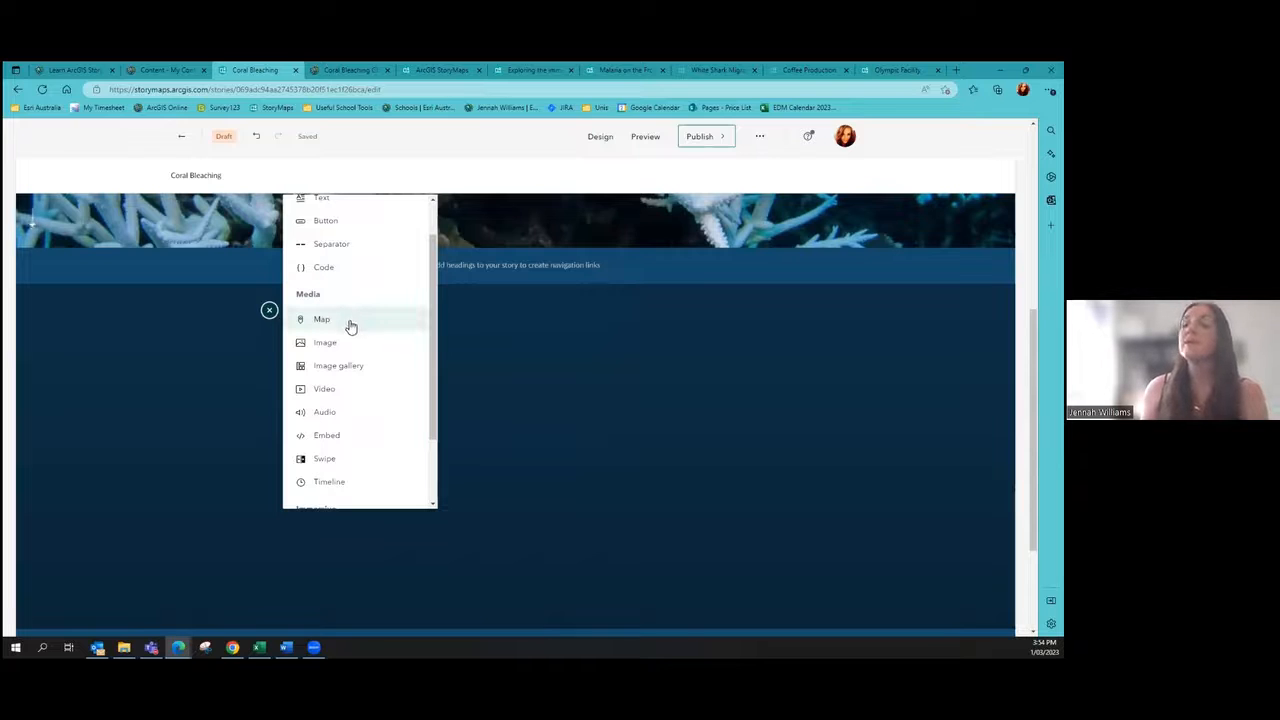
{"action": "mouse_move", "coordinate": [349, 328]}
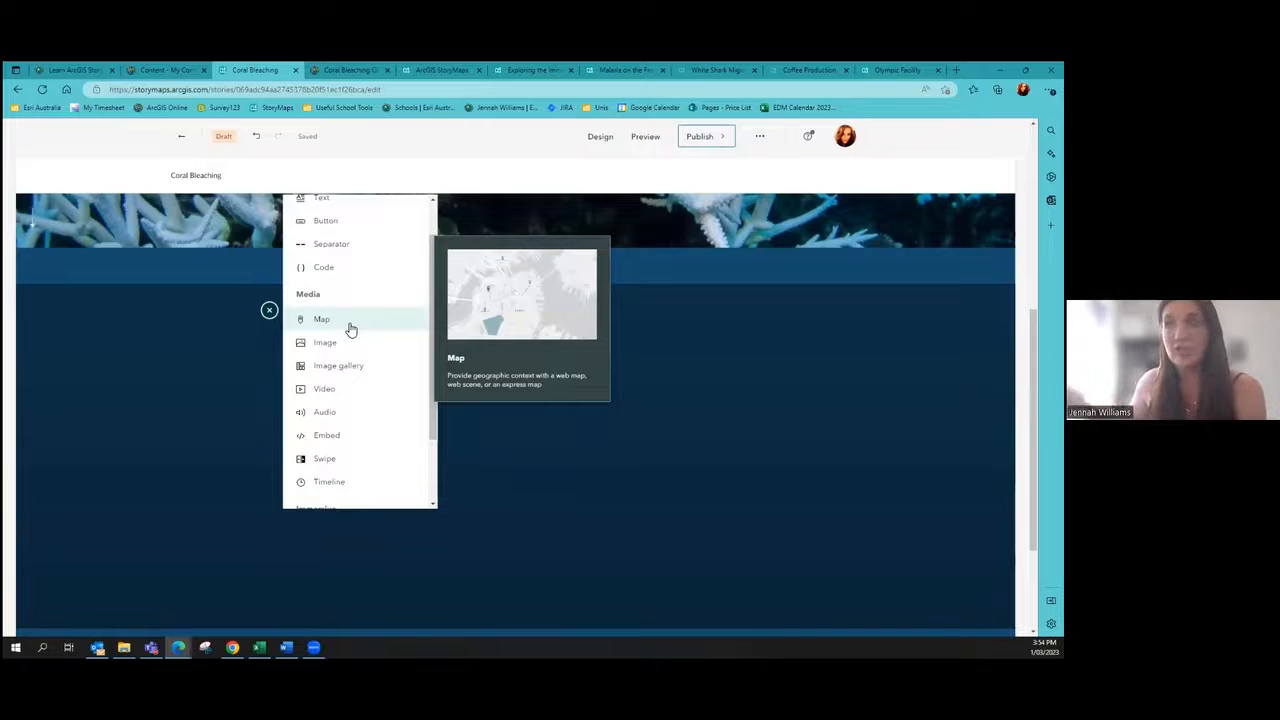
{"action": "left_click", "coordinate": [169, 69]}
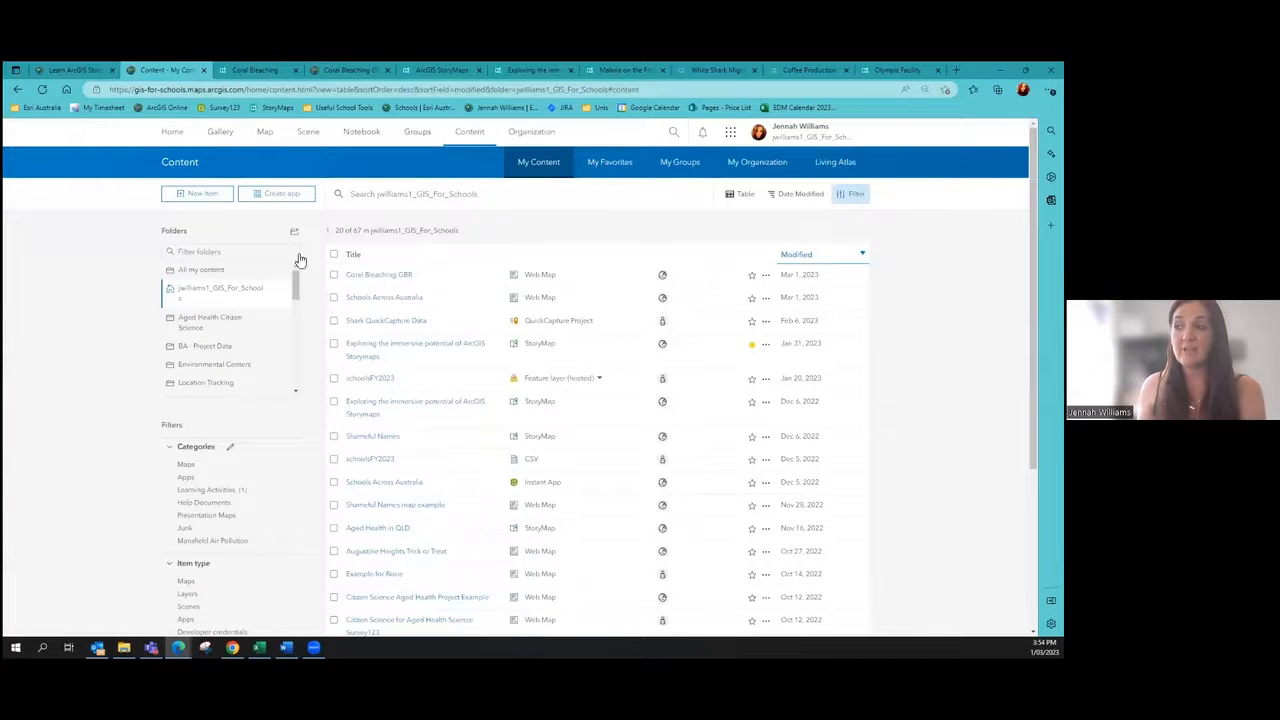
{"action": "left_click", "coordinate": [252, 70]}
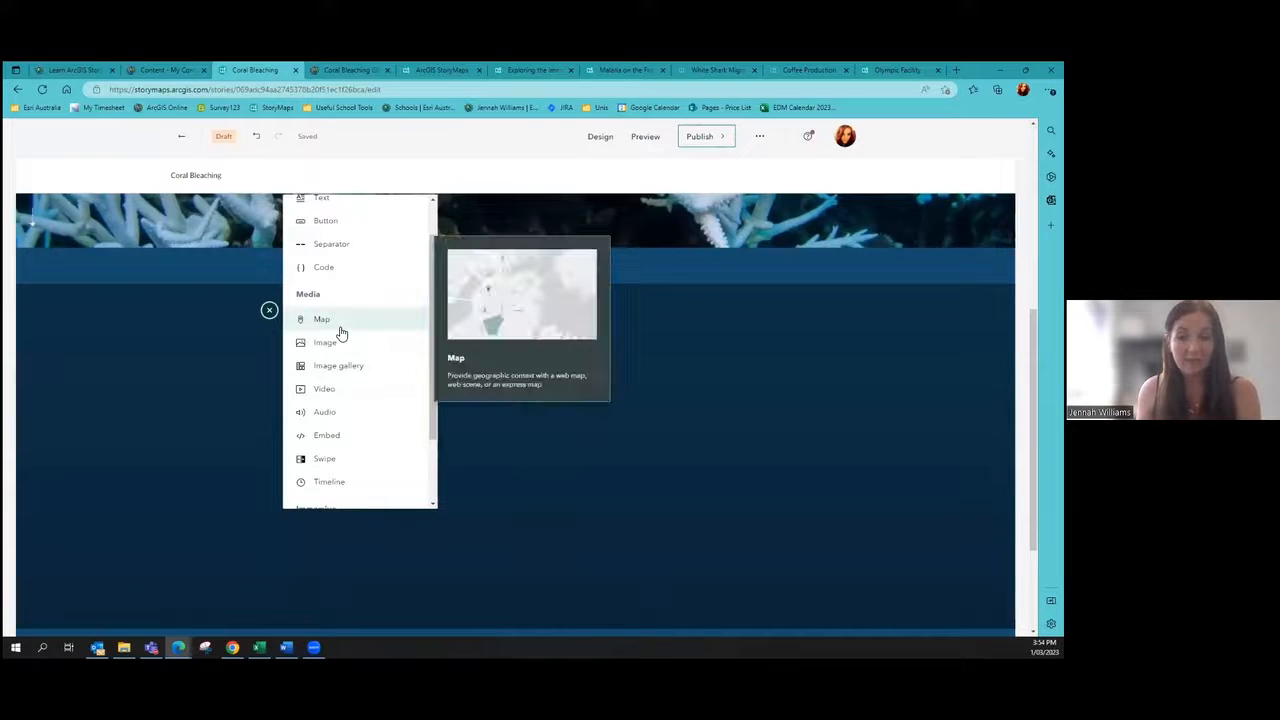
{"action": "mouse_move", "coordinate": [364, 350]}
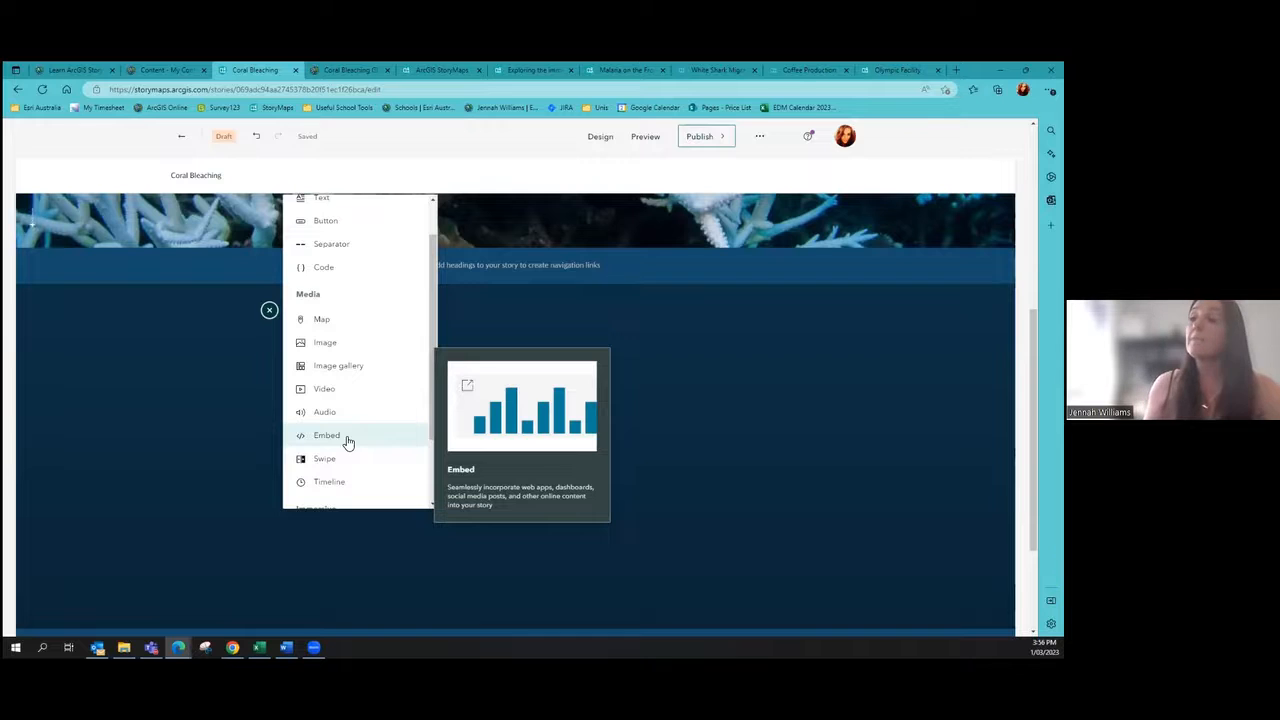
{"action": "scroll", "coordinate": [346, 438], "scroll_direction": "down", "scroll_amount": 2}
{"action": "mouse_move", "coordinate": [340, 368]}
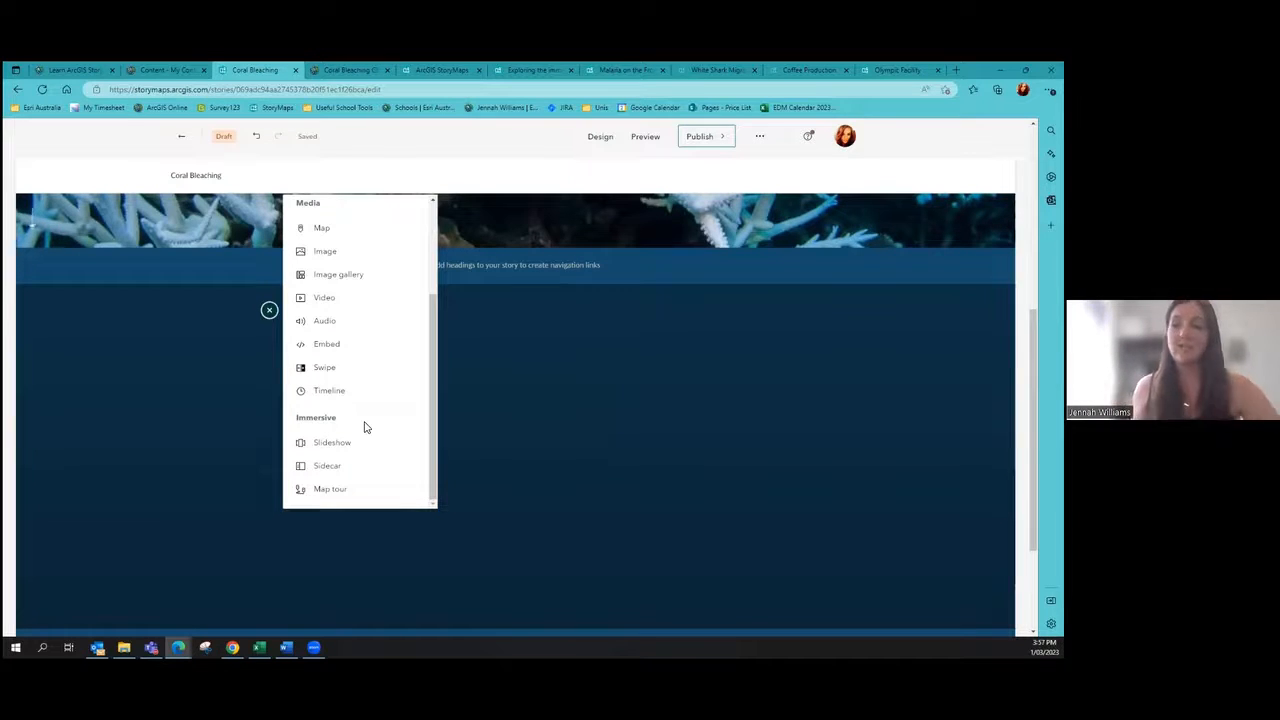
{"action": "mouse_move", "coordinate": [332, 456]}
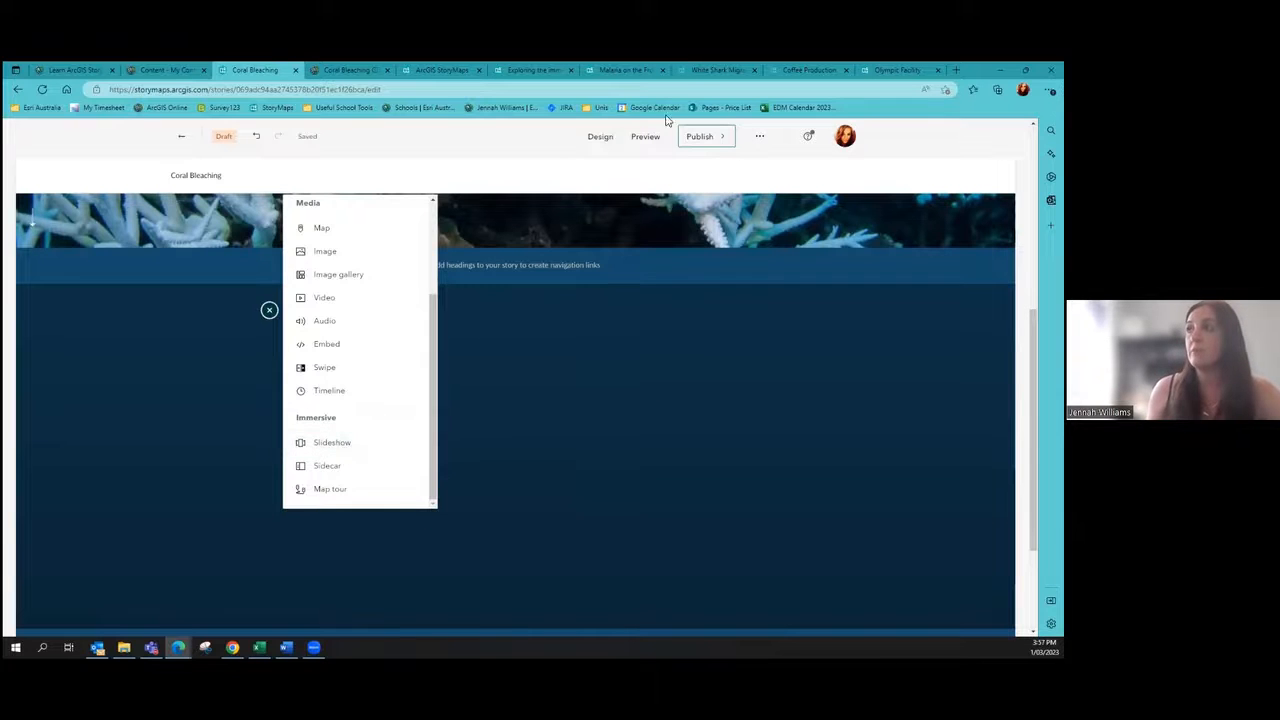
{"action": "left_click", "coordinate": [705, 70]}
{"action": "scroll", "coordinate": [666, 219], "scroll_direction": "down", "scroll_amount": 5}
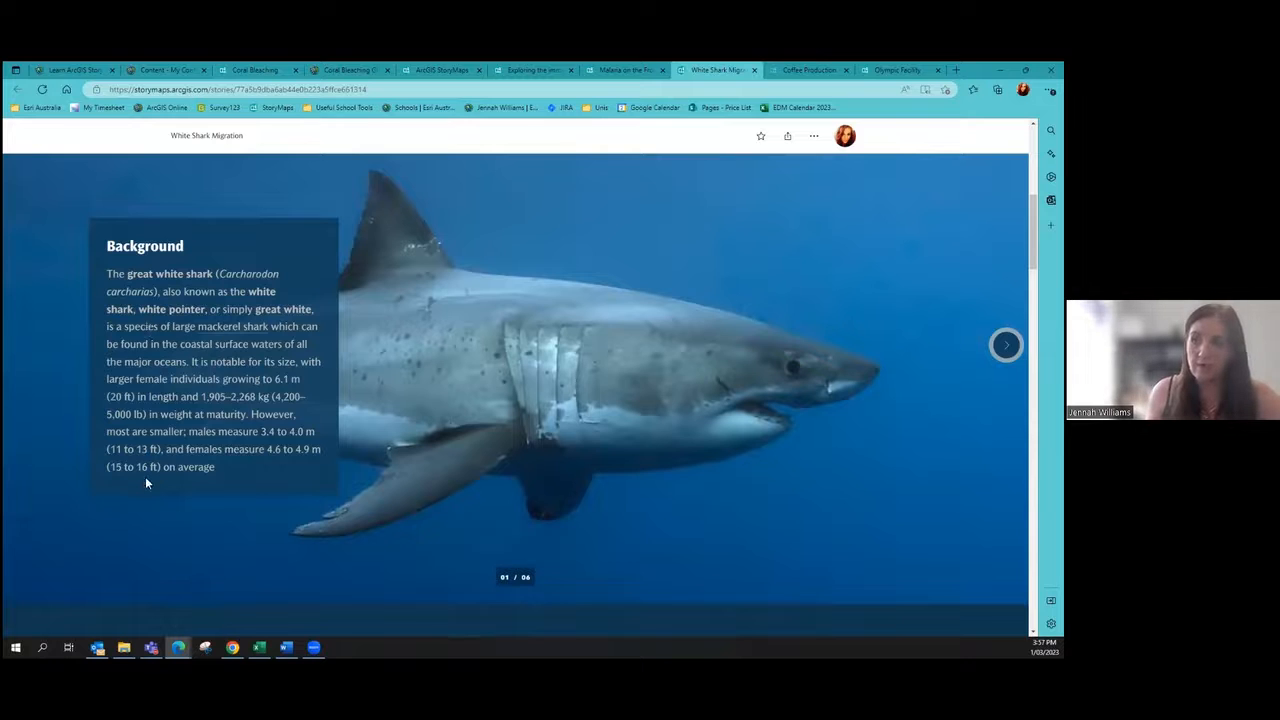
{"action": "left_click", "coordinate": [1006, 345]}
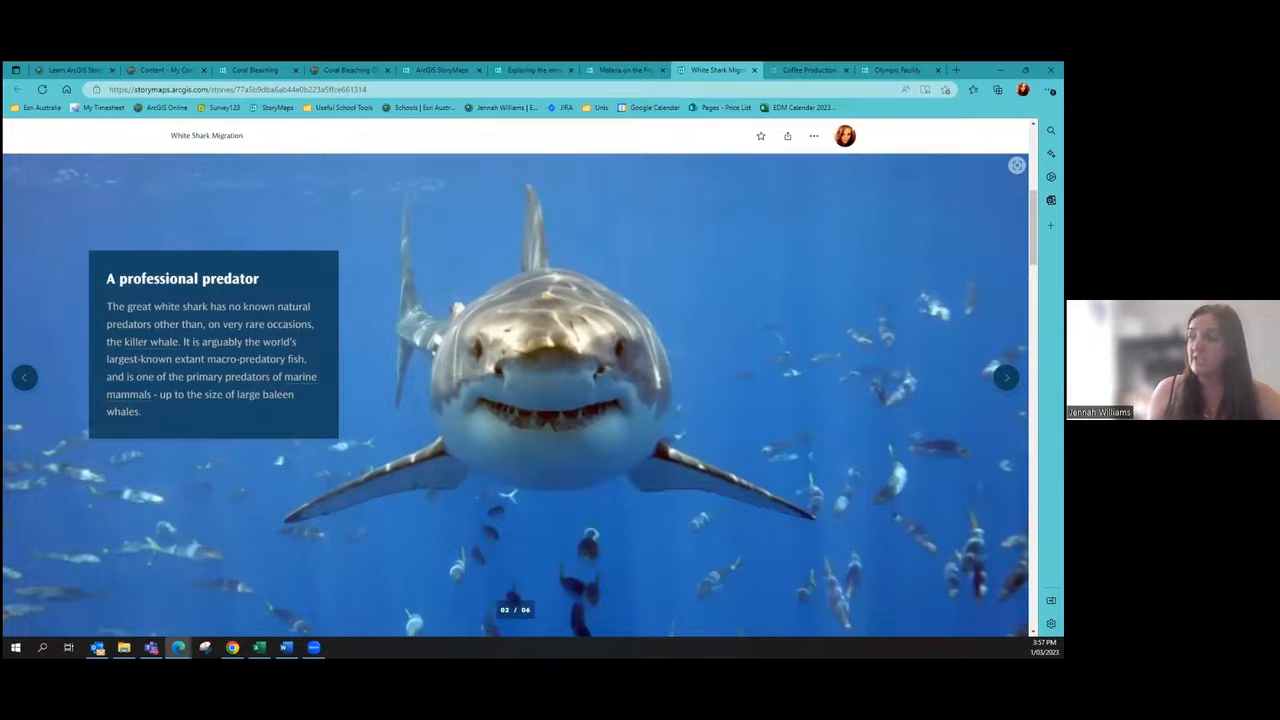
{"action": "left_click", "coordinate": [1006, 377]}
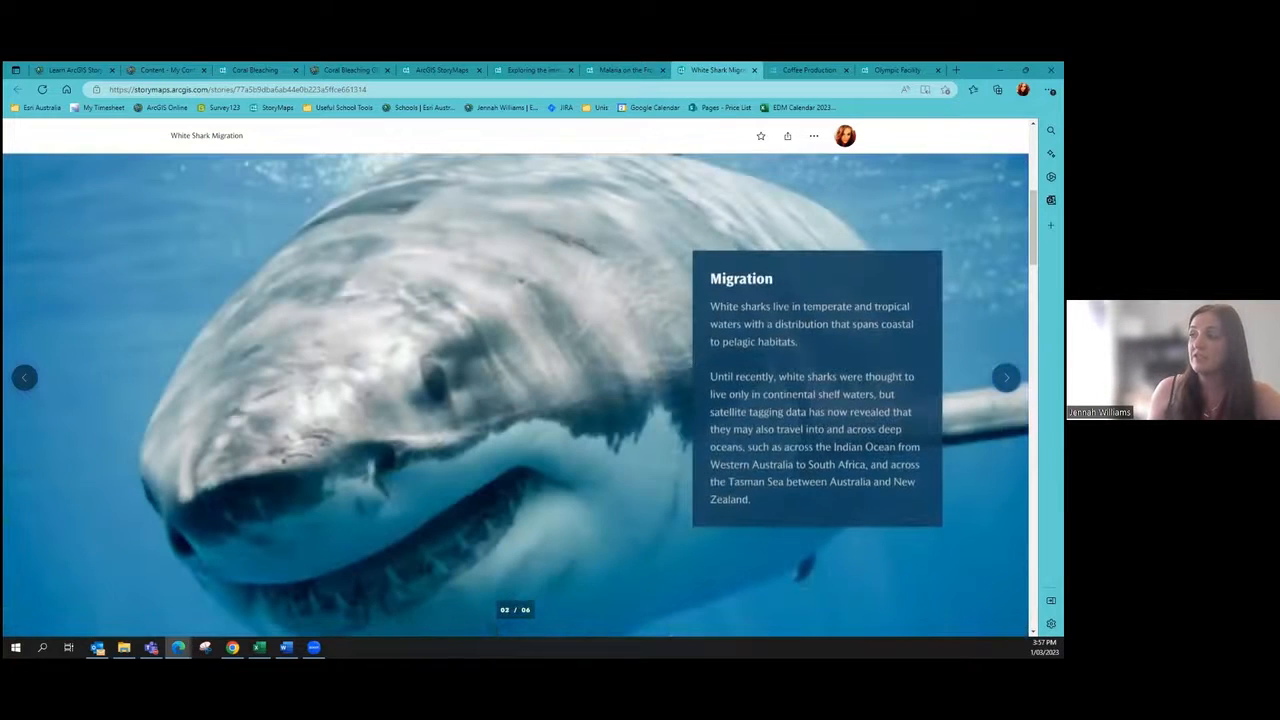
{"action": "left_click", "coordinate": [1006, 377]}
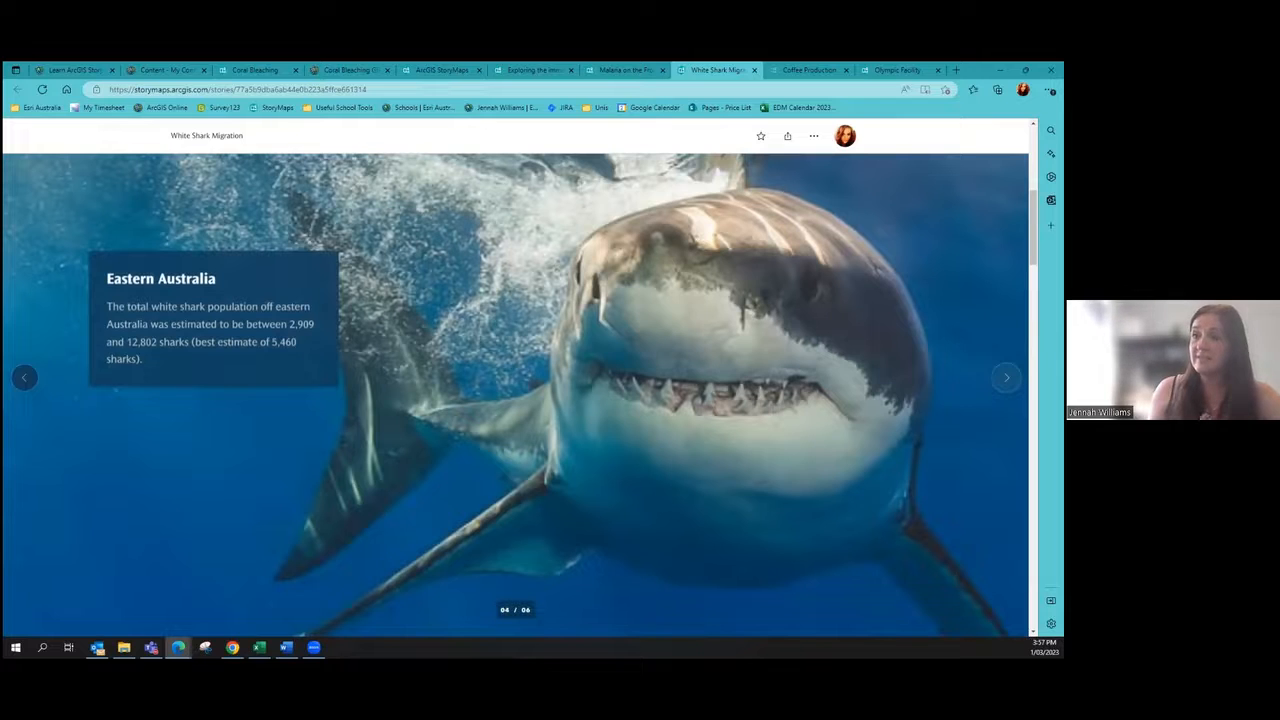
{"action": "left_click", "coordinate": [1006, 377]}
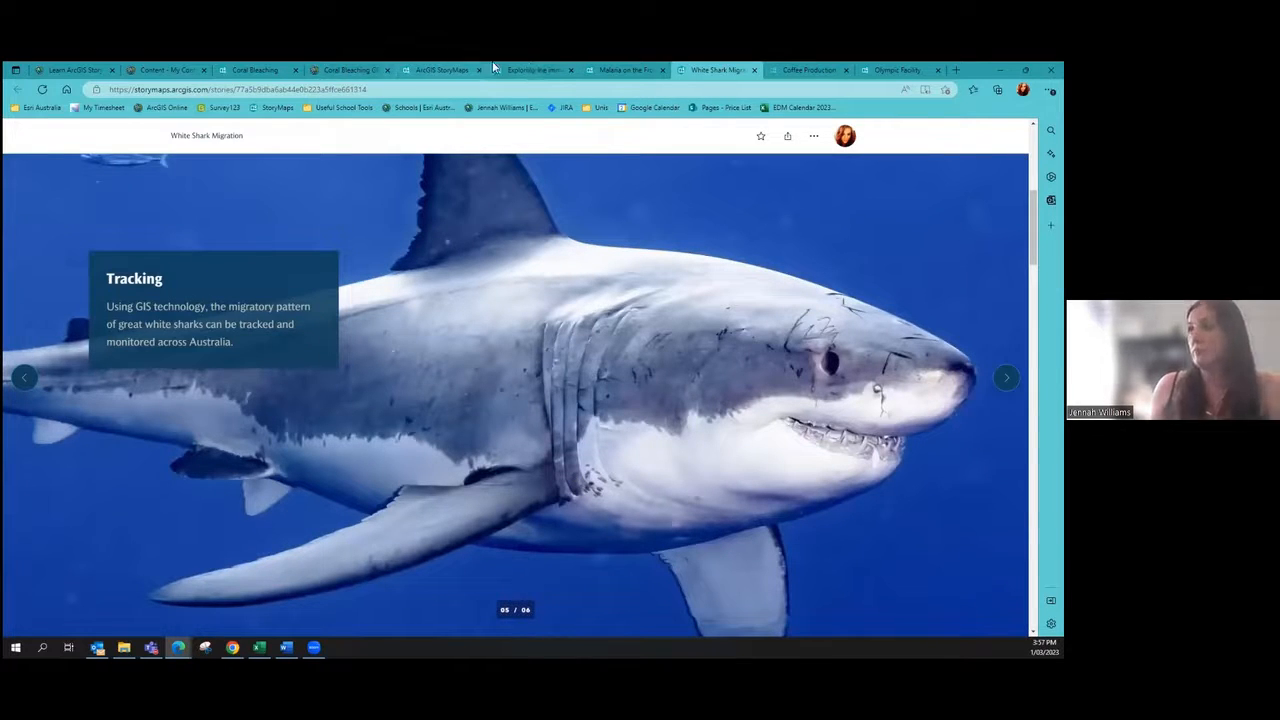
{"action": "left_click", "coordinate": [277, 66]}
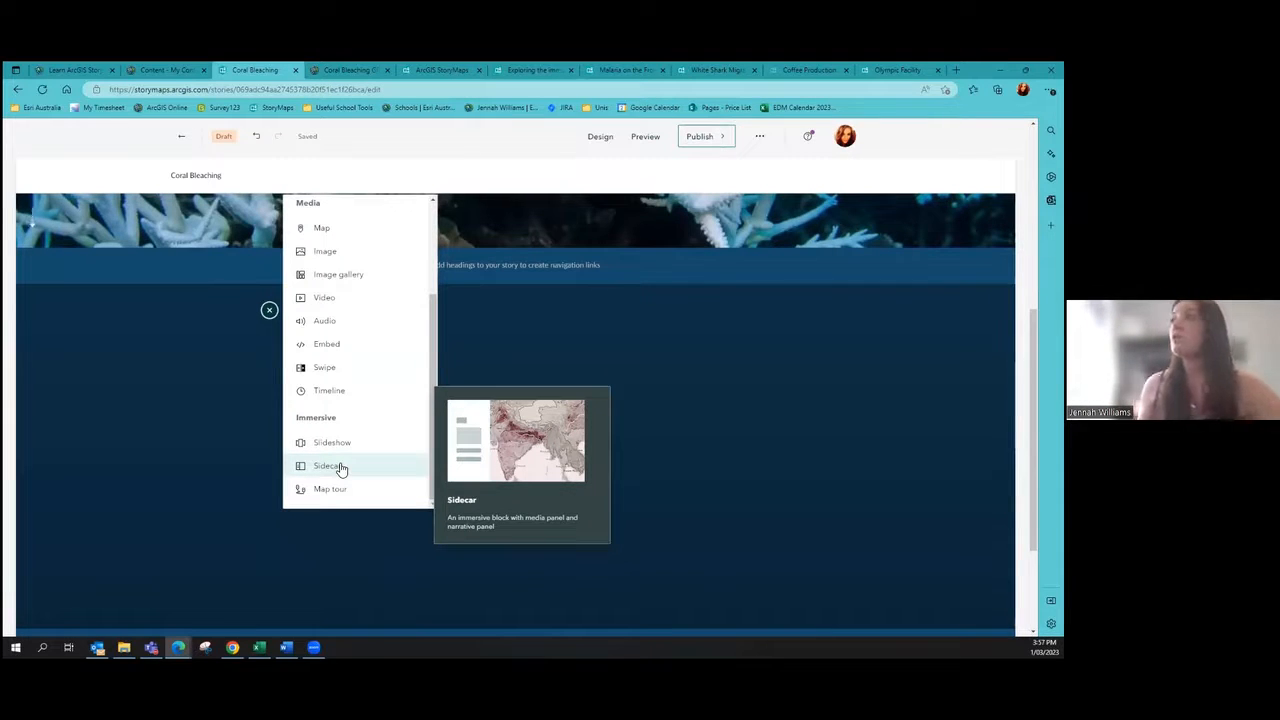
Step: Scroll the Olympic Facility map tour, viewing the Koala Habitat and Biodiversity layers
{"action": "left_click", "coordinate": [897, 70]}
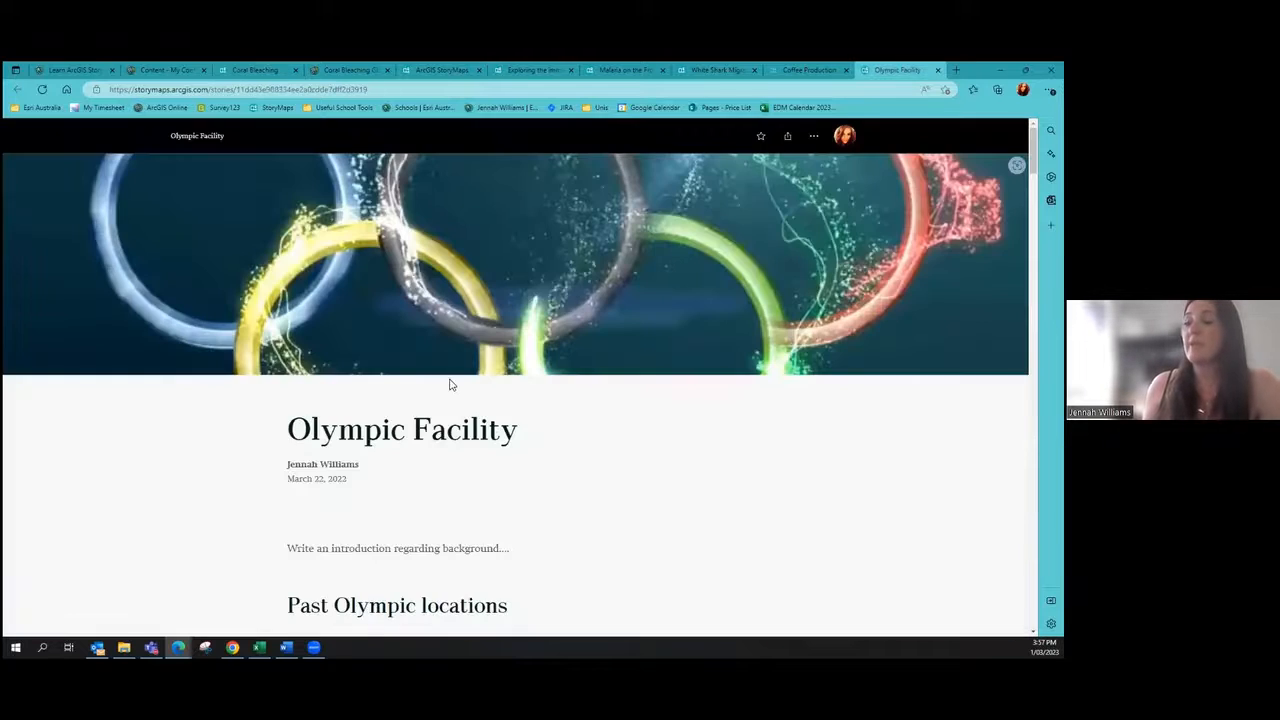
{"action": "scroll", "coordinate": [528, 366], "scroll_direction": "down", "scroll_amount": 10}
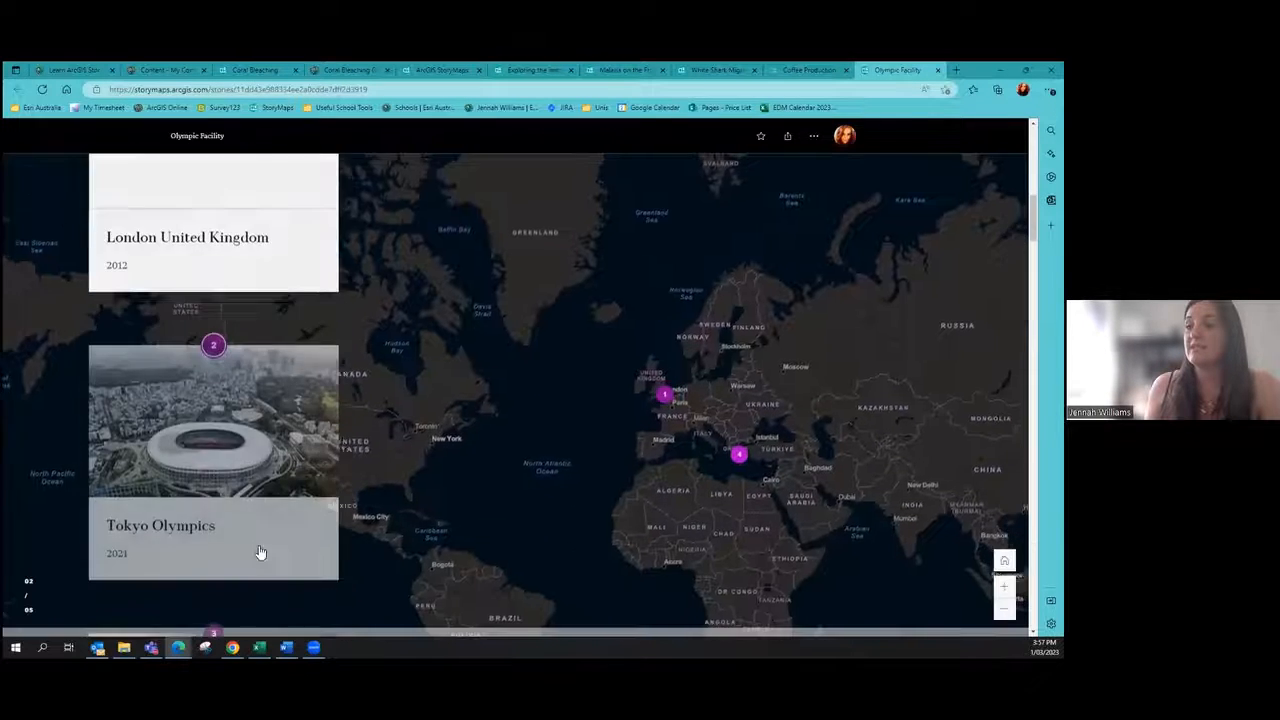
{"action": "scroll", "coordinate": [260, 553], "scroll_direction": "down", "scroll_amount": 10}
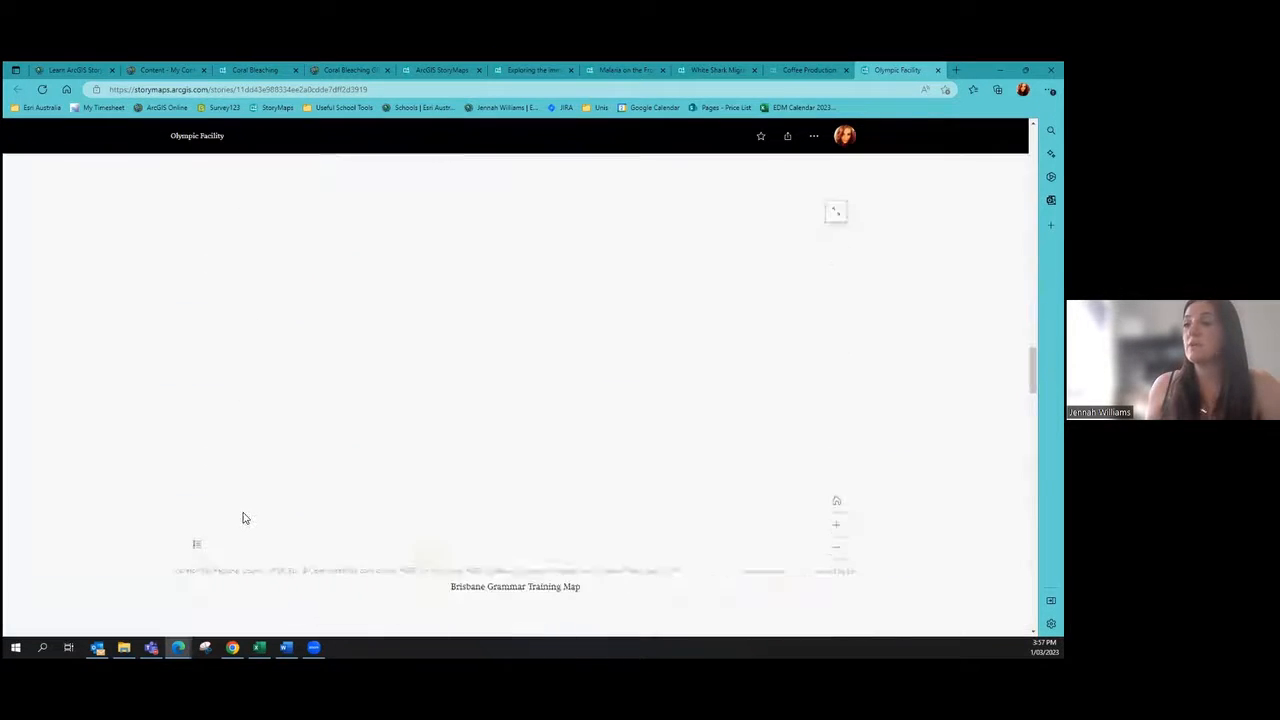
{"action": "scroll", "coordinate": [178, 370], "scroll_direction": "down", "scroll_amount": 2}
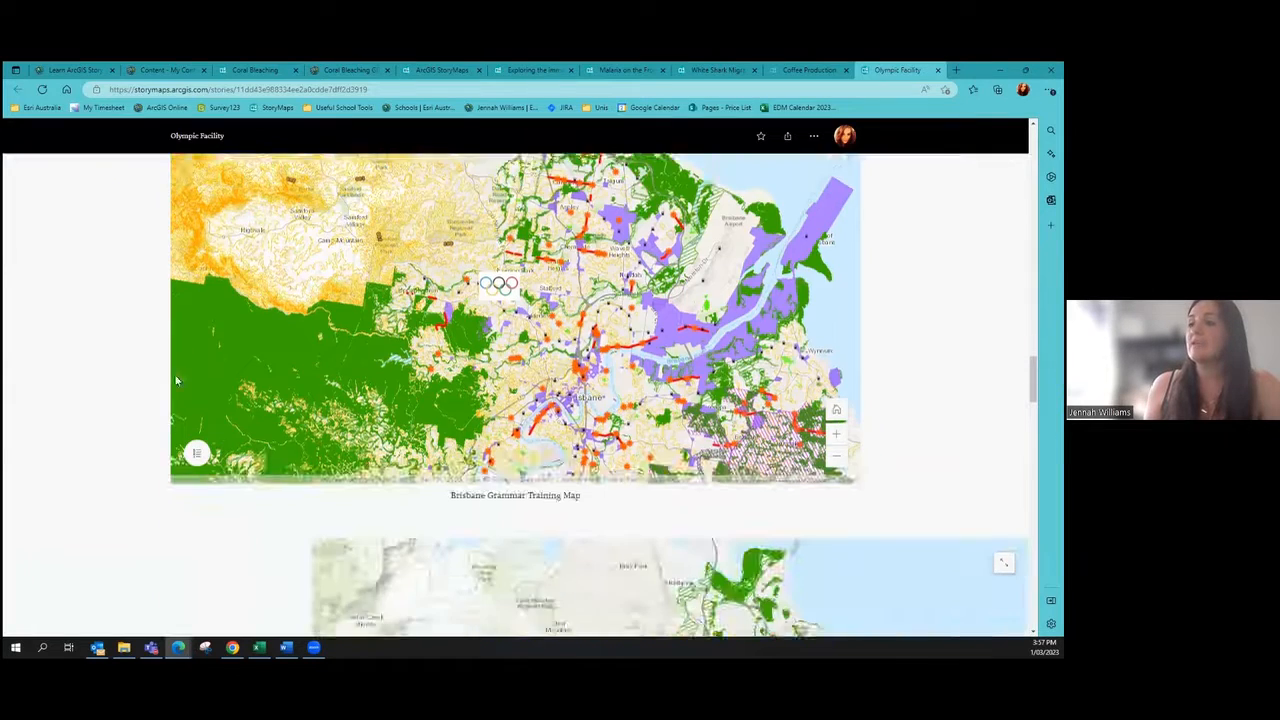
{"action": "scroll", "coordinate": [176, 380], "scroll_direction": "down", "scroll_amount": 5}
{"action": "left_click", "coordinate": [122, 362]}
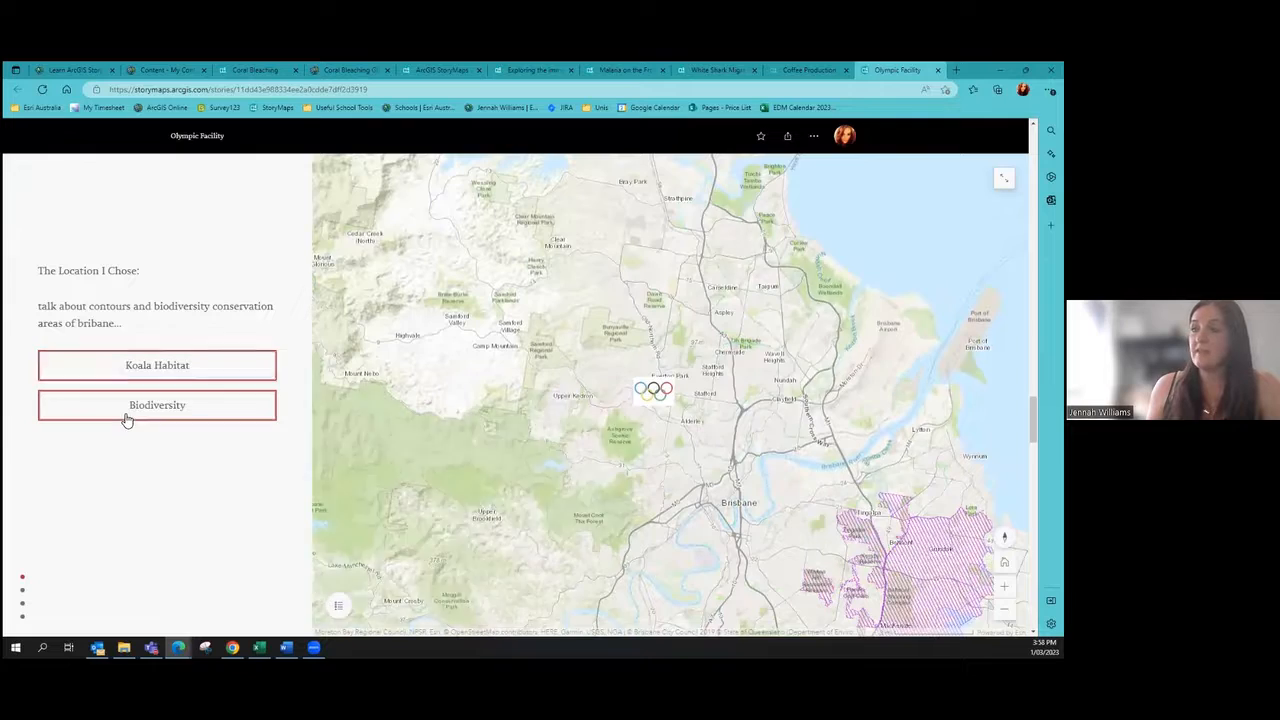
{"action": "left_click", "coordinate": [127, 418]}
{"action": "scroll", "coordinate": [132, 327], "scroll_direction": "down", "scroll_amount": 3}
{"action": "scroll", "coordinate": [133, 328], "scroll_direction": "down", "scroll_amount": 2}
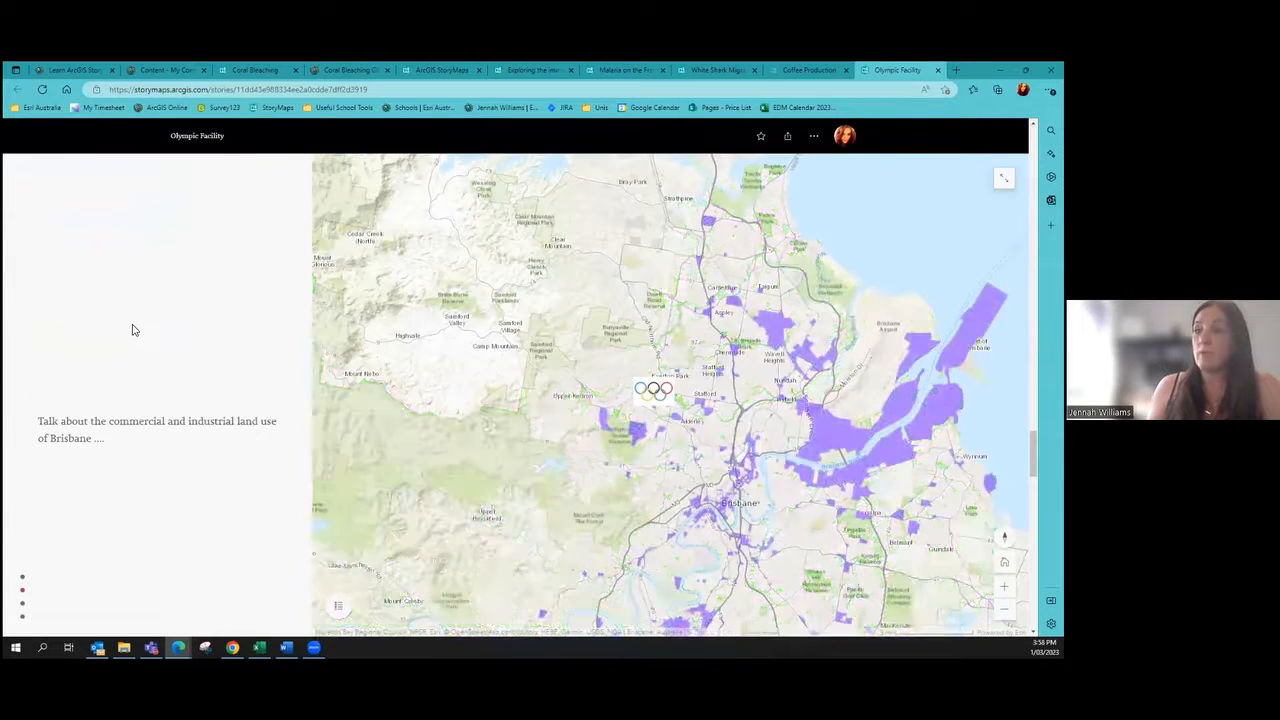
{"action": "scroll", "coordinate": [133, 328], "scroll_direction": "down", "scroll_amount": 5}
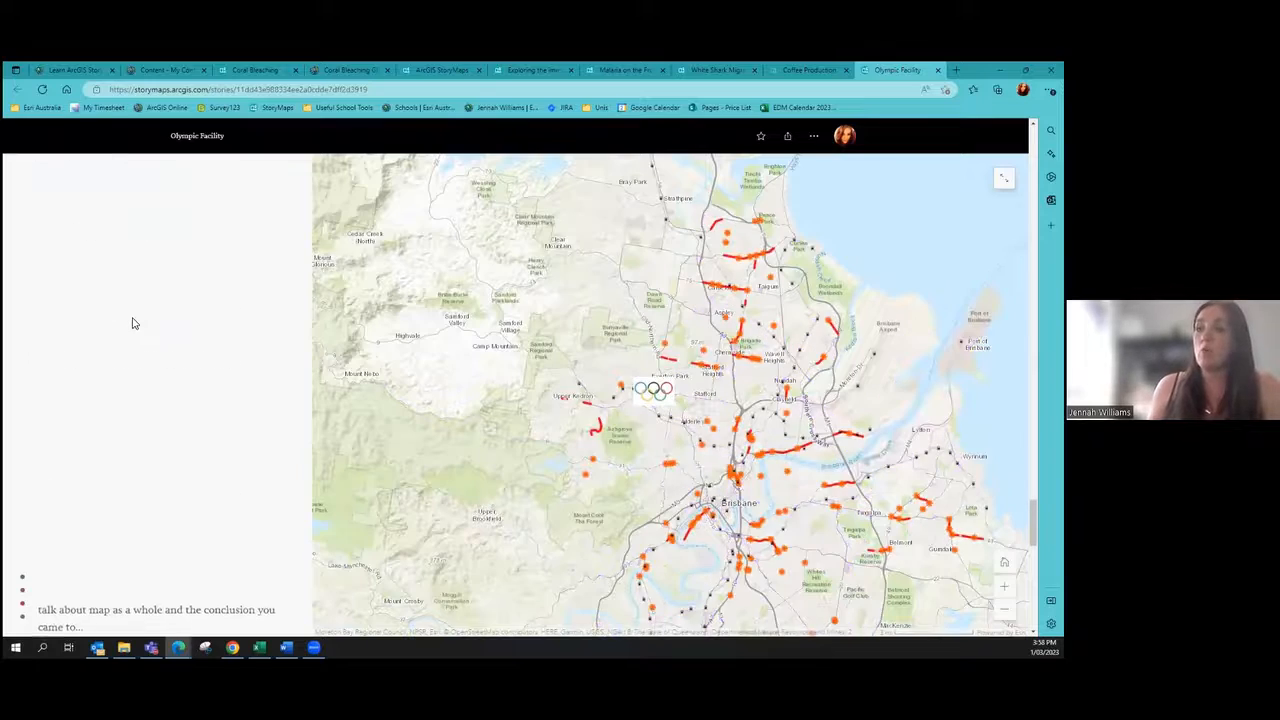
{"action": "scroll", "coordinate": [133, 323], "scroll_direction": "down", "scroll_amount": 2}
{"action": "scroll", "coordinate": [133, 323], "scroll_direction": "down", "scroll_amount": 1}
{"action": "scroll", "coordinate": [134, 330], "scroll_direction": "up", "scroll_amount": 3}
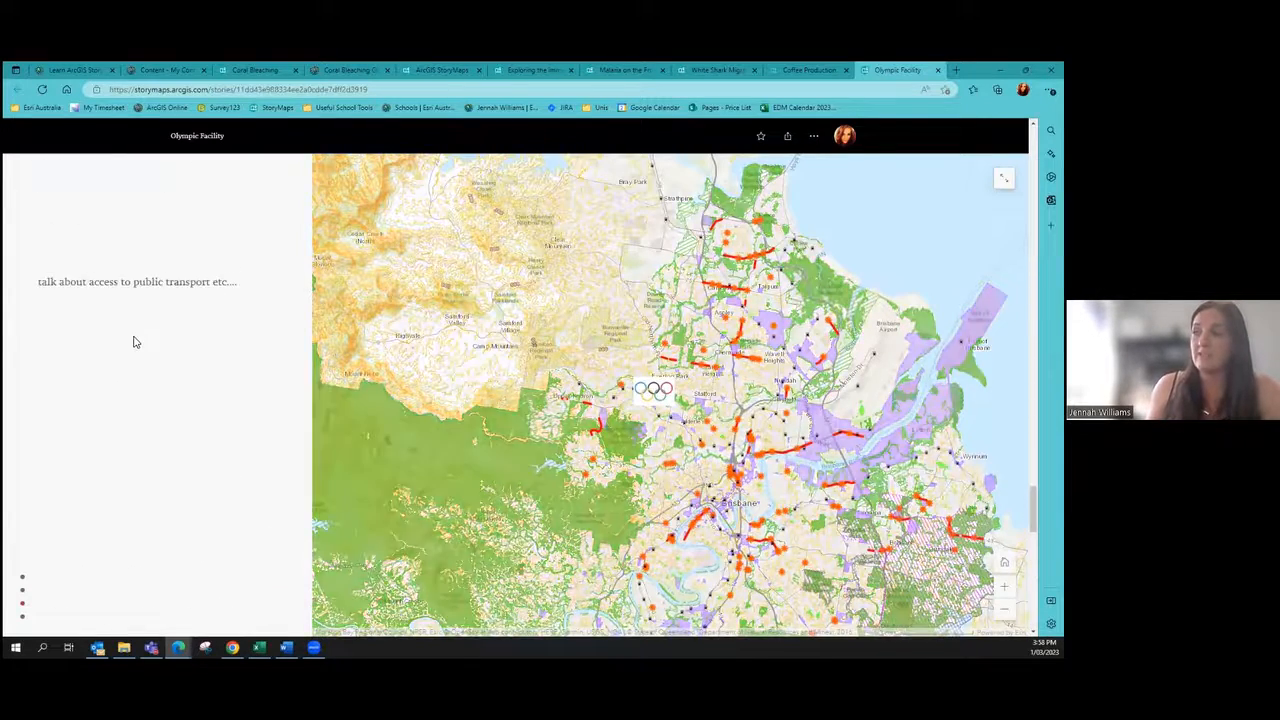
{"action": "scroll", "coordinate": [134, 341], "scroll_direction": "up", "scroll_amount": 3}
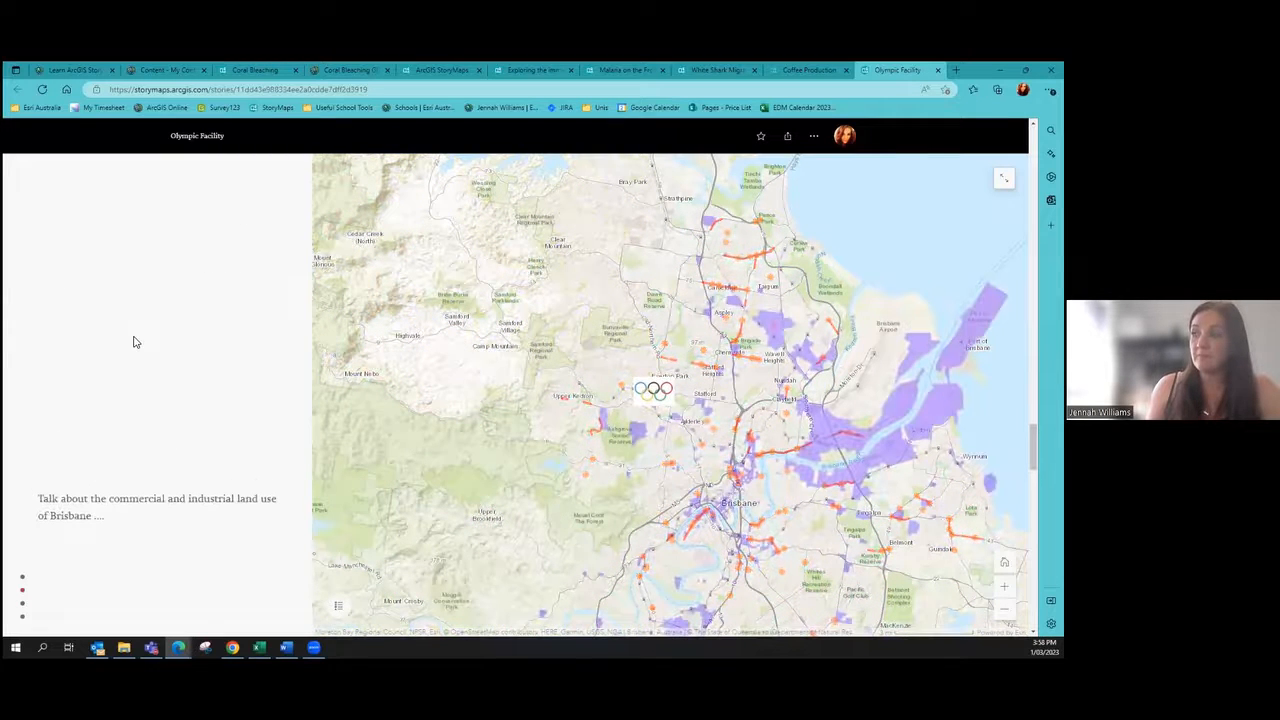
Step: Glance at the Coral Bleaching draft, finish the Olympic Facility story, then open Malaria on the Frontlines
{"action": "left_click", "coordinate": [256, 70]}
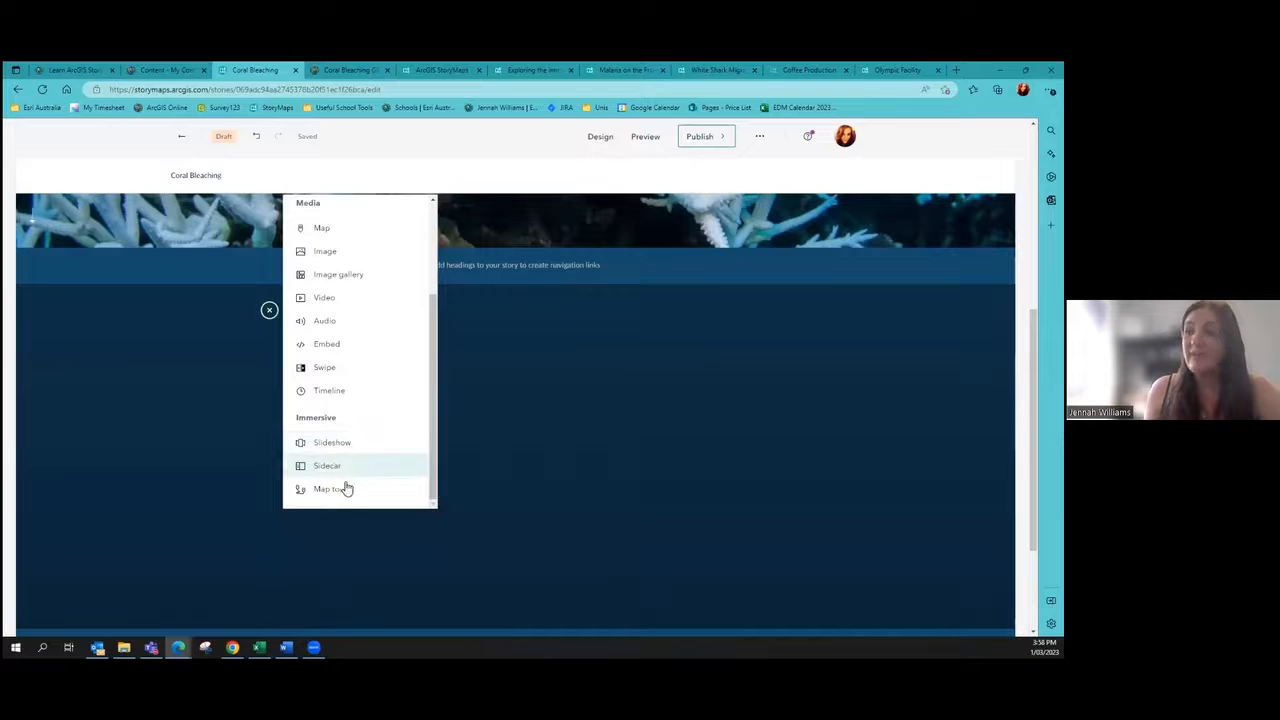
{"action": "mouse_move", "coordinate": [325, 497]}
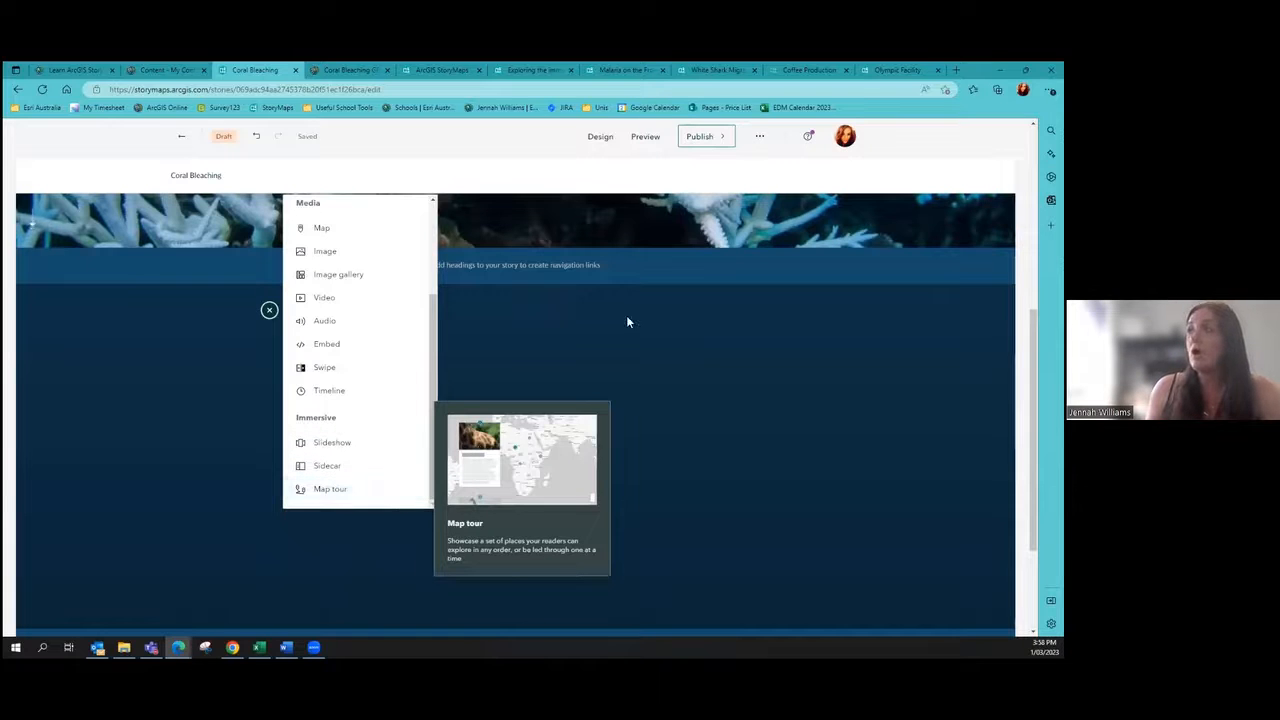
{"action": "left_click", "coordinate": [897, 70]}
{"action": "scroll", "coordinate": [188, 443], "scroll_direction": "up", "scroll_amount": 10}
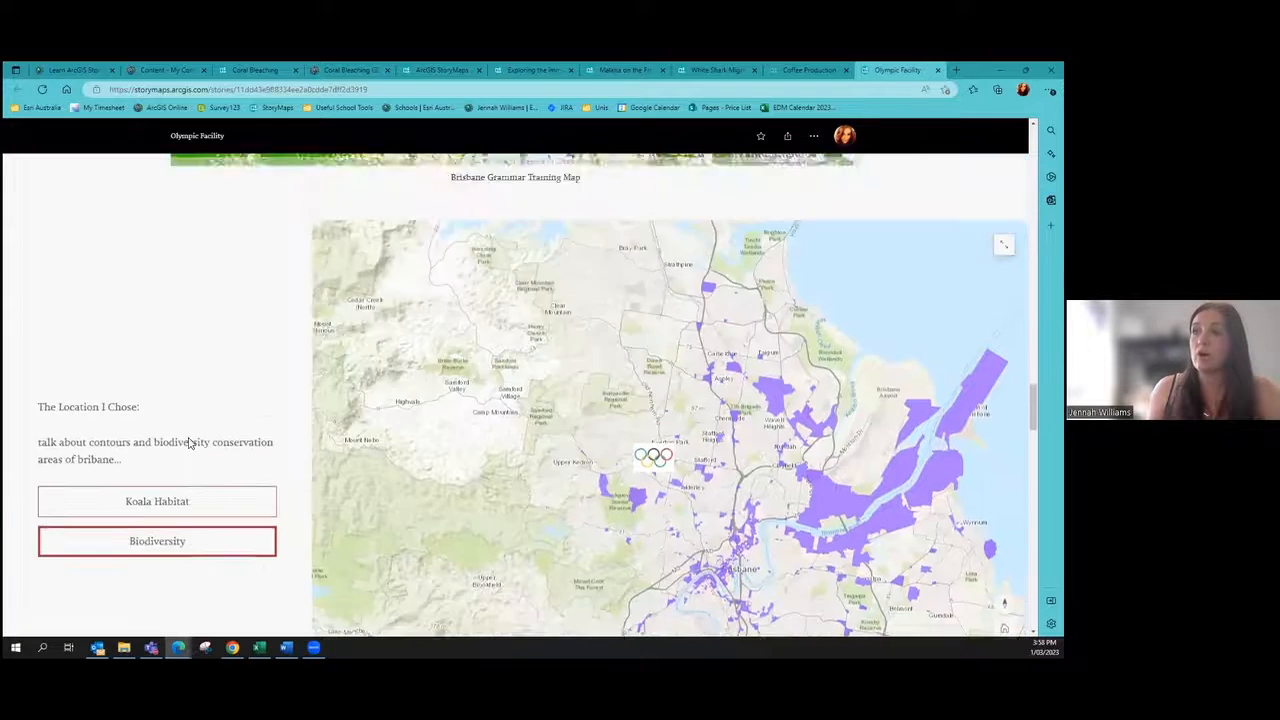
{"action": "scroll", "coordinate": [197, 386], "scroll_direction": "up", "scroll_amount": 6}
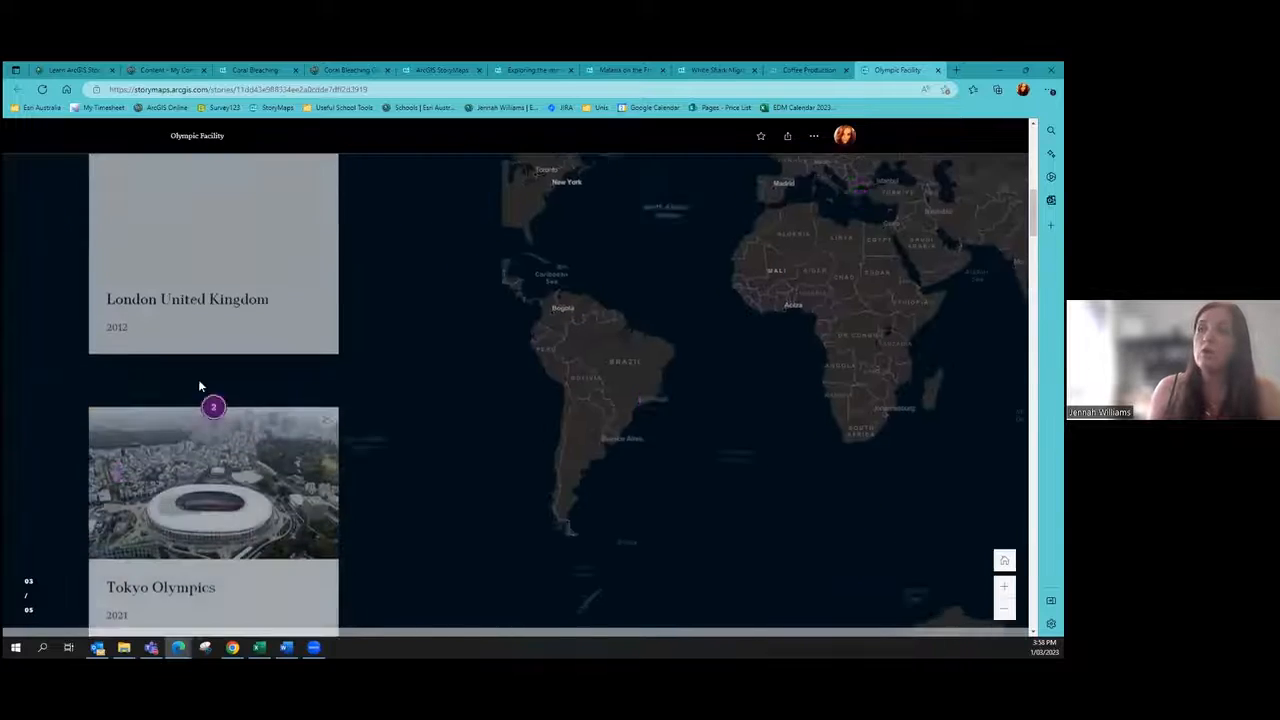
{"action": "scroll", "coordinate": [240, 310], "scroll_direction": "down", "scroll_amount": 2}
{"action": "scroll", "coordinate": [224, 288], "scroll_direction": "down", "scroll_amount": 5}
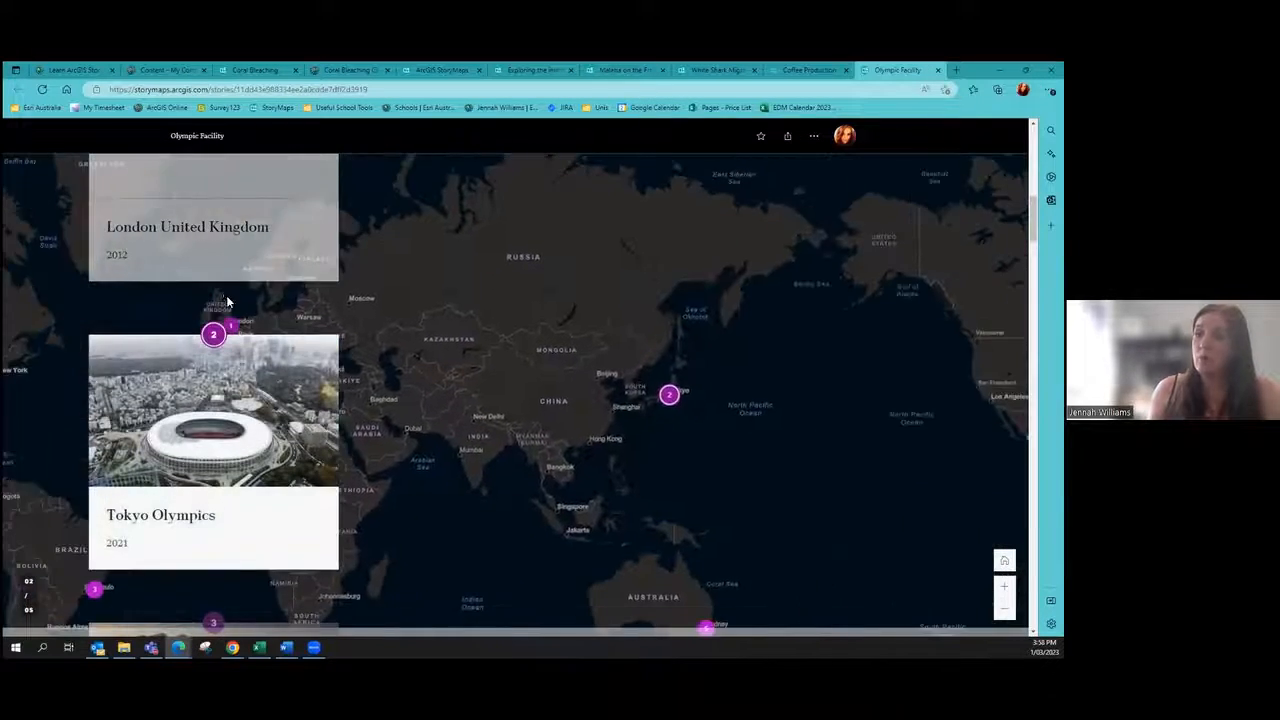
{"action": "scroll", "coordinate": [226, 300], "scroll_direction": "down", "scroll_amount": 4}
{"action": "scroll", "coordinate": [228, 306], "scroll_direction": "down", "scroll_amount": 6}
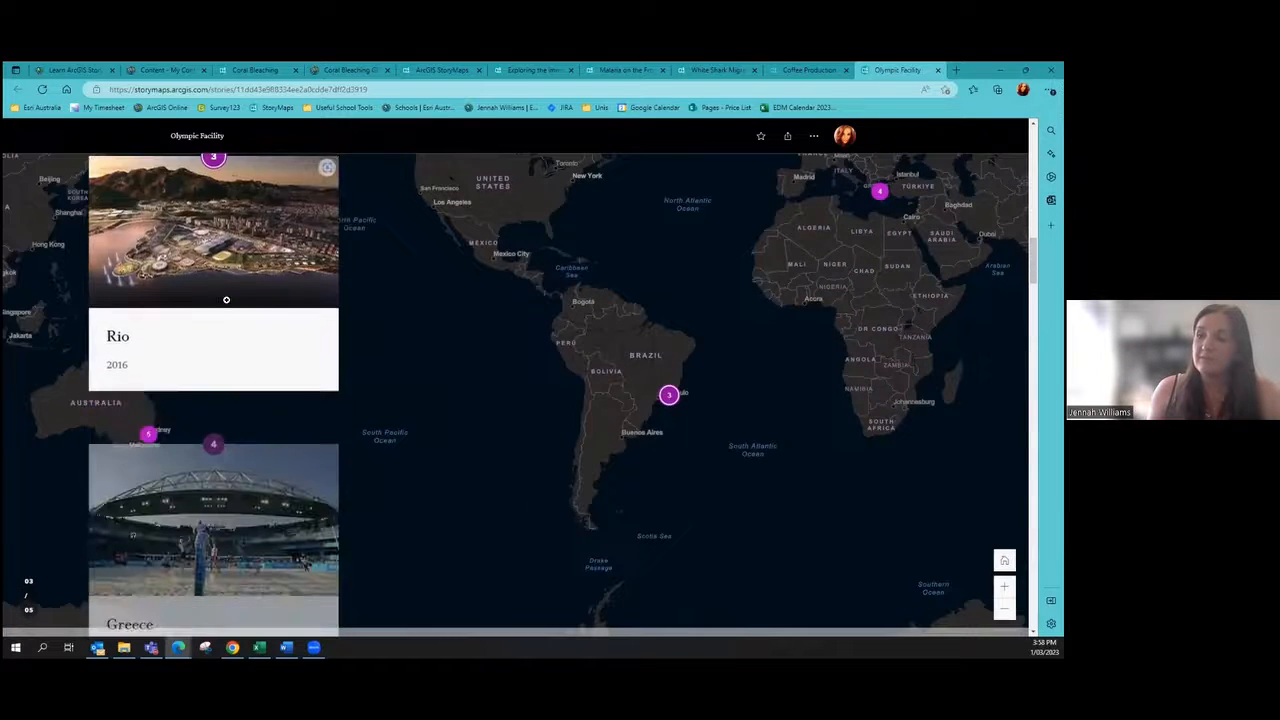
{"action": "scroll", "coordinate": [226, 300], "scroll_direction": "down", "scroll_amount": 3}
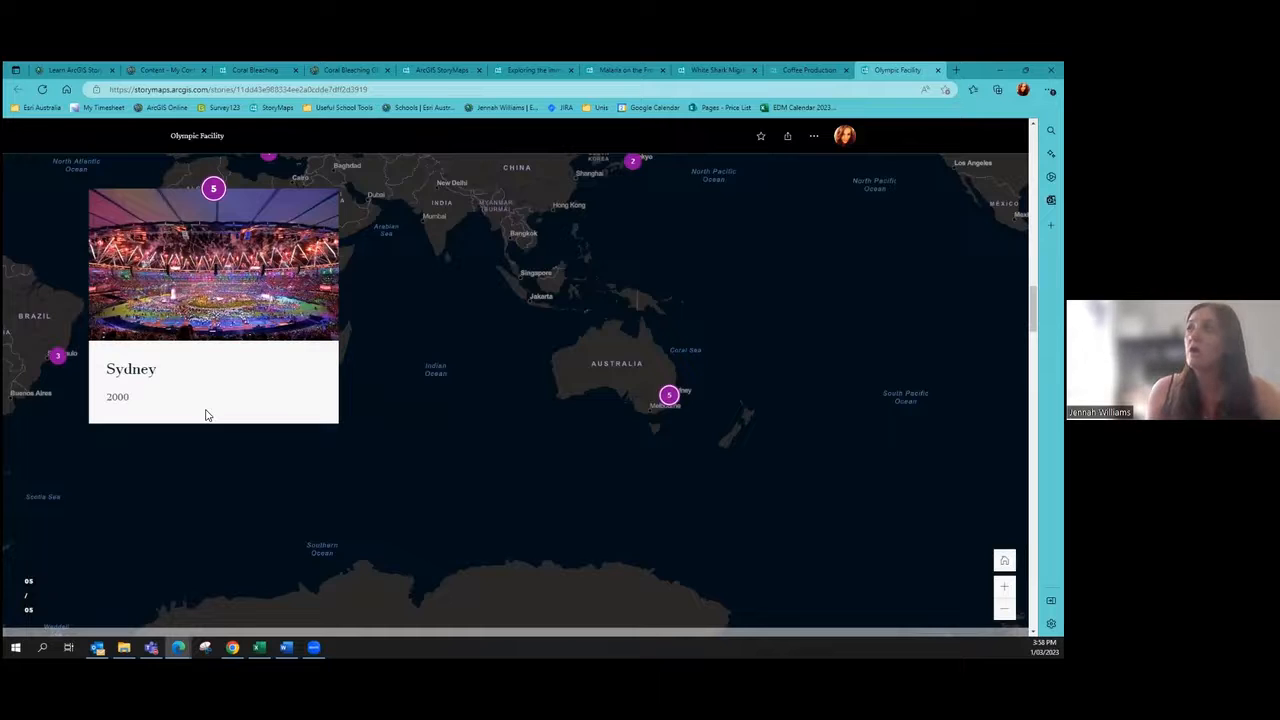
{"action": "left_click", "coordinate": [596, 72]}
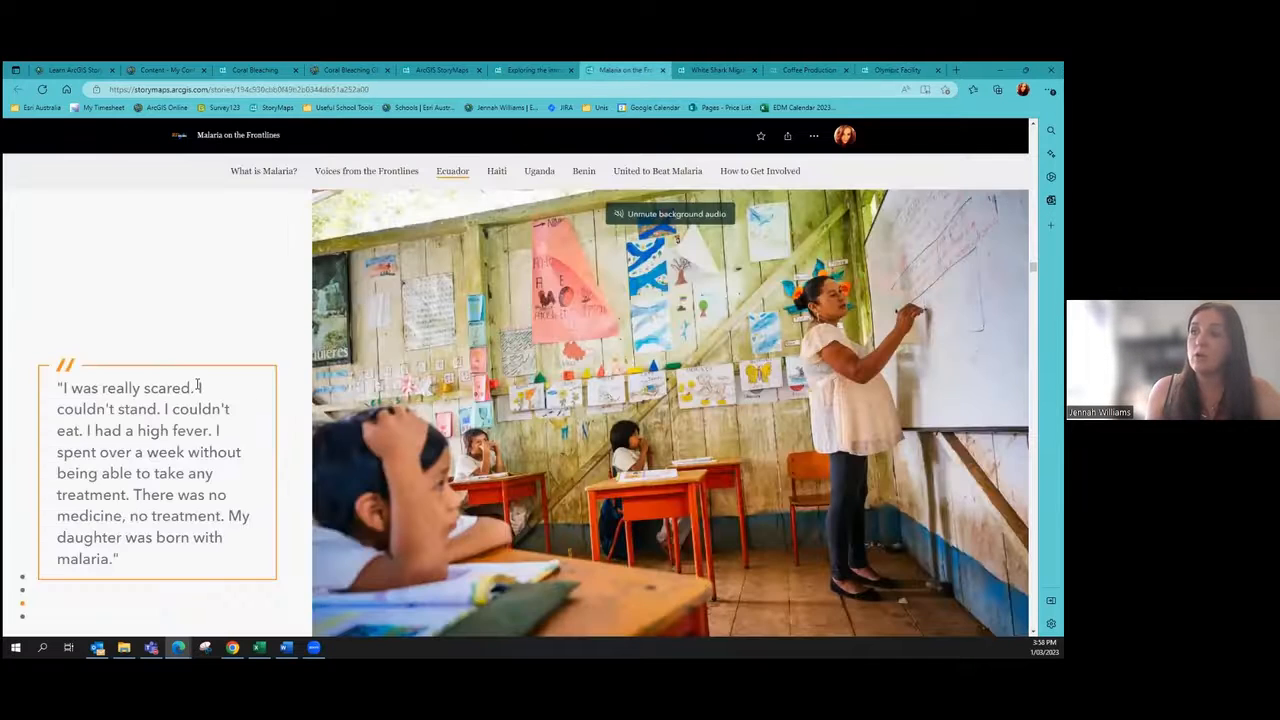
Step: Jump to the Voices from the Frontlines section of the Malaria story
{"action": "scroll", "coordinate": [194, 386], "scroll_direction": "down", "scroll_amount": 5}
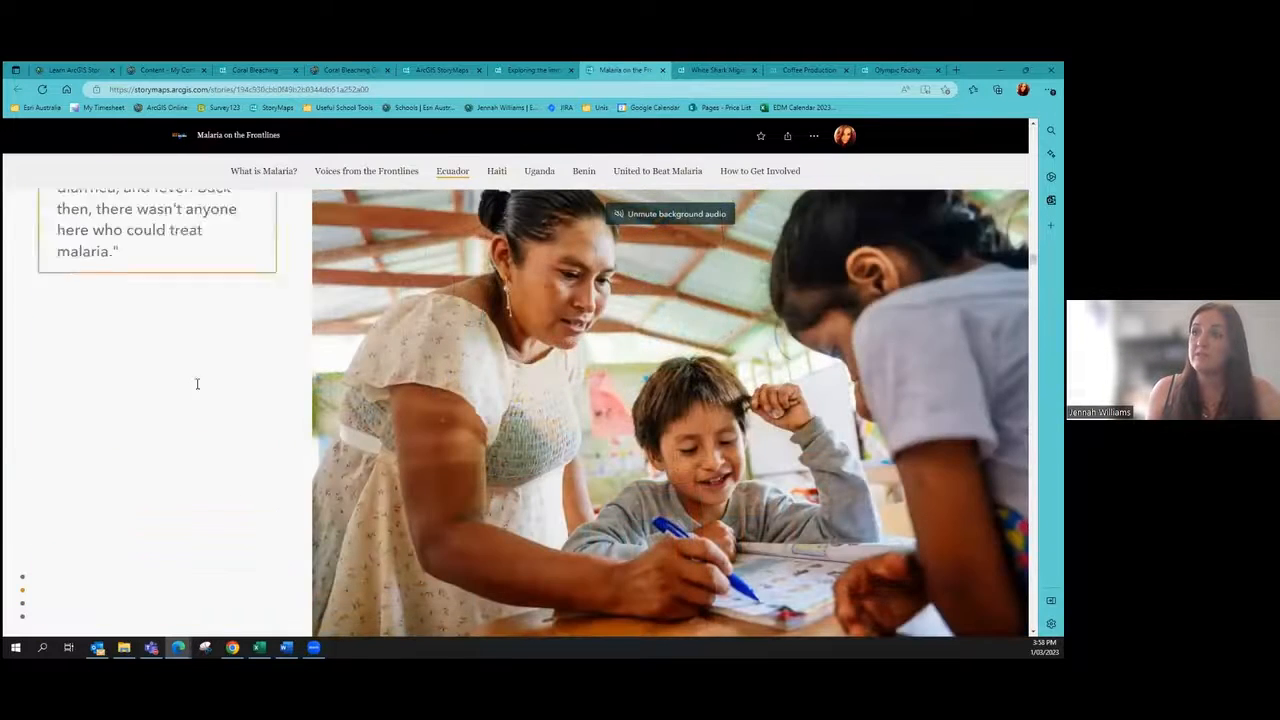
{"action": "scroll", "coordinate": [197, 384], "scroll_direction": "up", "scroll_amount": 5}
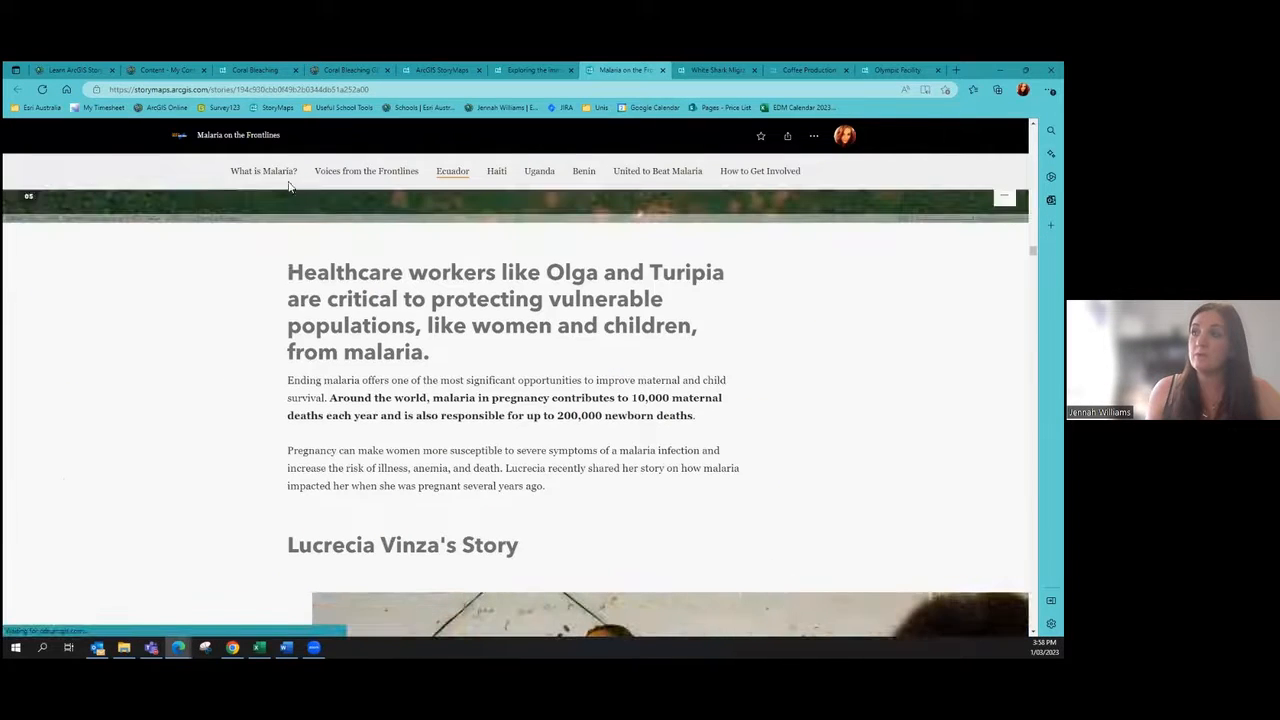
{"action": "scroll", "coordinate": [246, 320], "scroll_direction": "up", "scroll_amount": 3}
{"action": "left_click", "coordinate": [351, 172]}
{"action": "scroll", "coordinate": [280, 366], "scroll_direction": "down", "scroll_amount": 5}
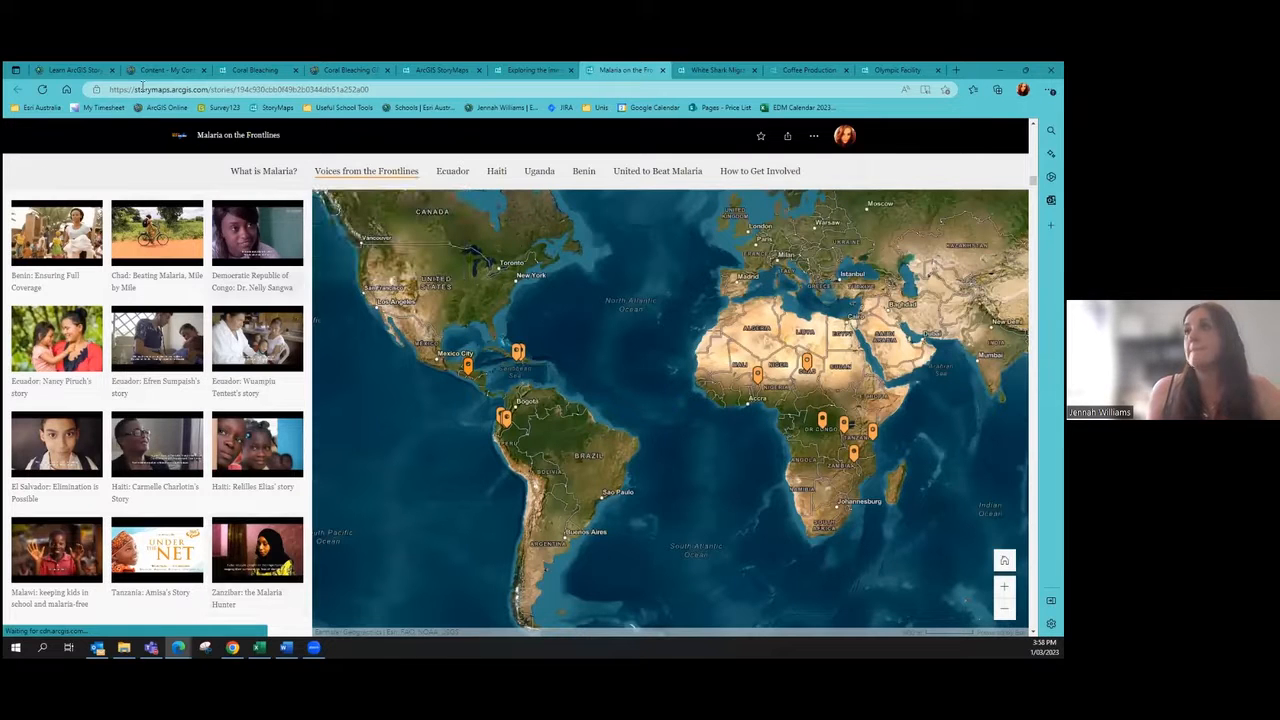
Step: Return to the Coral Bleaching draft and scroll its empty body
{"action": "left_click", "coordinate": [245, 69]}
{"action": "scroll", "coordinate": [329, 457], "scroll_direction": "up", "scroll_amount": 5}
{"action": "scroll", "coordinate": [205, 500], "scroll_direction": "down", "scroll_amount": 3}
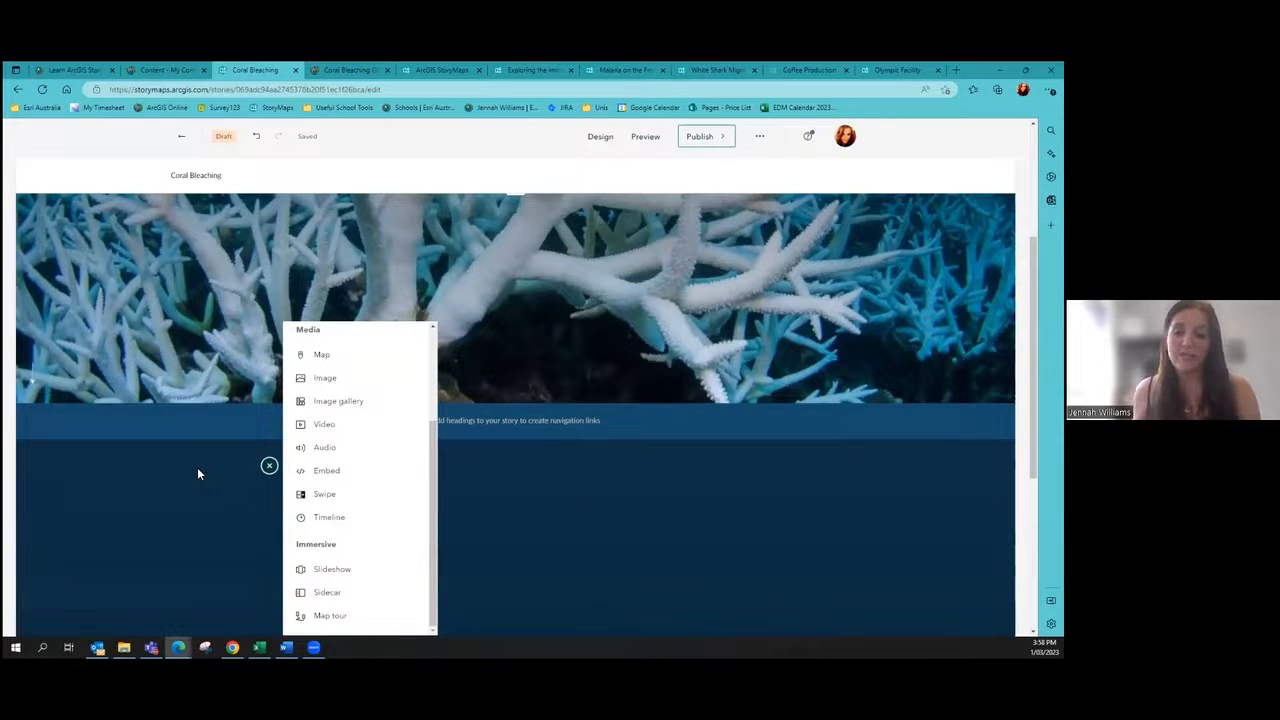
Step: Add a Heading-style text block reading 'Sea Surface Temps' below the cover, then start a new block
{"action": "scroll", "coordinate": [727, 531], "scroll_direction": "up", "scroll_amount": 1}
{"action": "scroll", "coordinate": [727, 536], "scroll_direction": "up", "scroll_amount": 3}
{"action": "scroll", "coordinate": [640, 510], "scroll_direction": "down", "scroll_amount": 4}
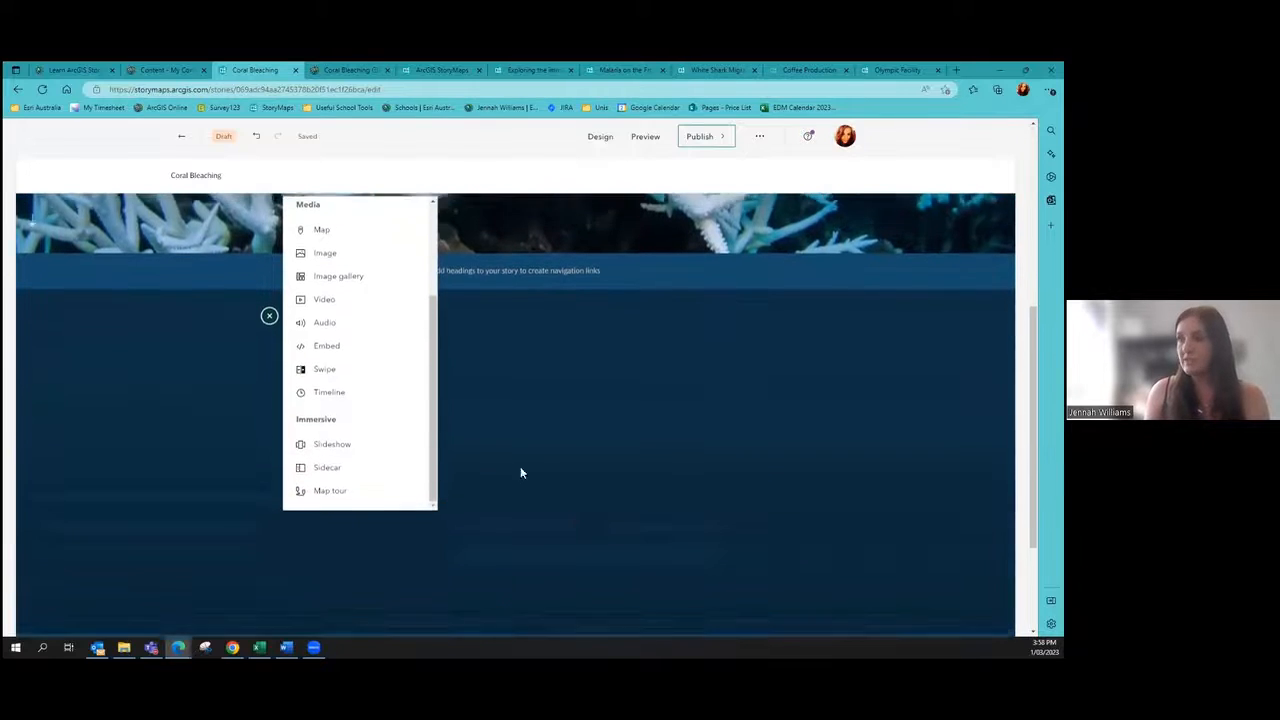
{"action": "scroll", "coordinate": [372, 400], "scroll_direction": "up", "scroll_amount": 2}
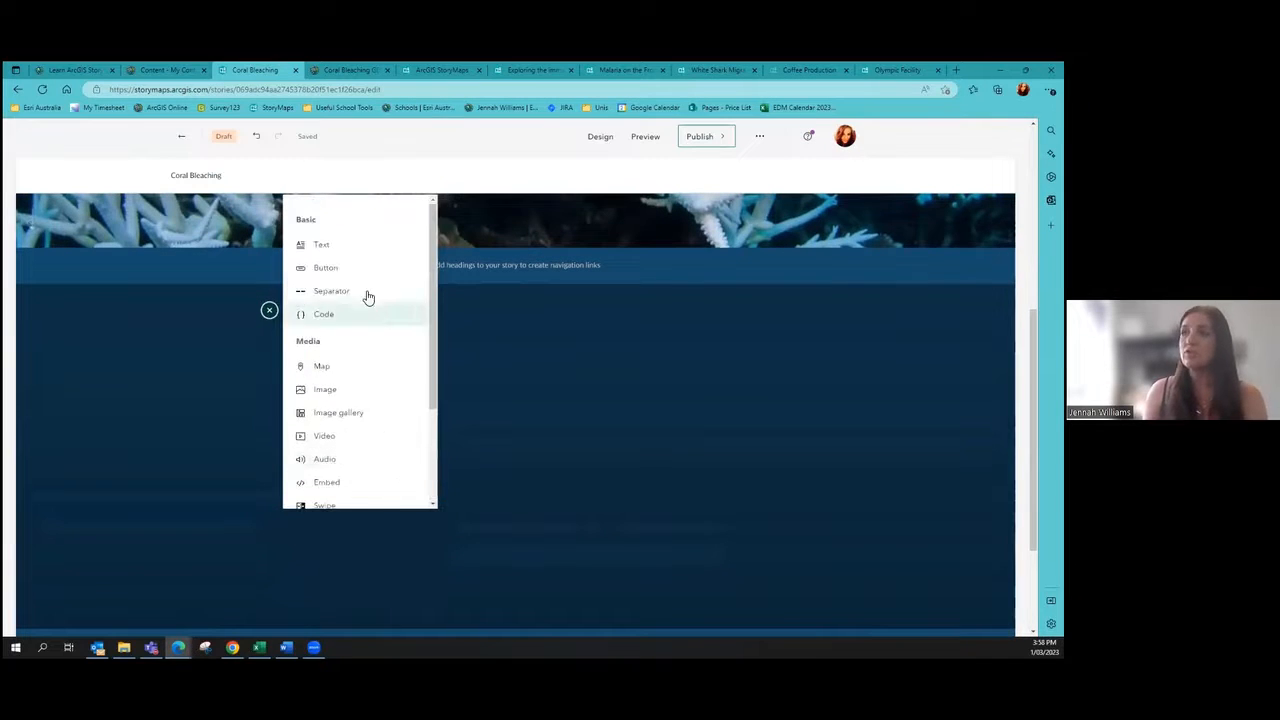
{"action": "left_click", "coordinate": [321, 246]}
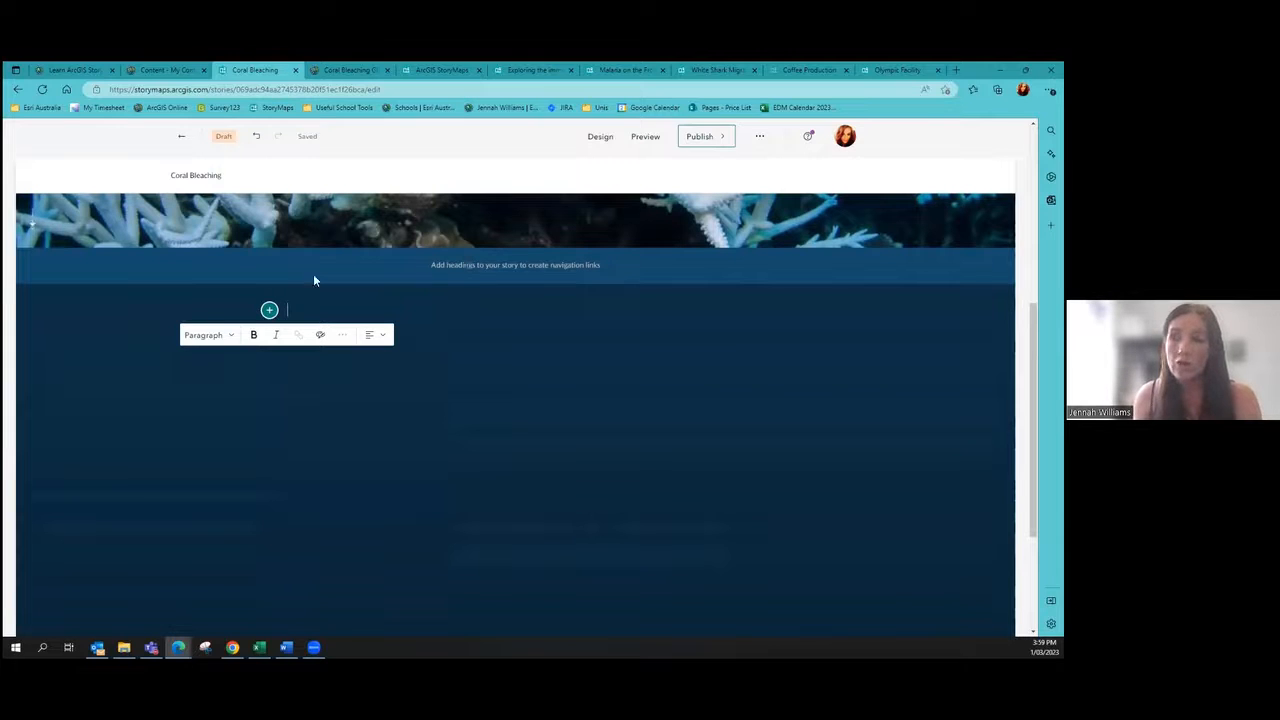
{"action": "left_click", "coordinate": [222, 335]}
{"action": "left_click", "coordinate": [228, 366]}
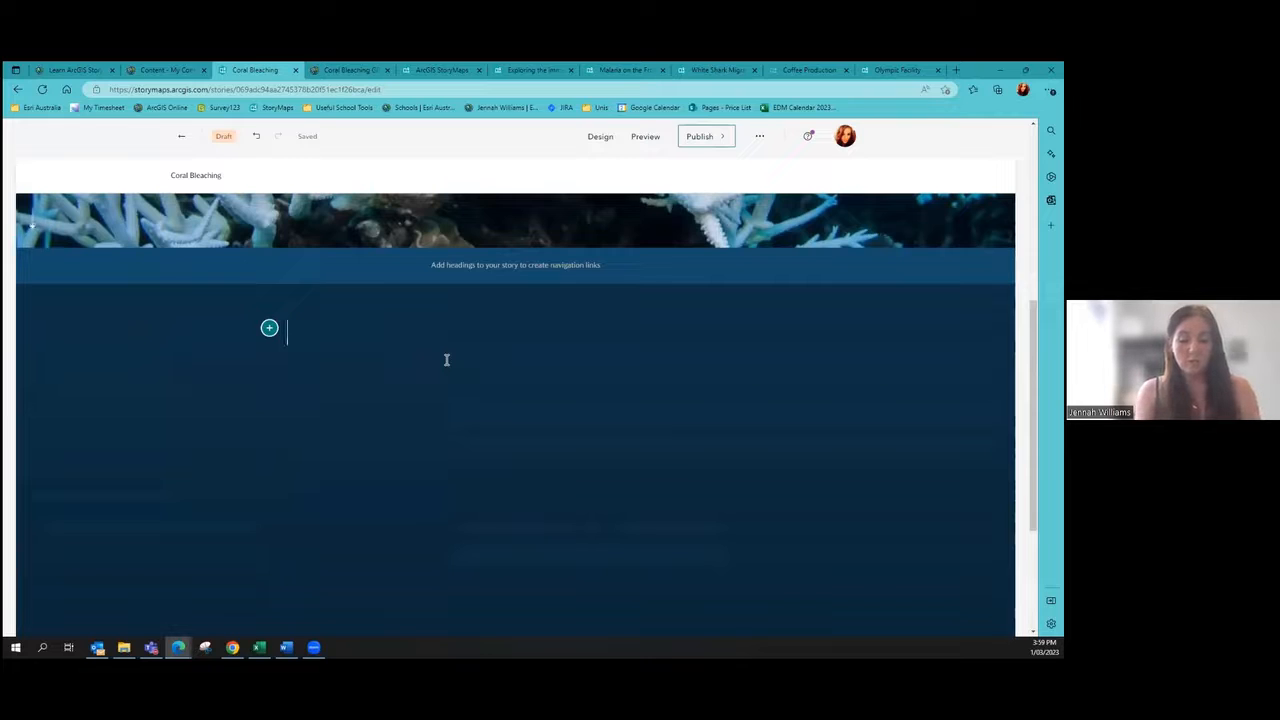
{"action": "type", "text": "Sea S"}
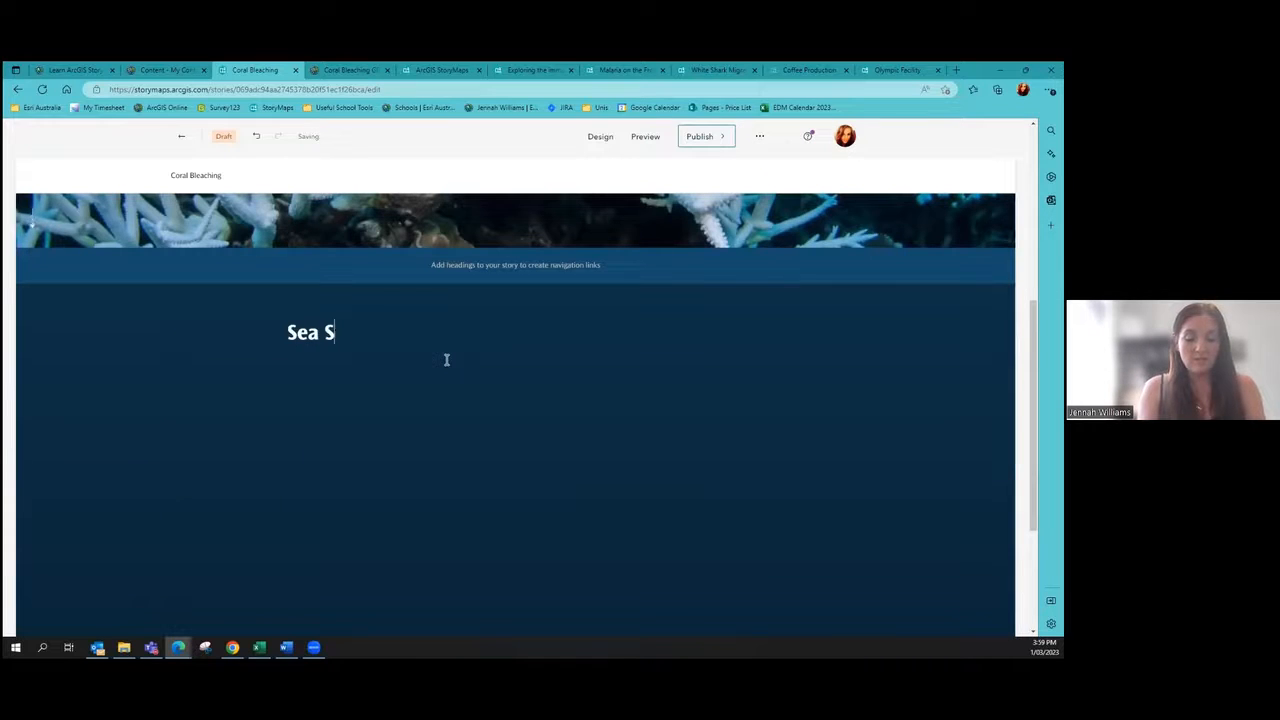
{"action": "type", "text": "urface Temps"}
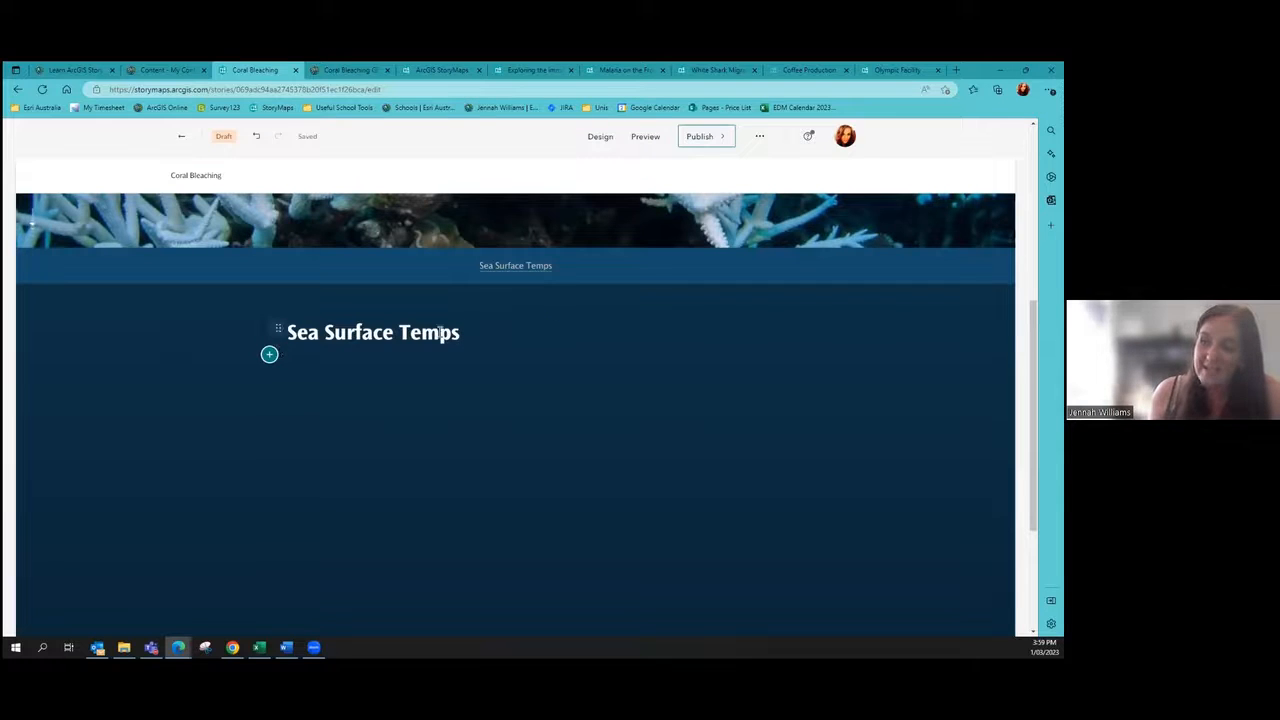
{"action": "mouse_move", "coordinate": [503, 270]}
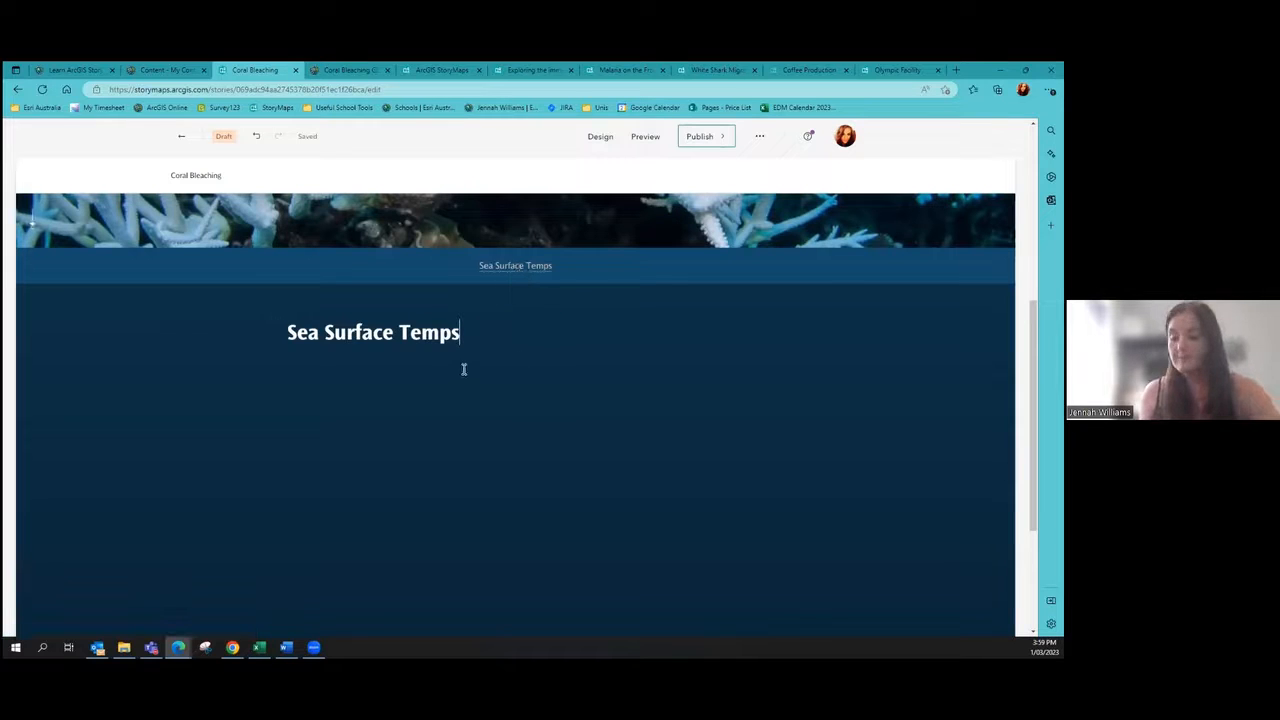
{"action": "key", "text": "Return"}
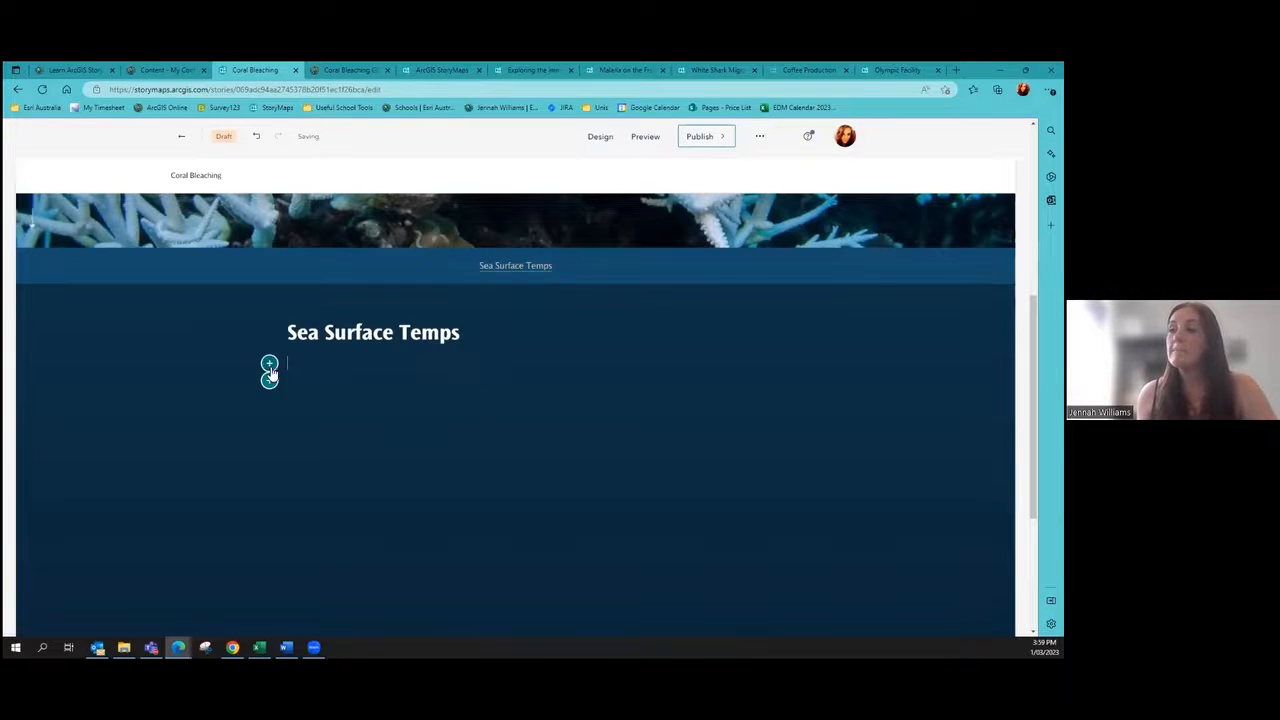
Step: Add the paragraph 'The sea has begun to warm...' beneath the Sea Surface Temps heading
{"action": "left_click", "coordinate": [269, 363]}
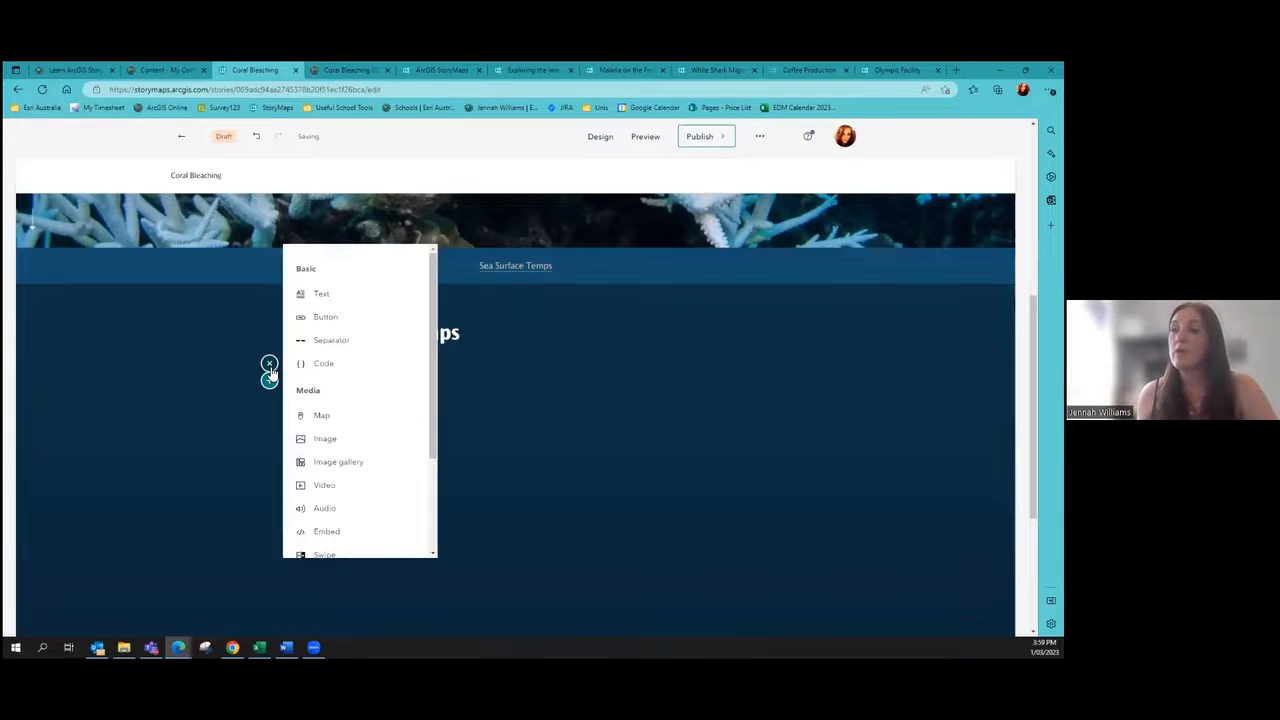
{"action": "left_click", "coordinate": [322, 295]}
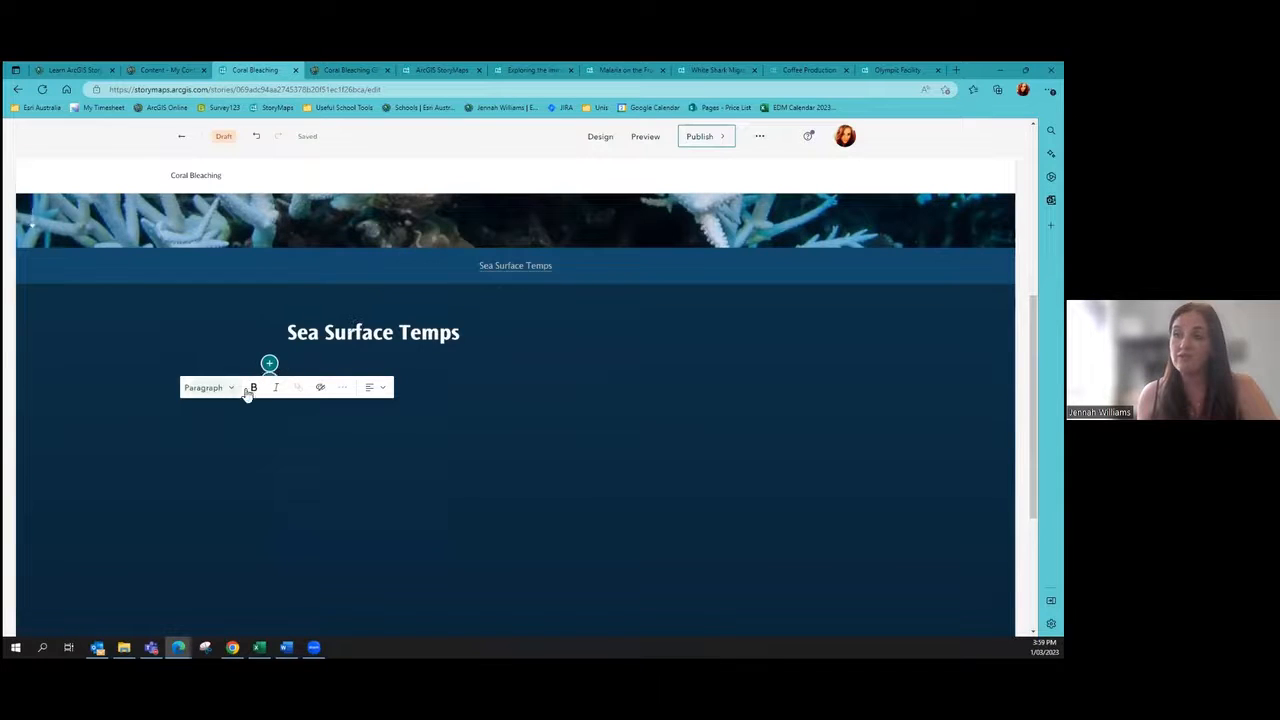
{"action": "left_click", "coordinate": [219, 391]}
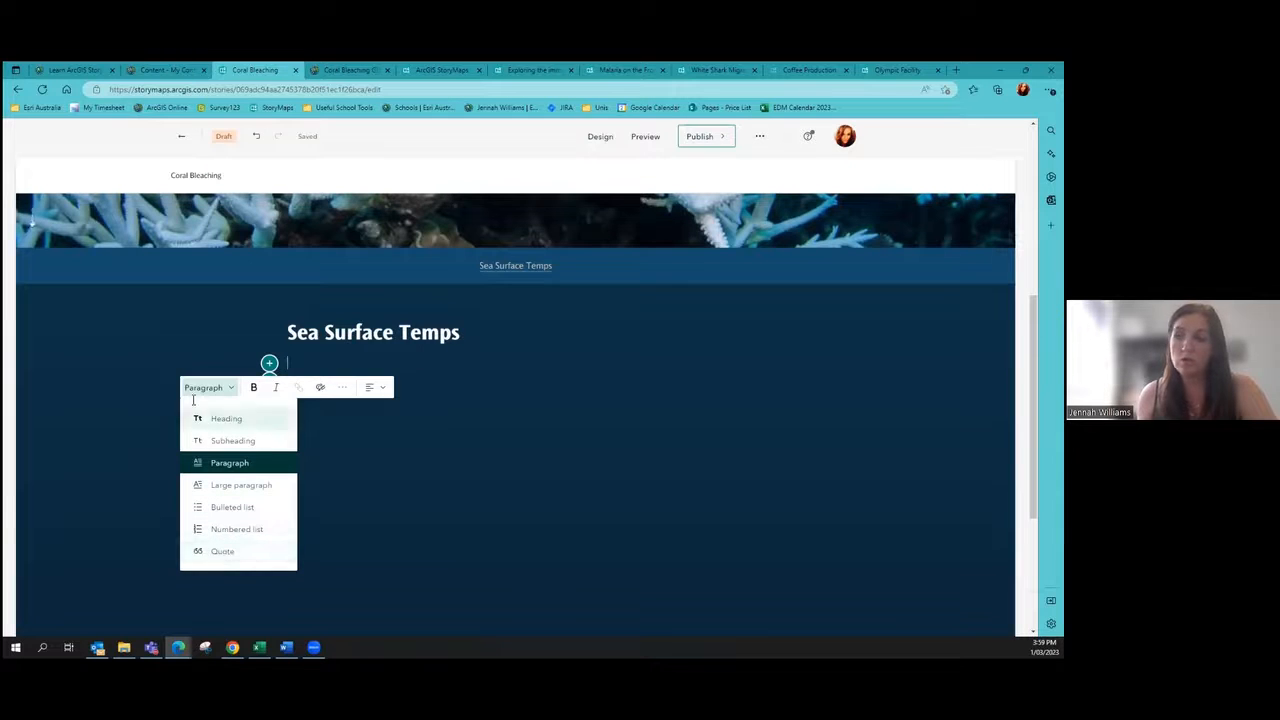
{"action": "left_click", "coordinate": [322, 369]}
{"action": "left_click", "coordinate": [323, 369]}
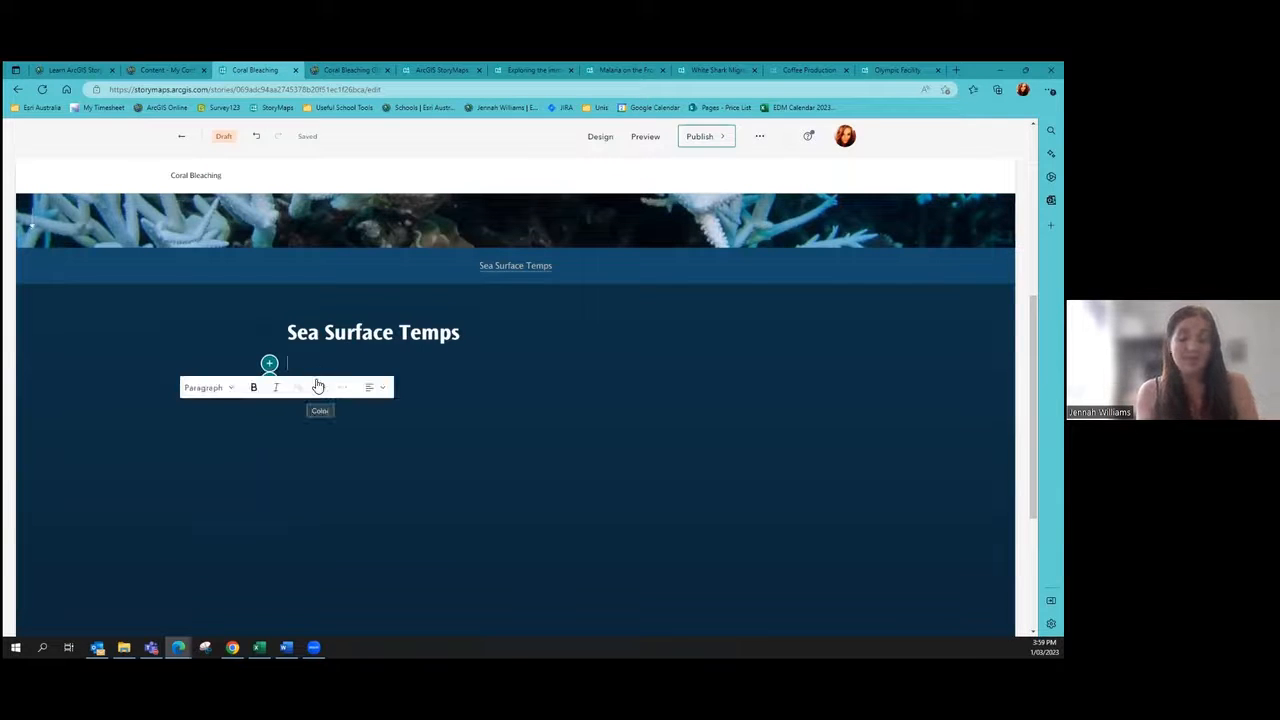
{"action": "type", "text": "T"}
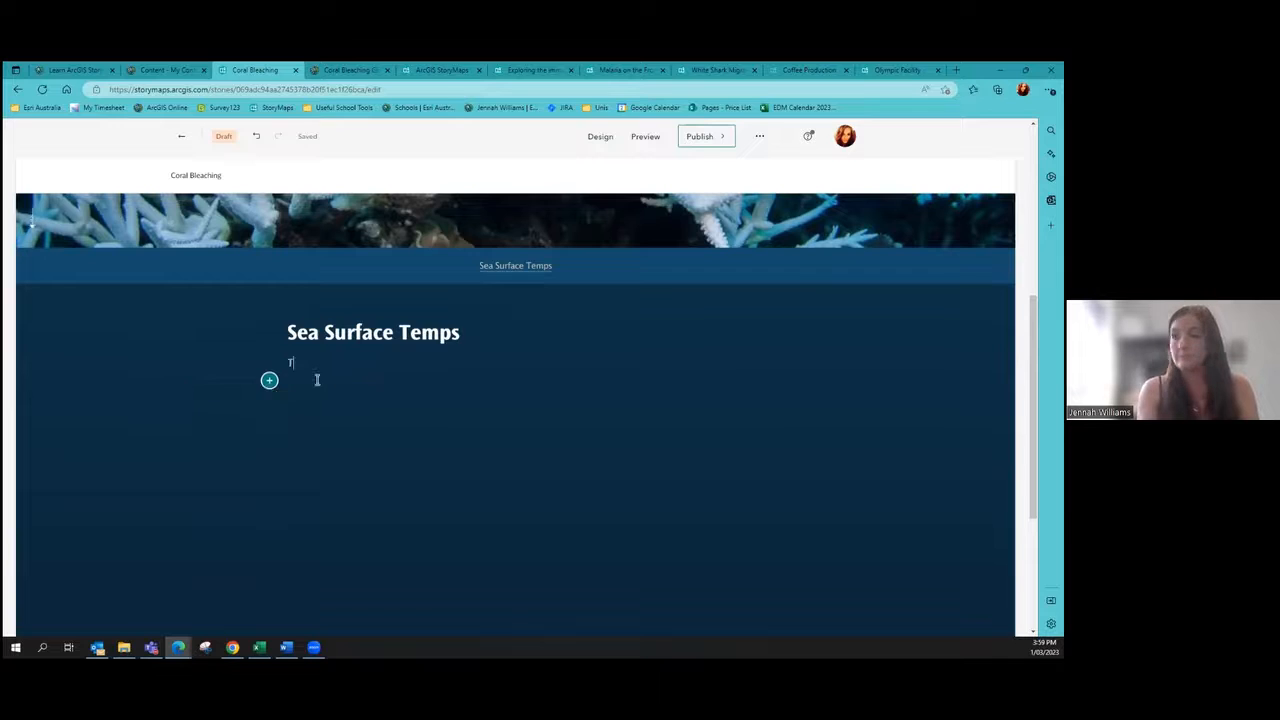
{"action": "type", "text": "he sea ha"}
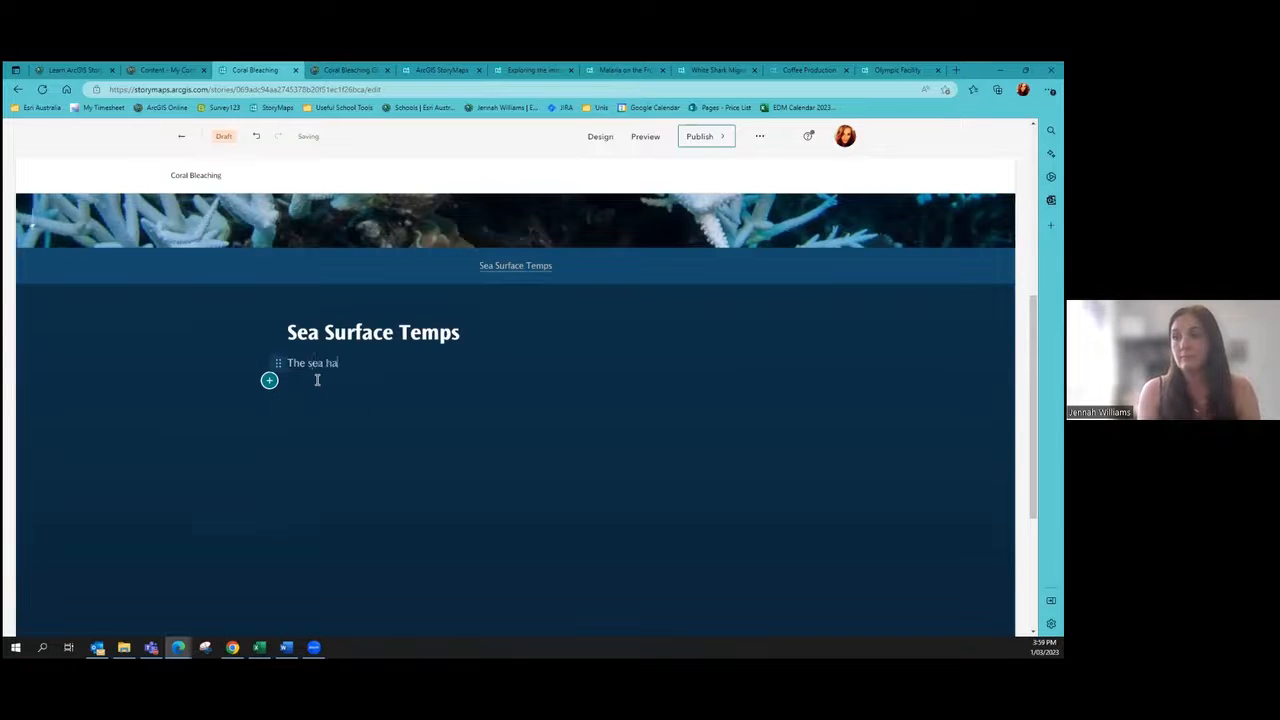
{"action": "type", "text": "s beg"}
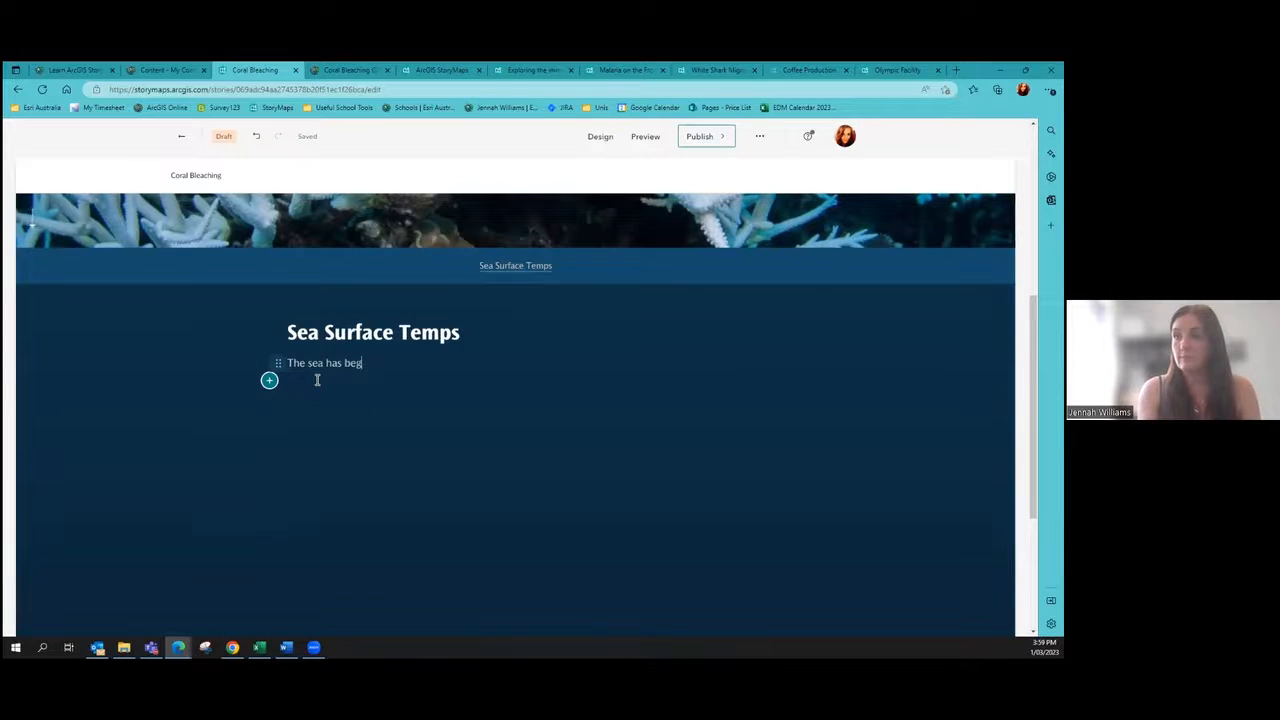
{"action": "type", "text": "un to warm......"}
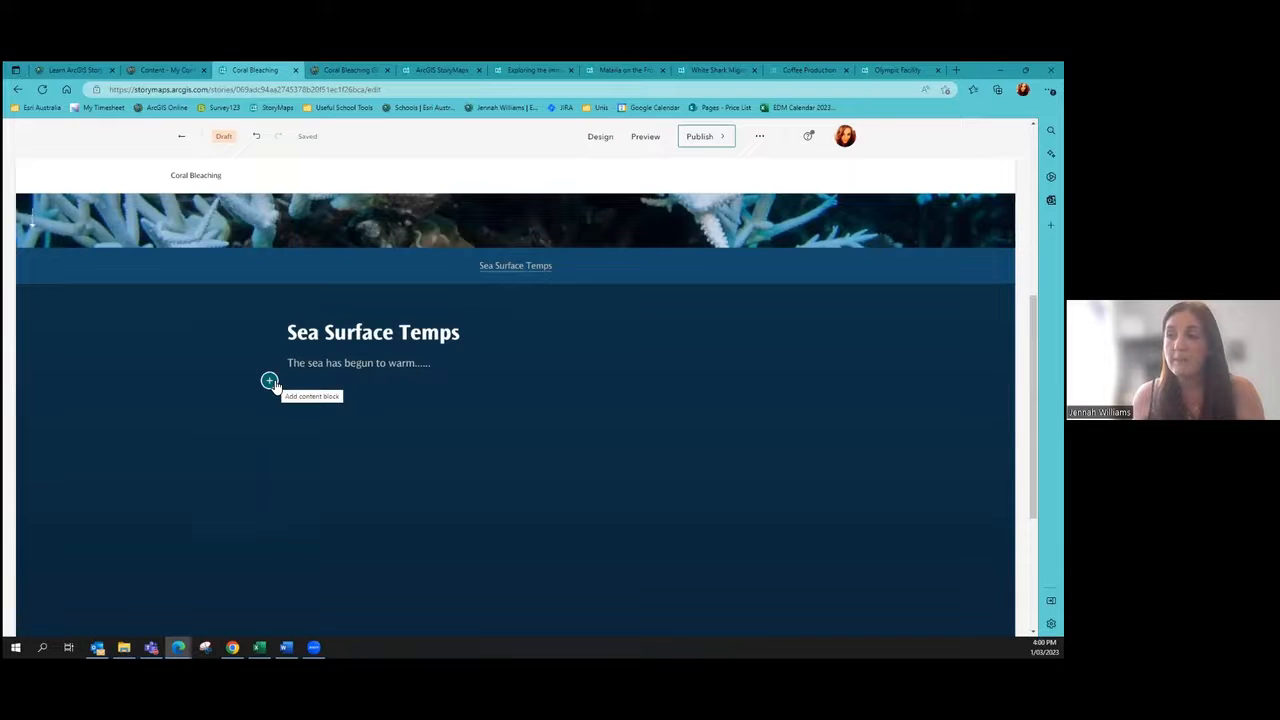
{"action": "left_click", "coordinate": [270, 382]}
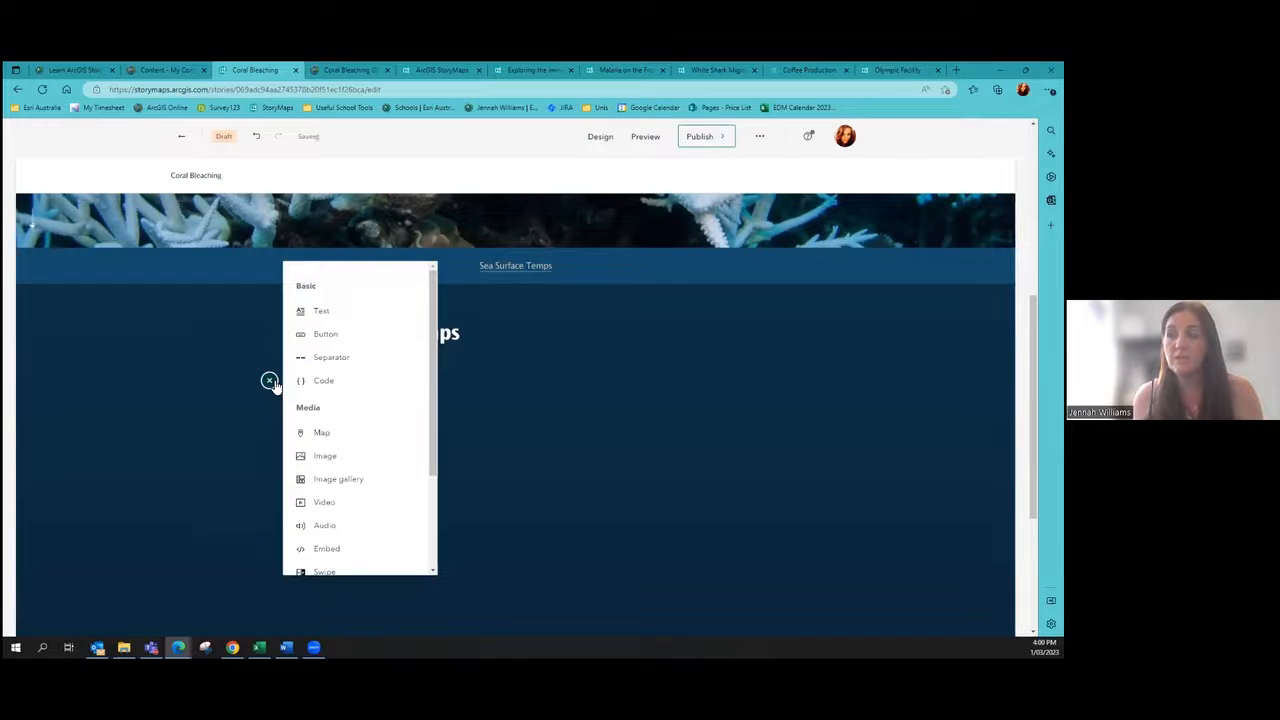
Step: Start an Image block using the Link option, then open a new browser tab
{"action": "left_click", "coordinate": [350, 457]}
{"action": "left_click", "coordinate": [383, 292]}
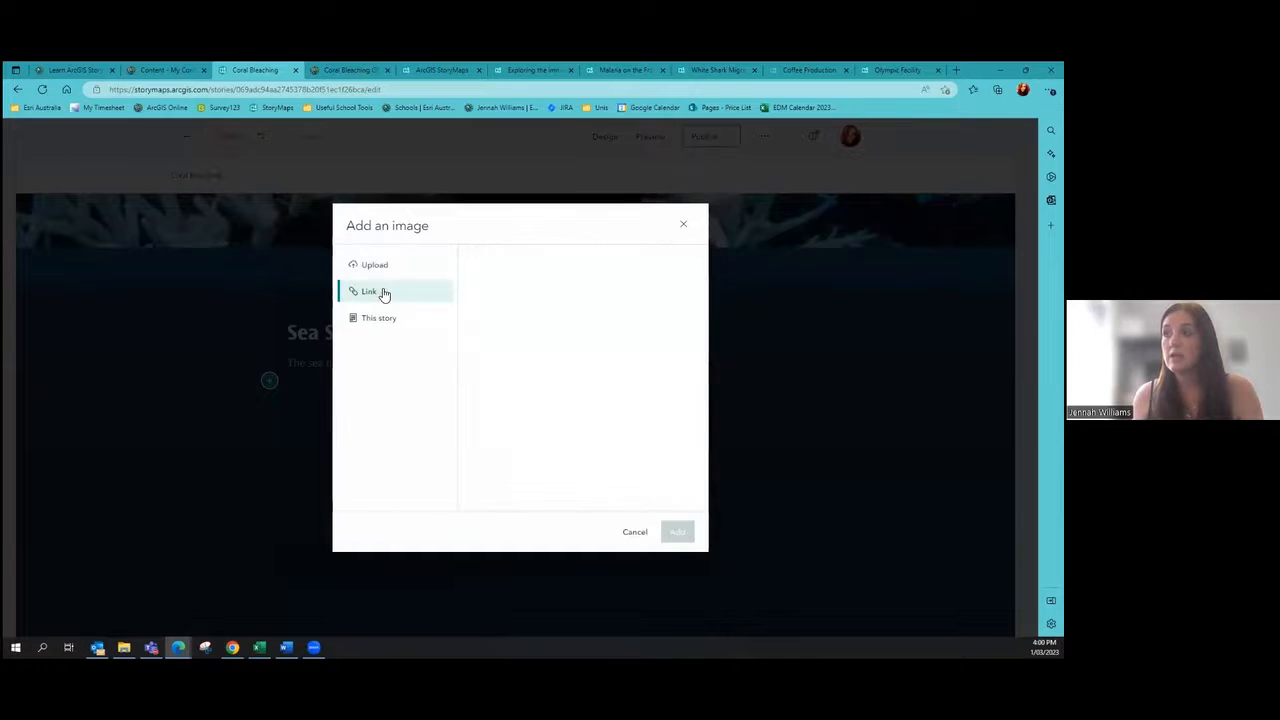
{"action": "key", "text": "ctrl+t"}
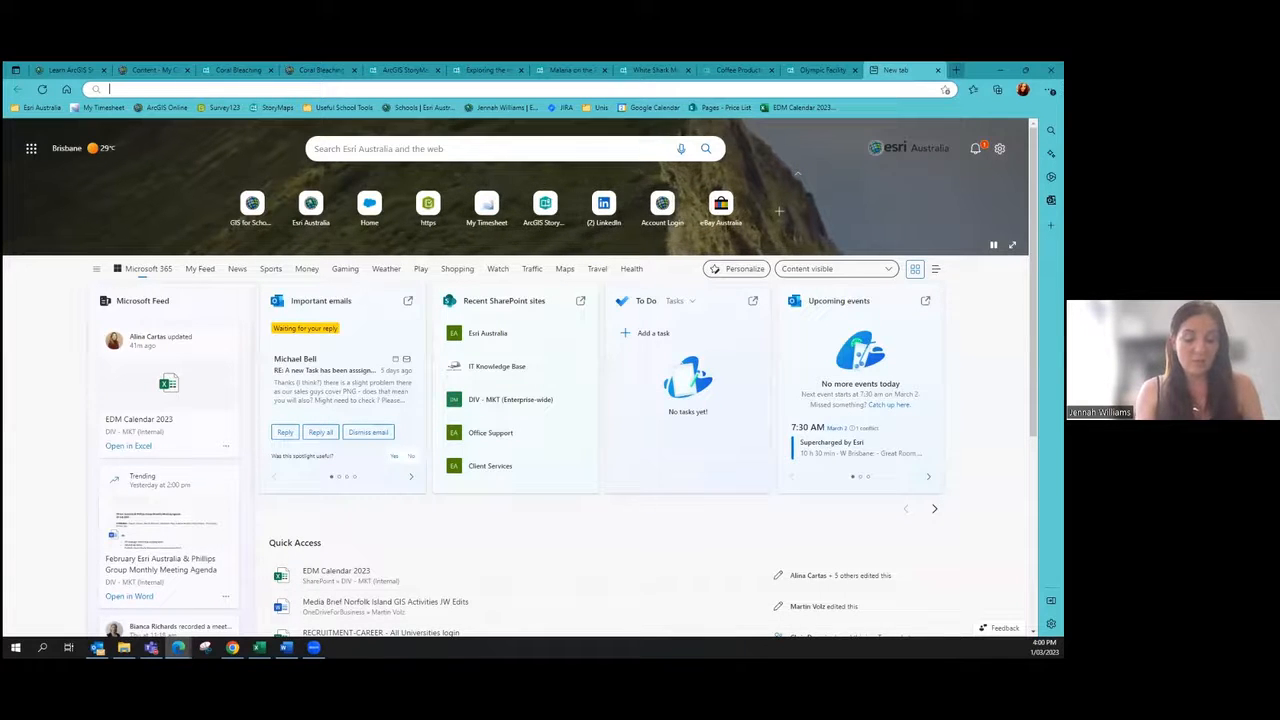
Step: Search Bing Images for 'effects of climate change ocean' and copy the breaking wave image's link
{"action": "type", "text": "effec"}
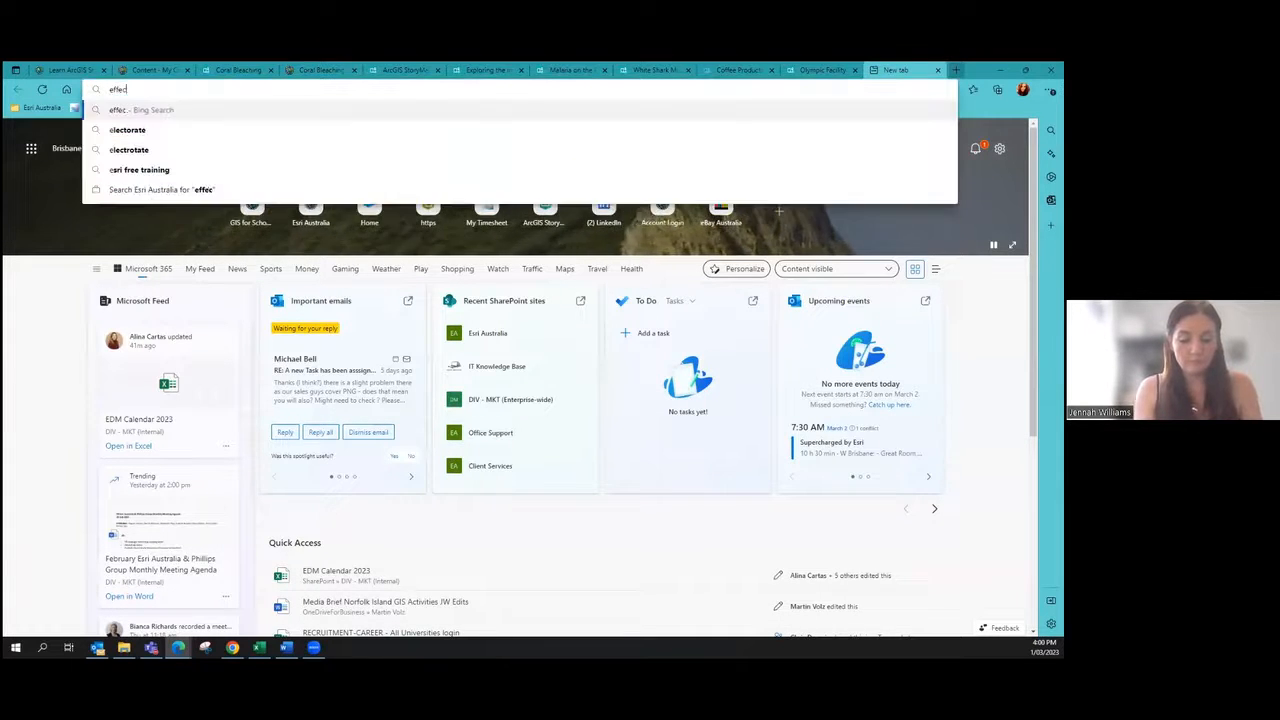
{"action": "type", "text": "ts of climate change"}
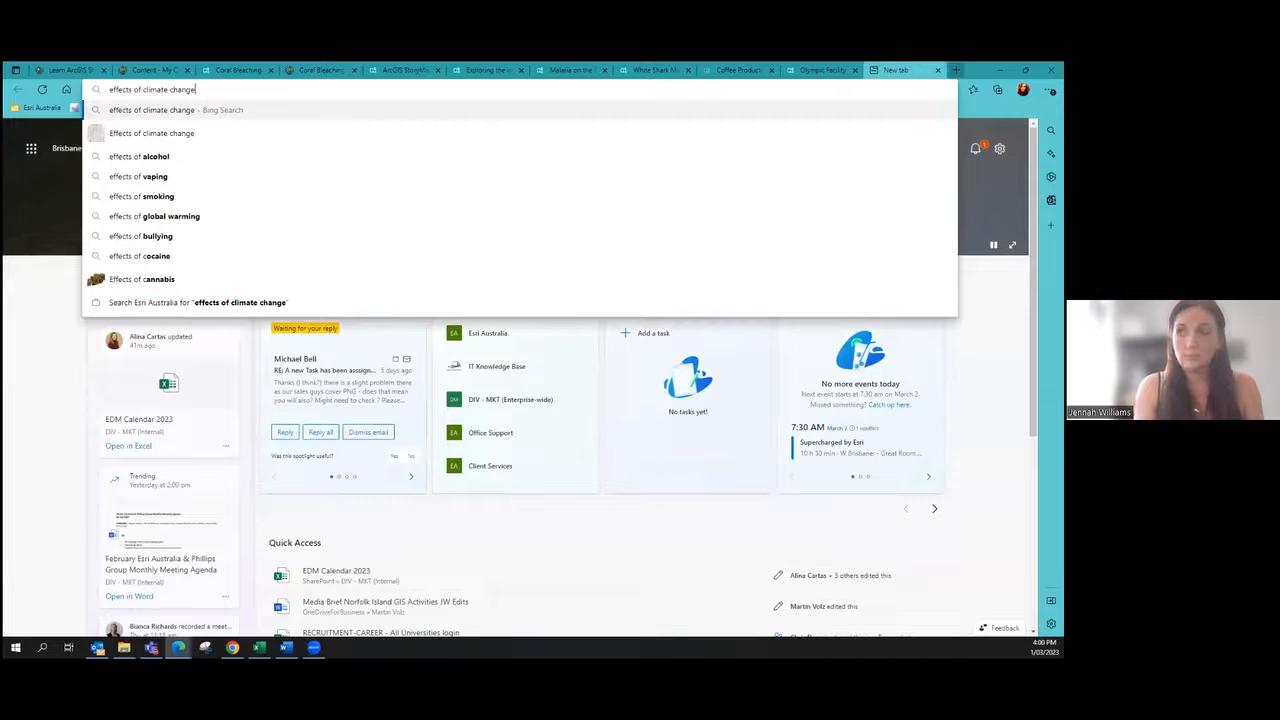
{"action": "key", "text": "Return"}
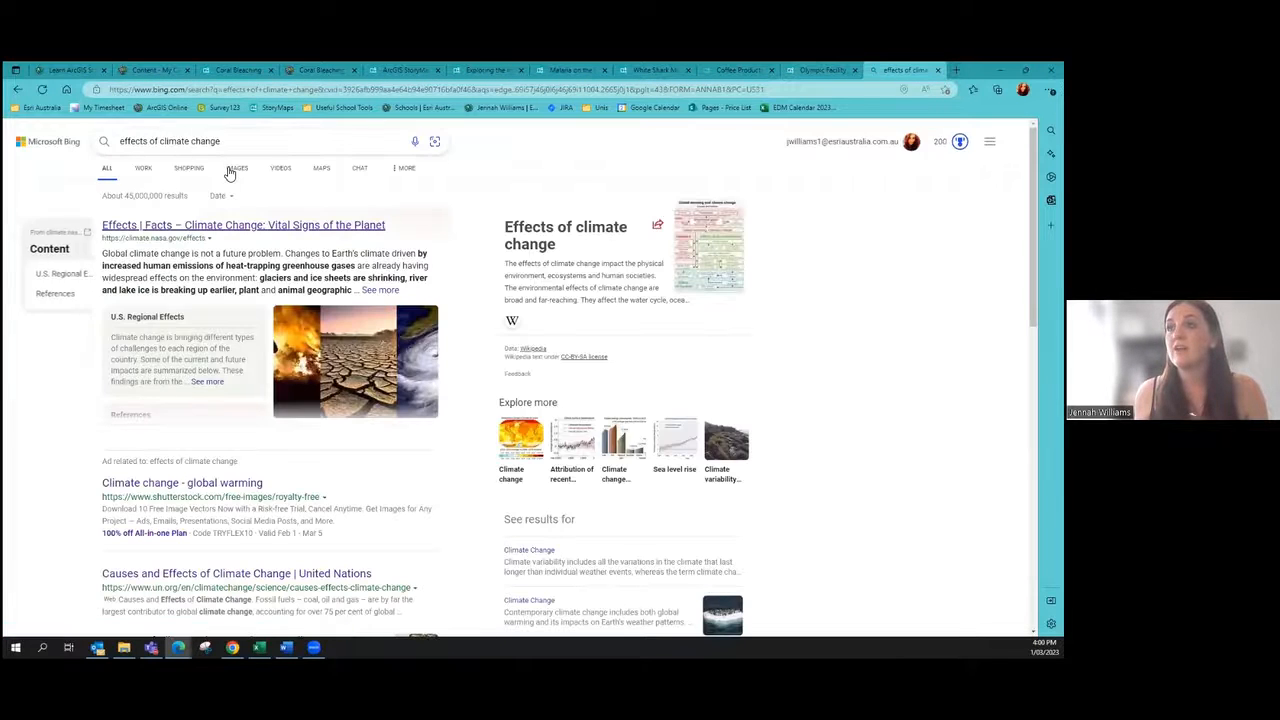
{"action": "left_click", "coordinate": [236, 168]}
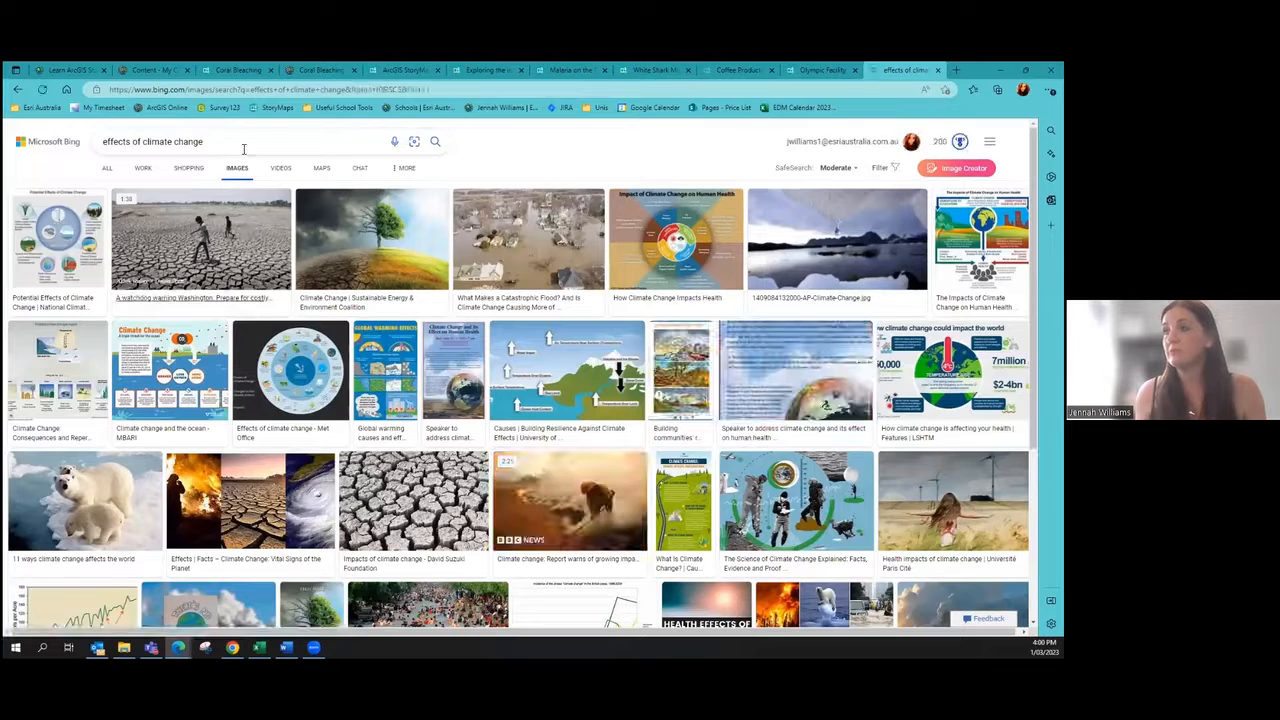
{"action": "left_click", "coordinate": [243, 149]}
{"action": "type", "text": "ocean"}
{"action": "key", "text": "Return"}
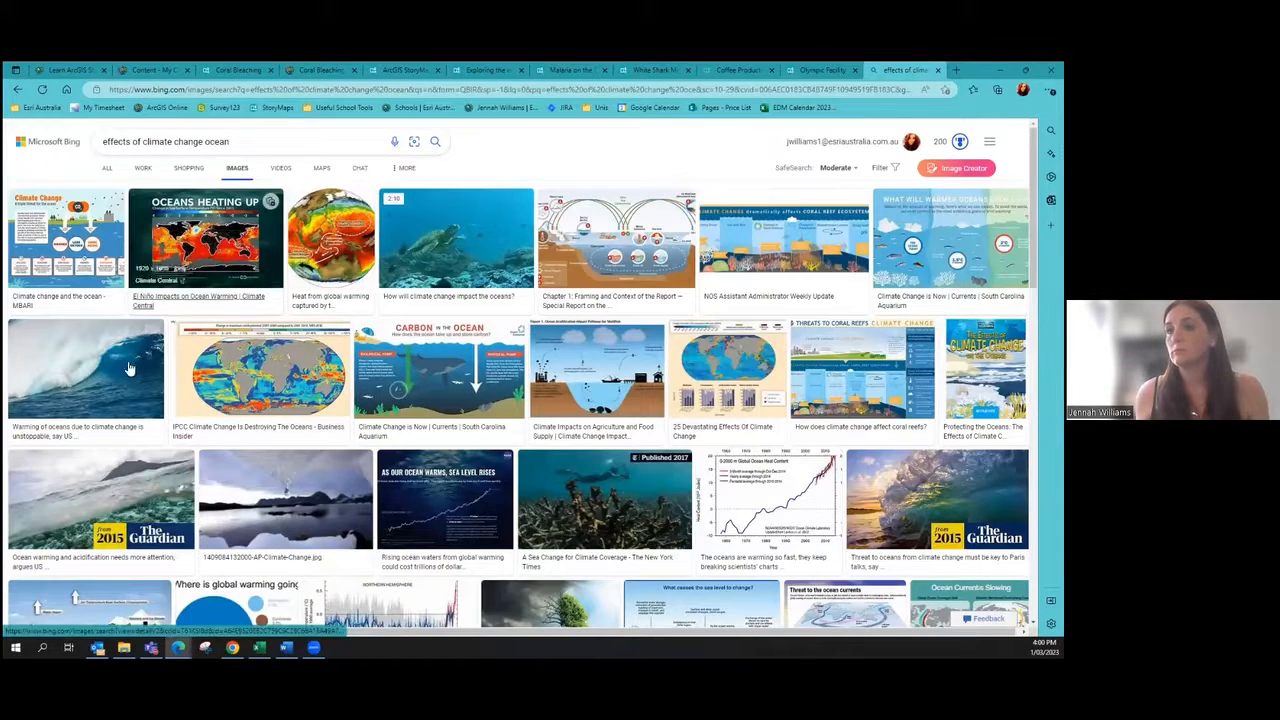
{"action": "left_click", "coordinate": [118, 369]}
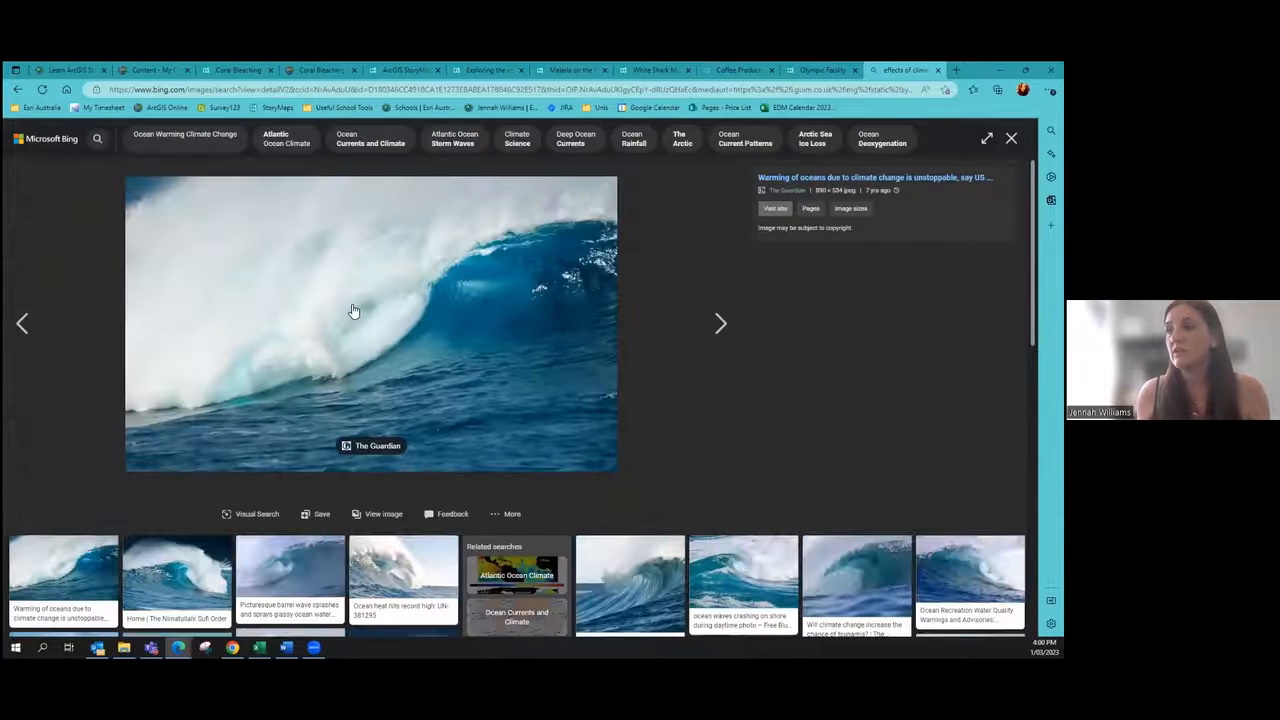
{"action": "left_click", "coordinate": [94, 572]}
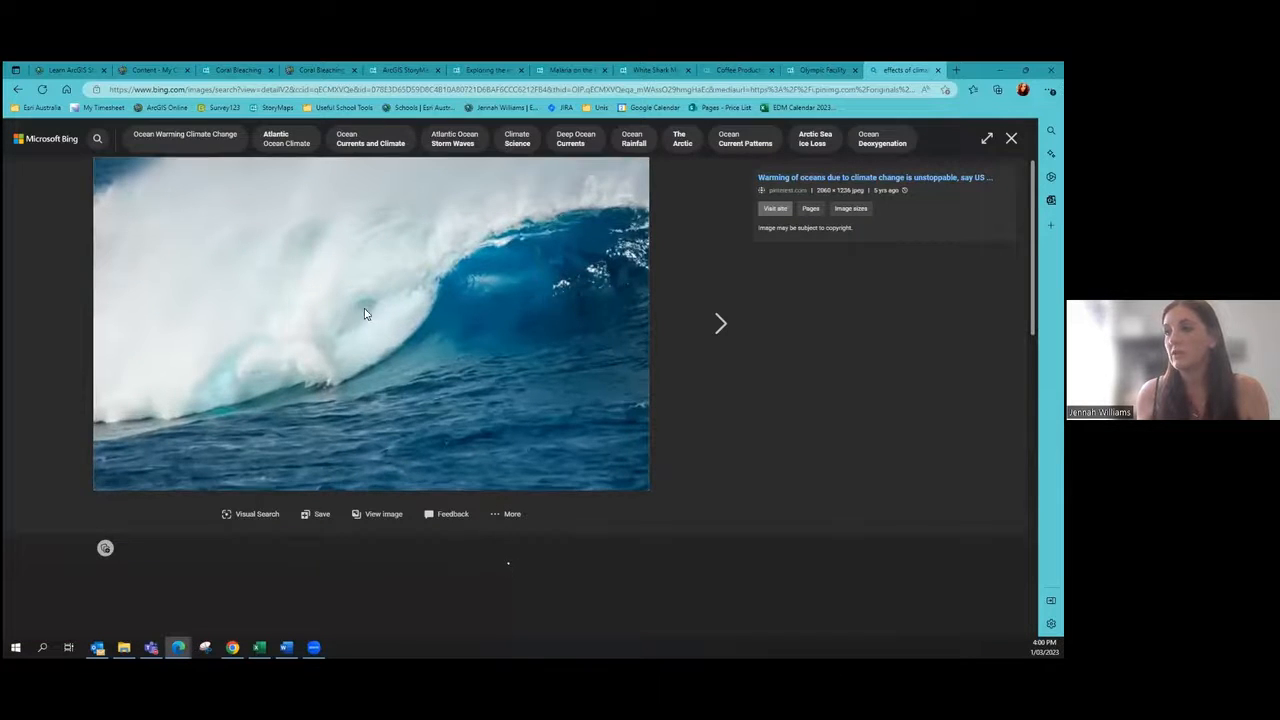
{"action": "right_click", "coordinate": [367, 309]}
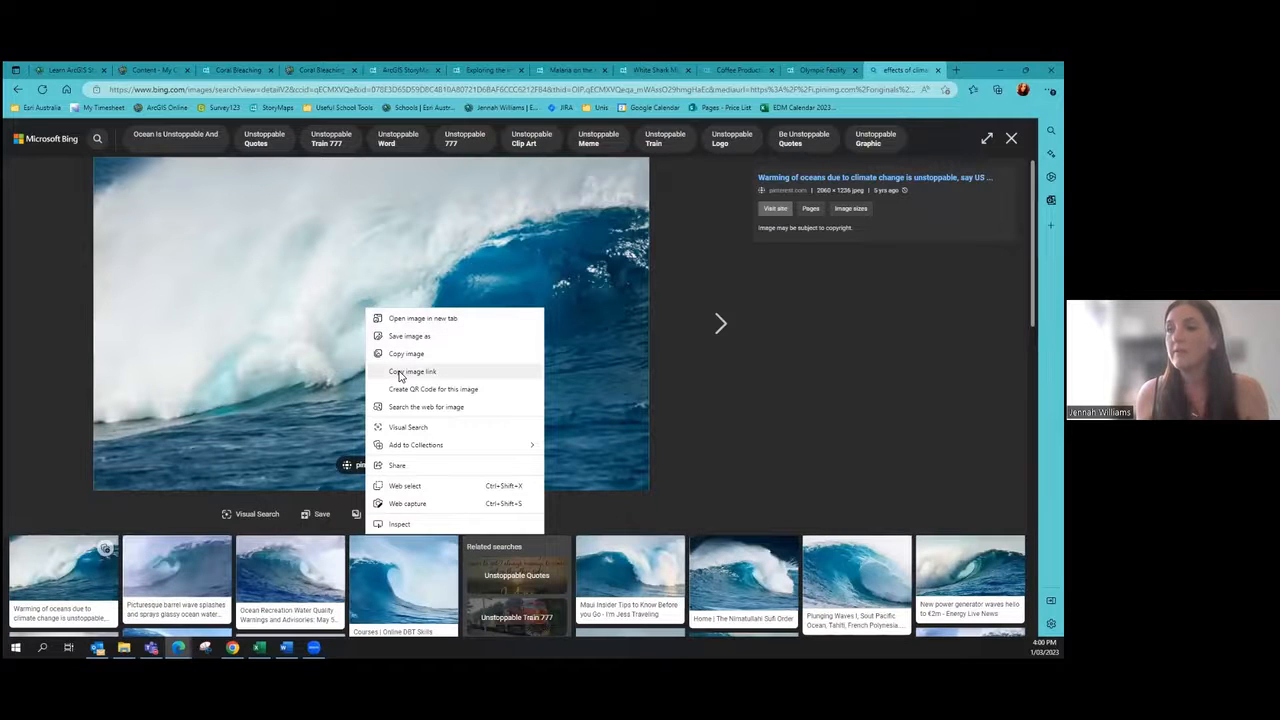
{"action": "left_click", "coordinate": [399, 376]}
Step: Paste the wave image link into the story's Link field and add the image
{"action": "left_click", "coordinate": [238, 70]}
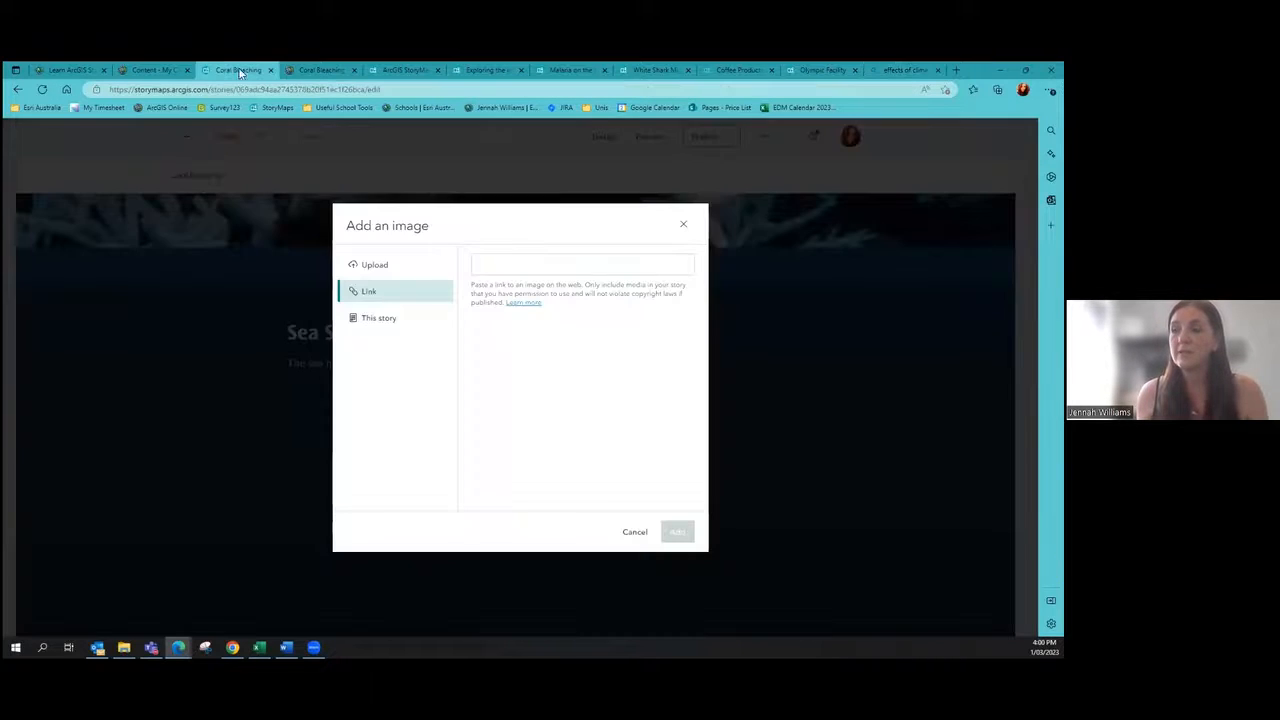
{"action": "left_click", "coordinate": [503, 266]}
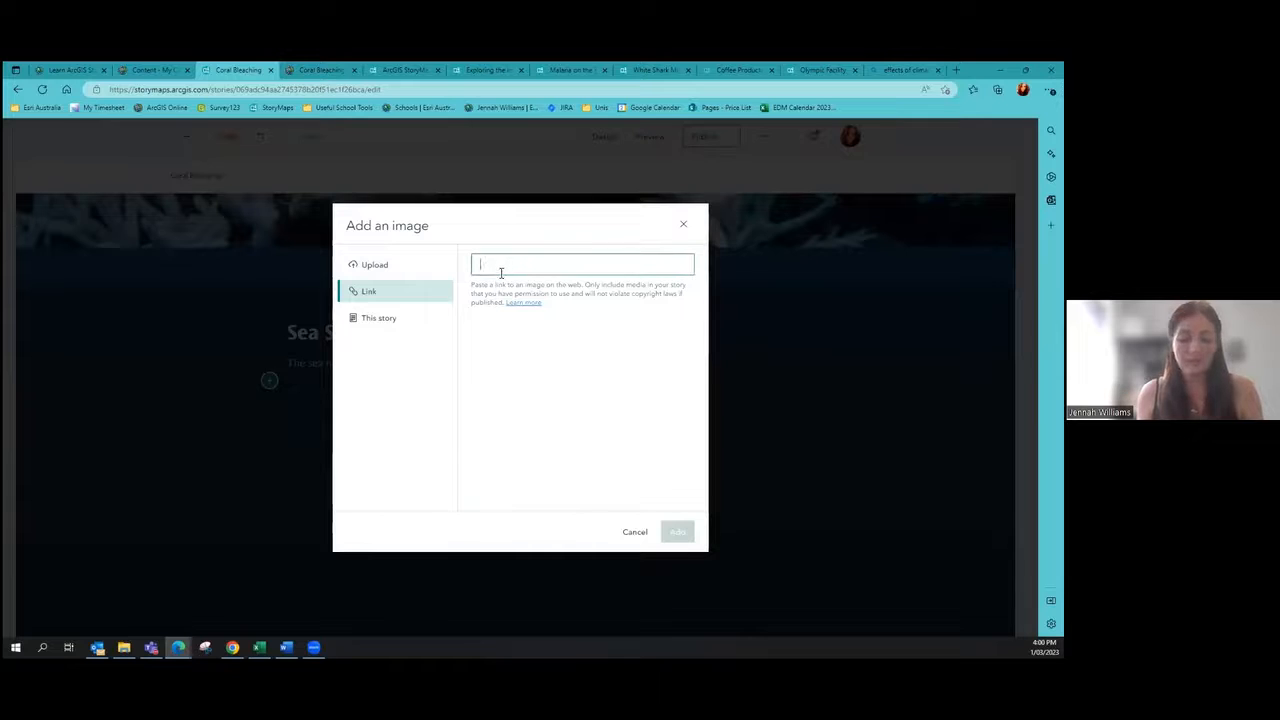
{"action": "key", "text": "ctrl+v"}
{"action": "left_click", "coordinate": [650, 529]}
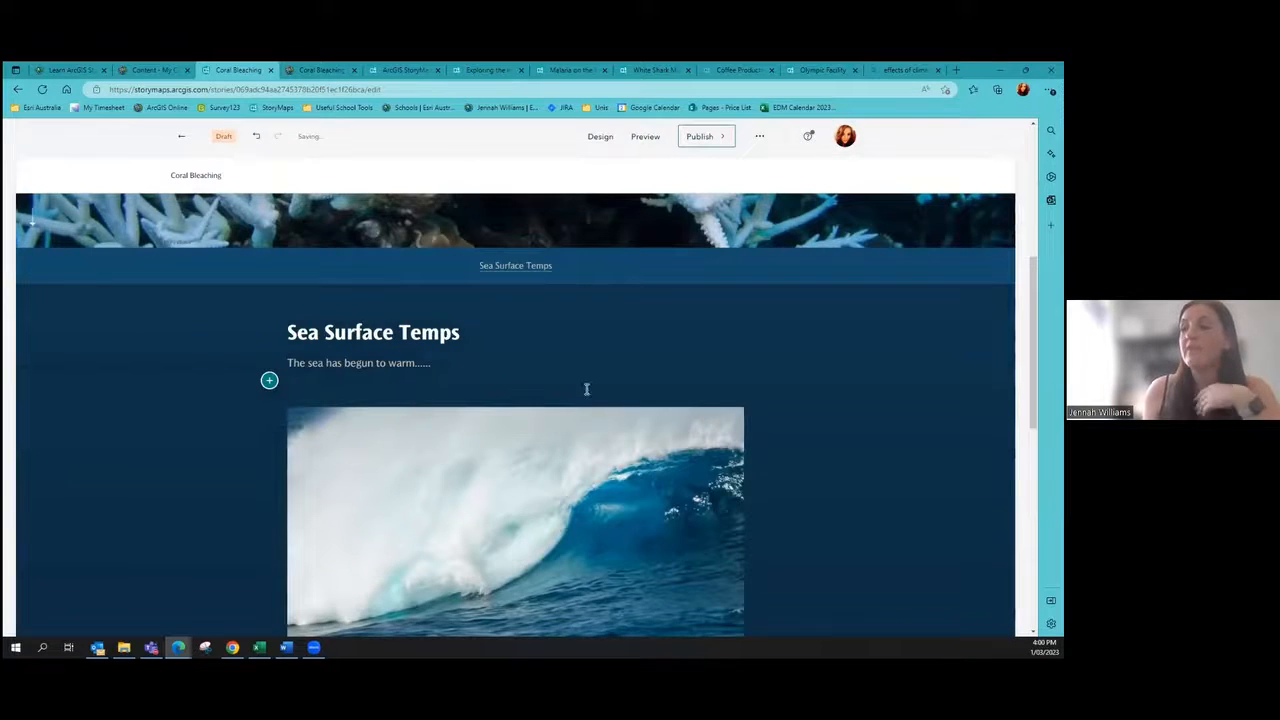
{"action": "scroll", "coordinate": [575, 400], "scroll_direction": "down", "scroll_amount": 2}
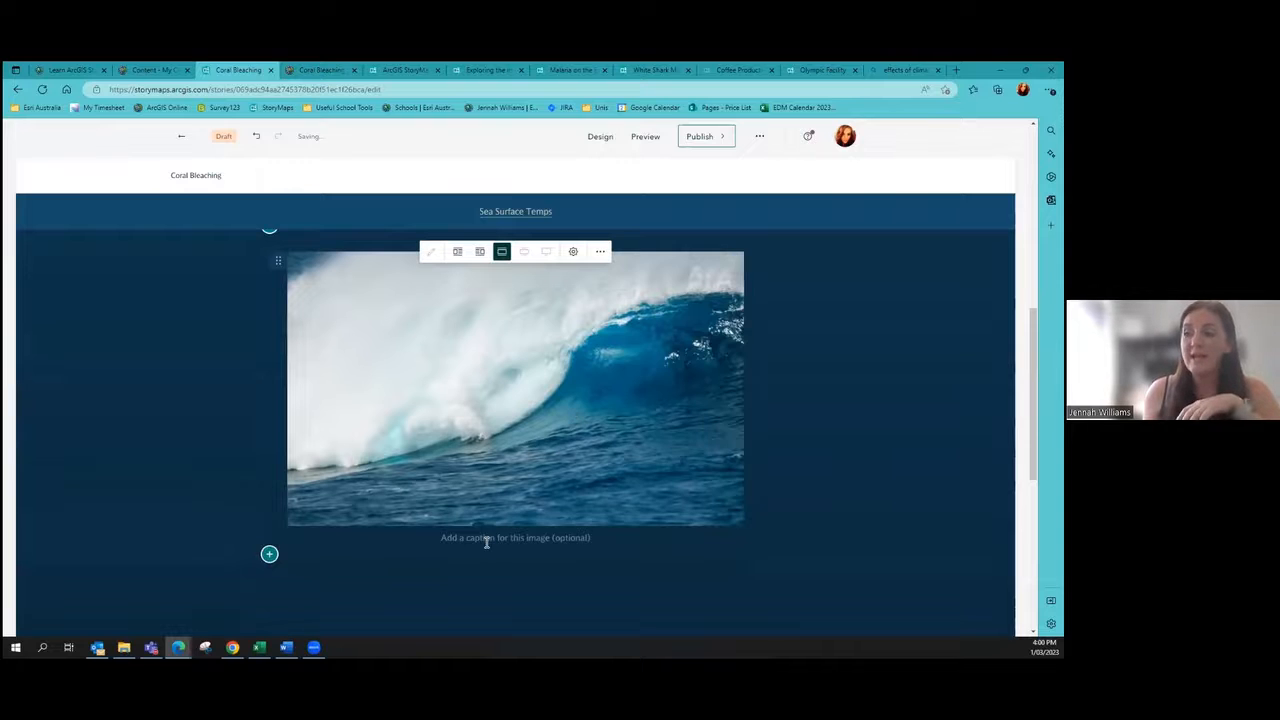
Step: Try the wave image's float-left, full-column, float-right and large centred layouts
{"action": "scroll", "coordinate": [543, 537], "scroll_direction": "up", "scroll_amount": 2}
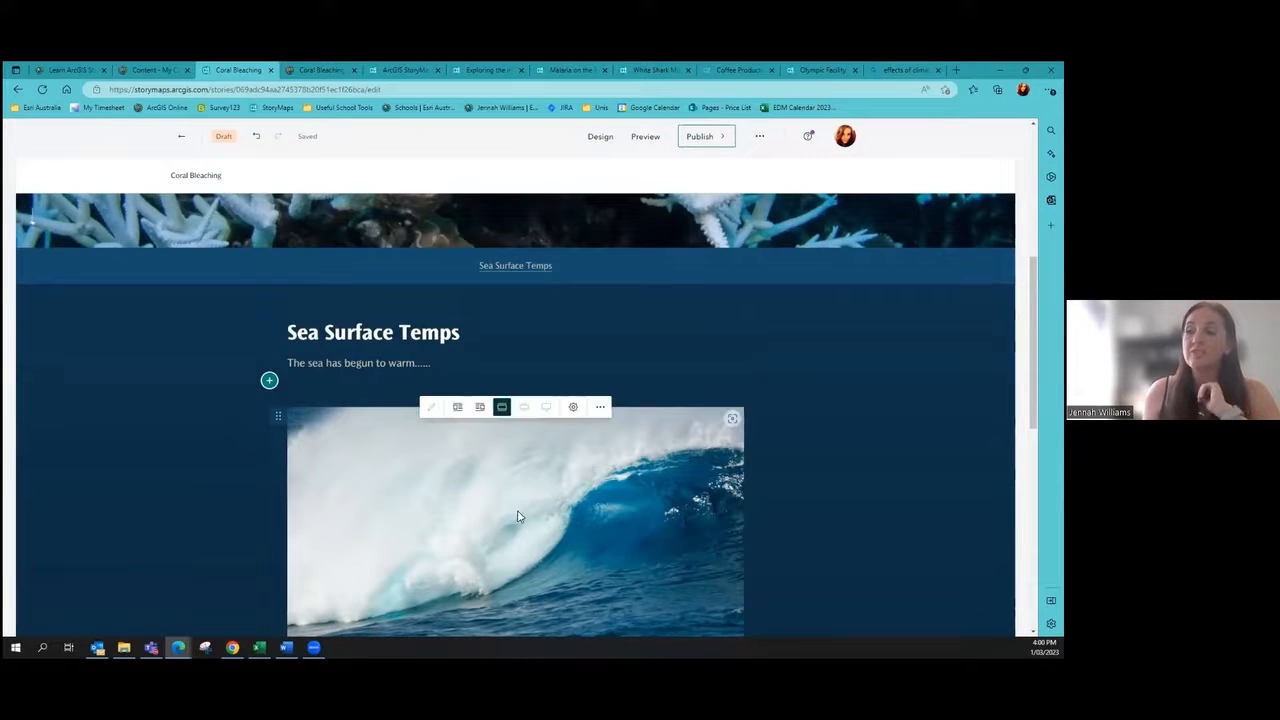
{"action": "left_click", "coordinate": [457, 407]}
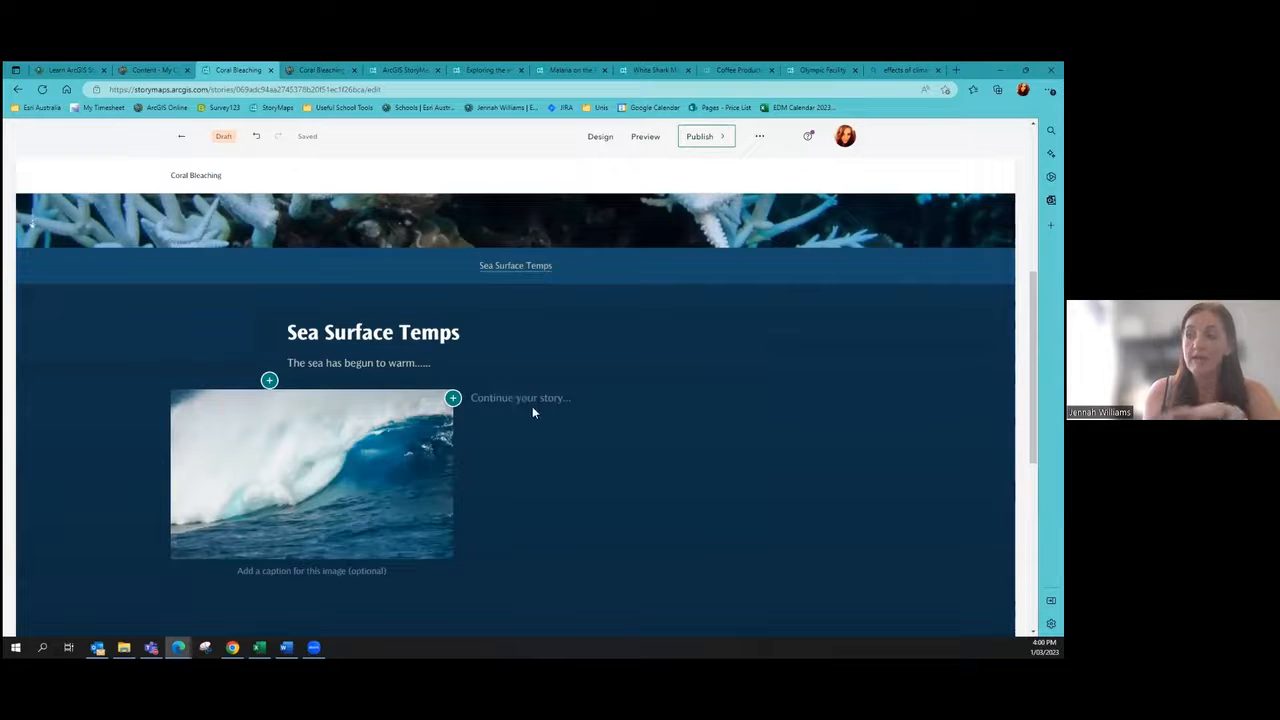
{"action": "type", "text": "hell"}
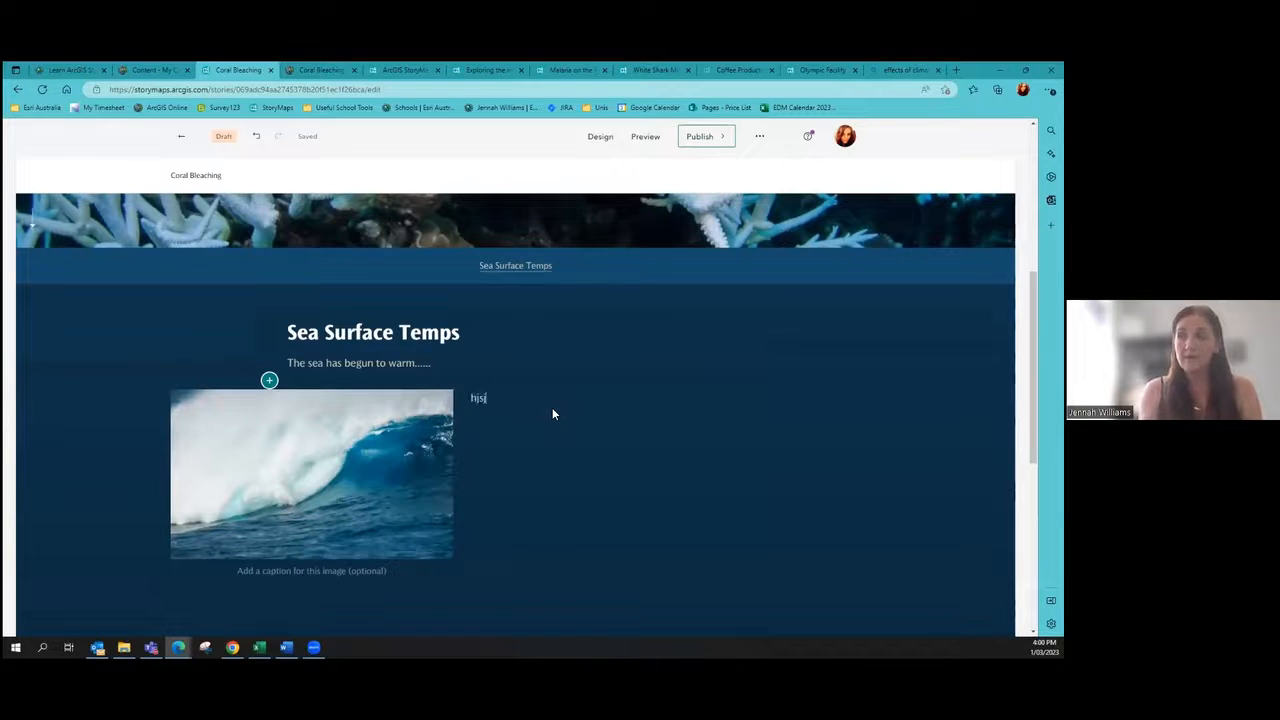
{"action": "key", "text": "BackSpace"}
{"action": "key", "text": "BackSpace"}
{"action": "key", "text": "BackSpace"}
{"action": "key", "text": "BackSpace"}
{"action": "left_click", "coordinate": [445, 470]}
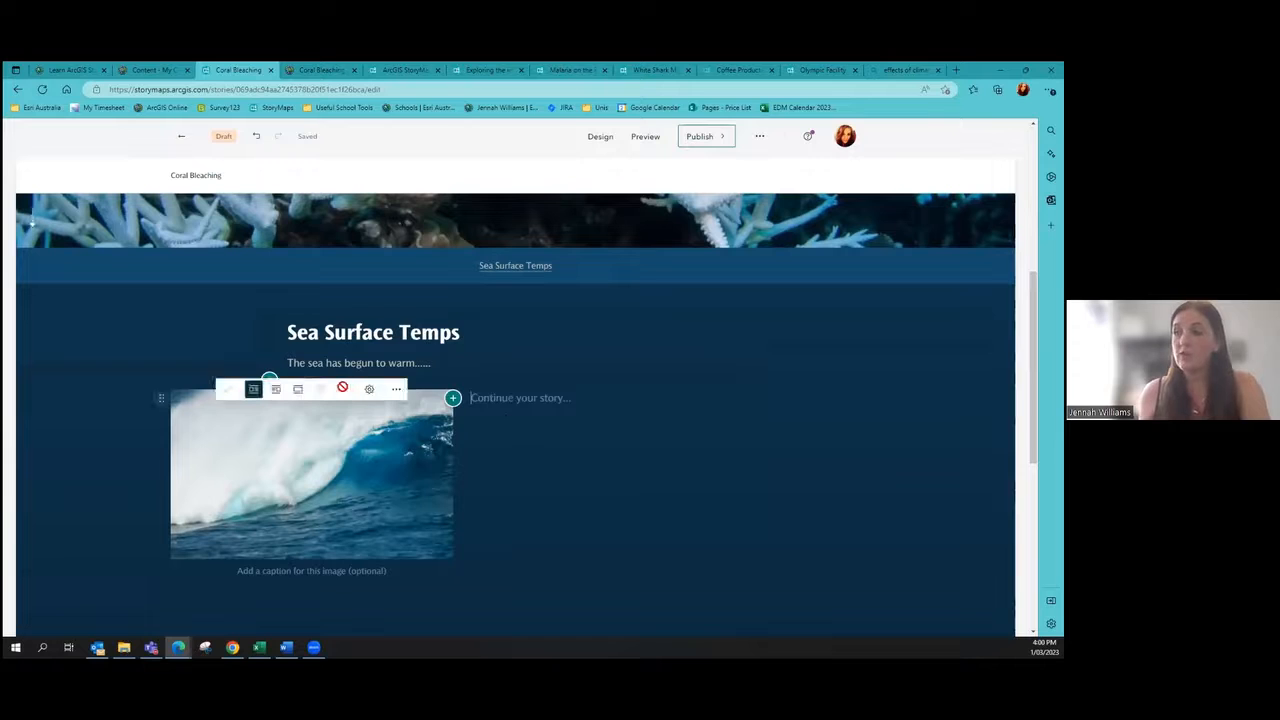
{"action": "left_click", "coordinate": [299, 388]}
{"action": "scroll", "coordinate": [301, 394], "scroll_direction": "down", "scroll_amount": 1}
{"action": "left_click", "coordinate": [478, 330]}
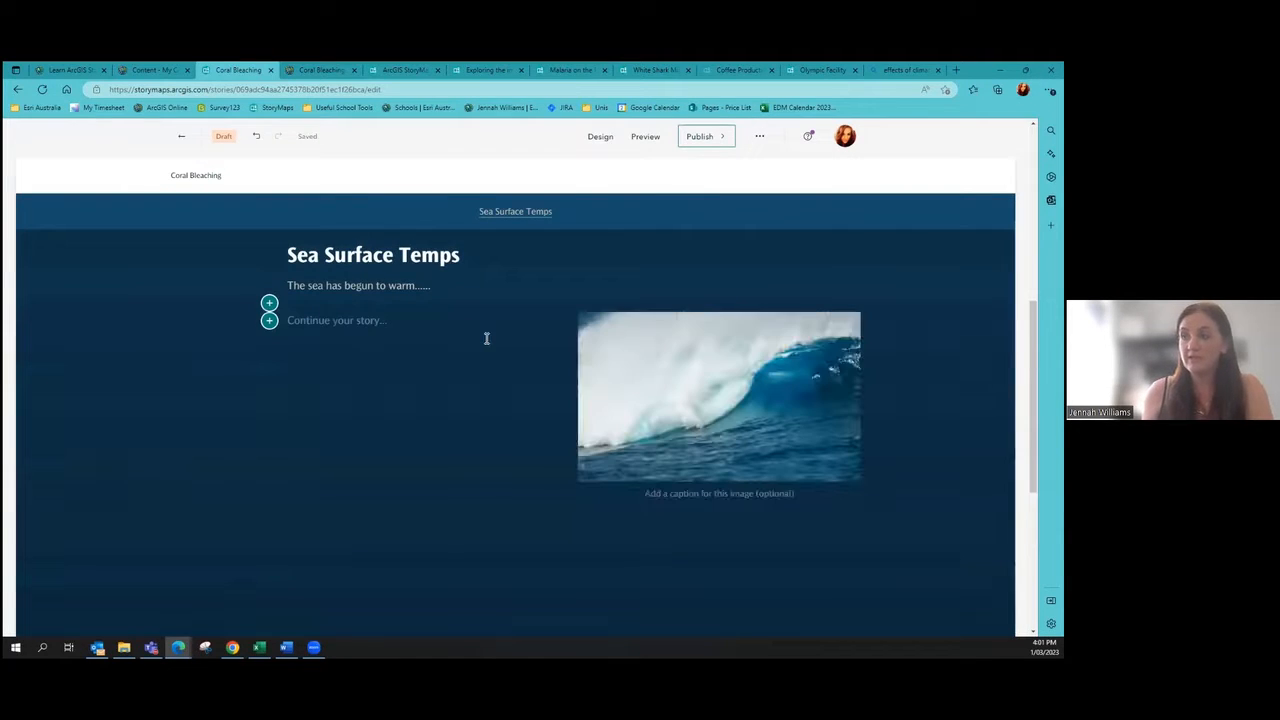
{"action": "left_click", "coordinate": [551, 343]}
{"action": "left_click", "coordinate": [655, 311]}
{"action": "left_click", "coordinate": [577, 349]}
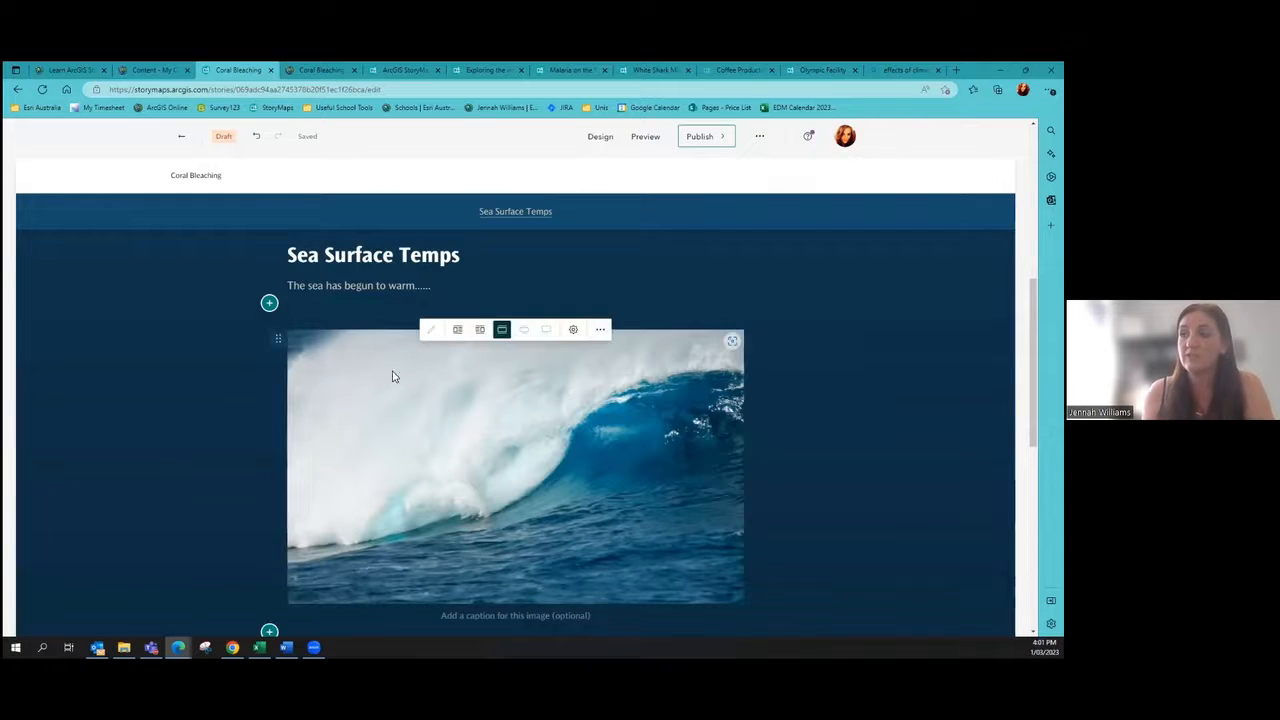
{"action": "left_click", "coordinate": [467, 328]}
{"action": "left_click", "coordinate": [674, 354]}
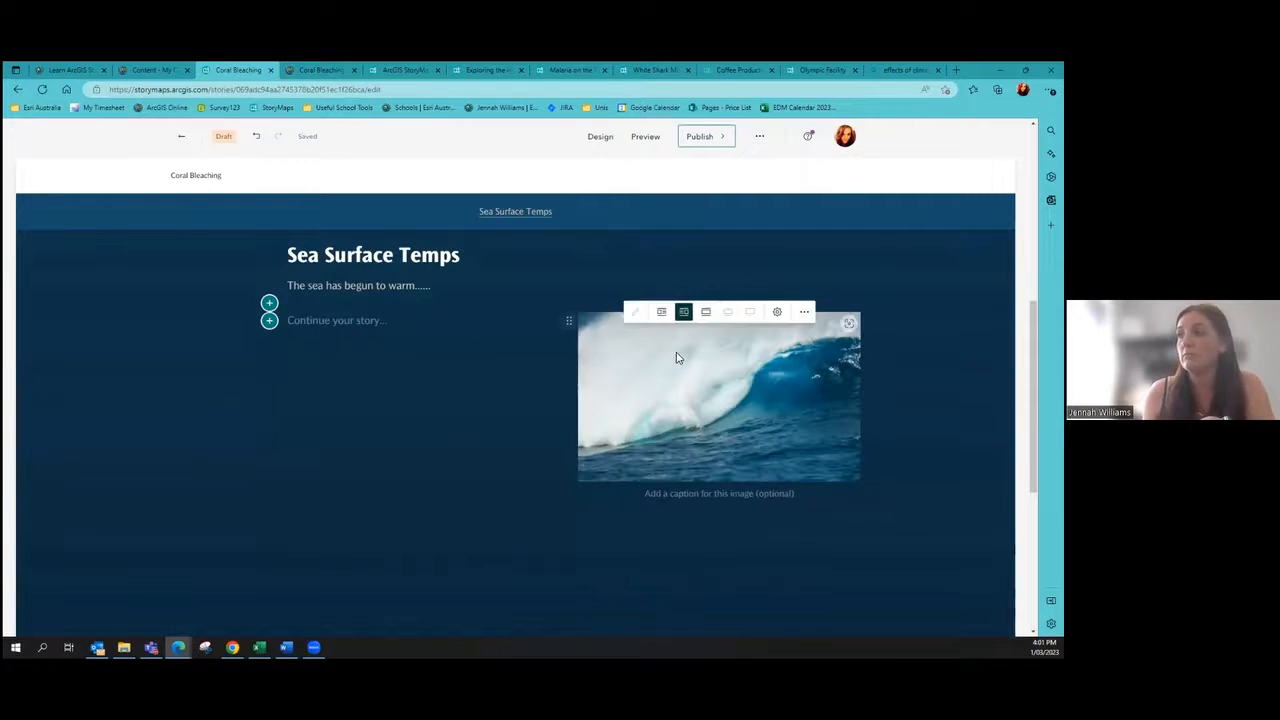
{"action": "left_click", "coordinate": [668, 314]}
Step: Move the sea-warming sentence beside the wave image and add empty paragraphs below it
{"action": "left_click_drag", "start_coordinate": [434, 285], "coordinate": [508, 304]}
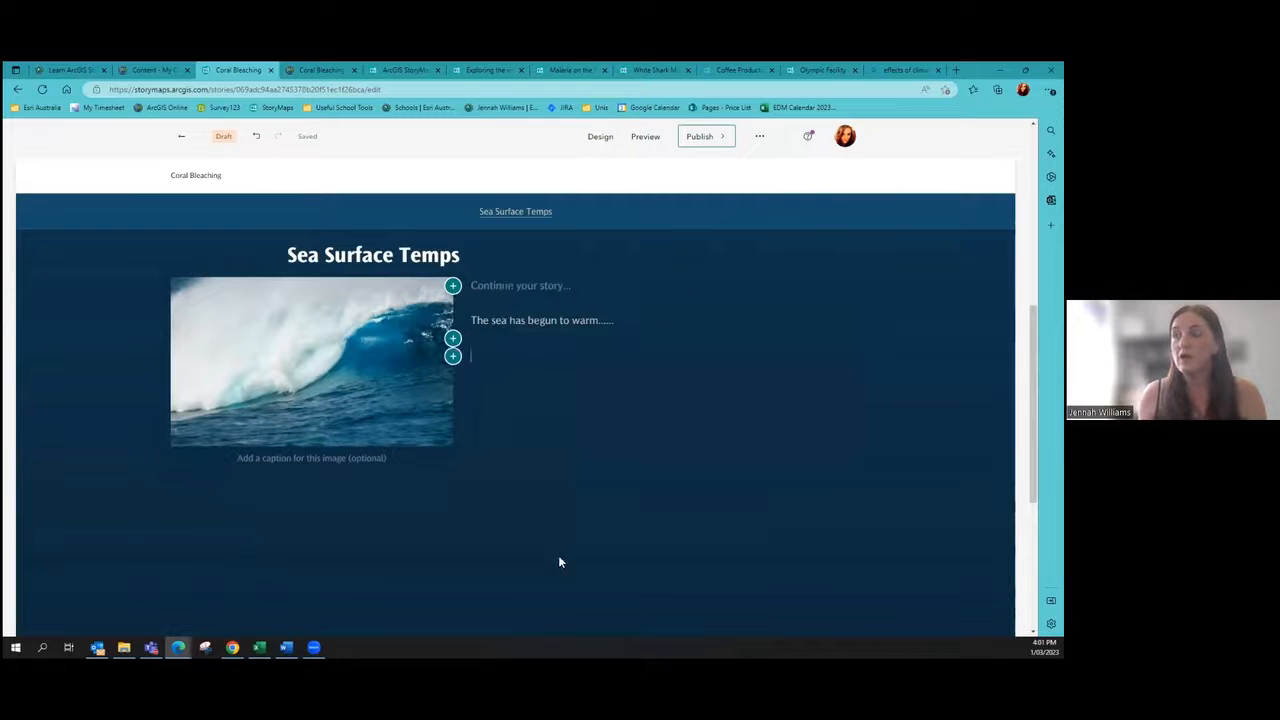
{"action": "mouse_move", "coordinate": [453, 338]}
{"action": "left_mouse_down"}
{"action": "mouse_move", "coordinate": [463, 315]}
{"action": "mouse_move", "coordinate": [463, 343]}
{"action": "mouse_move", "coordinate": [463, 288]}
{"action": "mouse_move", "coordinate": [463, 320]}
{"action": "left_mouse_up"}
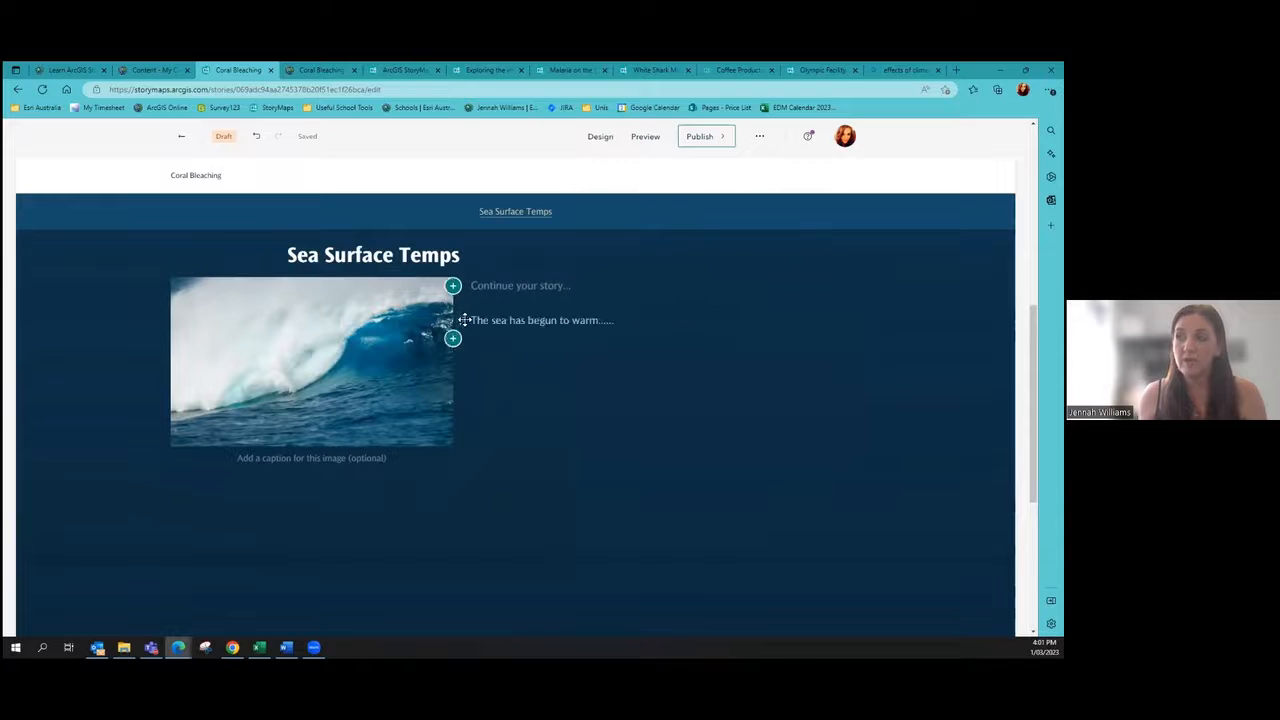
{"action": "left_click", "coordinate": [640, 411]}
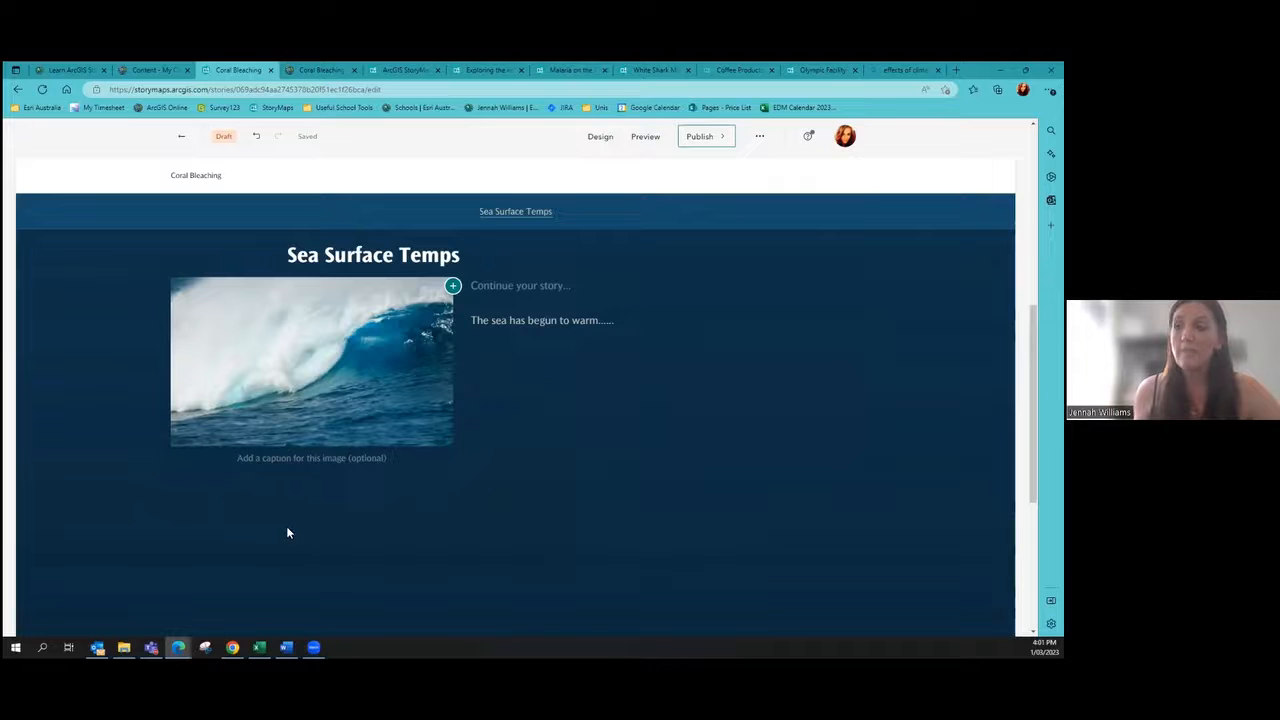
{"action": "left_click", "coordinate": [406, 505]}
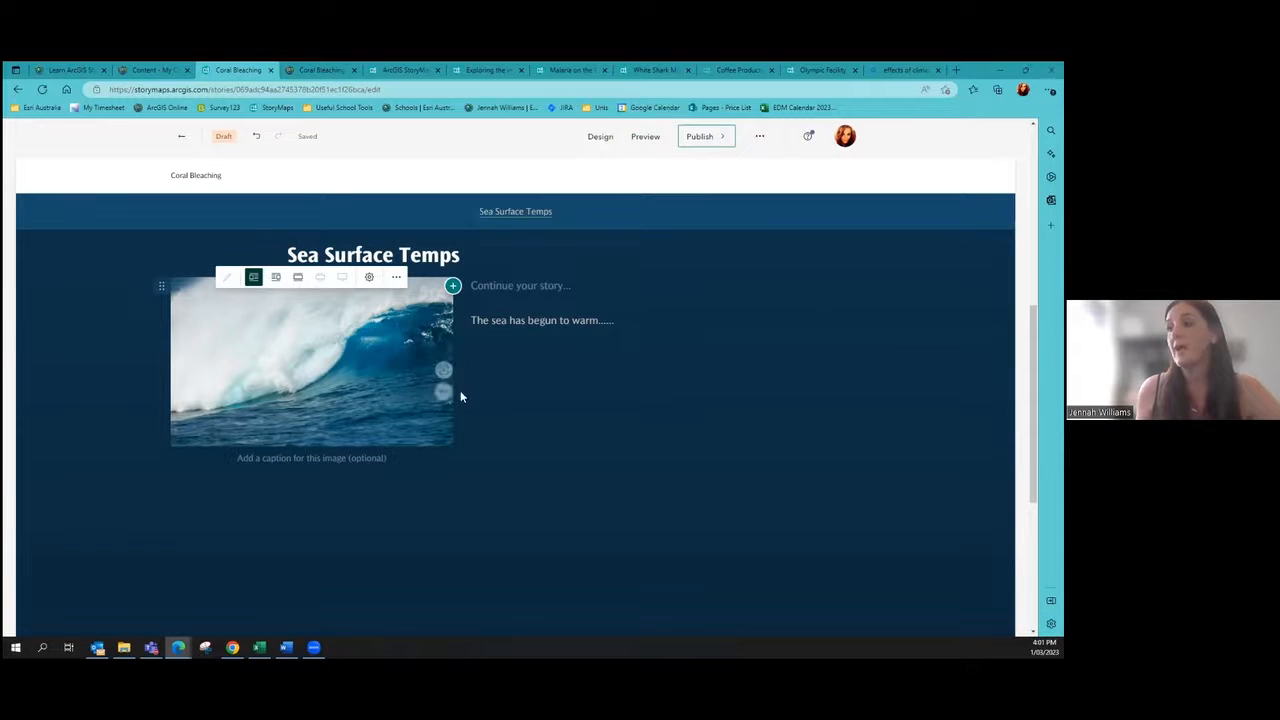
{"action": "left_click", "coordinate": [477, 437]}
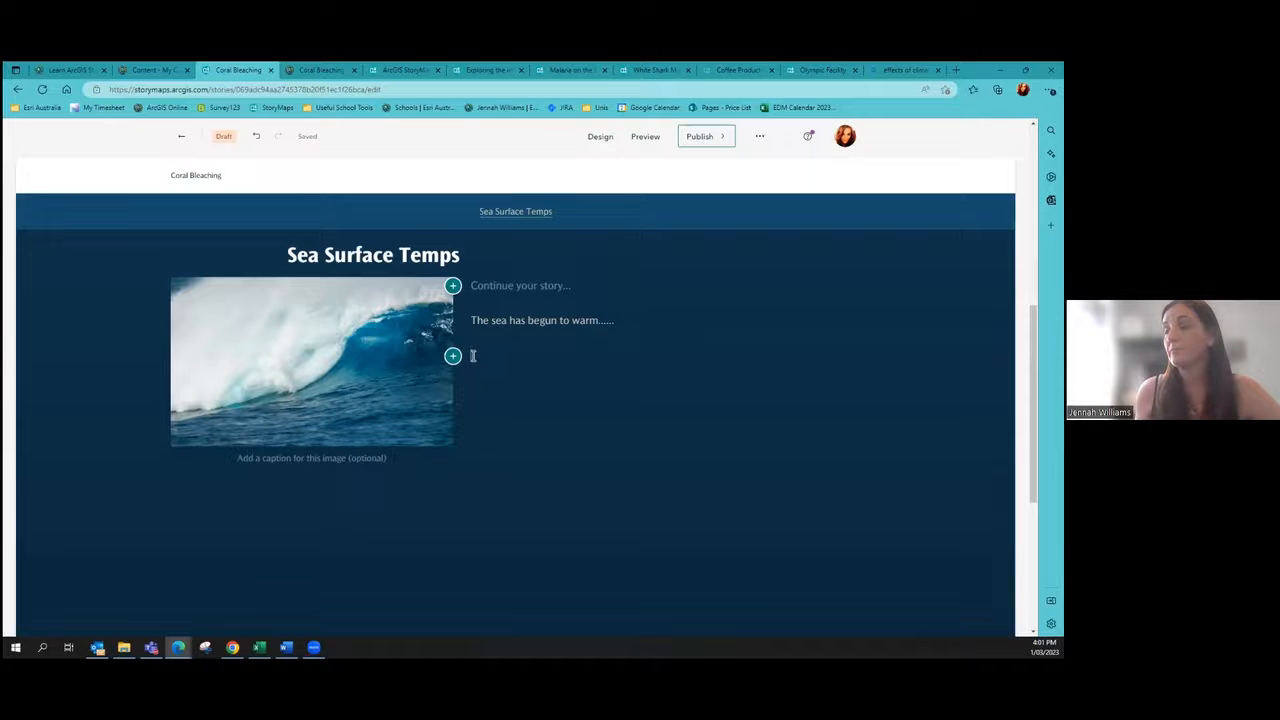
{"action": "scroll", "coordinate": [168, 500], "scroll_direction": "down", "scroll_amount": 2}
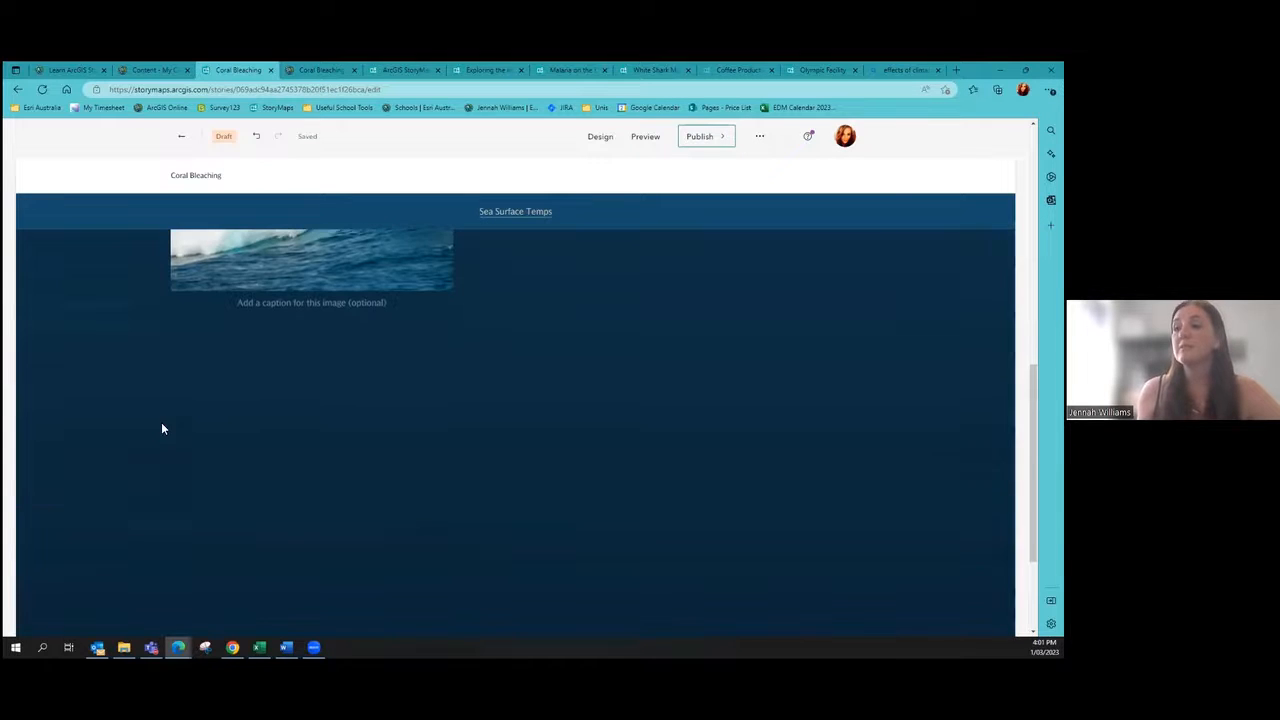
{"action": "scroll", "coordinate": [266, 398], "scroll_direction": "up", "scroll_amount": 3}
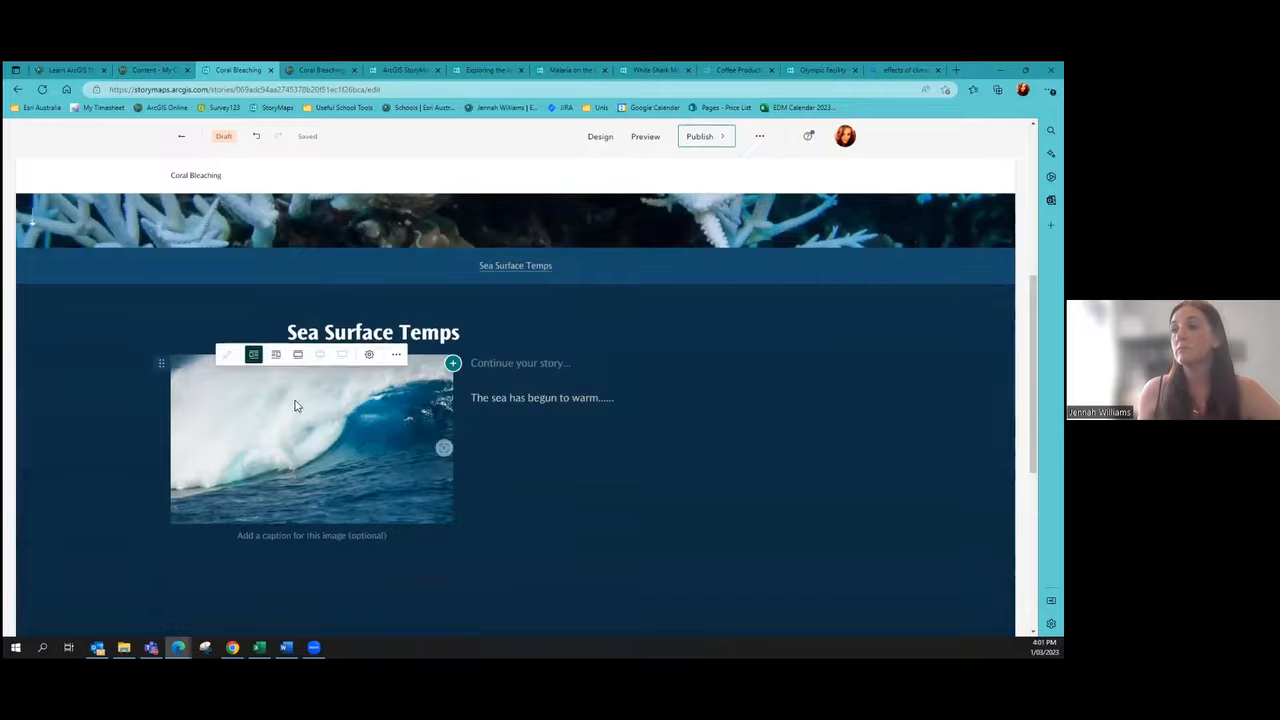
{"action": "scroll", "coordinate": [256, 343], "scroll_direction": "down", "scroll_amount": 1}
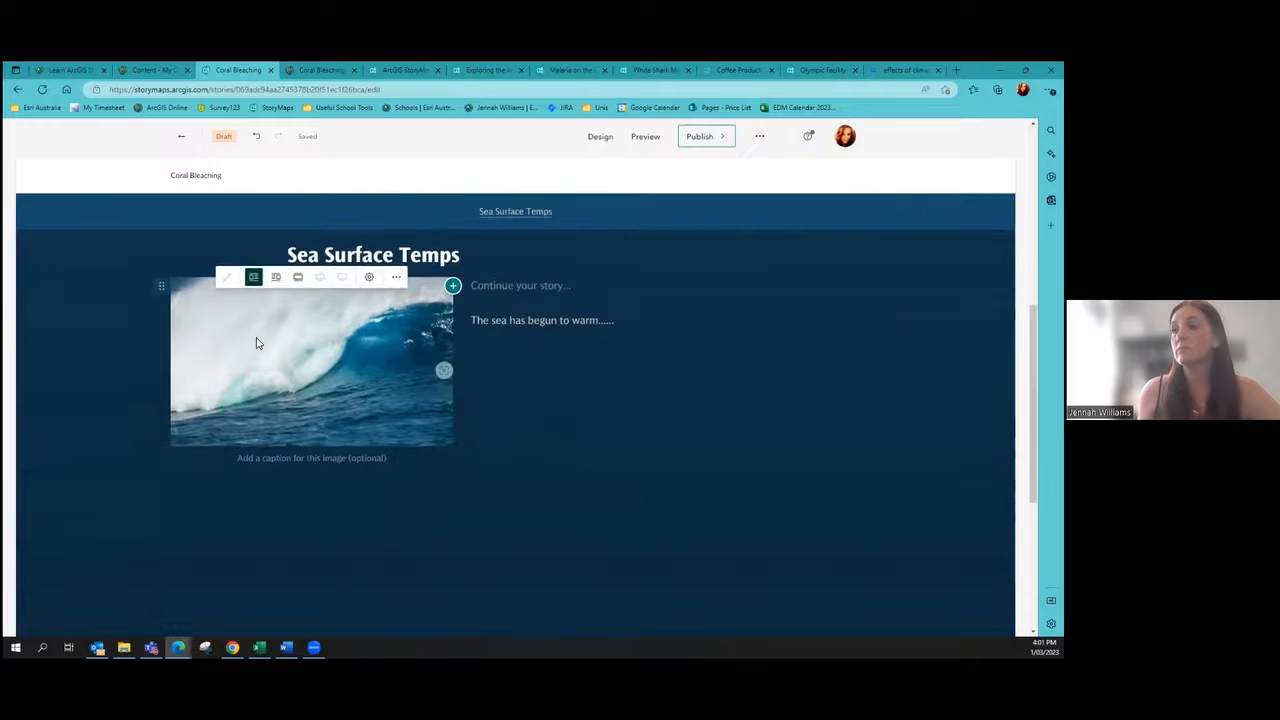
Step: Switch the wave image to the inline layout so the sentence sits below it
{"action": "left_click", "coordinate": [298, 277]}
{"action": "scroll", "coordinate": [294, 500], "scroll_direction": "down", "scroll_amount": 4}
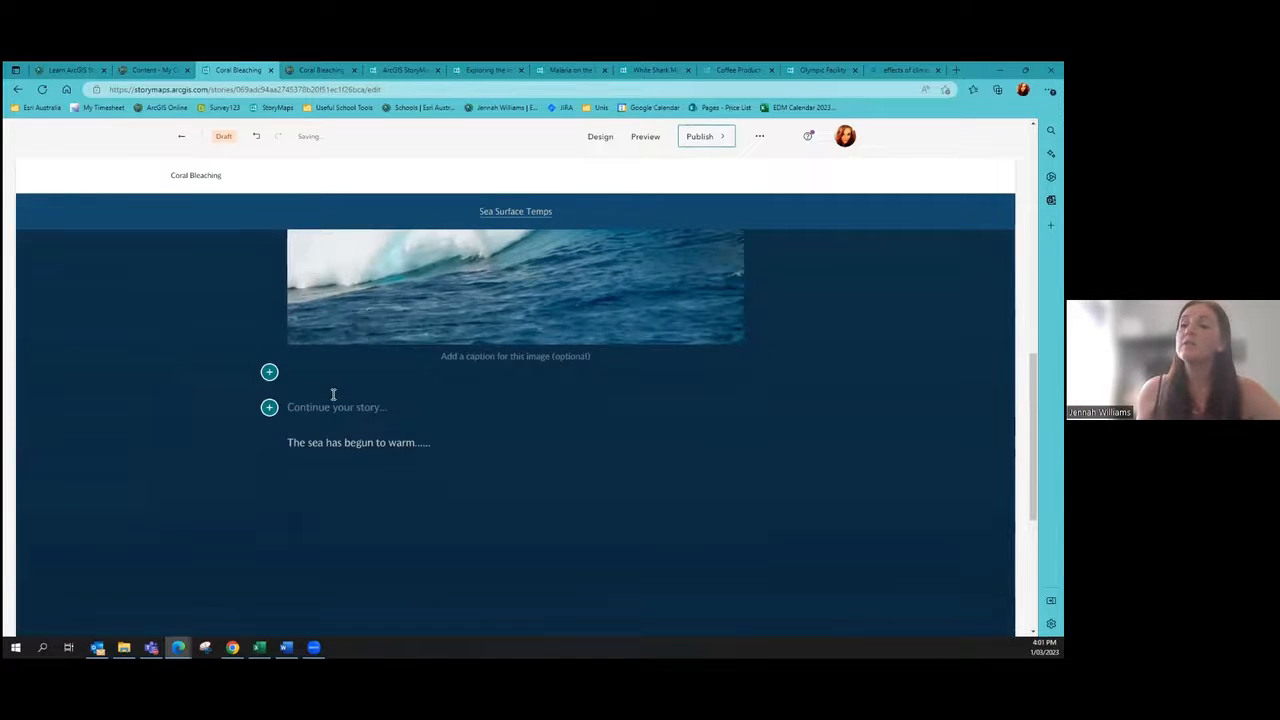
{"action": "scroll", "coordinate": [302, 290], "scroll_direction": "down", "scroll_amount": 3}
{"action": "scroll", "coordinate": [300, 281], "scroll_direction": "down", "scroll_amount": 2}
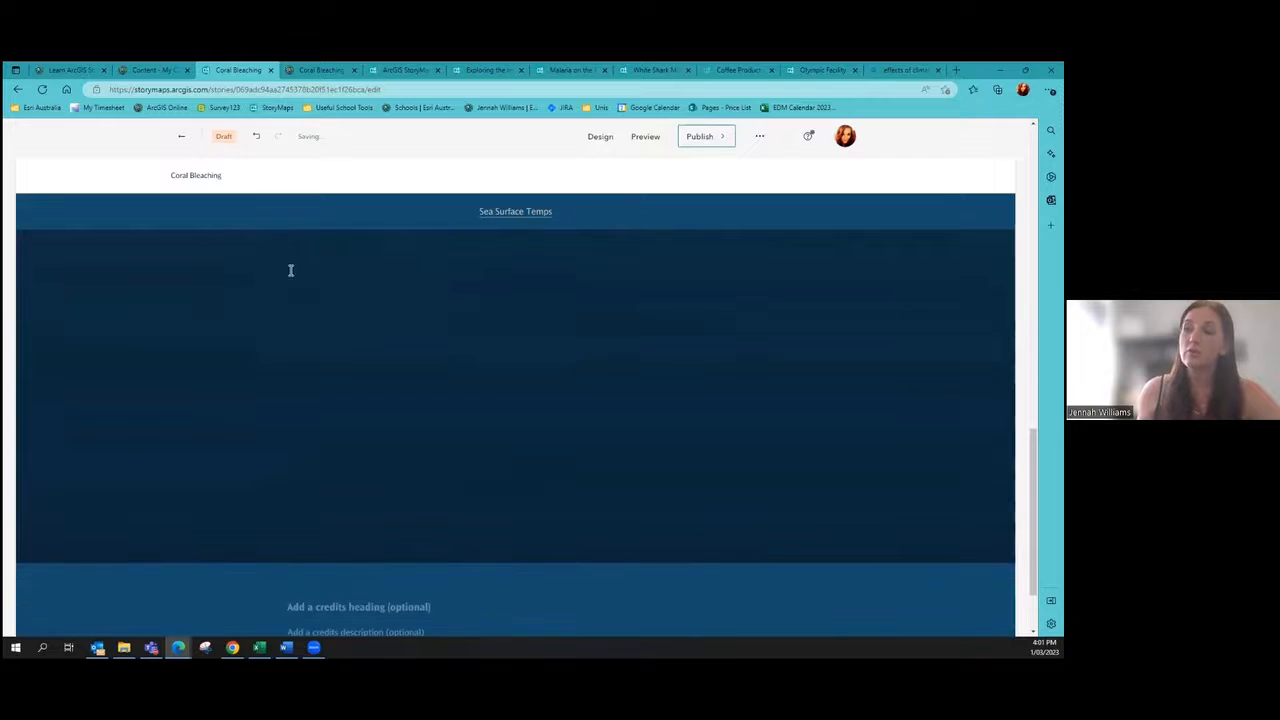
{"action": "scroll", "coordinate": [283, 340], "scroll_direction": "up", "scroll_amount": 2}
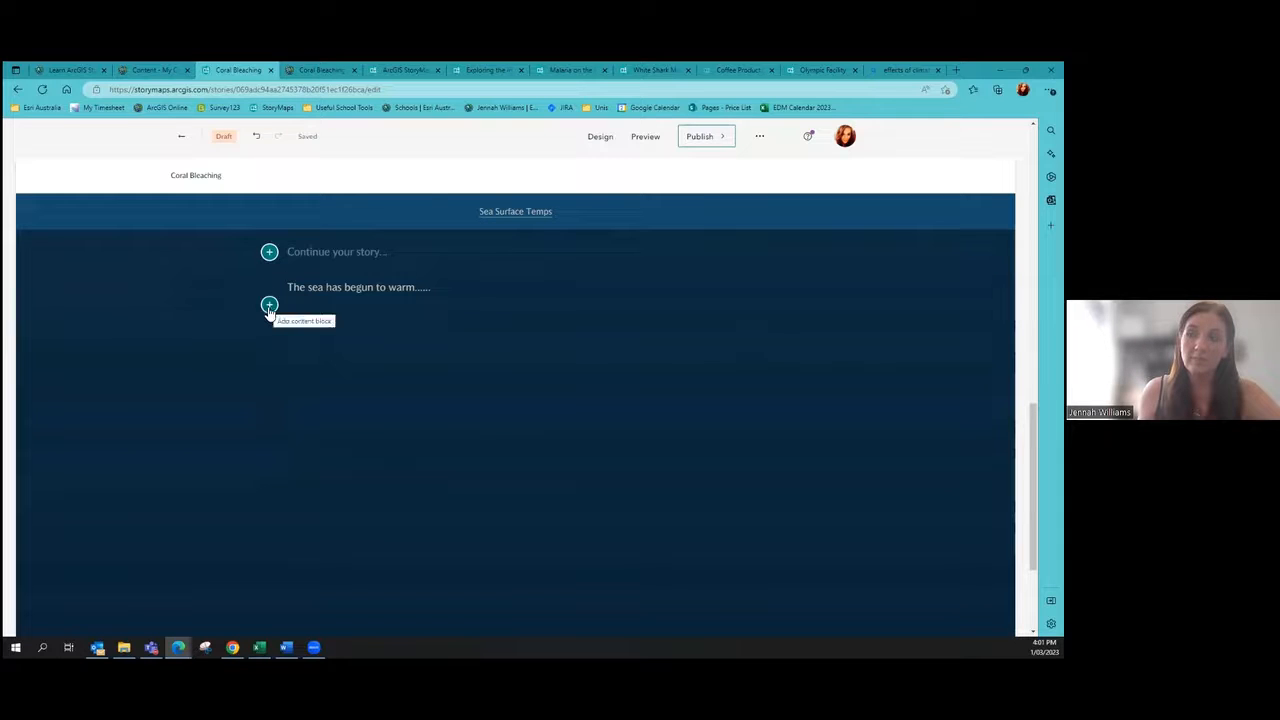
Step: Insert a Map block below the sea-warming text
{"action": "left_click", "coordinate": [269, 306]}
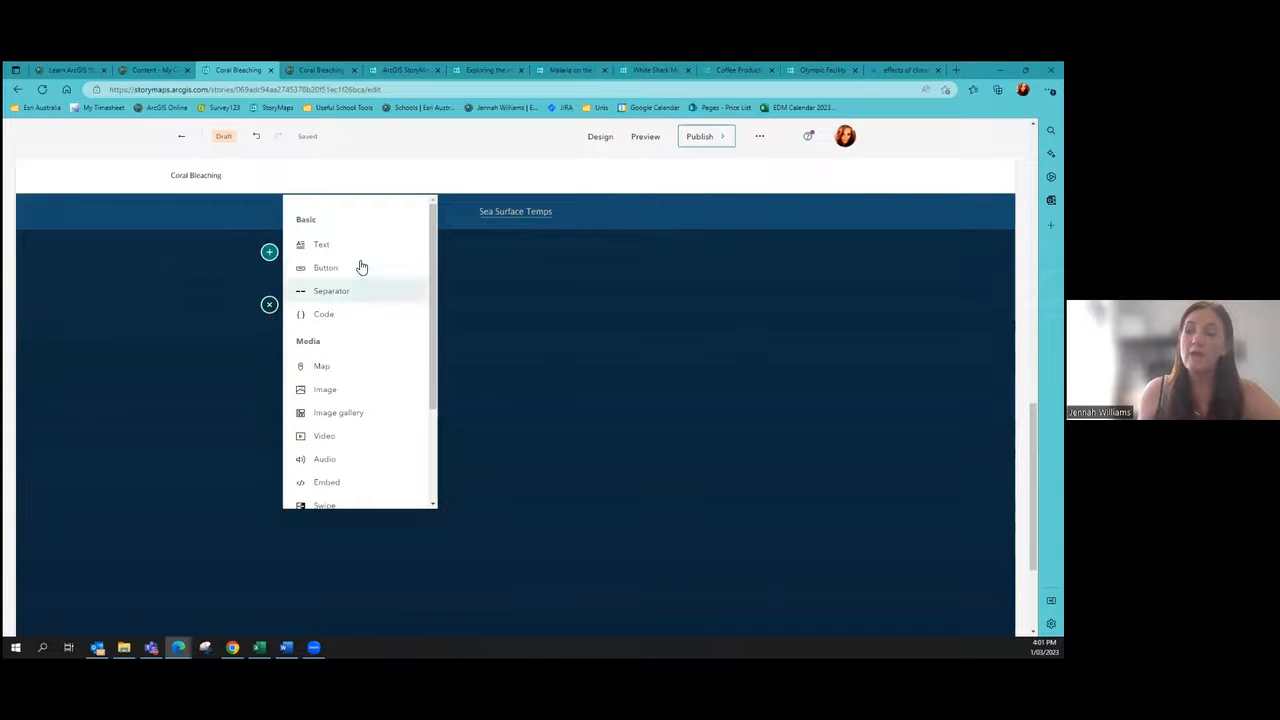
{"action": "left_click", "coordinate": [334, 369]}
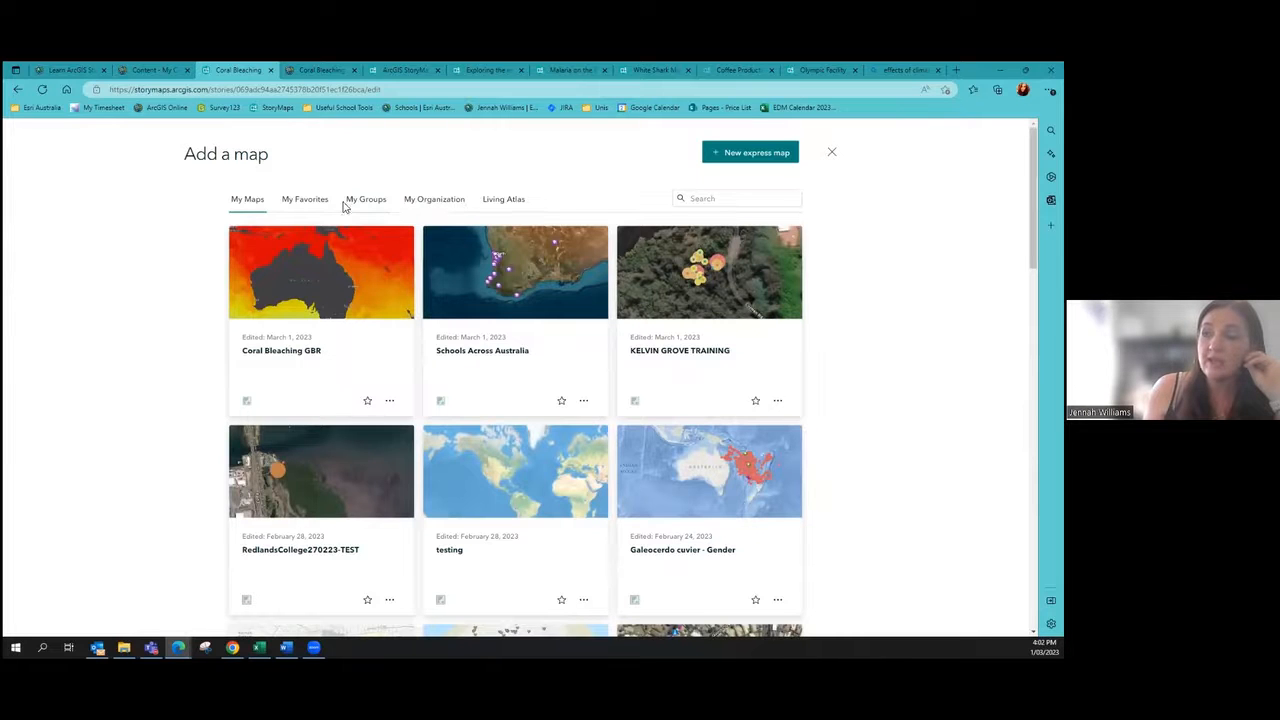
Step: Pick the Coral Bleaching GBR card from My Maps
{"action": "left_click", "coordinate": [311, 281]}
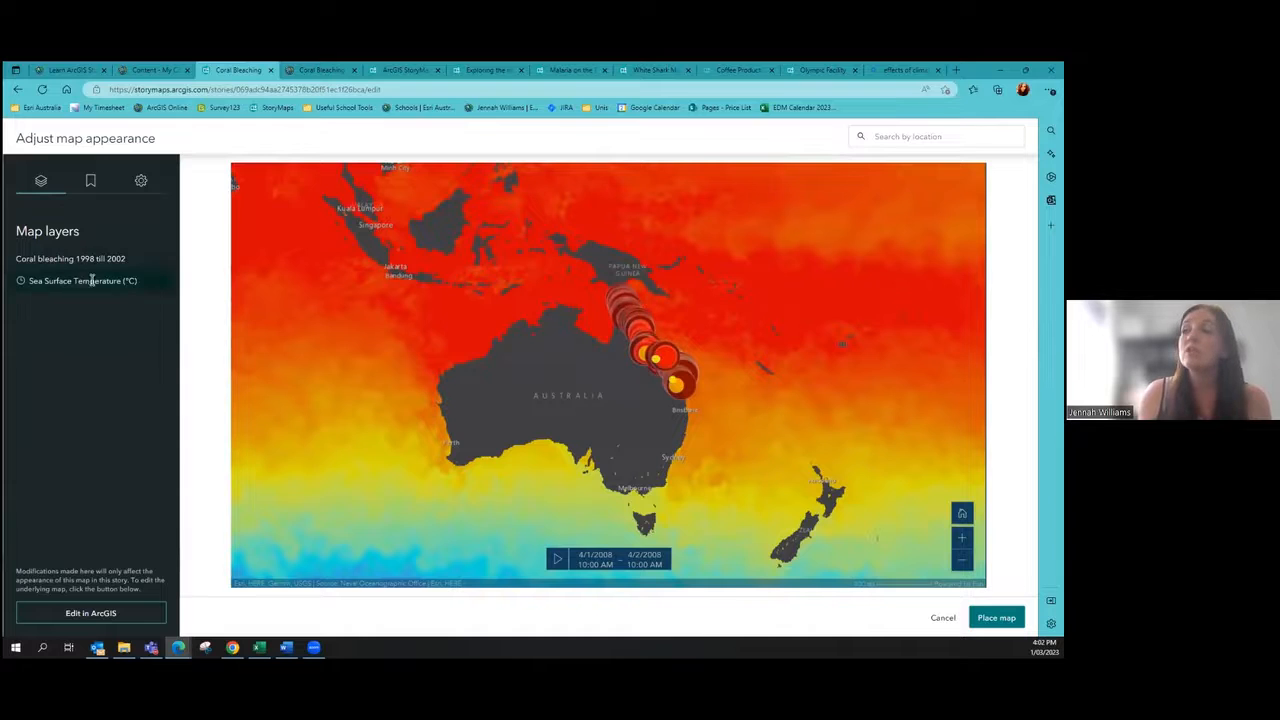
Step: Hide the Coral bleaching layer, turn off map navigation, and turn on the legend
{"action": "left_click", "coordinate": [160, 260]}
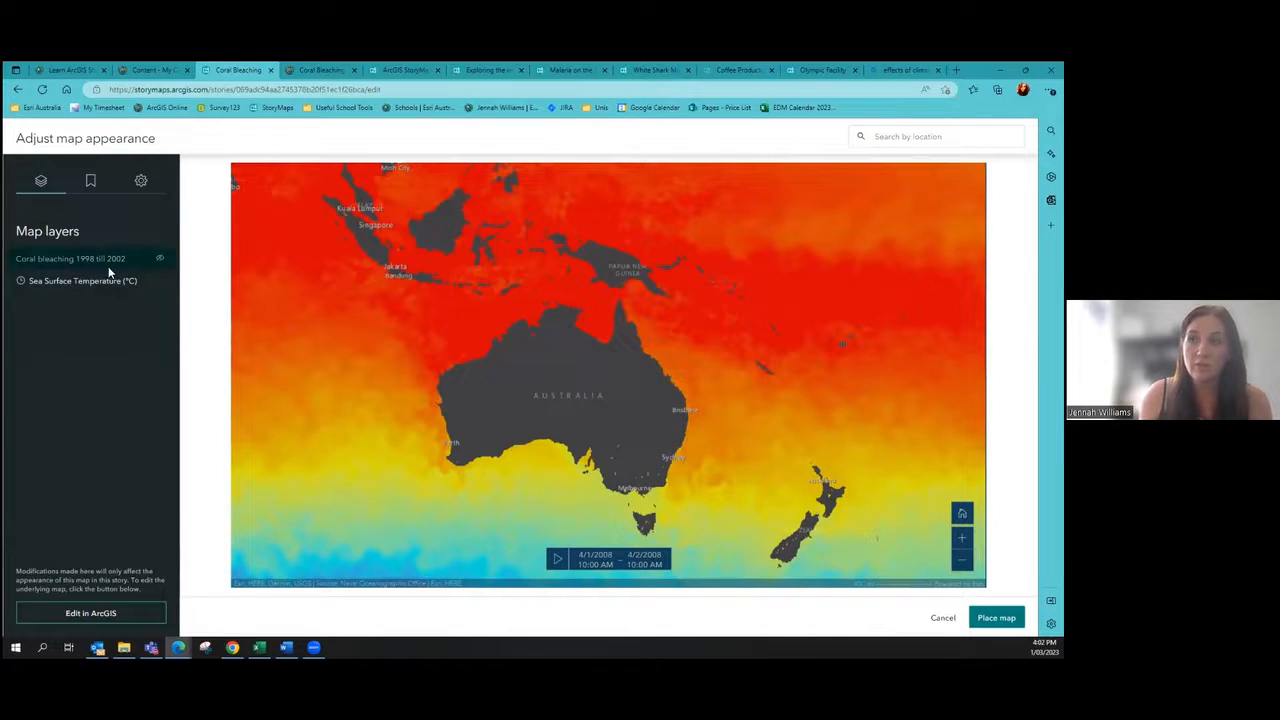
{"action": "scroll", "coordinate": [672, 390], "scroll_direction": "up", "scroll_amount": 5}
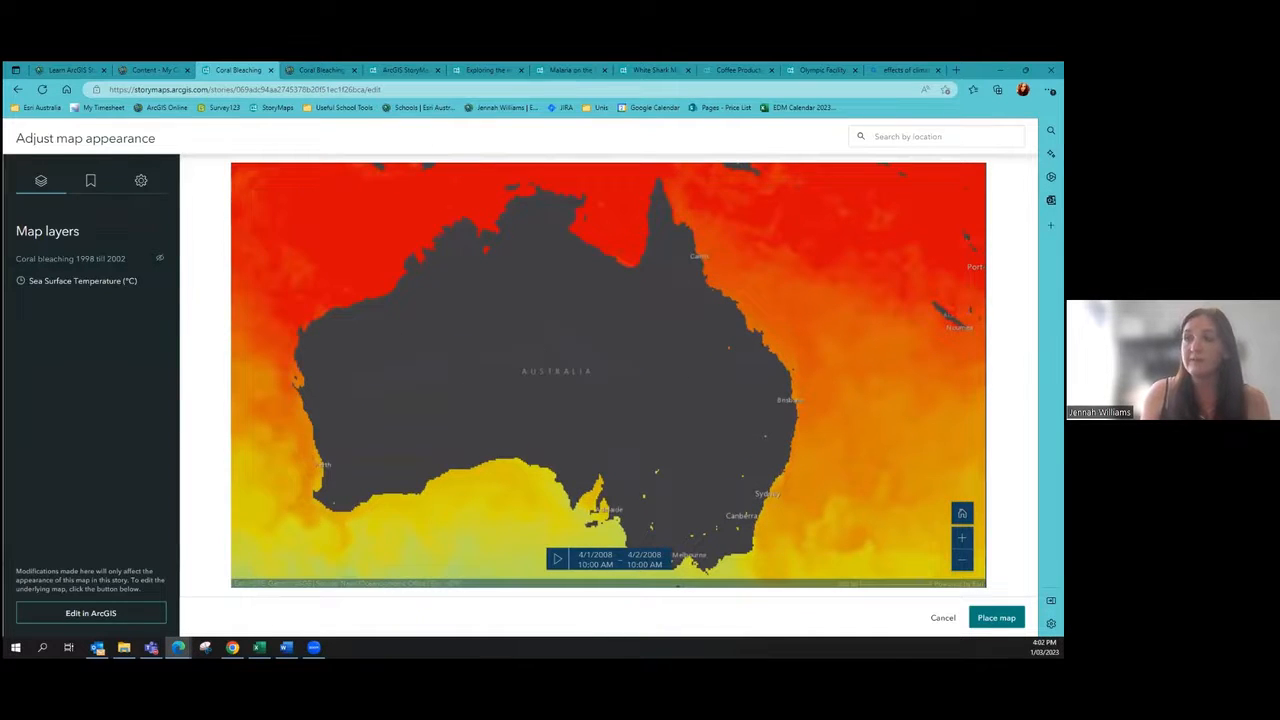
{"action": "left_click", "coordinate": [141, 184]}
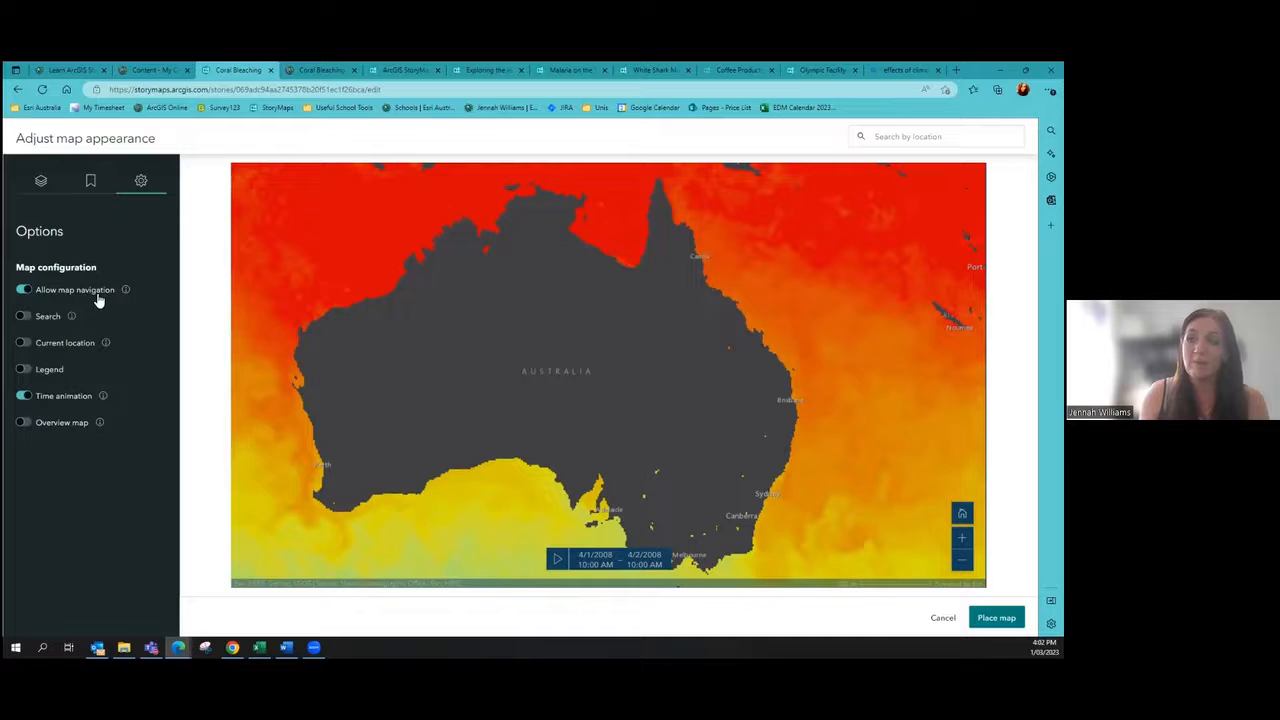
{"action": "left_click", "coordinate": [23, 290]}
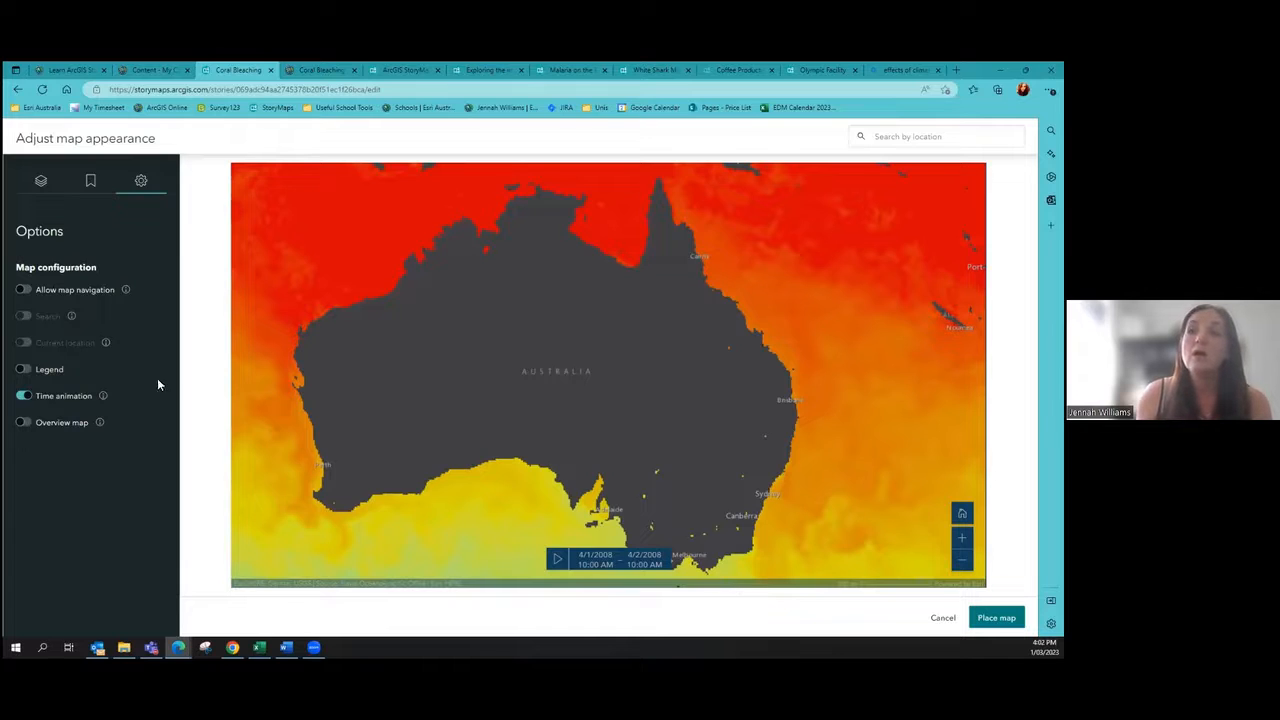
{"action": "left_click", "coordinate": [24, 370]}
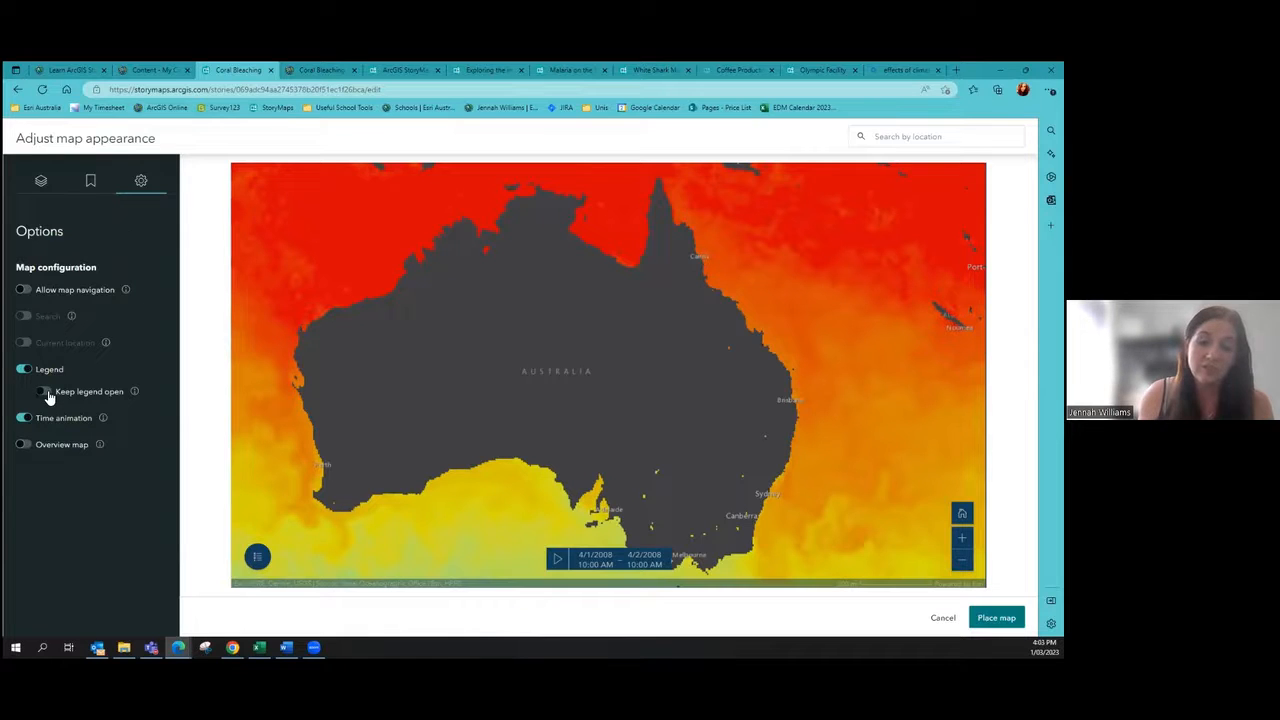
{"action": "left_click", "coordinate": [257, 556]}
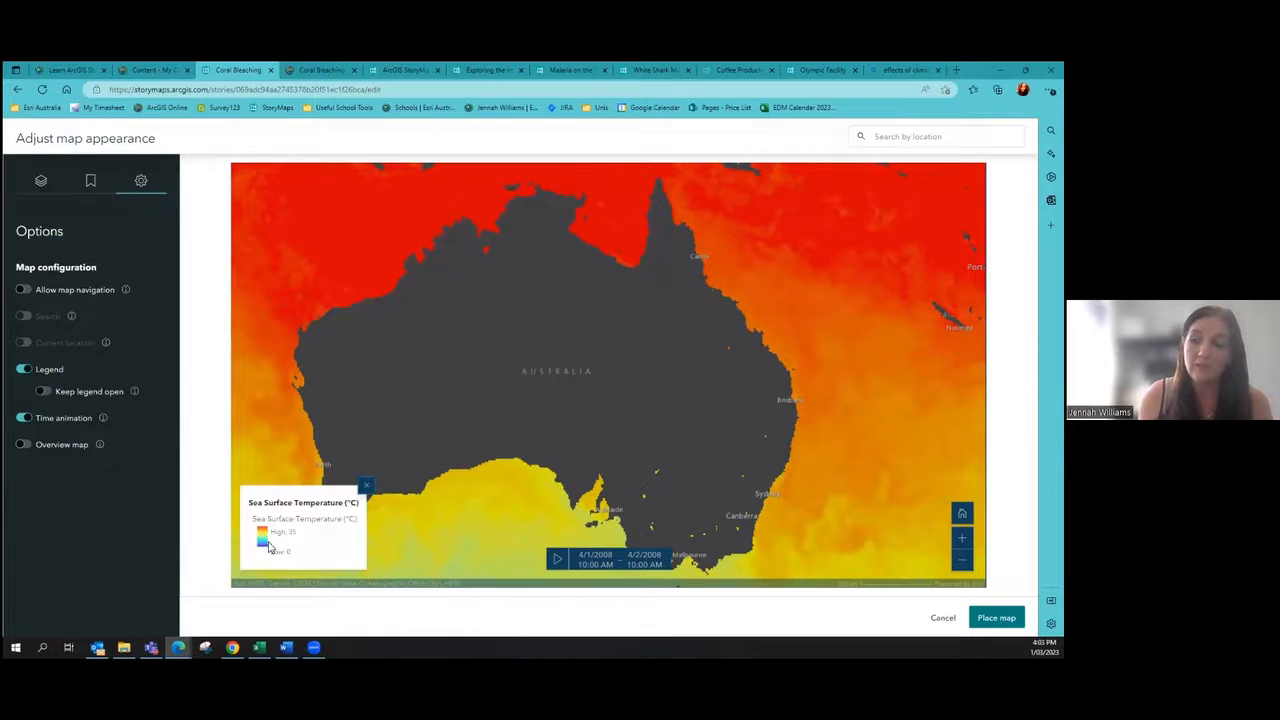
{"action": "left_click", "coordinate": [364, 489]}
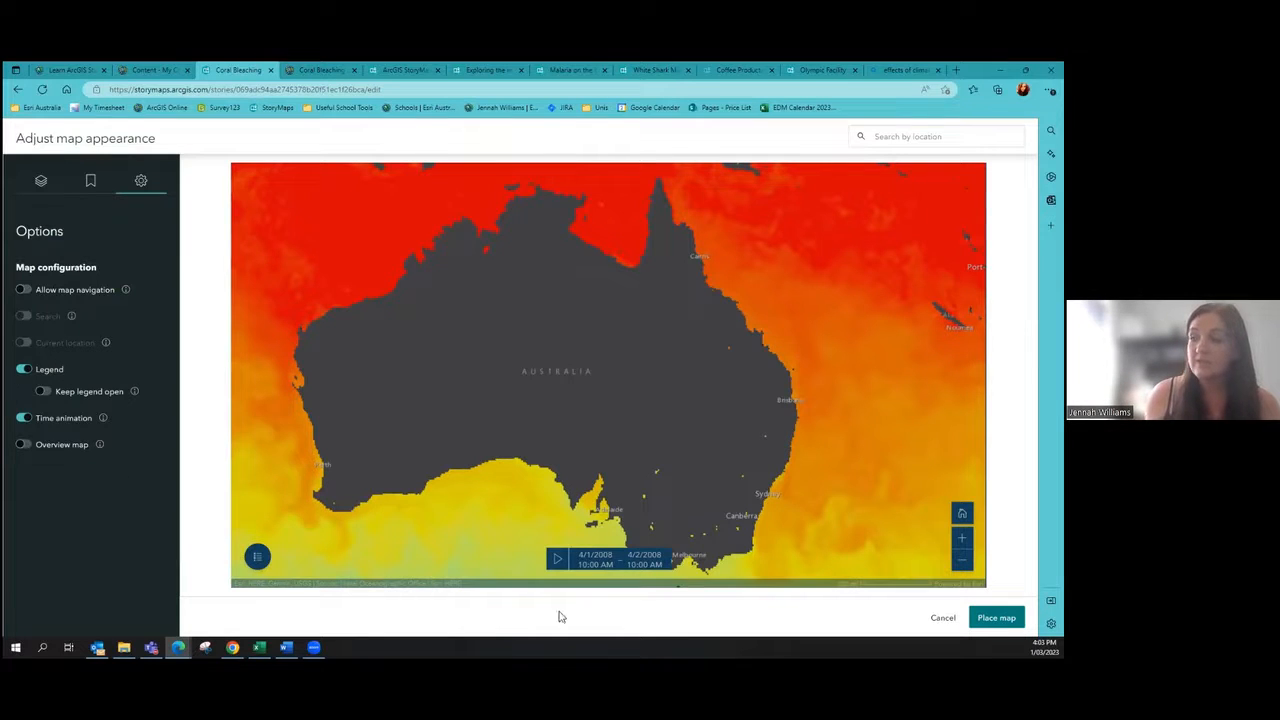
Step: Leave time animation off, enable the overview map, and place the sea surface temperature map
{"action": "left_click", "coordinate": [28, 420]}
{"action": "left_click", "coordinate": [28, 420]}
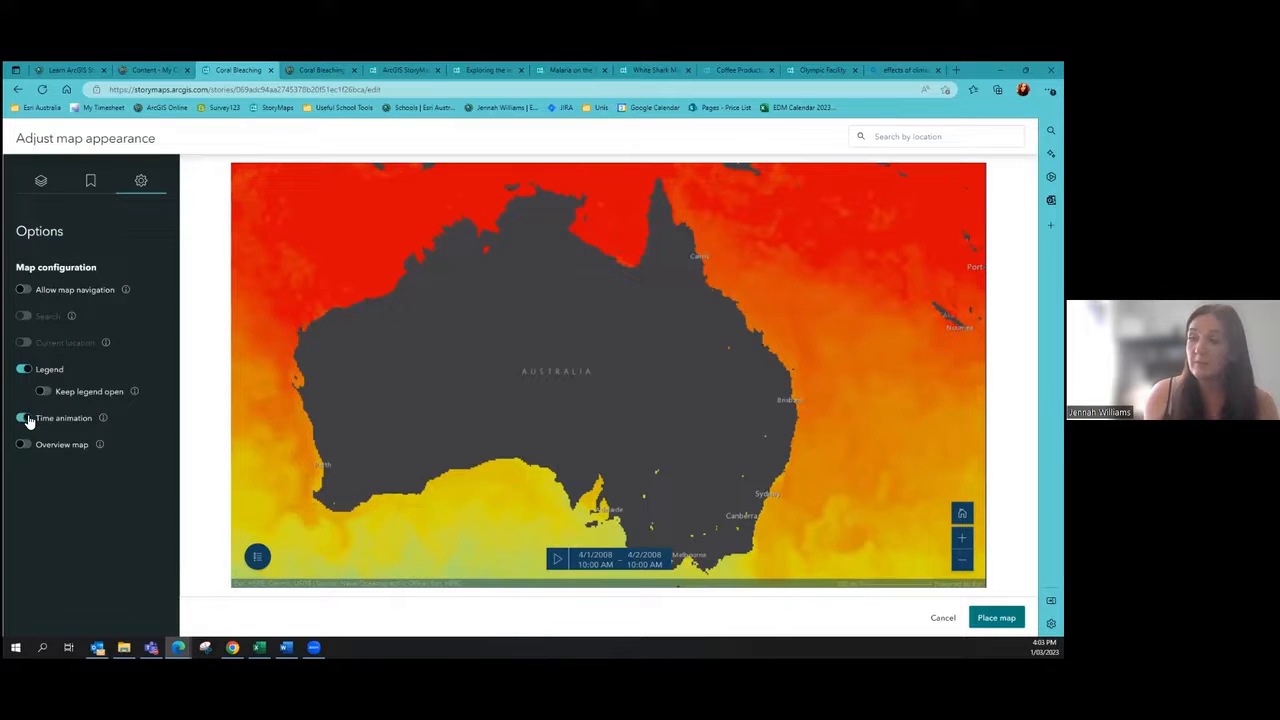
{"action": "left_click", "coordinate": [28, 420]}
{"action": "left_click", "coordinate": [28, 420]}
{"action": "left_click", "coordinate": [28, 420]}
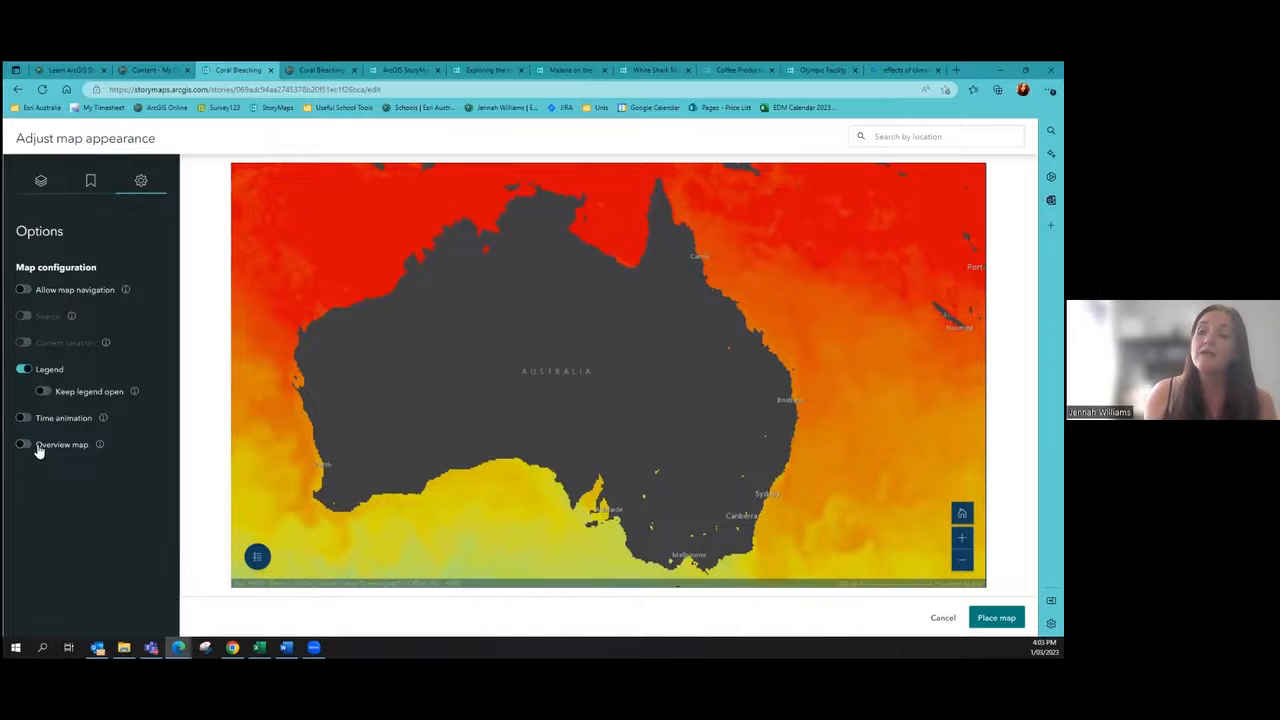
{"action": "left_click", "coordinate": [31, 447]}
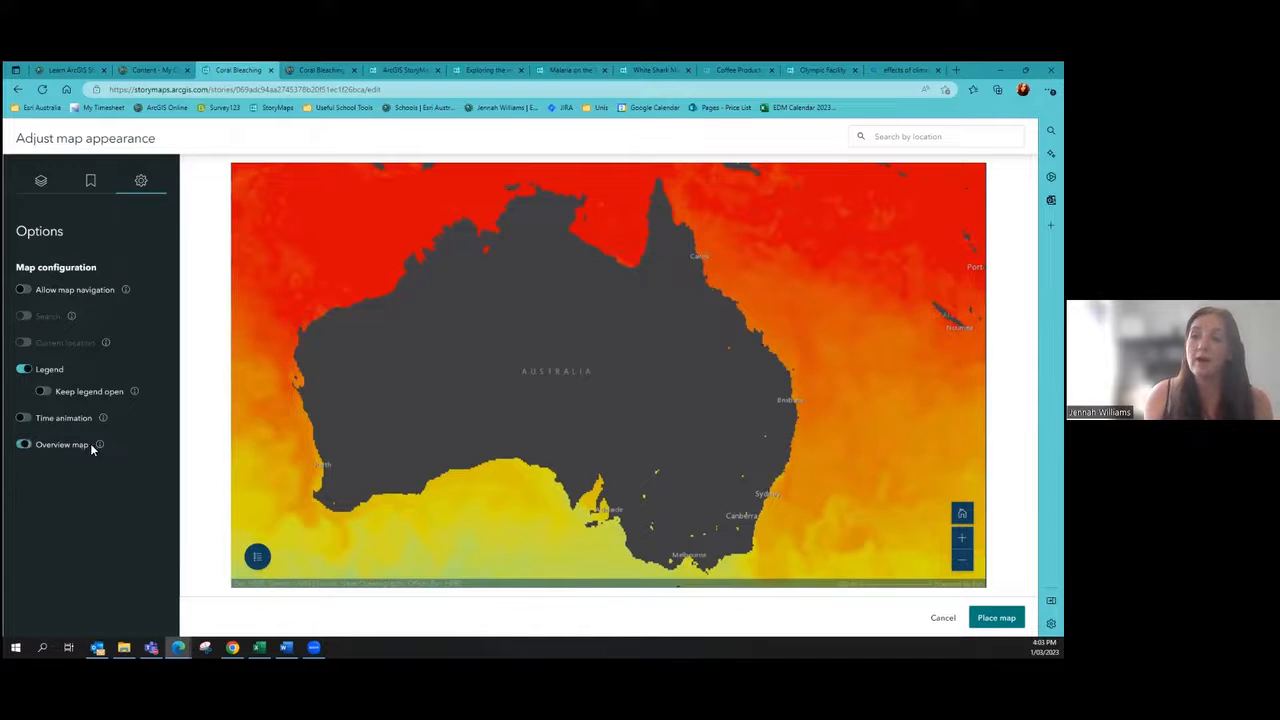
{"action": "mouse_move", "coordinate": [100, 446]}
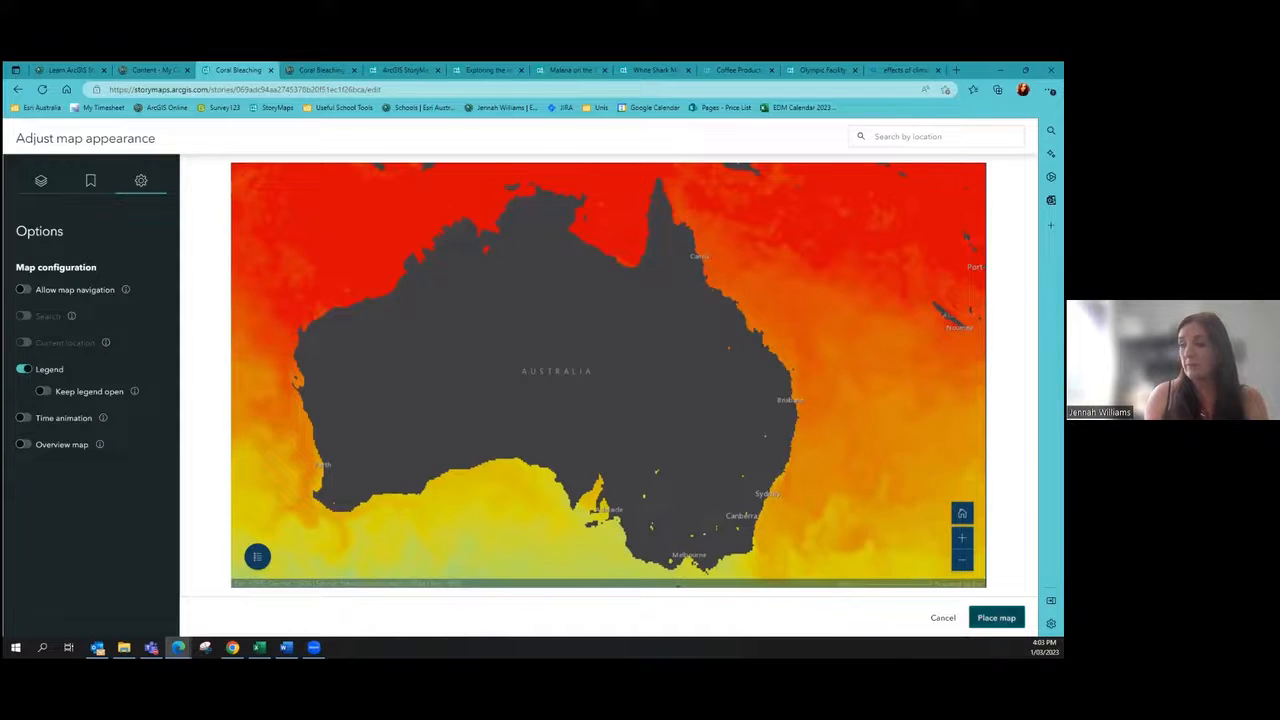
{"action": "left_click", "coordinate": [996, 618]}
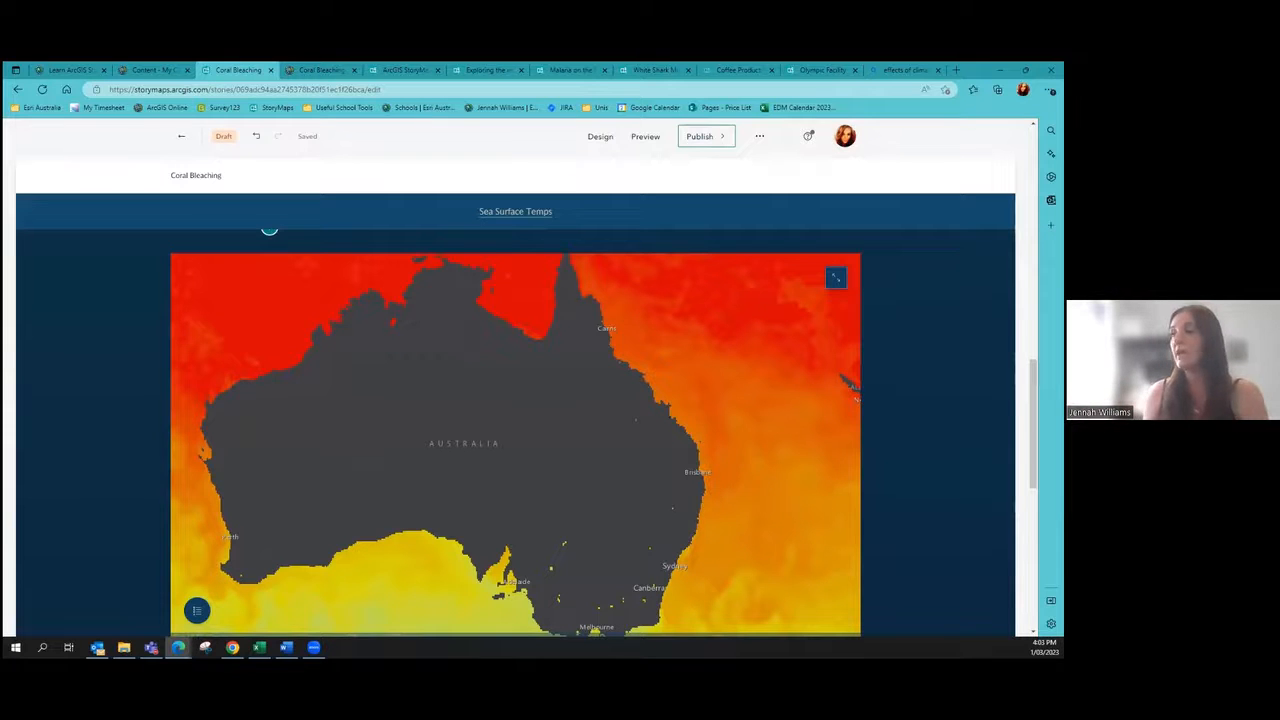
{"action": "scroll", "coordinate": [749, 467], "scroll_direction": "up", "scroll_amount": 1}
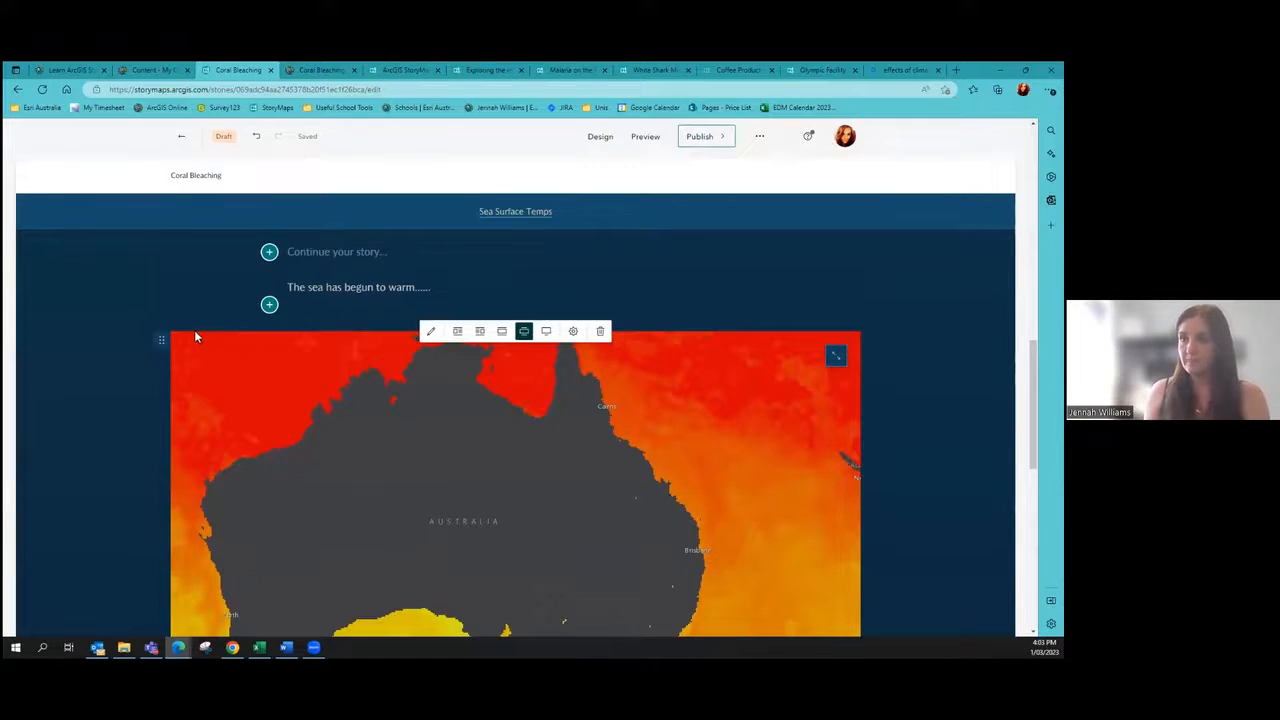
{"action": "scroll", "coordinate": [196, 337], "scroll_direction": "down", "scroll_amount": 1}
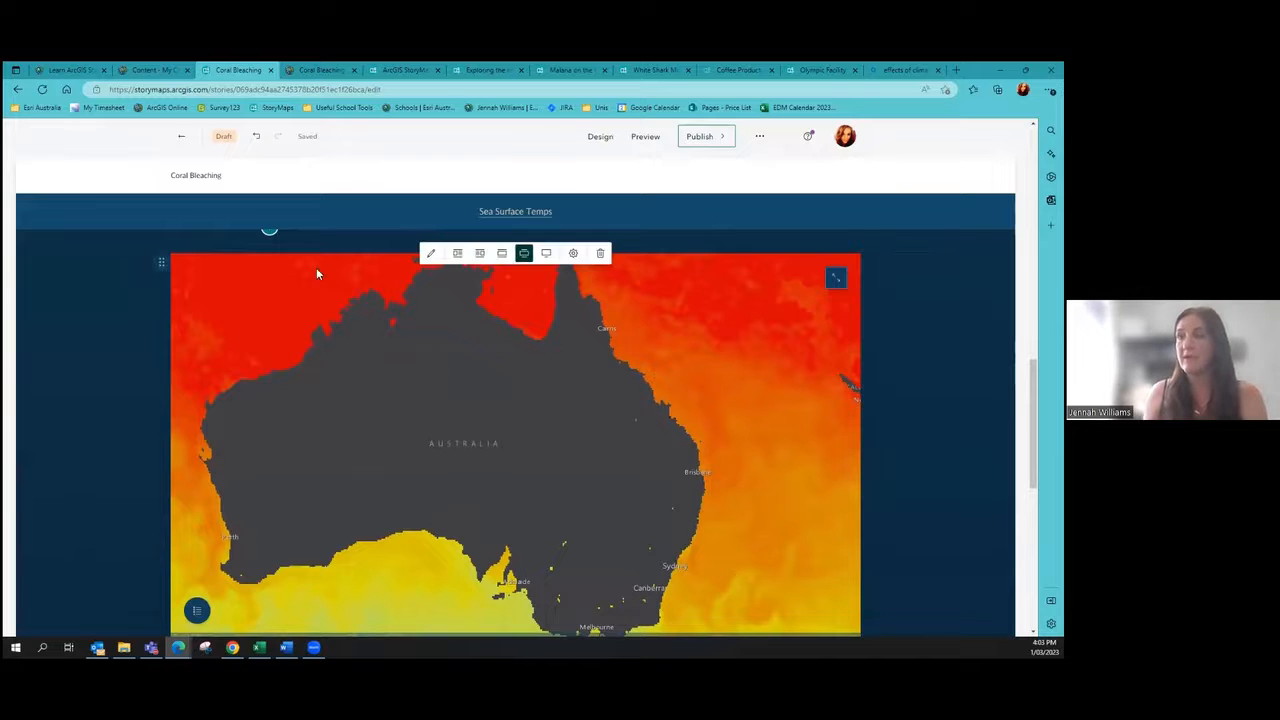
{"action": "scroll", "coordinate": [277, 490], "scroll_direction": "down", "scroll_amount": 2}
Step: Add a button block labelled 'Sign our Petition' below the map
{"action": "left_click", "coordinate": [270, 515]}
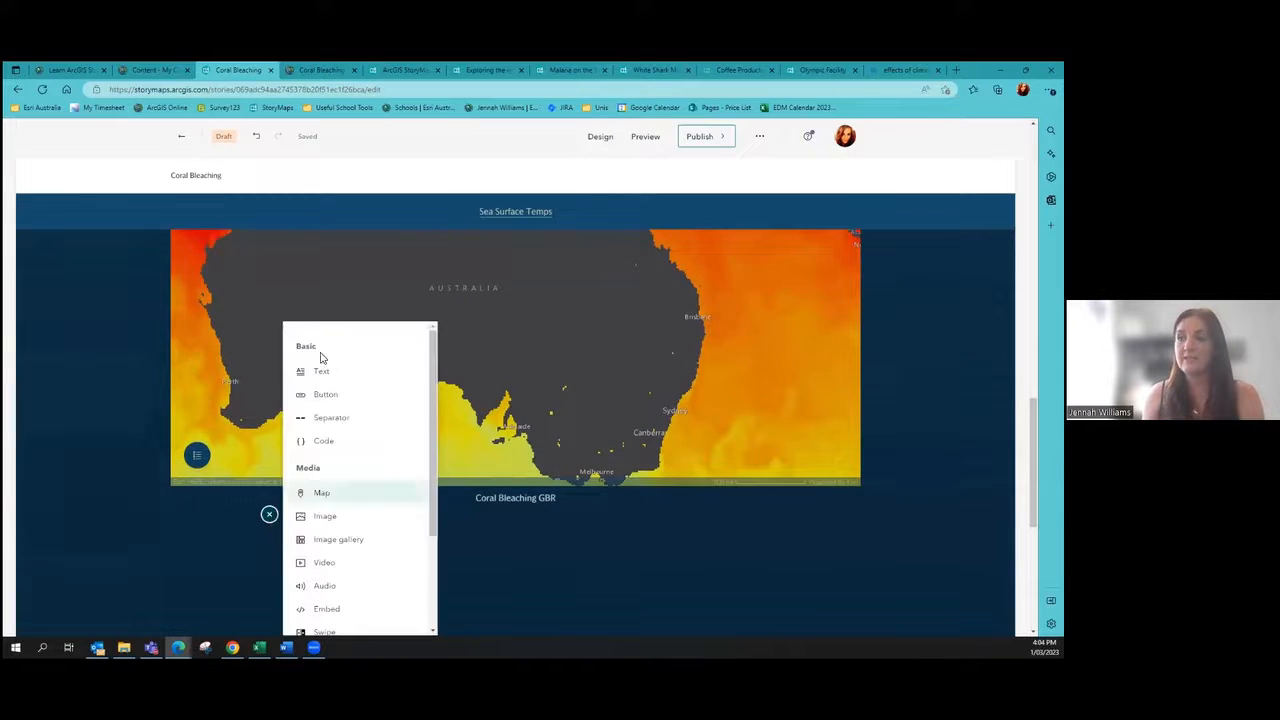
{"action": "left_click", "coordinate": [317, 369]}
{"action": "mouse_move", "coordinate": [303, 566]}
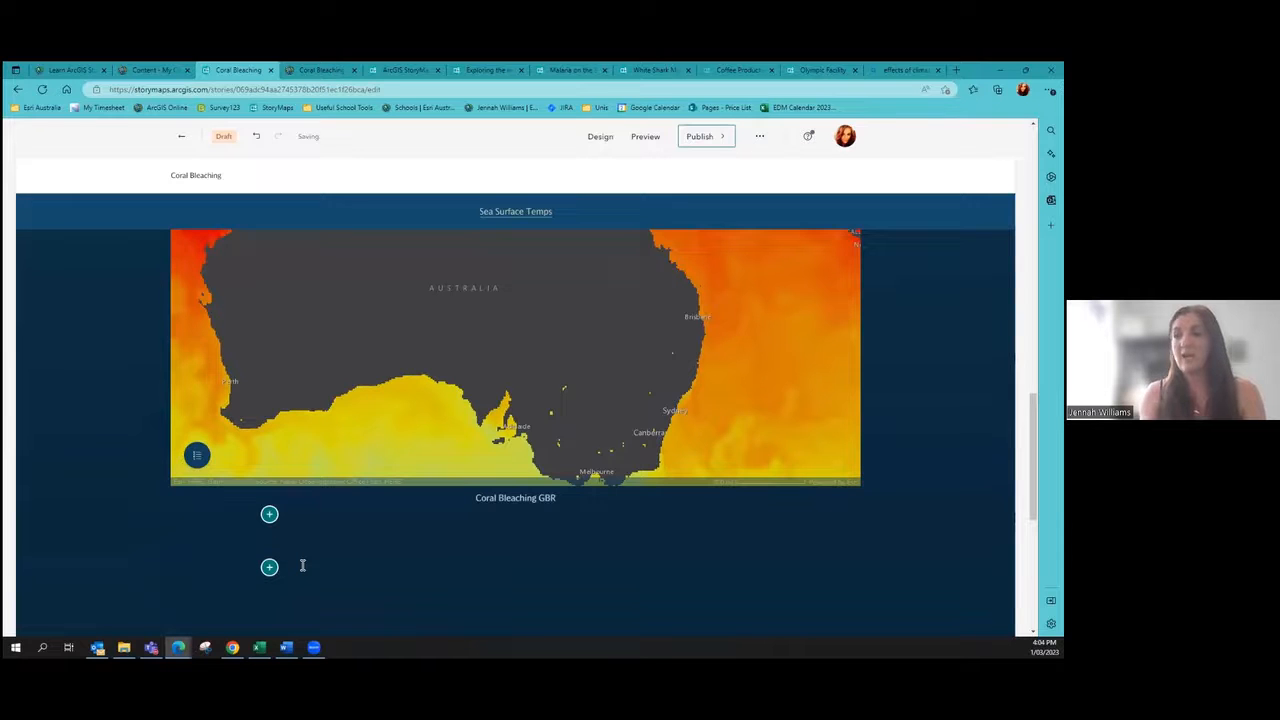
{"action": "left_click", "coordinate": [270, 515]}
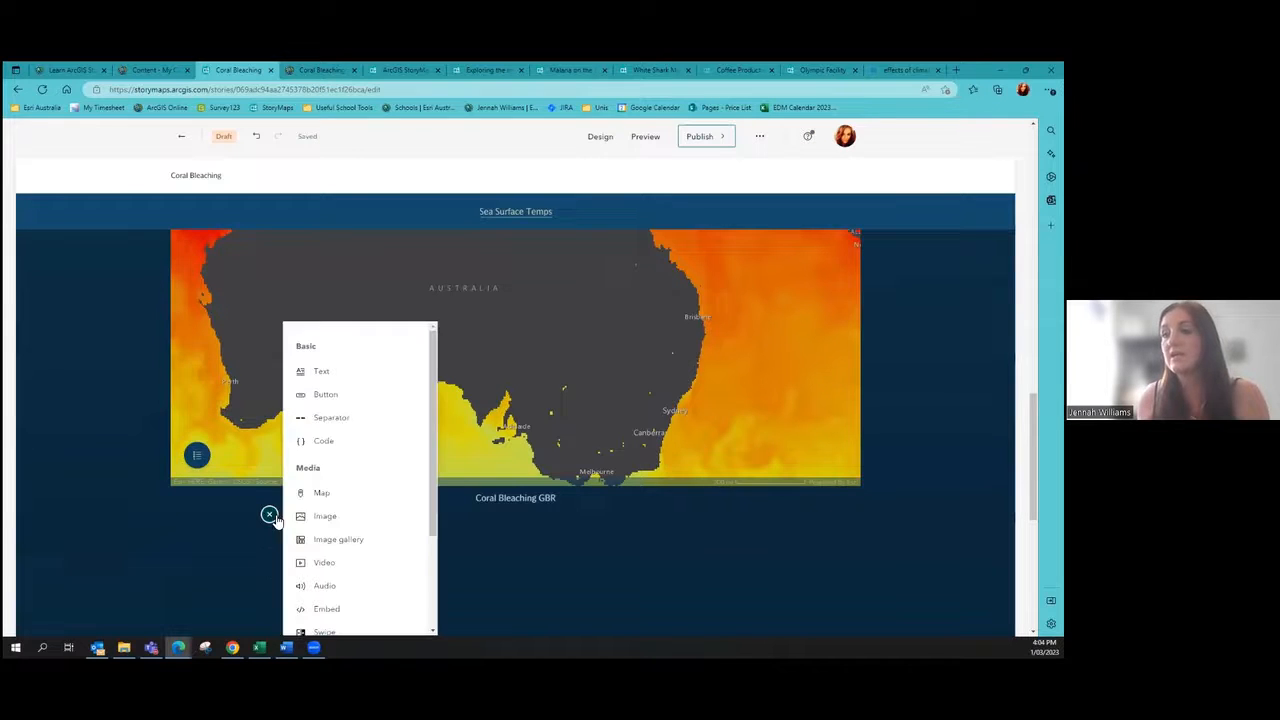
{"action": "left_click", "coordinate": [333, 393]}
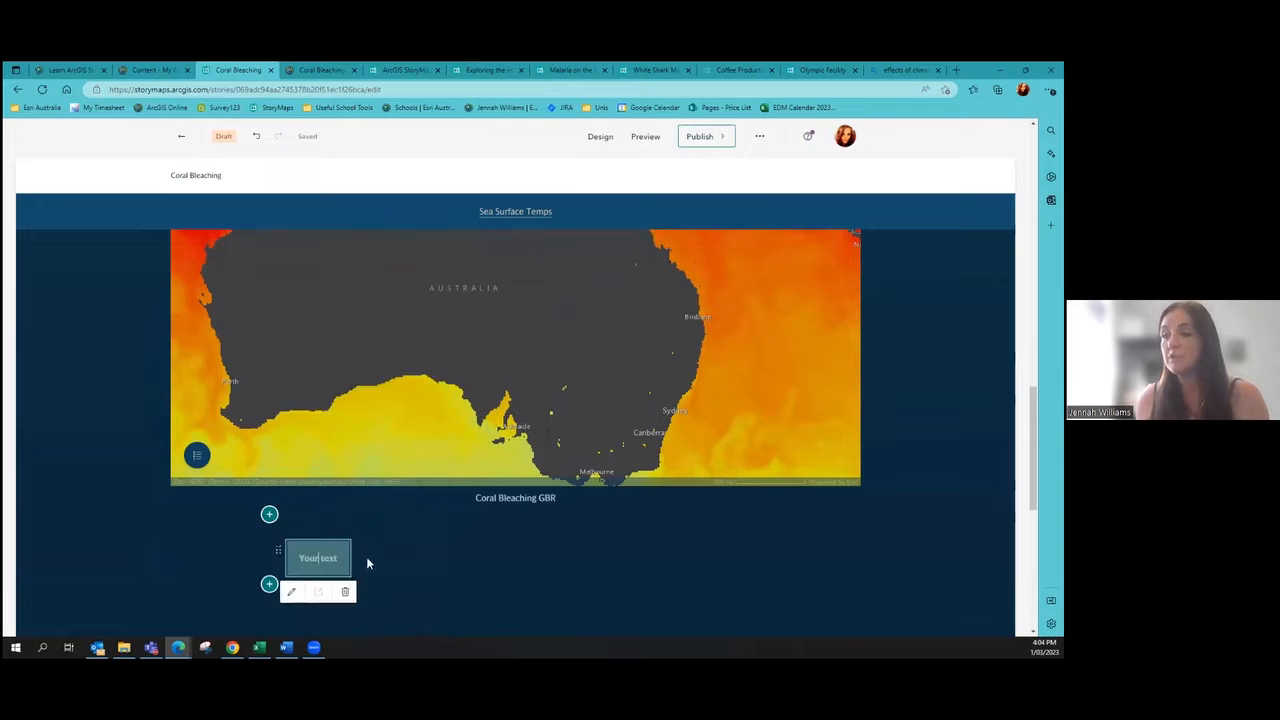
{"action": "type", "text": "Sign"}
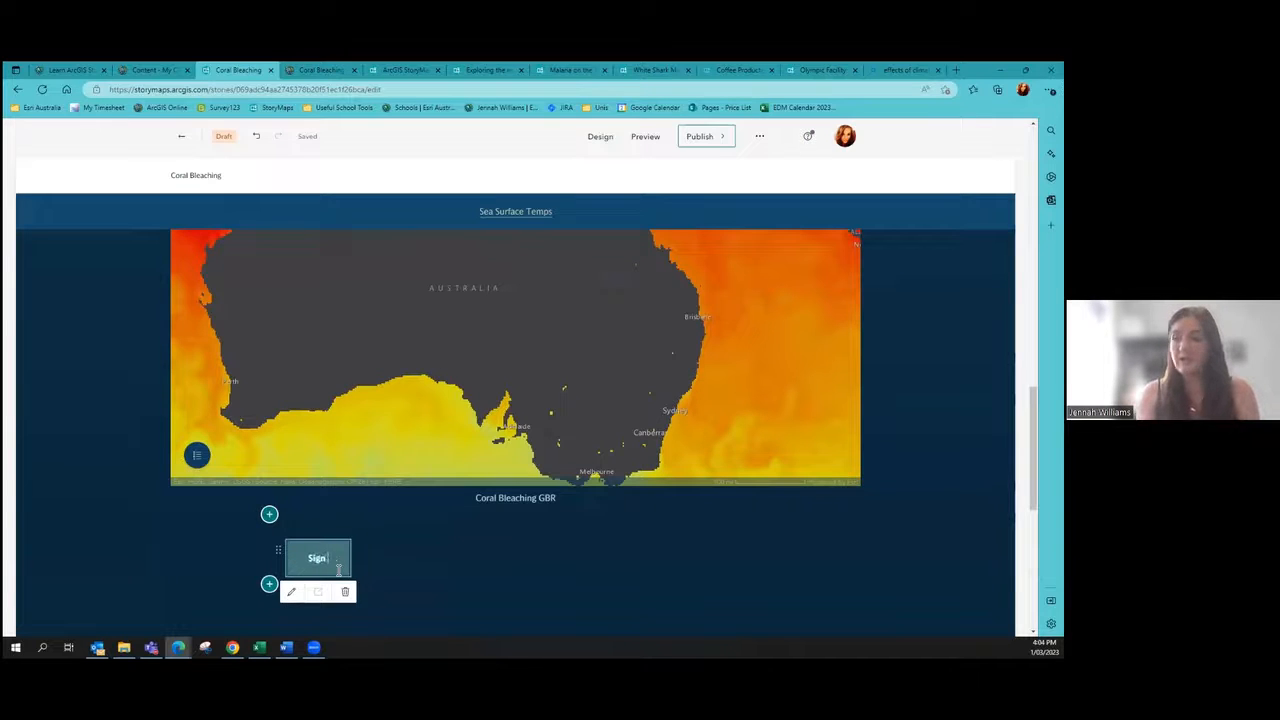
{"action": "type", "text": " our Petition"}
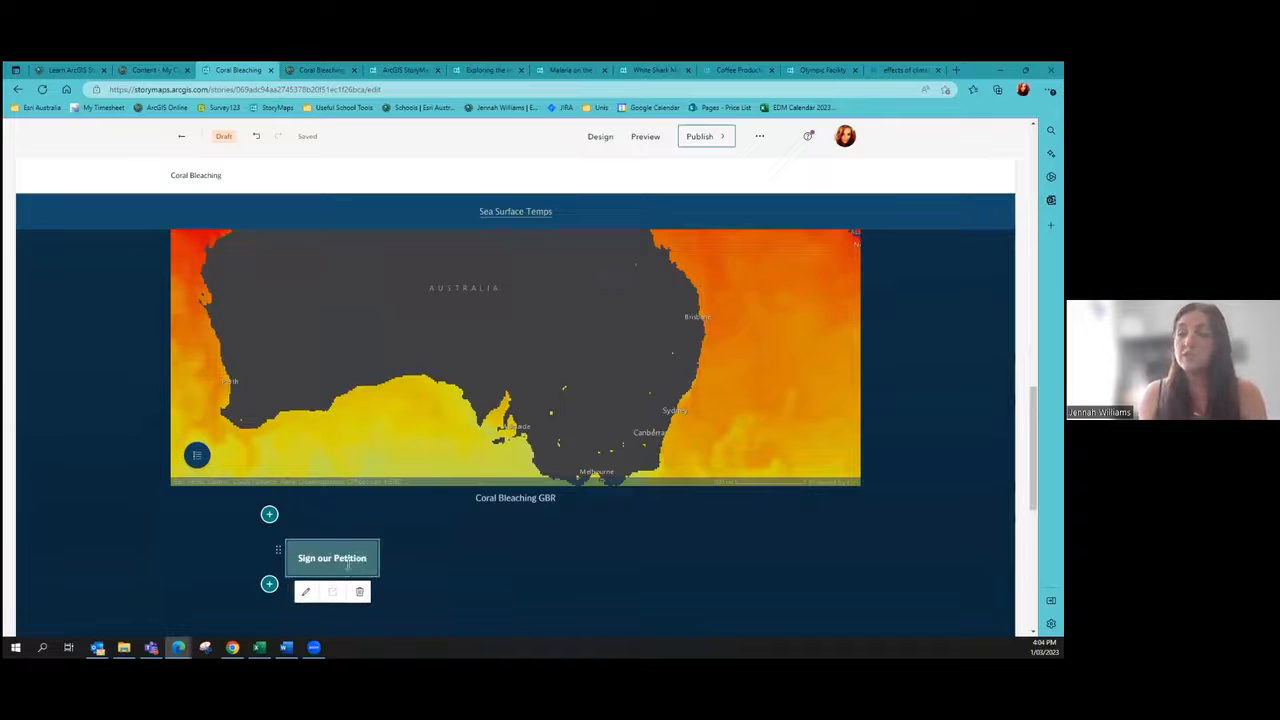
{"action": "mouse_move", "coordinate": [333, 561]}
Step: Dismiss the petition button's empty link field, then select and deselect the button
{"action": "left_click", "coordinate": [308, 594]}
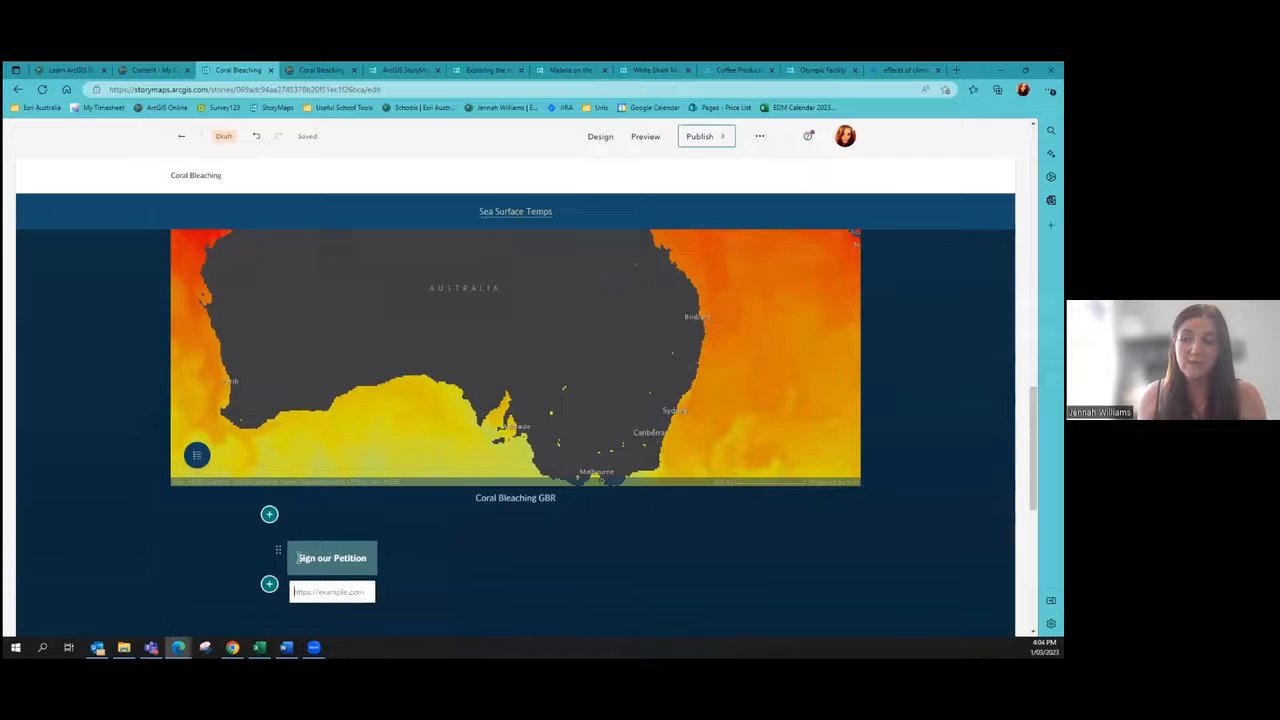
{"action": "left_click", "coordinate": [416, 570]}
{"action": "left_click", "coordinate": [349, 558]}
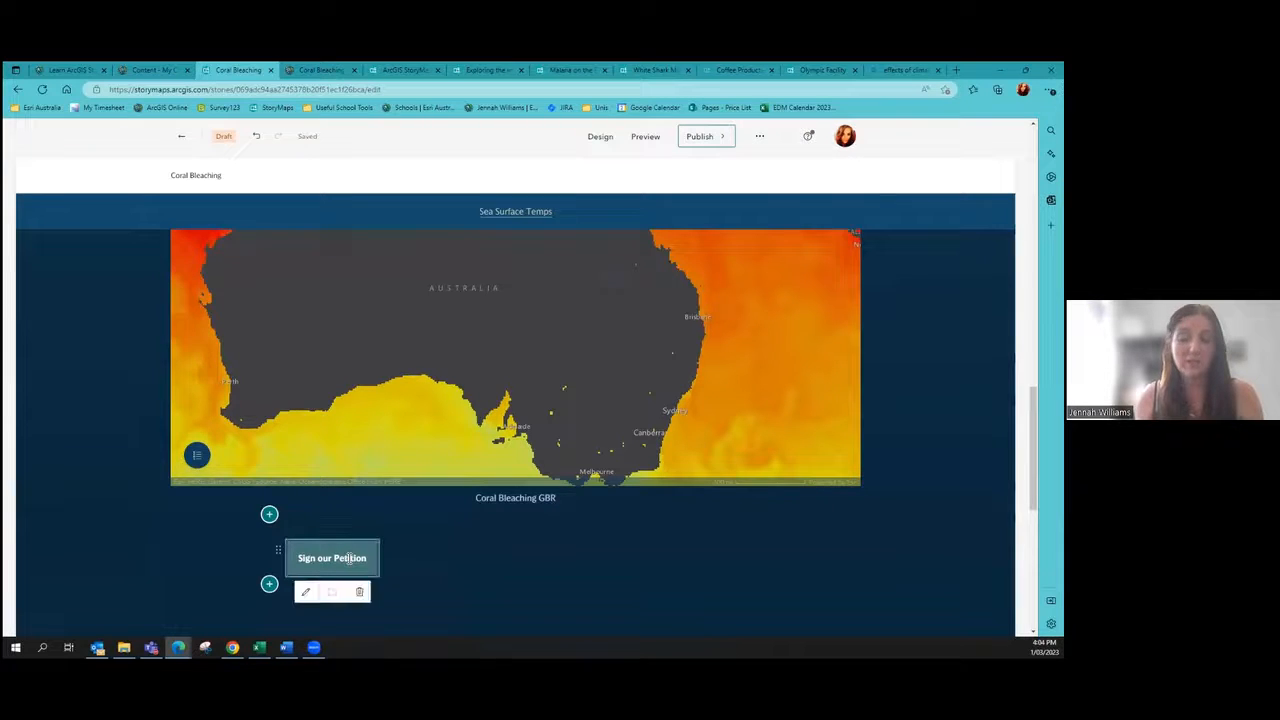
{"action": "left_click", "coordinate": [463, 570]}
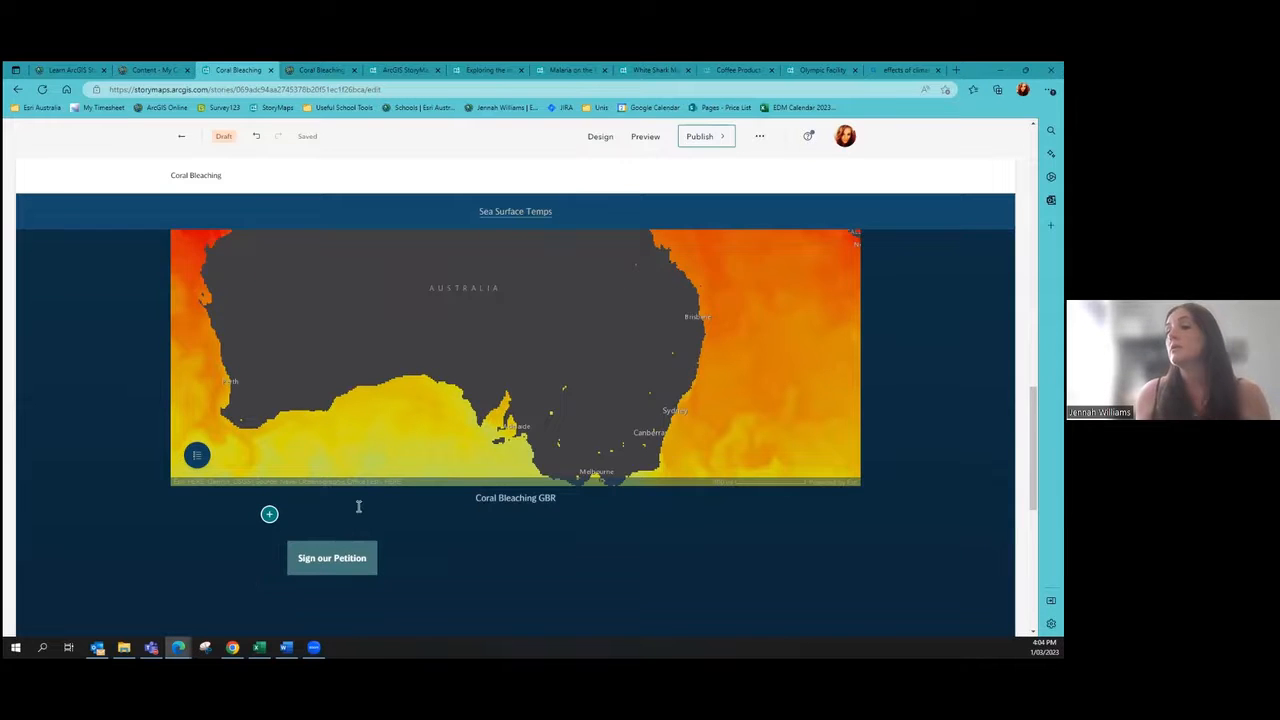
{"action": "scroll", "coordinate": [400, 530], "scroll_direction": "down", "scroll_amount": 2}
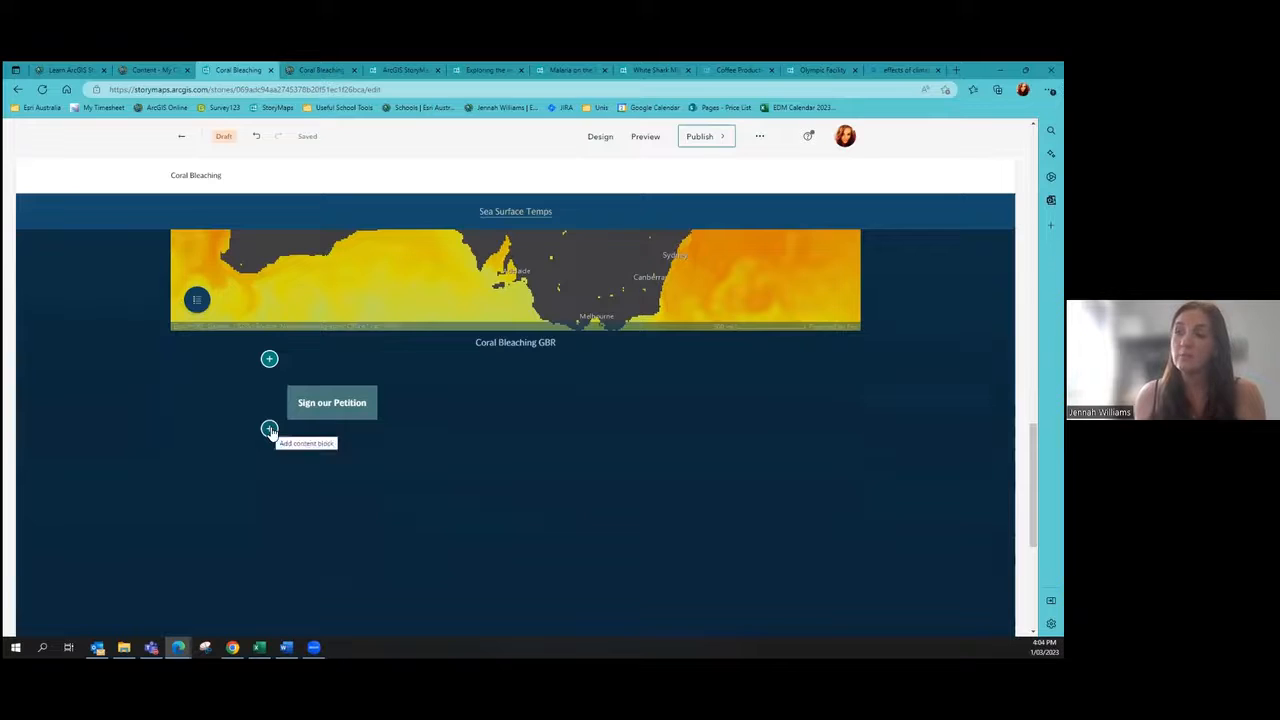
Step: Insert a Heading-style text block reading 'Coral and climate' under the petition button
{"action": "left_click", "coordinate": [269, 430]}
{"action": "left_click", "coordinate": [321, 362]}
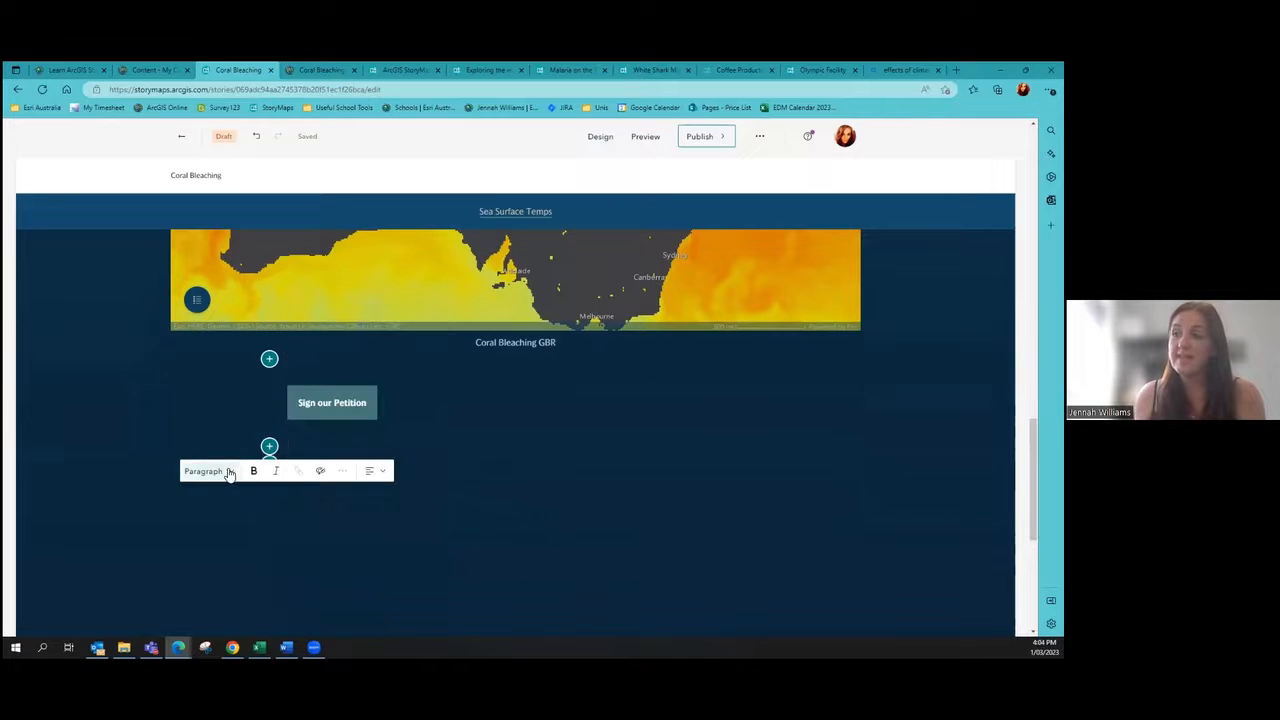
{"action": "left_click", "coordinate": [222, 471]}
{"action": "left_click", "coordinate": [238, 308]}
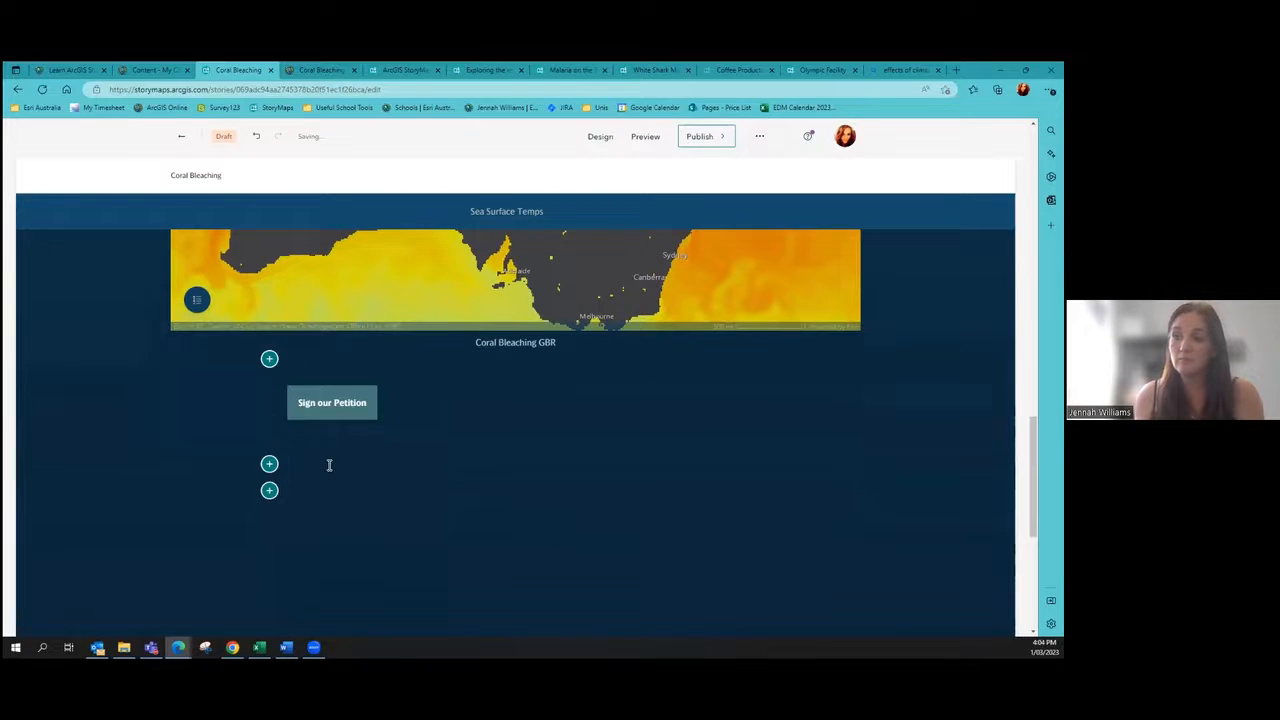
{"action": "type", "text": "Coral "}
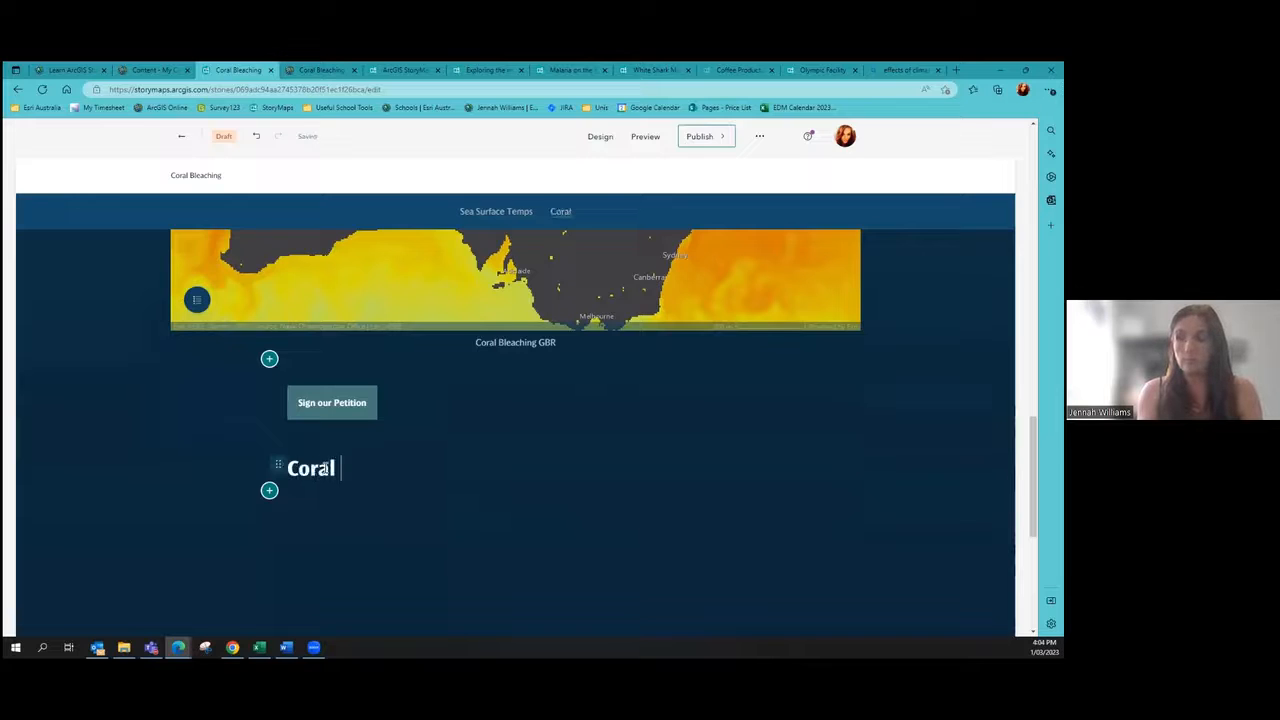
{"action": "type", "text": "and climate"}
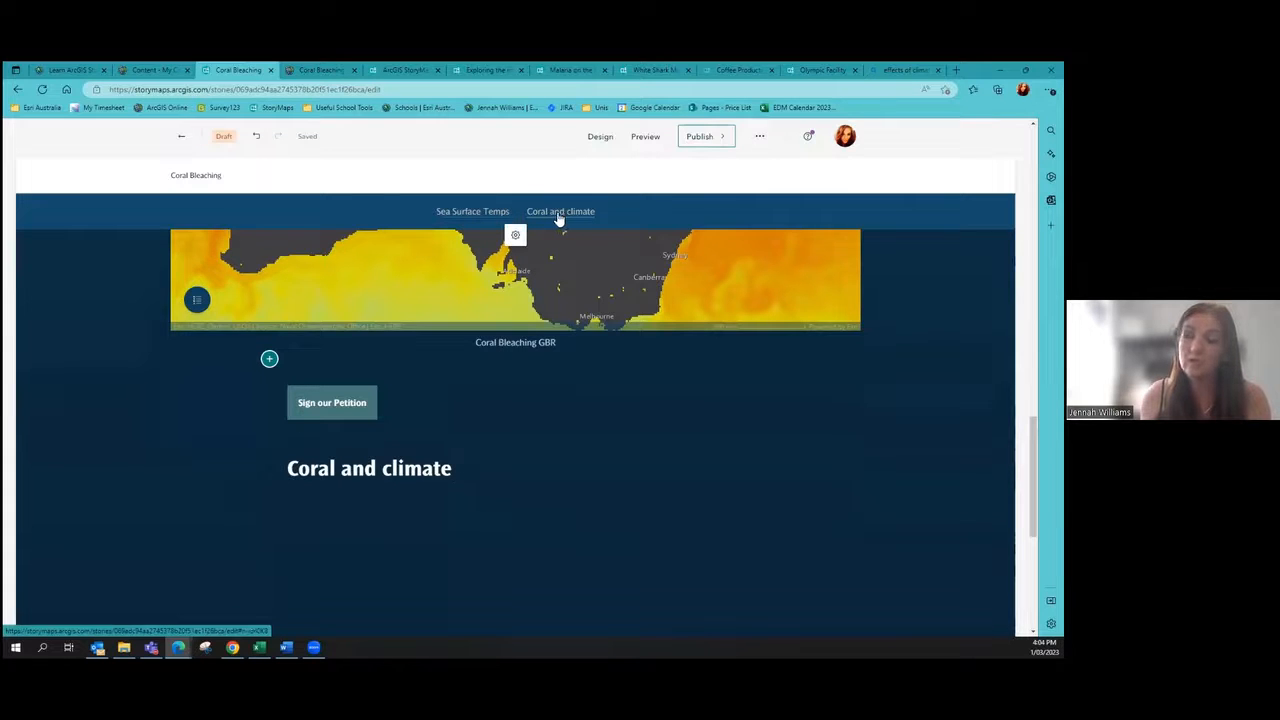
{"action": "key", "text": "Return"}
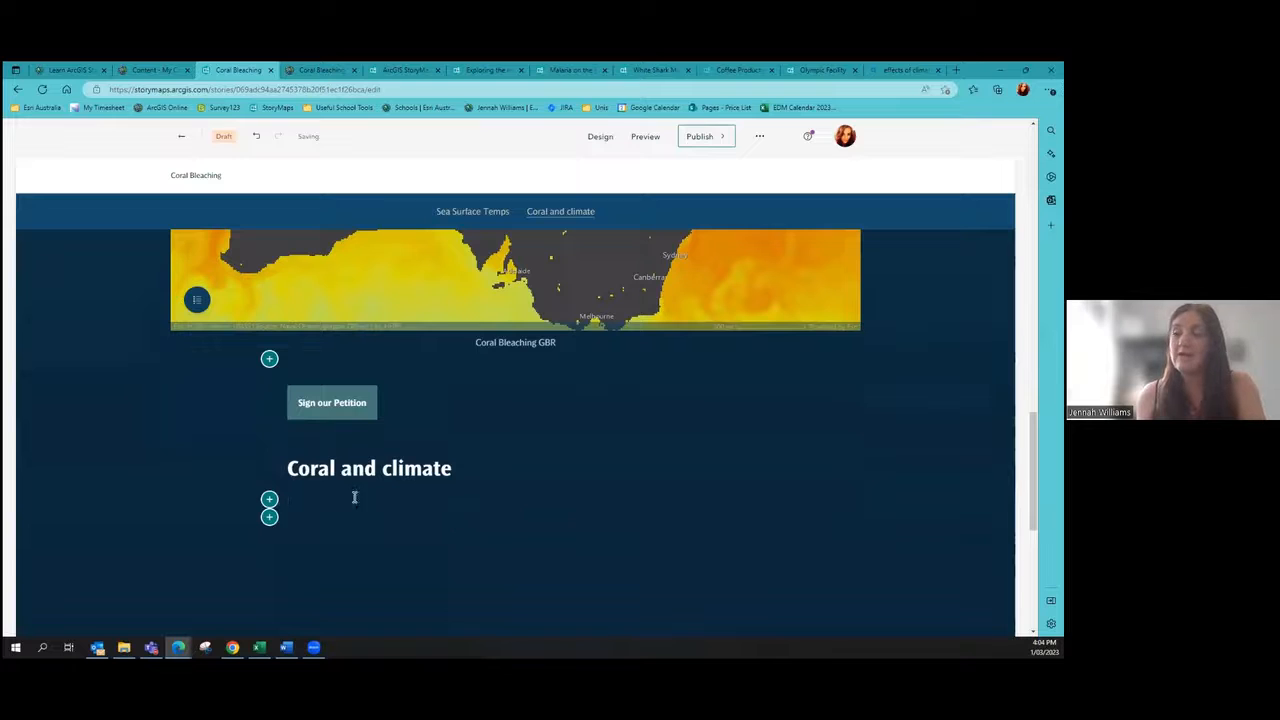
Step: Start a Video block from a web link under the heading, then go to the Bing tab
{"action": "left_click", "coordinate": [270, 501]}
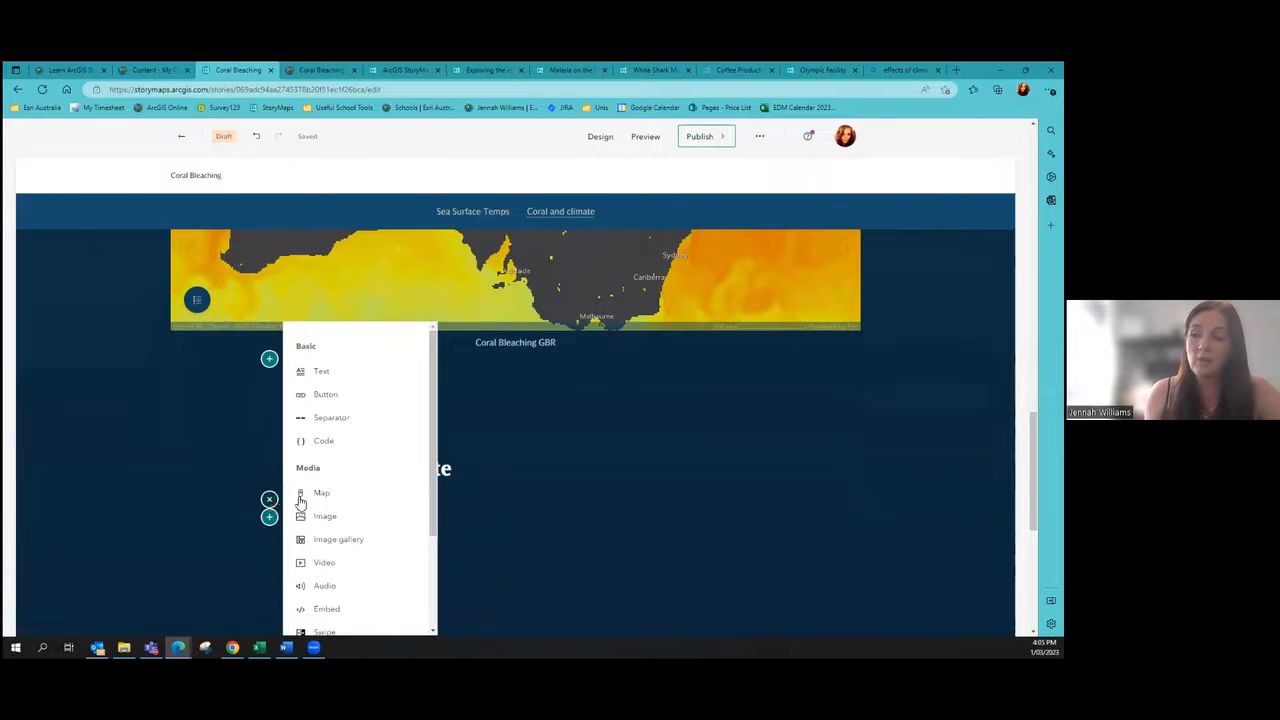
{"action": "left_click", "coordinate": [343, 565]}
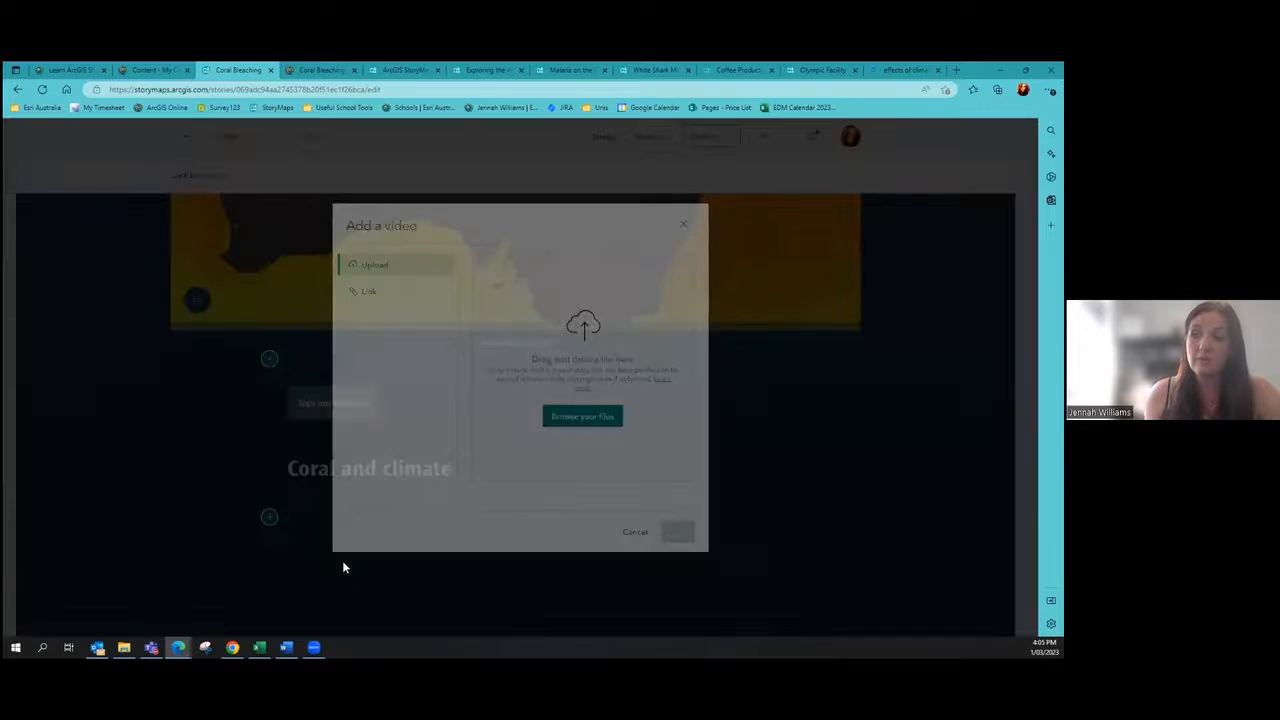
{"action": "left_click", "coordinate": [398, 292]}
{"action": "left_click", "coordinate": [500, 263]}
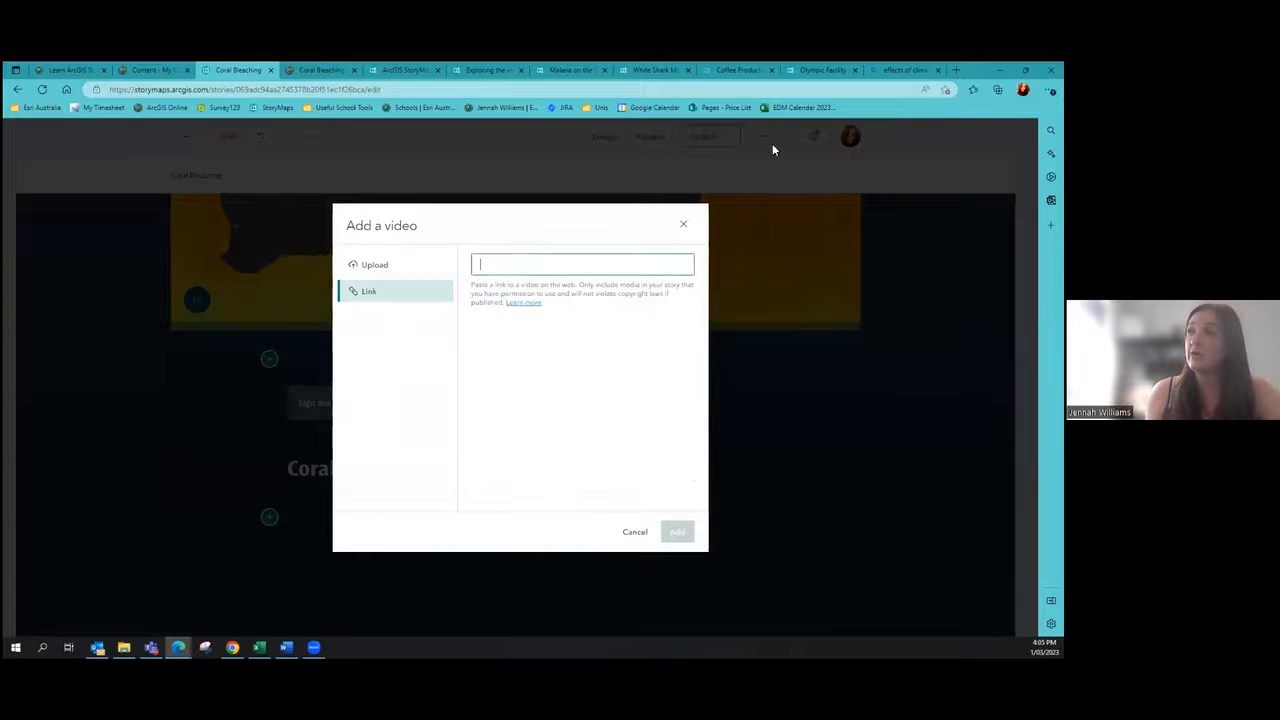
{"action": "left_click", "coordinate": [905, 70]}
Step: Search YouTube for coral bleaching and open TIME's 'What Is Coral Bleaching?' video
{"action": "left_click", "coordinate": [488, 89]}
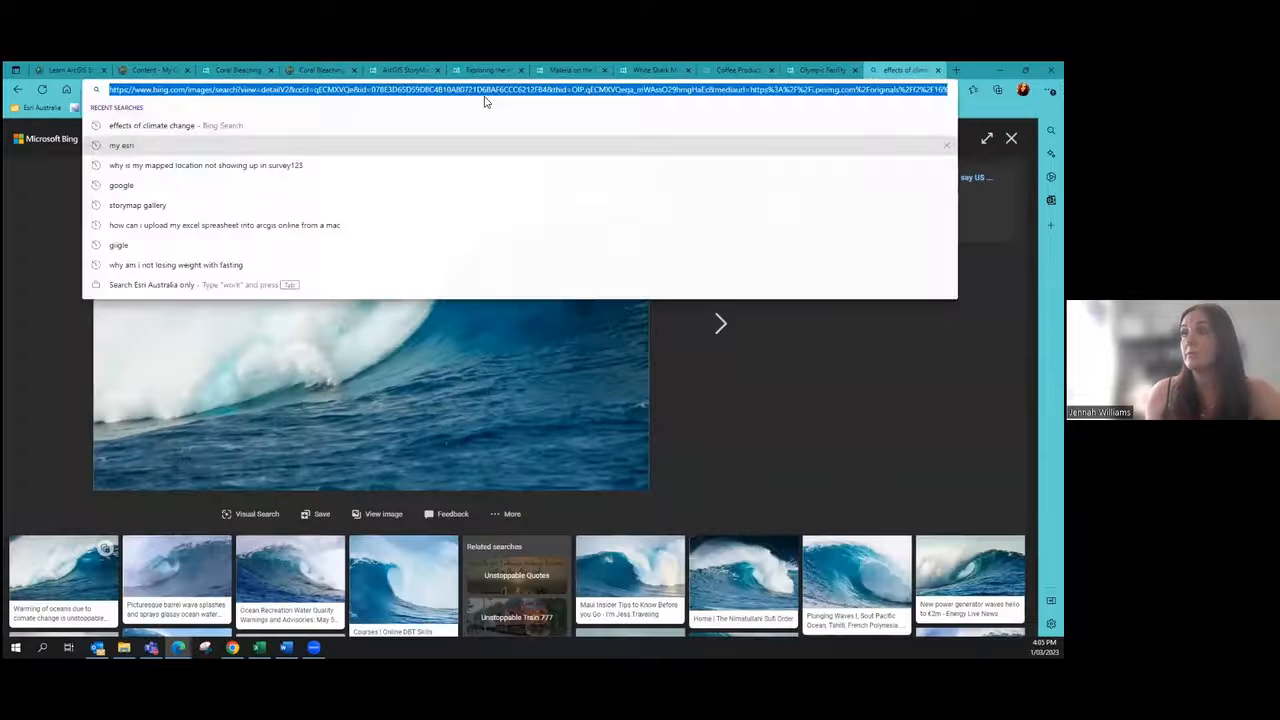
{"action": "type", "text": "youtube.com"}
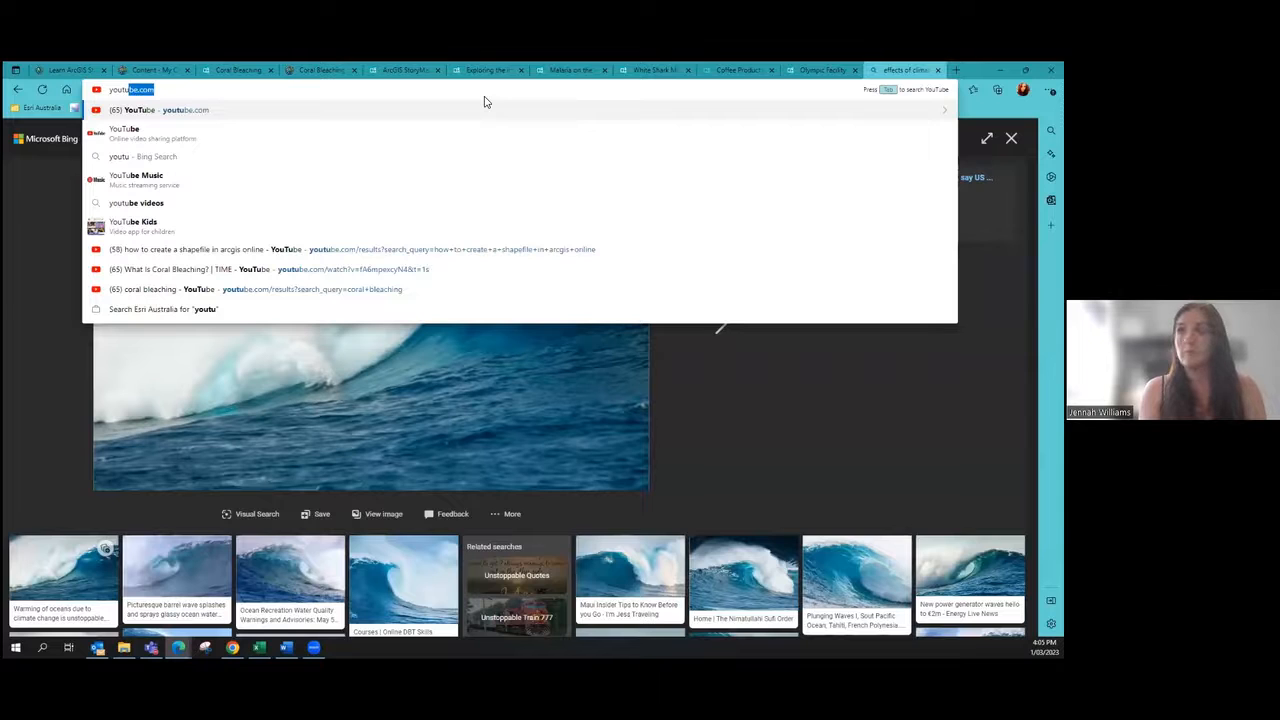
{"action": "key", "text": "Return"}
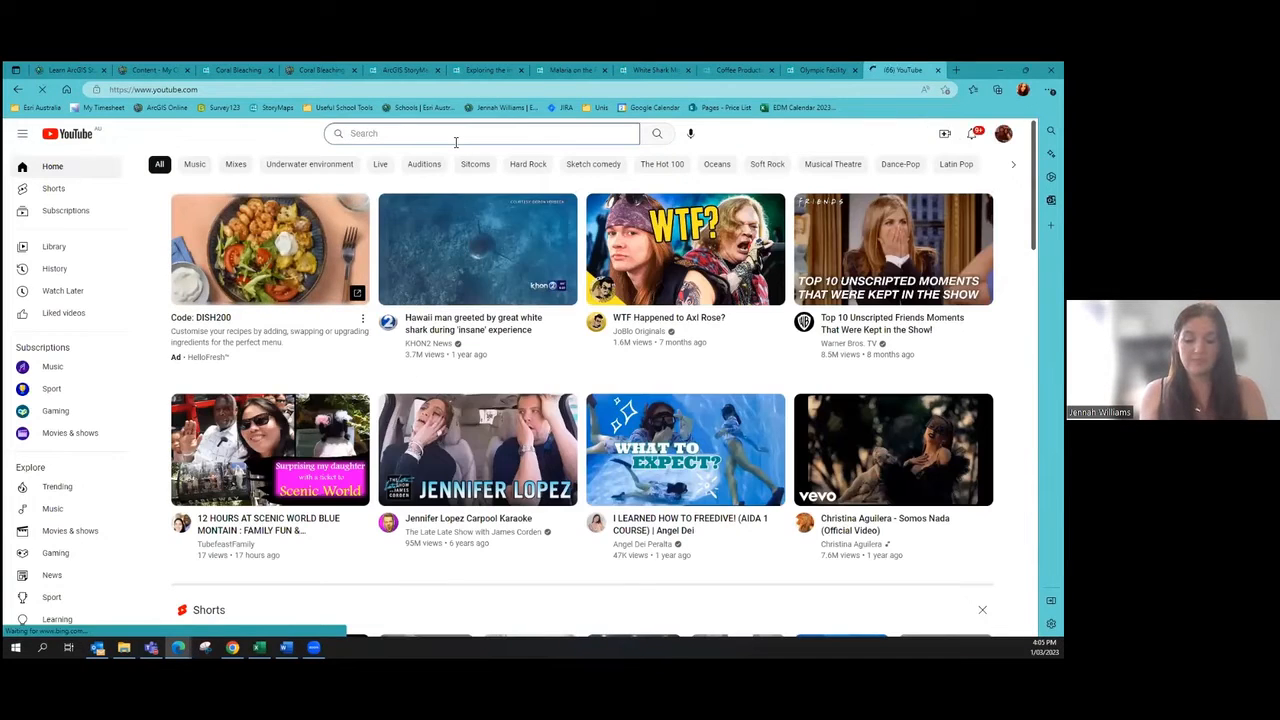
{"action": "left_click", "coordinate": [455, 142]}
{"action": "type", "text": "coral bleaching"}
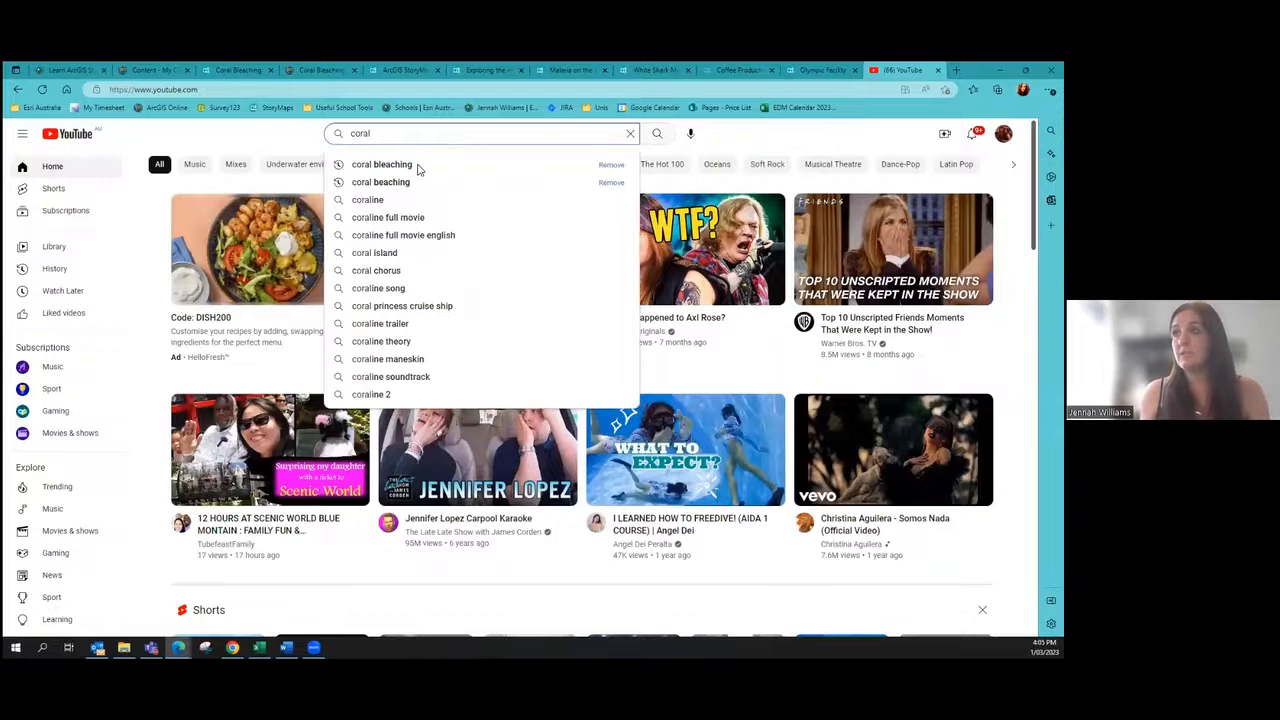
{"action": "left_click", "coordinate": [418, 167]}
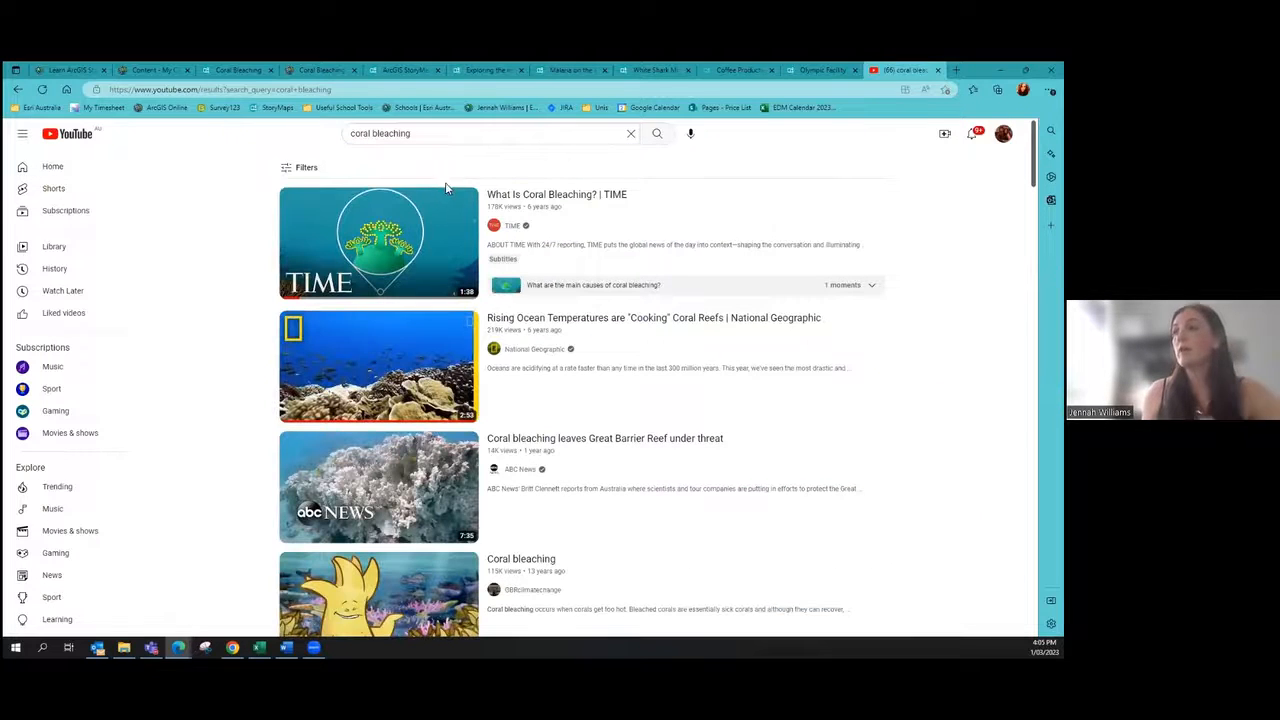
{"action": "left_click", "coordinate": [385, 237]}
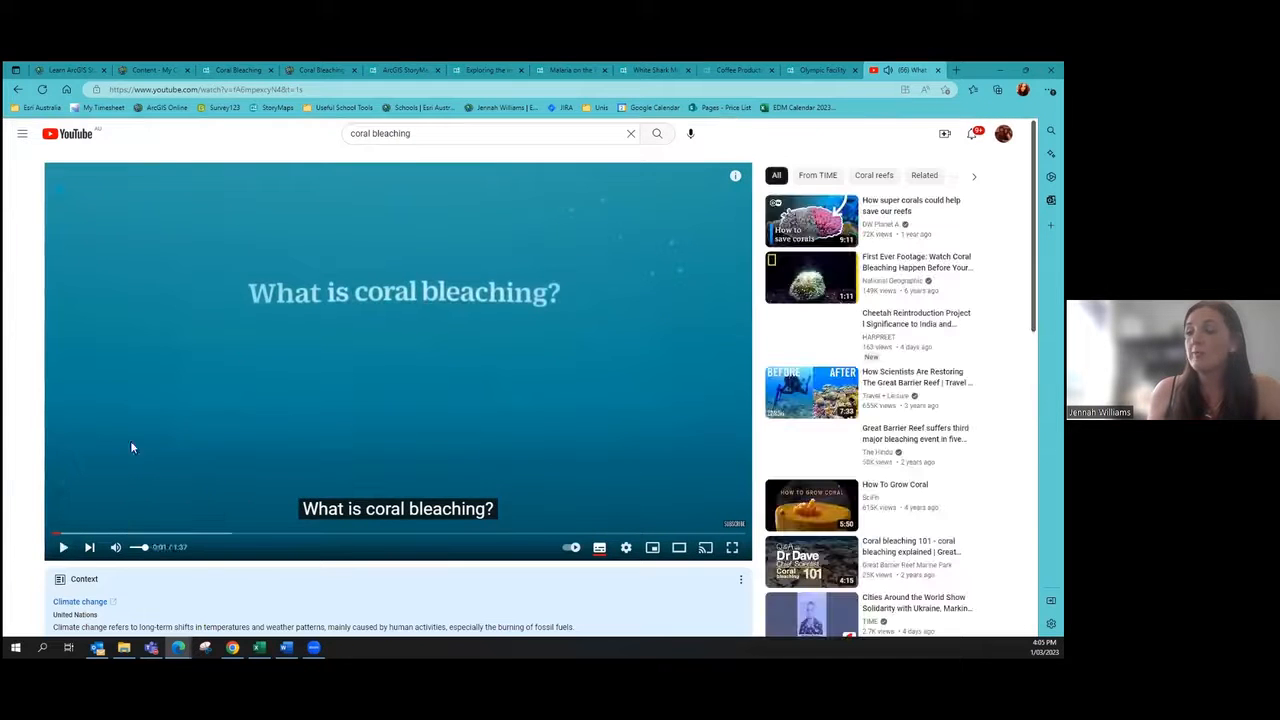
Step: Copy the video's share link and return to the Coral Bleaching story tab
{"action": "scroll", "coordinate": [453, 330], "scroll_direction": "down", "scroll_amount": 3}
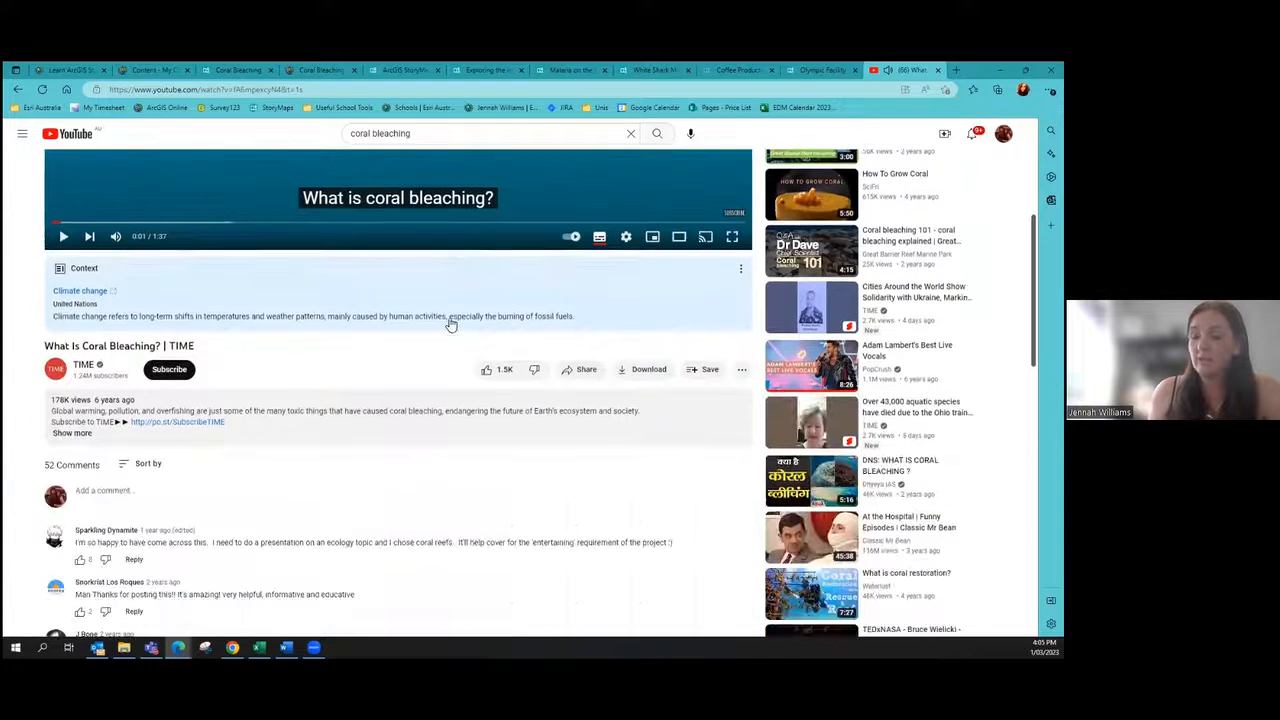
{"action": "left_click", "coordinate": [585, 377]}
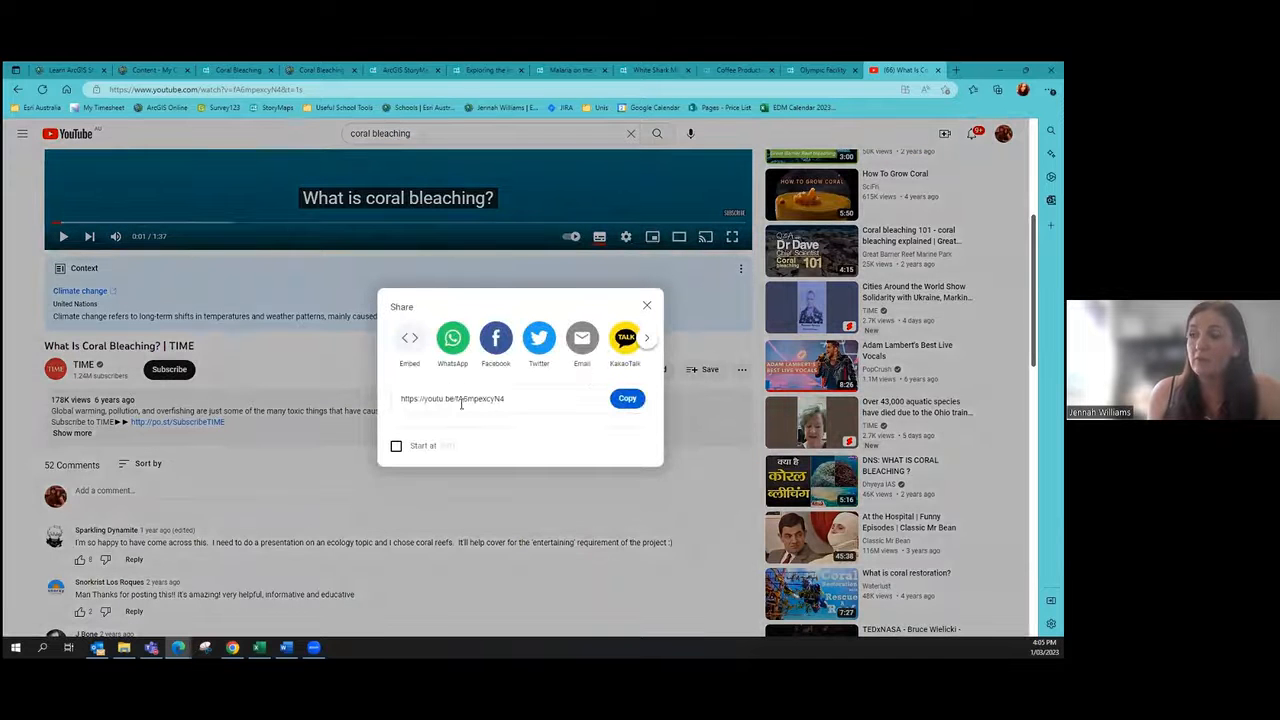
{"action": "left_click", "coordinate": [620, 402]}
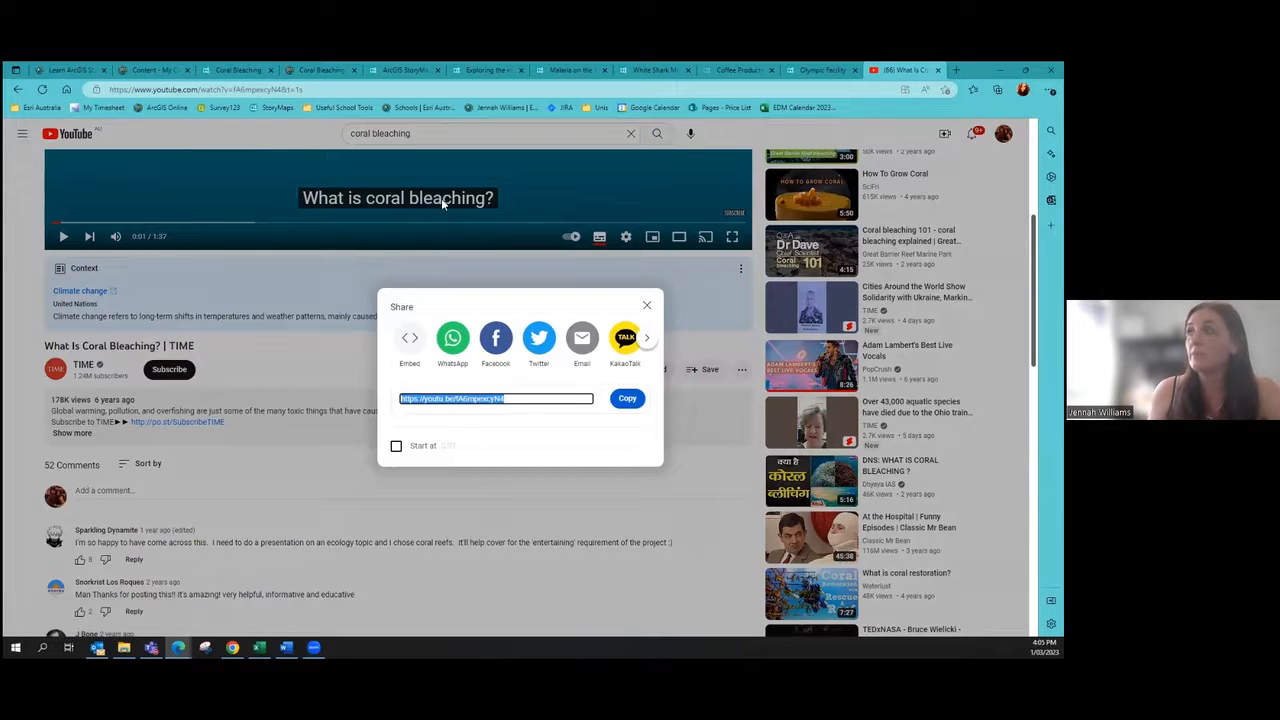
{"action": "left_click", "coordinate": [250, 67]}
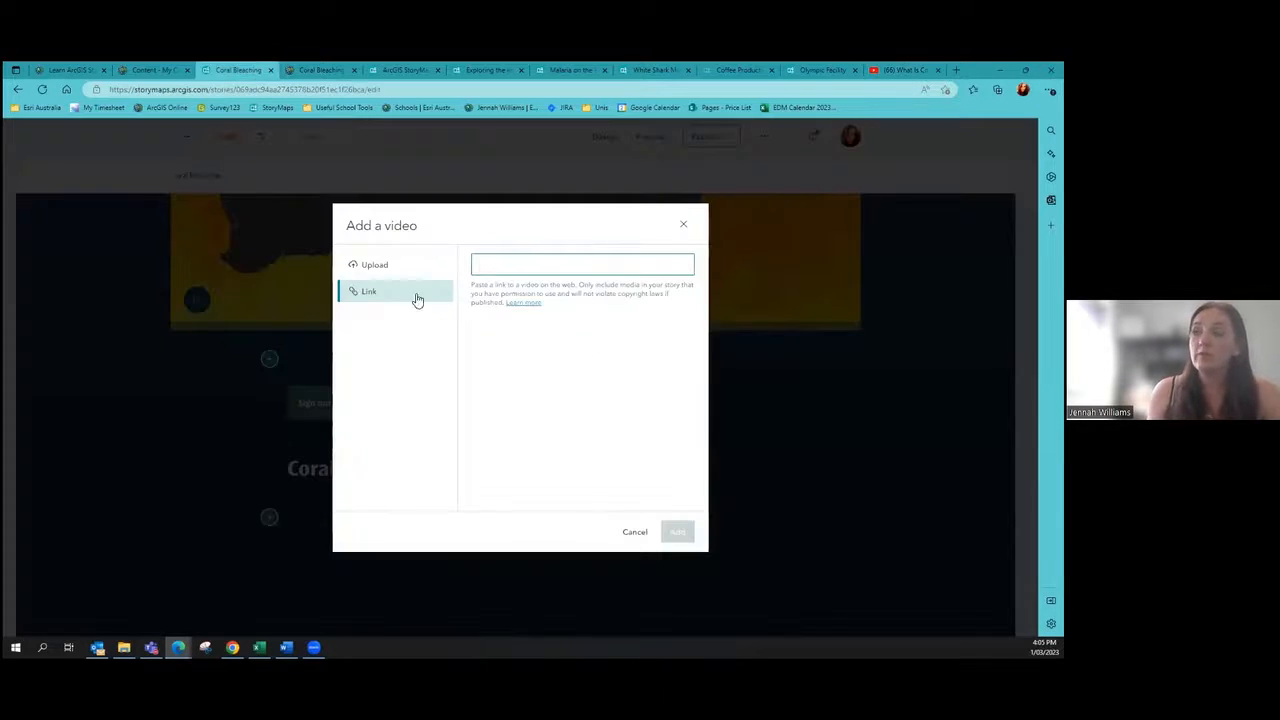
Step: Paste the YouTube link and add TIME's 'What Is Coral Bleaching?' video to the story
{"action": "key", "text": "ctrl+v"}
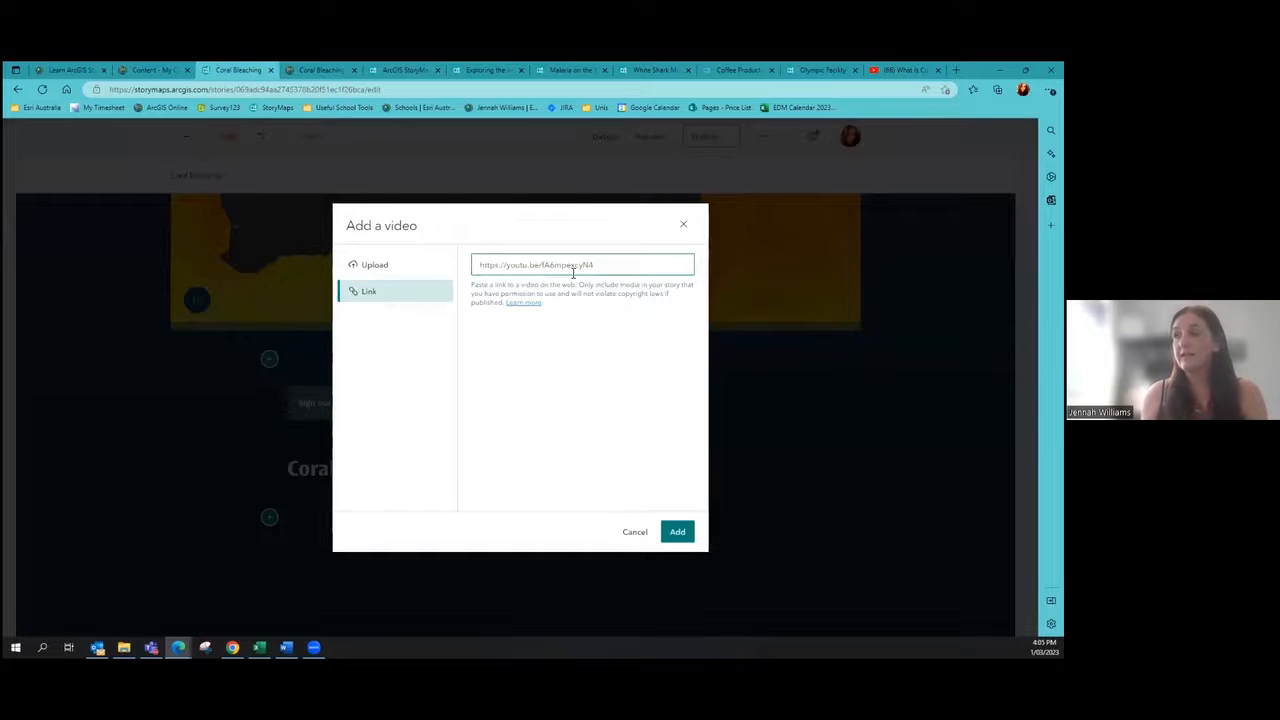
{"action": "left_click", "coordinate": [678, 532]}
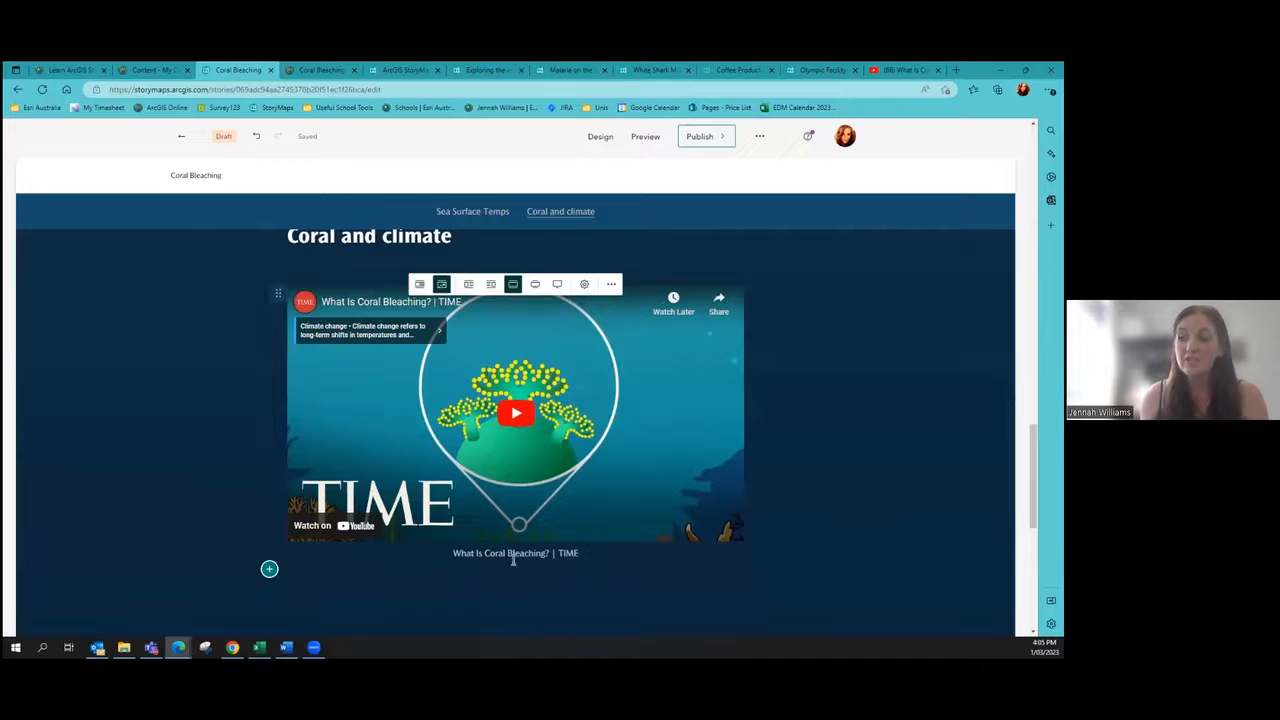
{"action": "left_click_drag", "start_coordinate": [451, 556], "coordinate": [594, 564]}
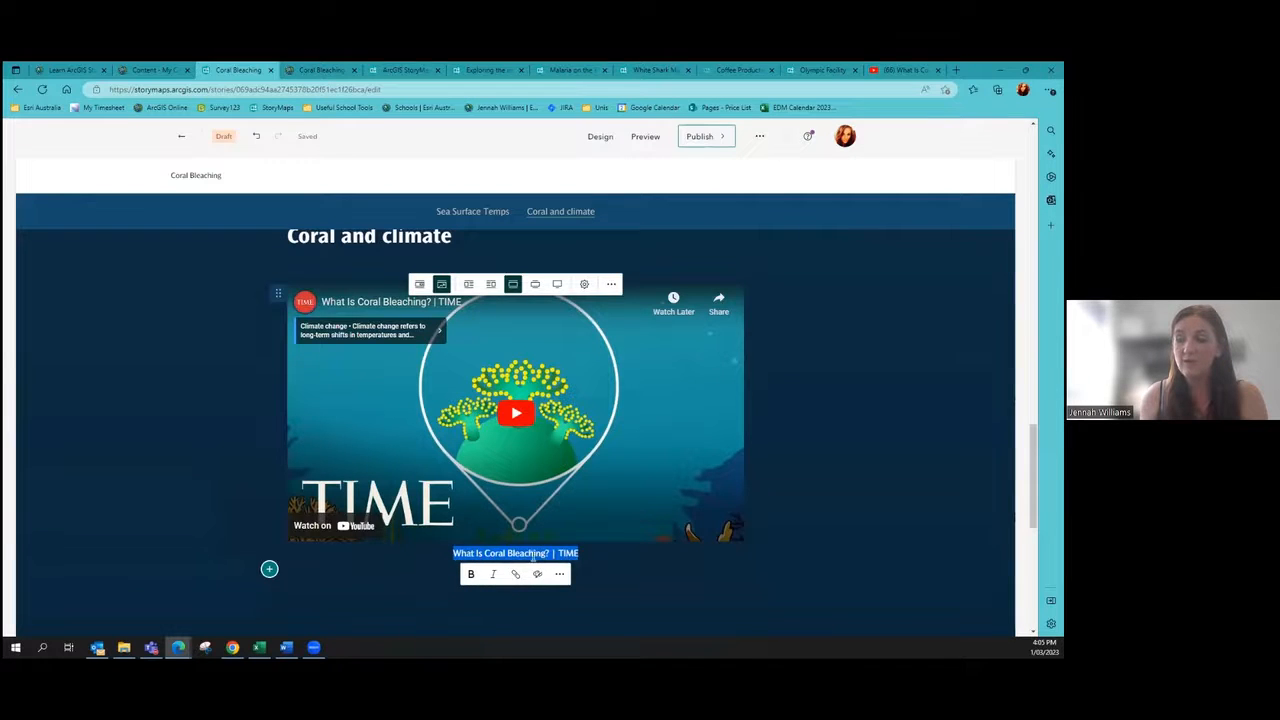
{"action": "left_click", "coordinate": [355, 569]}
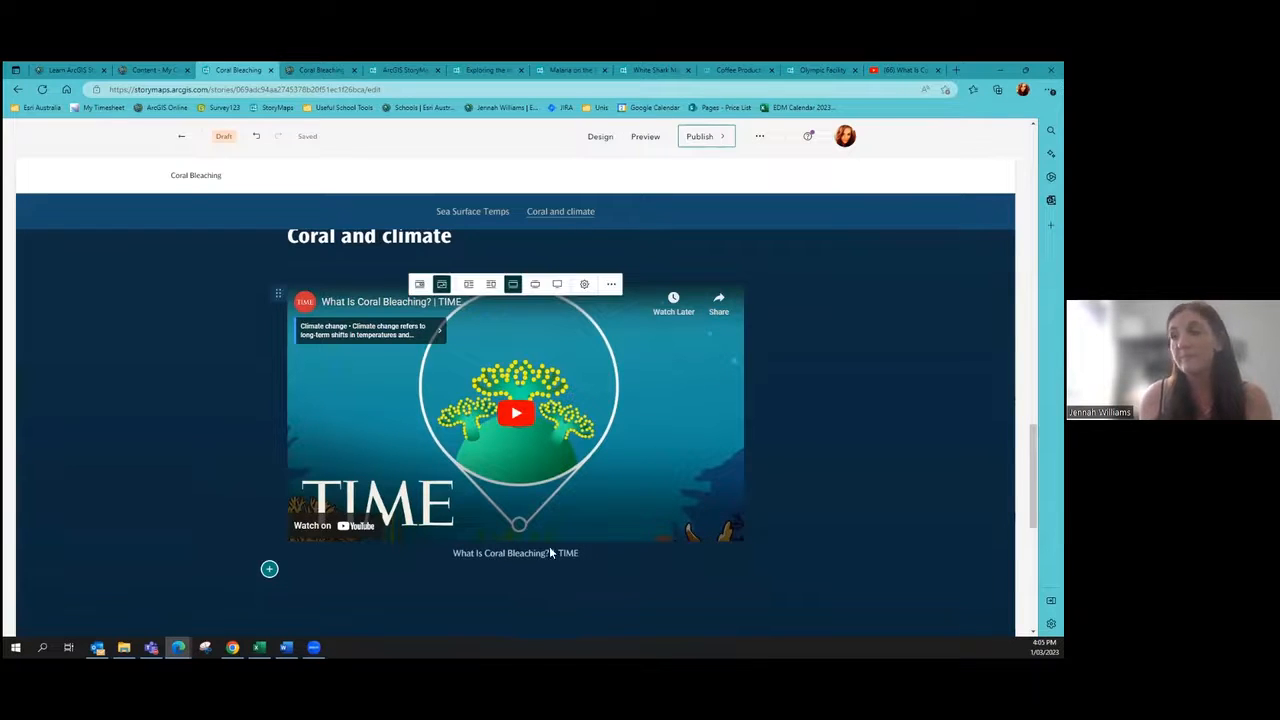
{"action": "scroll", "coordinate": [798, 431], "scroll_direction": "down", "scroll_amount": 2}
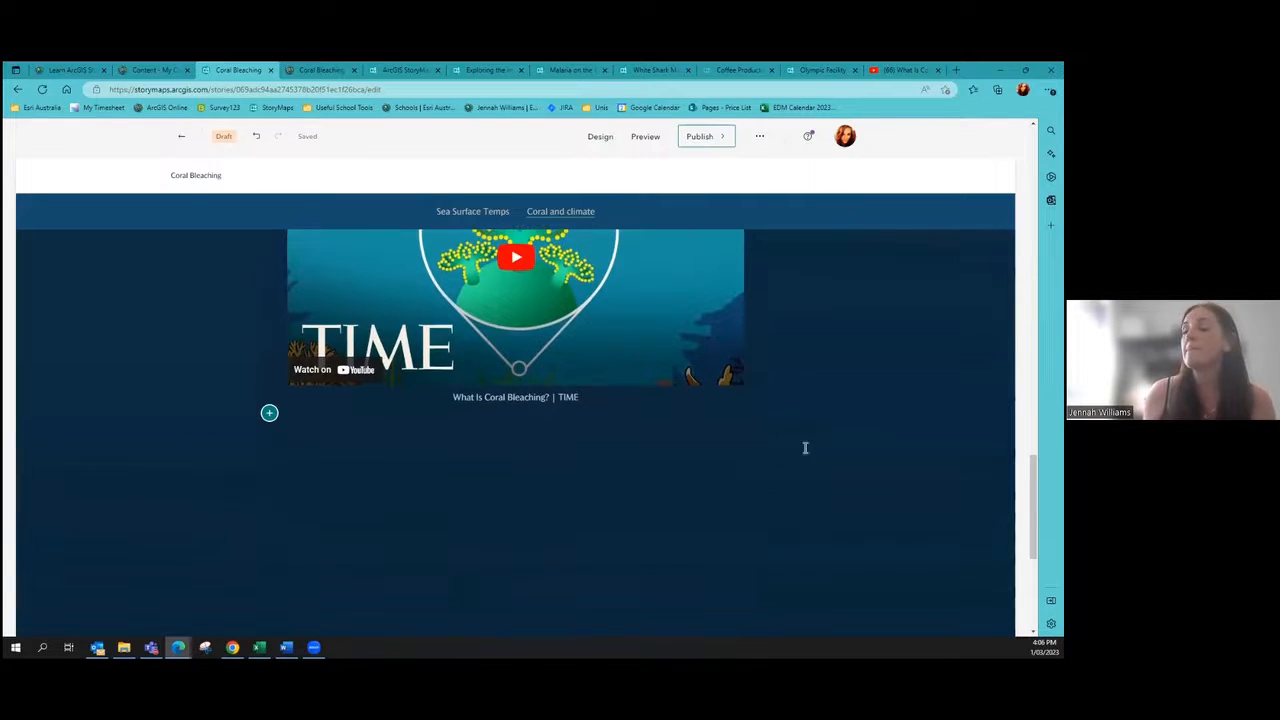
Step: Insert an empty Swipe block from the Media block list below the video
{"action": "left_click", "coordinate": [269, 416]}
{"action": "scroll", "coordinate": [343, 416], "scroll_direction": "down", "scroll_amount": 2}
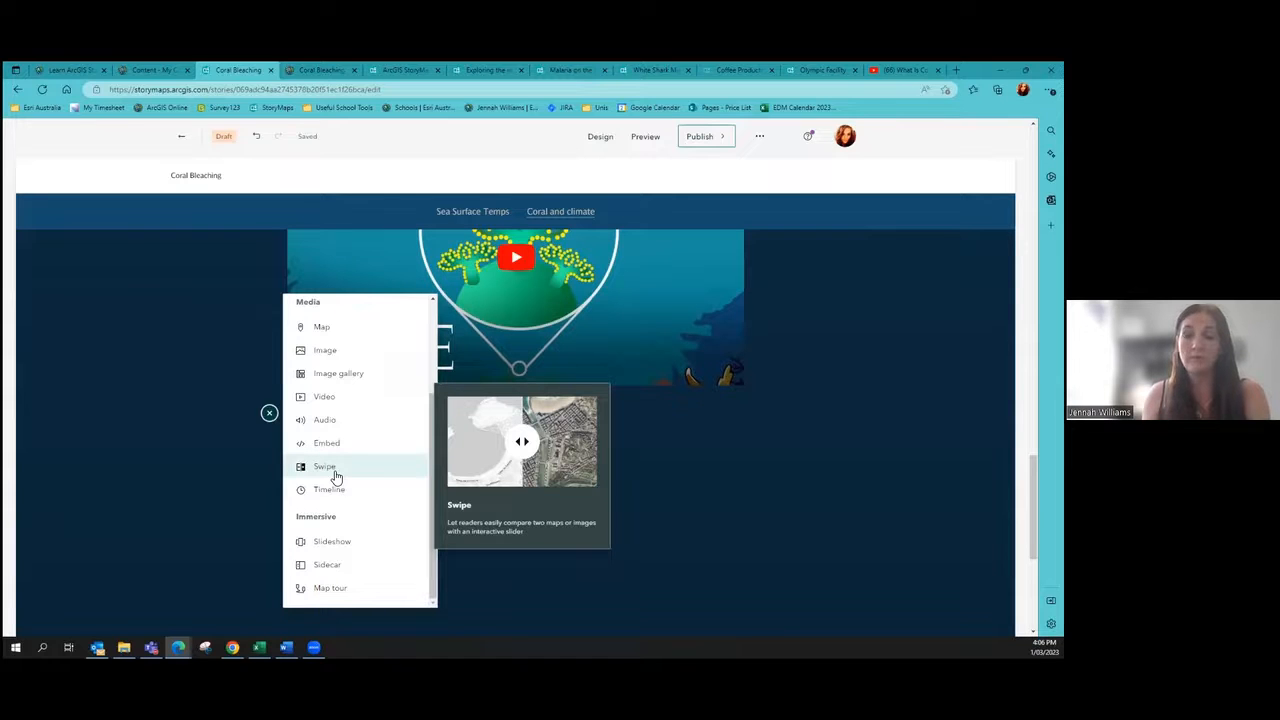
{"action": "left_click", "coordinate": [325, 468]}
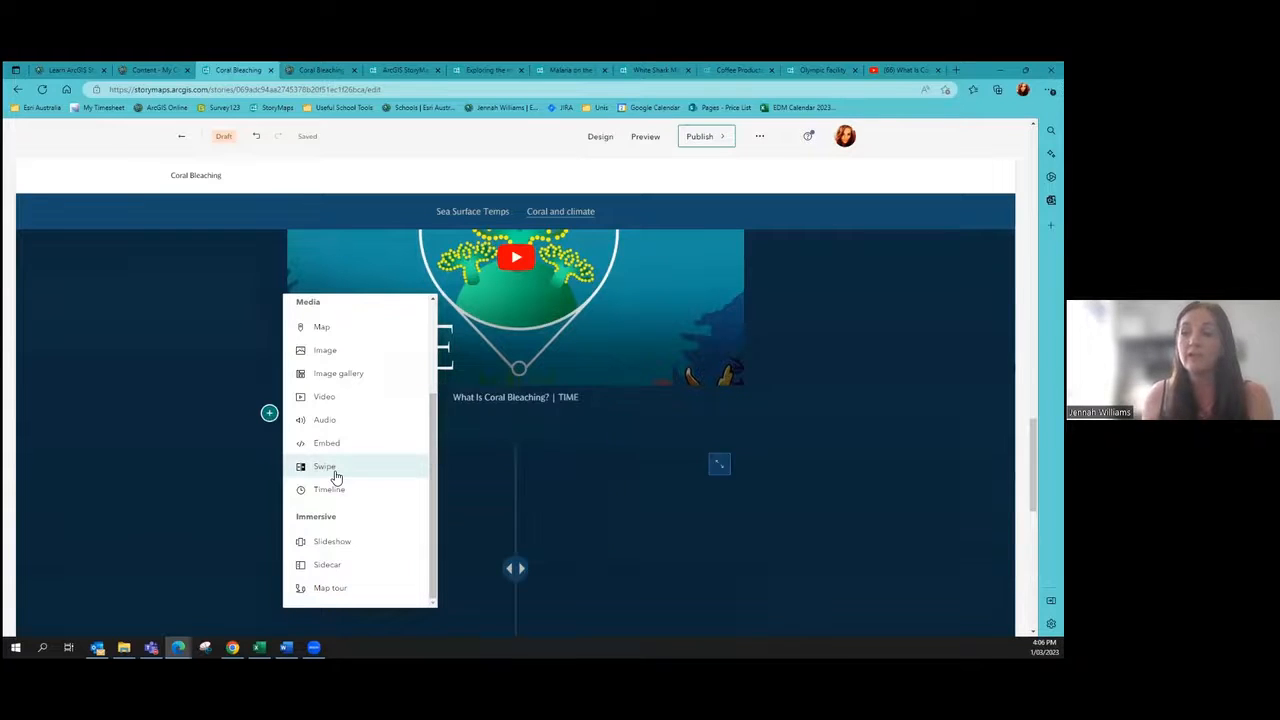
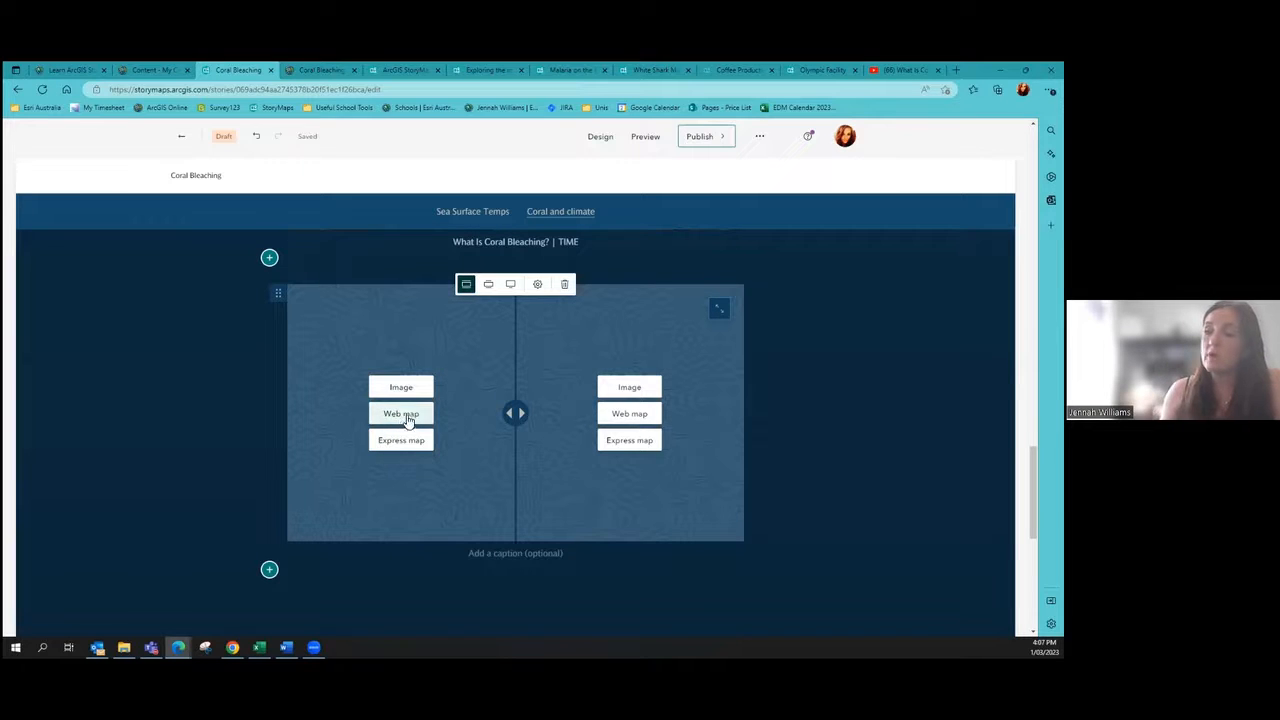
Step: Fill the swipe's left side with the Coral Bleaching GBR map, coral layer hidden, zoomed to Queensland
{"action": "left_click", "coordinate": [401, 413]}
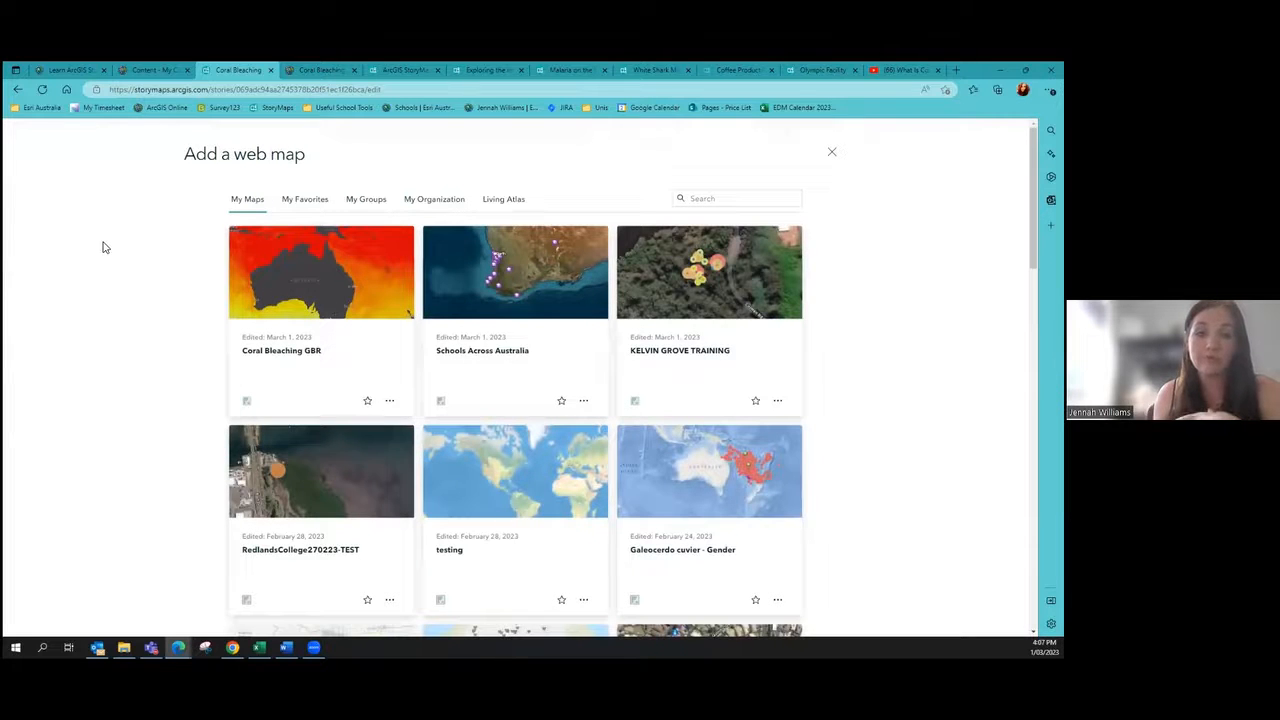
{"action": "left_click", "coordinate": [297, 287]}
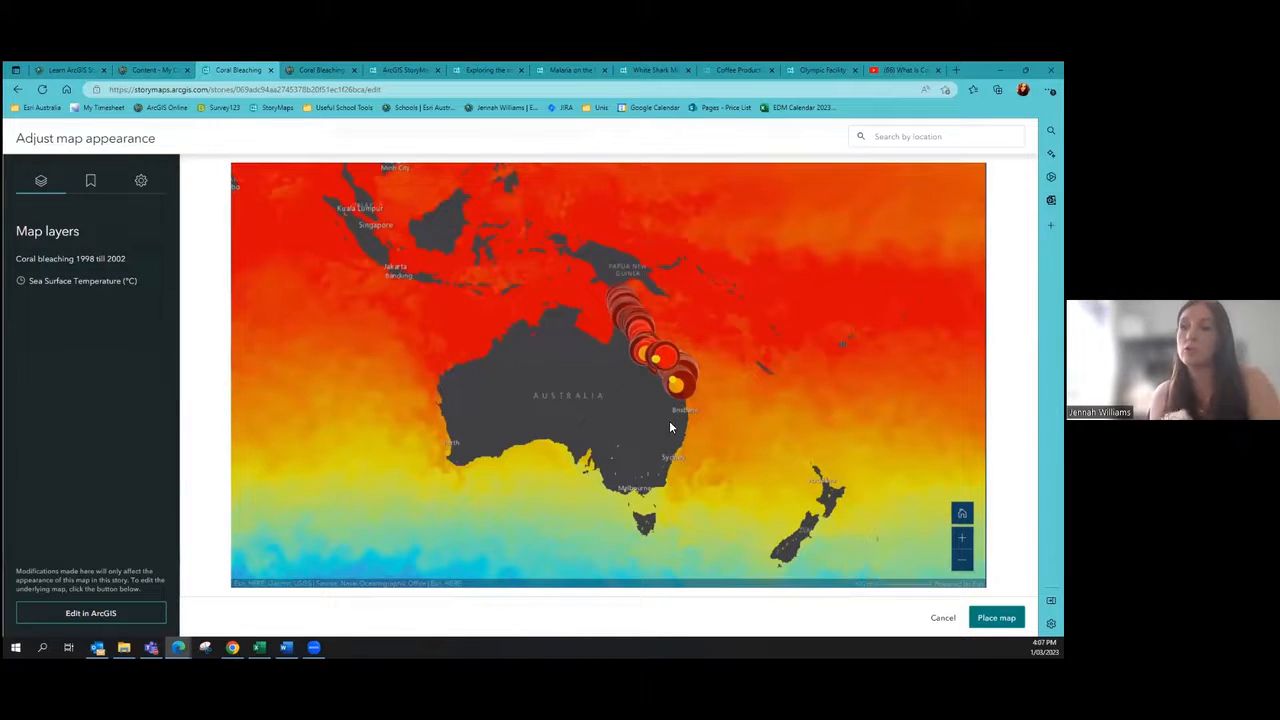
{"action": "left_click", "coordinate": [161, 261]}
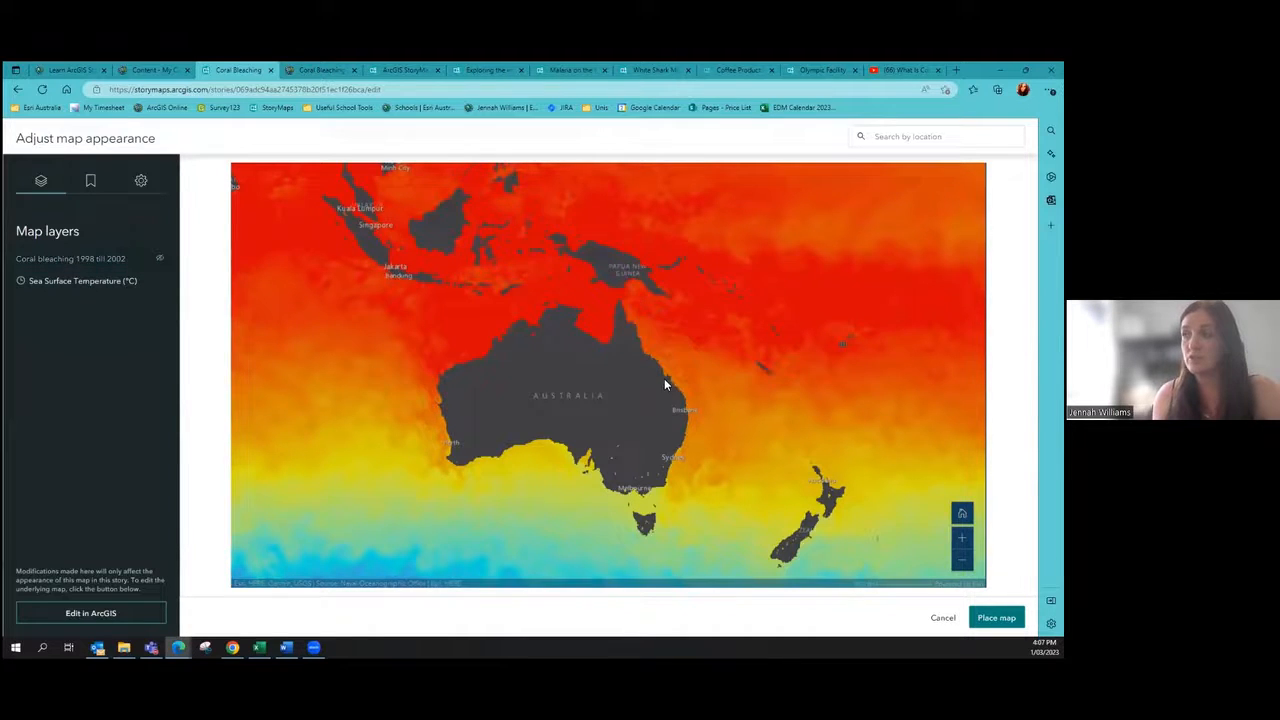
{"action": "scroll", "coordinate": [664, 380], "scroll_direction": "up", "scroll_amount": 1}
{"action": "scroll", "coordinate": [664, 380], "scroll_direction": "up", "scroll_amount": 1}
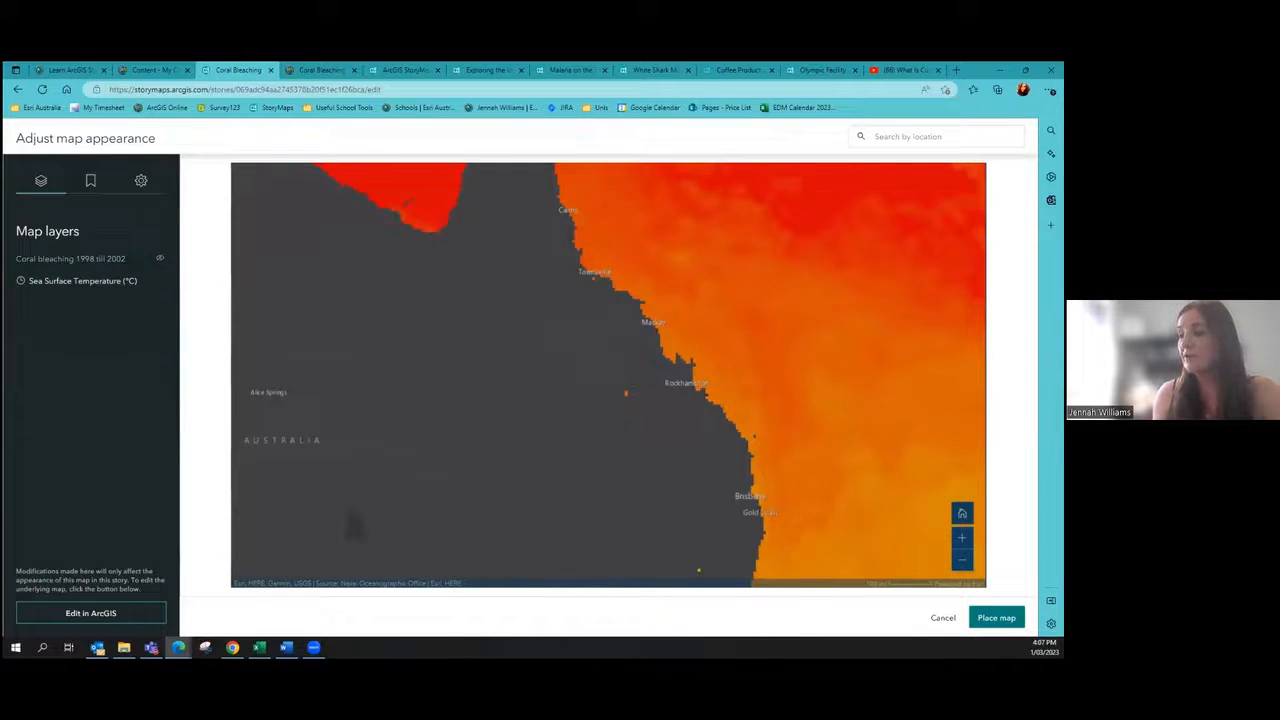
{"action": "left_click", "coordinate": [996, 617]}
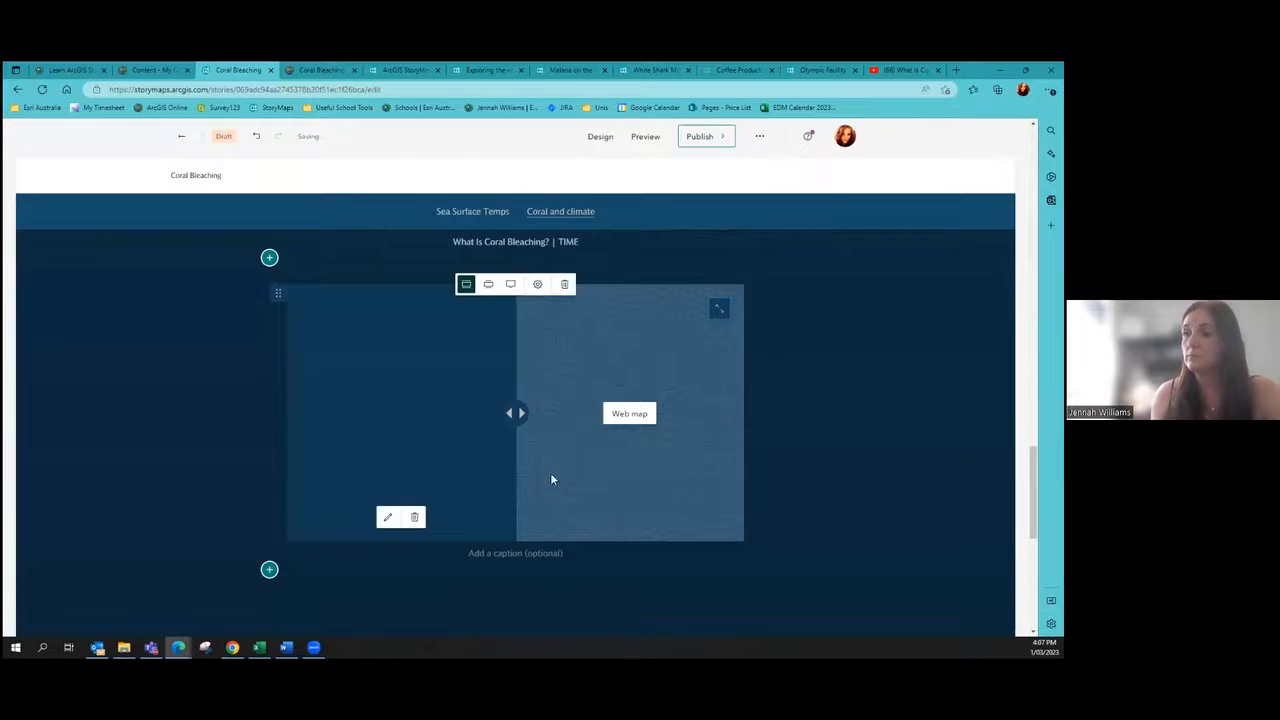
Step: Fill the swipe's right side with Coral Bleaching GBR, Sea Surface Temperature hidden, centred on the reef
{"action": "left_click", "coordinate": [629, 417]}
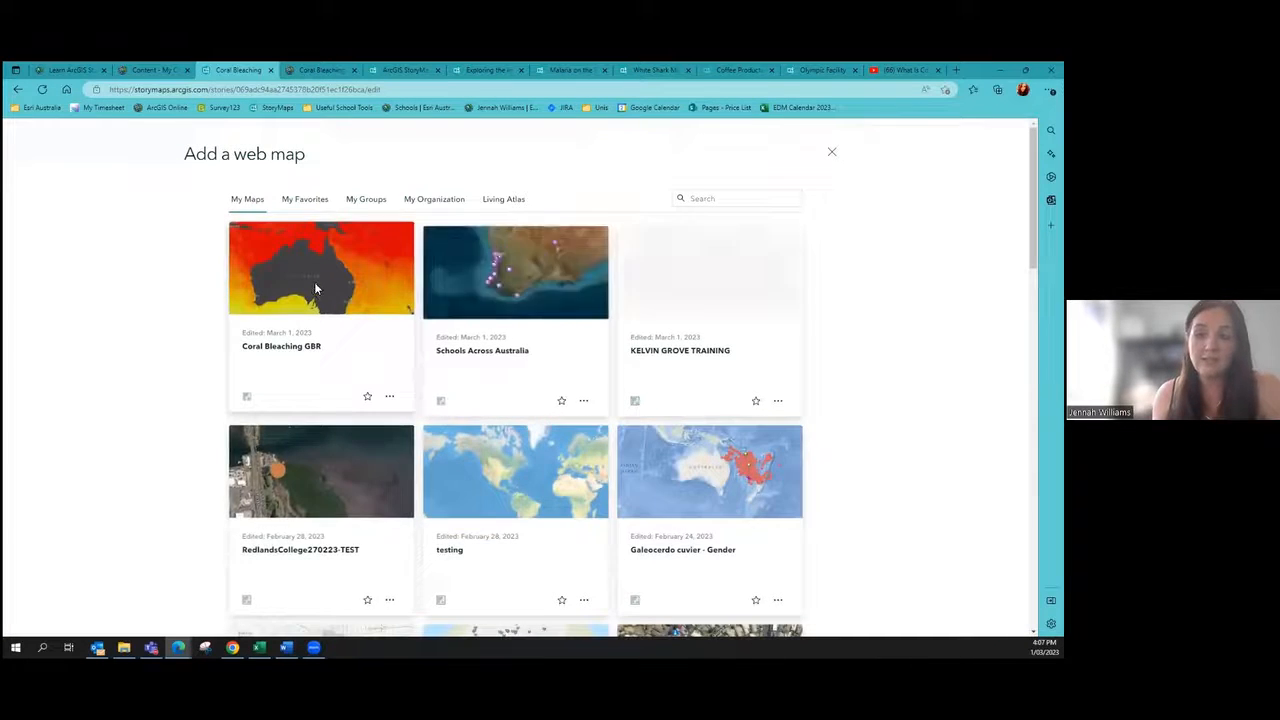
{"action": "left_click", "coordinate": [316, 289]}
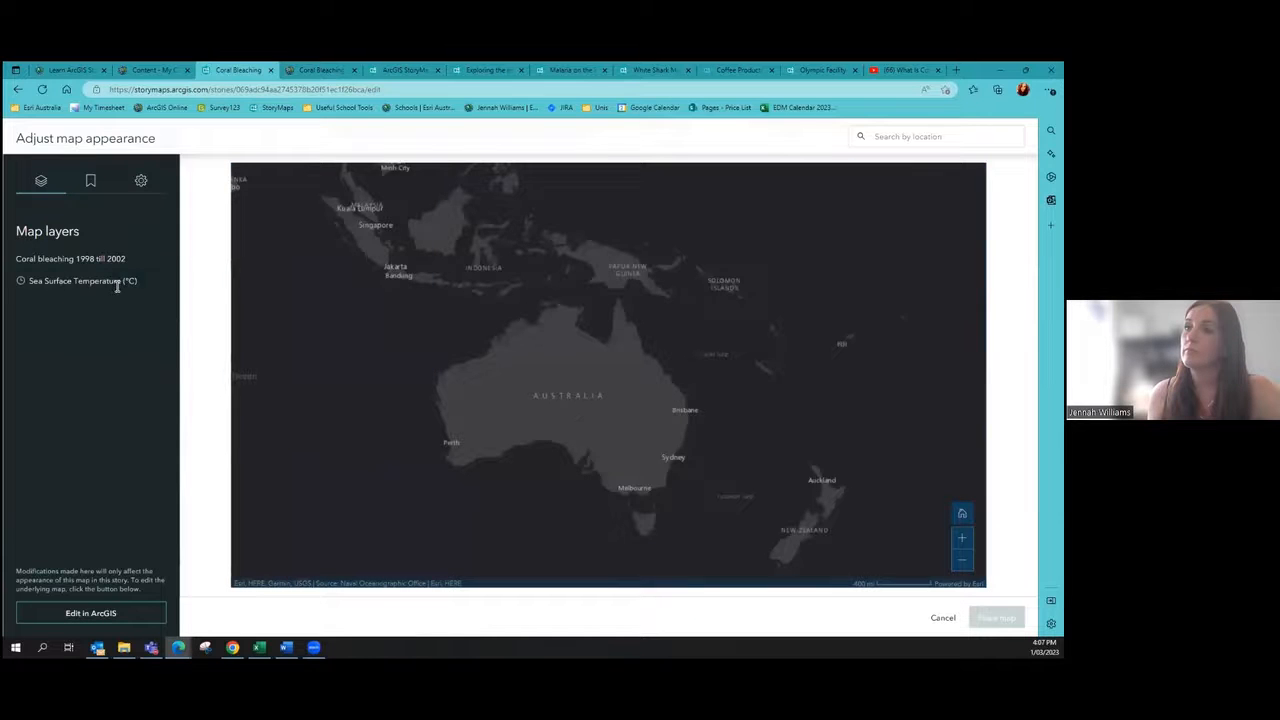
{"action": "left_click", "coordinate": [158, 281]}
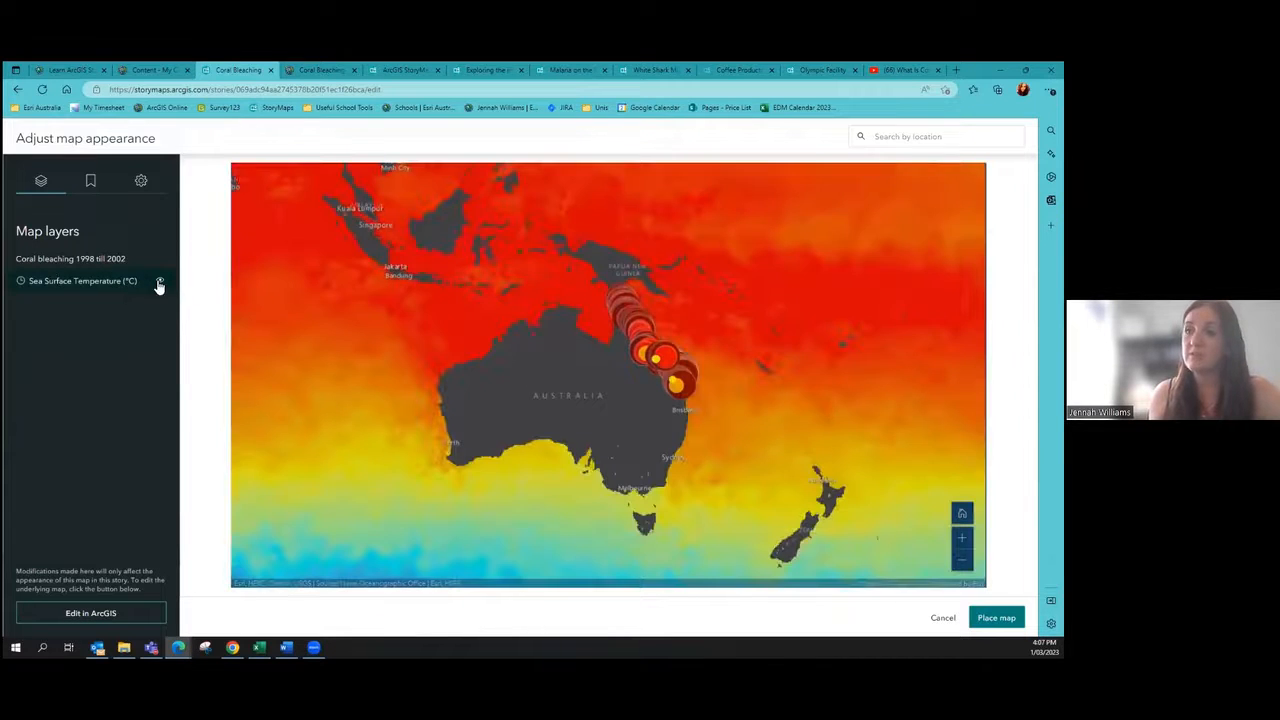
{"action": "left_click", "coordinate": [158, 283]}
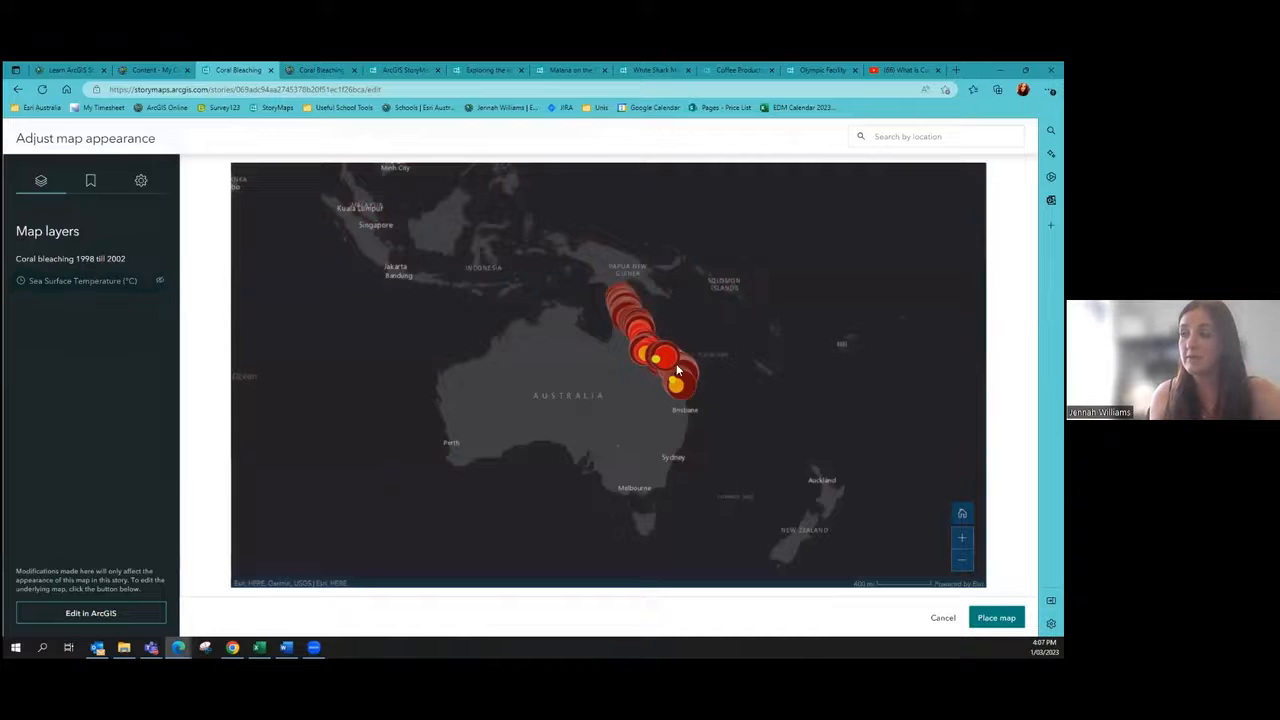
{"action": "scroll", "coordinate": [677, 370], "scroll_direction": "up", "scroll_amount": 2}
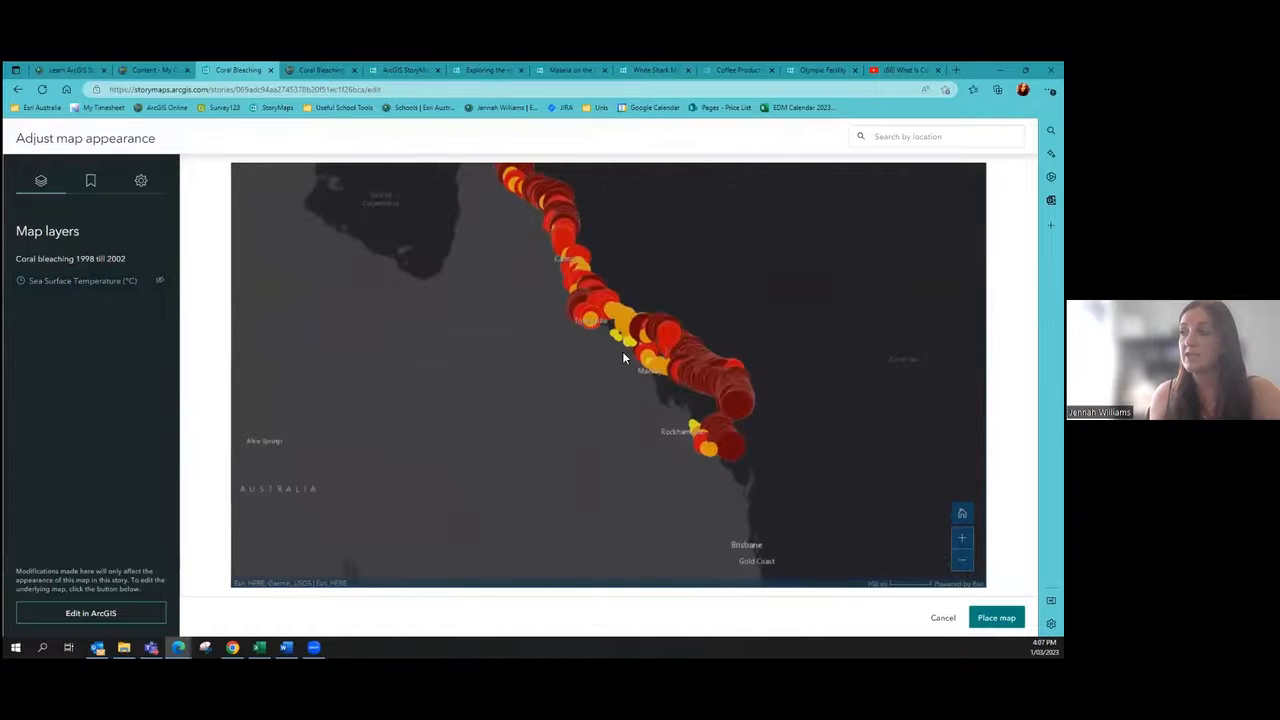
{"action": "left_click_drag", "start_coordinate": [610, 376], "coordinate": [628, 403]}
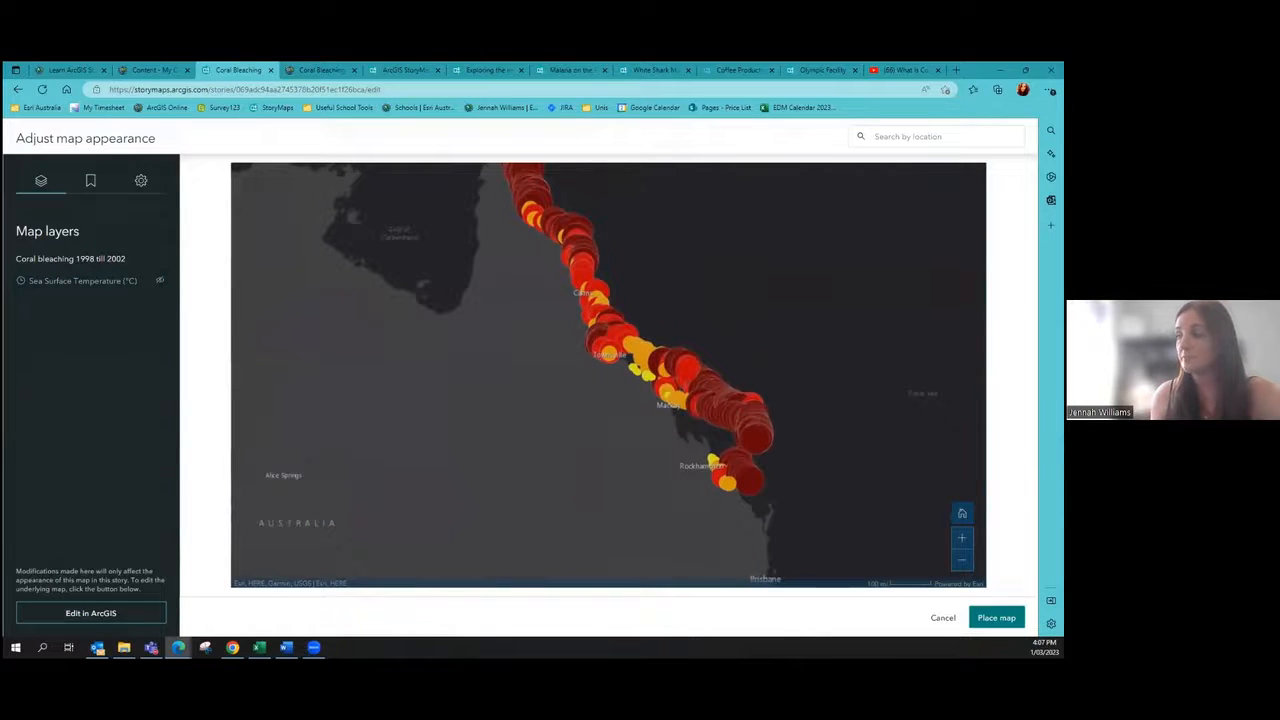
{"action": "left_click", "coordinate": [996, 617]}
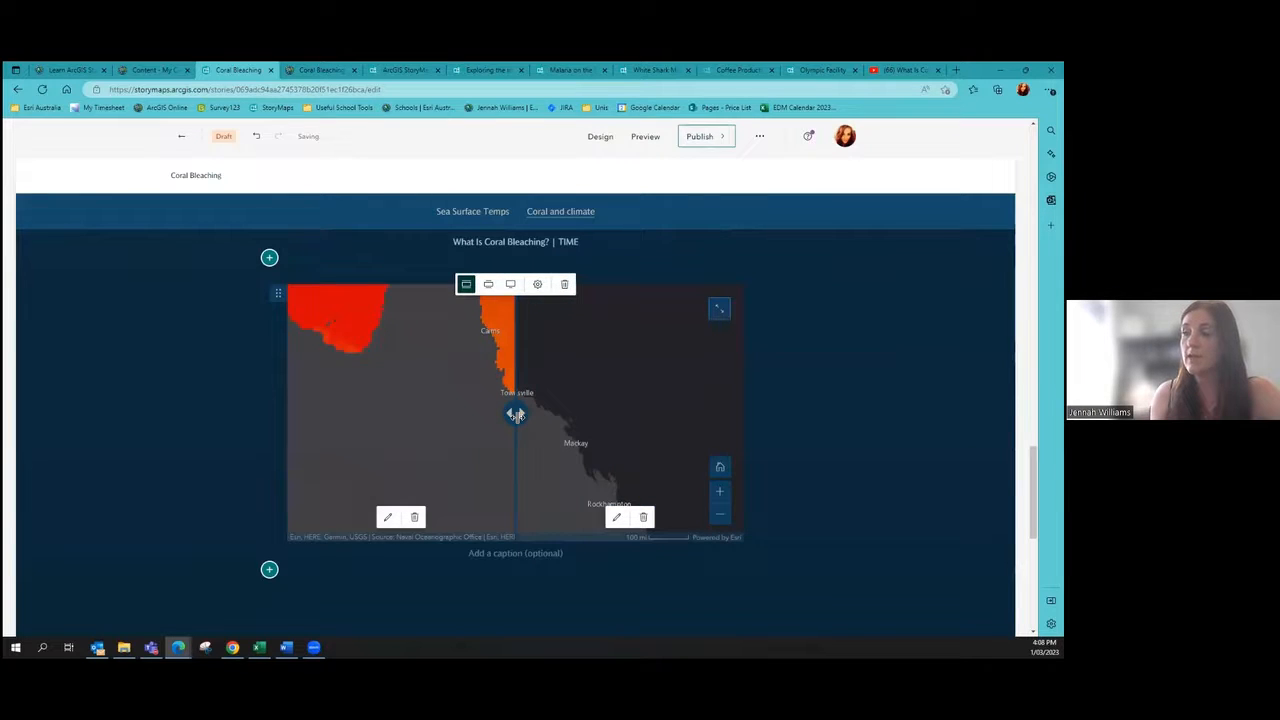
{"action": "left_click_drag", "start_coordinate": [515, 414], "coordinate": [811, 449]}
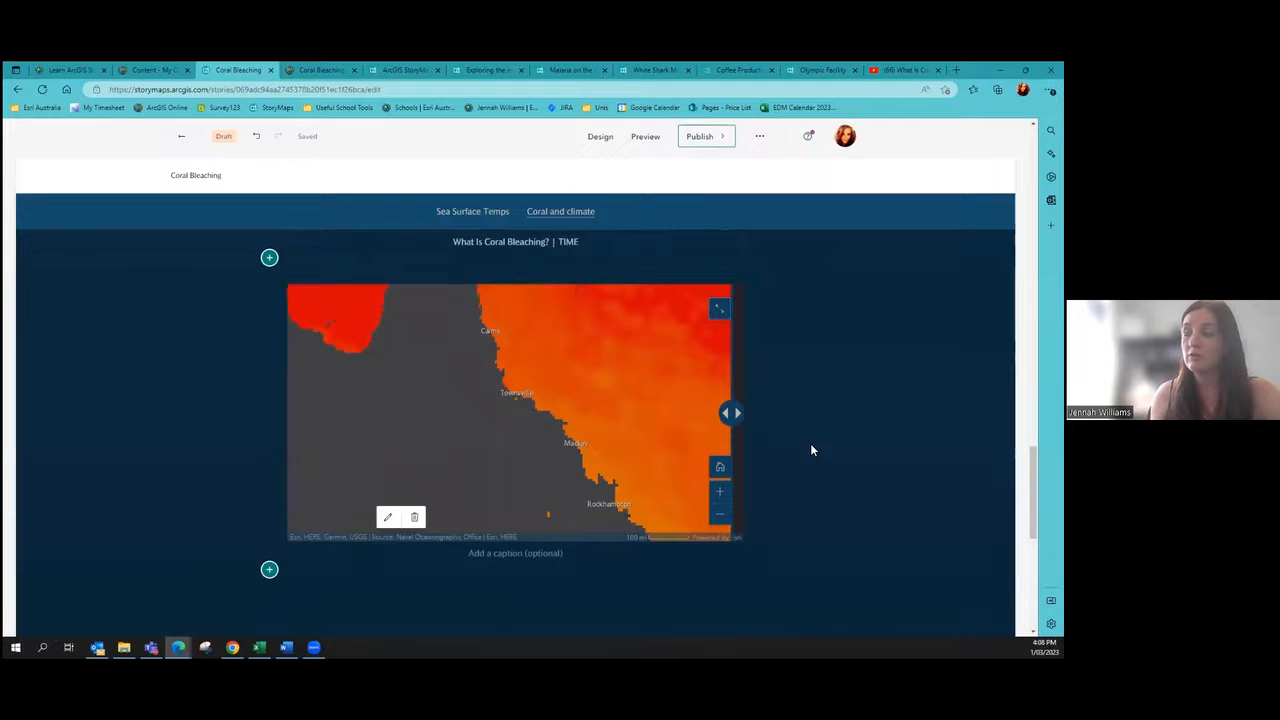
{"action": "left_click_drag", "start_coordinate": [730, 430], "coordinate": [497, 414]}
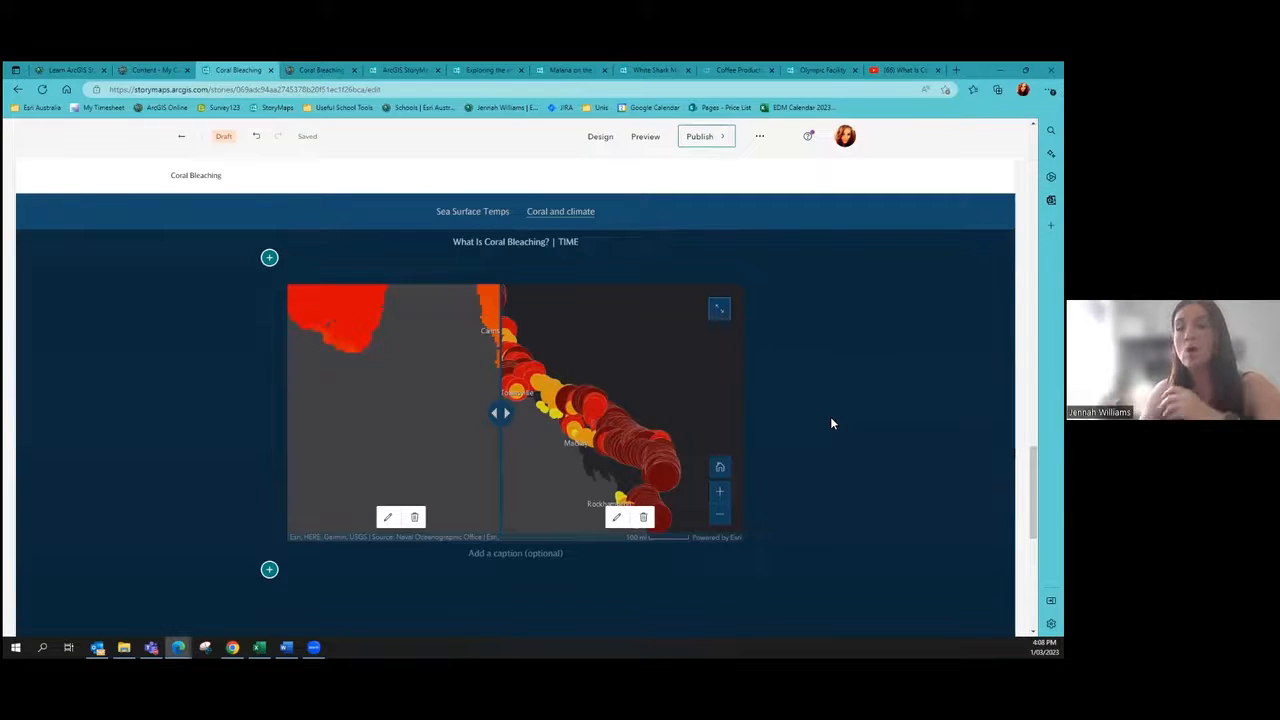
{"action": "left_click_drag", "start_coordinate": [502, 413], "coordinate": [531, 448]}
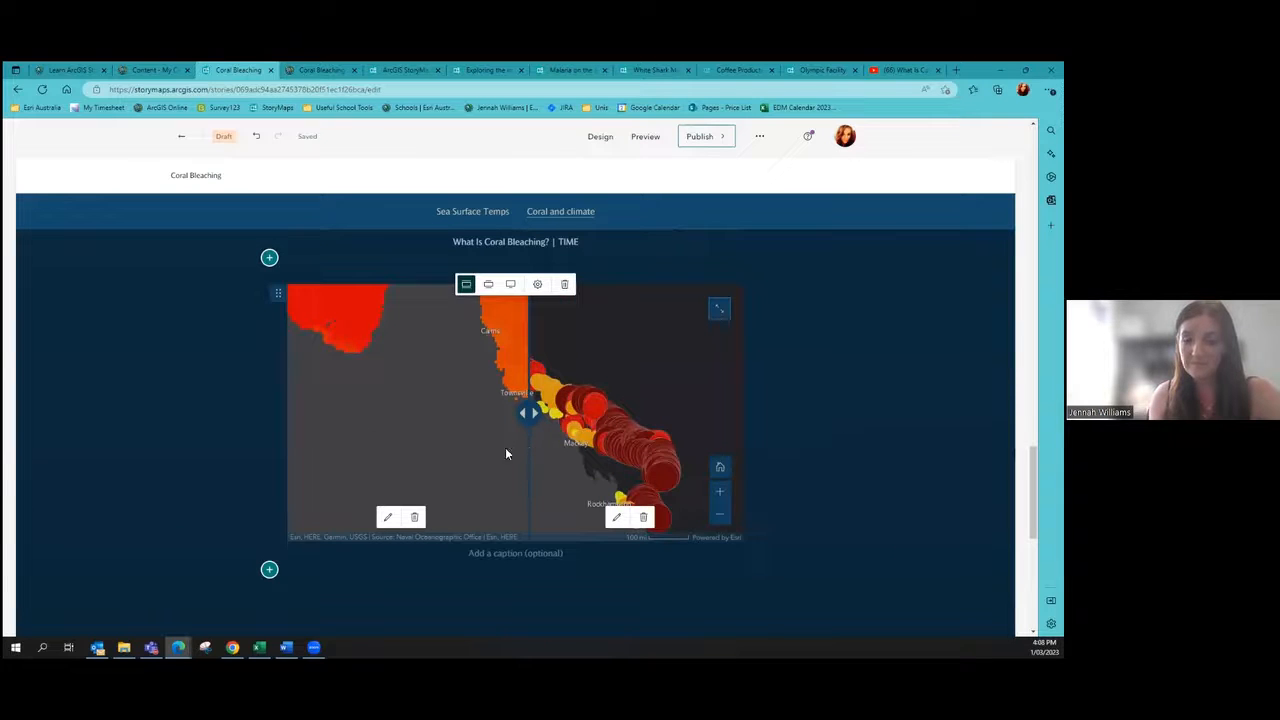
{"action": "scroll", "coordinate": [209, 411], "scroll_direction": "down", "scroll_amount": 2}
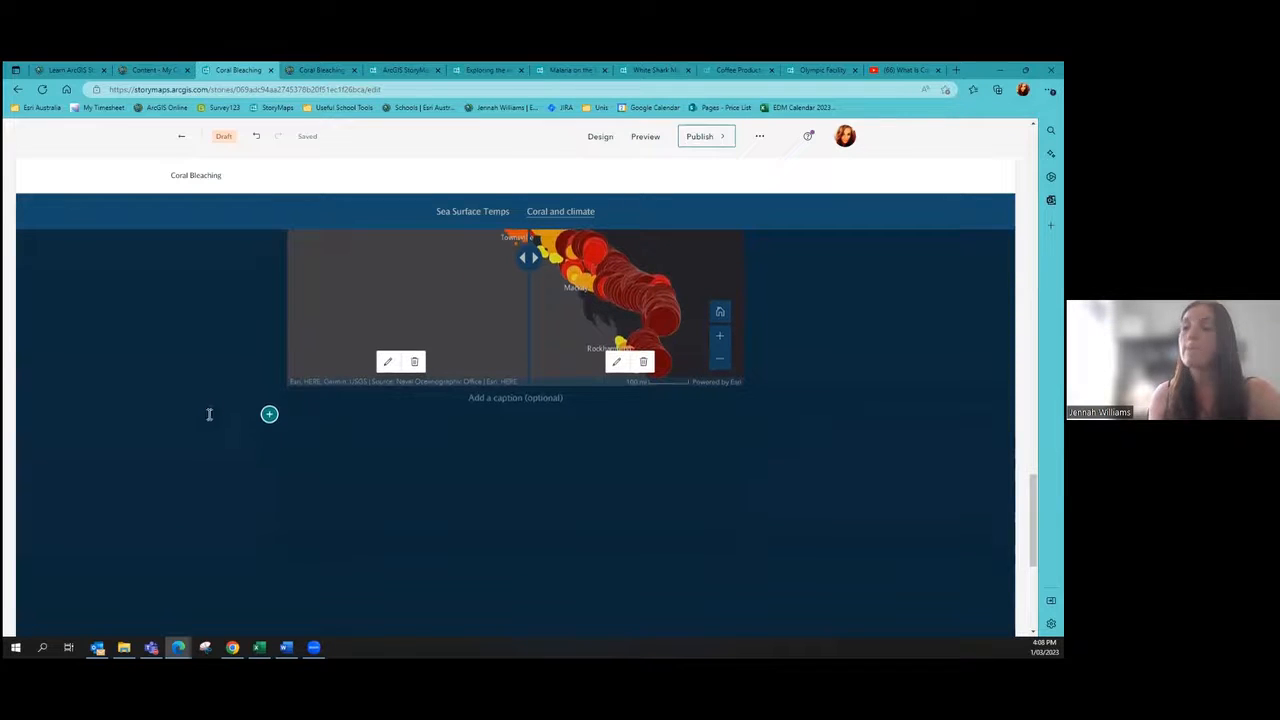
Step: Insert an Embed block below the swipe map and open a new browser tab
{"action": "left_click", "coordinate": [269, 414]}
{"action": "scroll", "coordinate": [343, 420], "scroll_direction": "down", "scroll_amount": 5}
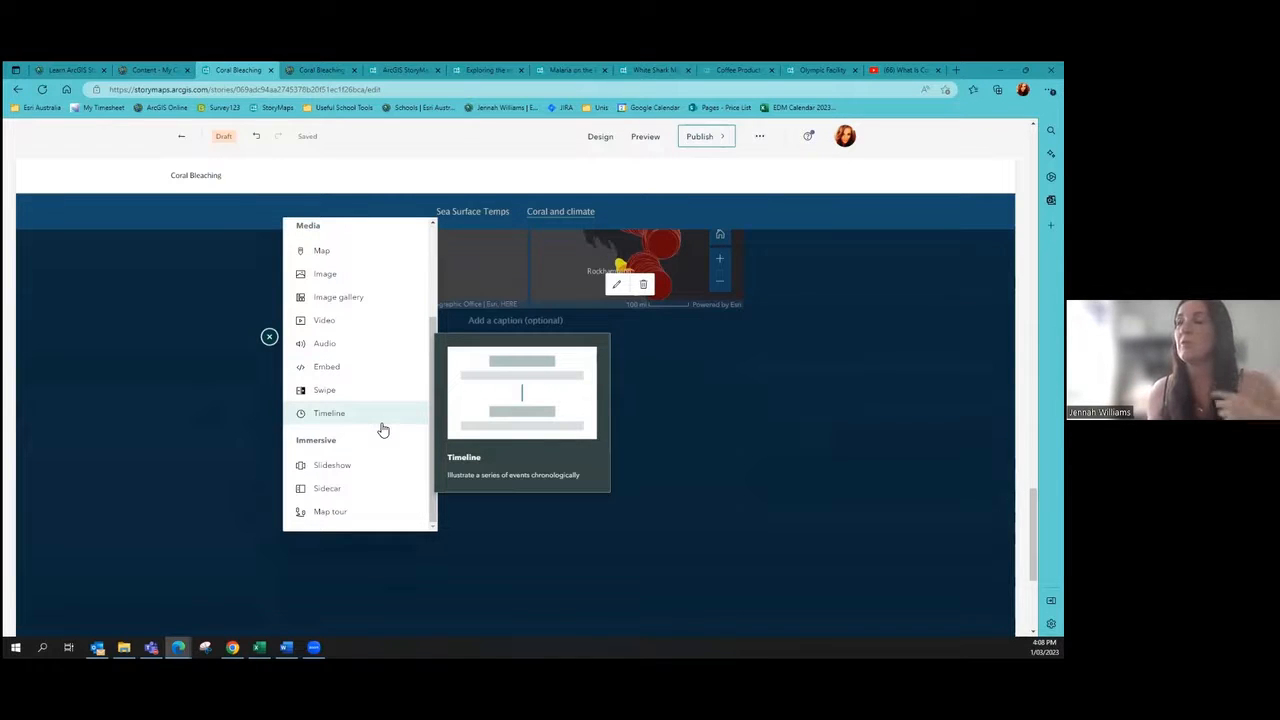
{"action": "left_click", "coordinate": [330, 369]}
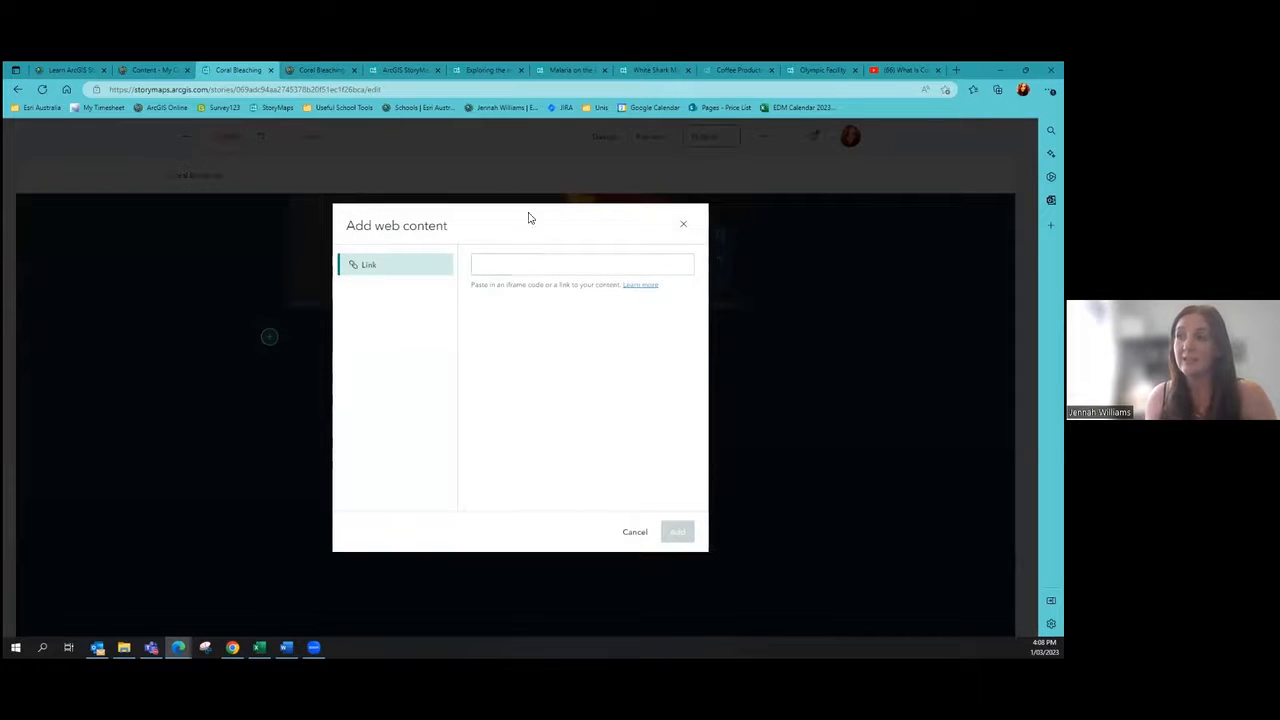
{"action": "key", "text": "ctrl+t"}
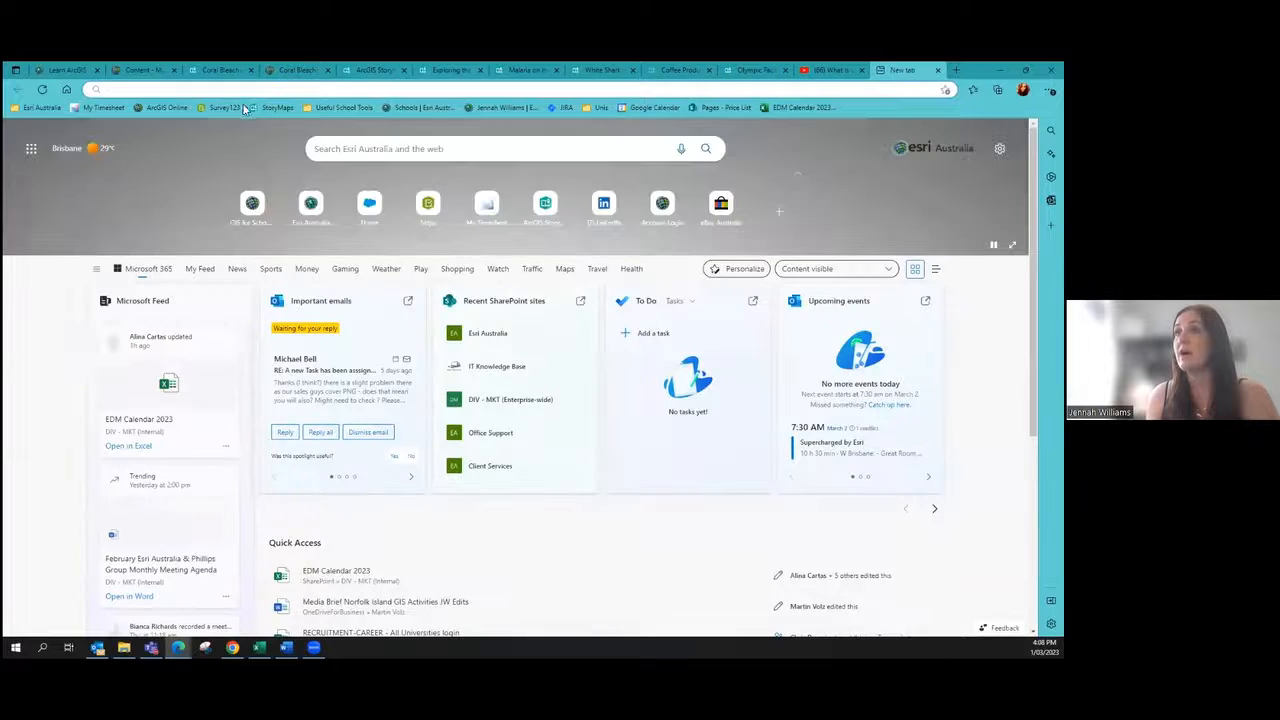
Step: In Survey123, list All surveys and open the Survey Training Example
{"action": "left_click", "coordinate": [238, 106]}
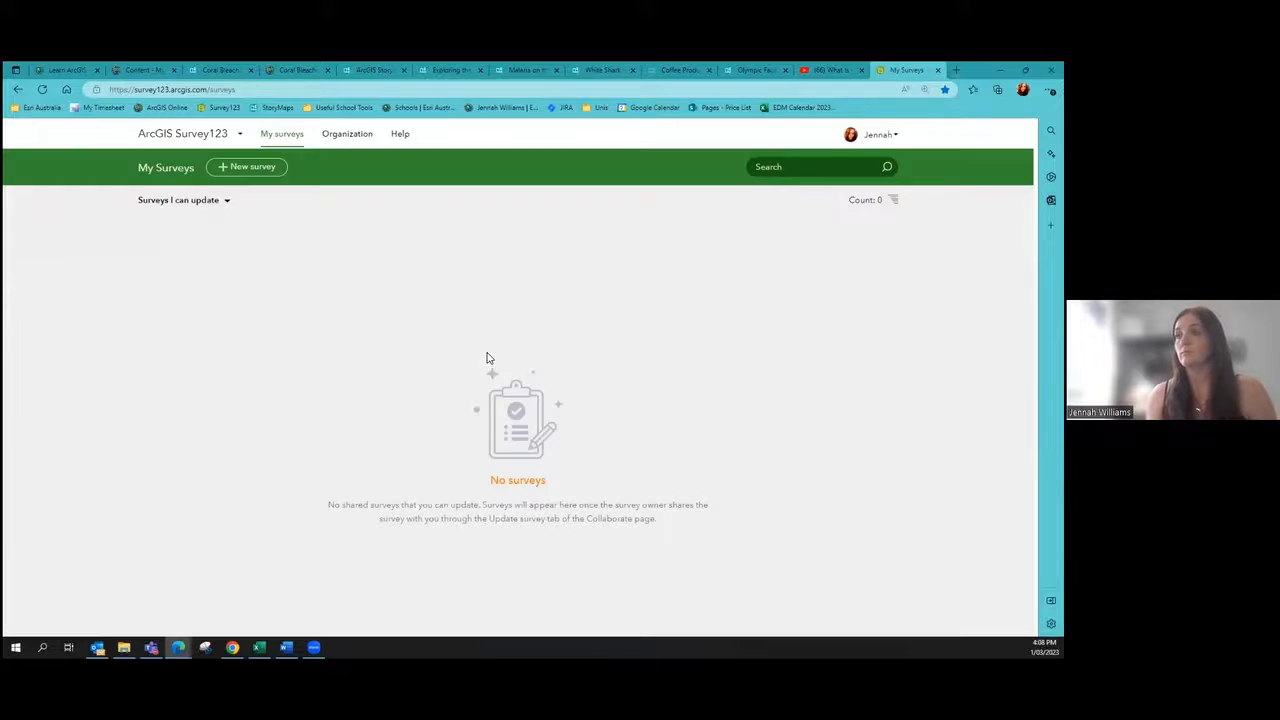
{"action": "left_click", "coordinate": [876, 134]}
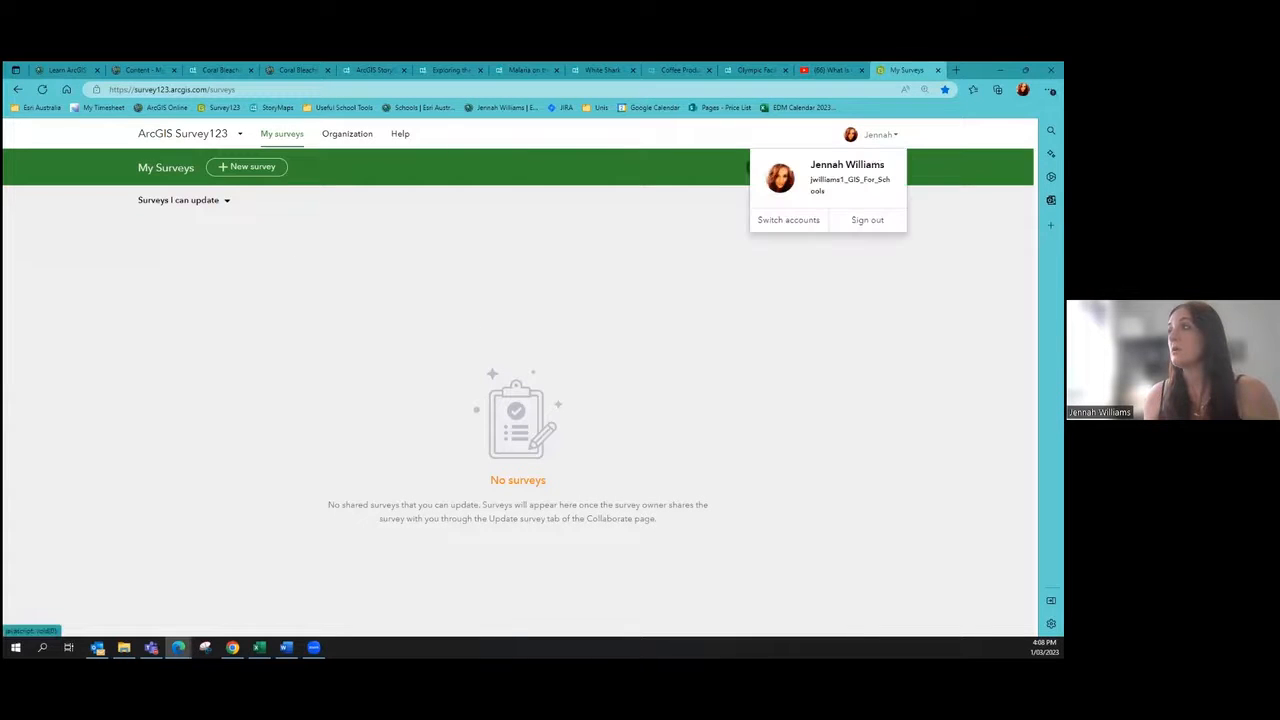
{"action": "left_click", "coordinate": [286, 143]}
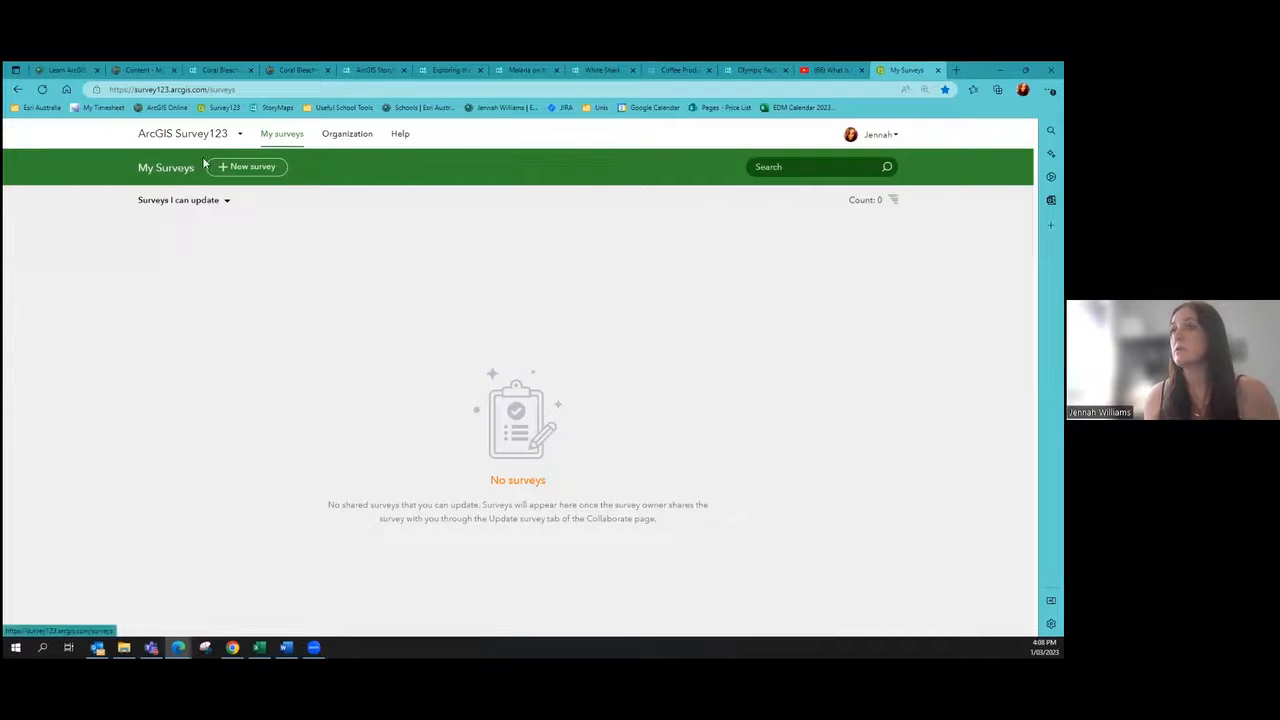
{"action": "left_click", "coordinate": [186, 204]}
{"action": "left_click", "coordinate": [225, 224]}
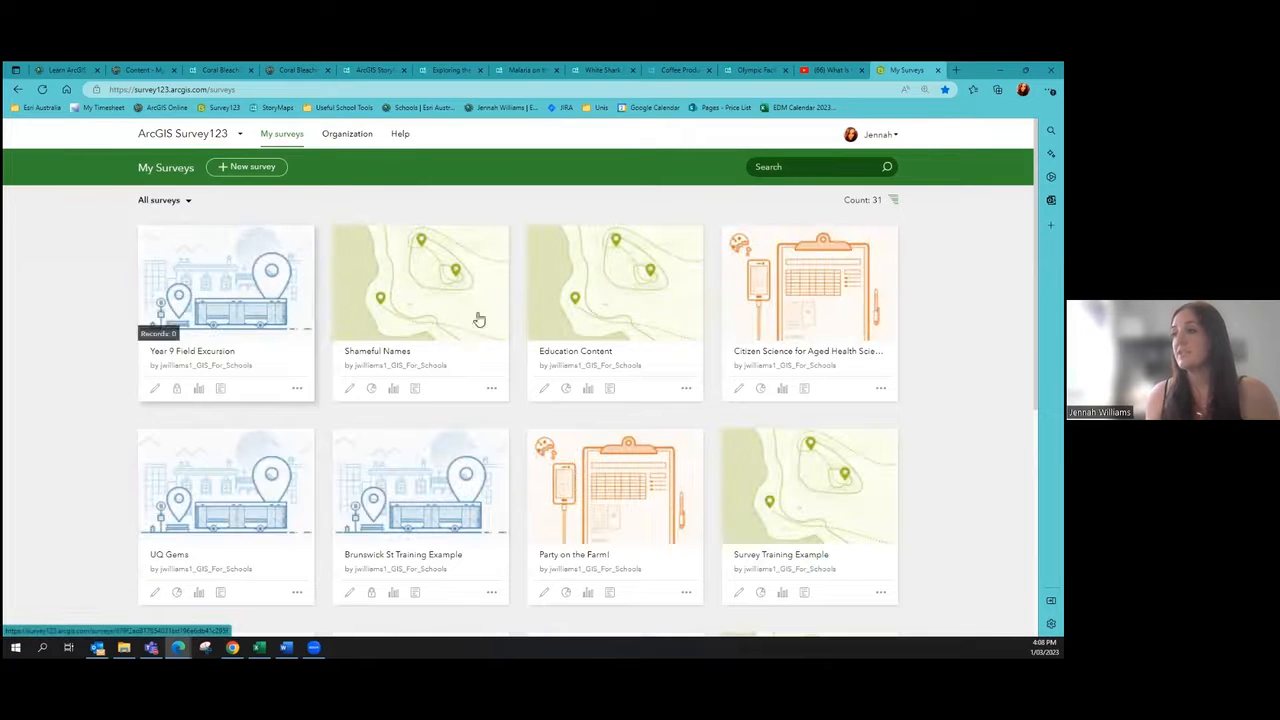
{"action": "scroll", "coordinate": [490, 335], "scroll_direction": "down", "scroll_amount": 2}
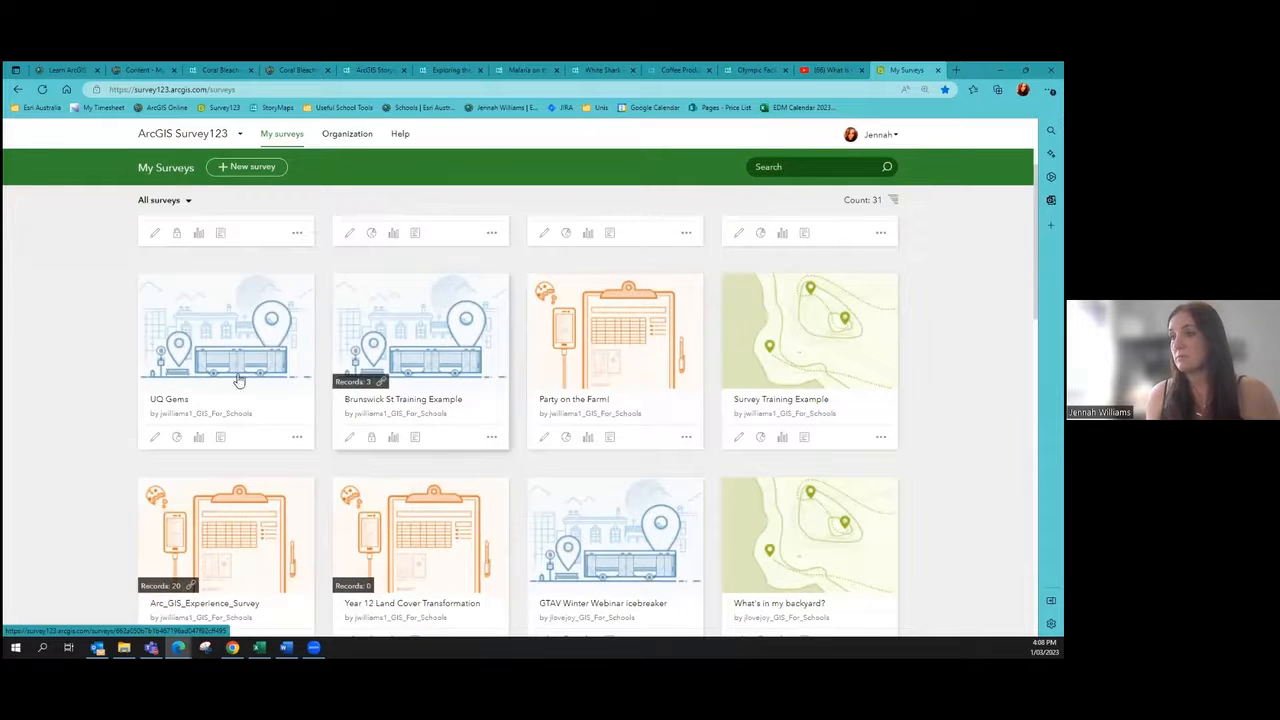
{"action": "left_click", "coordinate": [762, 372]}
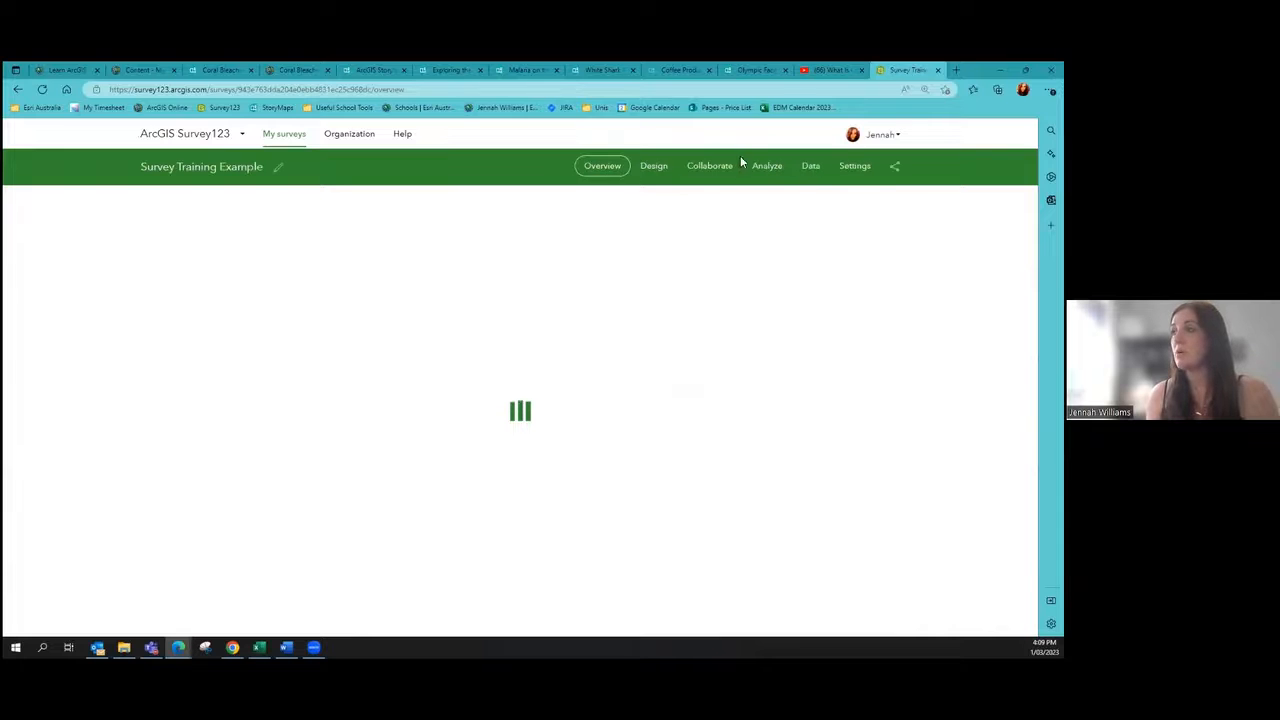
Step: Copy the survey's share link and paste it into the story's embed link field
{"action": "left_click", "coordinate": [734, 165]}
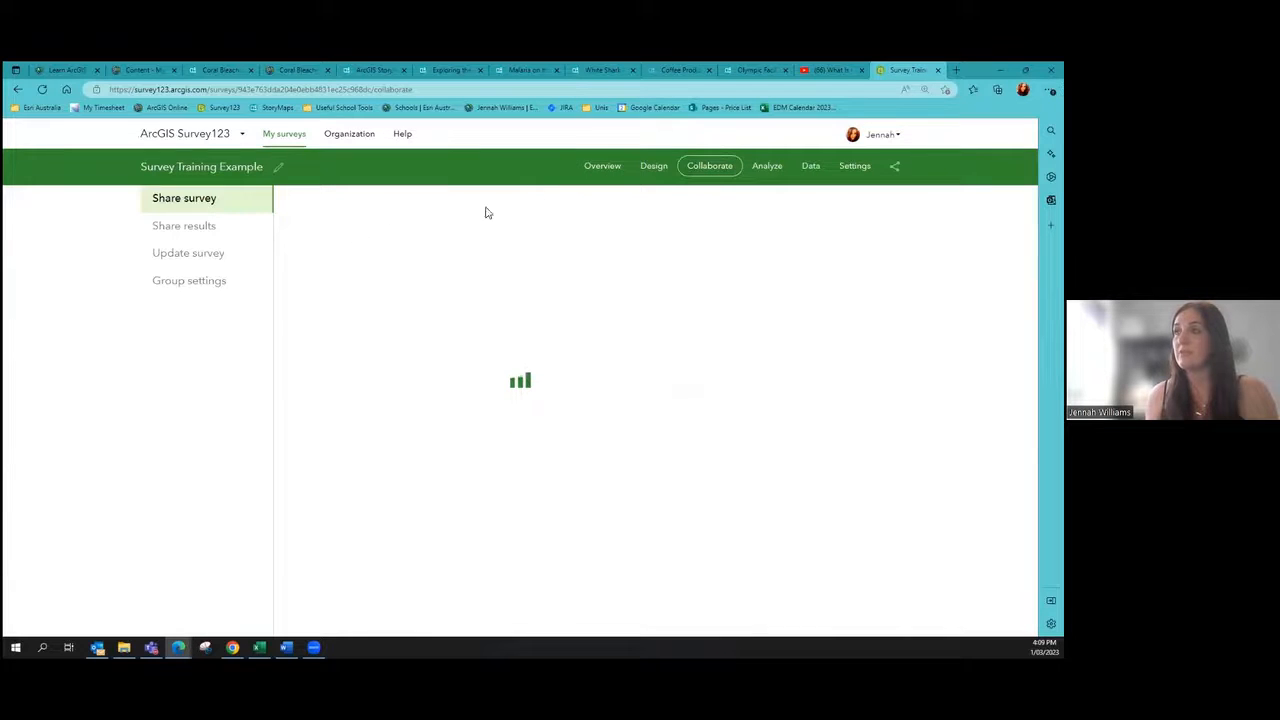
{"action": "left_click", "coordinate": [538, 227]}
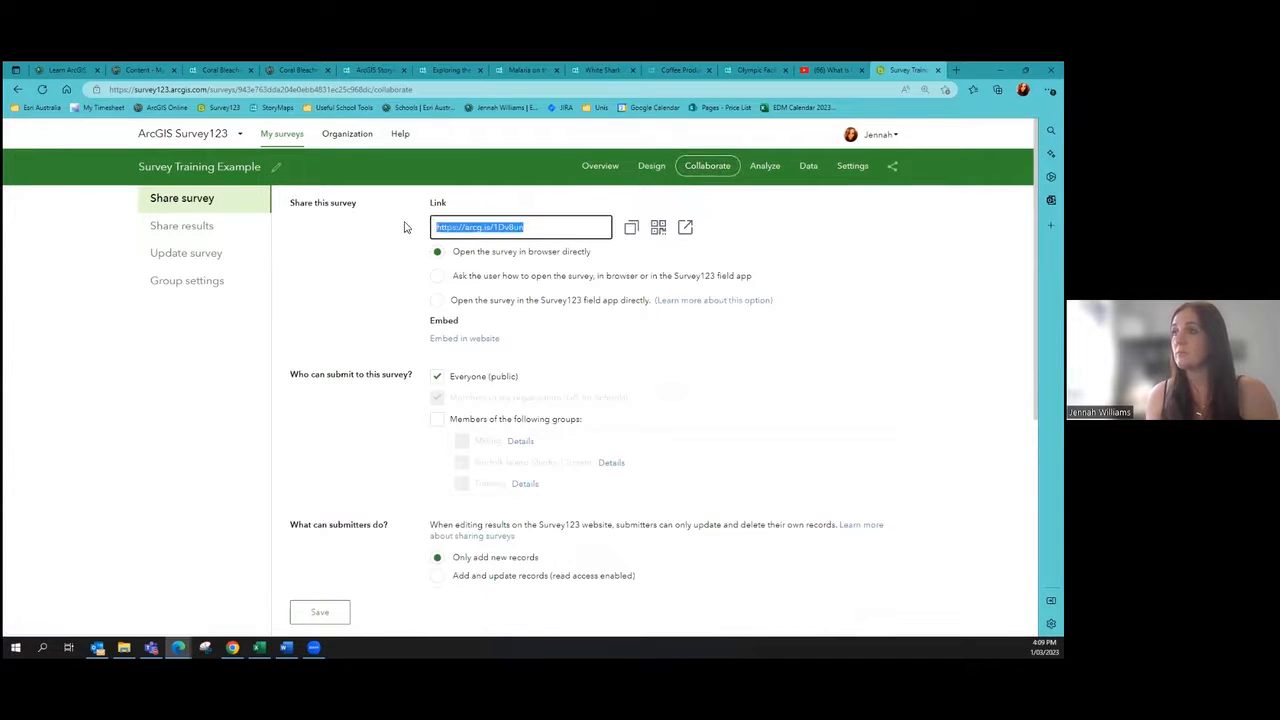
{"action": "left_click", "coordinate": [218, 70]}
{"action": "key", "text": "ctrl+v"}
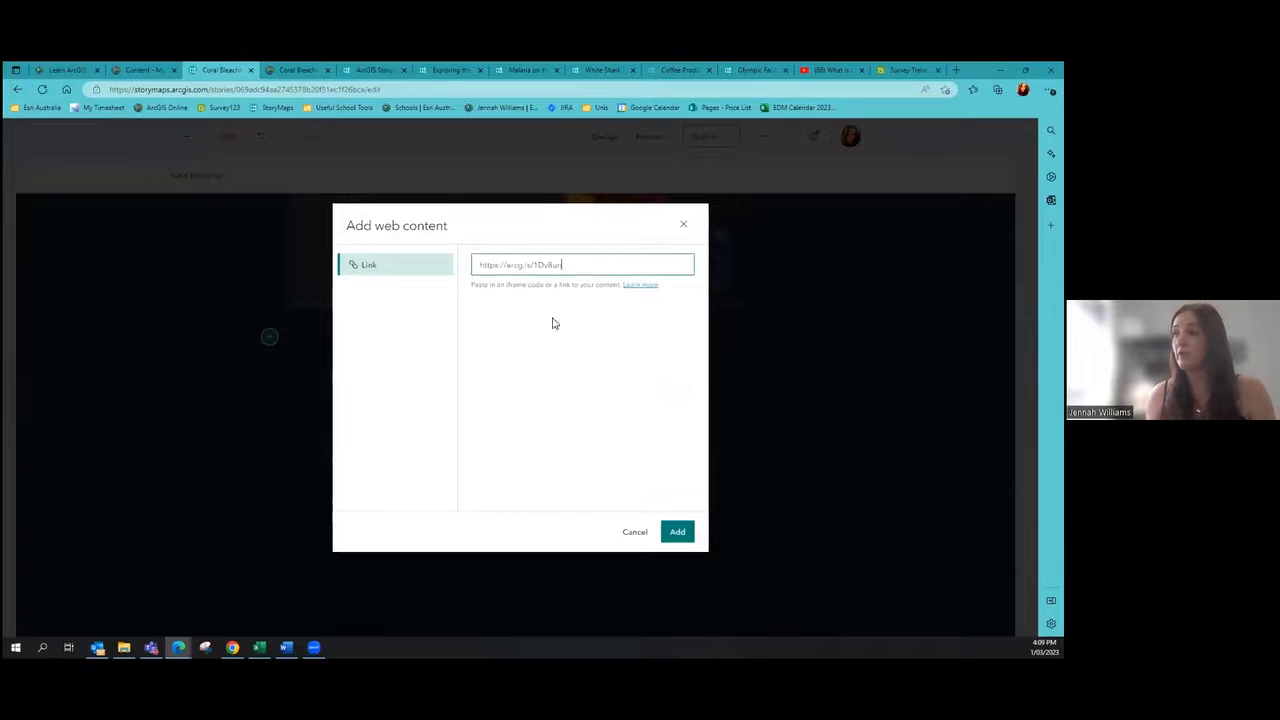
Step: Embed the Survey Training Example form in the story and set its star rating
{"action": "left_click", "coordinate": [677, 531]}
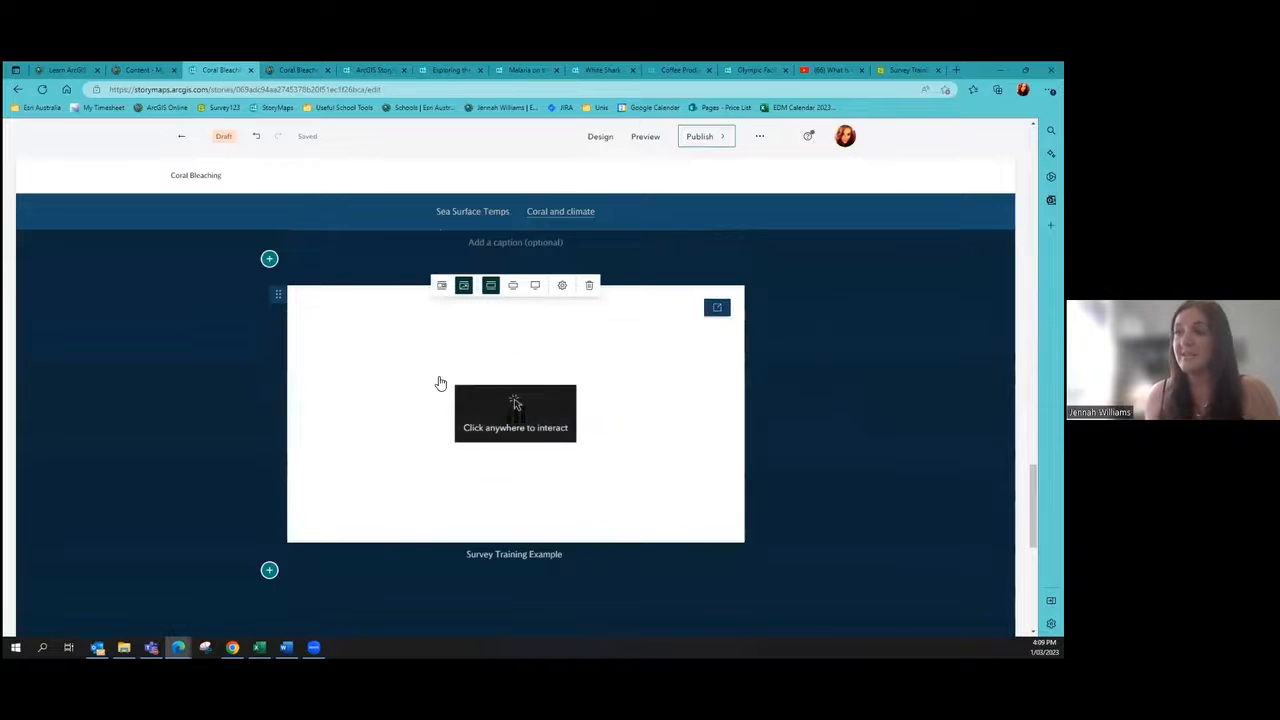
{"action": "left_click", "coordinate": [307, 415]}
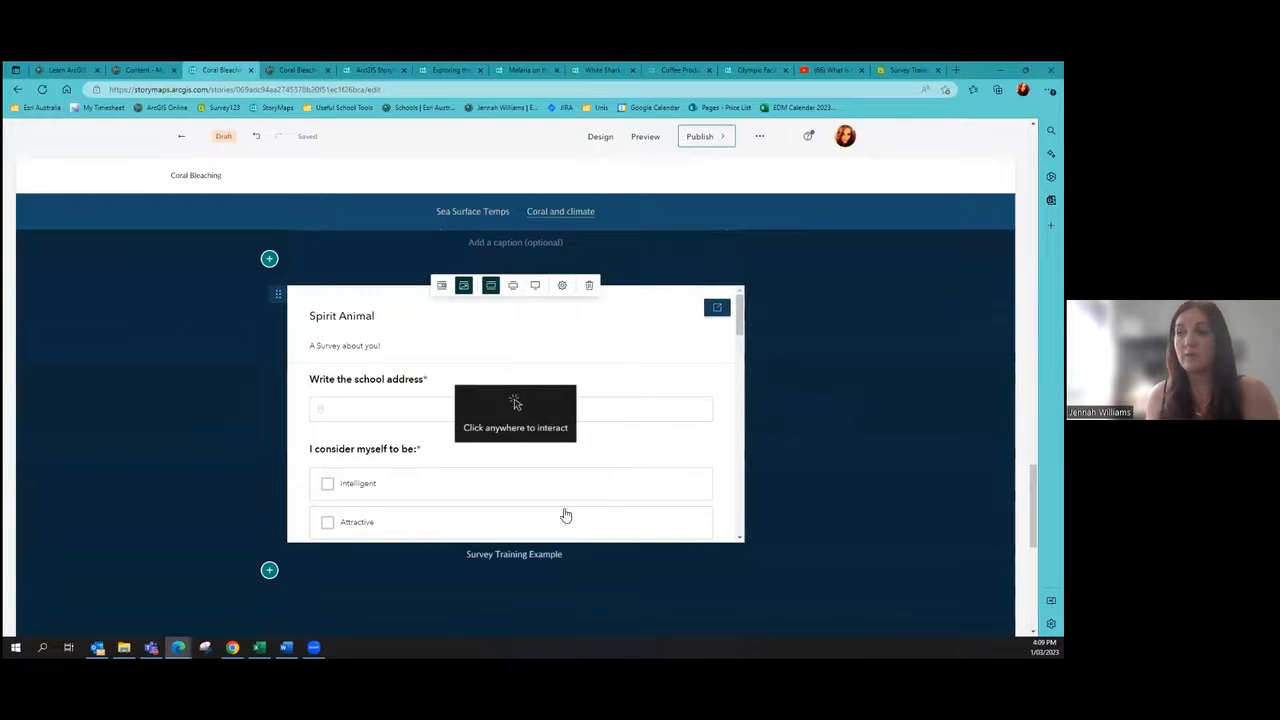
{"action": "left_click", "coordinate": [415, 420]}
{"action": "scroll", "coordinate": [415, 423], "scroll_direction": "down", "scroll_amount": 3}
Step: Answer the survey: tick Invincible, rank Potato Chips third, three hearts, 'I could be I guess'
{"action": "left_click", "coordinate": [435, 458]}
{"action": "scroll", "coordinate": [435, 458], "scroll_direction": "down", "scroll_amount": 5}
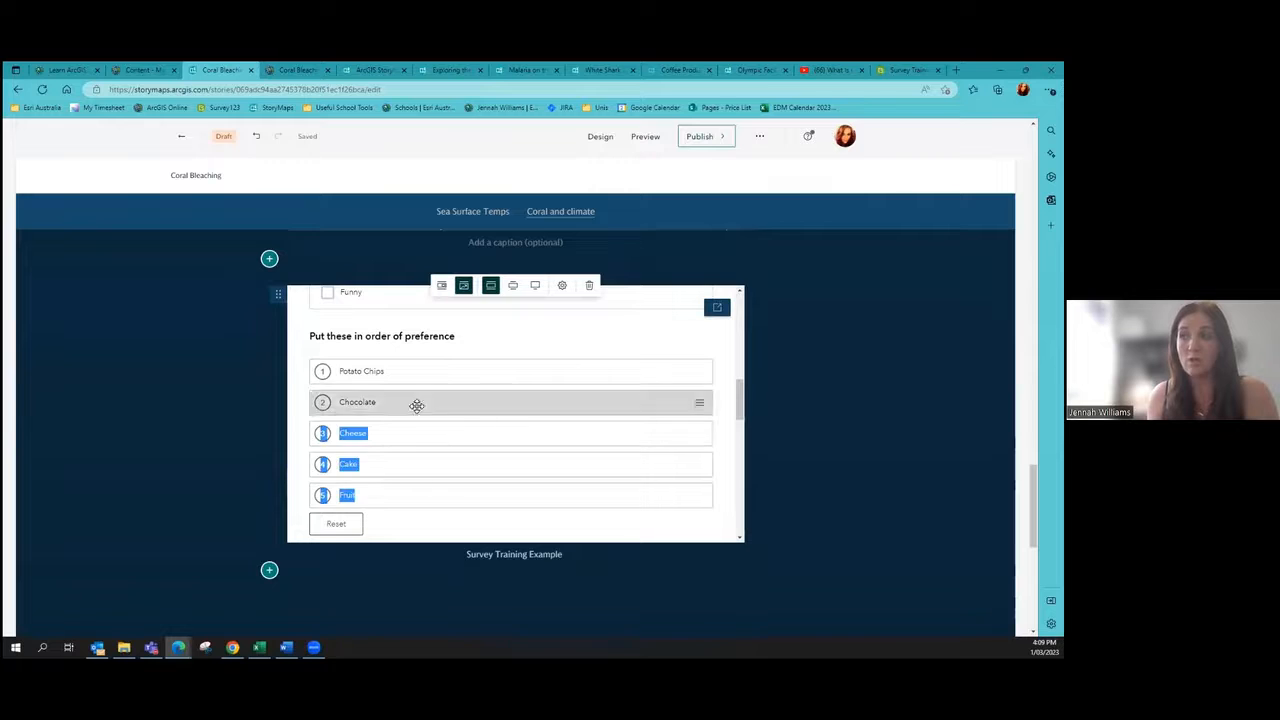
{"action": "mouse_move", "coordinate": [415, 380]}
{"action": "left_mouse_down"}
{"action": "mouse_move", "coordinate": [397, 460]}
{"action": "mouse_move", "coordinate": [411, 391]}
{"action": "left_mouse_up"}
{"action": "scroll", "coordinate": [463, 437], "scroll_direction": "down", "scroll_amount": 3}
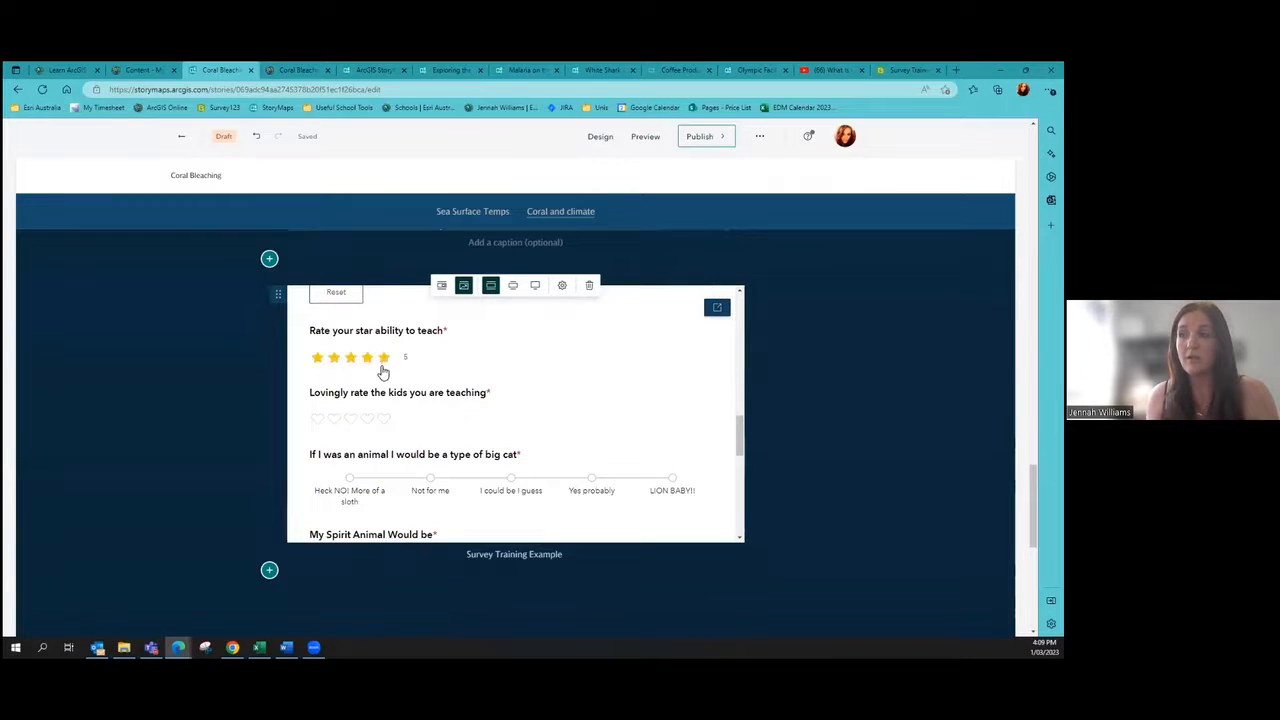
{"action": "left_click", "coordinate": [351, 419]}
{"action": "scroll", "coordinate": [420, 400], "scroll_direction": "down", "scroll_amount": 1}
{"action": "left_click", "coordinate": [537, 408]}
{"action": "scroll", "coordinate": [531, 448], "scroll_direction": "down", "scroll_amount": 5}
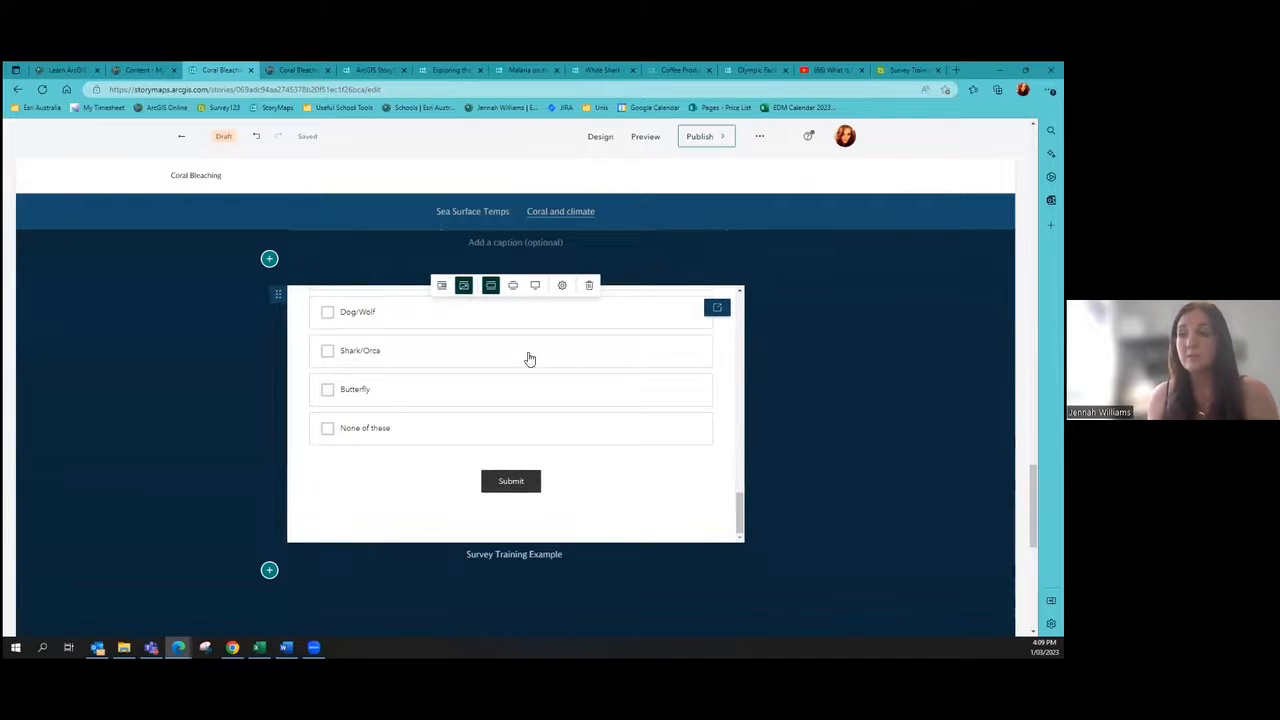
{"action": "mouse_move", "coordinate": [908, 70]}
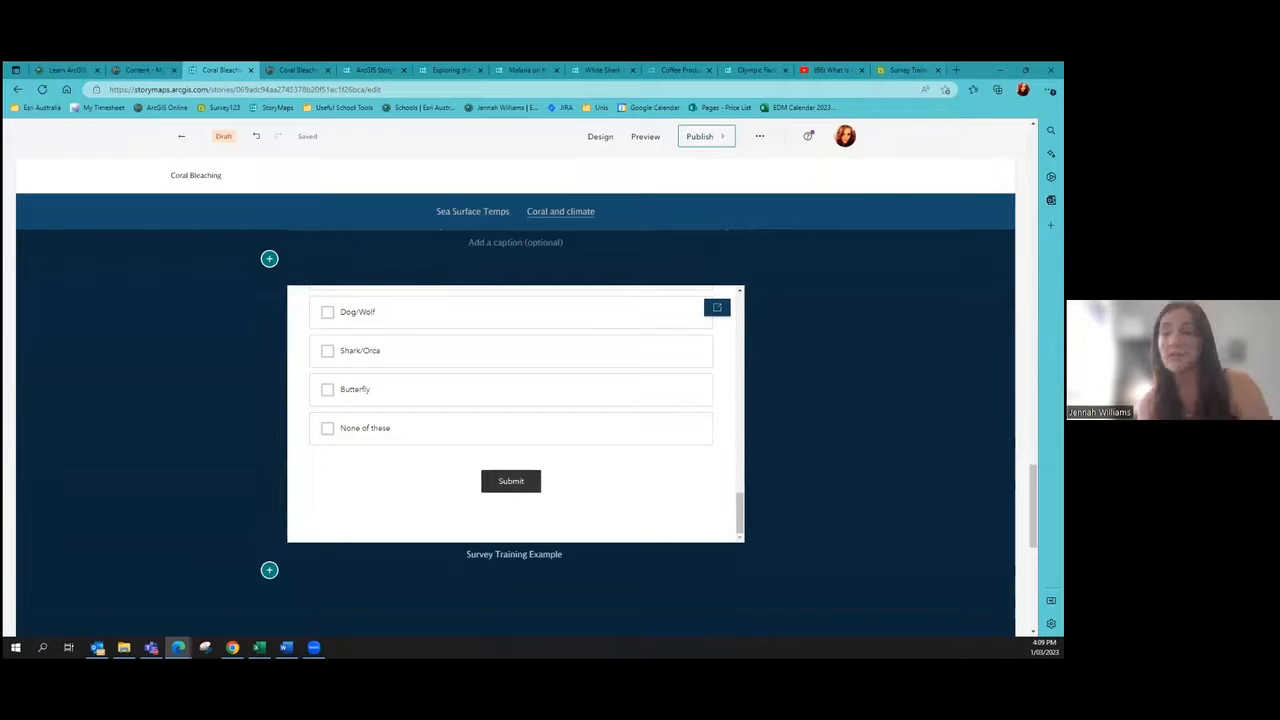
{"action": "scroll", "coordinate": [602, 383], "scroll_direction": "down", "scroll_amount": 3}
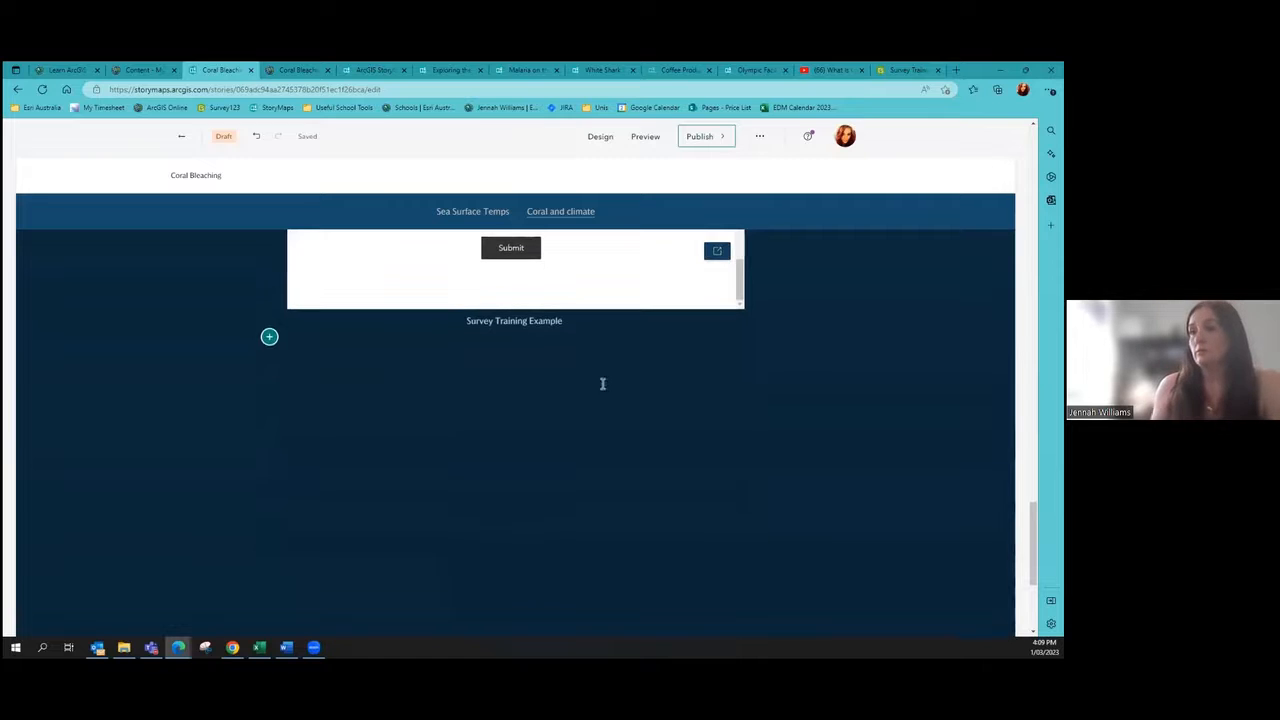
Step: Open the block list below the survey and scroll to the Immersive Sidecar option
{"action": "left_click", "coordinate": [269, 338]}
{"action": "scroll", "coordinate": [306, 340], "scroll_direction": "down", "scroll_amount": 3}
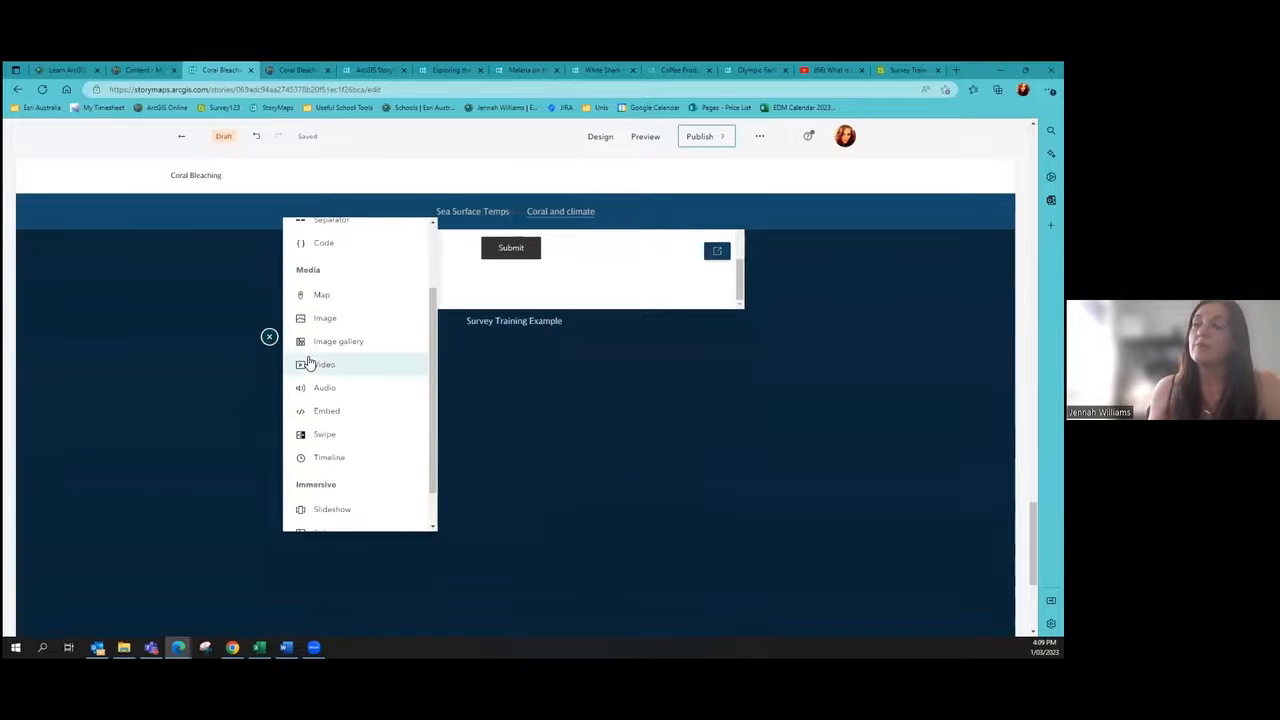
{"action": "scroll", "coordinate": [330, 340], "scroll_direction": "up", "scroll_amount": 1}
{"action": "scroll", "coordinate": [326, 370], "scroll_direction": "down", "scroll_amount": 1}
{"action": "mouse_move", "coordinate": [345, 487]}
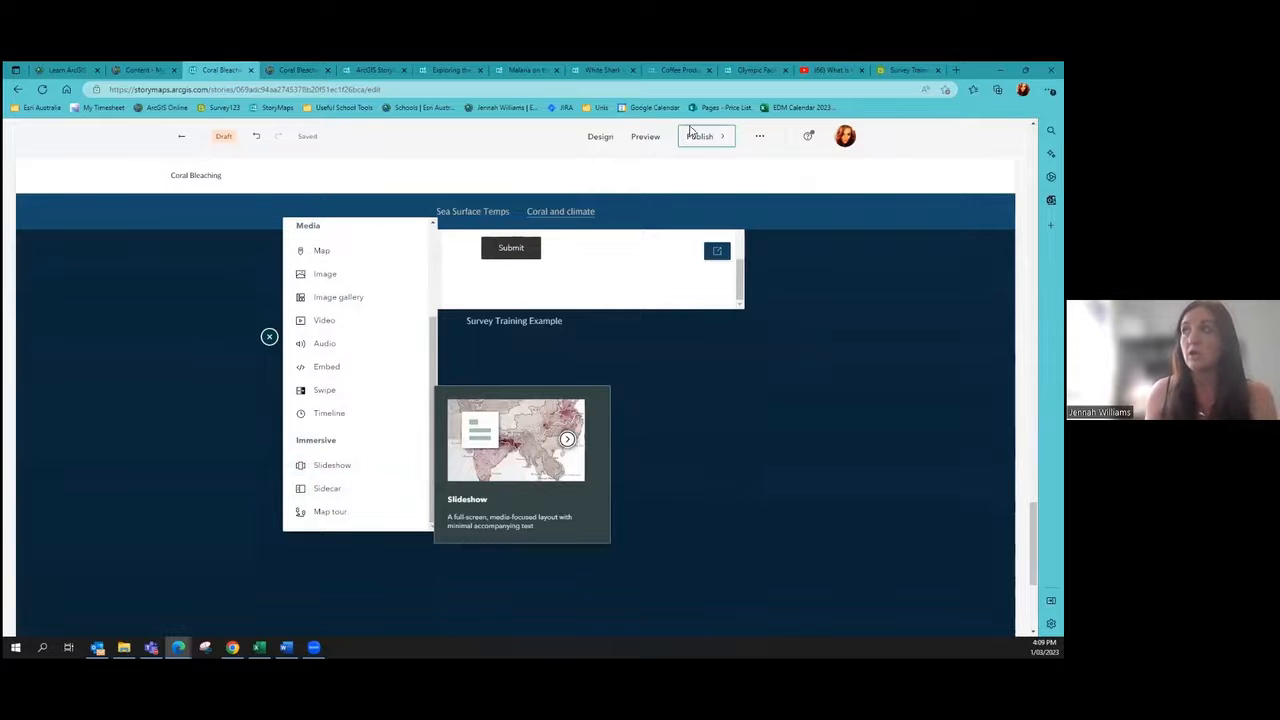
Step: Review the White Shark Migration story's slides, then return to the Coral Bleaching editor
{"action": "left_click", "coordinate": [593, 68]}
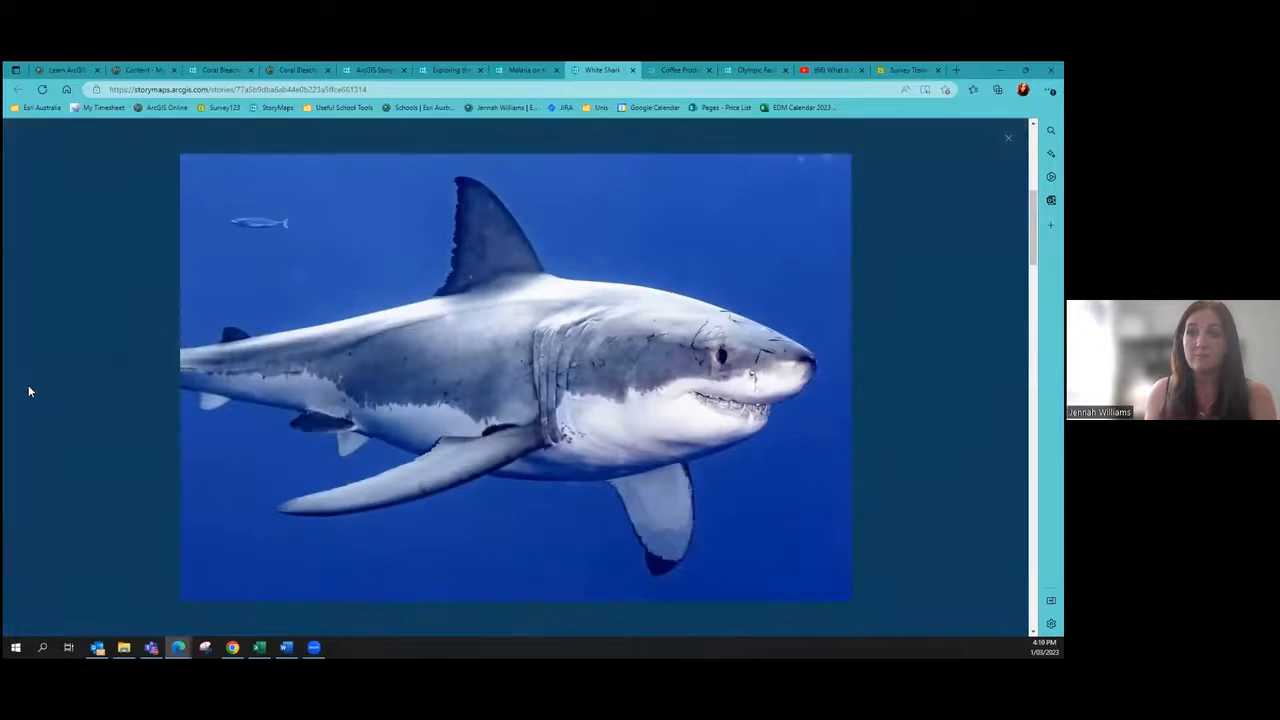
{"action": "left_click", "coordinate": [28, 391]}
{"action": "left_click", "coordinate": [28, 389]}
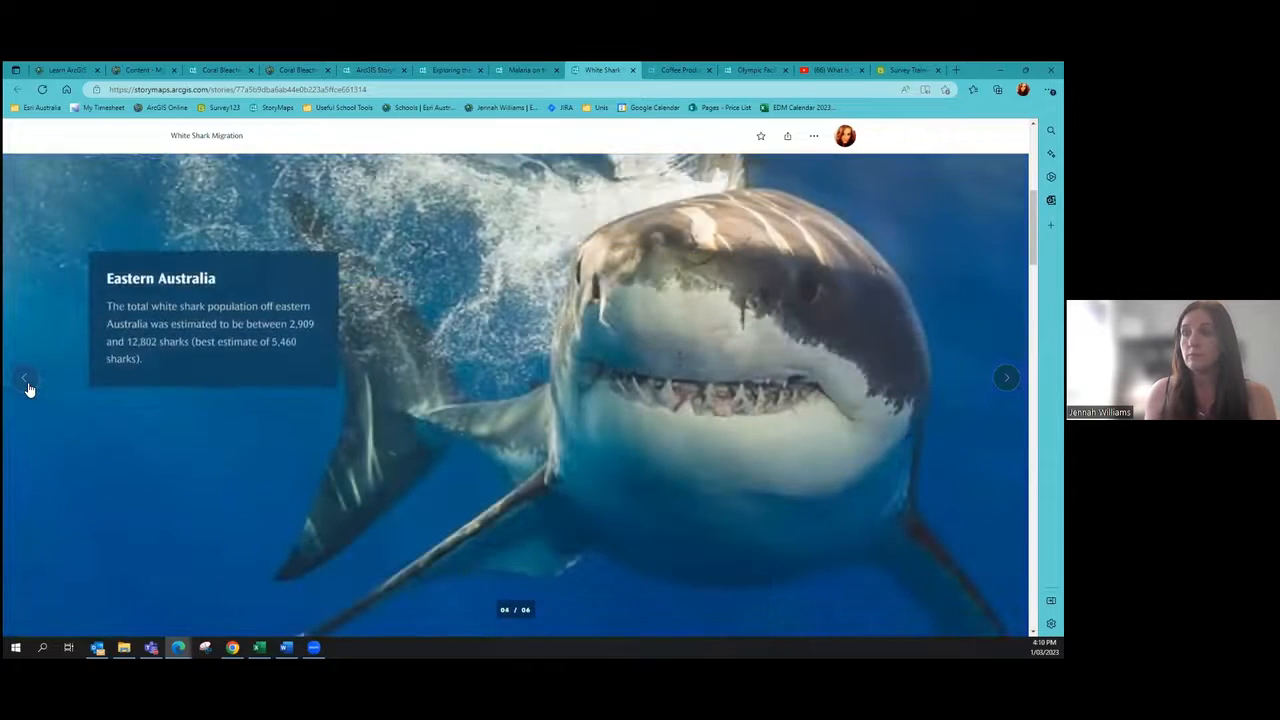
{"action": "left_click", "coordinate": [28, 389]}
{"action": "left_click", "coordinate": [224, 68]}
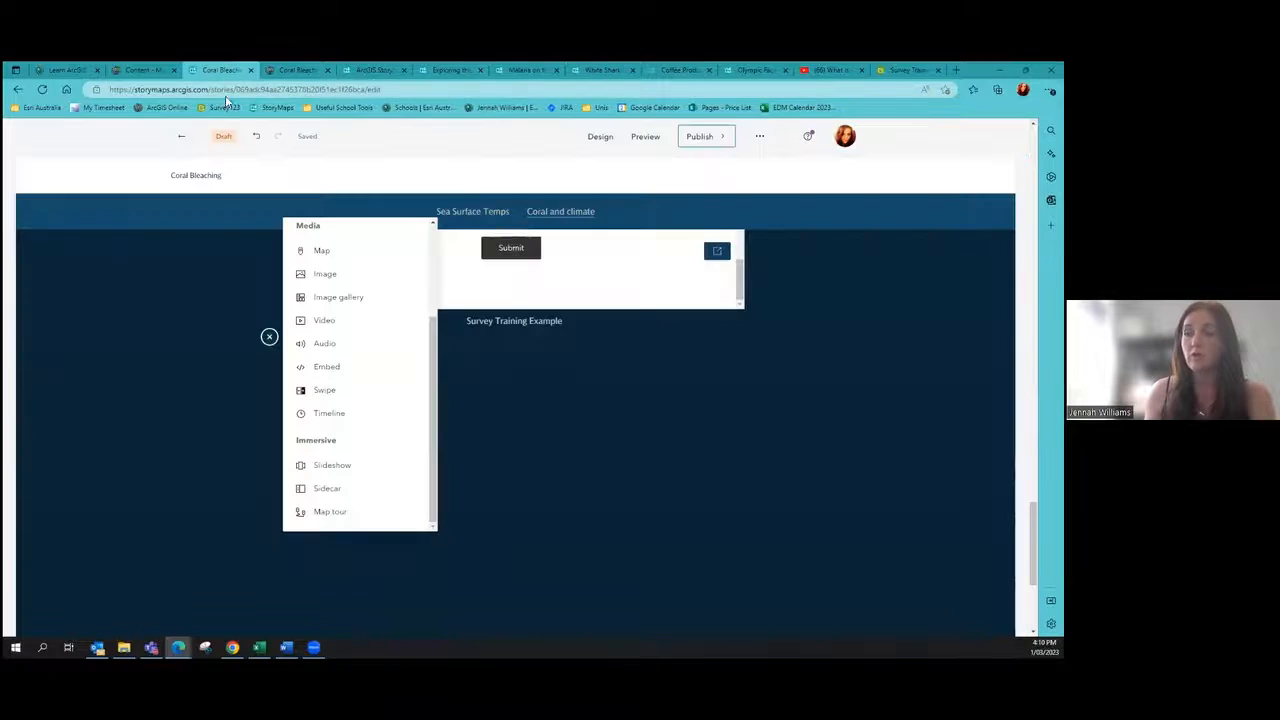
Step: Insert a Sidecar block and write 'Coral shouldn't be white' on its first slide
{"action": "left_click", "coordinate": [340, 467]}
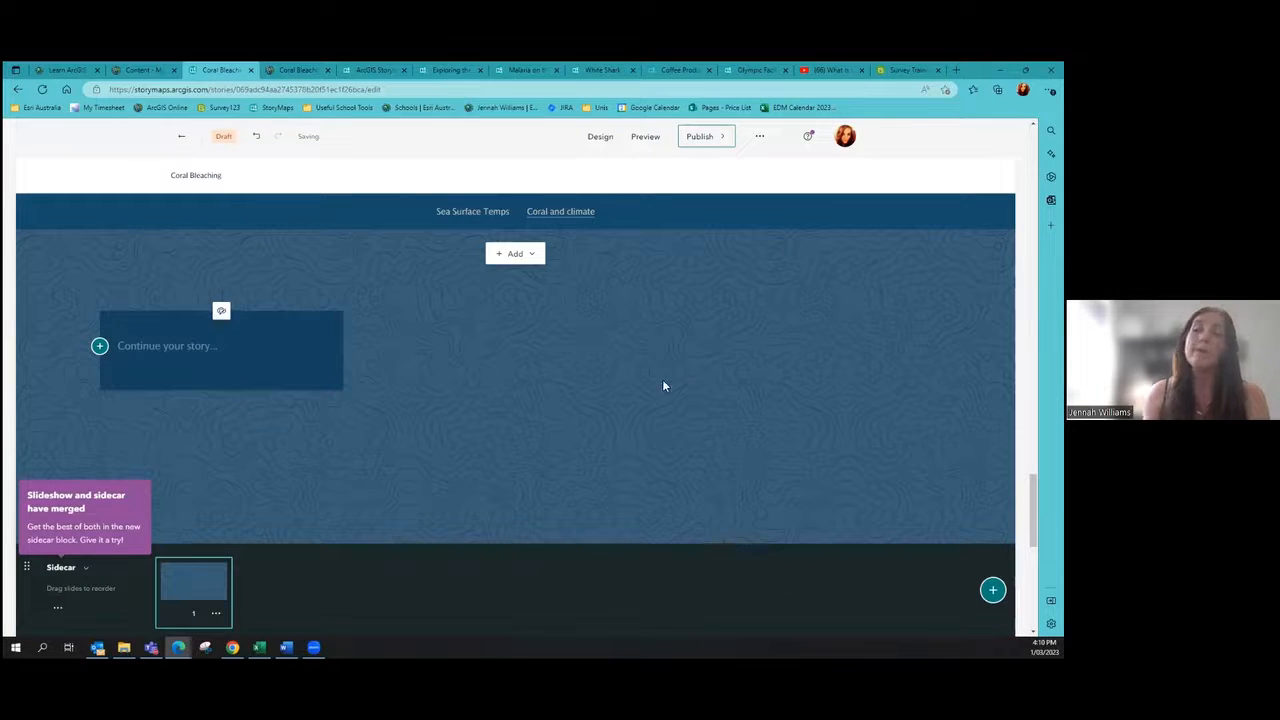
{"action": "left_click", "coordinate": [161, 348]}
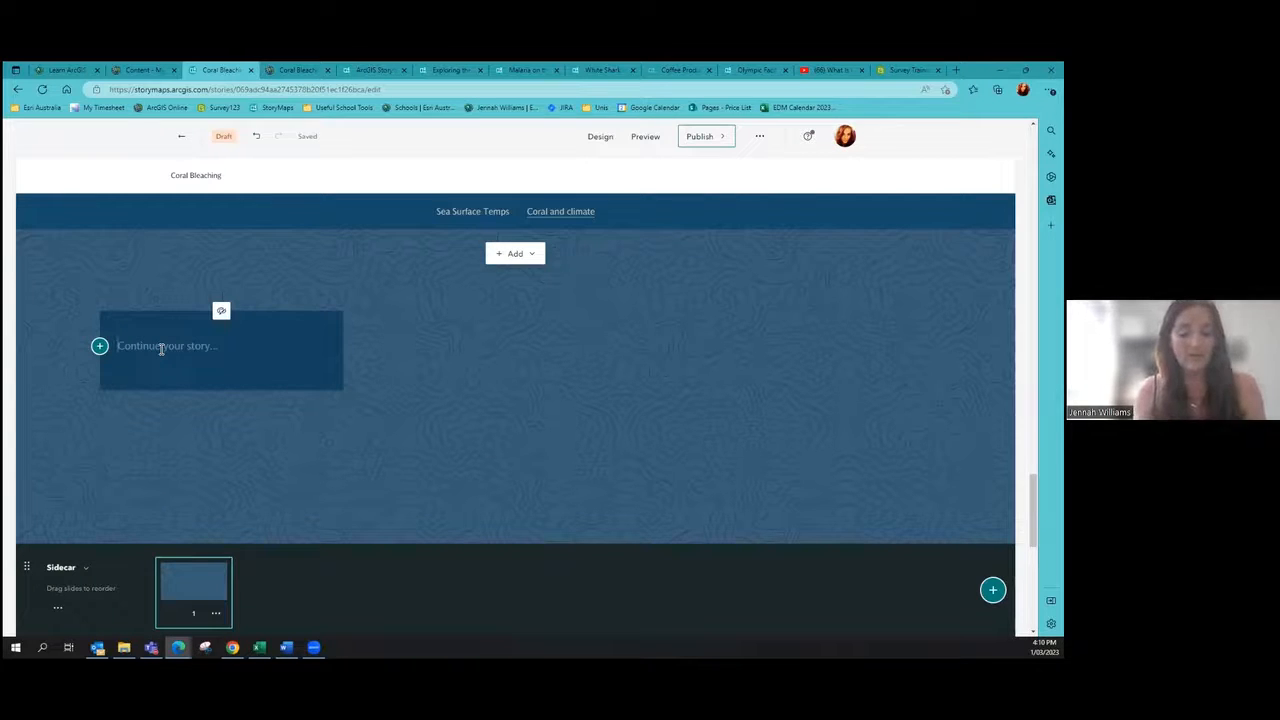
{"action": "type", "text": "Coral shouldn't be white"}
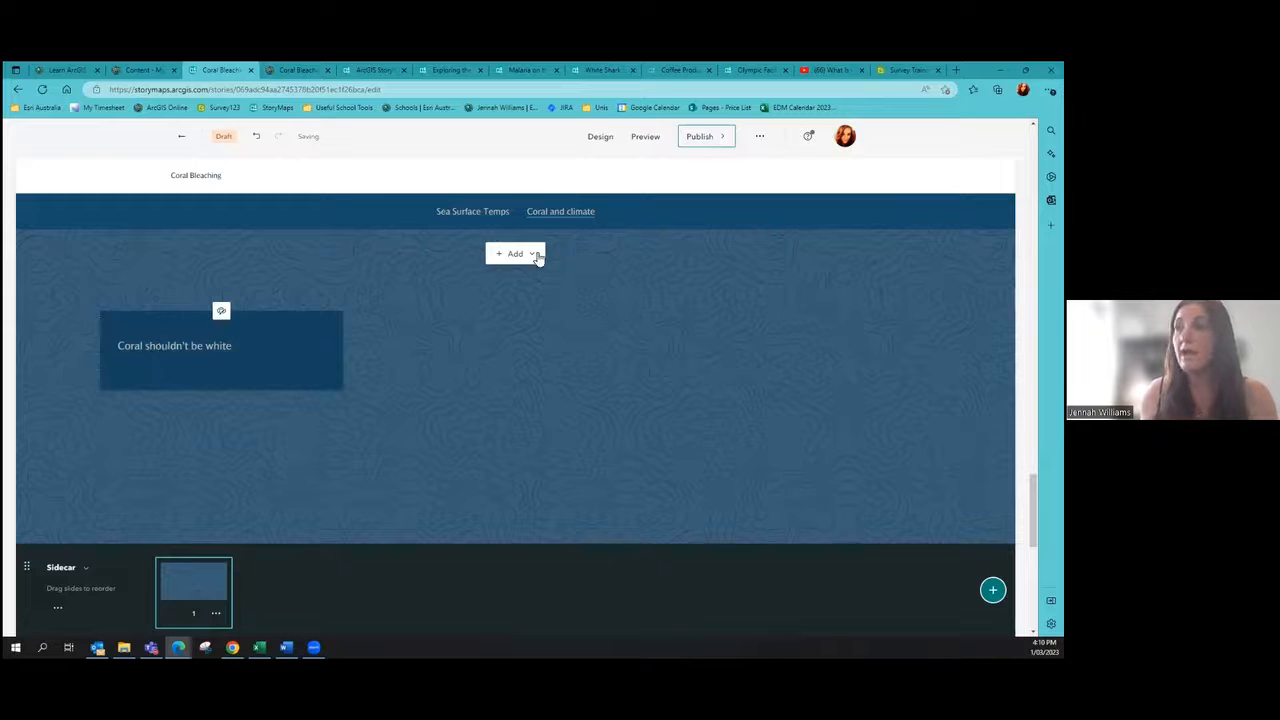
{"action": "left_click", "coordinate": [537, 256]}
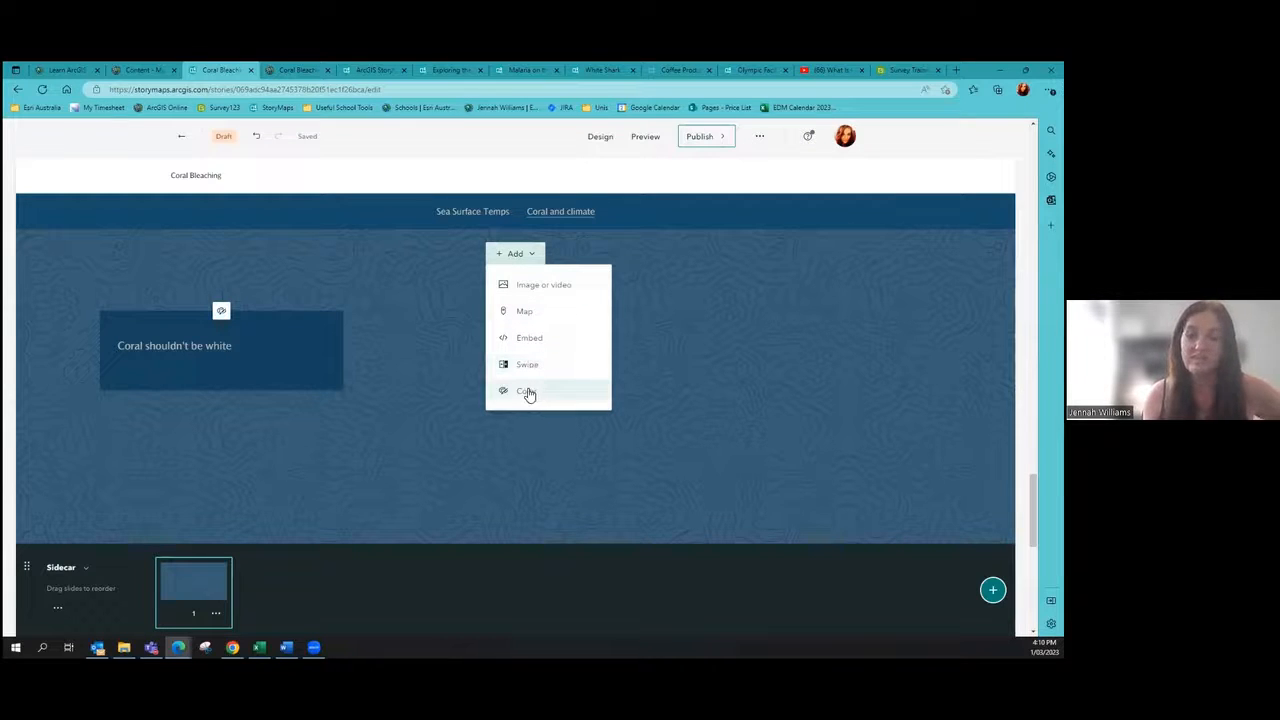
Step: Upload the 'bleached' coral image and set it behind the first sidecar slide
{"action": "left_click", "coordinate": [541, 287]}
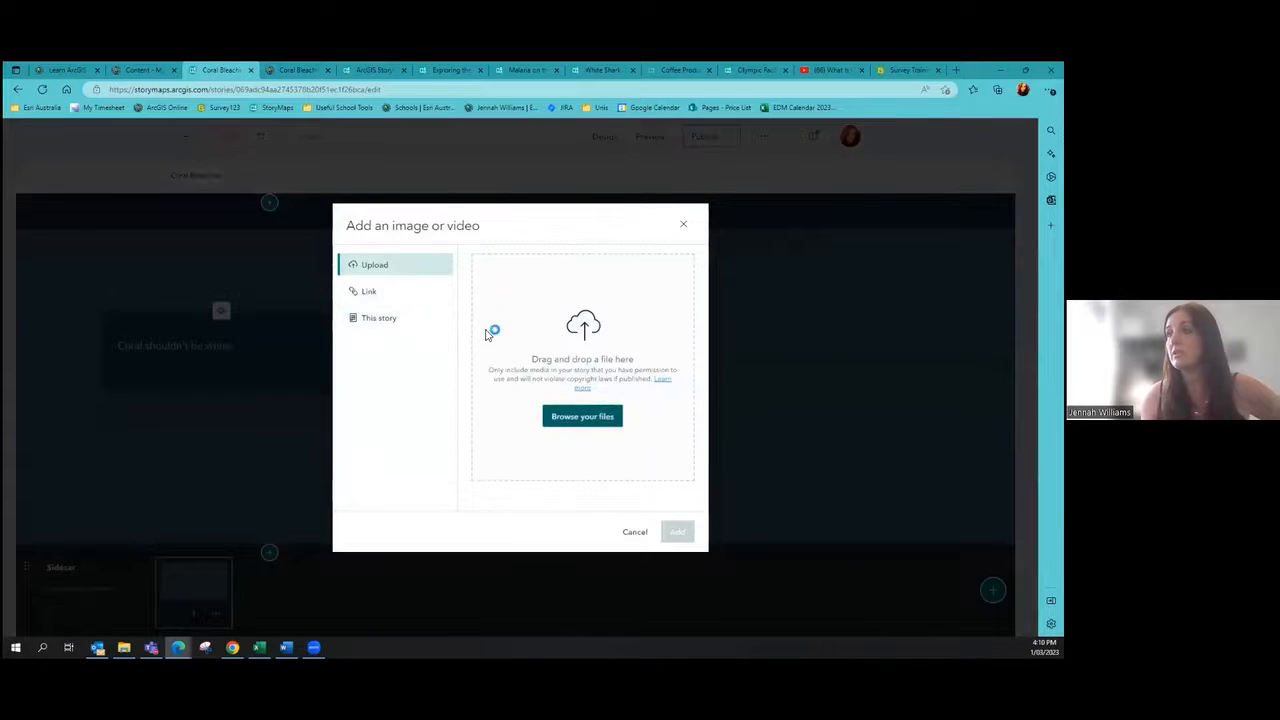
{"action": "left_click", "coordinate": [400, 262]}
{"action": "left_click", "coordinate": [316, 245]}
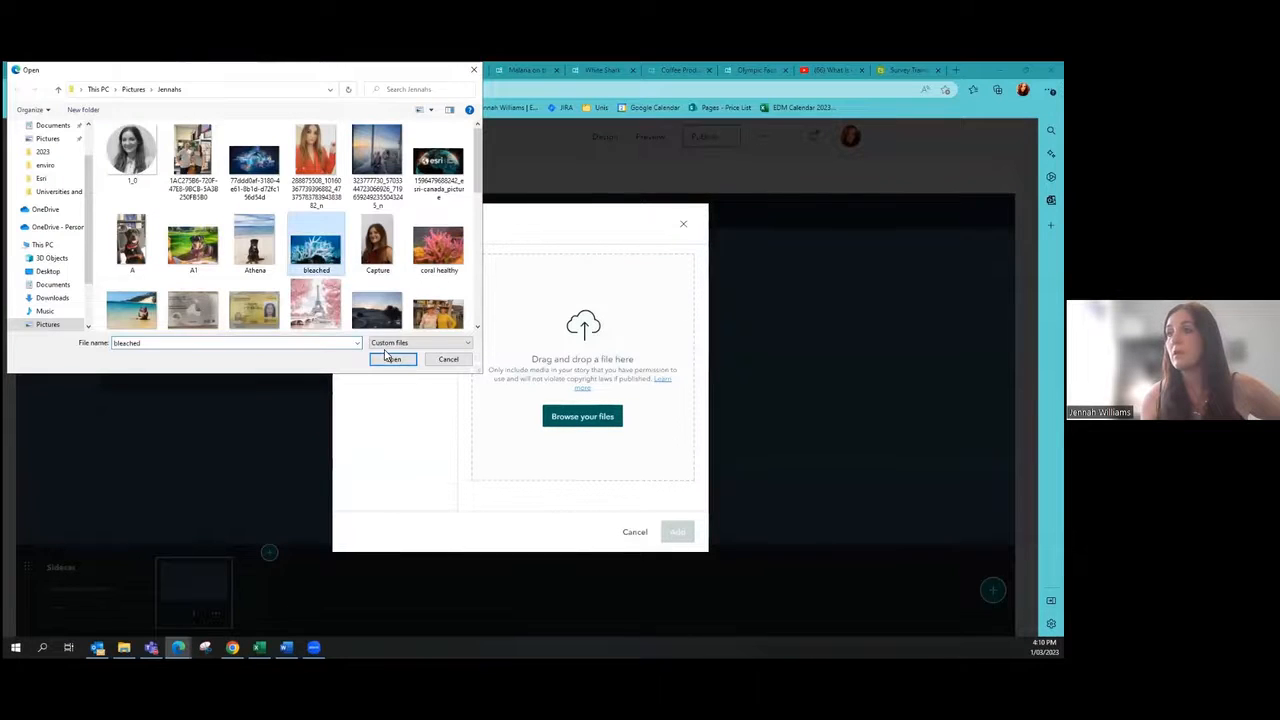
{"action": "left_click", "coordinate": [390, 359]}
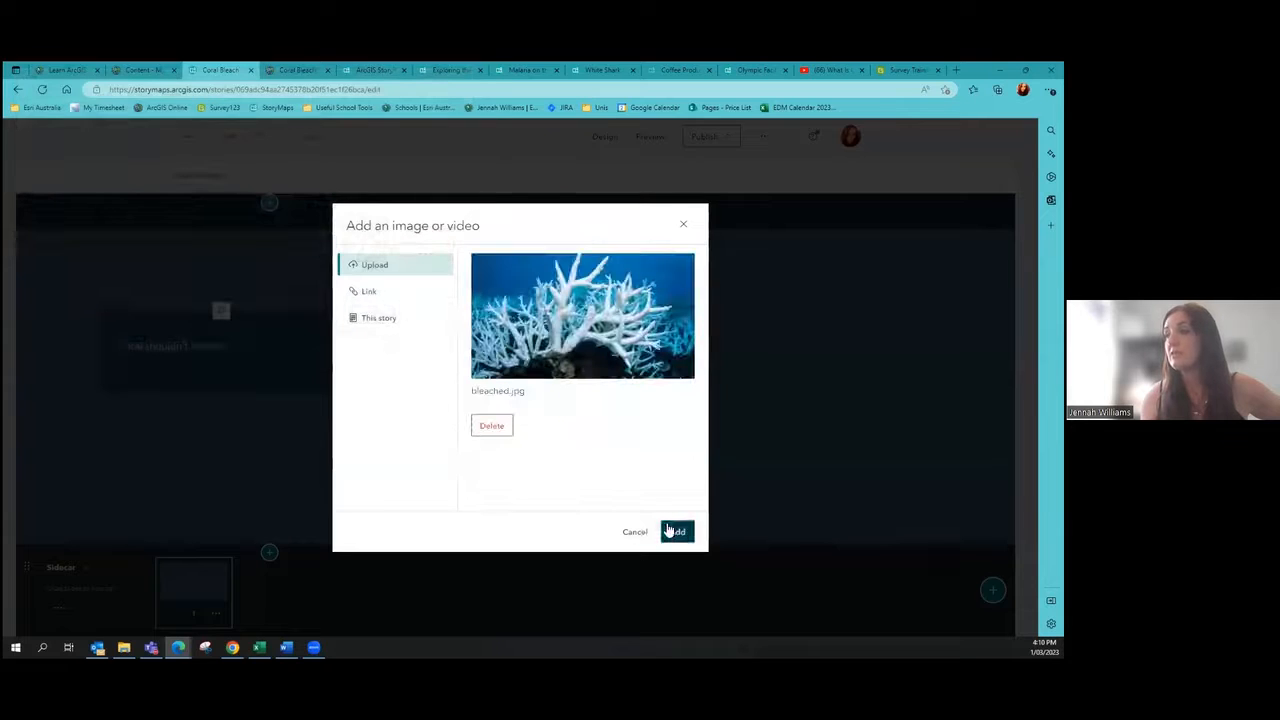
{"action": "left_click", "coordinate": [670, 531]}
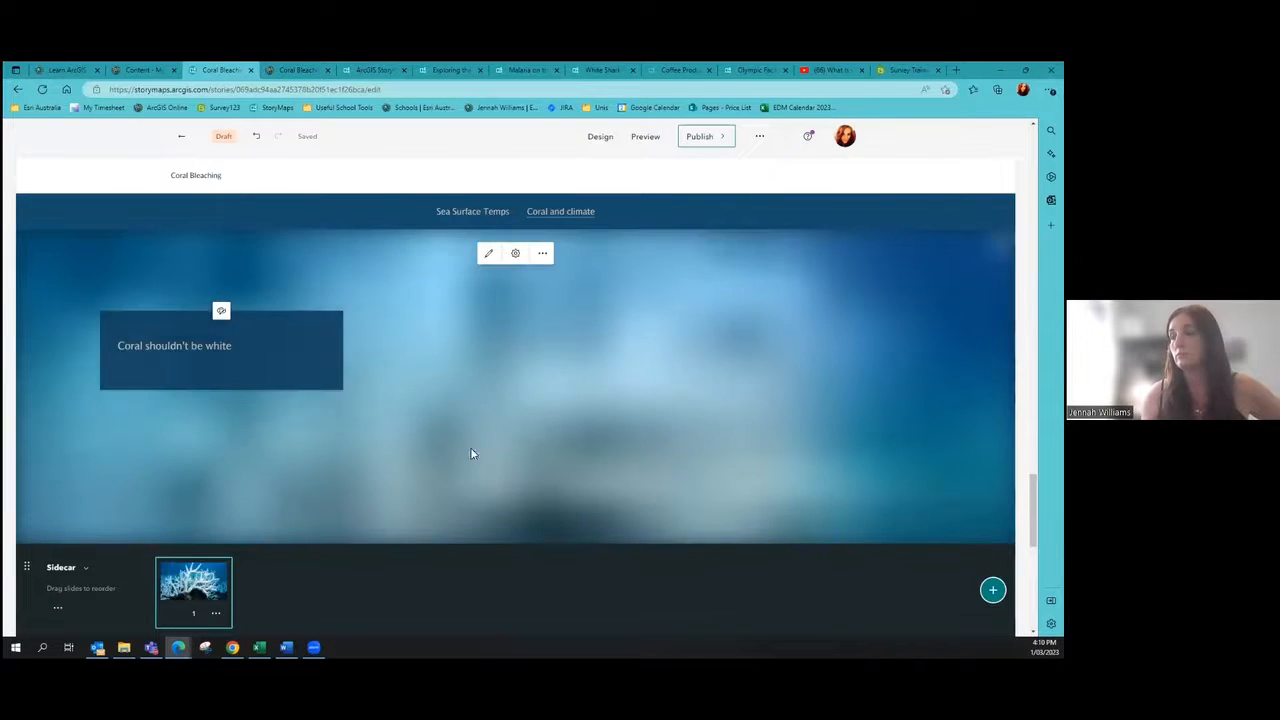
Step: Add a second text line reading 'Blah blah' on the first slide
{"action": "left_click", "coordinate": [253, 350]}
{"action": "key", "text": "Return"}
{"action": "type", "text": "Blah blah"}
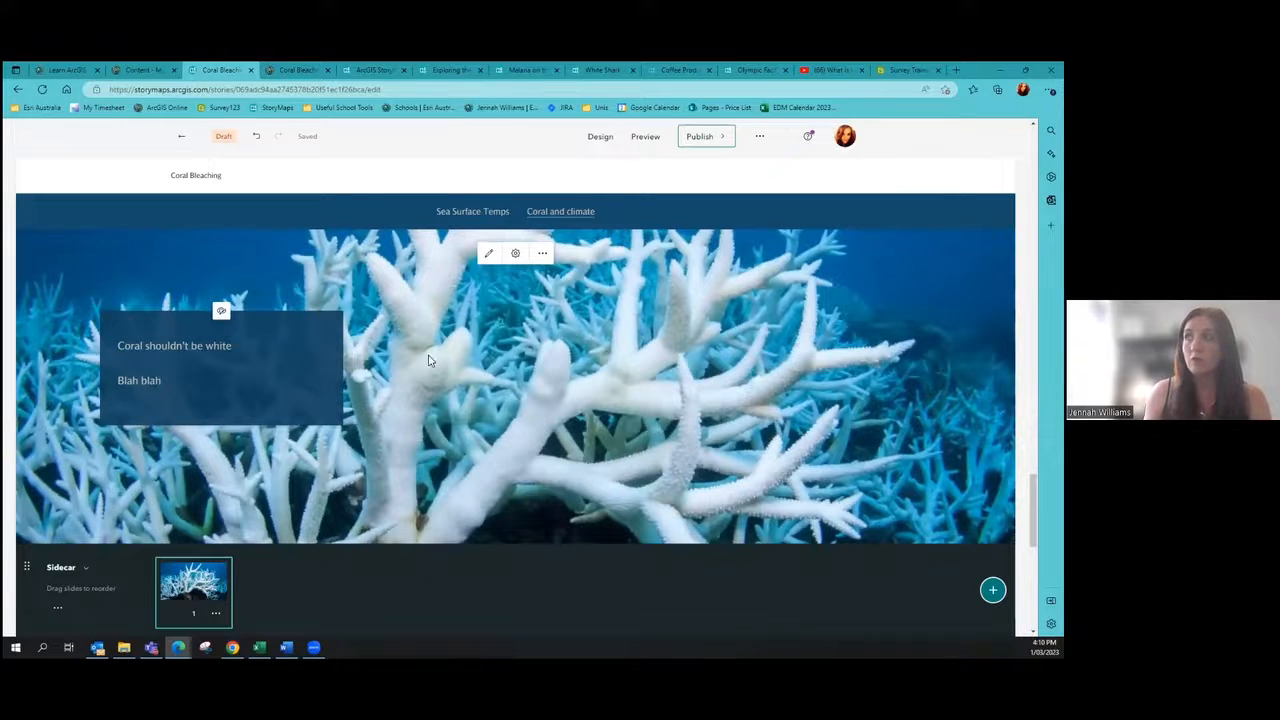
Step: Check the White Shark story's Background slide, then return to the Coral Bleaching editor
{"action": "left_click", "coordinate": [596, 69]}
{"action": "left_click", "coordinate": [18, 390]}
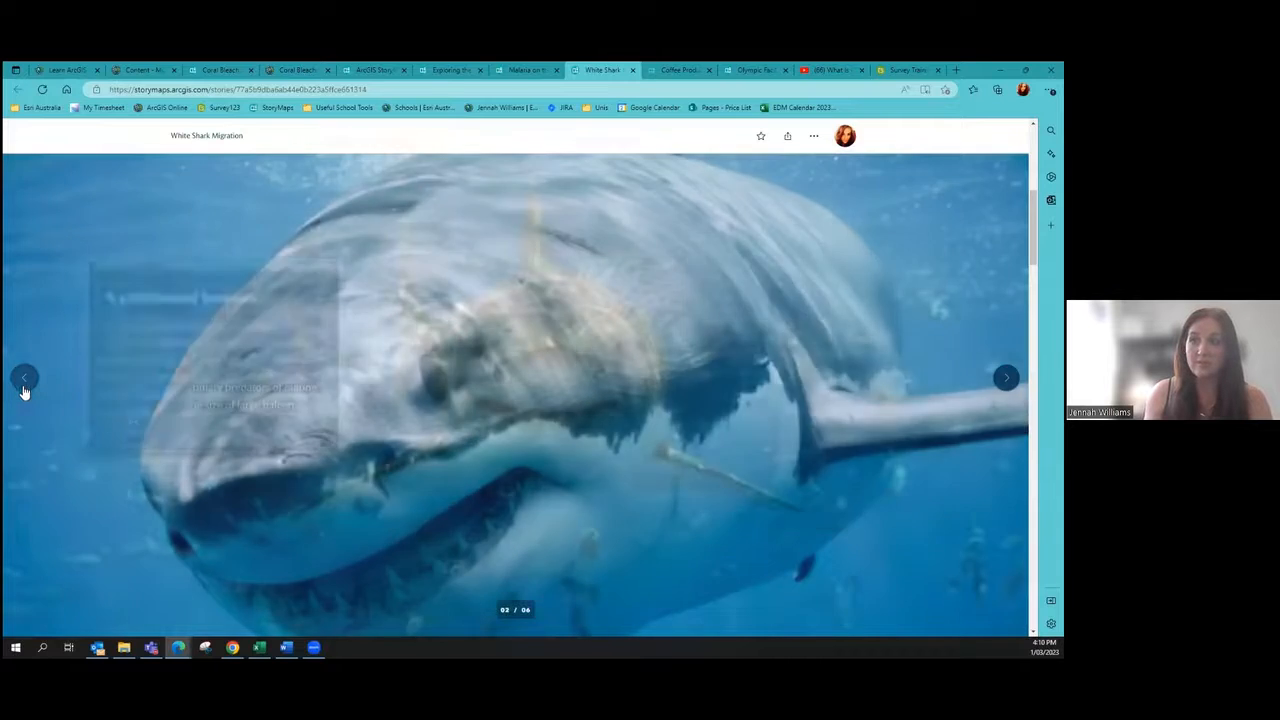
{"action": "left_click", "coordinate": [18, 390]}
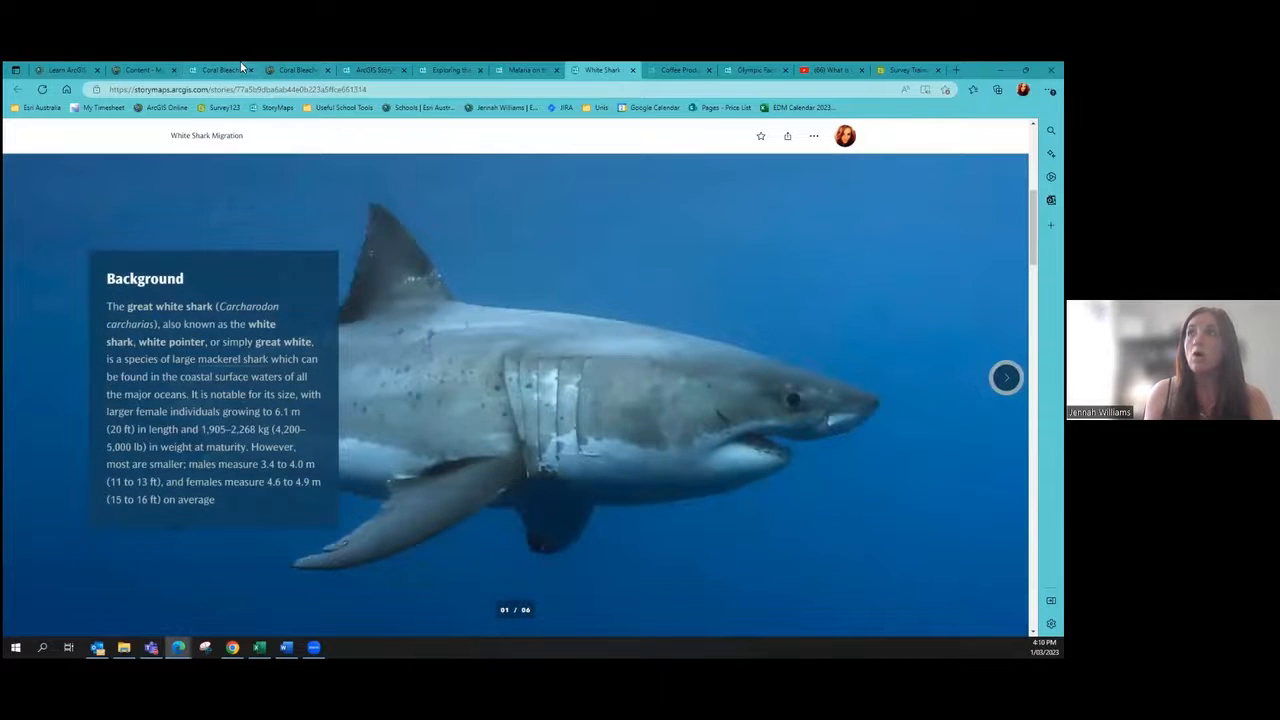
{"action": "left_click", "coordinate": [245, 70]}
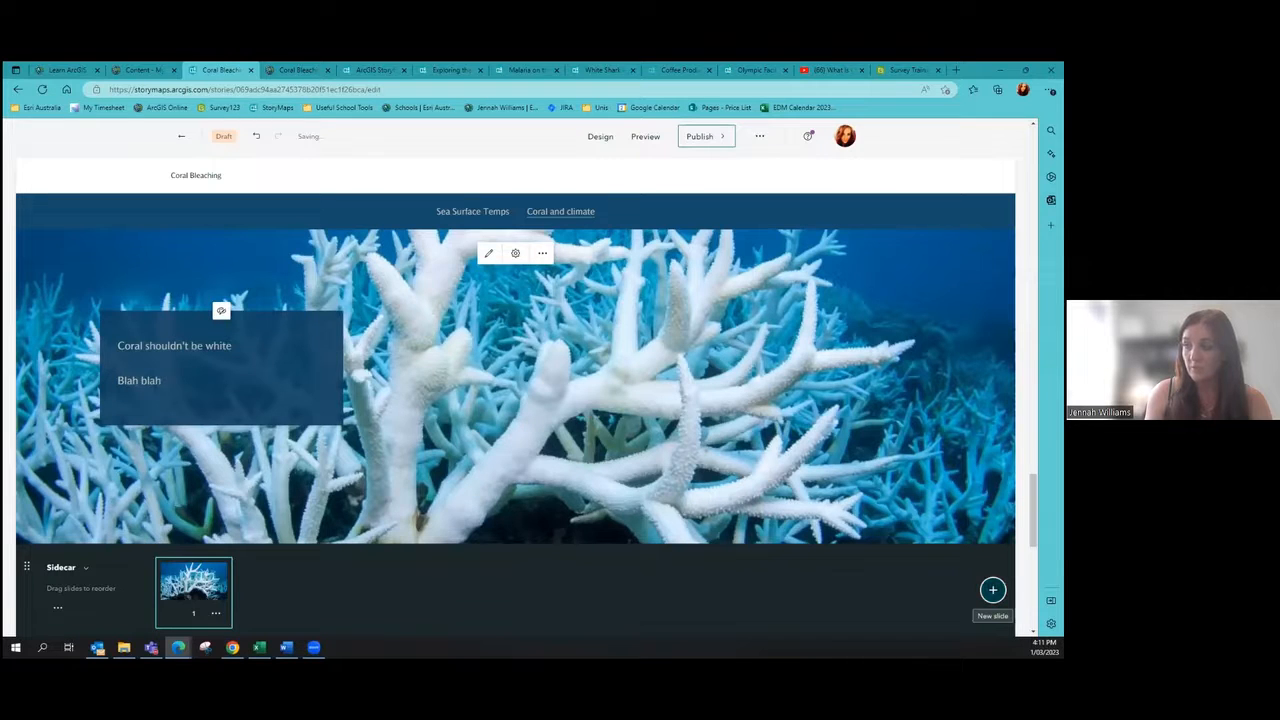
Step: Add a second sidecar slide reading 'Coral should be colourful', keeping the spelling
{"action": "left_click", "coordinate": [992, 589]}
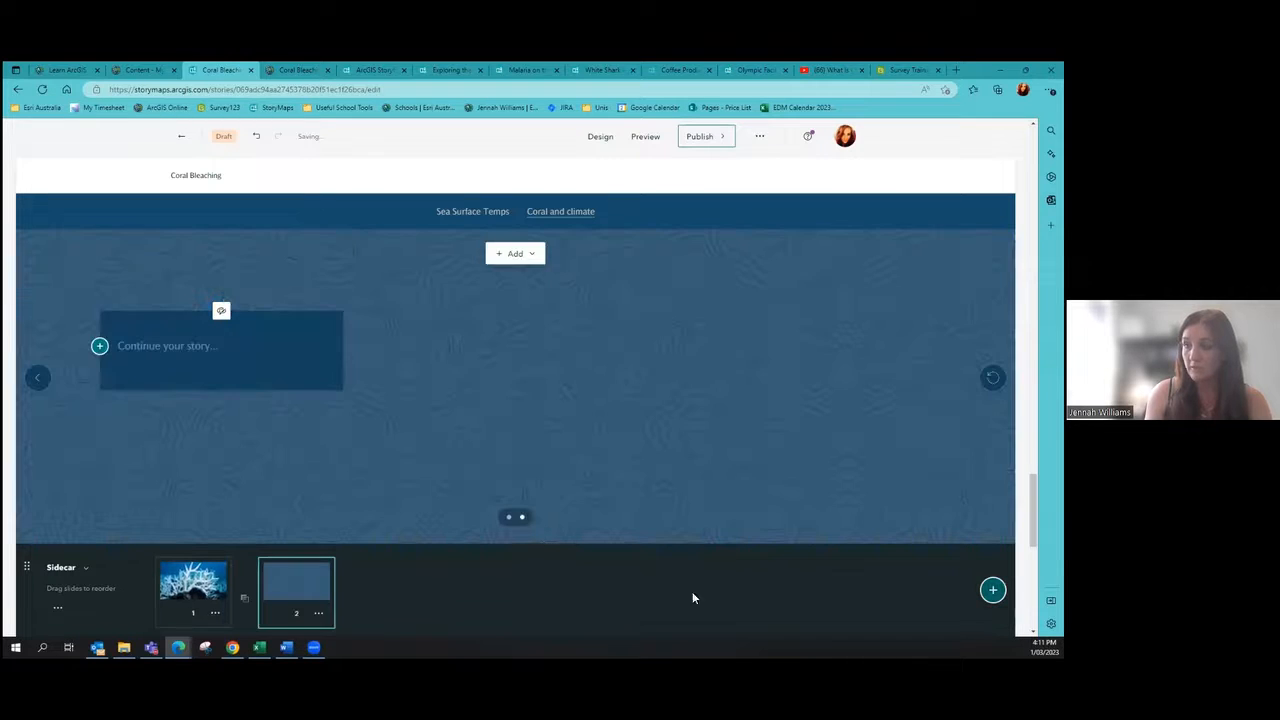
{"action": "left_click", "coordinate": [177, 346]}
{"action": "type", "text": "Cor"}
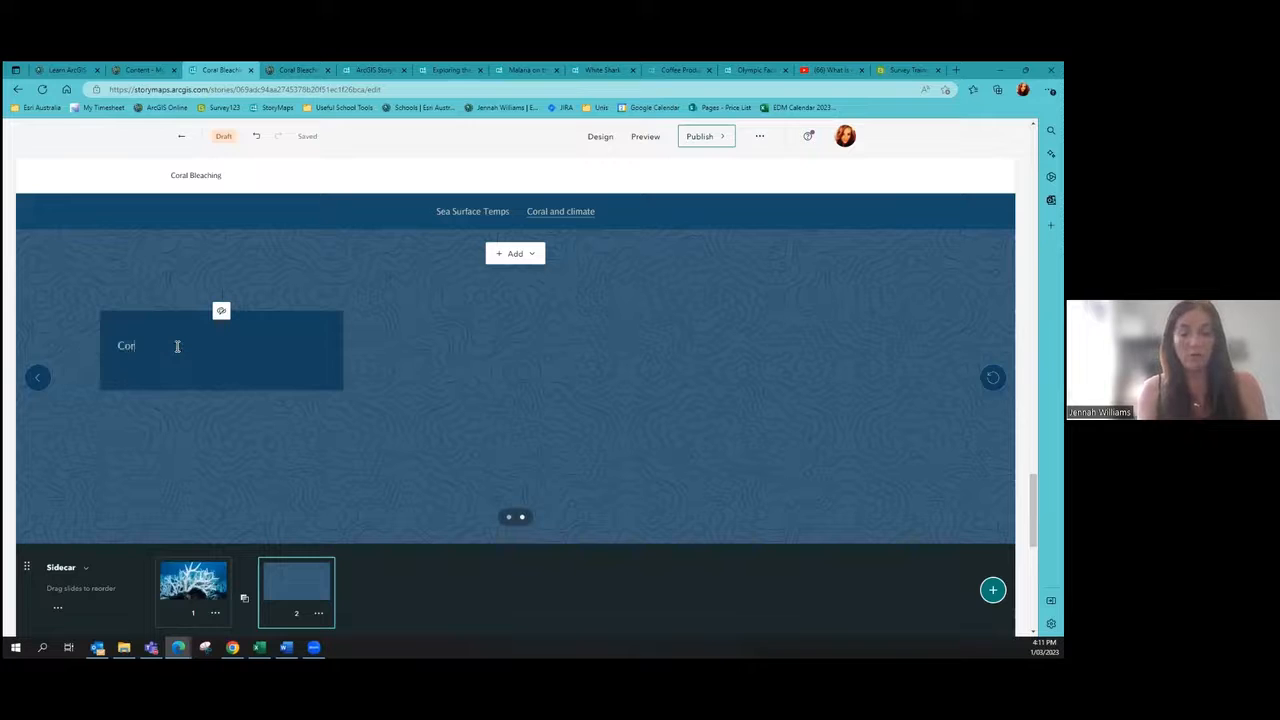
{"action": "type", "text": "al should be "}
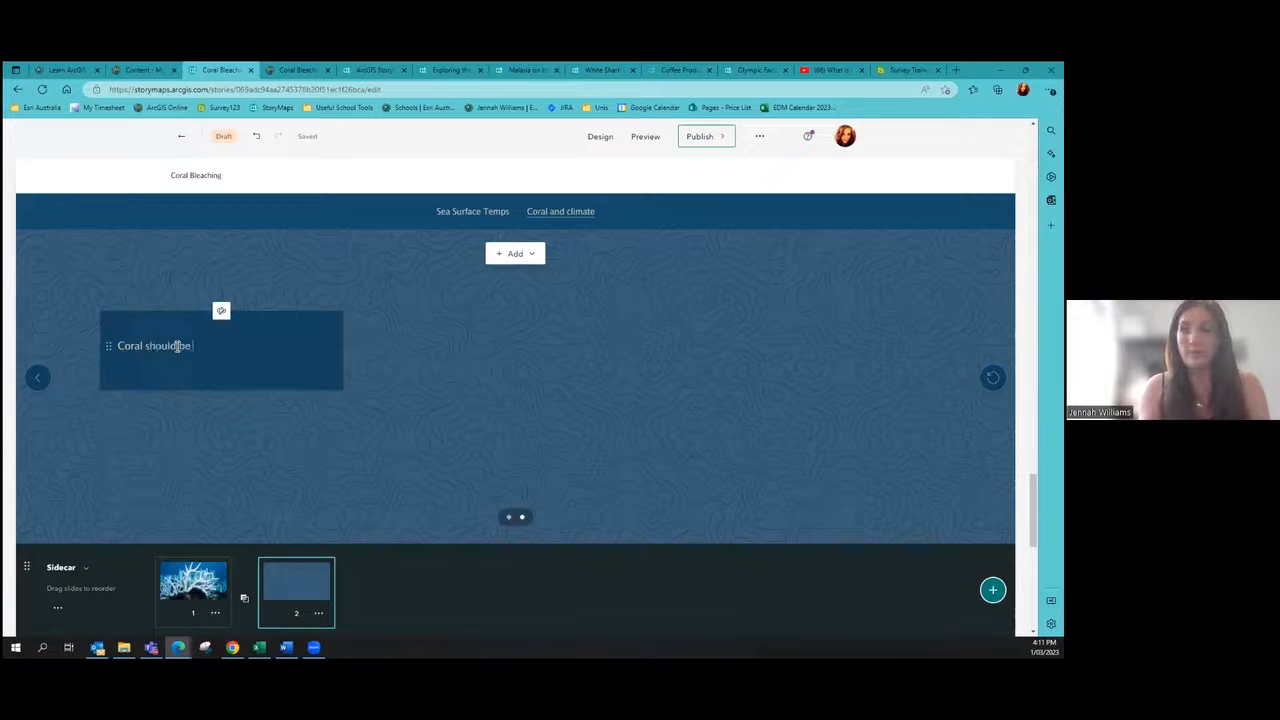
{"action": "type", "text": "colourful"}
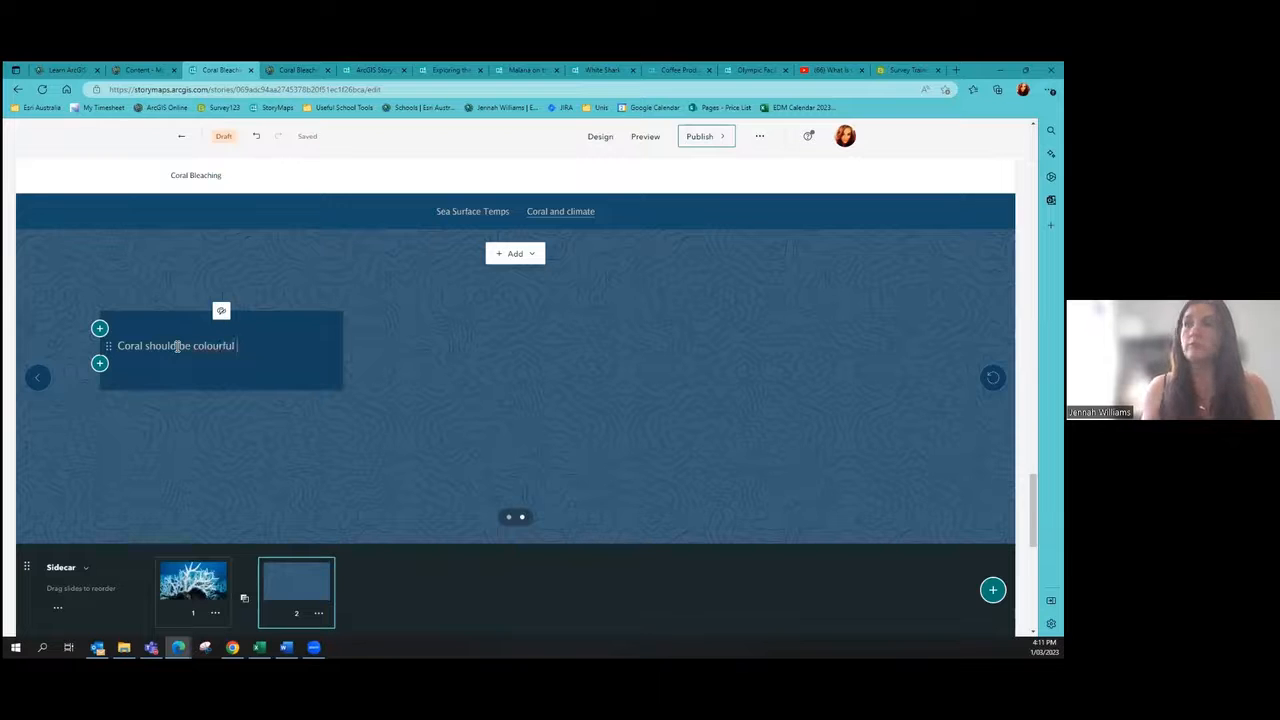
{"action": "right_click", "coordinate": [220, 345]}
{"action": "left_click", "coordinate": [256, 331]}
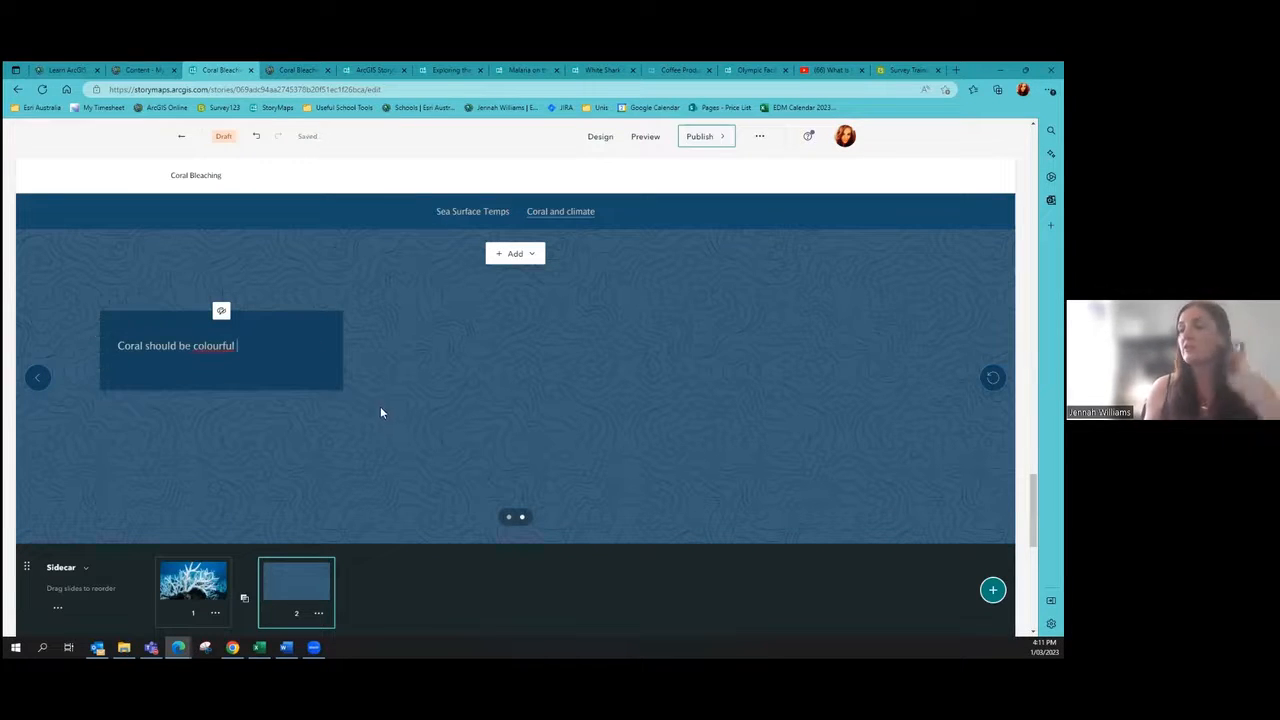
Step: Set the 'coral healthy' photo behind slide 2 and go back to the first slide
{"action": "left_click", "coordinate": [528, 254]}
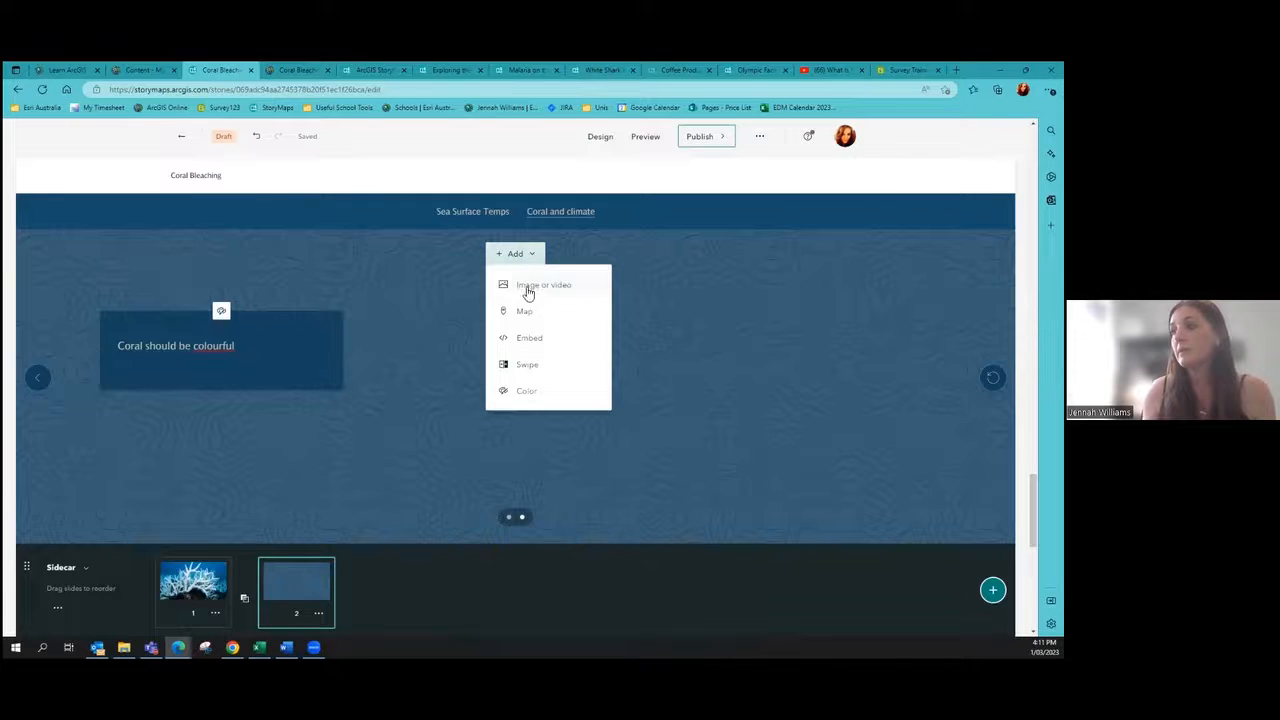
{"action": "left_click", "coordinate": [528, 288]}
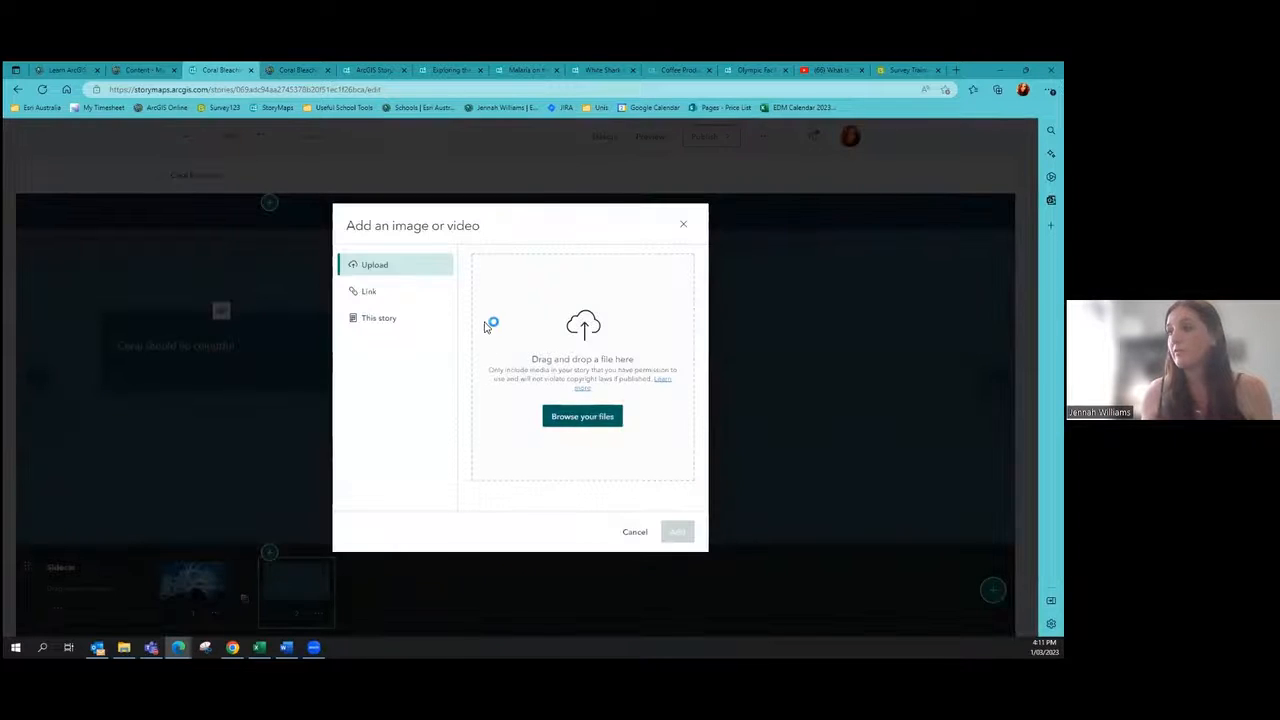
{"action": "left_click", "coordinate": [438, 243]}
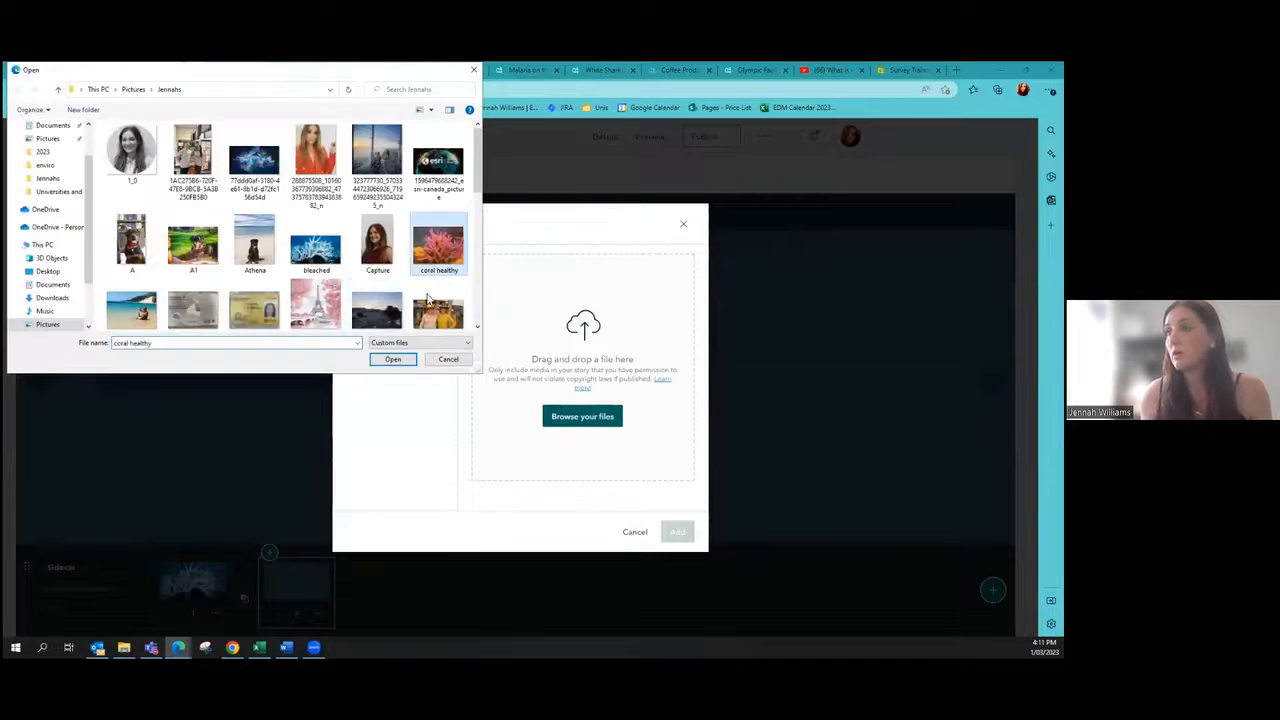
{"action": "left_click", "coordinate": [405, 364]}
{"action": "left_click", "coordinate": [667, 529]}
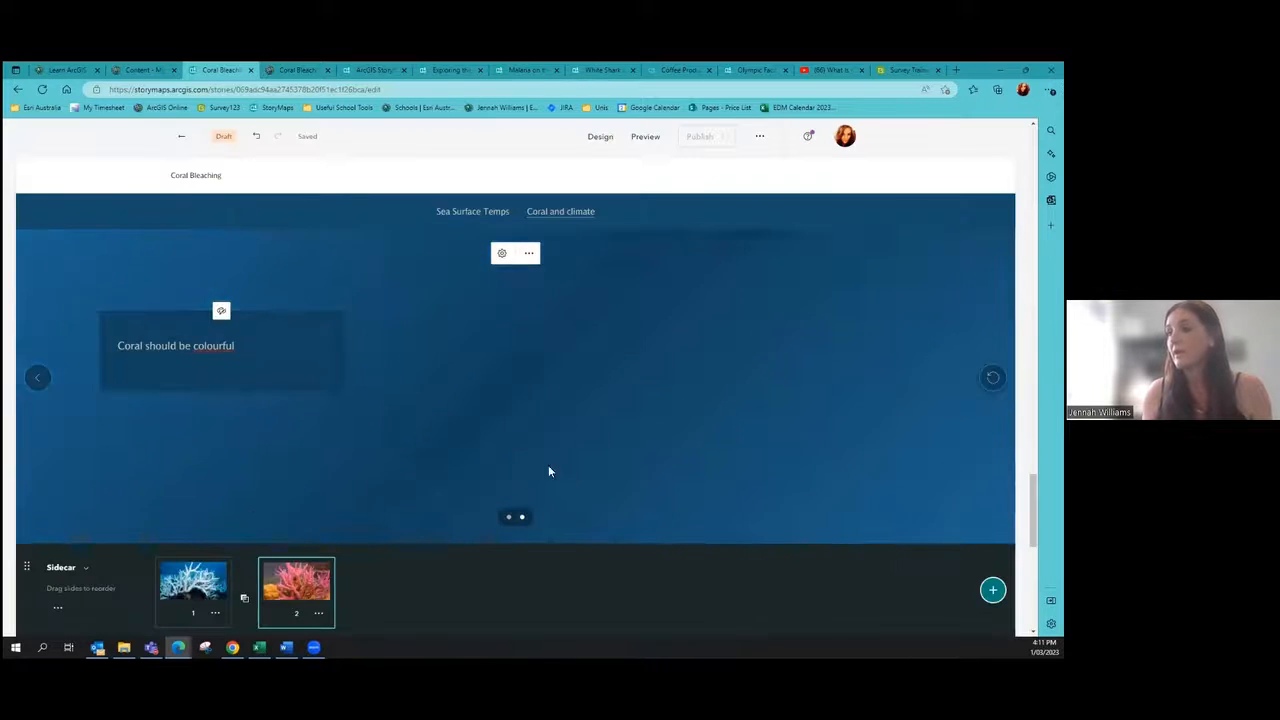
{"action": "left_click", "coordinate": [38, 377]}
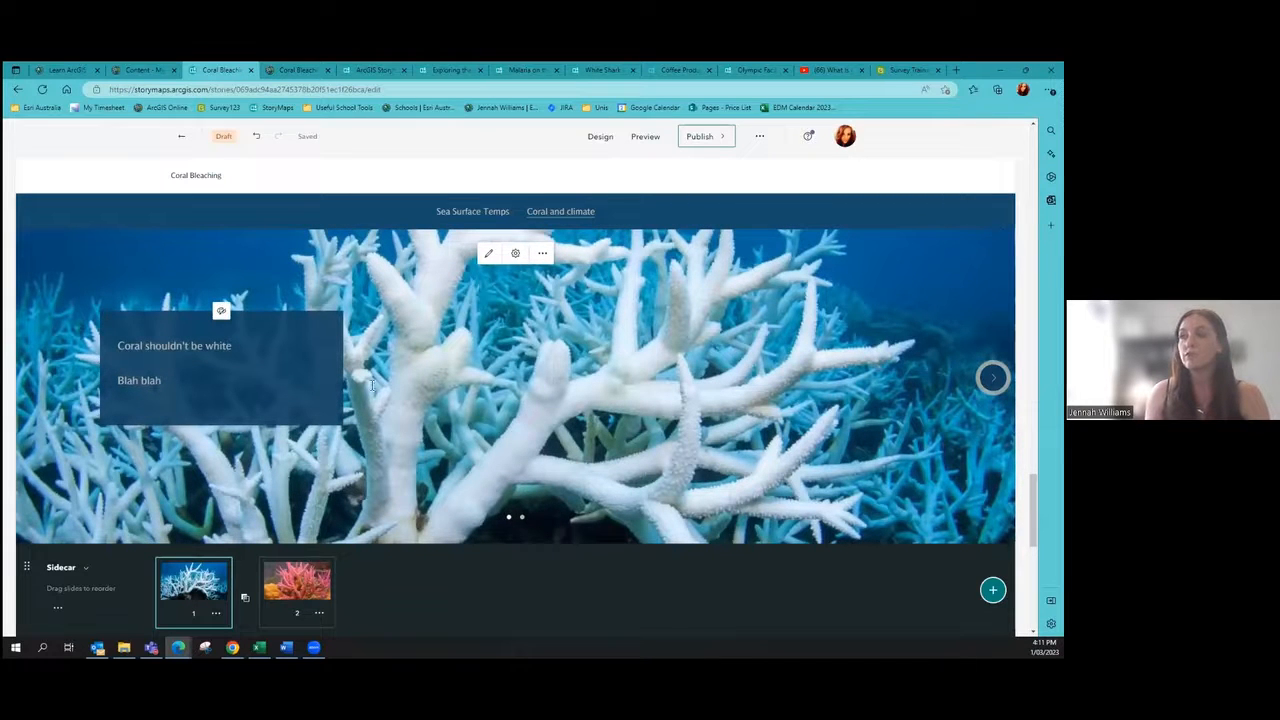
{"action": "left_click", "coordinate": [993, 378]}
{"action": "left_click", "coordinate": [38, 378]}
{"action": "scroll", "coordinate": [438, 588], "scroll_direction": "down", "scroll_amount": 3}
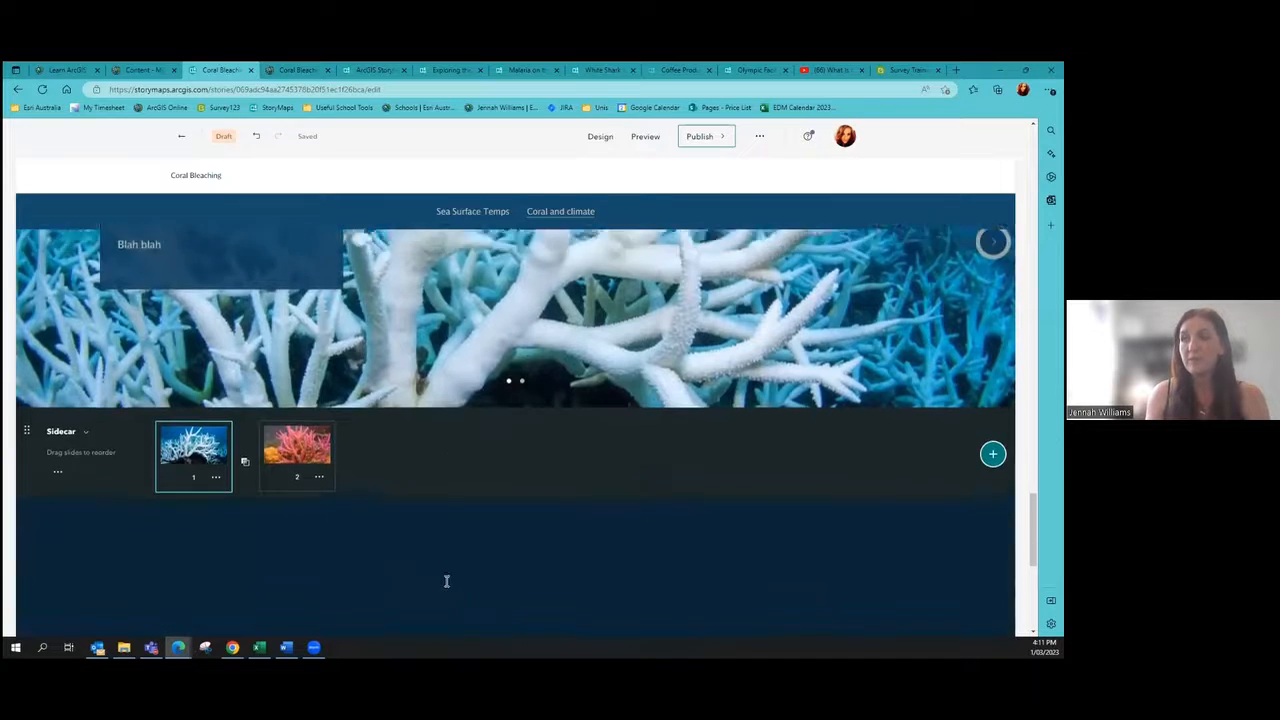
{"action": "scroll", "coordinate": [703, 443], "scroll_direction": "up", "scroll_amount": 3}
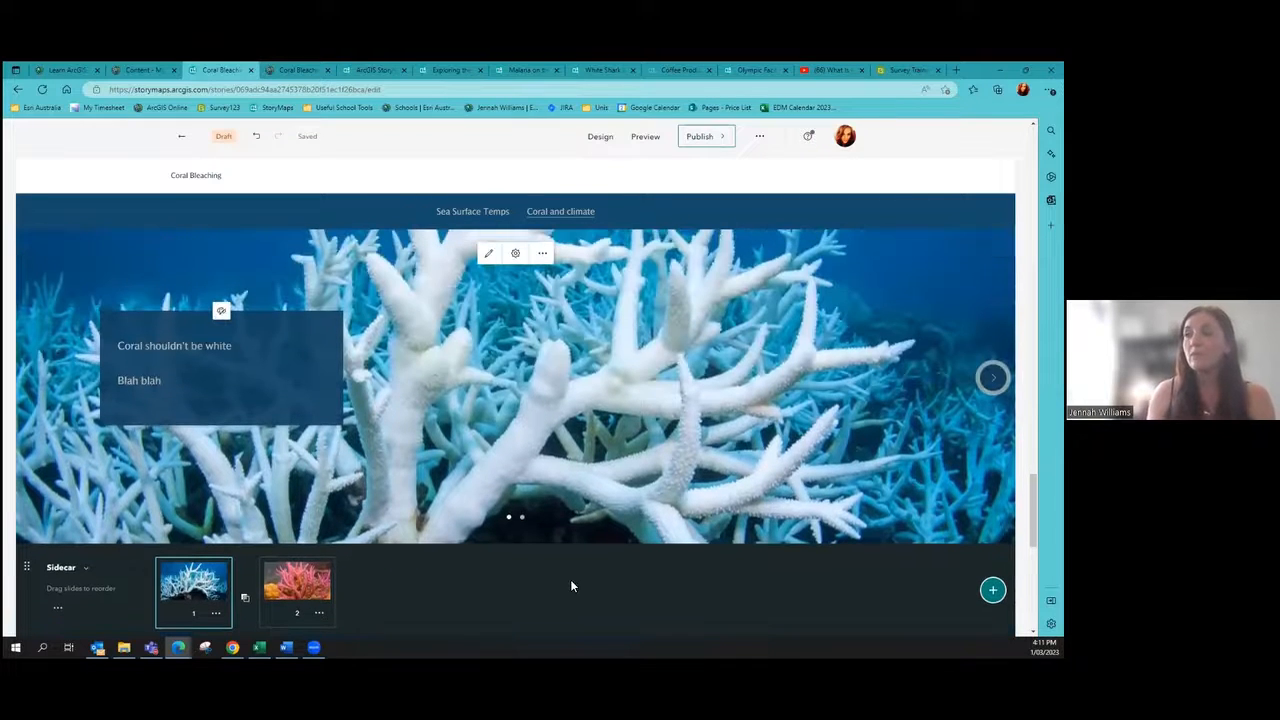
{"action": "left_click", "coordinate": [993, 378]}
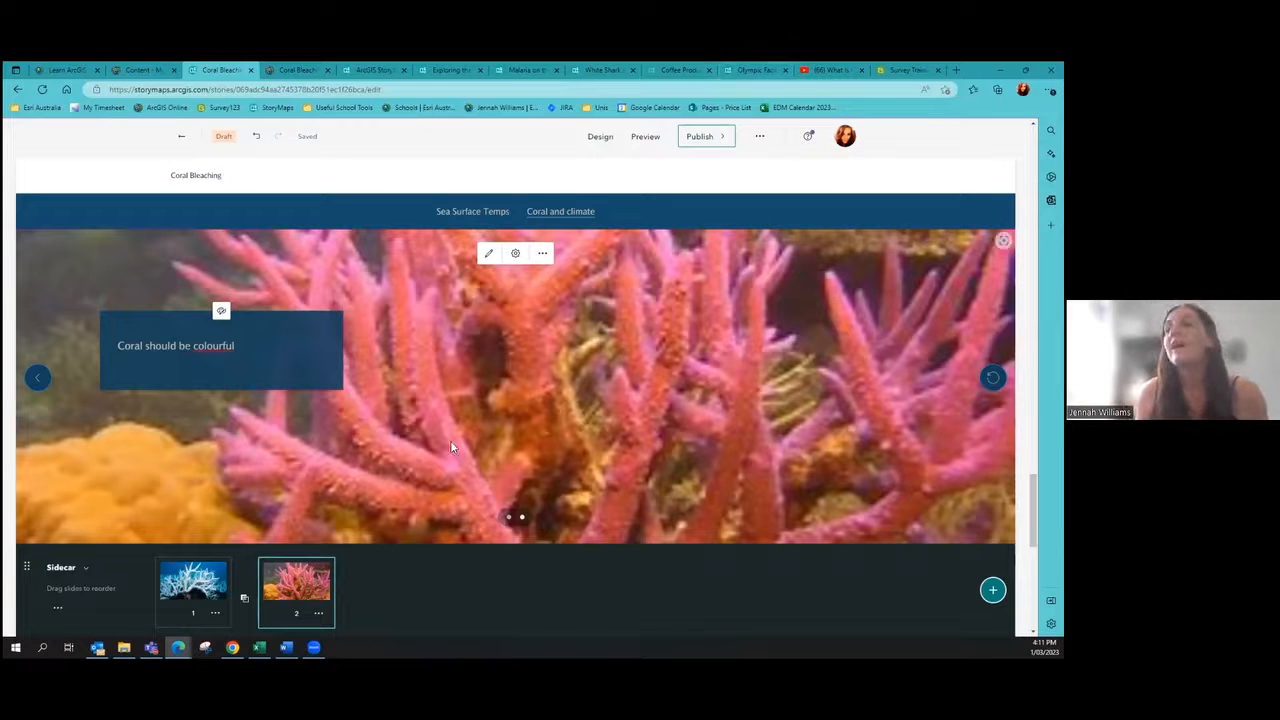
{"action": "left_click", "coordinate": [38, 378]}
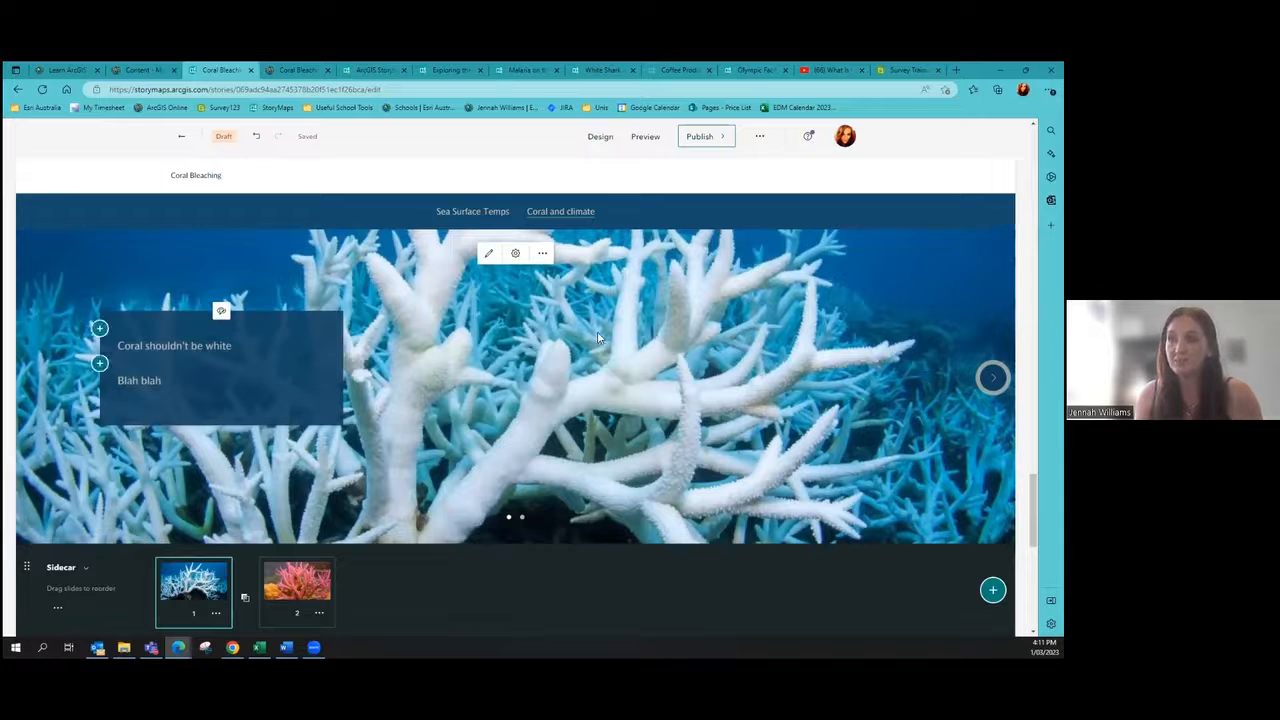
{"action": "scroll", "coordinate": [603, 337], "scroll_direction": "down", "scroll_amount": 3}
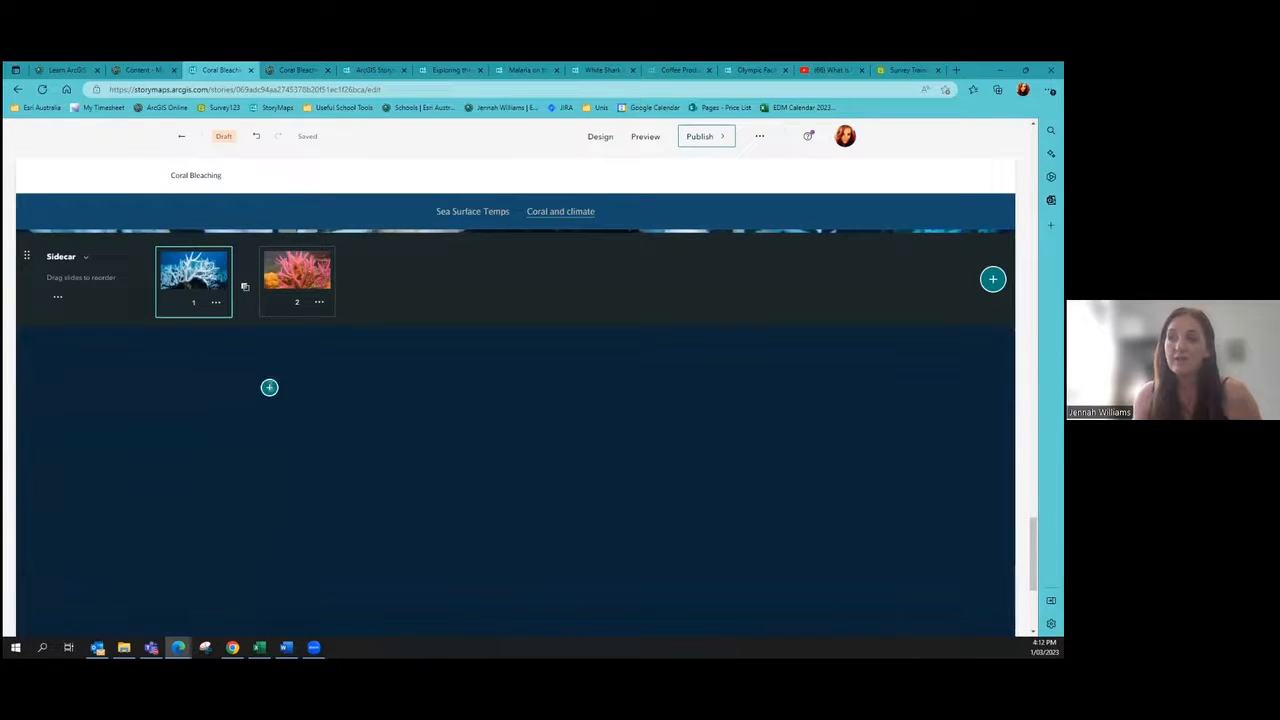
Step: Insert a new Sidecar block below the coral slides from the Immersive list
{"action": "left_click", "coordinate": [270, 389]}
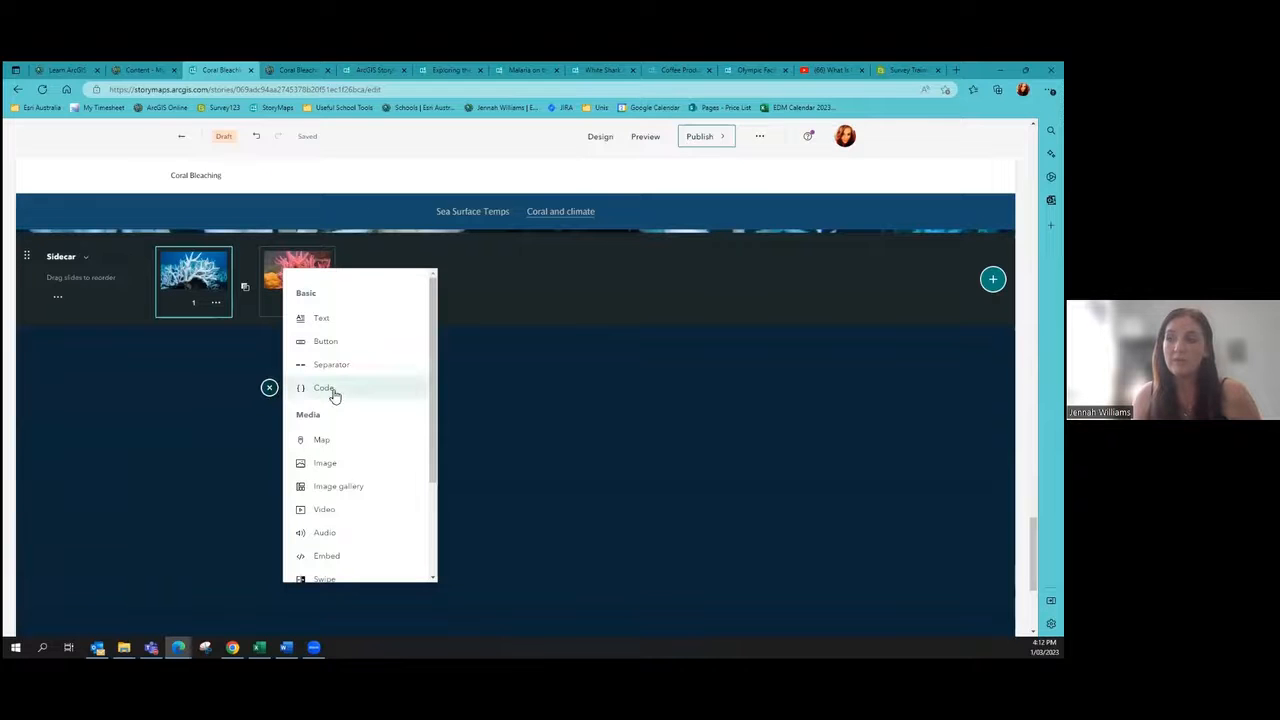
{"action": "scroll", "coordinate": [330, 400], "scroll_direction": "down", "scroll_amount": 2}
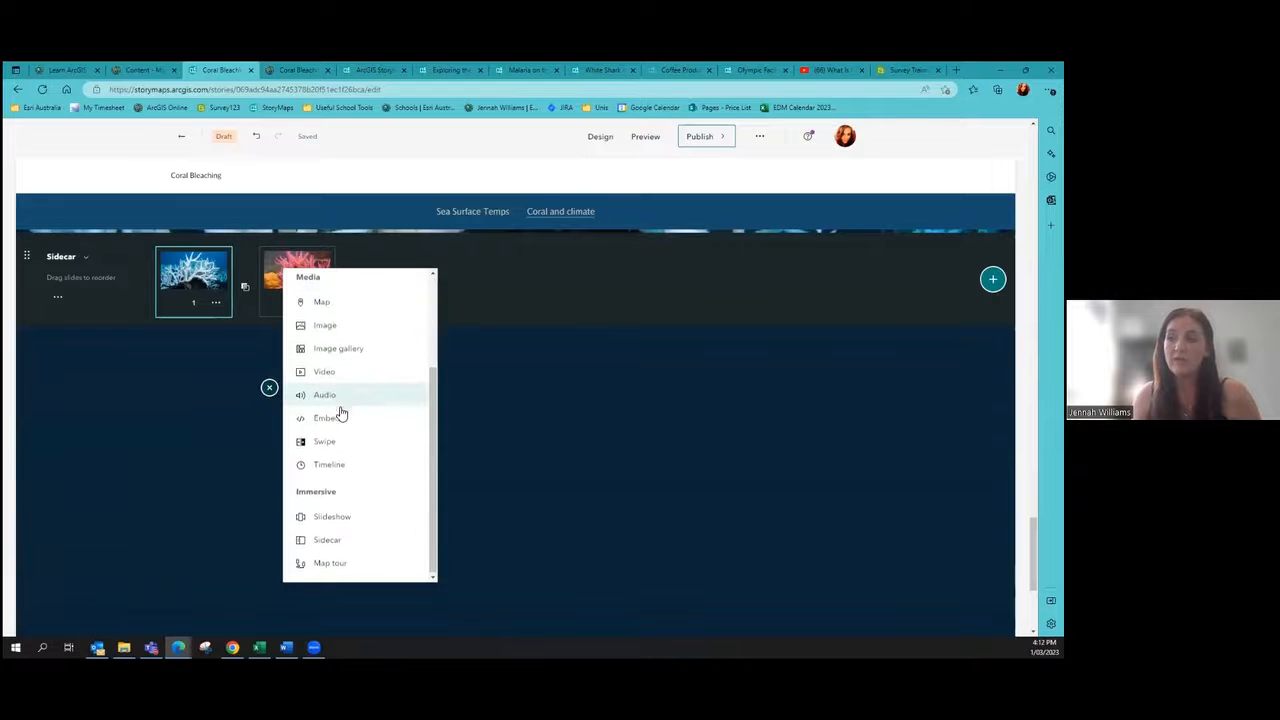
{"action": "left_click", "coordinate": [327, 545]}
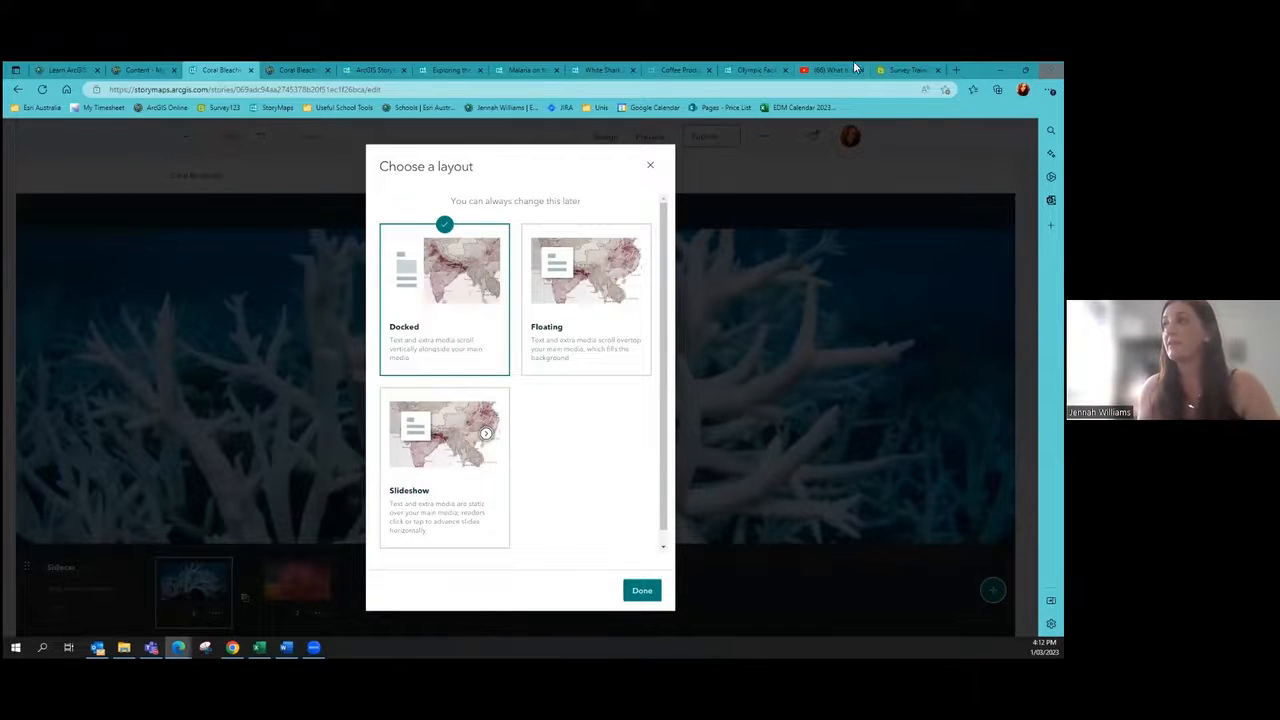
Step: Scroll through the Olympic Facility story as a layout reference
{"action": "left_click", "coordinate": [757, 72]}
{"action": "scroll", "coordinate": [391, 421], "scroll_direction": "down", "scroll_amount": 5}
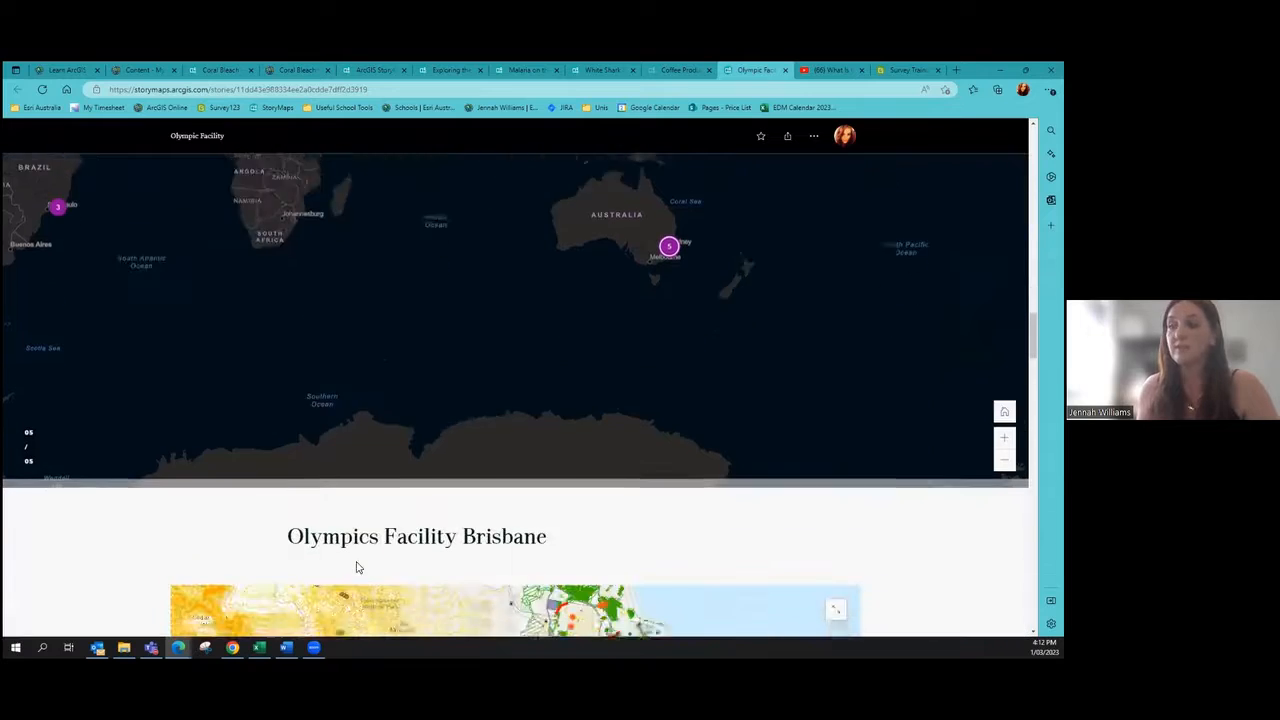
{"action": "scroll", "coordinate": [129, 374], "scroll_direction": "down", "scroll_amount": 6}
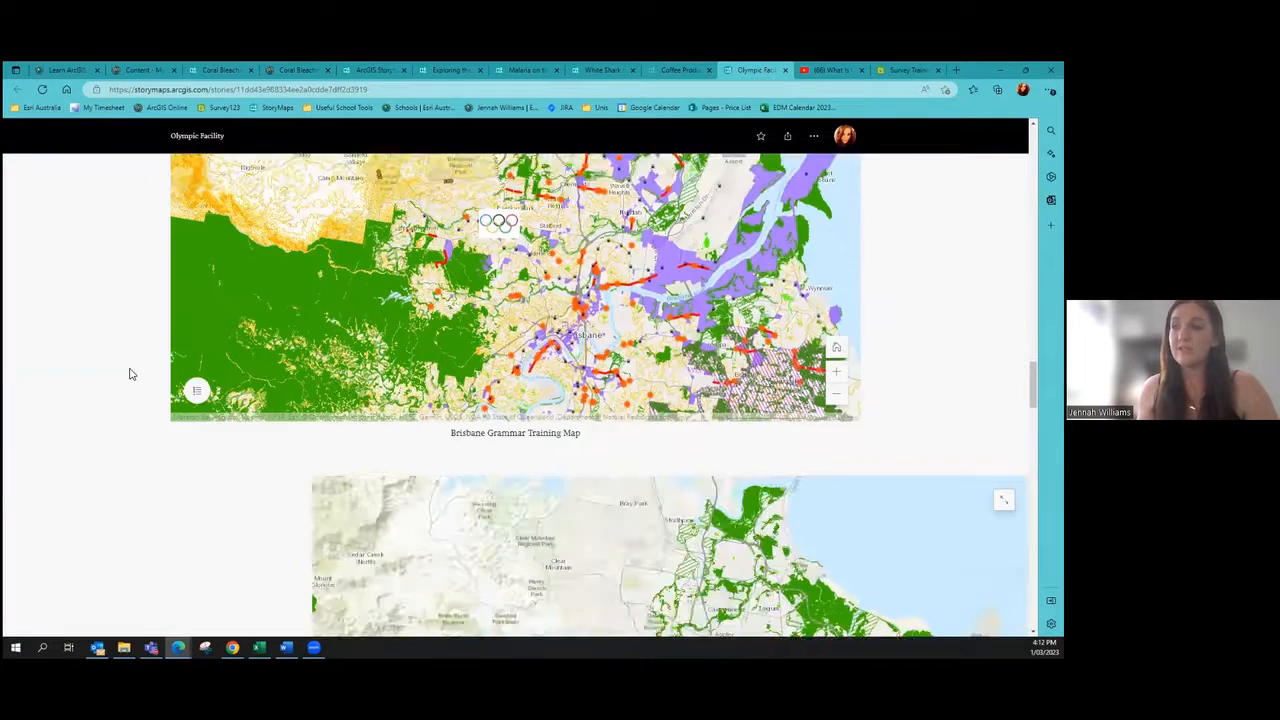
{"action": "scroll", "coordinate": [130, 373], "scroll_direction": "down", "scroll_amount": 8}
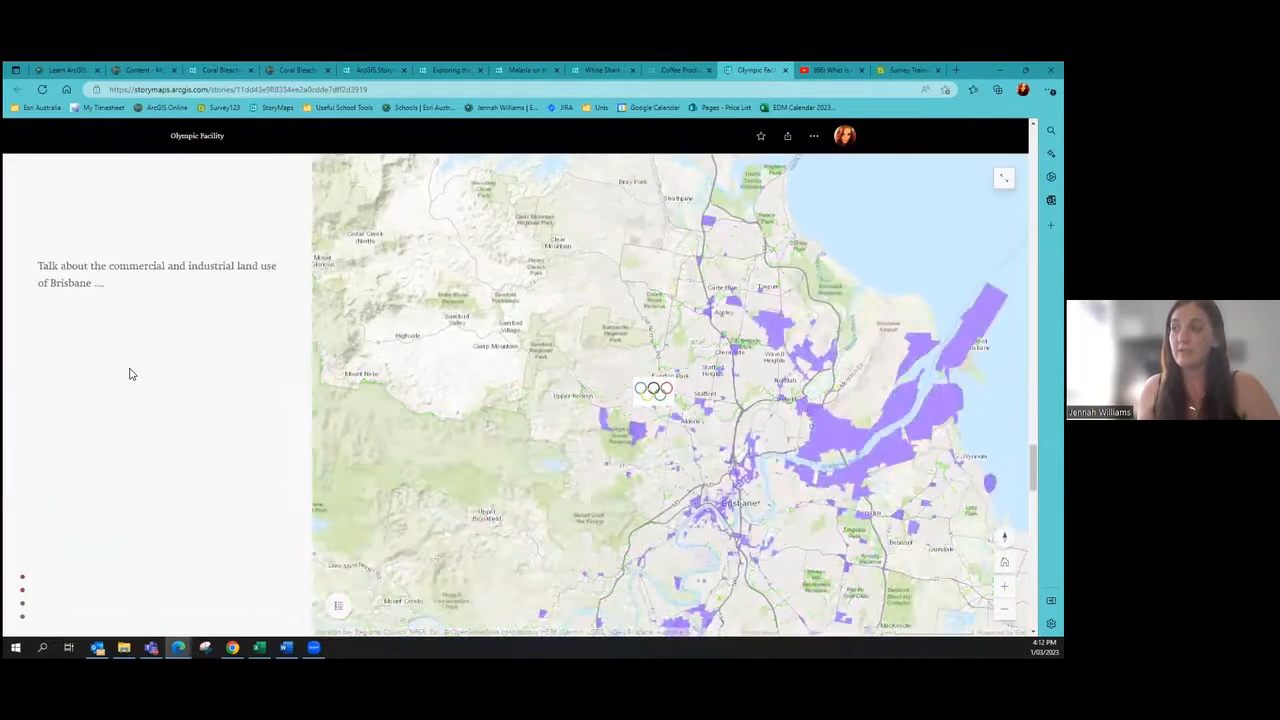
{"action": "scroll", "coordinate": [135, 371], "scroll_direction": "down", "scroll_amount": 3}
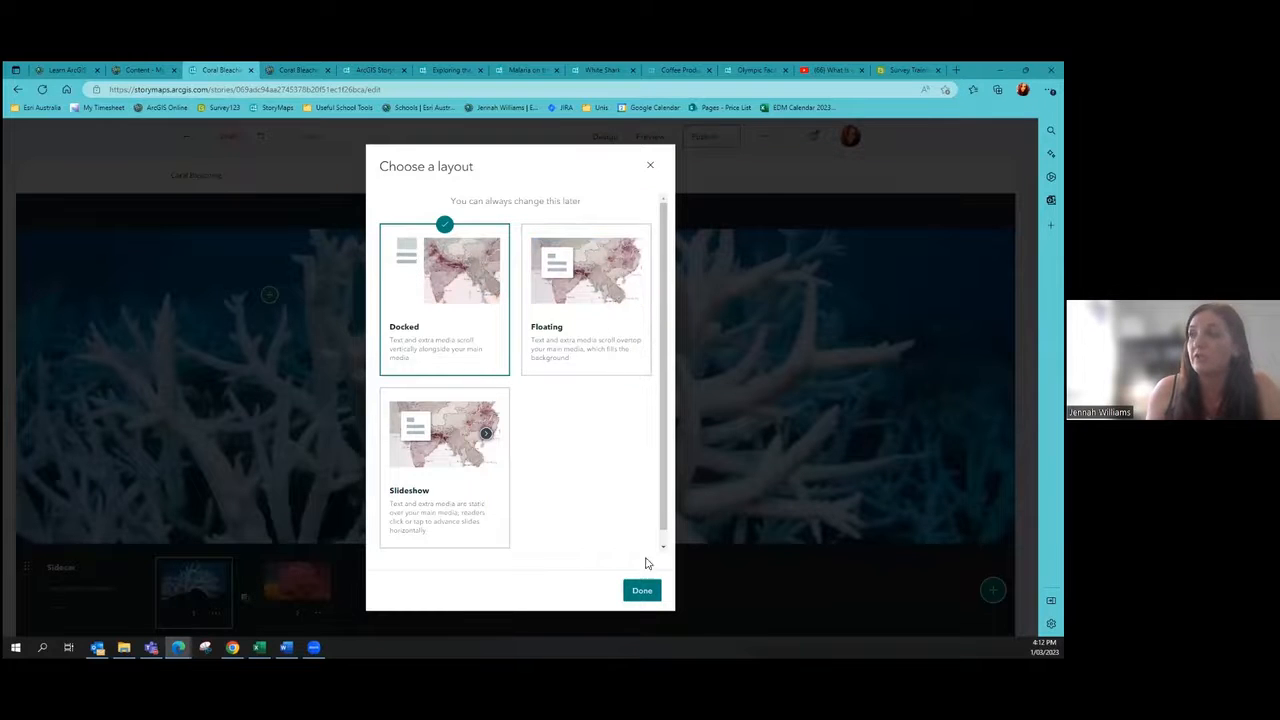
Step: Make the sidecar floating and type 'Sea temperatures have risen' on its first slide
{"action": "left_click", "coordinate": [597, 329]}
{"action": "left_click", "coordinate": [640, 591]}
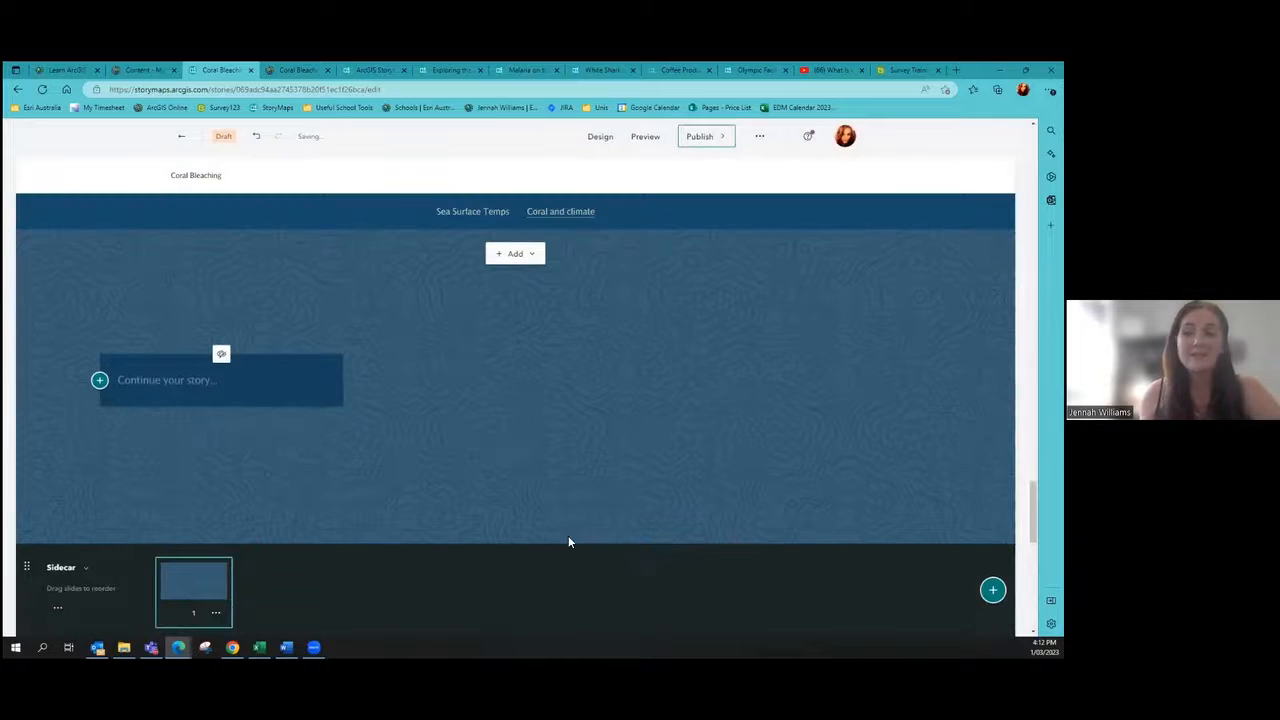
{"action": "left_click", "coordinate": [177, 386]}
{"action": "type", "text": "Sea temperatures have"}
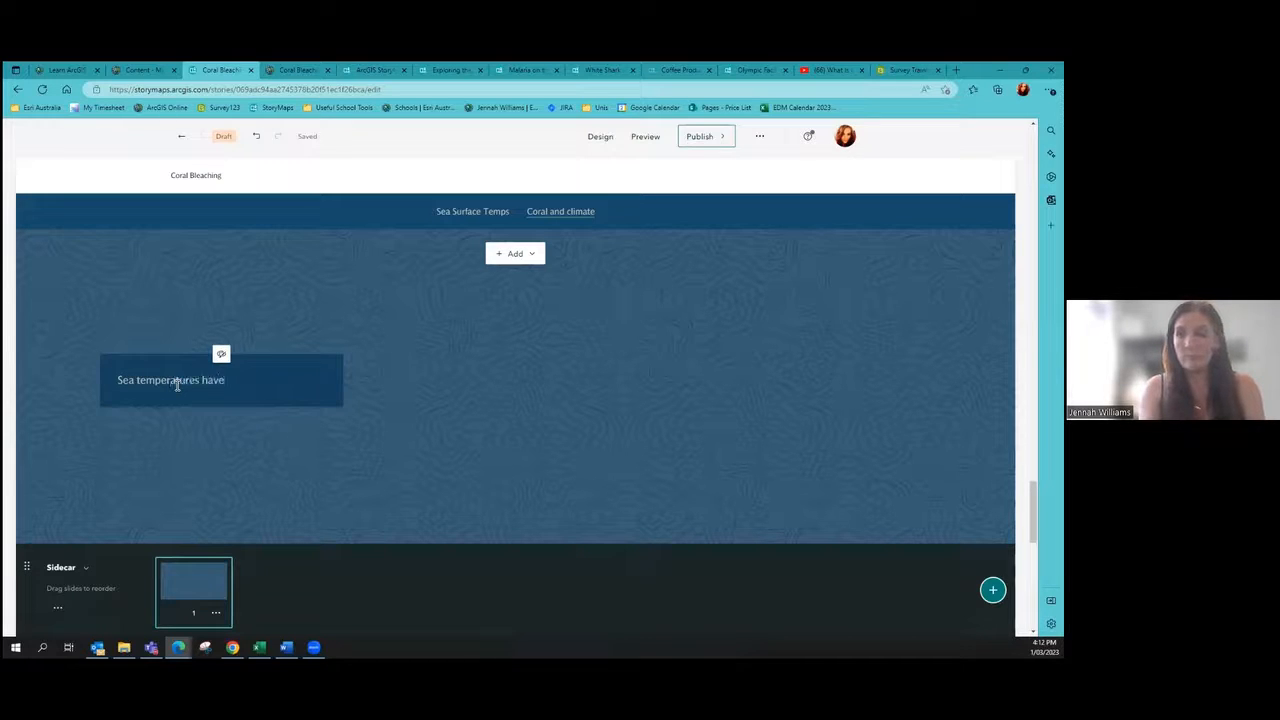
{"action": "type", "text": " risen ....."}
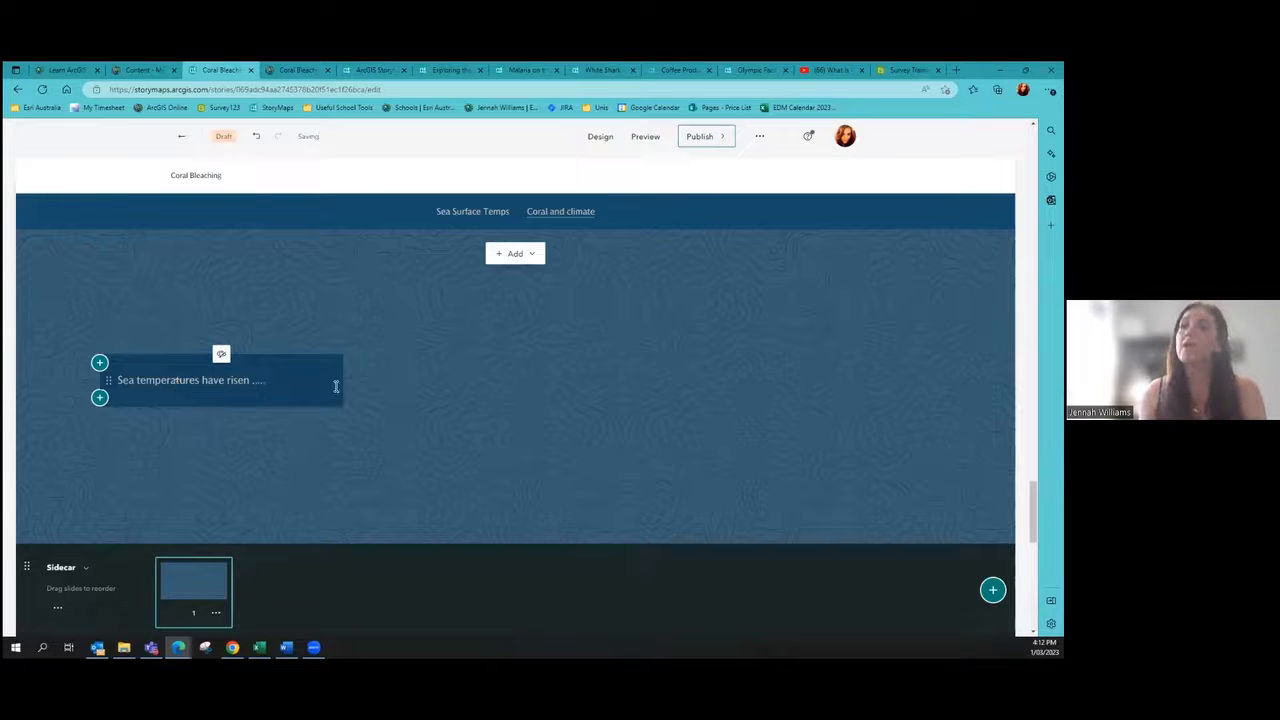
{"action": "left_click", "coordinate": [528, 256]}
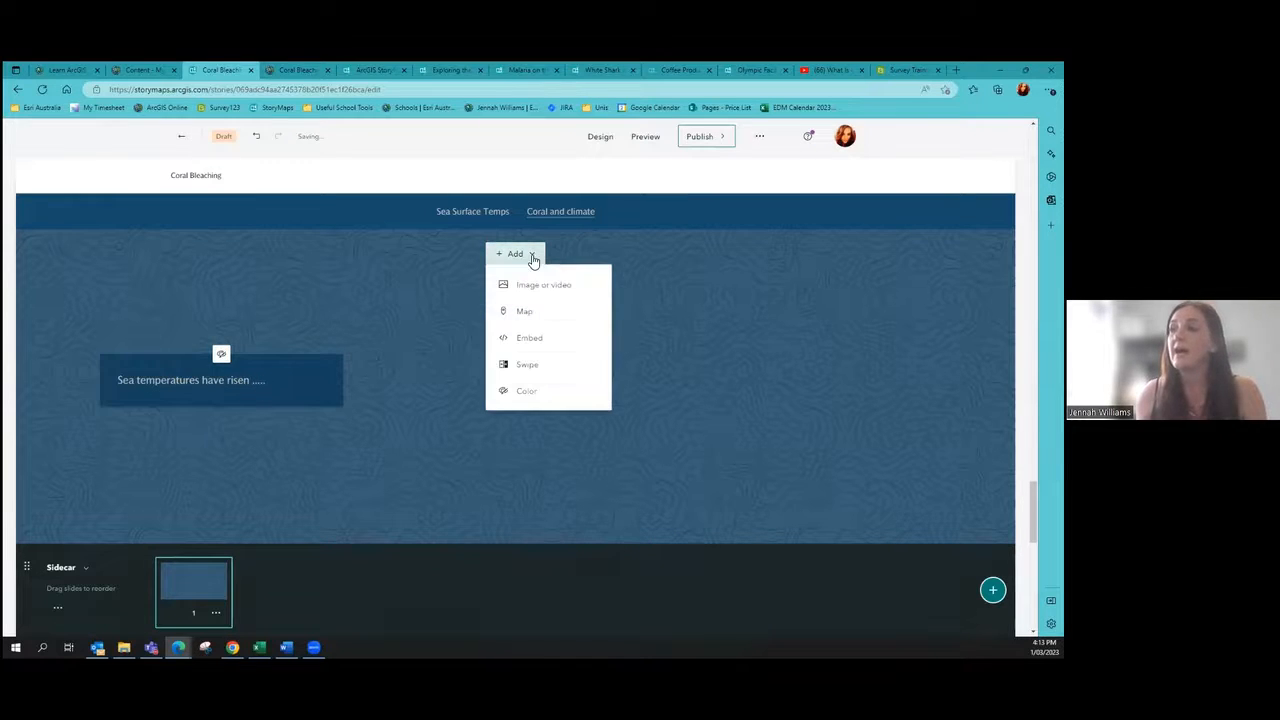
Step: Place the sea surface temperature map, time animation off, behind slide 1, then add a second slide
{"action": "left_click", "coordinate": [524, 312]}
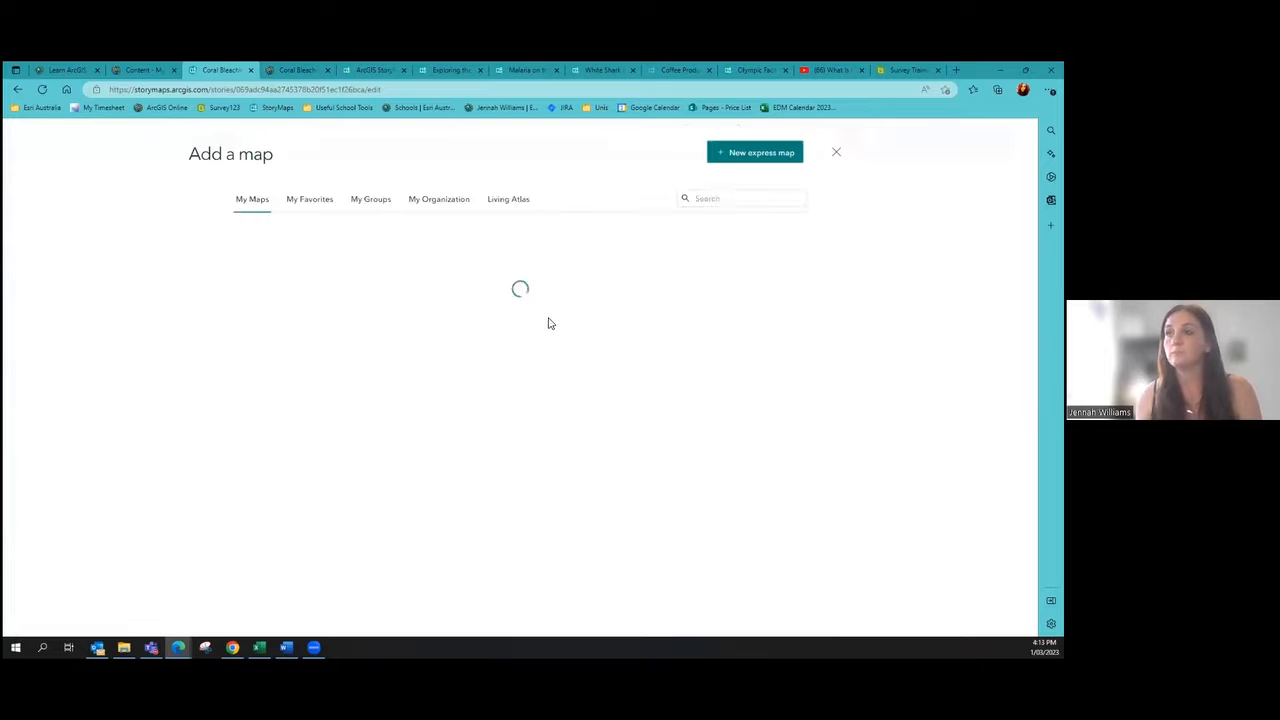
{"action": "left_click", "coordinate": [352, 310]}
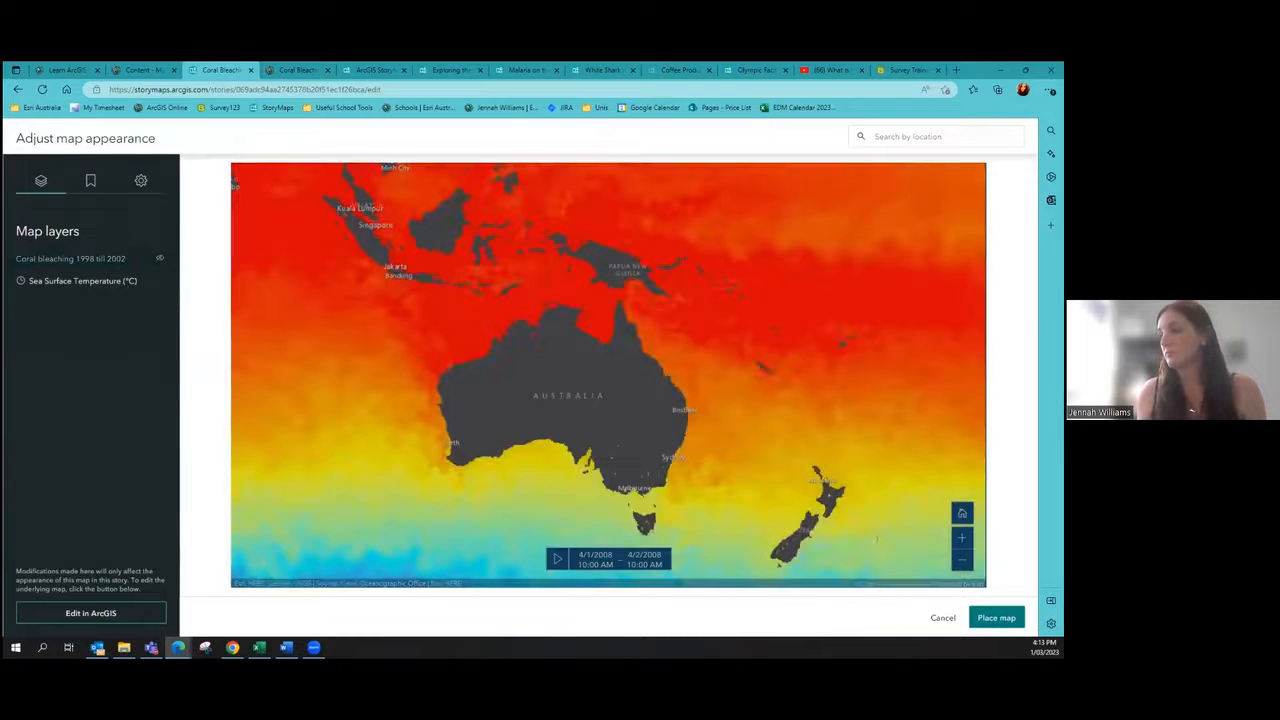
{"action": "left_click", "coordinate": [141, 183]}
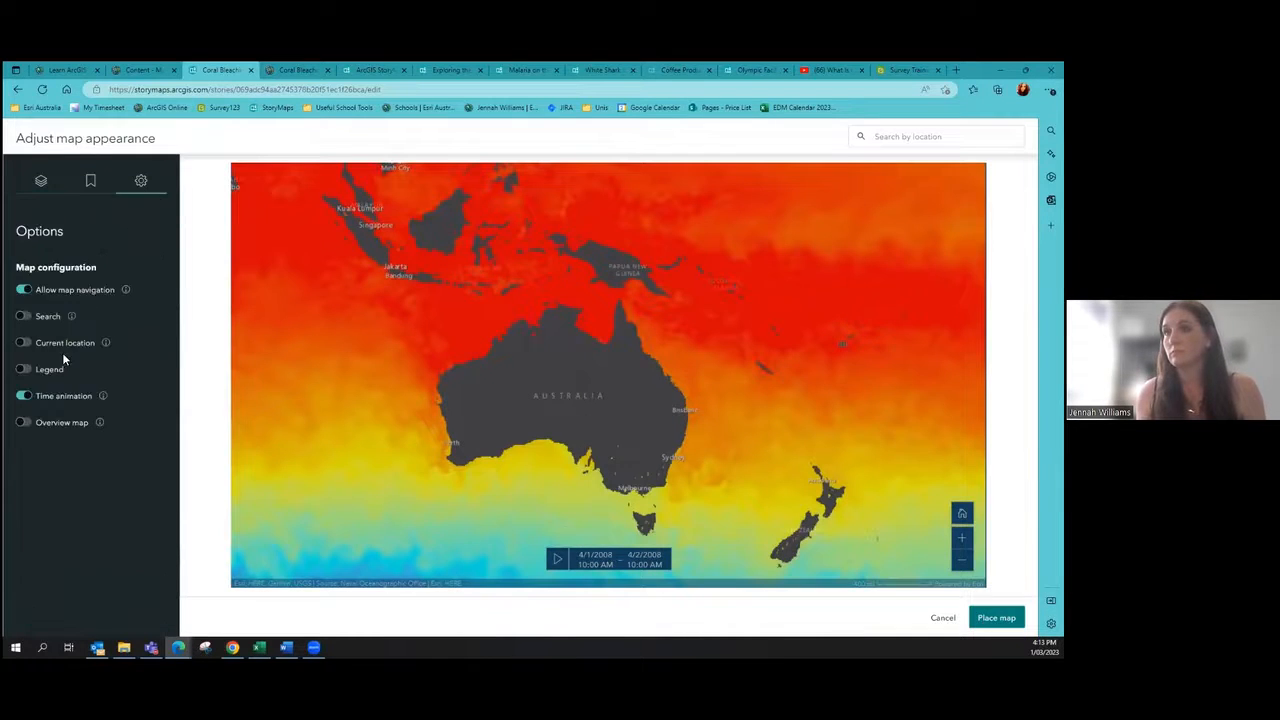
{"action": "left_click", "coordinate": [22, 396]}
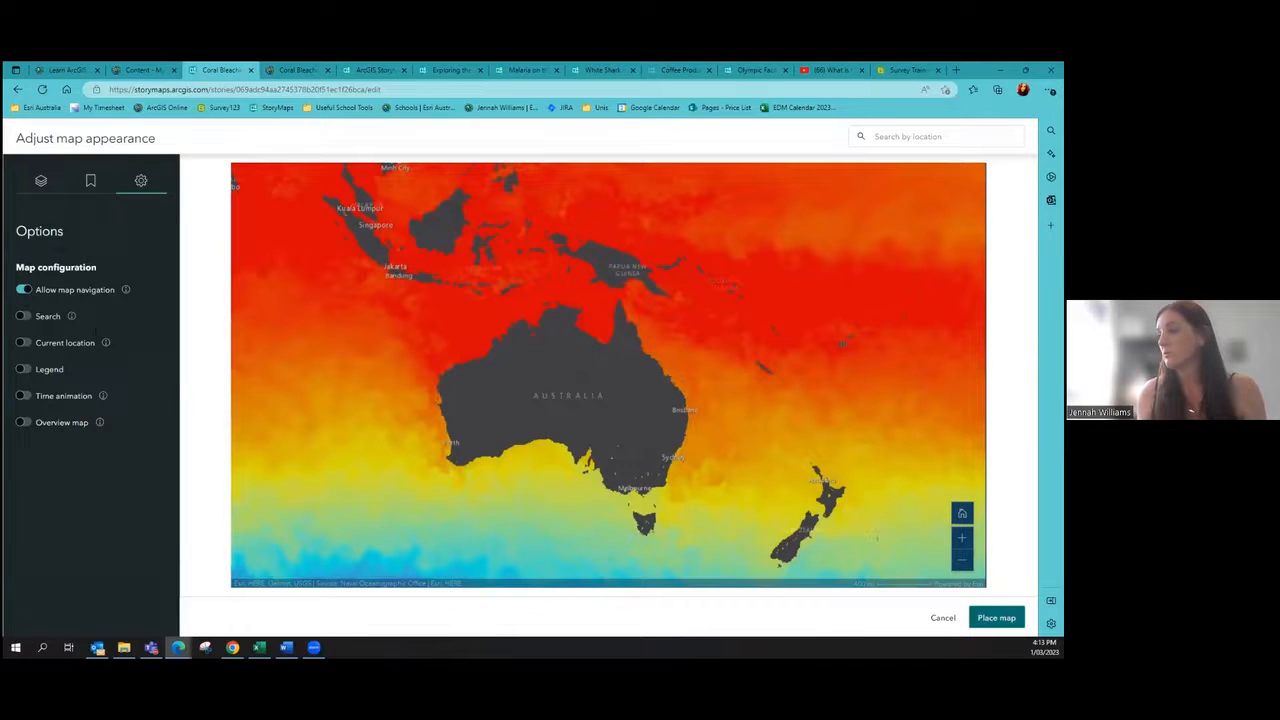
{"action": "left_click", "coordinate": [996, 617]}
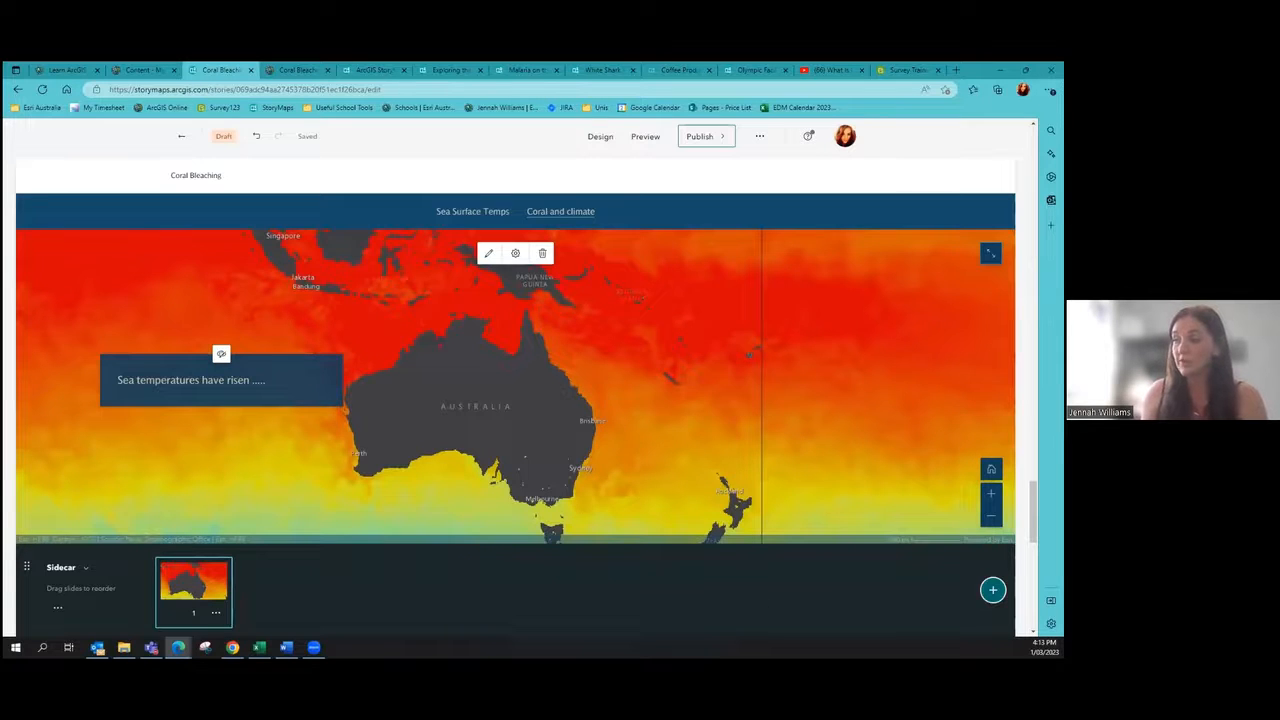
{"action": "left_click", "coordinate": [992, 589]}
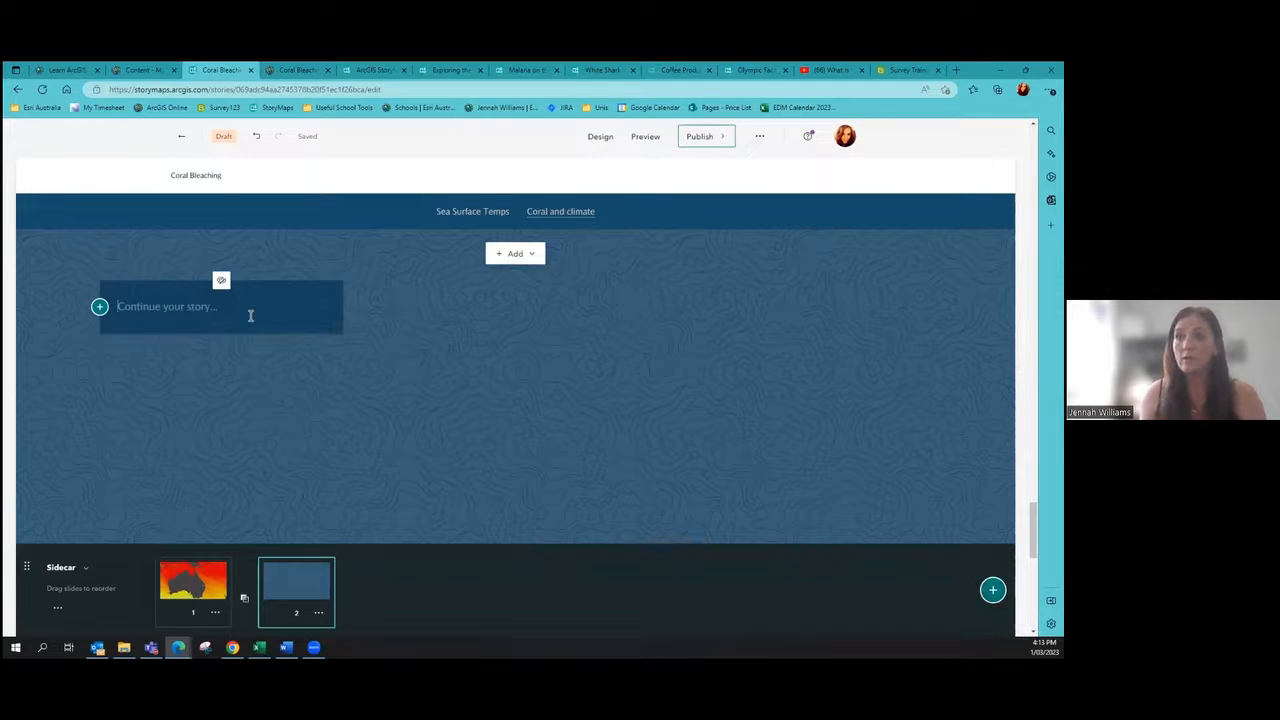
Step: Type 'Which has had a huge impact on the coral of the GBR' on slide 2
{"action": "type", "text": "Which"}
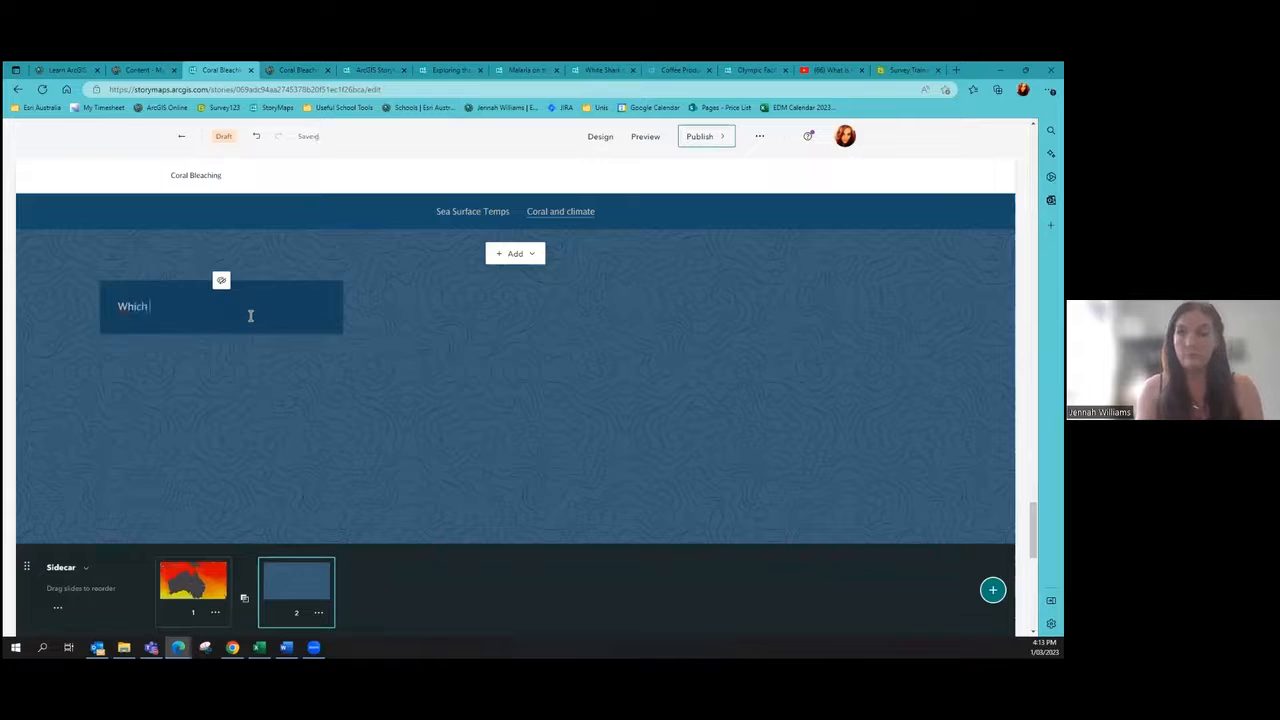
{"action": "type", "text": " has had a huge impact"}
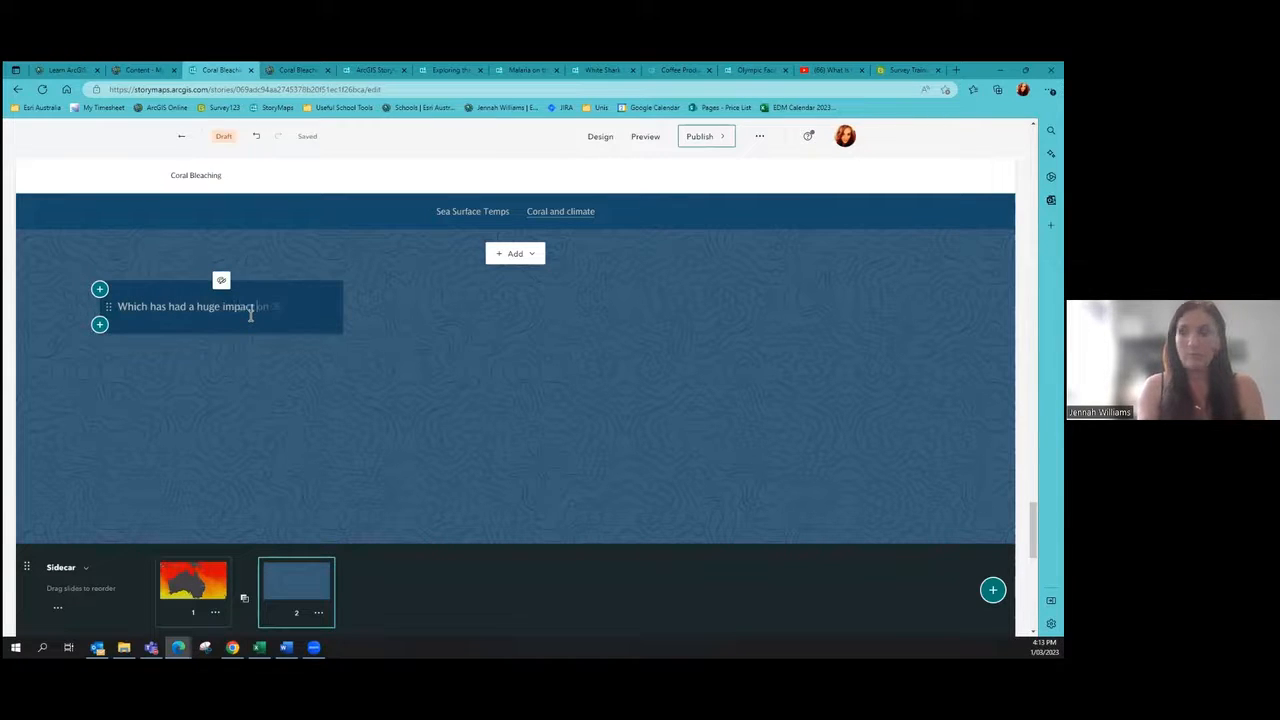
{"action": "type", "text": " on the coral of"}
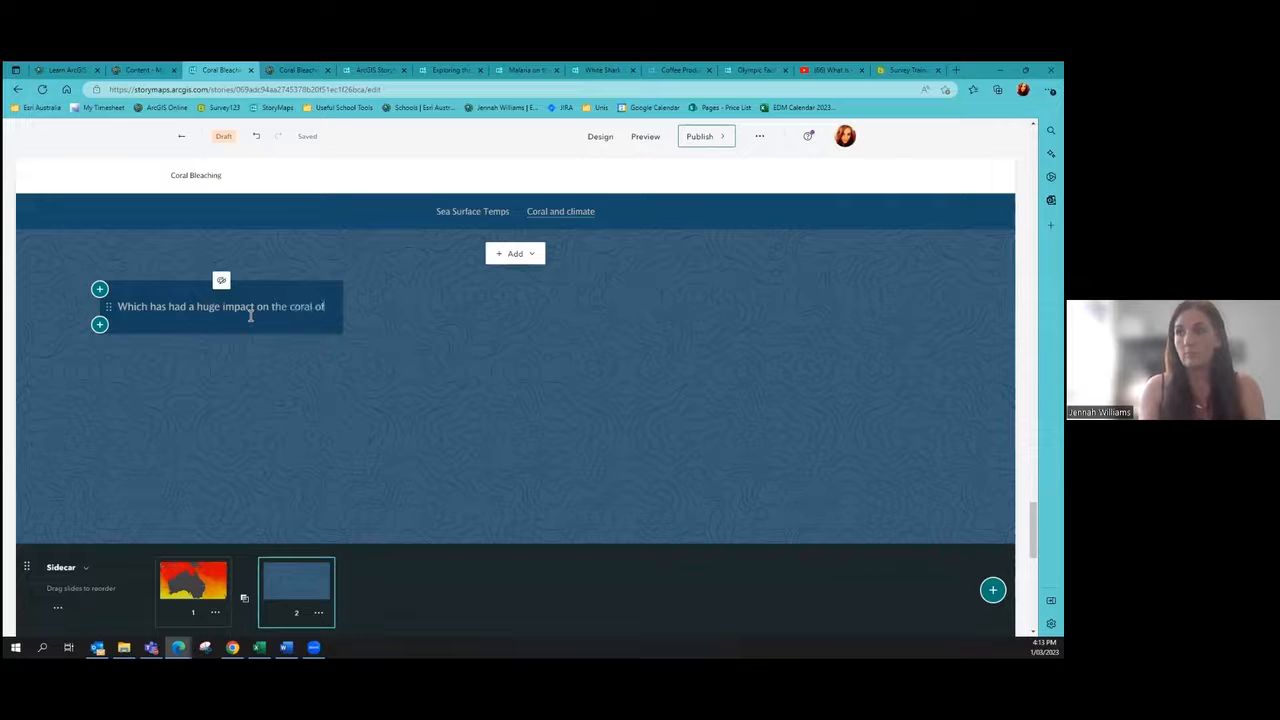
{"action": "type", "text": " the GBR"}
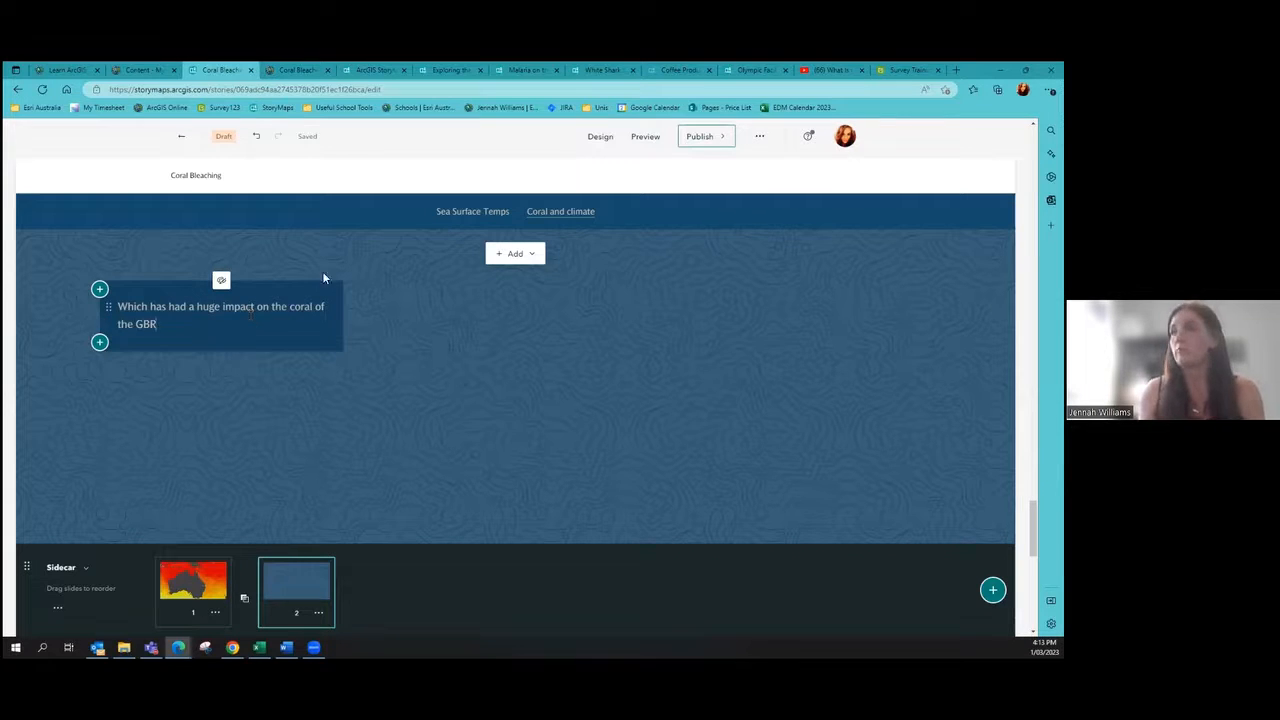
Step: Place the Coral Bleaching GBR map behind slide 2, with Sea Surface Temperature hidden and legend on
{"action": "left_click", "coordinate": [516, 253]}
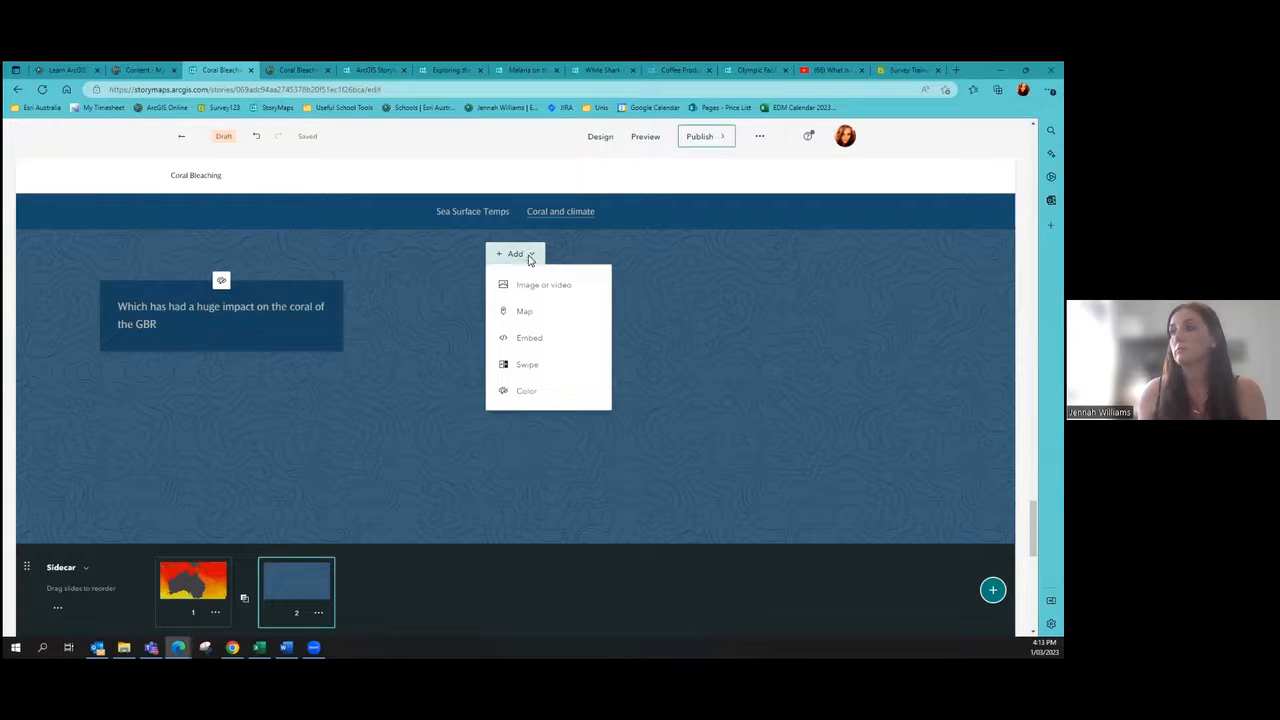
{"action": "left_click", "coordinate": [538, 314]}
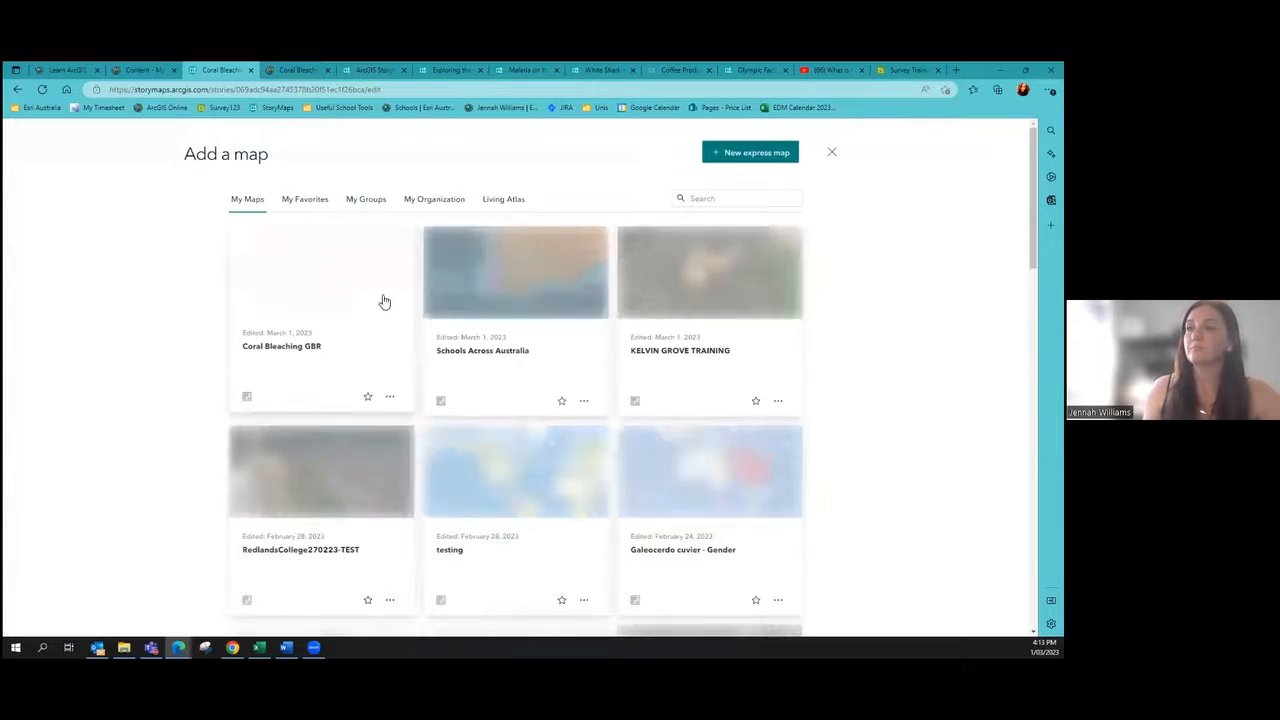
{"action": "left_click", "coordinate": [380, 326]}
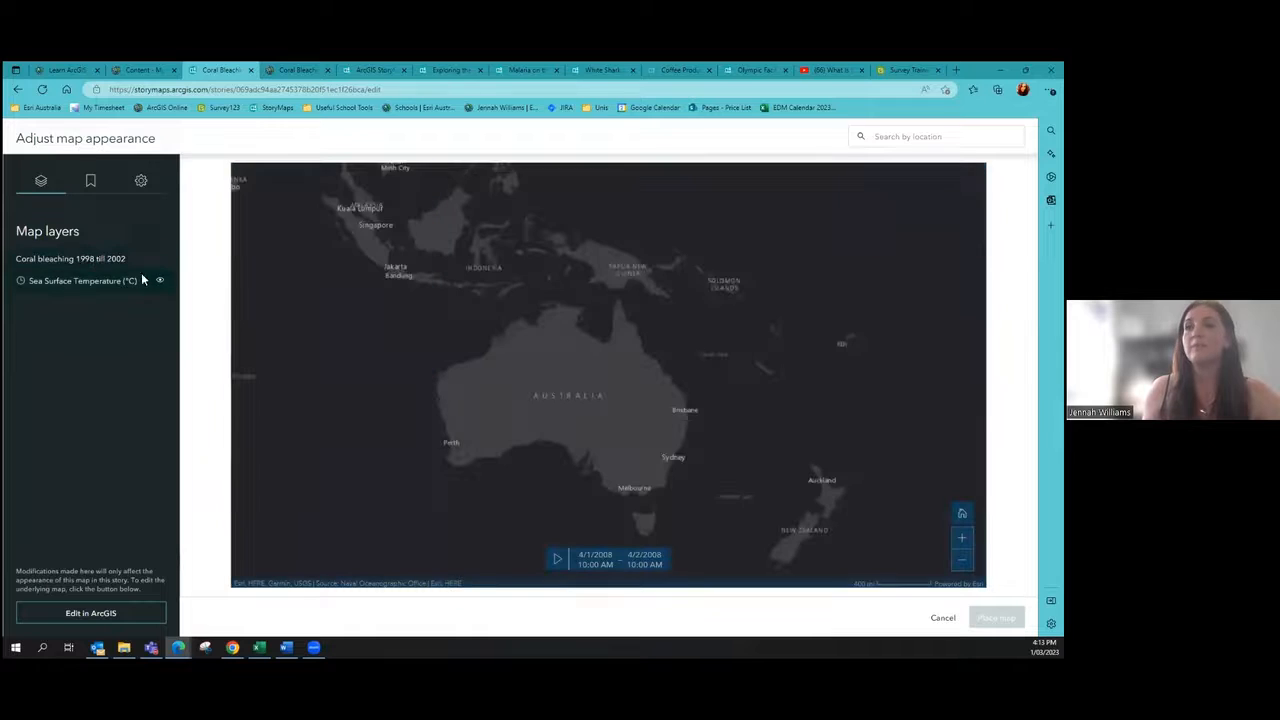
{"action": "left_click", "coordinate": [160, 283]}
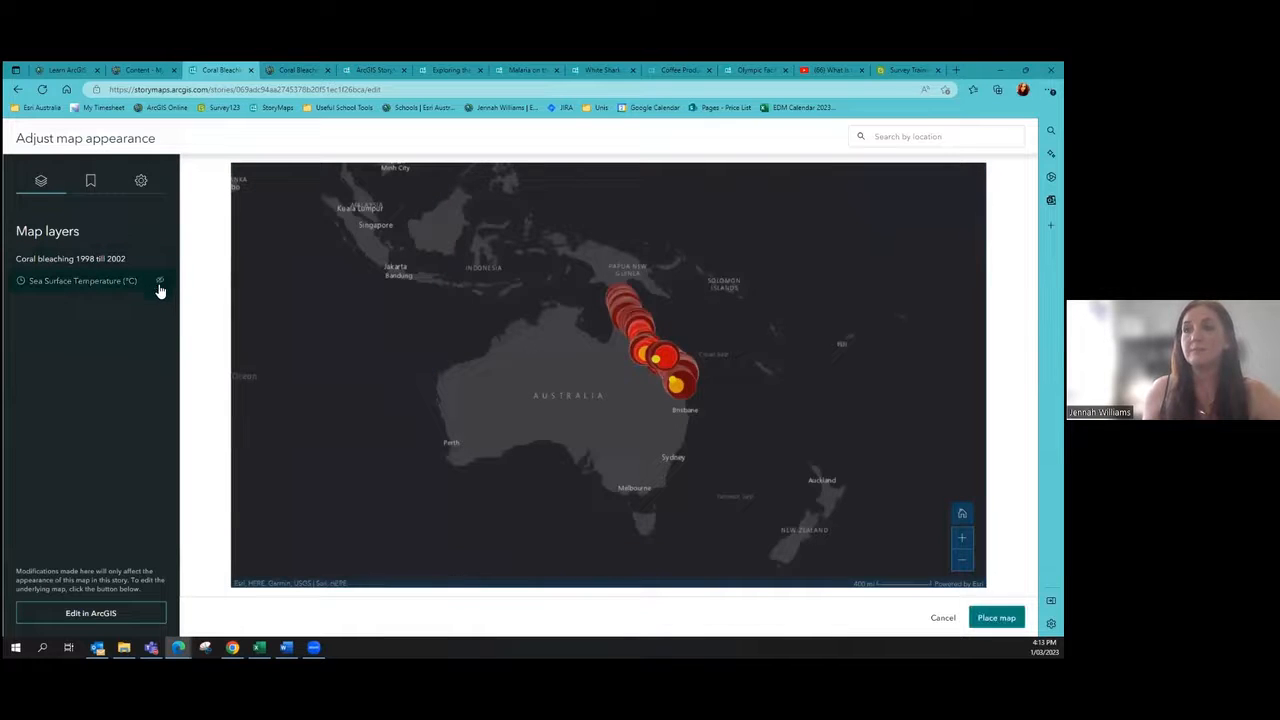
{"action": "scroll", "coordinate": [658, 366], "scroll_direction": "up", "scroll_amount": 3}
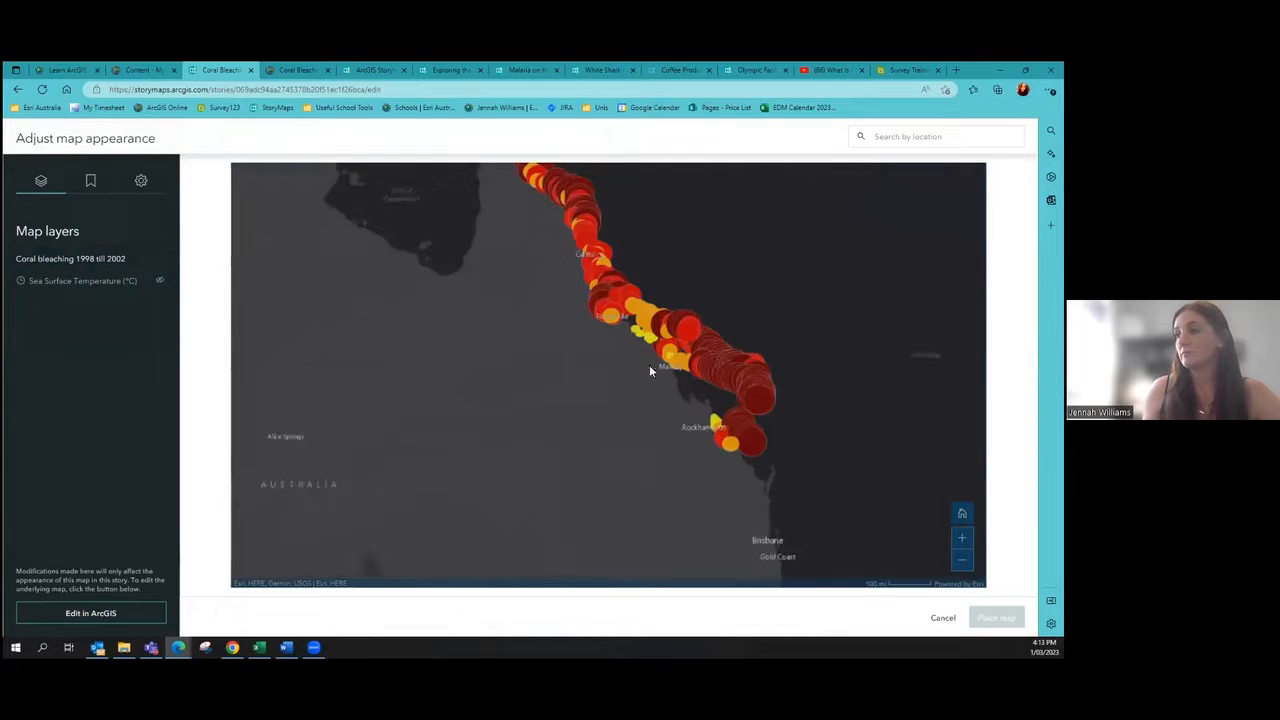
{"action": "scroll", "coordinate": [652, 365], "scroll_direction": "up", "scroll_amount": 3}
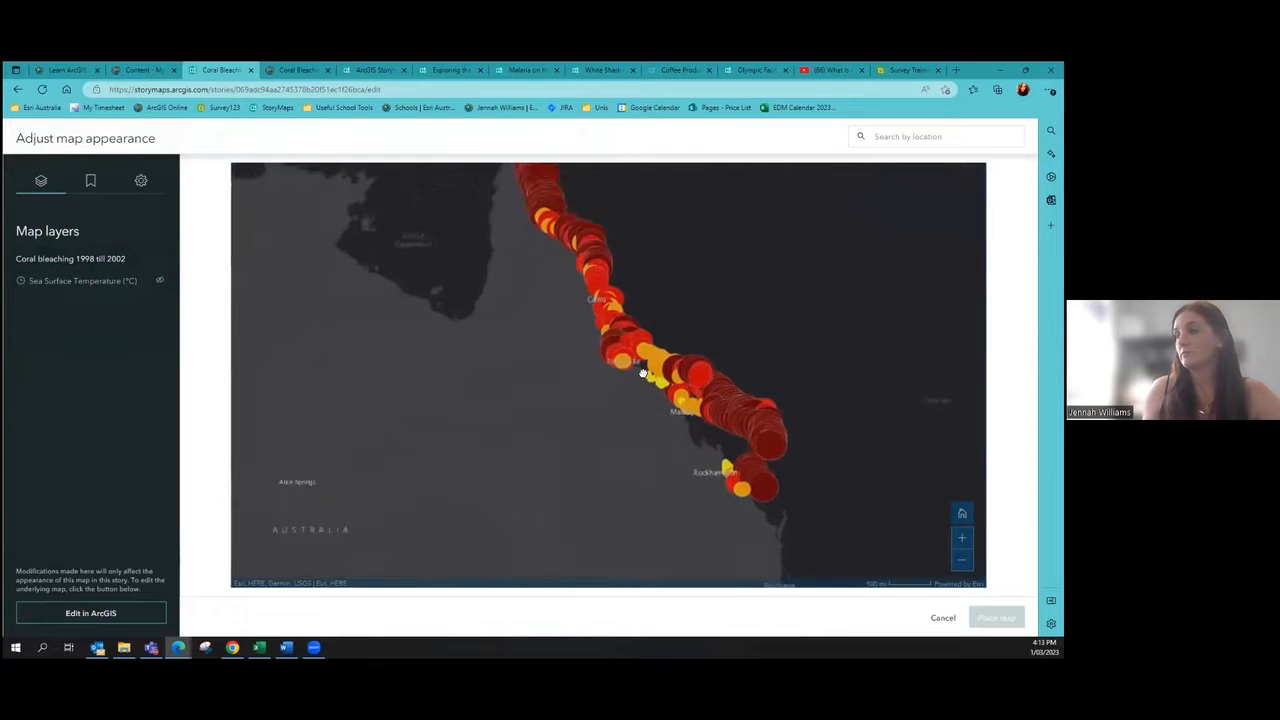
{"action": "left_click", "coordinate": [141, 180]}
{"action": "left_click", "coordinate": [24, 372]}
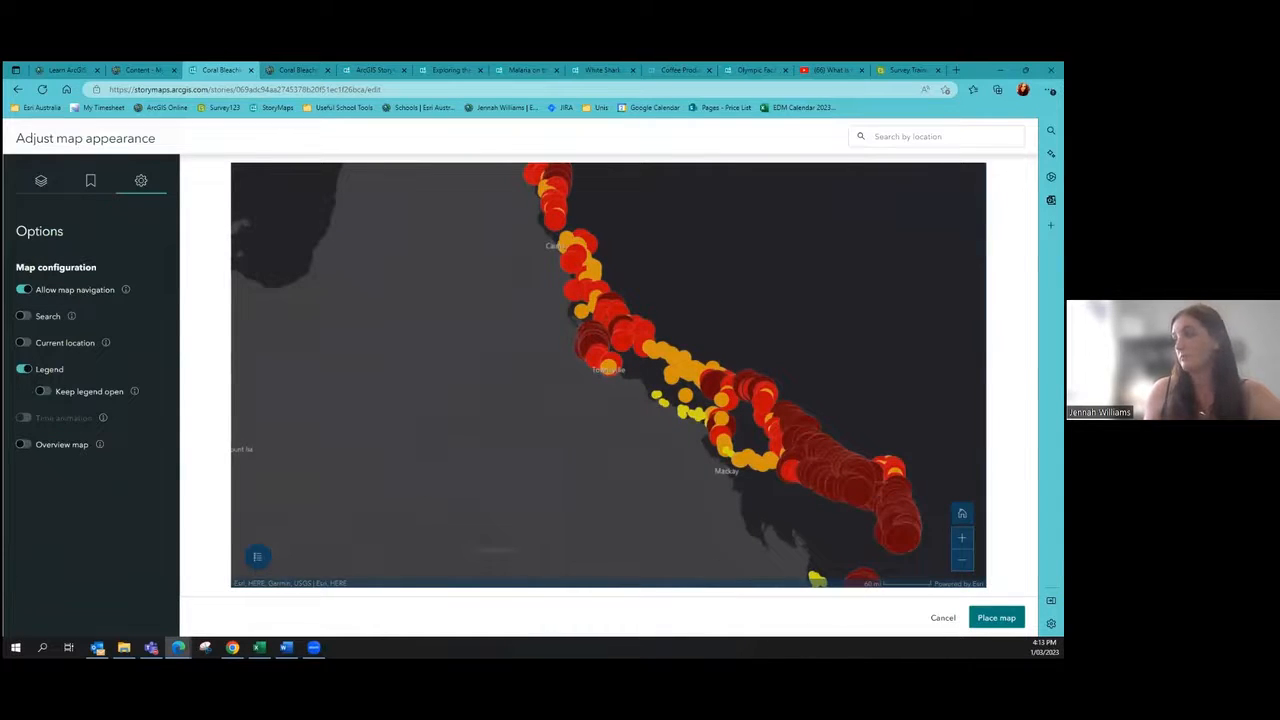
{"action": "left_click", "coordinate": [996, 617]}
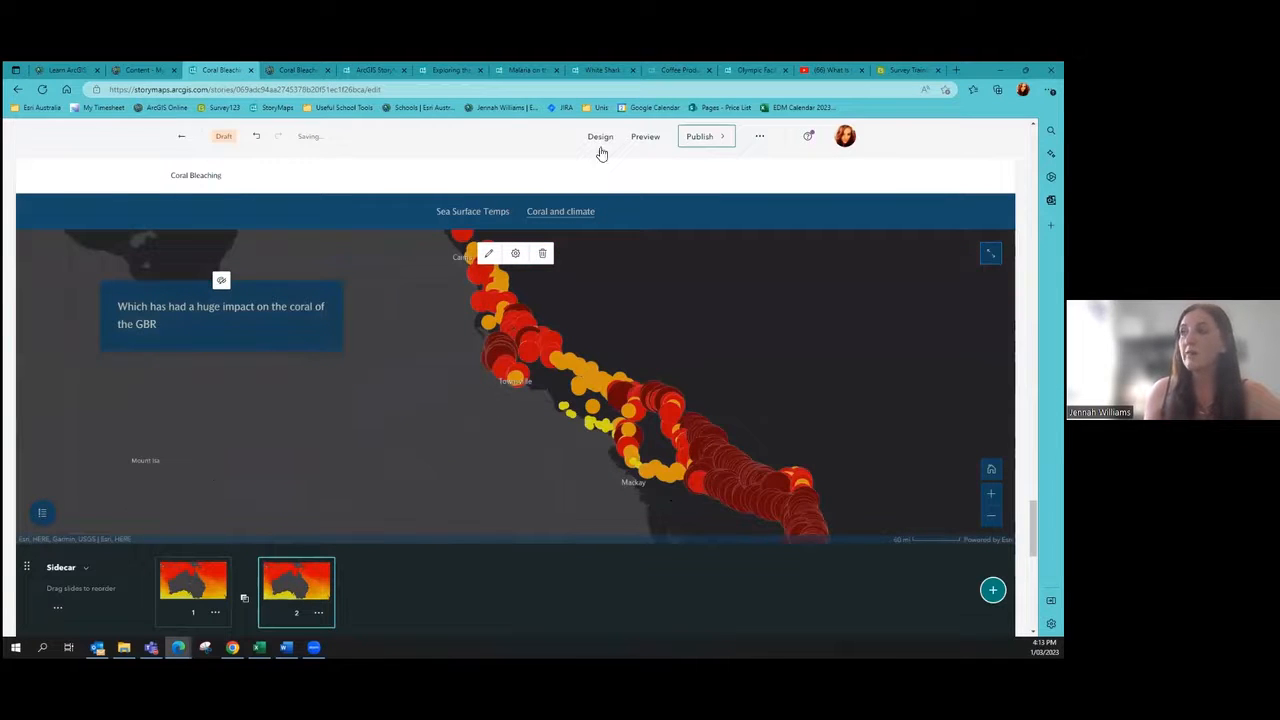
Step: Open the Coral Bleaching story in preview mode, accepting the loss of undo history
{"action": "left_click", "coordinate": [640, 139]}
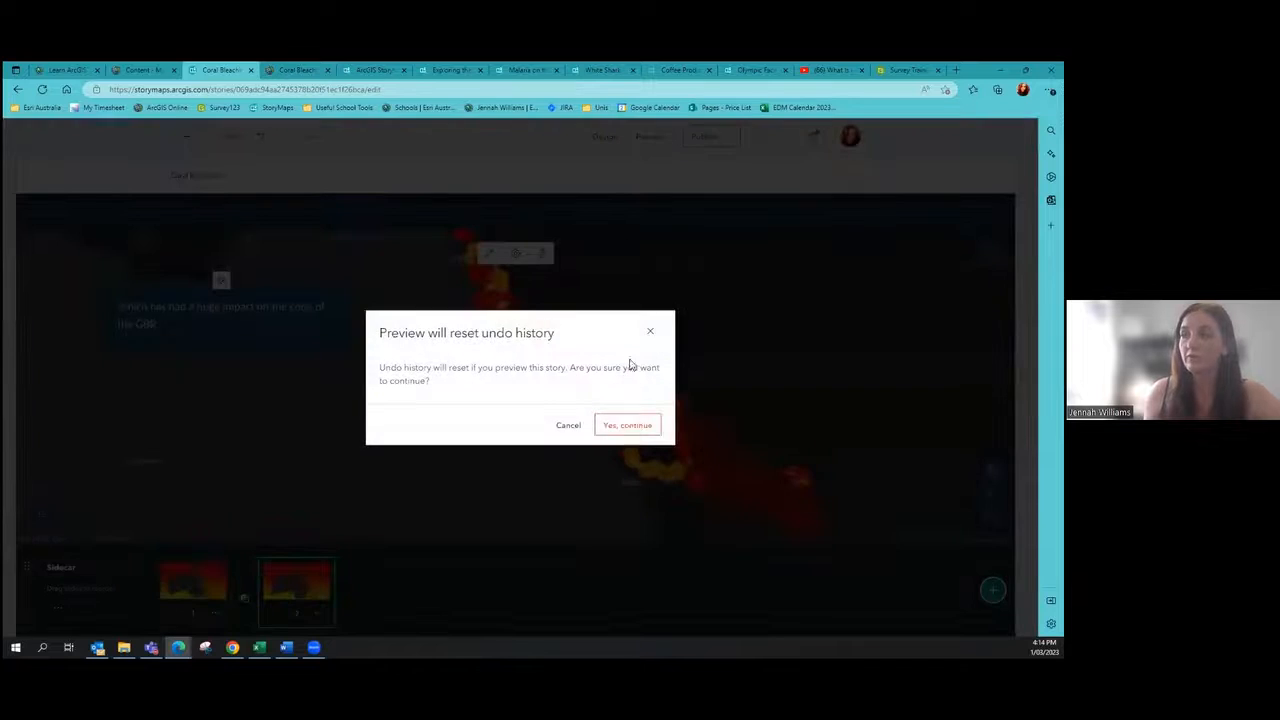
{"action": "left_click", "coordinate": [630, 427]}
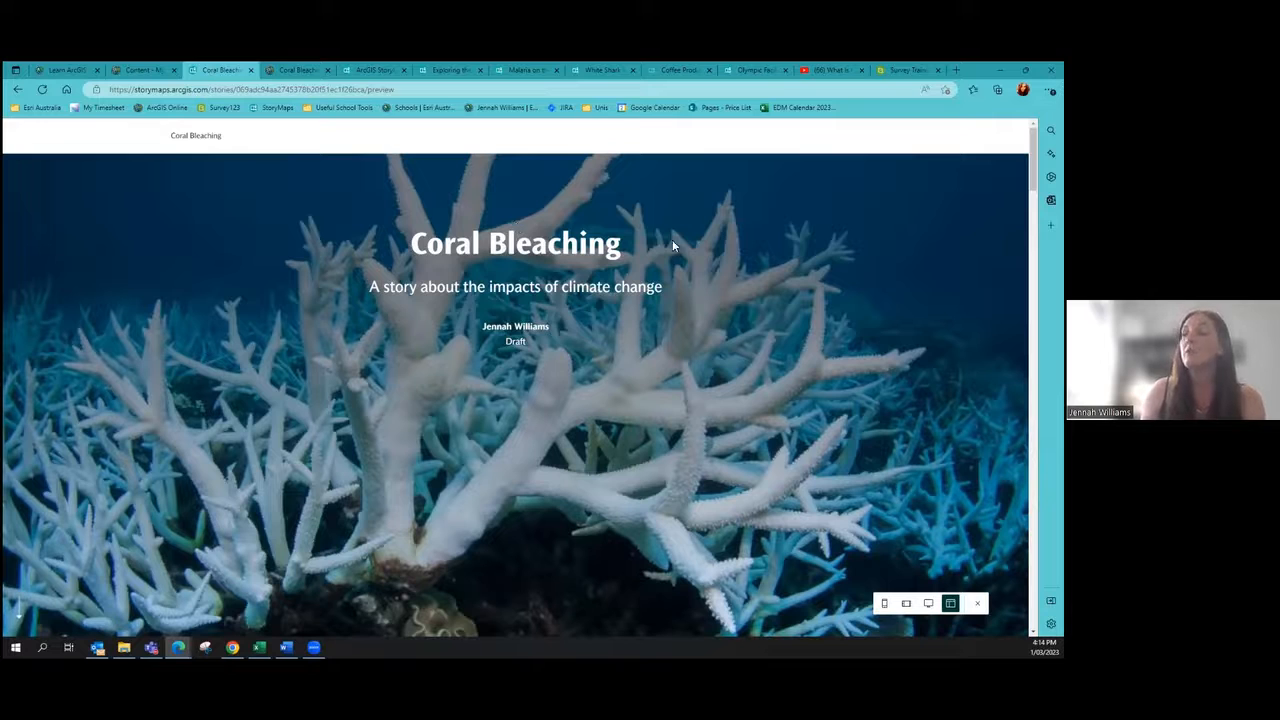
{"action": "scroll", "coordinate": [633, 260], "scroll_direction": "down", "scroll_amount": 5}
{"action": "scroll", "coordinate": [586, 229], "scroll_direction": "down", "scroll_amount": 1}
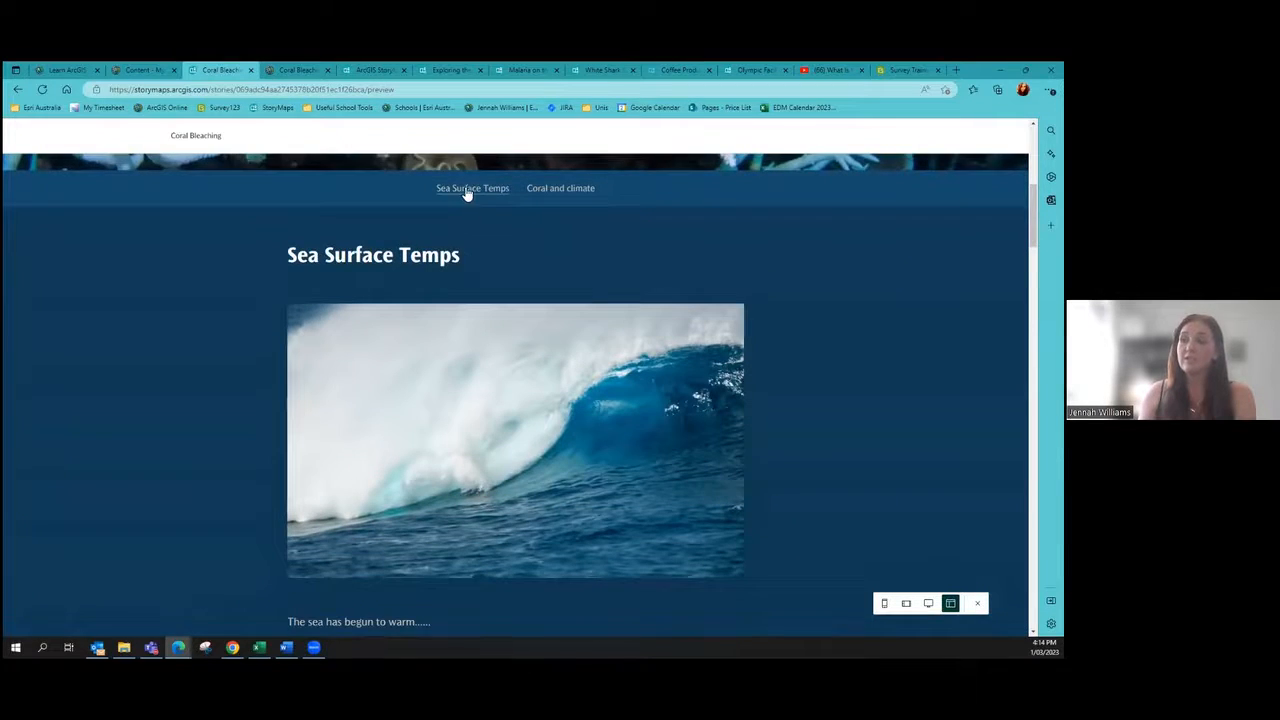
Step: Jump between the Sea Surface Temps and Coral and climate sections, then reload the preview
{"action": "left_click", "coordinate": [467, 190]}
{"action": "left_click", "coordinate": [551, 181]}
{"action": "left_click", "coordinate": [493, 176]}
{"action": "left_click", "coordinate": [545, 172]}
{"action": "left_click", "coordinate": [470, 174]}
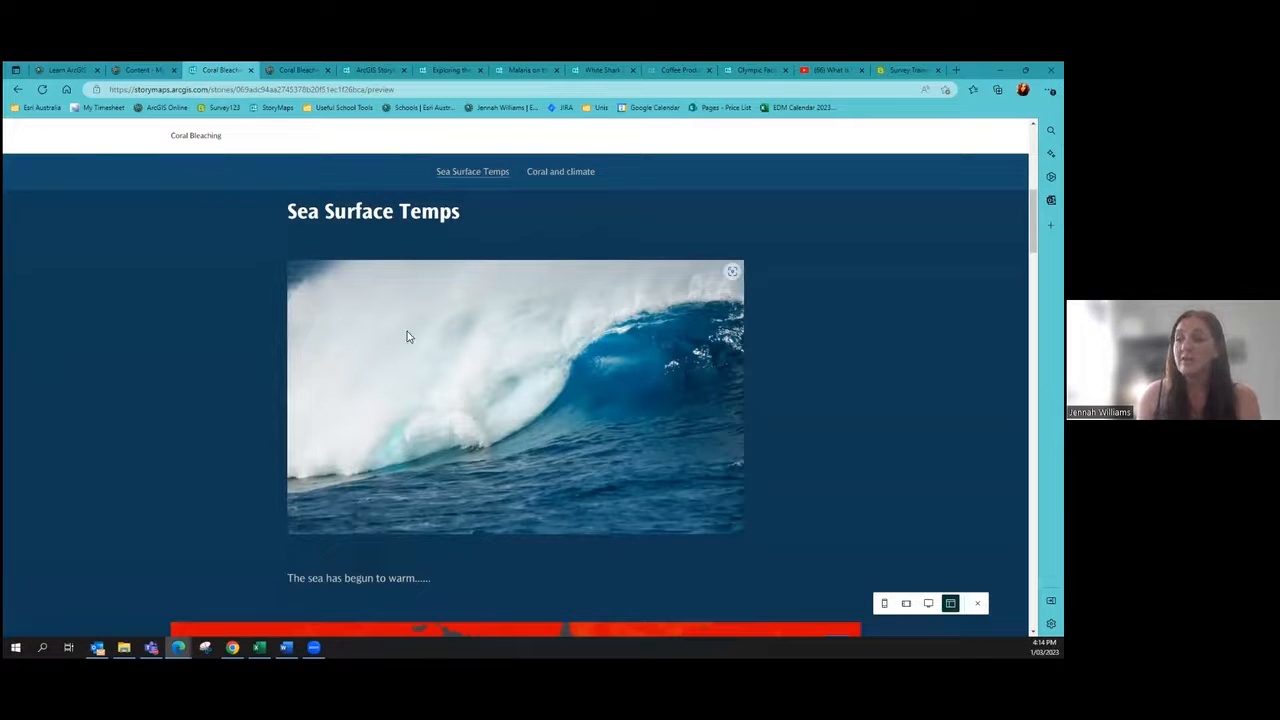
{"action": "key", "text": "F5"}
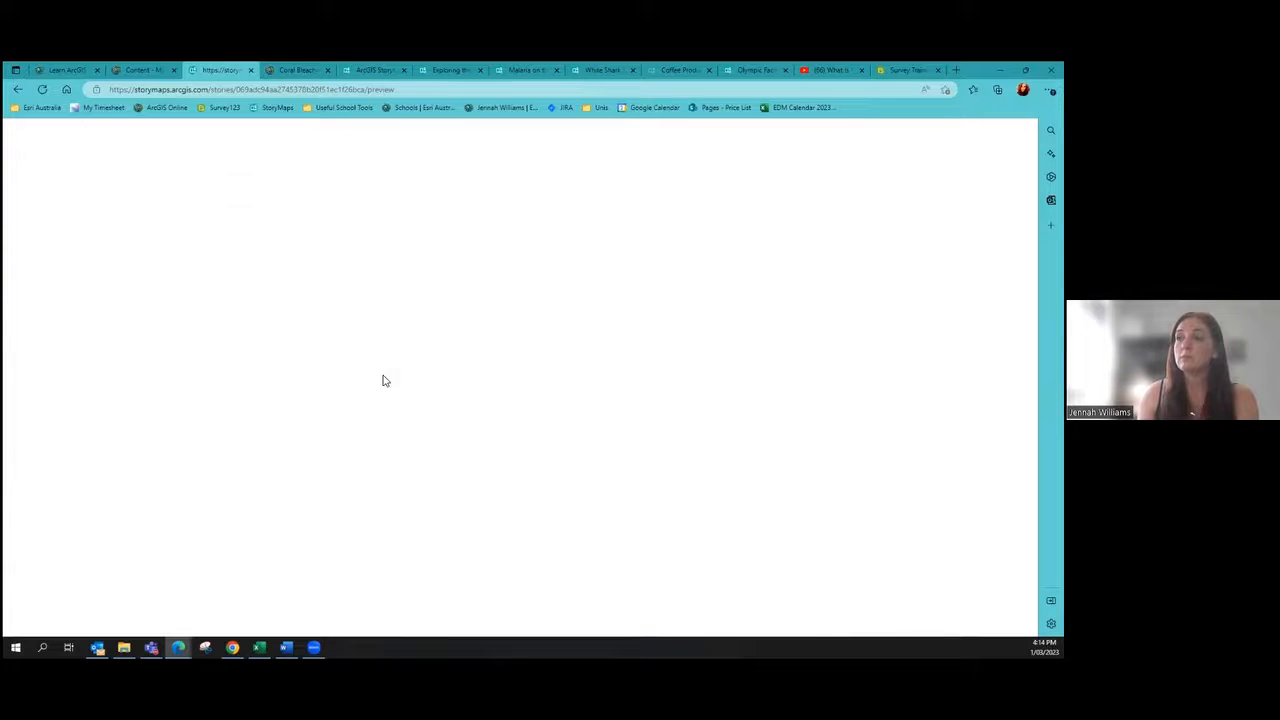
{"action": "left_click", "coordinate": [42, 89]}
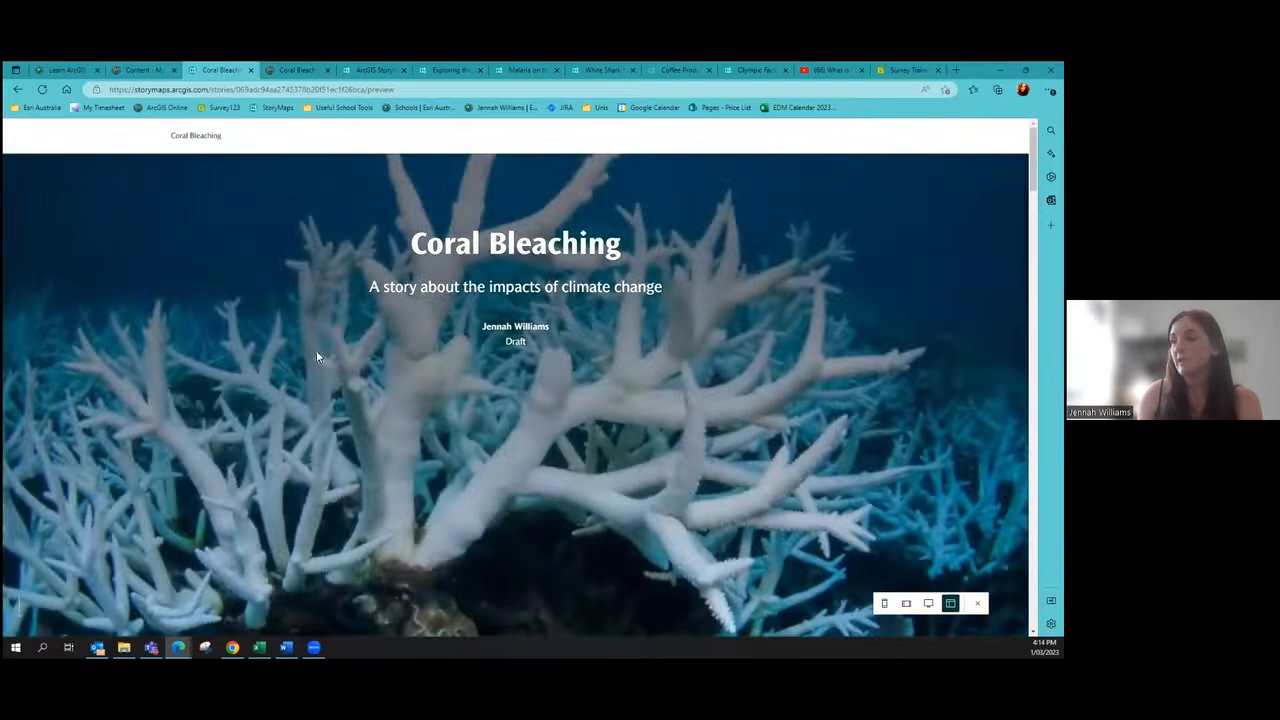
Step: Scroll through the preview and drag the map swipe to compare both layers
{"action": "scroll", "coordinate": [306, 336], "scroll_direction": "down", "scroll_amount": 5}
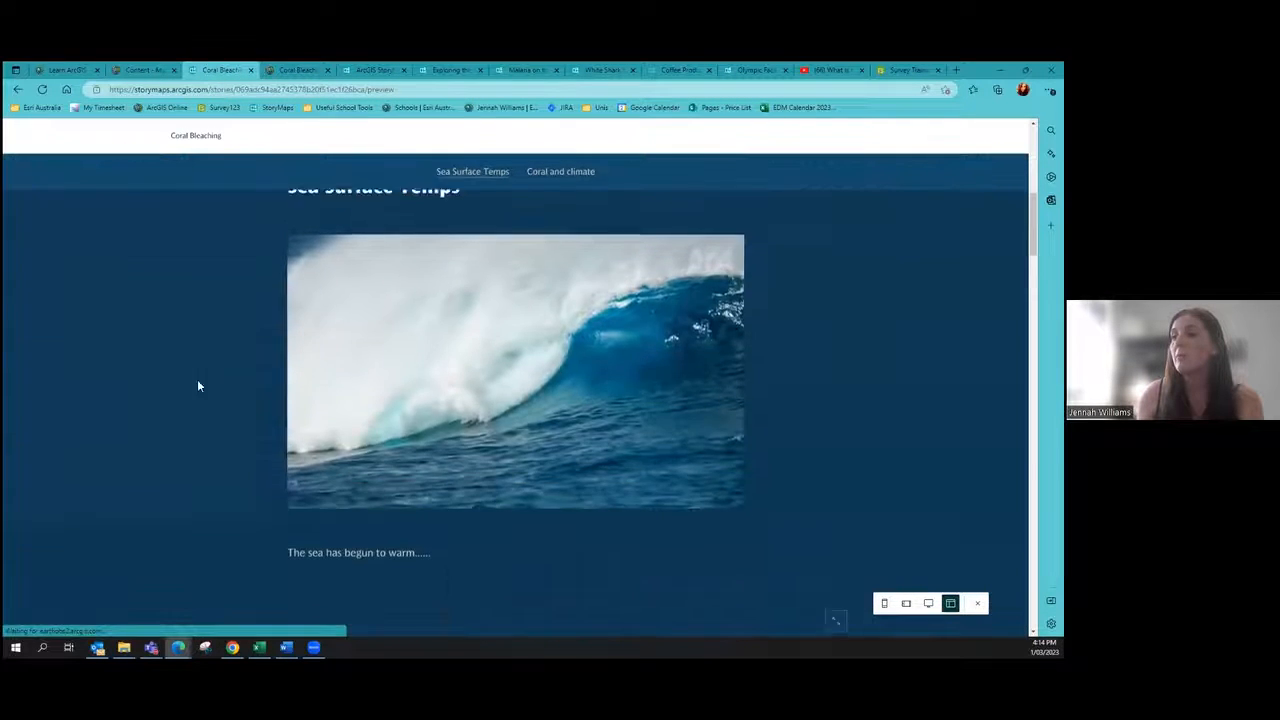
{"action": "scroll", "coordinate": [226, 375], "scroll_direction": "down", "scroll_amount": 3}
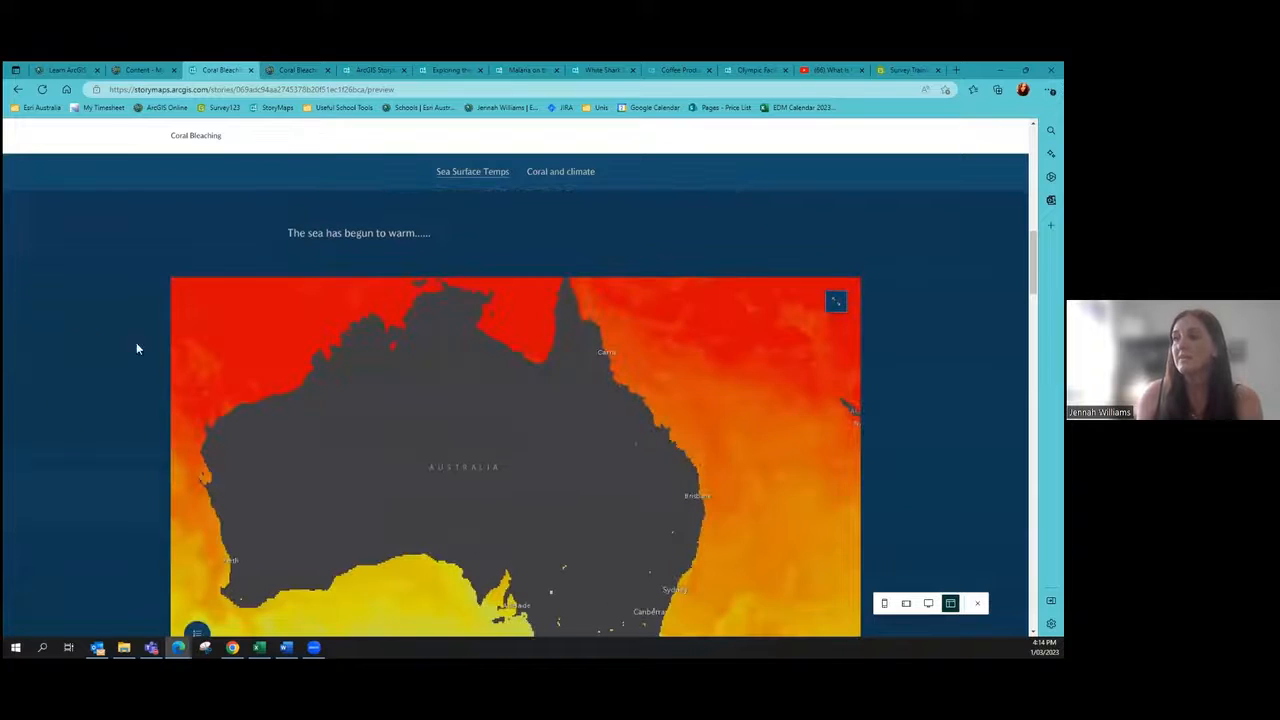
{"action": "scroll", "coordinate": [126, 411], "scroll_direction": "down", "scroll_amount": 1}
{"action": "scroll", "coordinate": [86, 471], "scroll_direction": "down", "scroll_amount": 6}
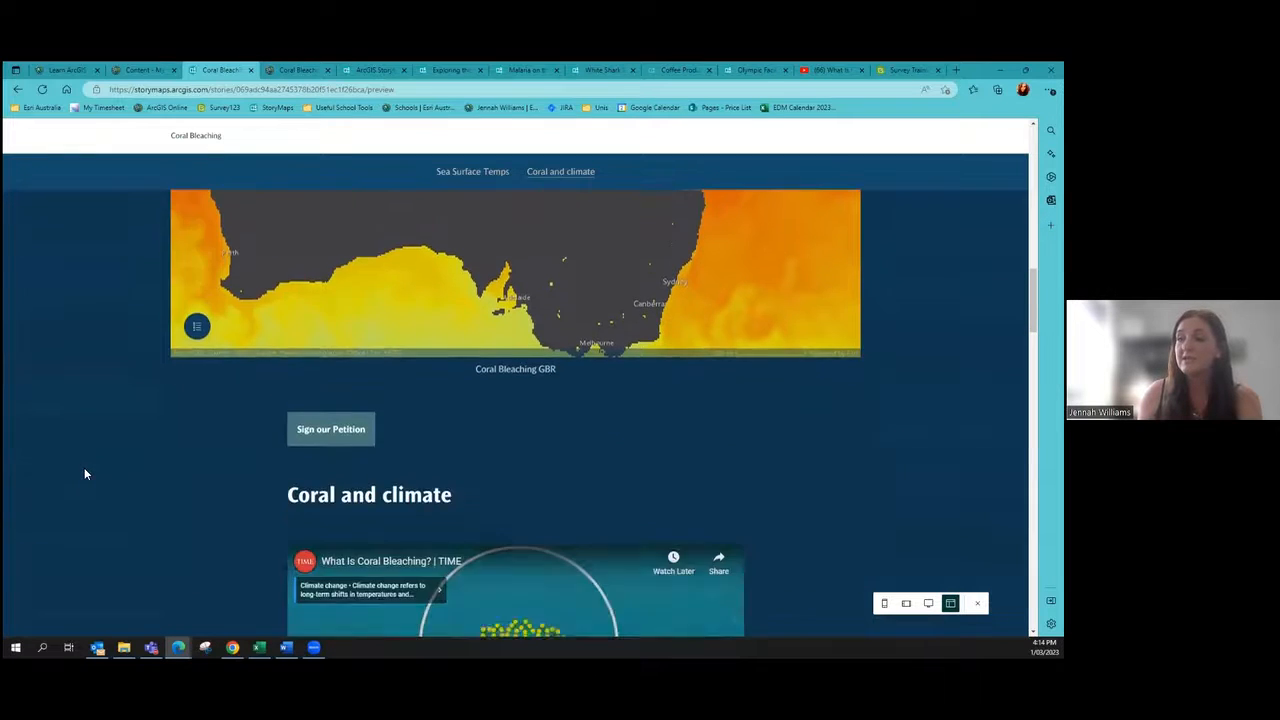
{"action": "scroll", "coordinate": [293, 290], "scroll_direction": "up", "scroll_amount": 1}
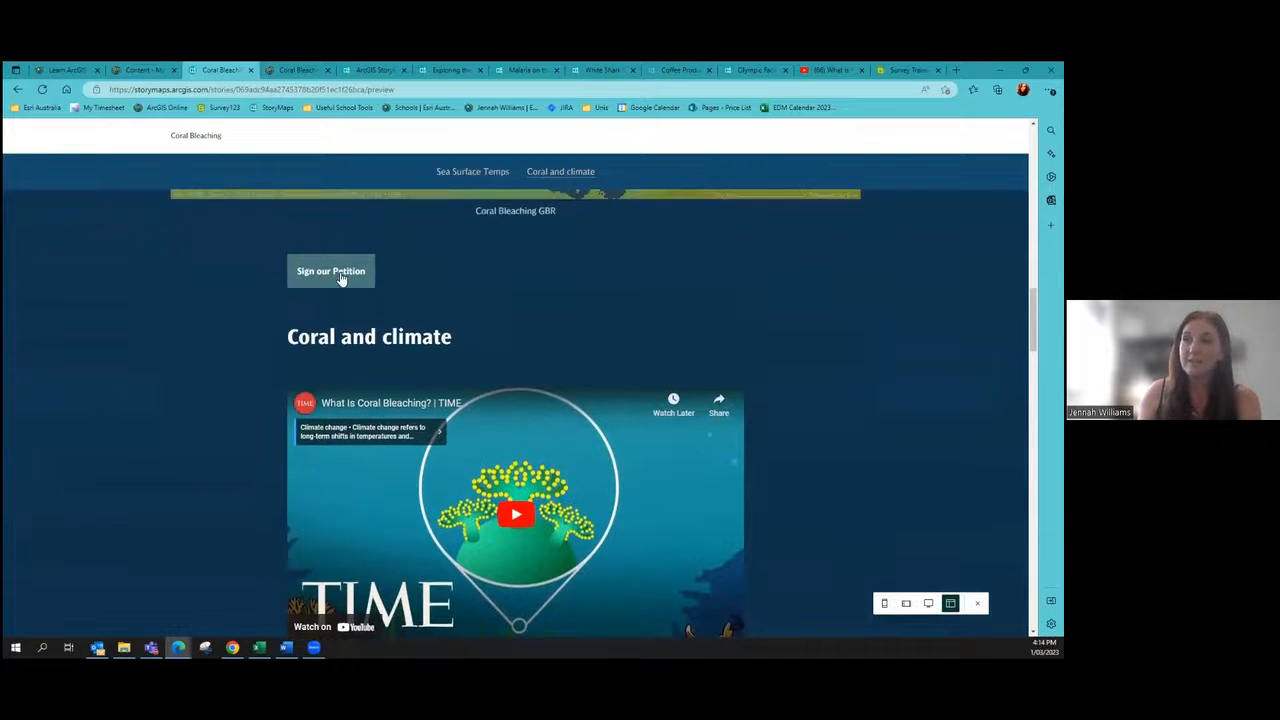
{"action": "scroll", "coordinate": [290, 360], "scroll_direction": "down", "scroll_amount": 2}
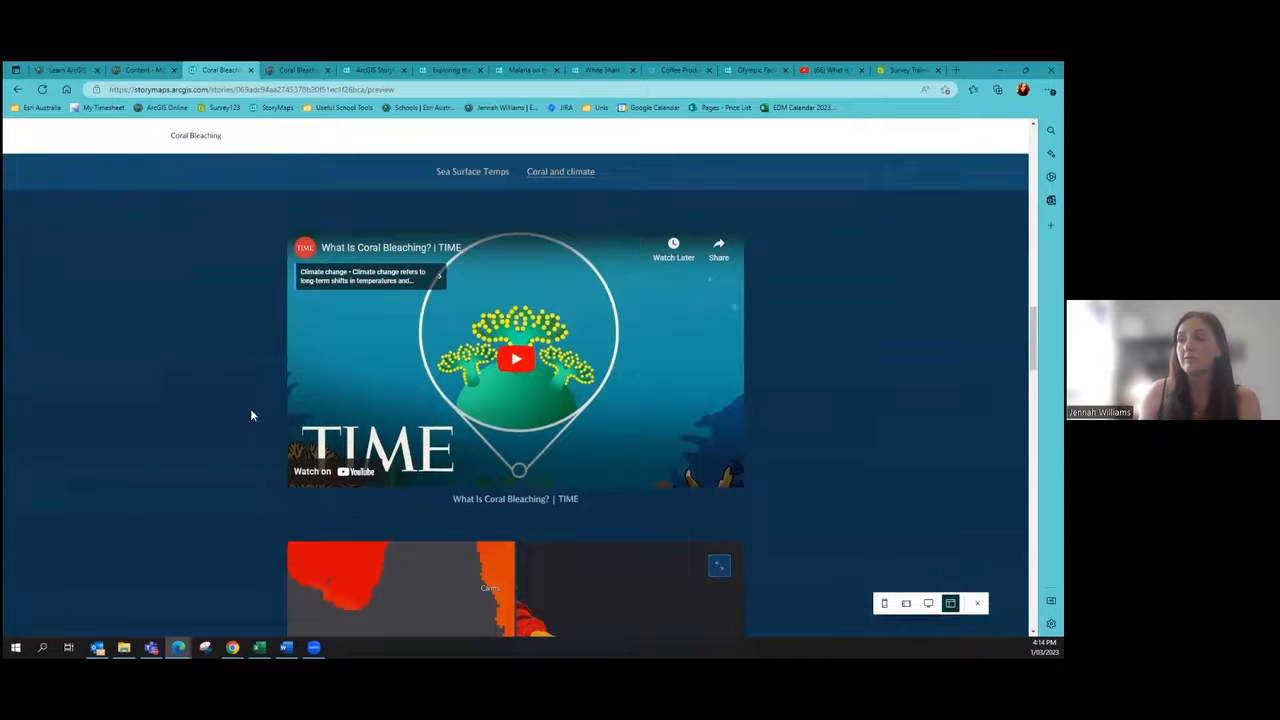
{"action": "scroll", "coordinate": [106, 337], "scroll_direction": "down", "scroll_amount": 4}
{"action": "left_click_drag", "start_coordinate": [519, 357], "coordinate": [578, 362]}
Step: Step the slideshow forward to the colourful coral slide and back to the bleached one
{"action": "scroll", "coordinate": [60, 374], "scroll_direction": "down", "scroll_amount": 3}
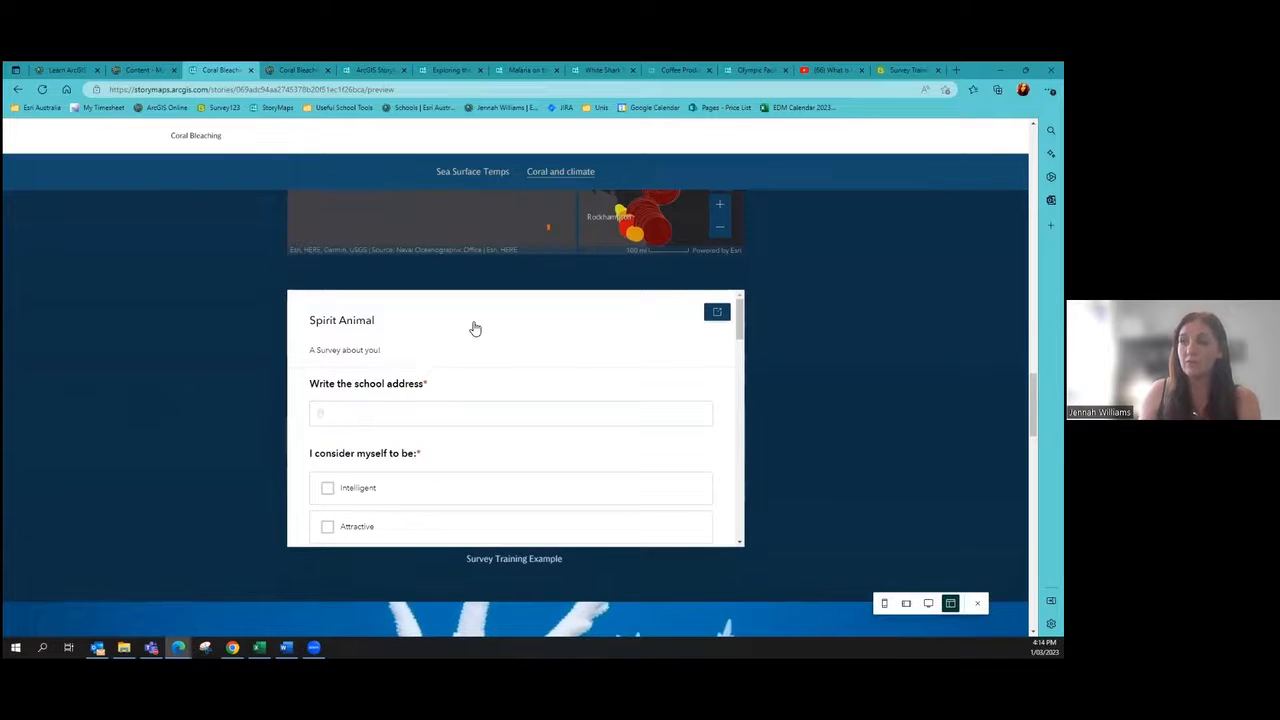
{"action": "scroll", "coordinate": [143, 262], "scroll_direction": "down", "scroll_amount": 5}
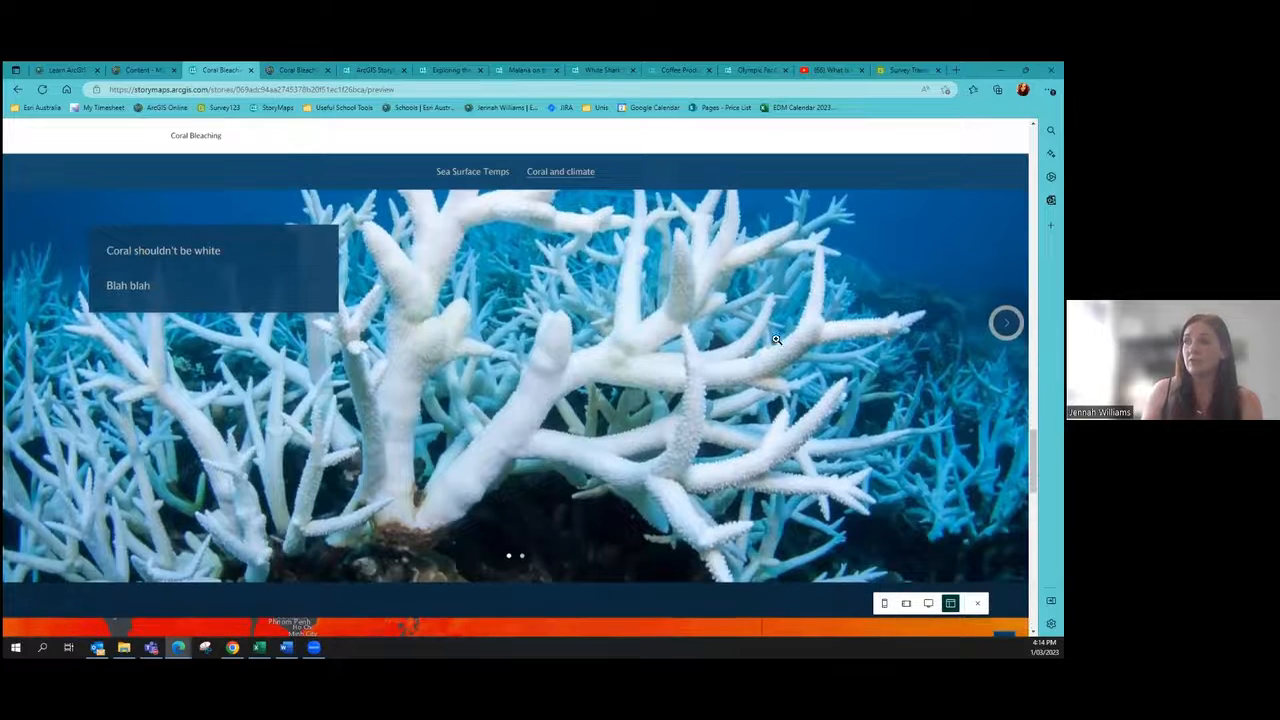
{"action": "left_click", "coordinate": [1006, 322]}
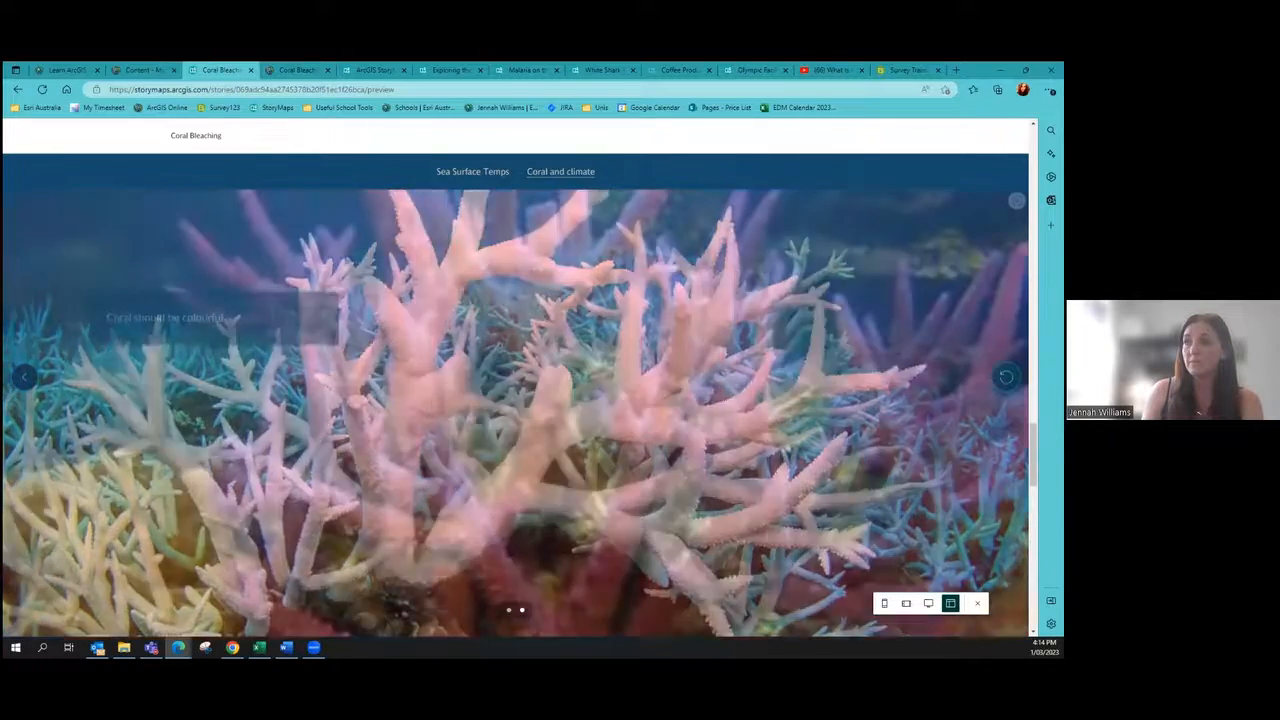
{"action": "left_click", "coordinate": [37, 390]}
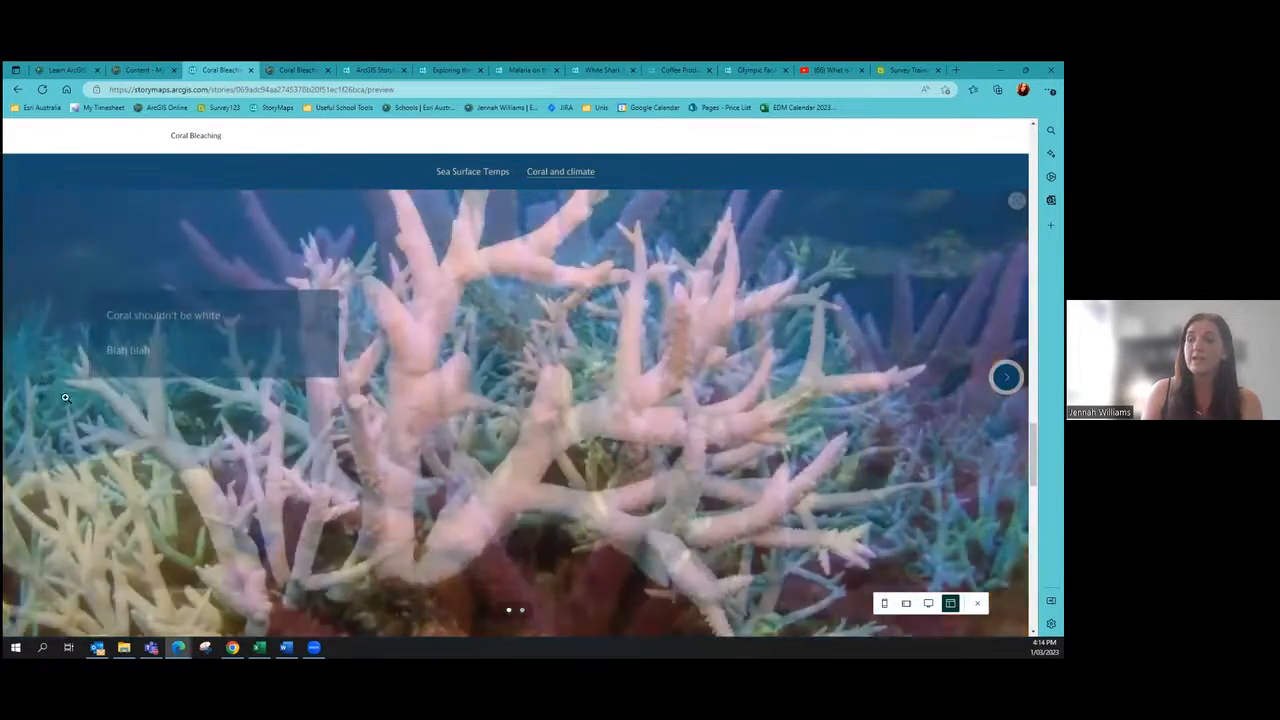
Step: Scroll to the end of the preview and return to the story editor
{"action": "scroll", "coordinate": [133, 330], "scroll_direction": "down", "scroll_amount": 4}
{"action": "scroll", "coordinate": [140, 320], "scroll_direction": "down", "scroll_amount": 2}
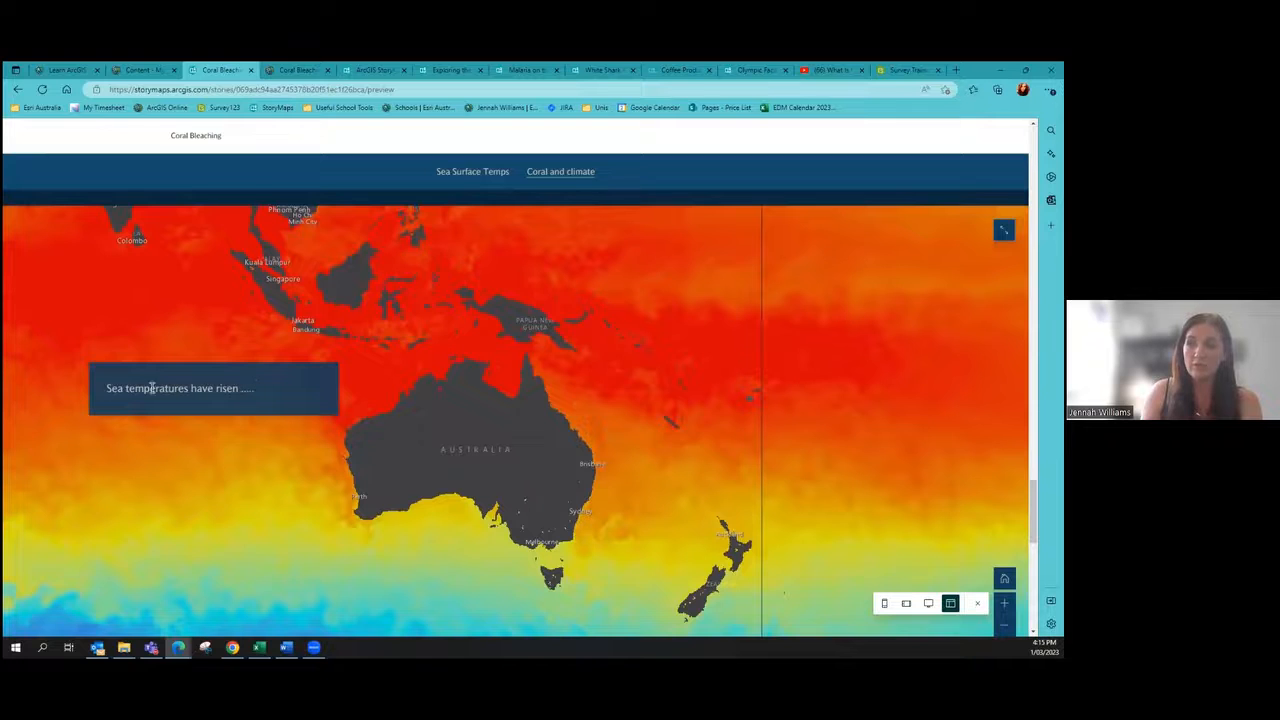
{"action": "scroll", "coordinate": [262, 384], "scroll_direction": "down", "scroll_amount": 3}
{"action": "scroll", "coordinate": [262, 376], "scroll_direction": "down", "scroll_amount": 5}
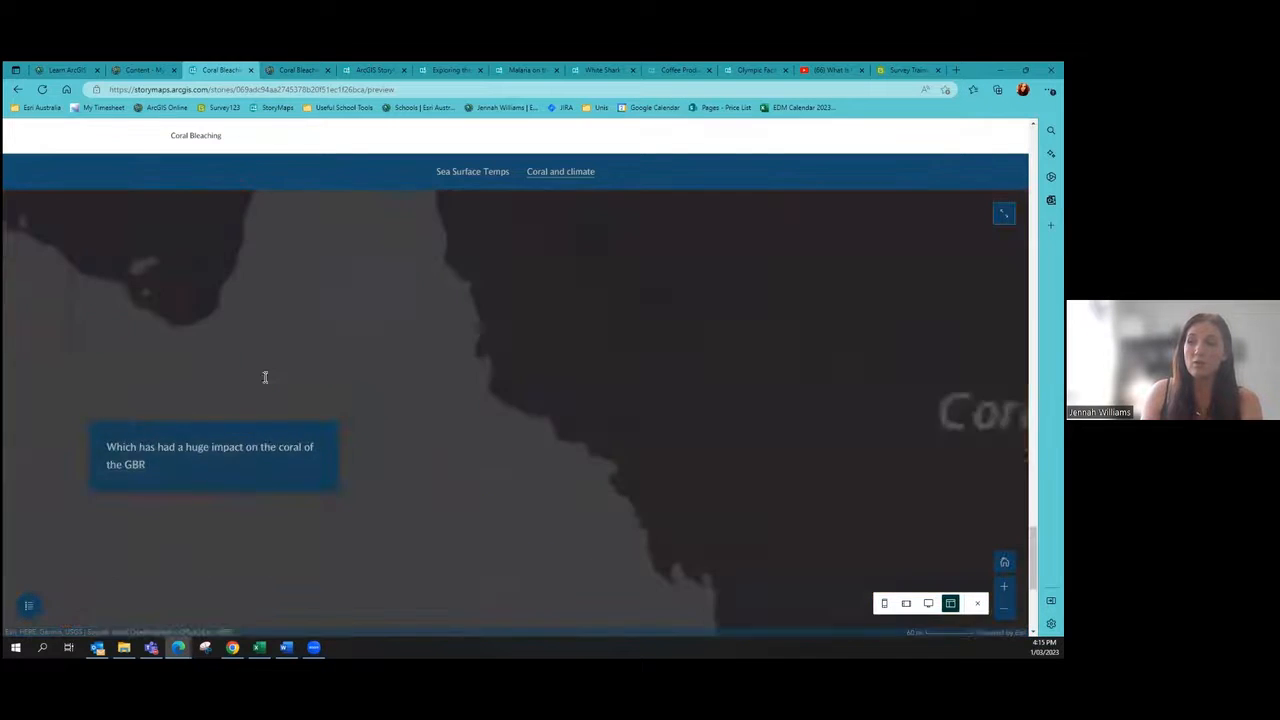
{"action": "scroll", "coordinate": [223, 315], "scroll_direction": "up", "scroll_amount": 1}
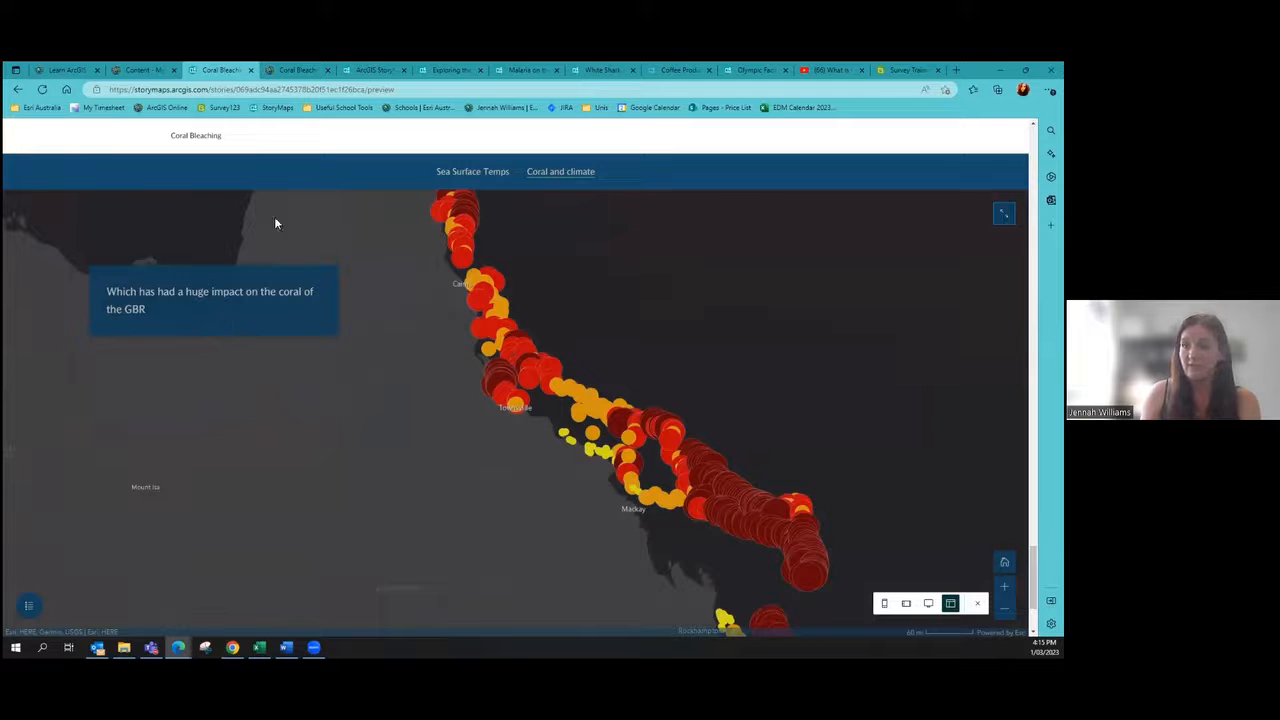
{"action": "left_click", "coordinate": [977, 603]}
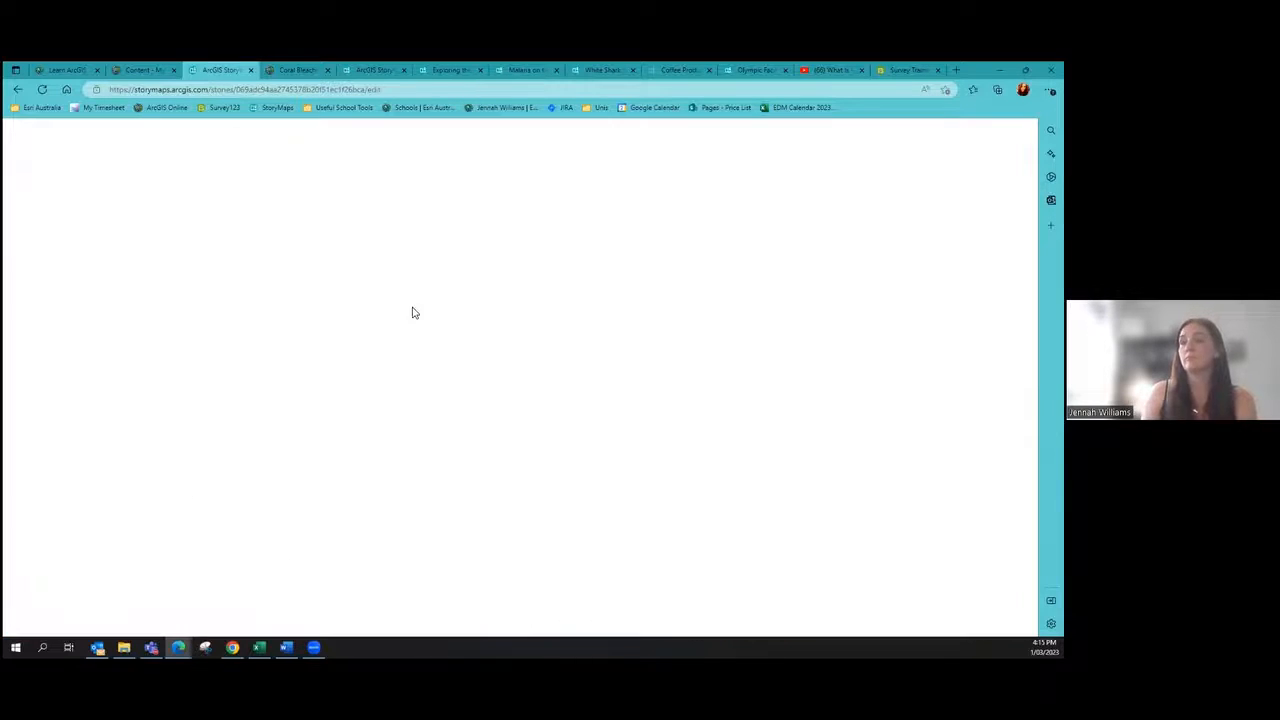
Step: Add a Map tour block at the end of the story, starting from scratch
{"action": "scroll", "coordinate": [417, 347], "scroll_direction": "down", "scroll_amount": 15}
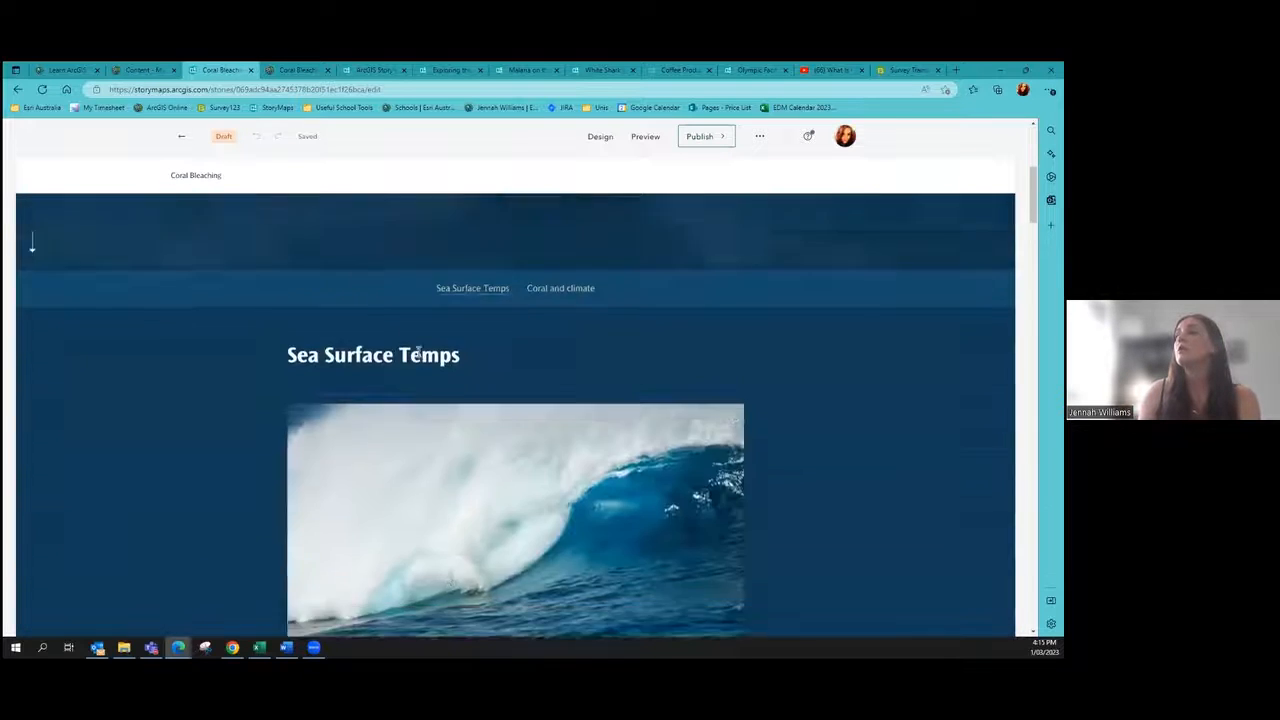
{"action": "scroll", "coordinate": [417, 347], "scroll_direction": "down", "scroll_amount": 15}
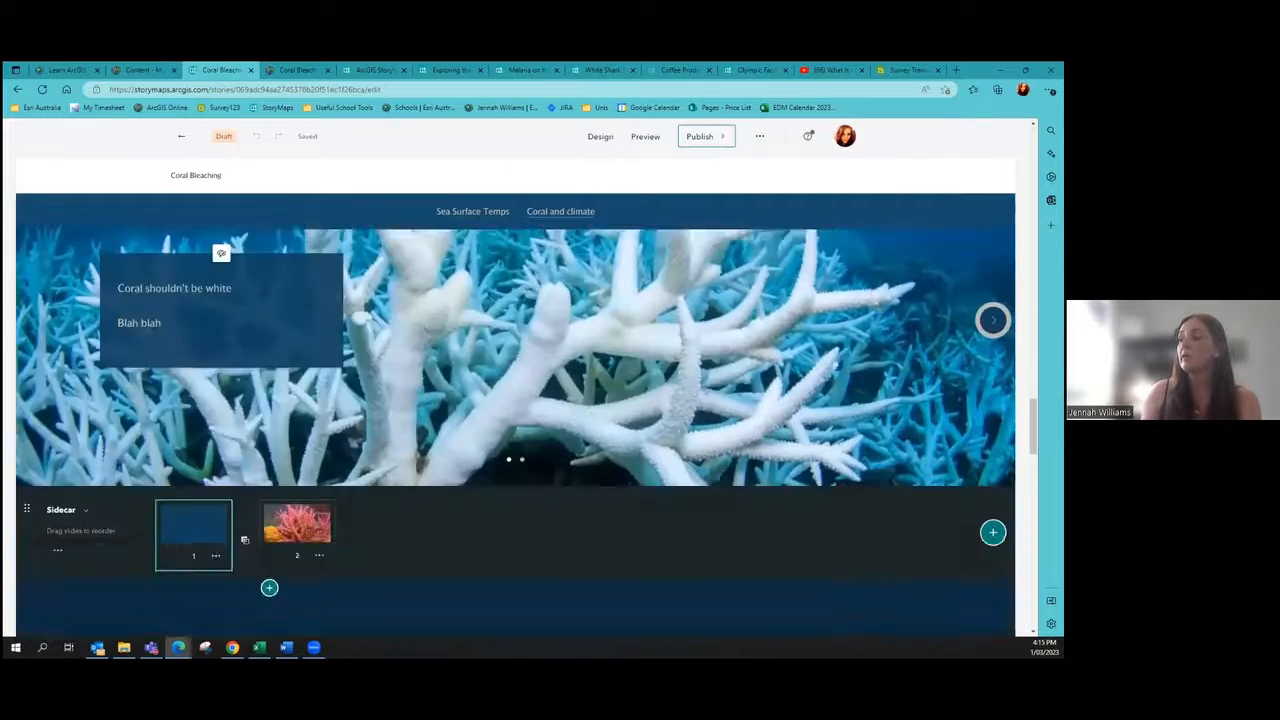
{"action": "scroll", "coordinate": [780, 454], "scroll_direction": "up", "scroll_amount": 4}
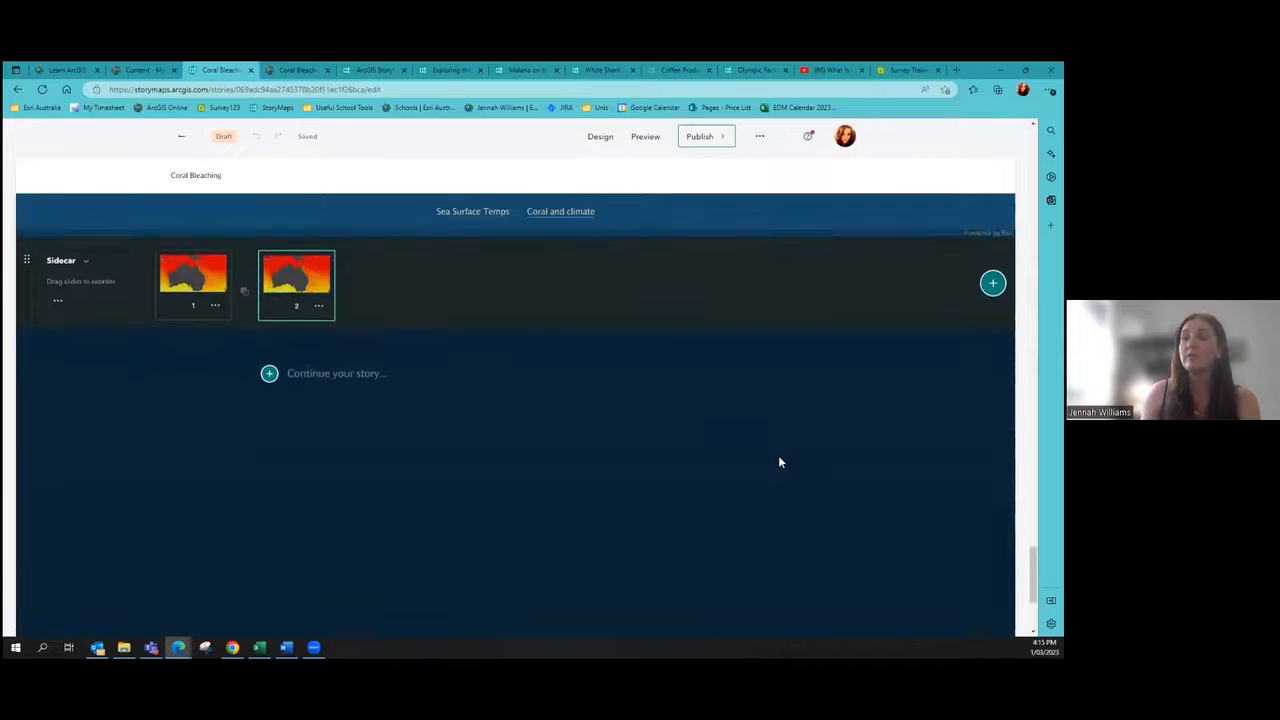
{"action": "left_click", "coordinate": [269, 381]}
{"action": "left_click", "coordinate": [269, 381]}
{"action": "left_click", "coordinate": [269, 381]}
{"action": "scroll", "coordinate": [342, 430], "scroll_direction": "down", "scroll_amount": 5}
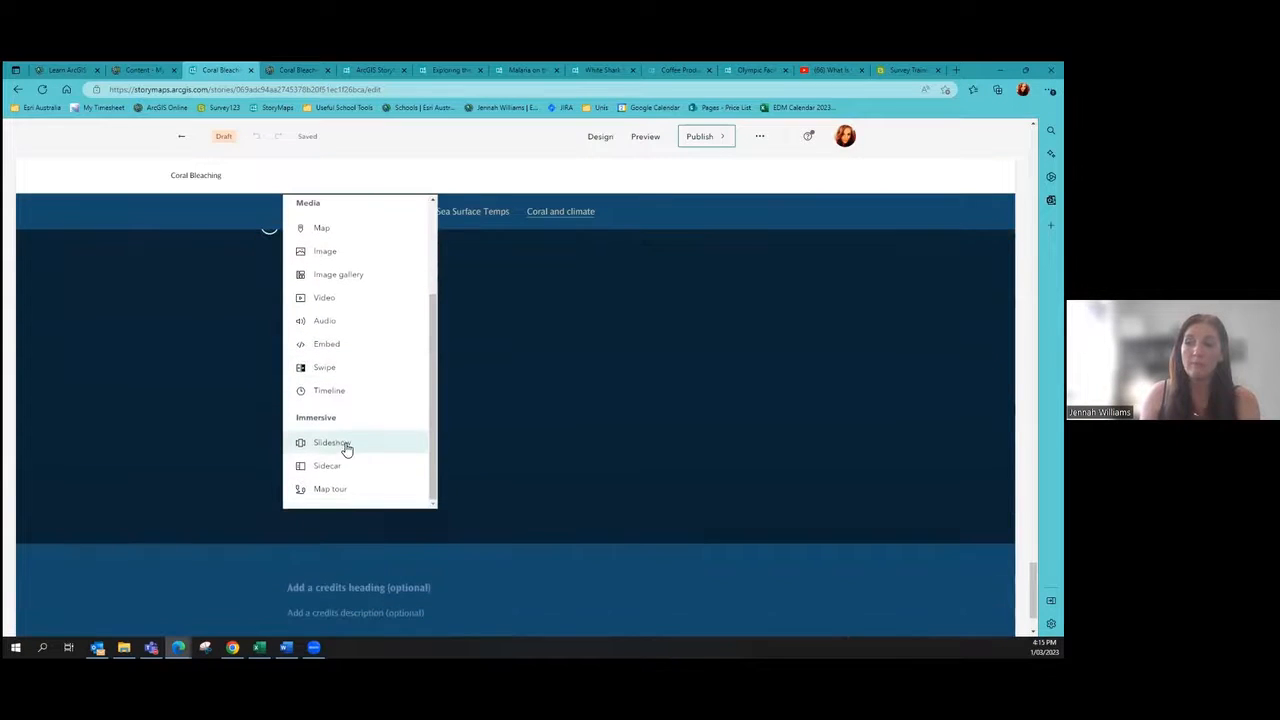
{"action": "left_click", "coordinate": [329, 488]}
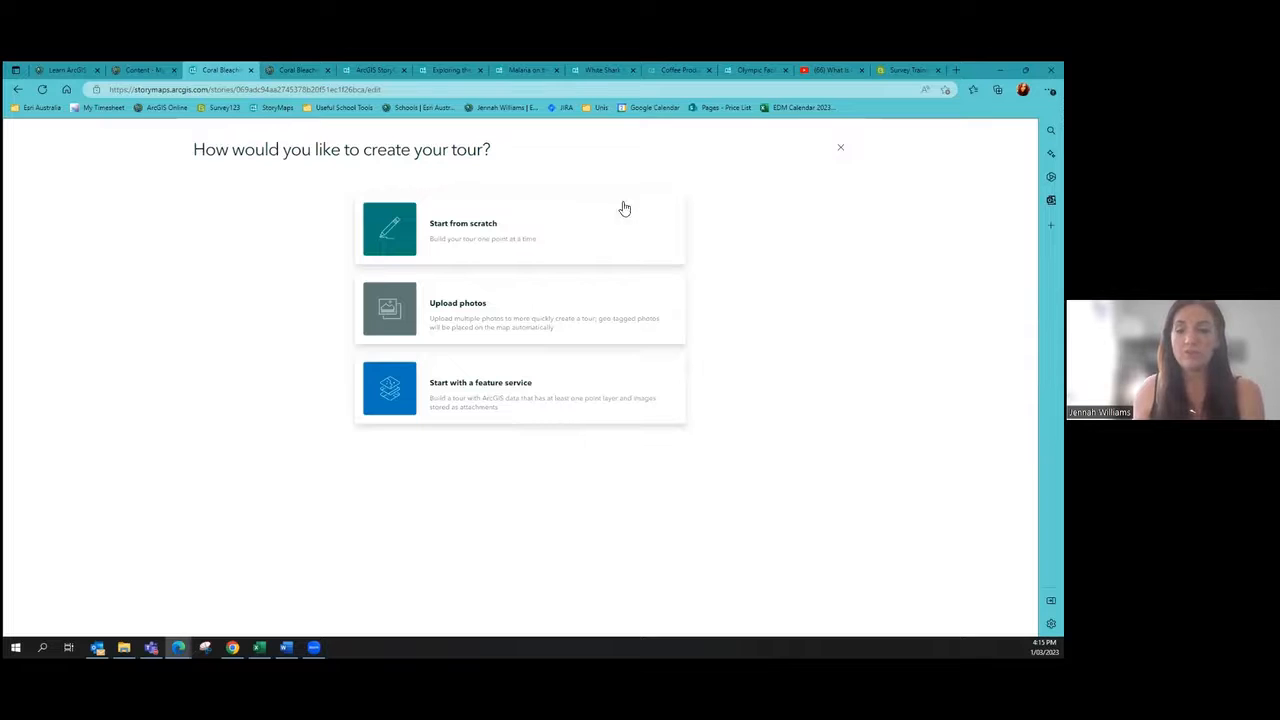
{"action": "left_click", "coordinate": [508, 237]}
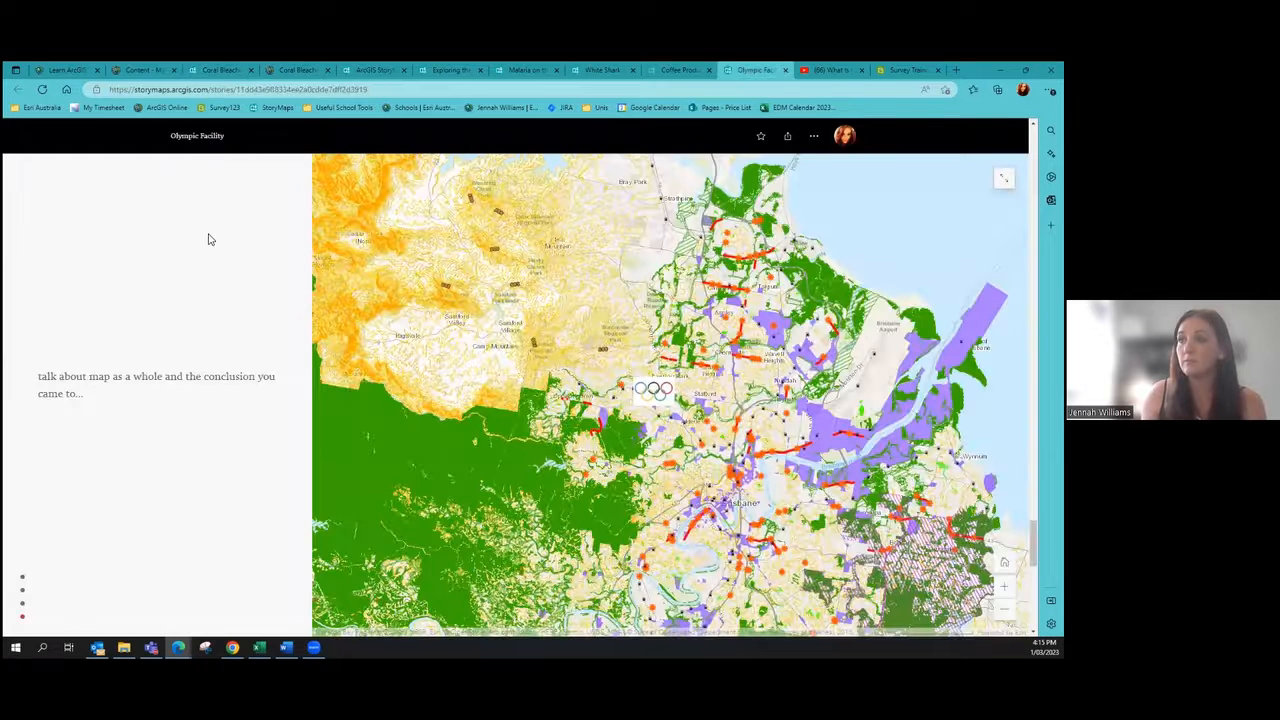
Step: Return to the Coral Bleaching story tab with the map tour's Choose a layout dialog
{"action": "scroll", "coordinate": [209, 237], "scroll_direction": "down", "scroll_amount": 5}
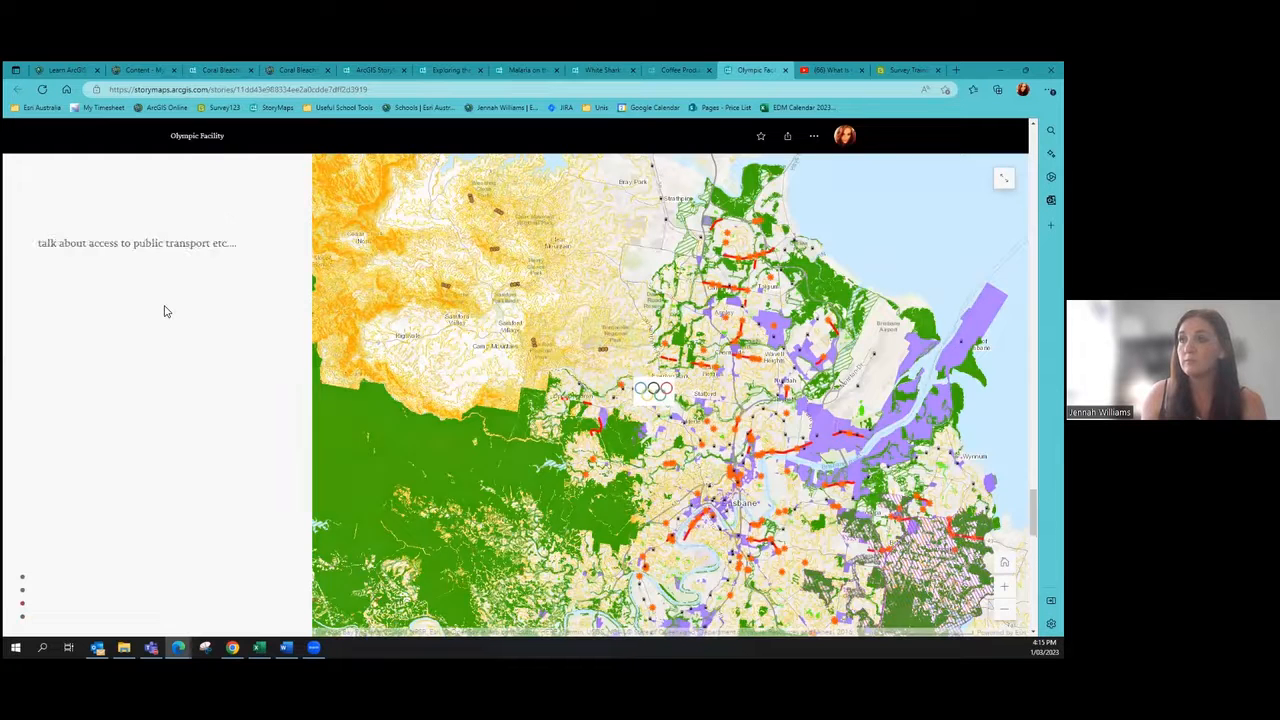
{"action": "scroll", "coordinate": [166, 311], "scroll_direction": "up", "scroll_amount": 10}
{"action": "scroll", "coordinate": [166, 311], "scroll_direction": "down", "scroll_amount": 5}
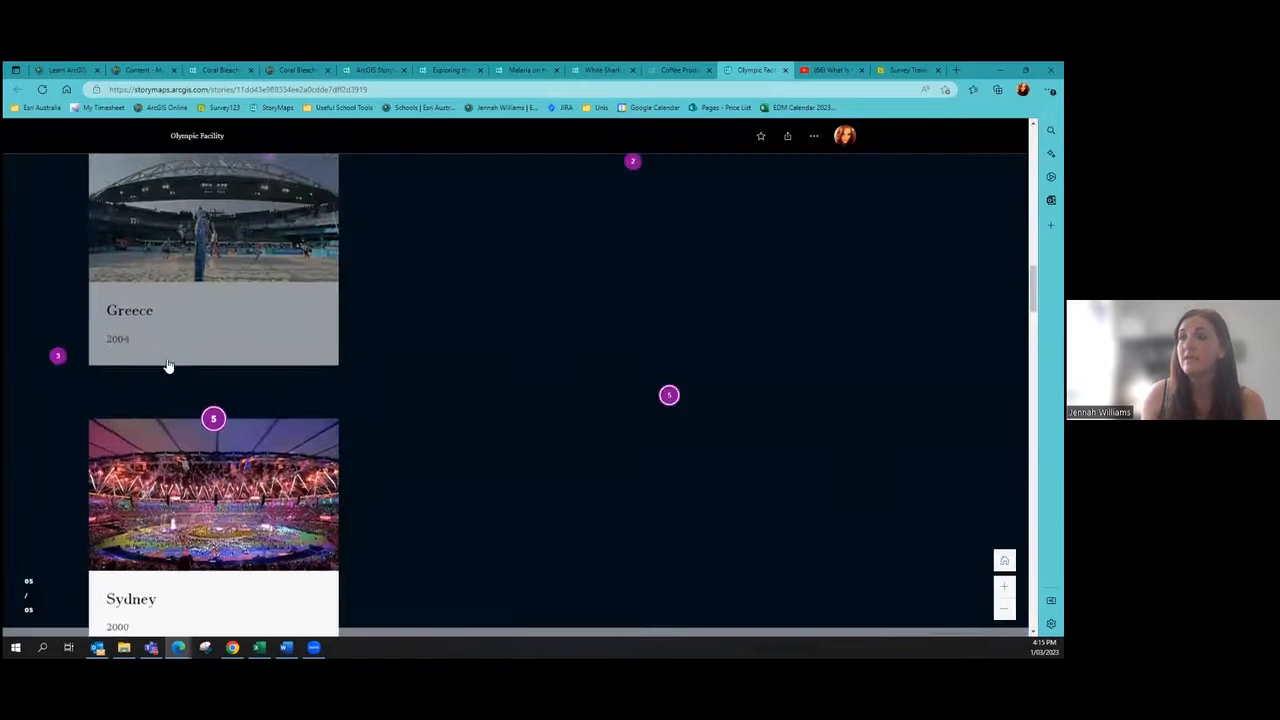
{"action": "scroll", "coordinate": [299, 507], "scroll_direction": "up", "scroll_amount": 3}
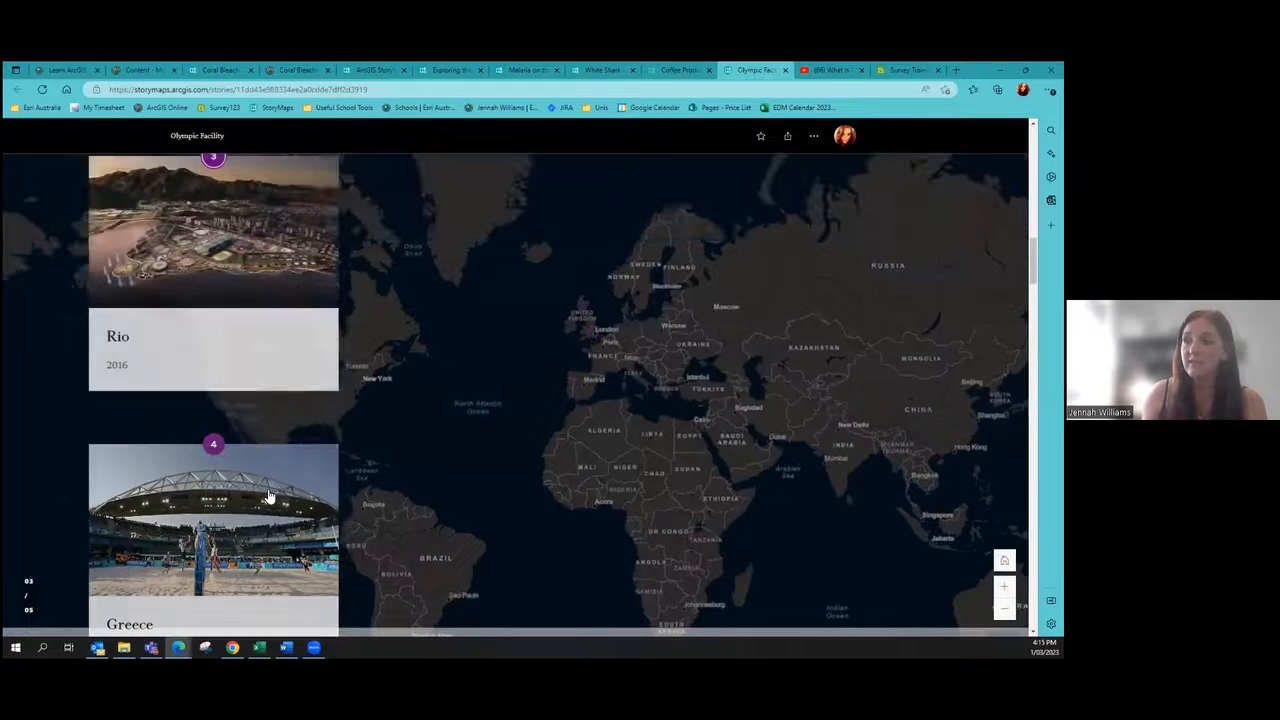
{"action": "scroll", "coordinate": [268, 497], "scroll_direction": "up", "scroll_amount": 5}
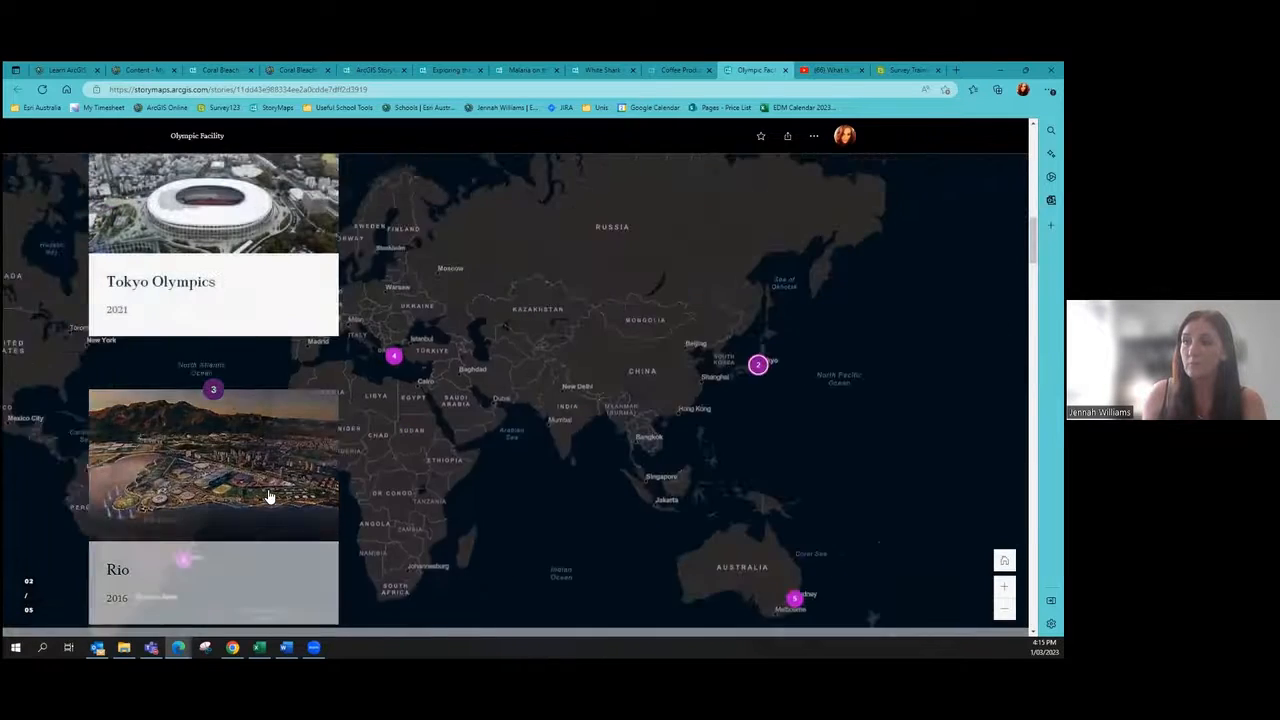
{"action": "scroll", "coordinate": [268, 495], "scroll_direction": "down", "scroll_amount": 2}
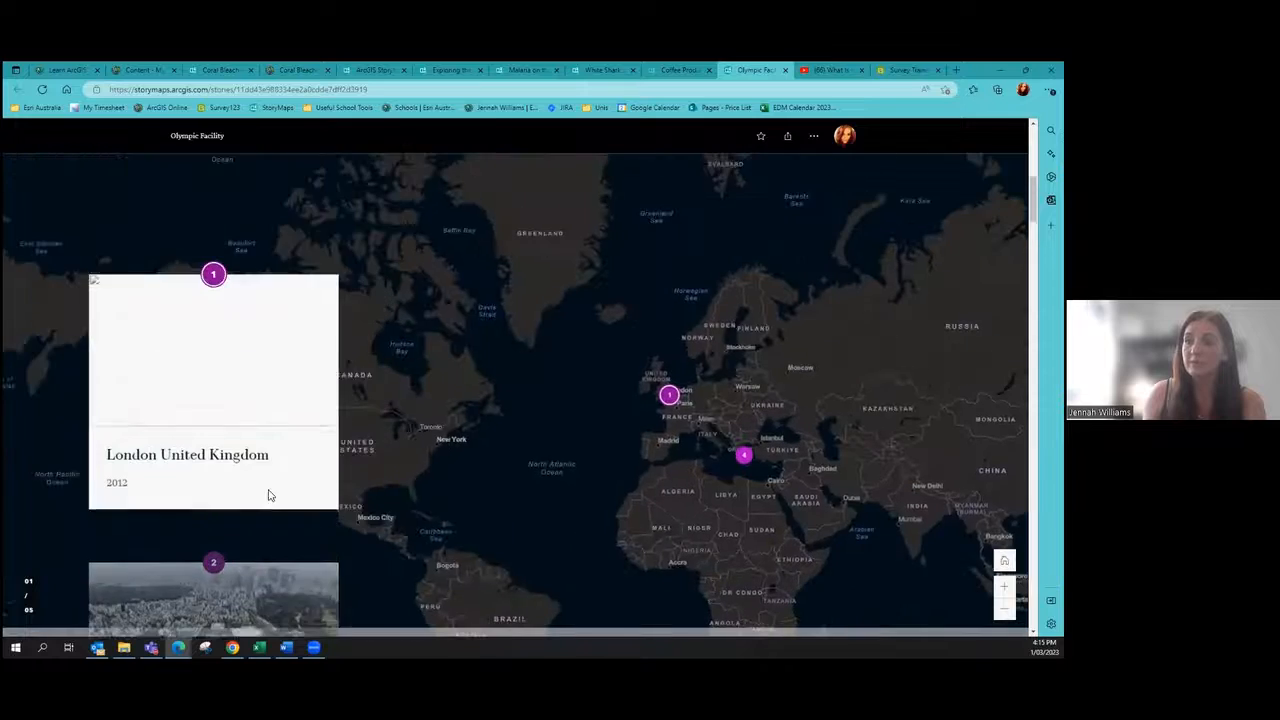
{"action": "scroll", "coordinate": [268, 495], "scroll_direction": "down", "scroll_amount": 4}
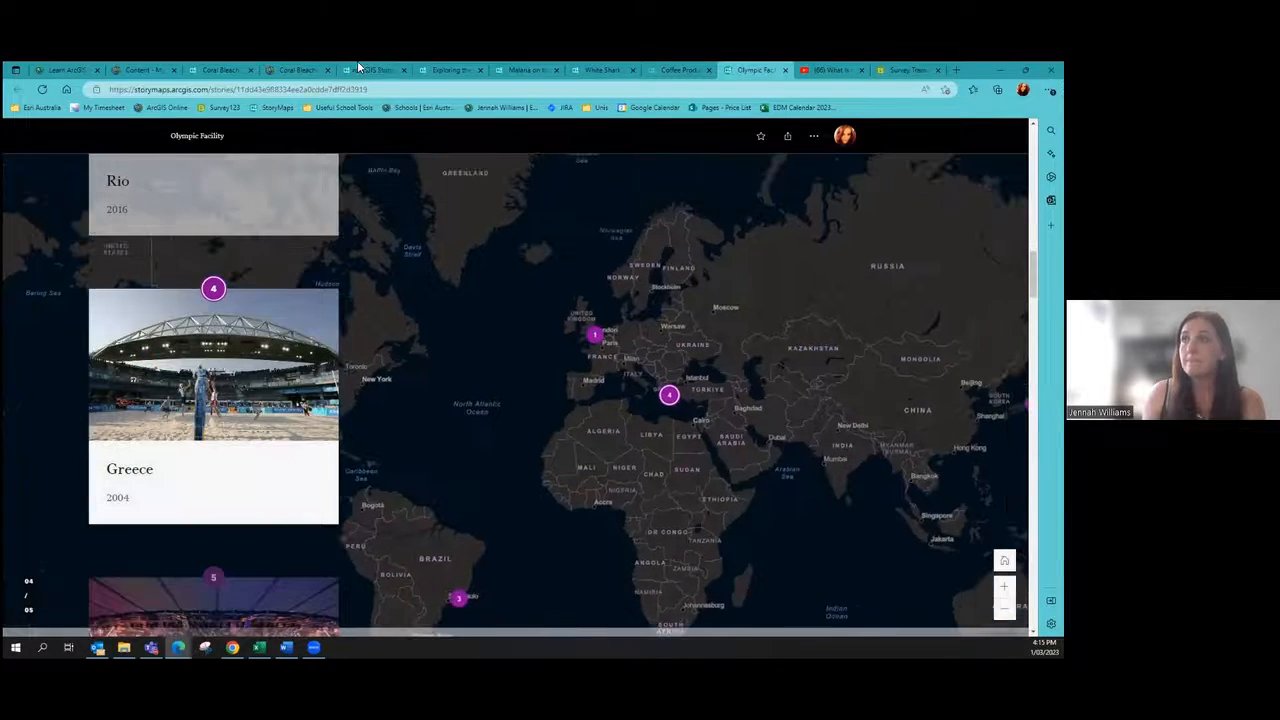
{"action": "left_click", "coordinate": [377, 69]}
{"action": "key", "text": "ctrl+3"}
{"action": "left_click", "coordinate": [591, 418]}
{"action": "left_click", "coordinate": [526, 69]}
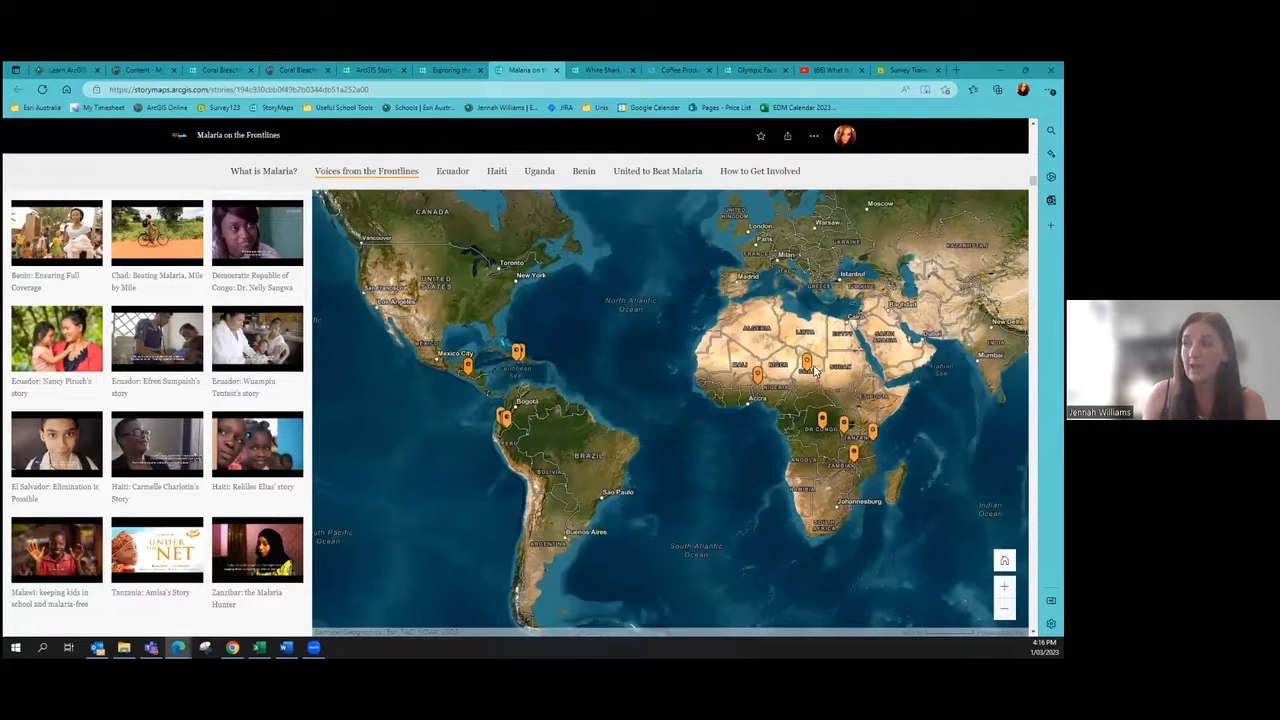
{"action": "left_click", "coordinate": [226, 67]}
Step: Create a Guided, map-focused tour and open slide 1's add image or video dialog
{"action": "left_click", "coordinate": [460, 368]}
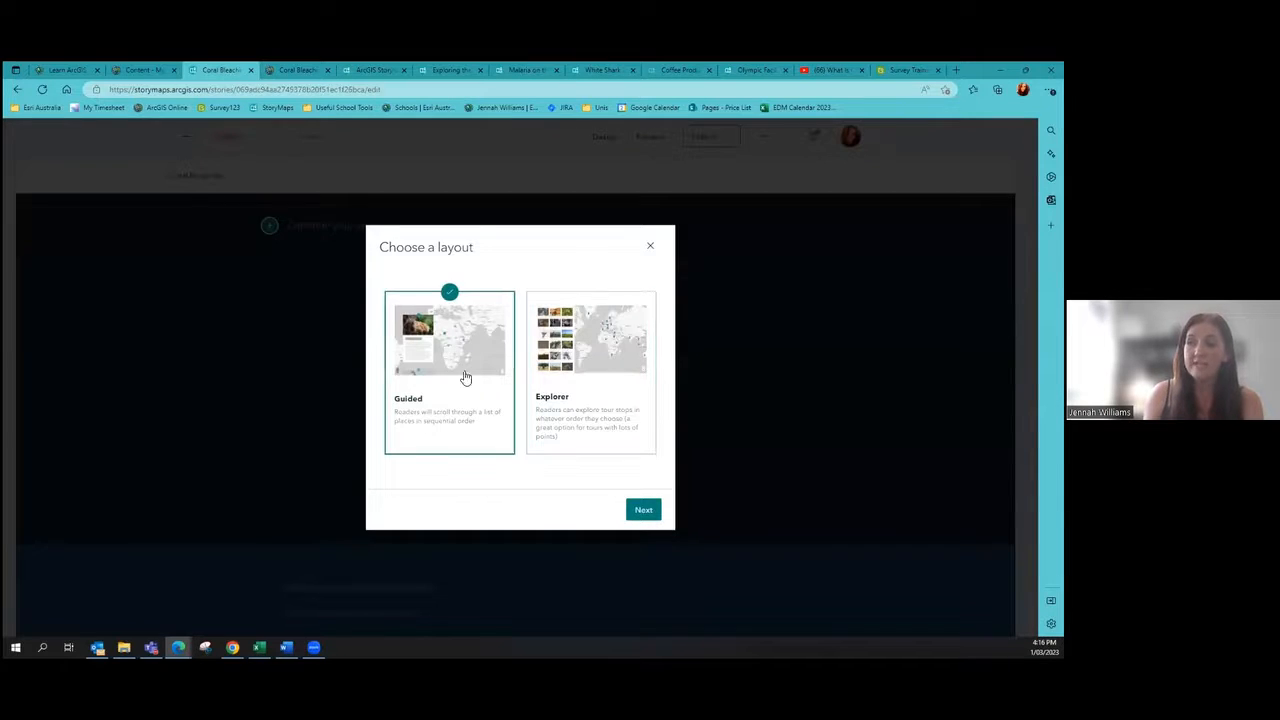
{"action": "left_click", "coordinate": [643, 510]}
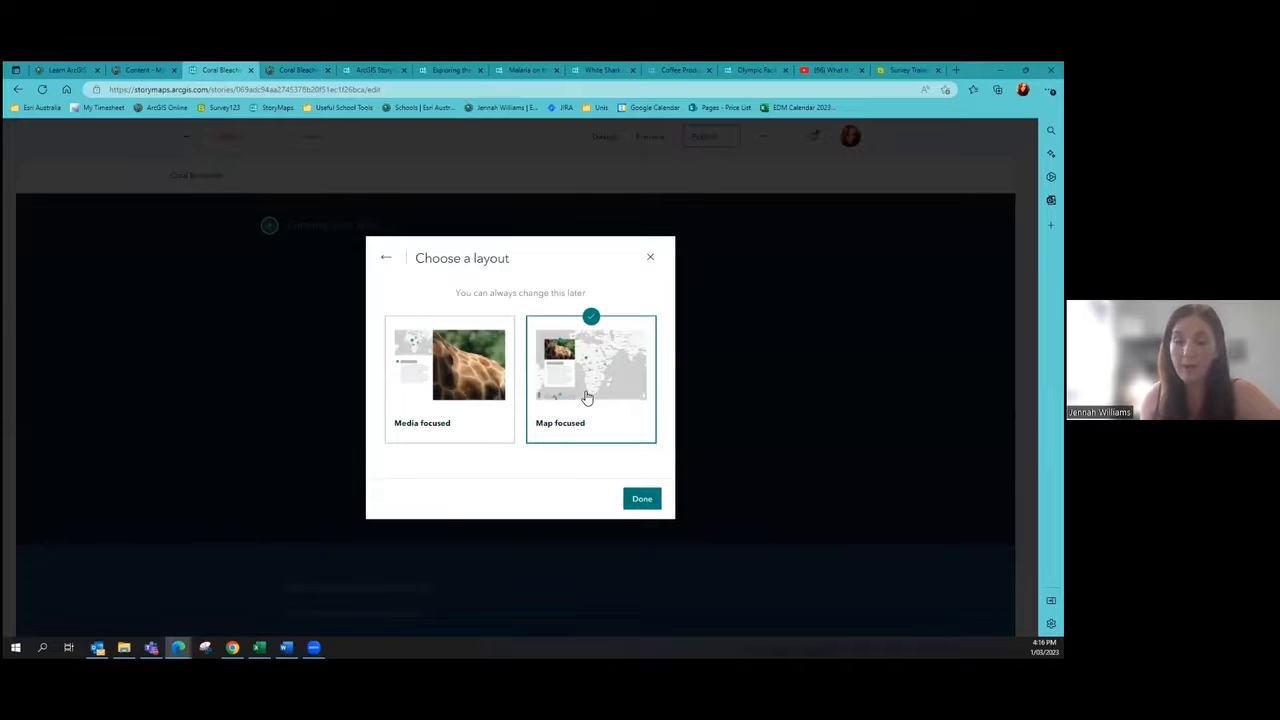
{"action": "left_click", "coordinate": [632, 500]}
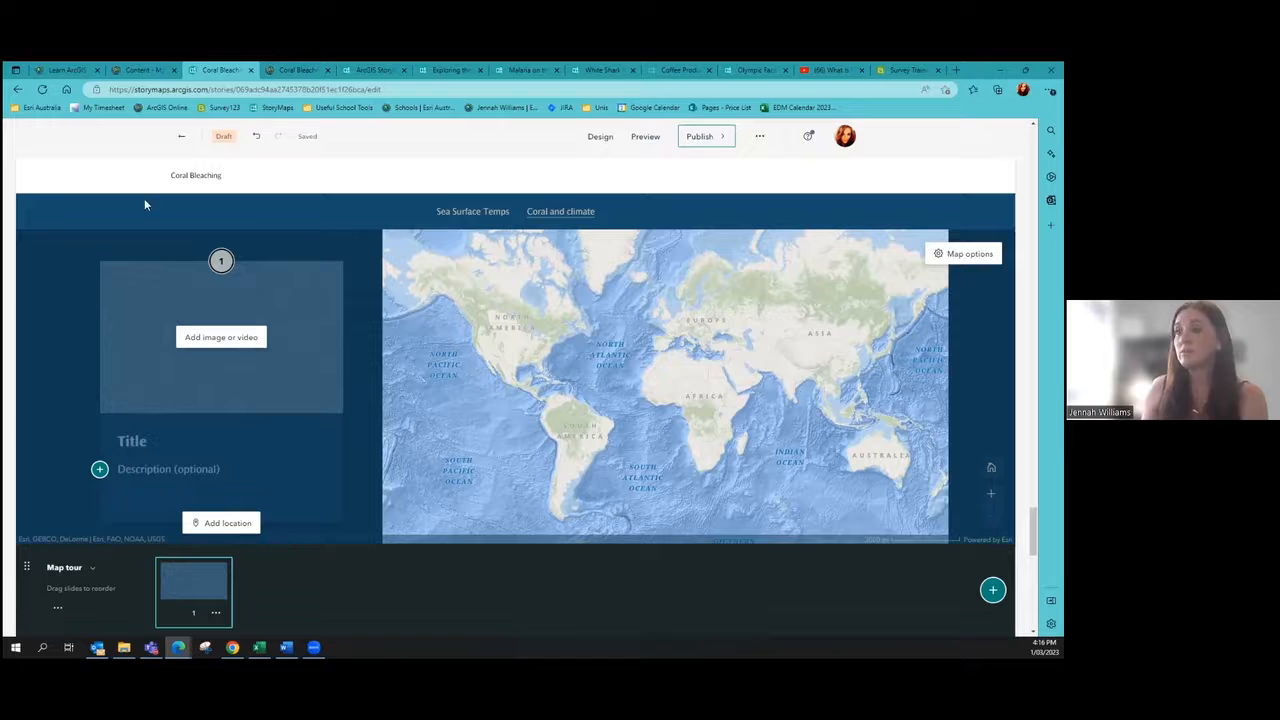
{"action": "left_click", "coordinate": [244, 337]}
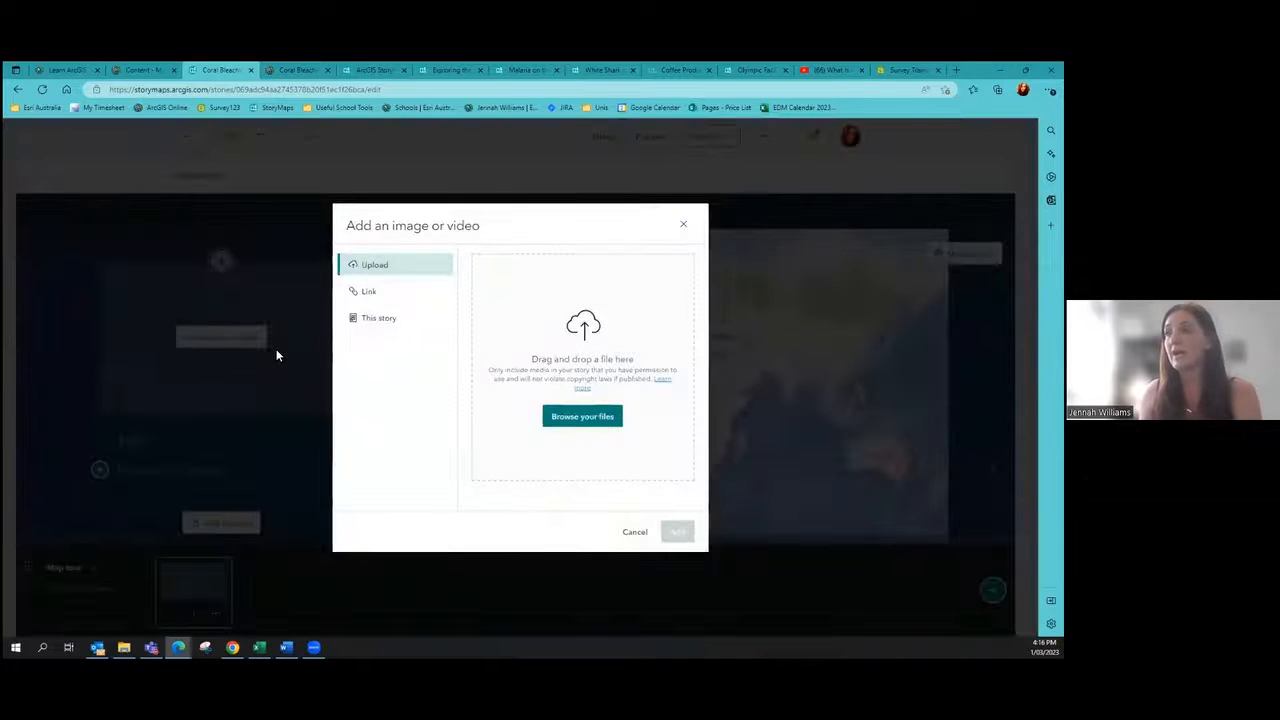
Step: Paste the TIME 'What Is Coral Bleaching?' YouTube share link as slide 1's media and add it
{"action": "left_click", "coordinate": [390, 293]}
{"action": "left_click", "coordinate": [508, 268]}
{"action": "left_click", "coordinate": [830, 66]}
{"action": "left_click", "coordinate": [627, 398]}
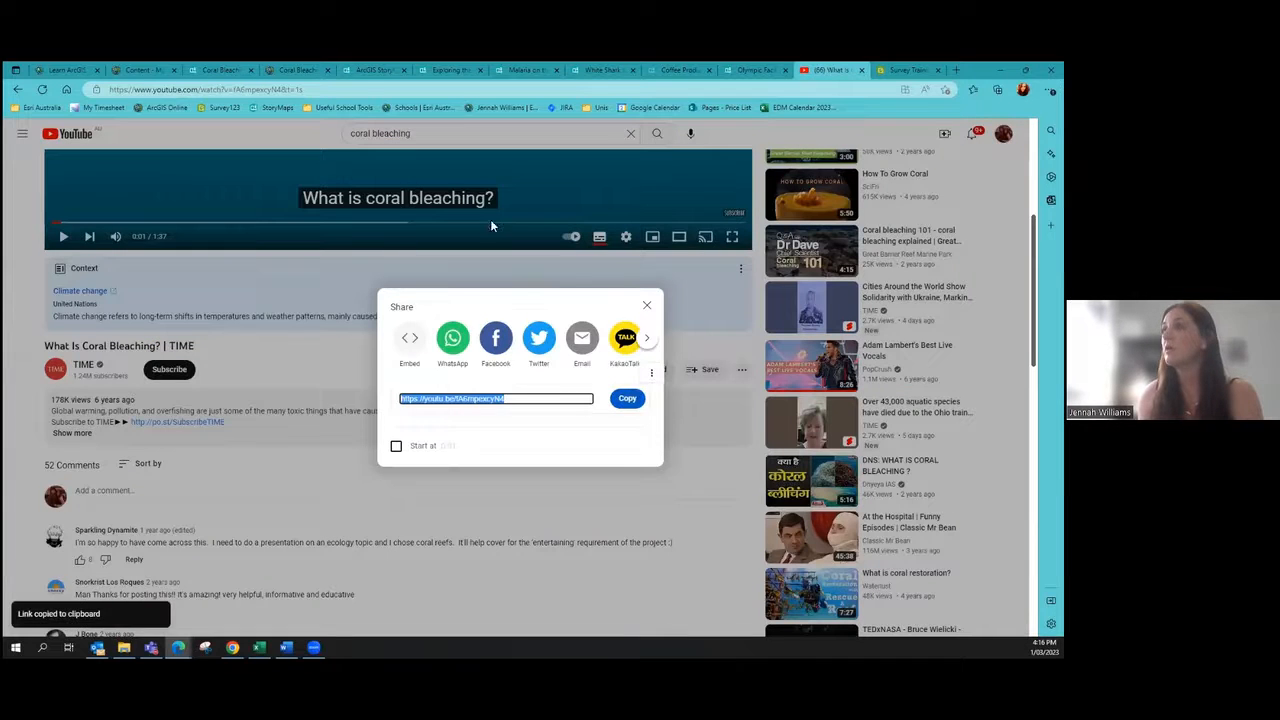
{"action": "left_click", "coordinate": [216, 70]}
{"action": "key", "text": "ctrl+v"}
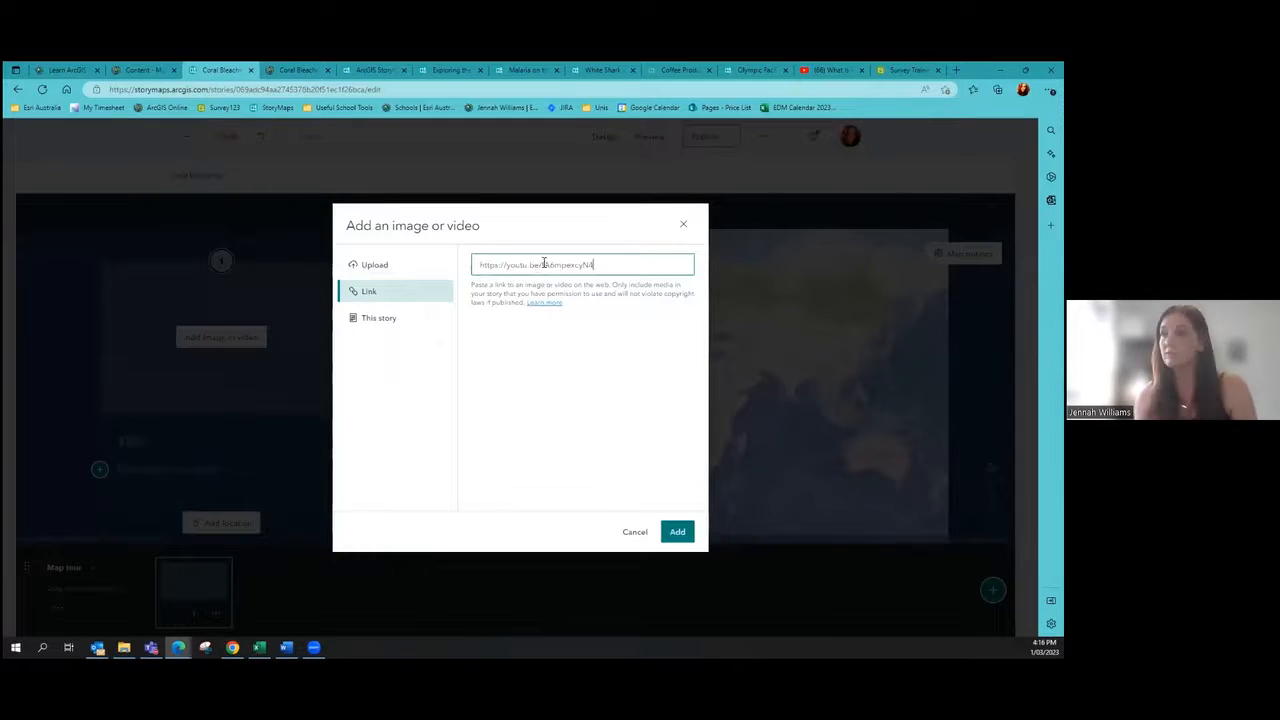
{"action": "left_click", "coordinate": [677, 531]}
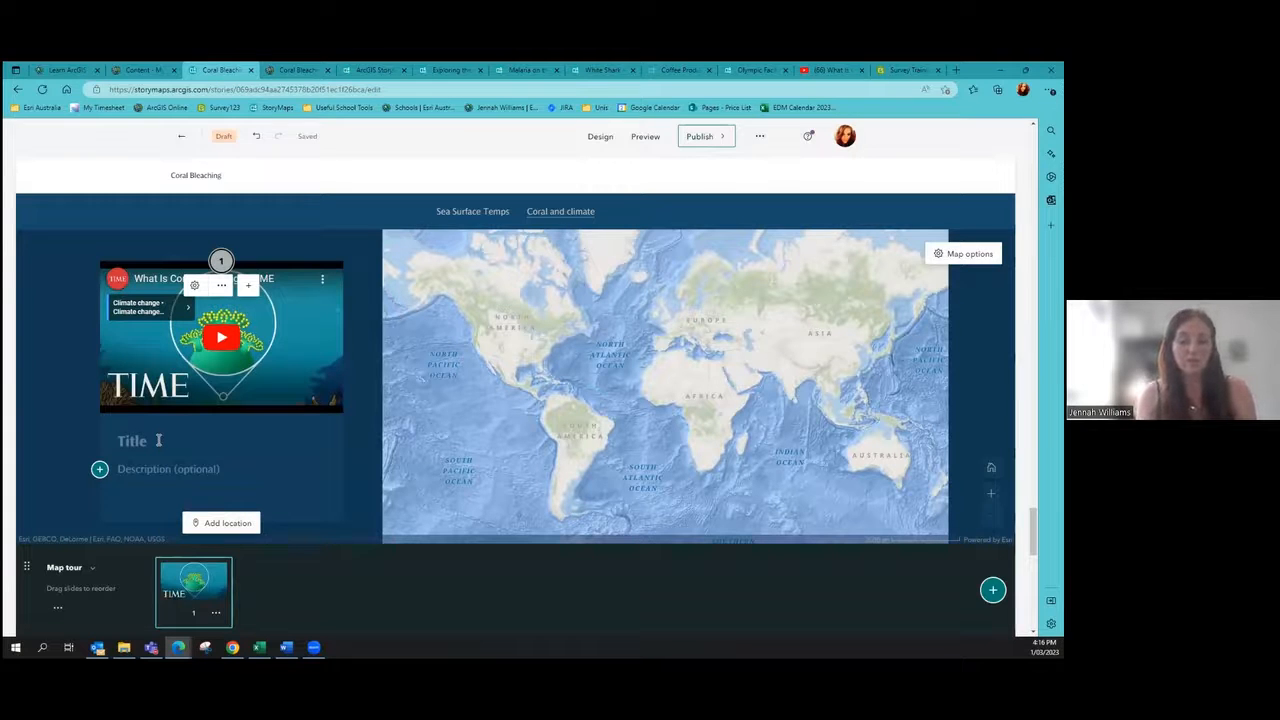
Step: Title the first tour slide 'Coral Bleaching Australia' with the description 'blah blah'
{"action": "type", "text": "Coral B"}
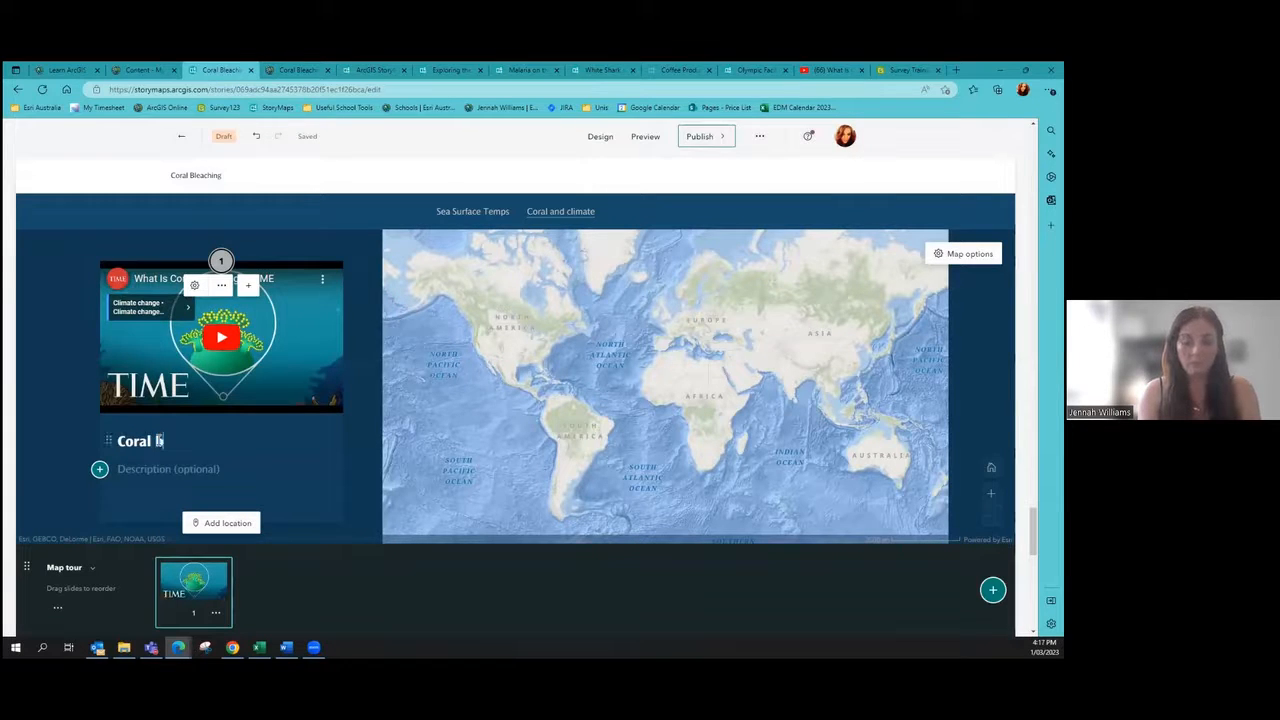
{"action": "type", "text": "leaching Australia"}
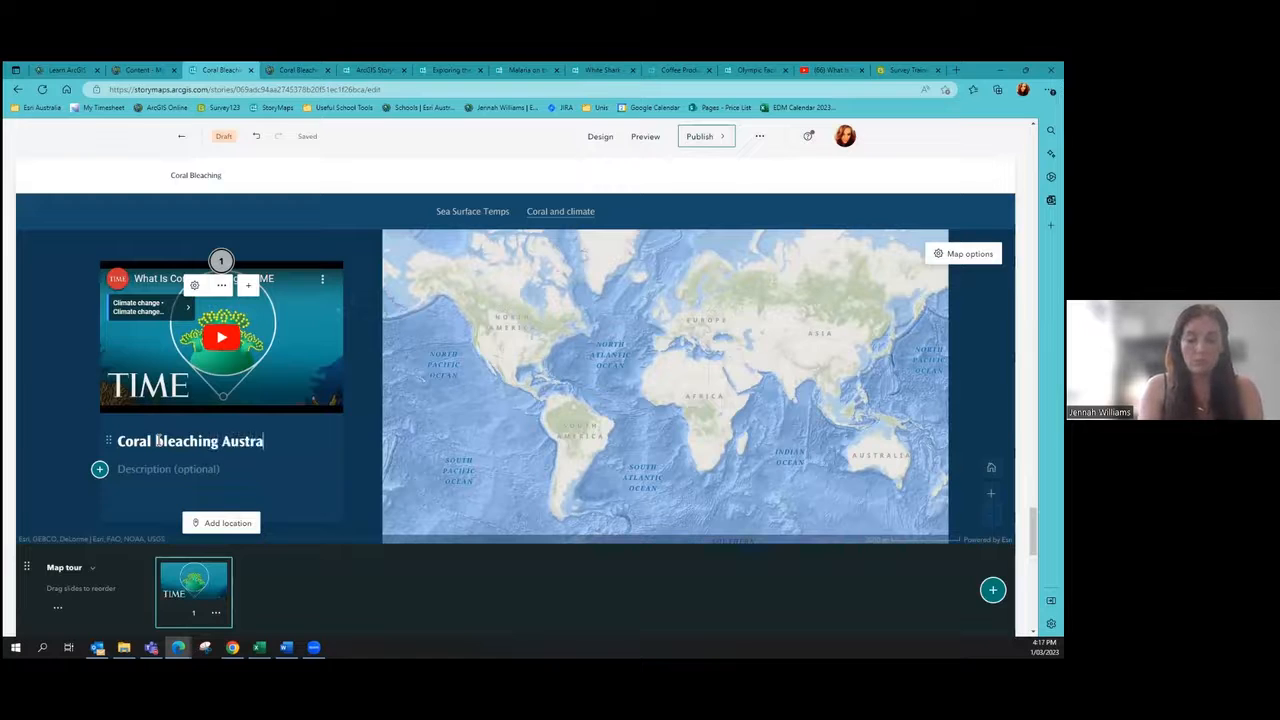
{"action": "left_click", "coordinate": [201, 487]}
{"action": "type", "text": "blah bla"}
{"action": "key", "text": "BackSpace"}
{"action": "key", "text": "BackSpace"}
{"action": "type", "text": "lah"}
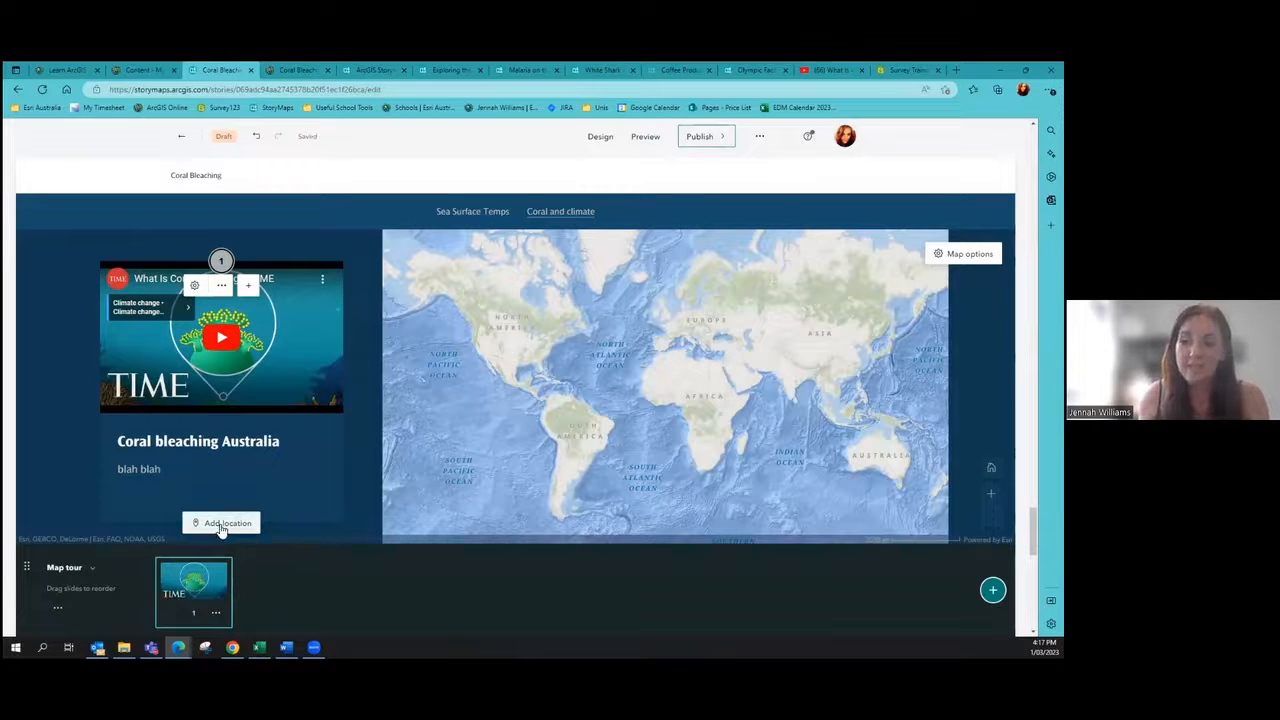
Step: Zoom to Queensland and pin the first slide's tour point on the Great Barrier Reef
{"action": "left_click", "coordinate": [221, 526]}
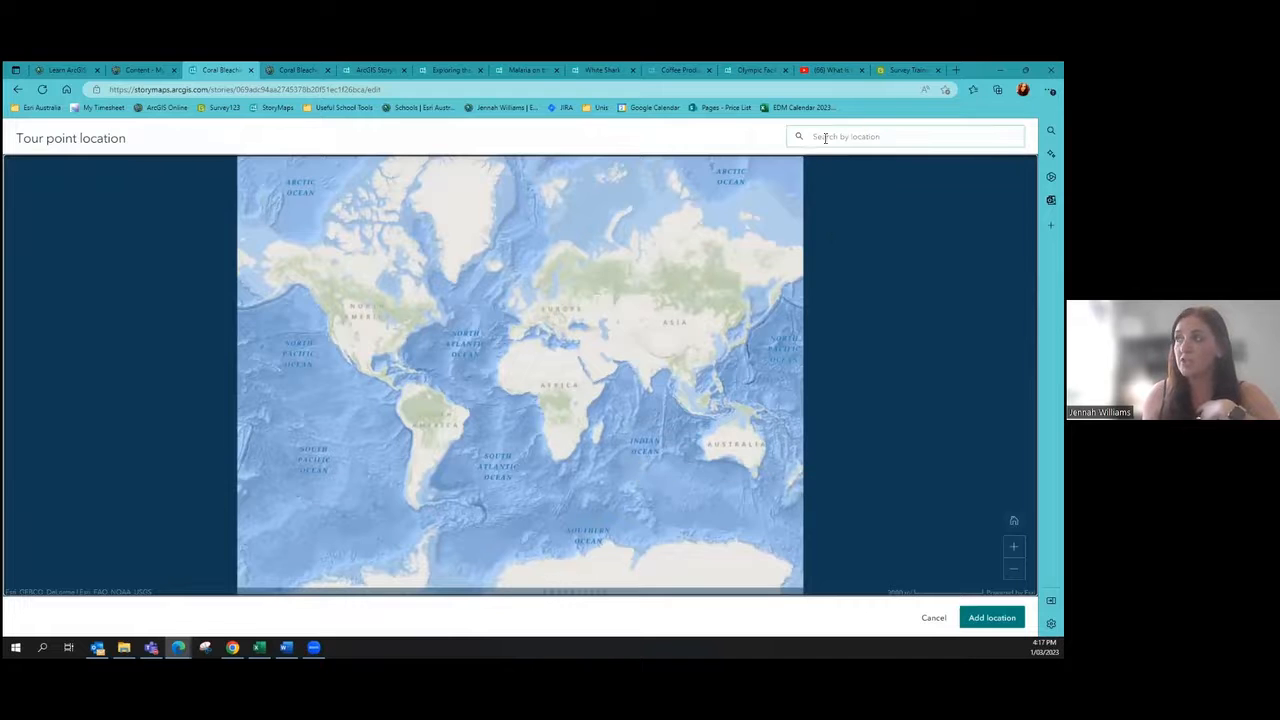
{"action": "scroll", "coordinate": [757, 449], "scroll_direction": "up", "scroll_amount": 5}
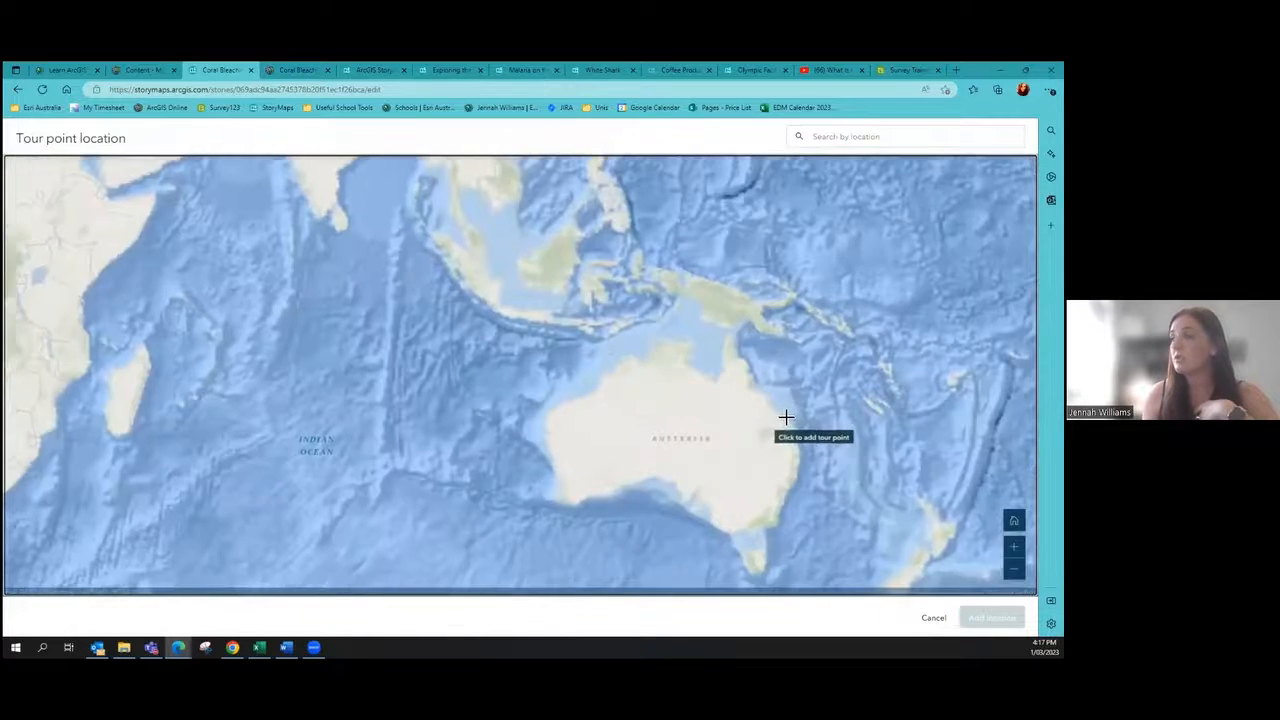
{"action": "scroll", "coordinate": [814, 397], "scroll_direction": "up", "scroll_amount": 2}
{"action": "scroll", "coordinate": [799, 329], "scroll_direction": "up", "scroll_amount": 2}
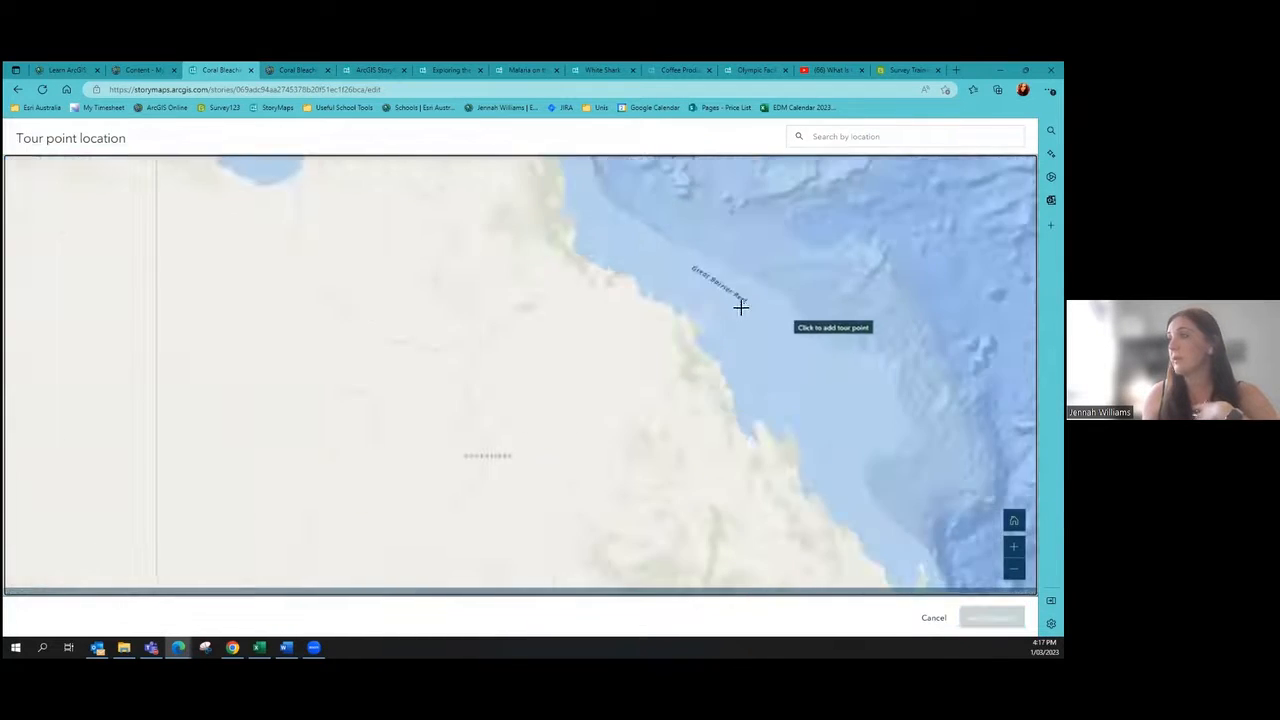
{"action": "left_click", "coordinate": [706, 278]}
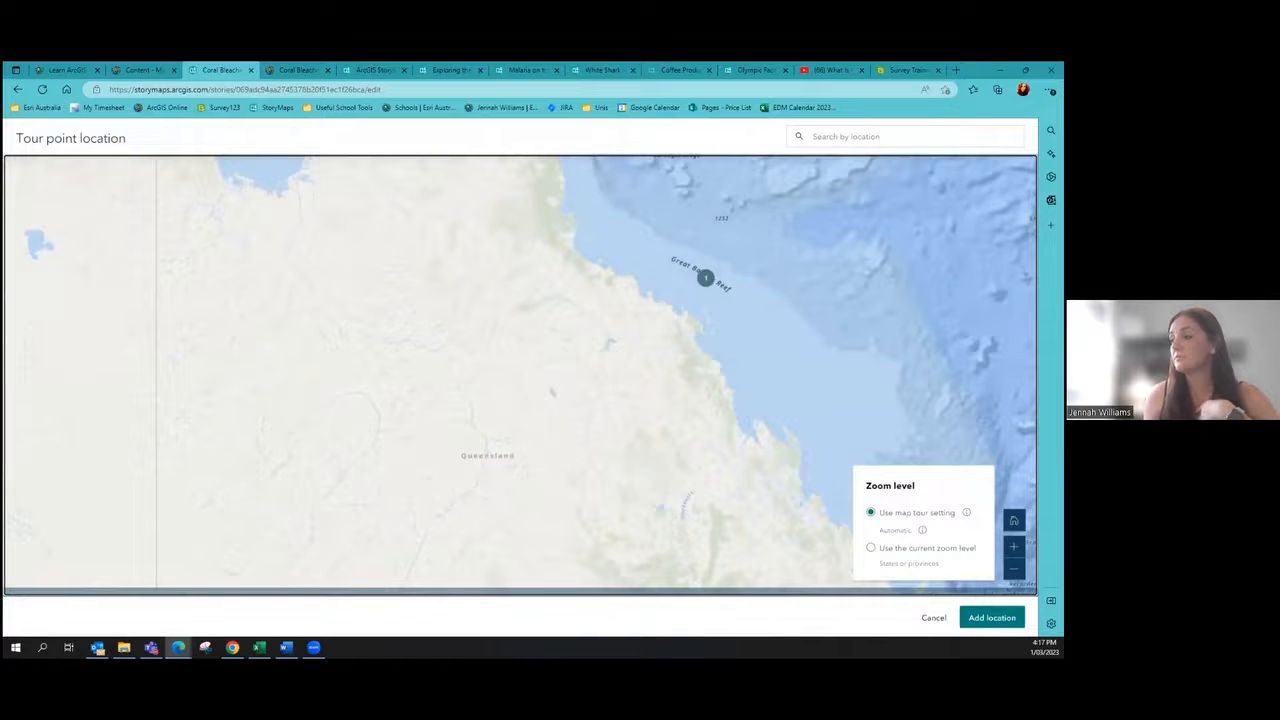
{"action": "left_click", "coordinate": [992, 617]}
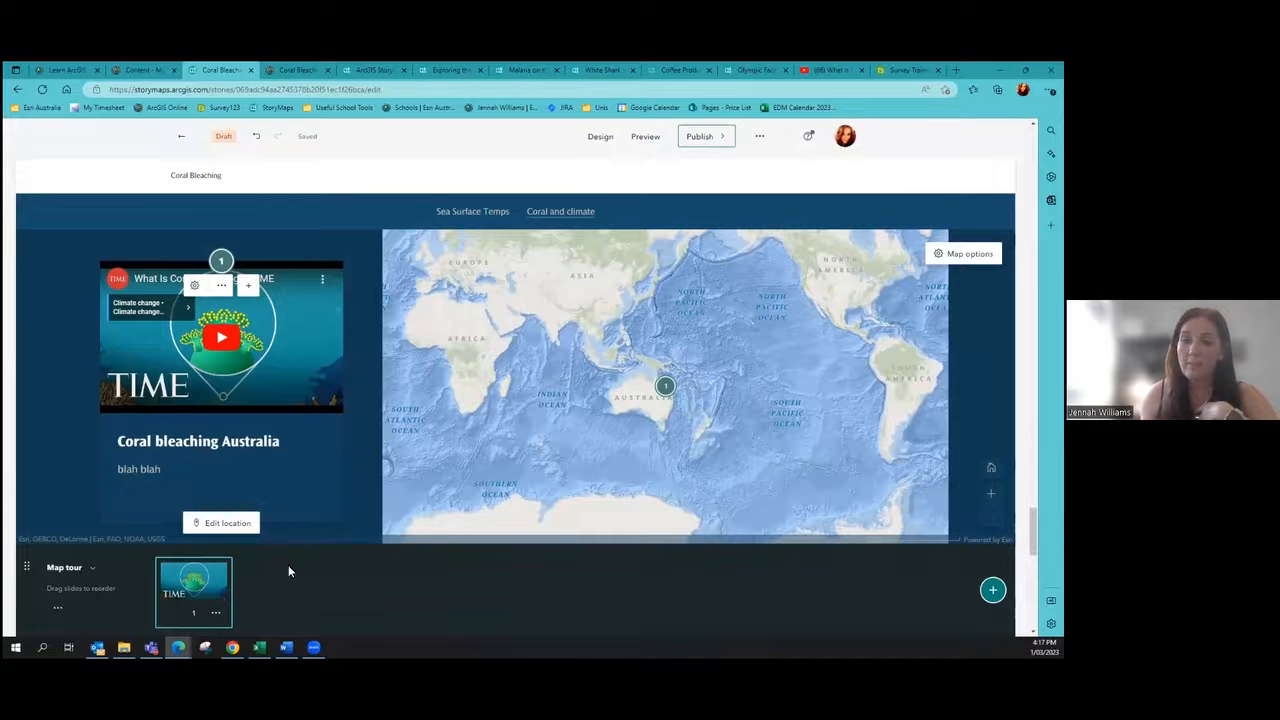
{"action": "left_click", "coordinate": [962, 254]}
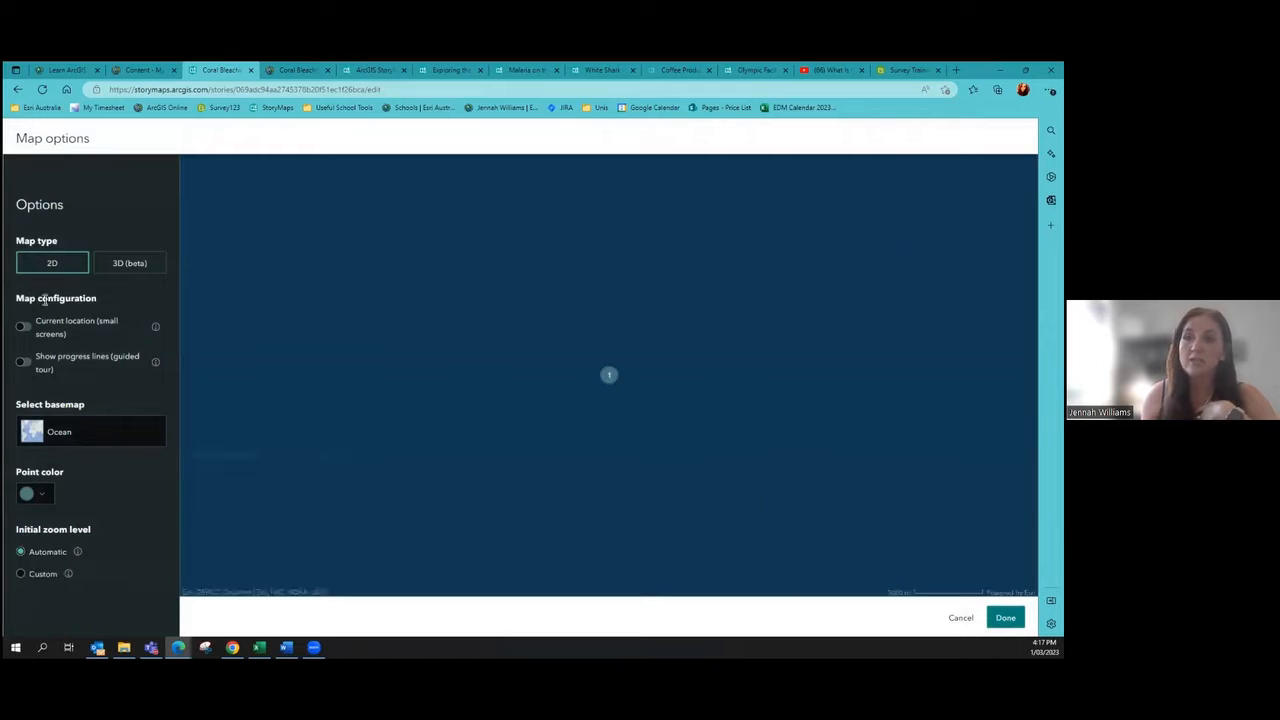
Step: Make the tour points bright red (#F4011D) and switch the tour map to 3D
{"action": "left_click", "coordinate": [38, 494]}
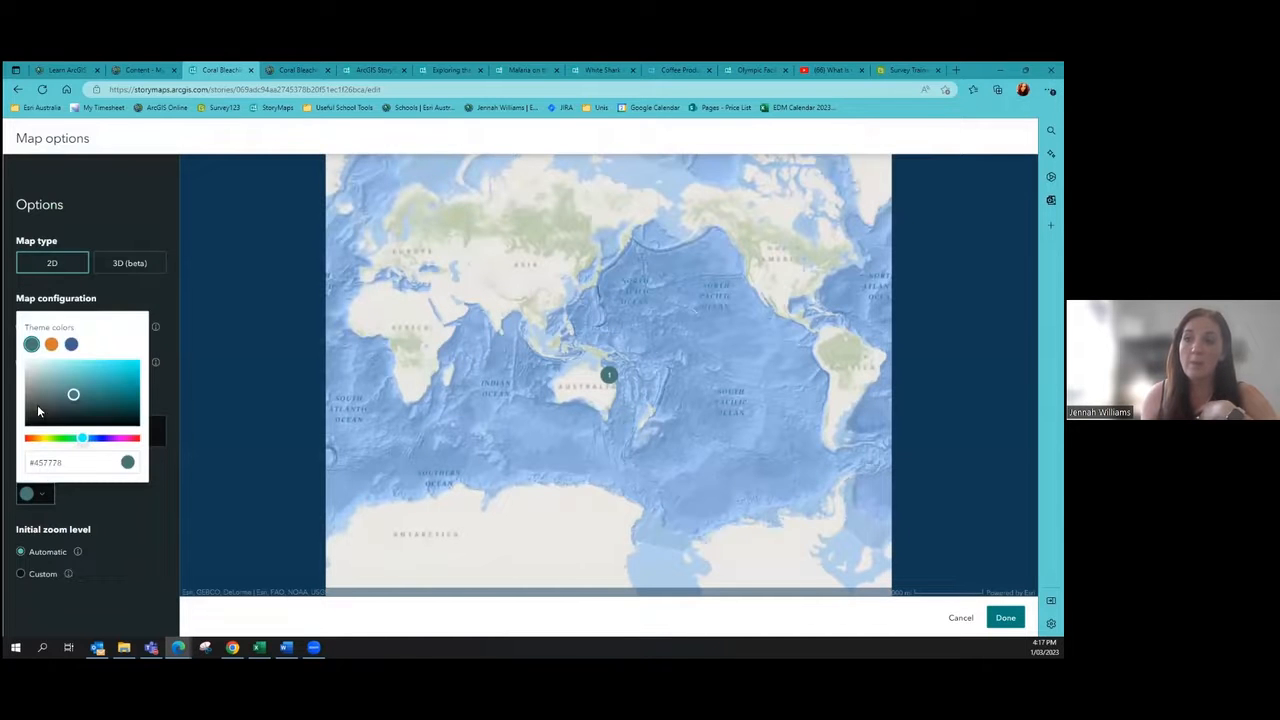
{"action": "left_click", "coordinate": [138, 440]}
{"action": "left_click_drag", "start_coordinate": [76, 394], "coordinate": [143, 370]}
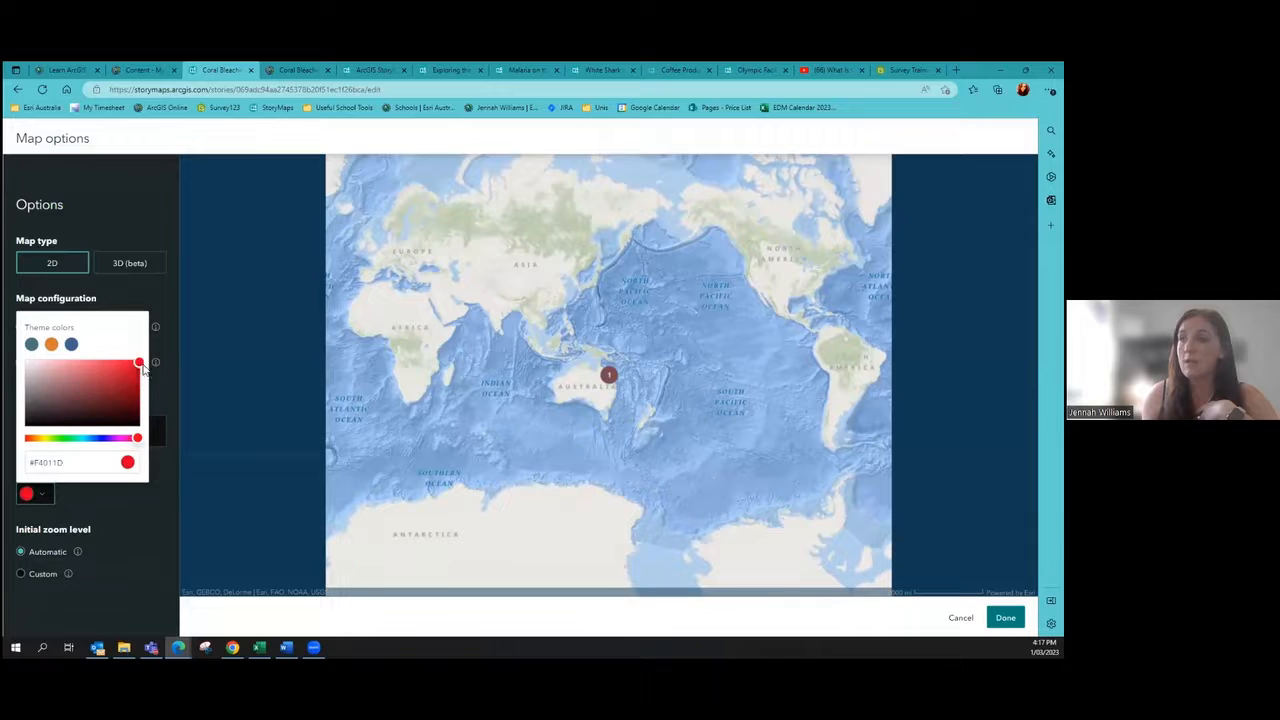
{"action": "left_click", "coordinate": [131, 268]}
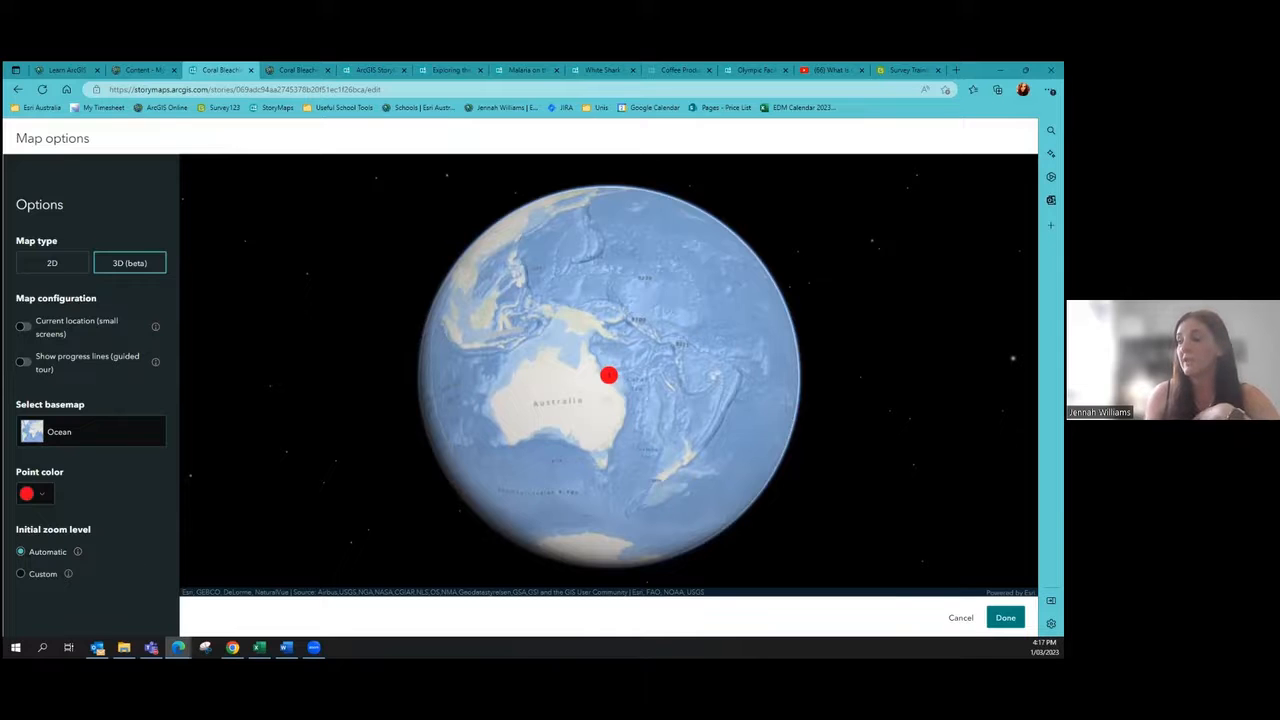
{"action": "left_click", "coordinate": [1005, 617]}
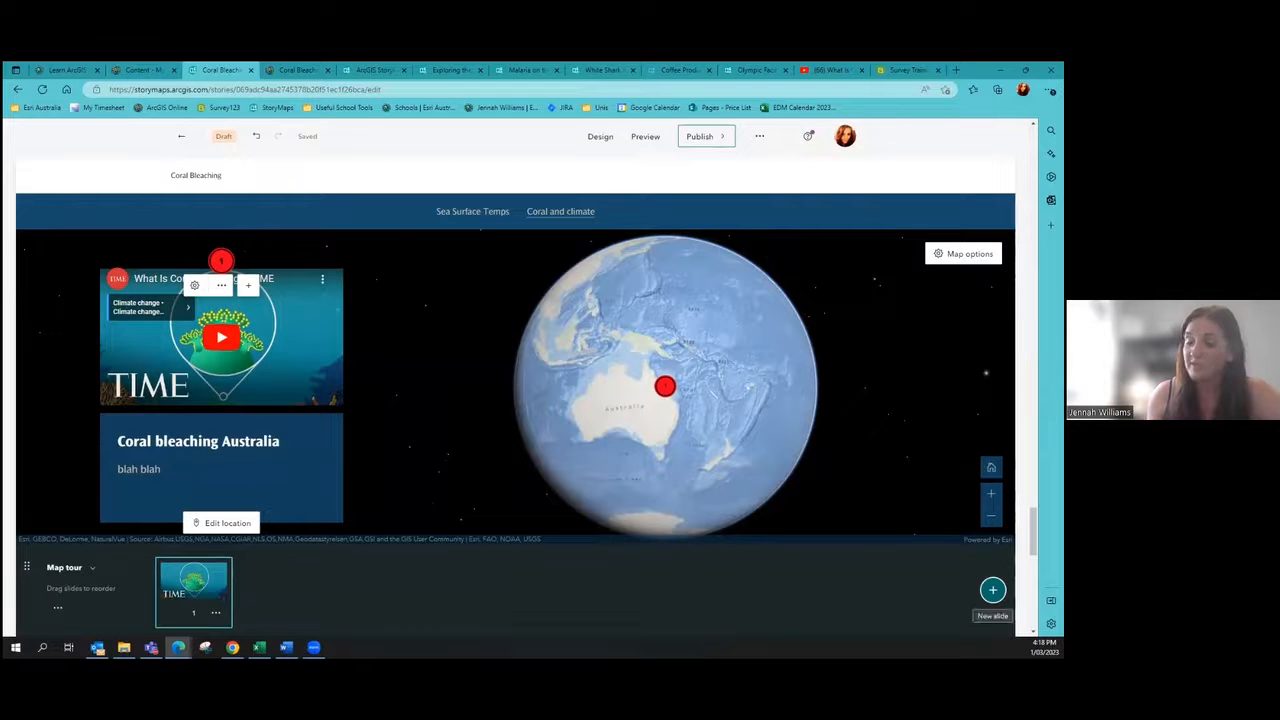
Step: Add a second tour slide showing the bleached.jpg coral photo
{"action": "left_click", "coordinate": [993, 590]}
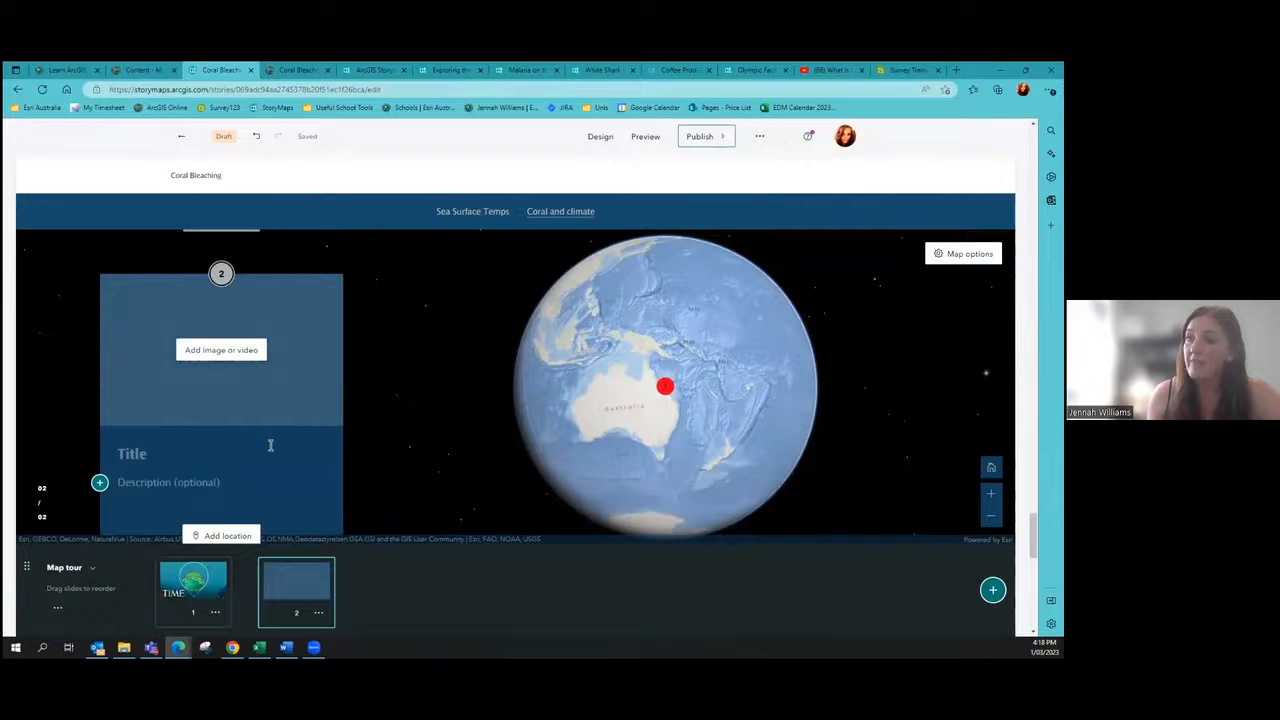
{"action": "left_click", "coordinate": [208, 358]}
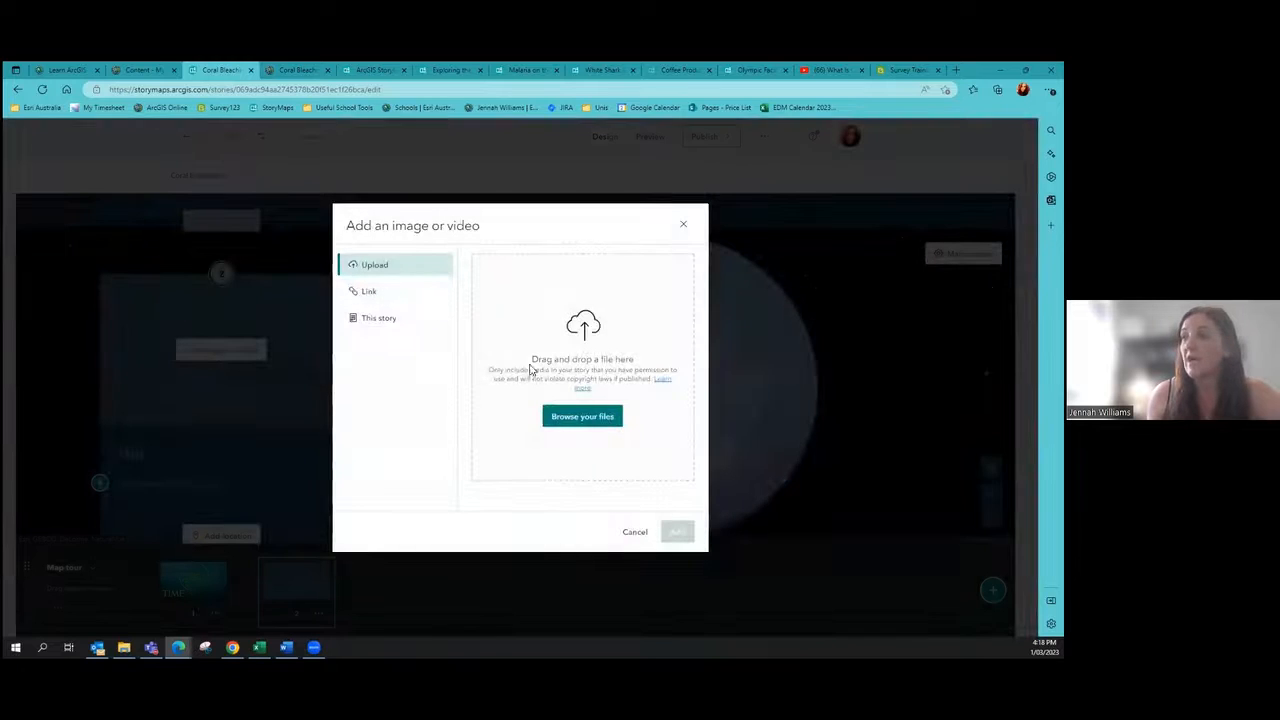
{"action": "left_click", "coordinate": [562, 418]}
{"action": "left_click", "coordinate": [316, 245]}
{"action": "left_click", "coordinate": [407, 366]}
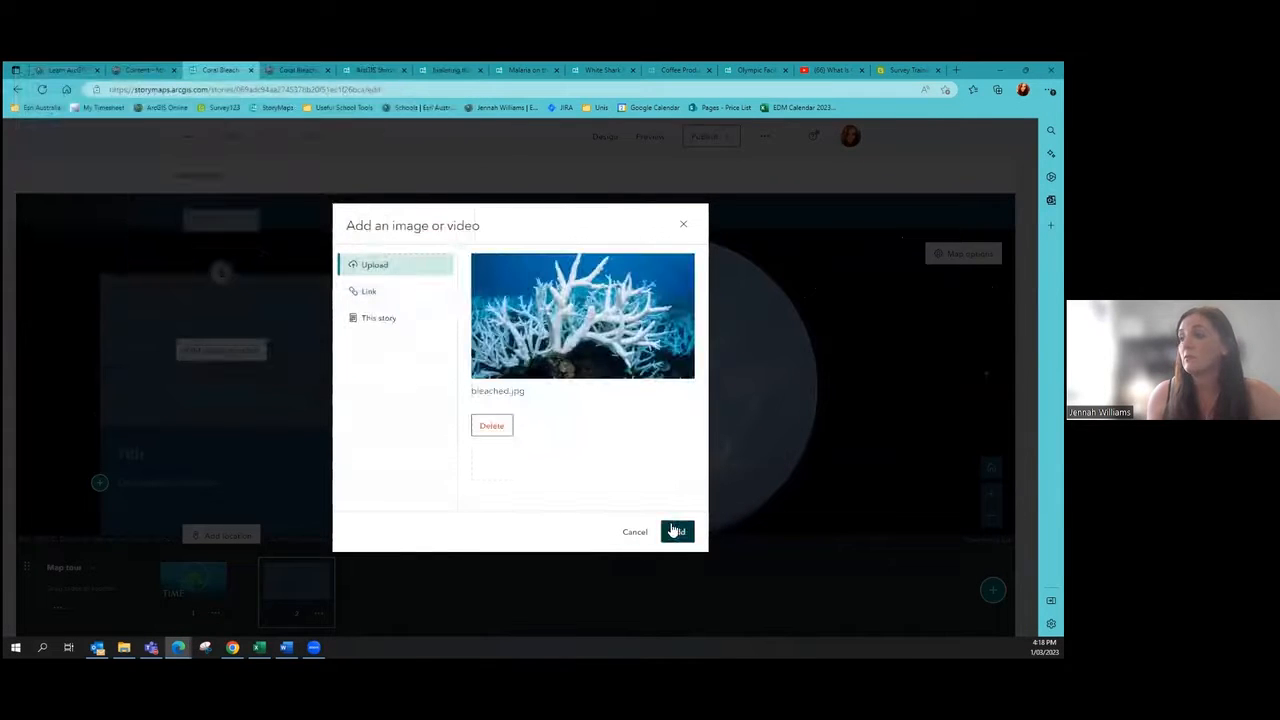
{"action": "left_click", "coordinate": [676, 531]}
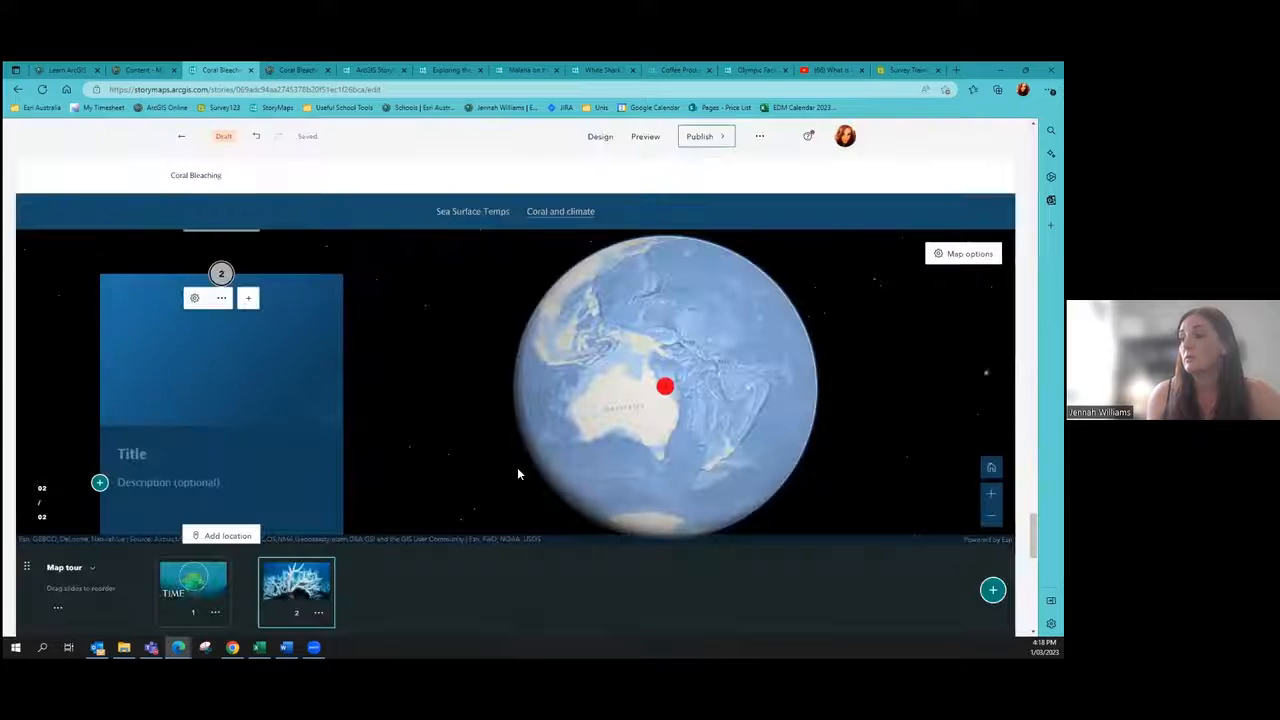
Step: Title slide 2 'Coral bleaching in PNG'
{"action": "left_click", "coordinate": [181, 455]}
{"action": "type", "text": "Coral "}
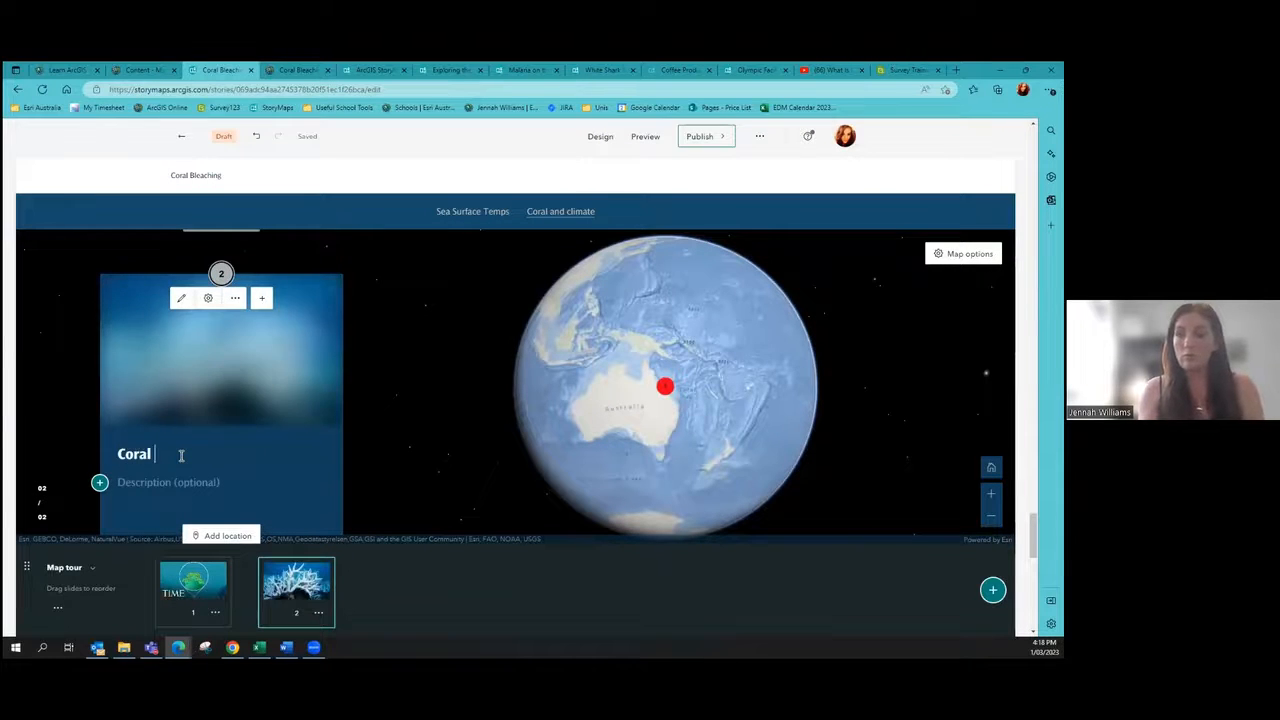
{"action": "type", "text": "bleaching in"}
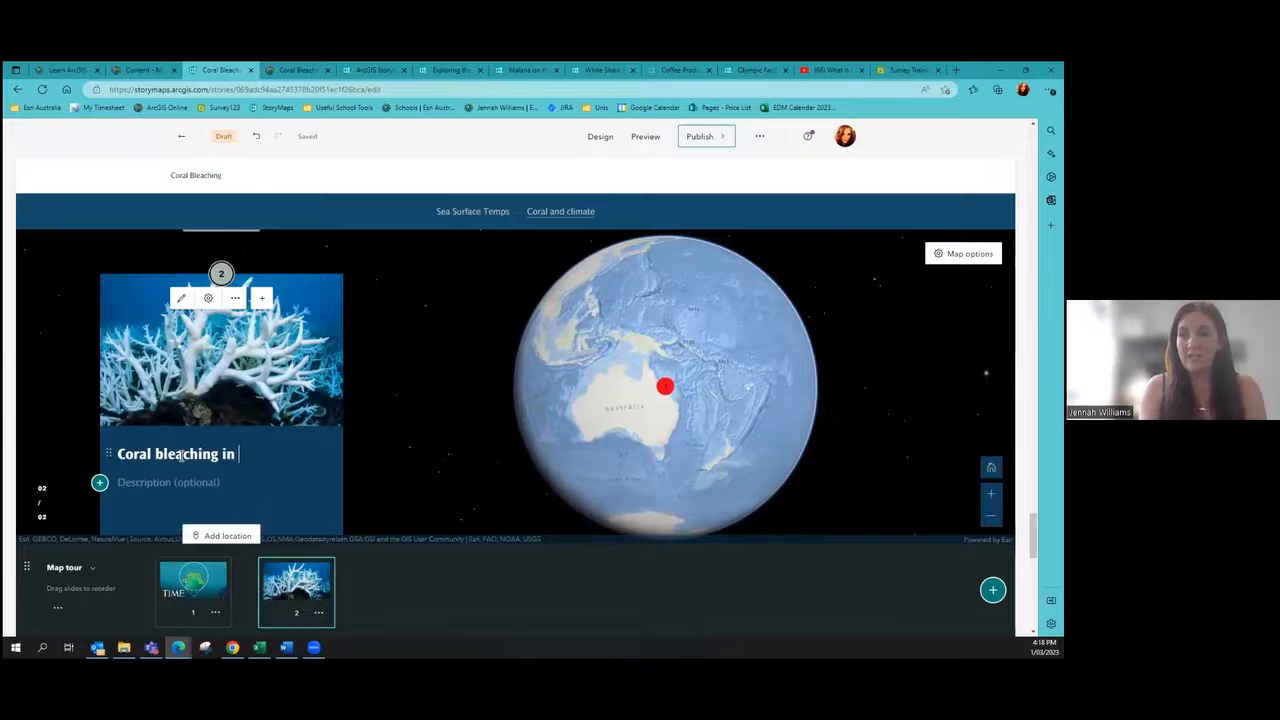
{"action": "type", "text": " PNG"}
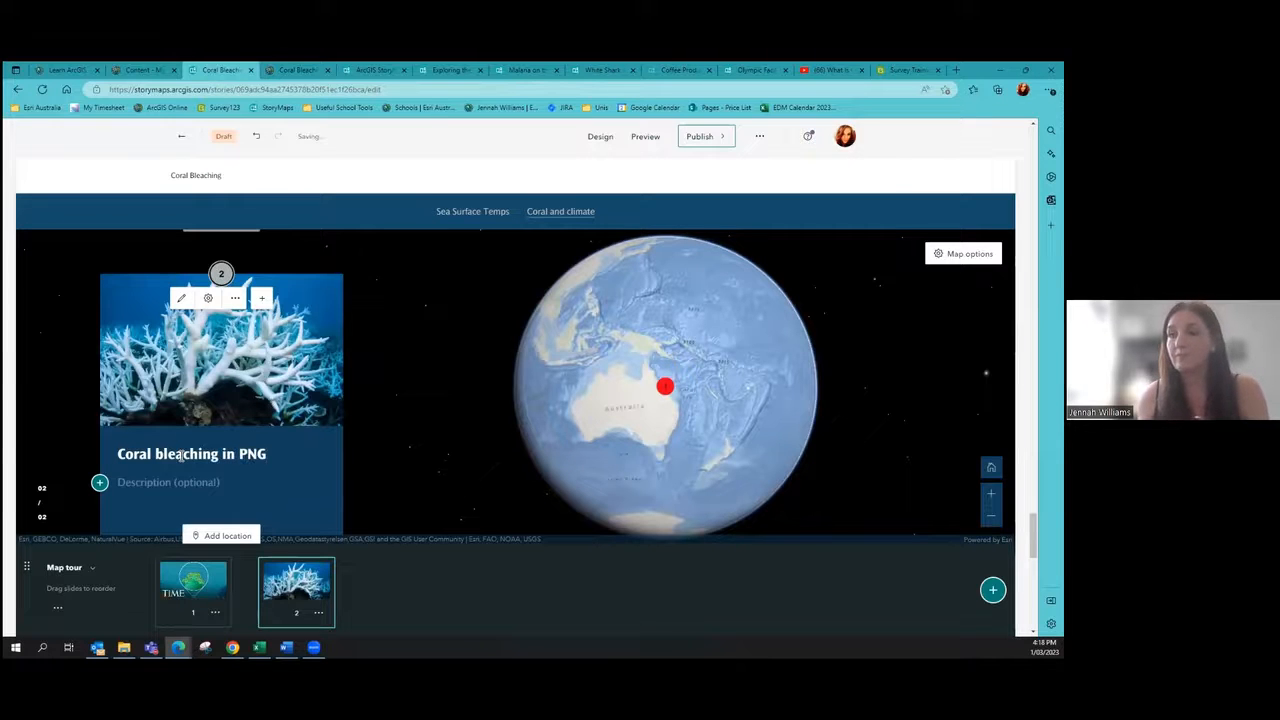
{"action": "type", "text": "blah blah"}
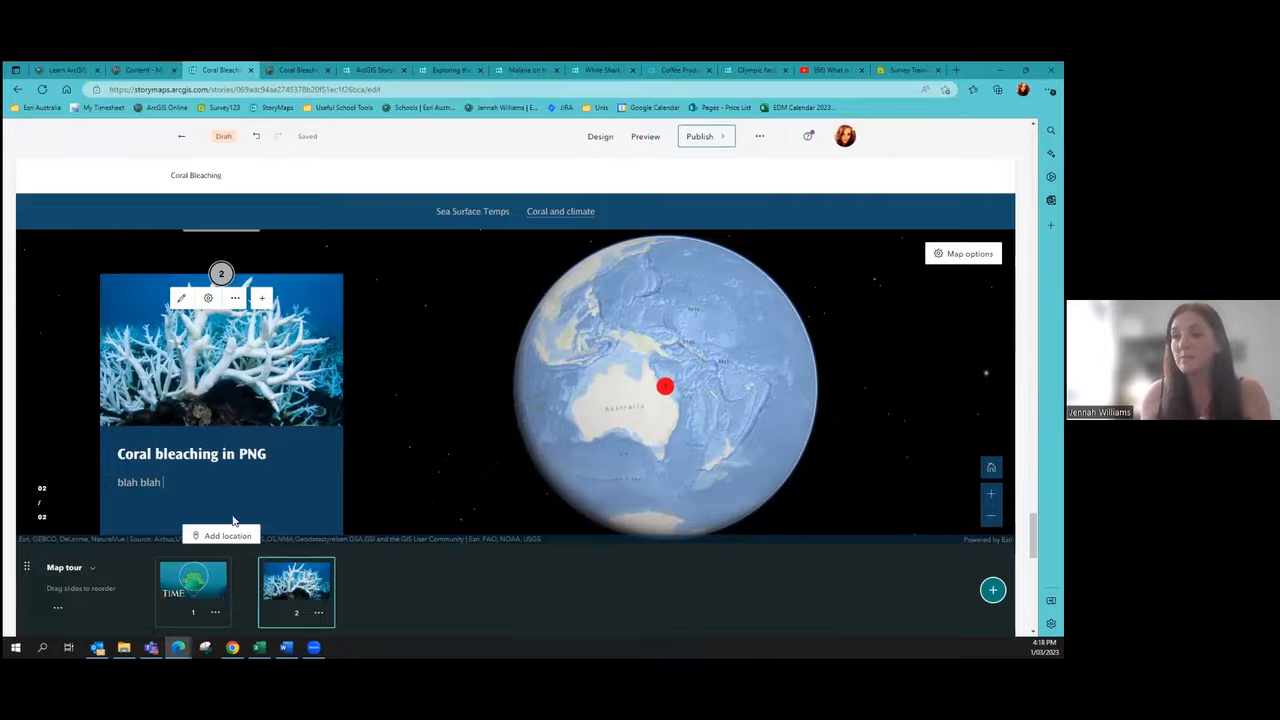
{"action": "left_click", "coordinate": [230, 536]}
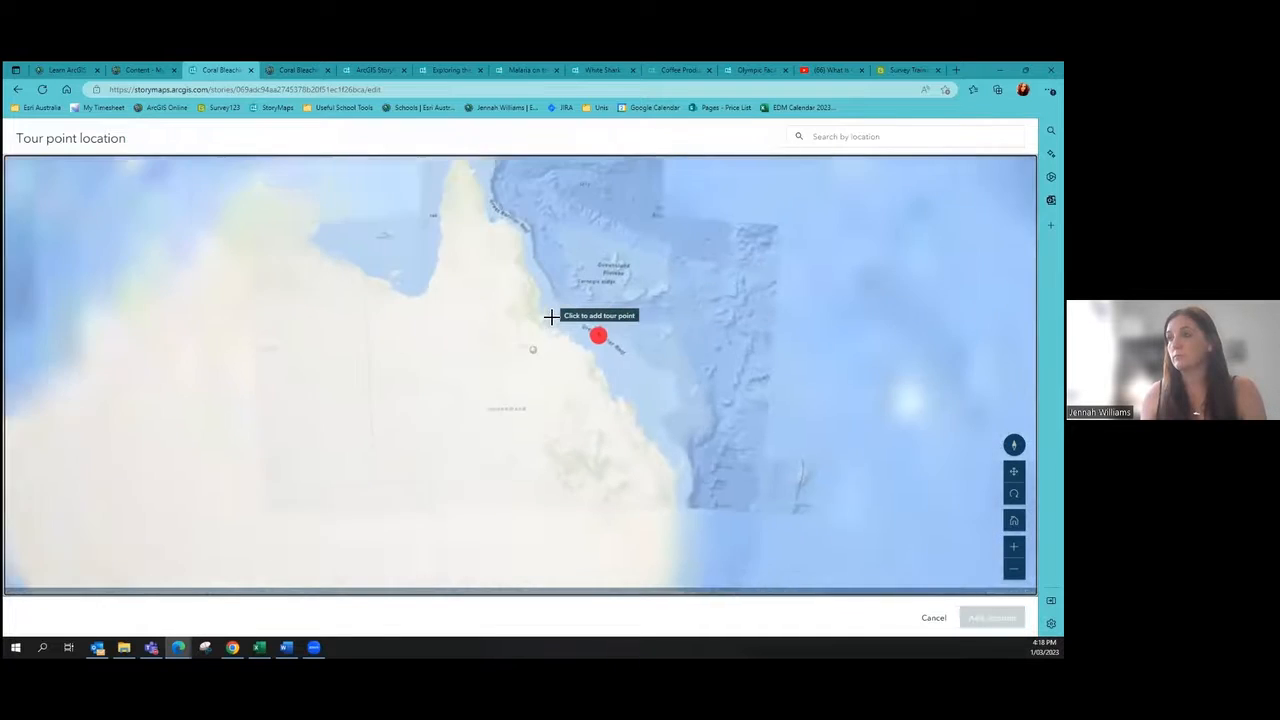
Step: Pin slide 2's tour point on Papua New Guinea's south coast, then preview the story
{"action": "scroll", "coordinate": [531, 306], "scroll_direction": "down", "scroll_amount": 4}
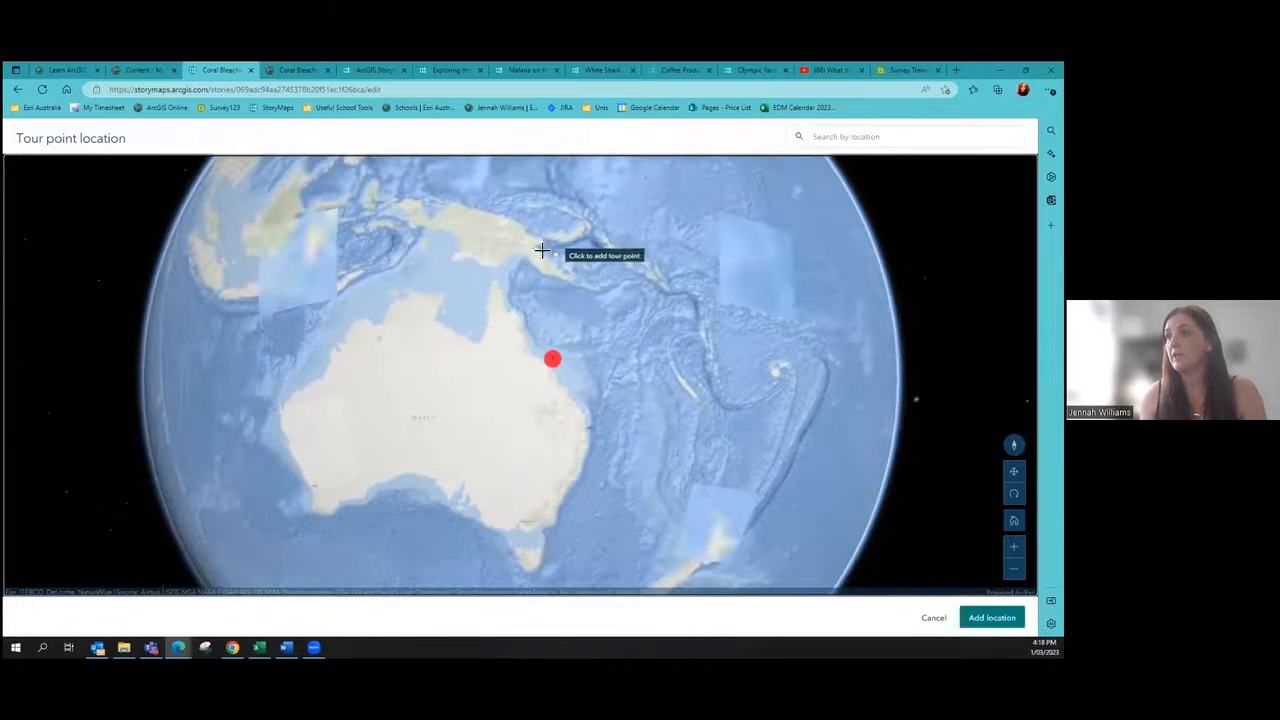
{"action": "scroll", "coordinate": [550, 250], "scroll_direction": "up", "scroll_amount": 5}
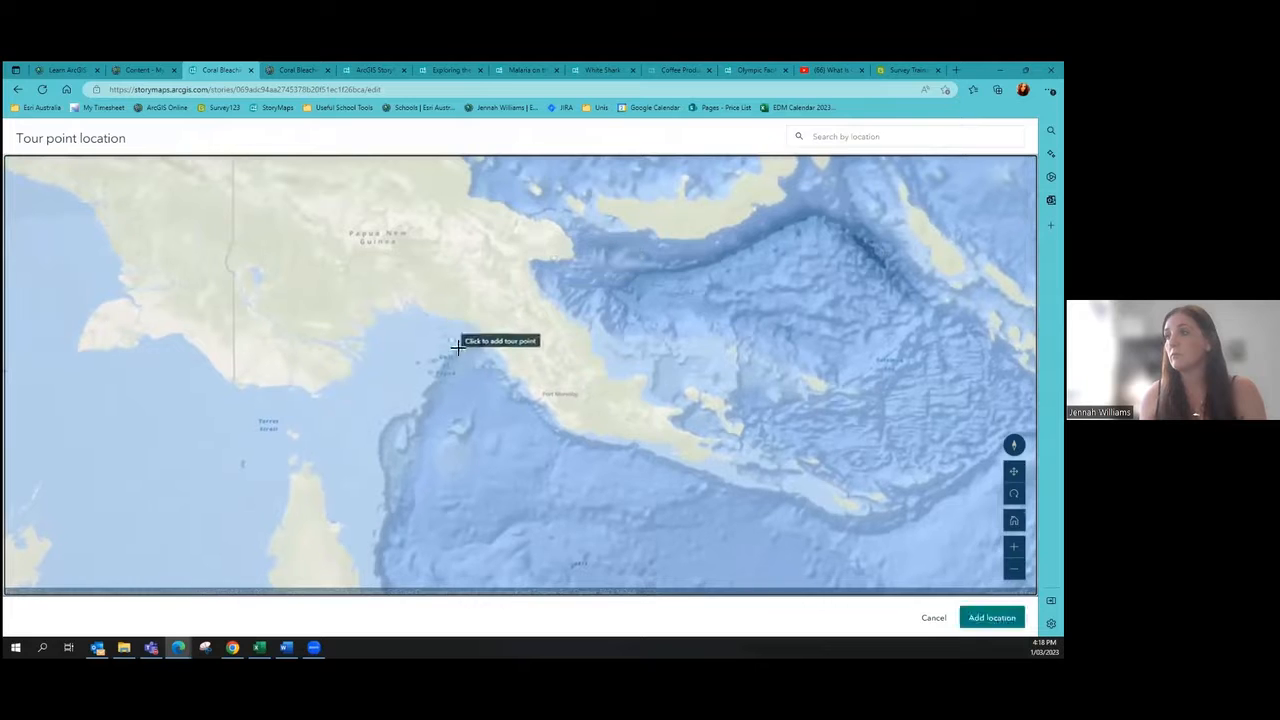
{"action": "left_click", "coordinate": [444, 355]}
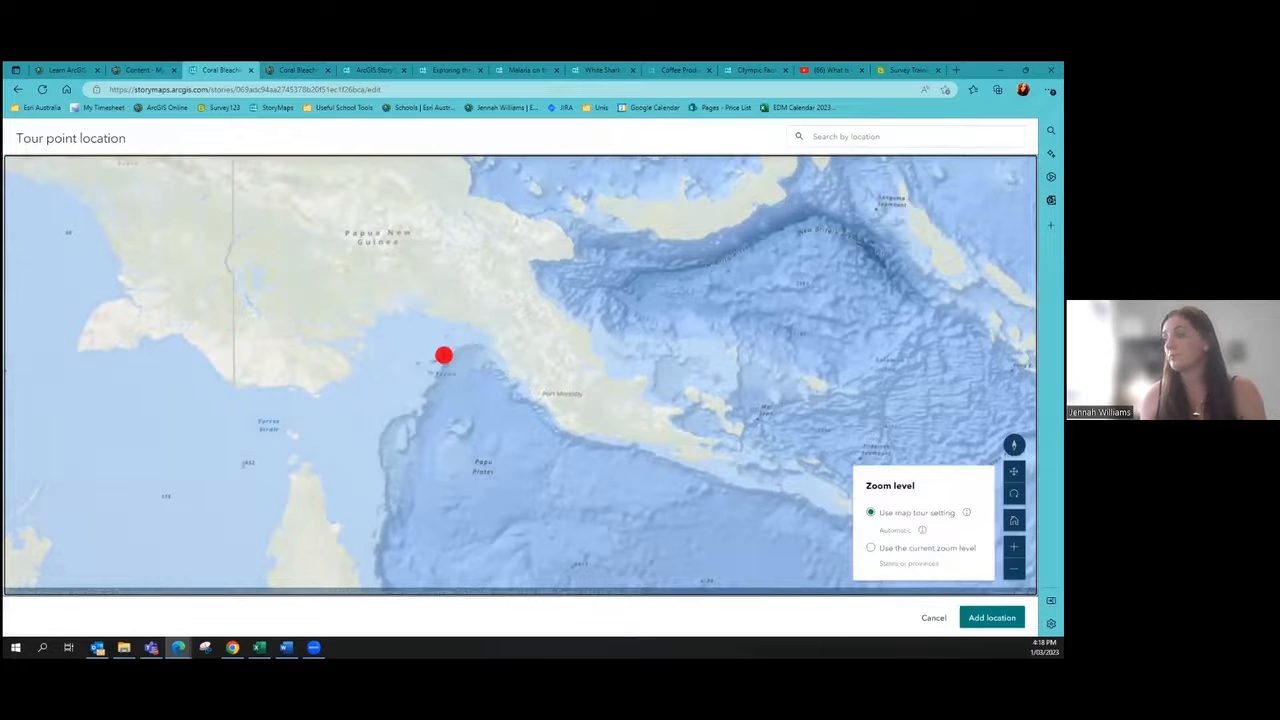
{"action": "left_click", "coordinate": [992, 617]}
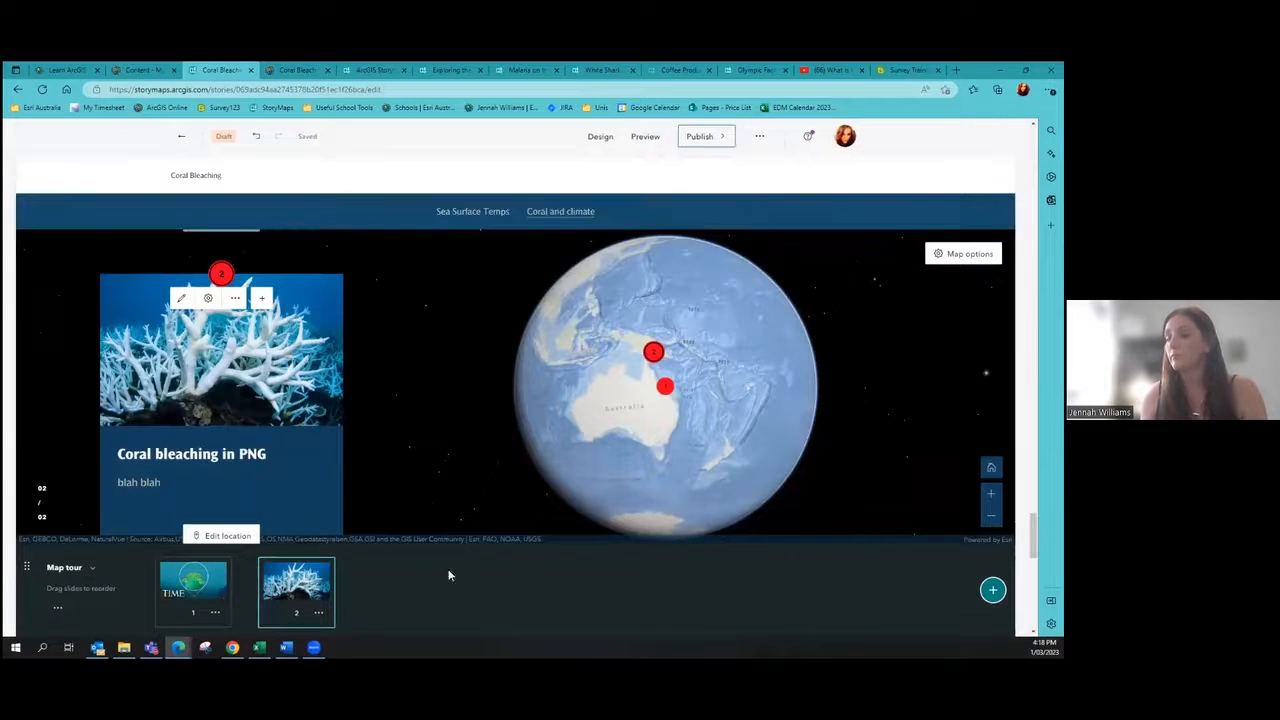
{"action": "scroll", "coordinate": [257, 396], "scroll_direction": "up", "scroll_amount": 5}
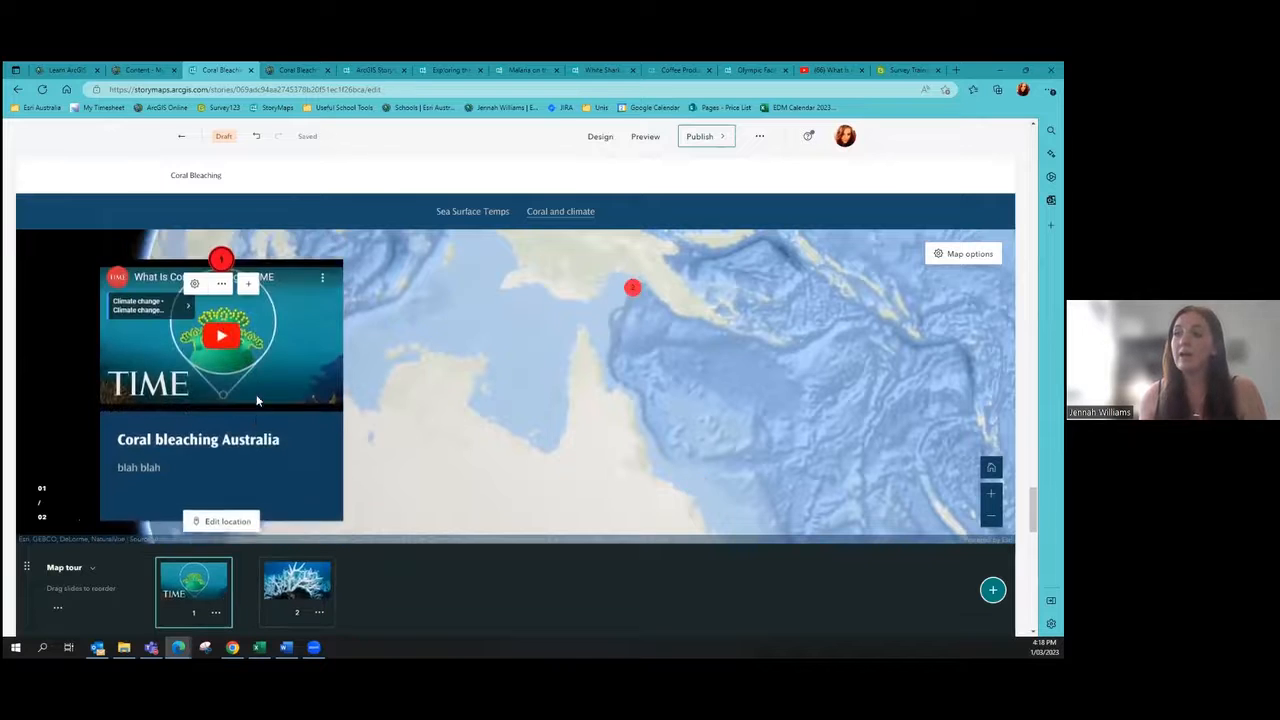
{"action": "scroll", "coordinate": [256, 400], "scroll_direction": "down", "scroll_amount": 5}
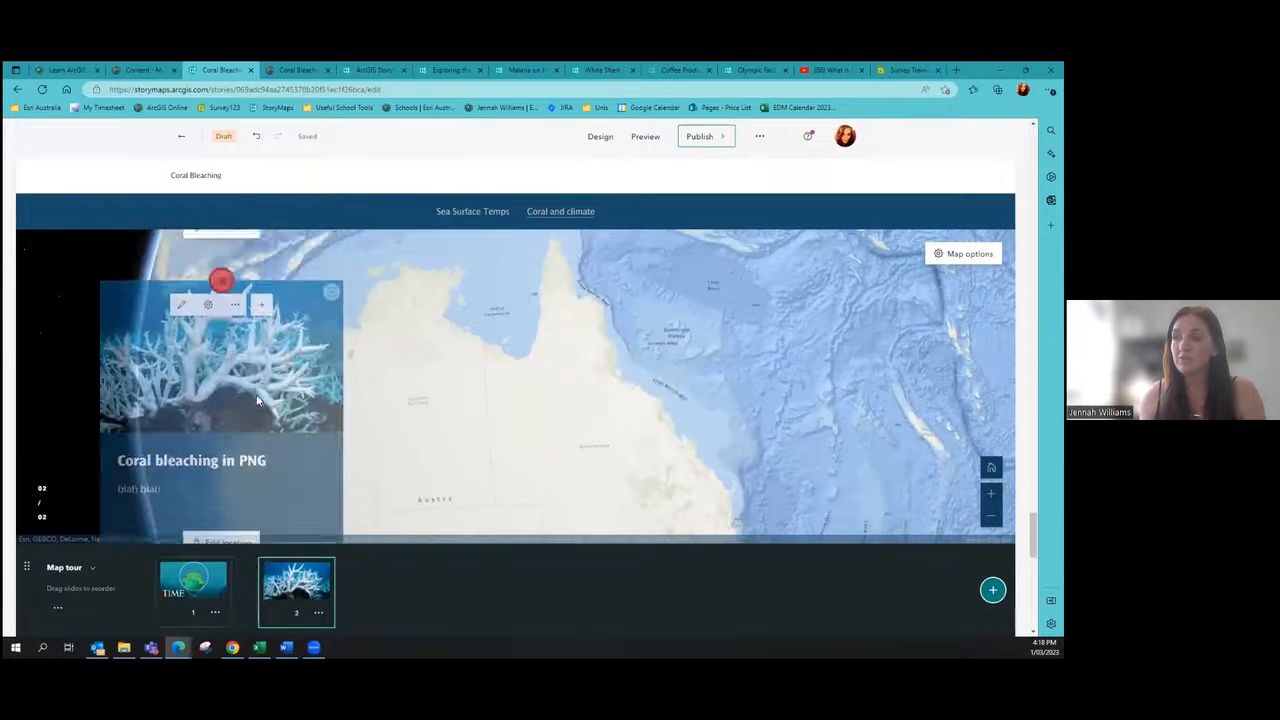
{"action": "left_click", "coordinate": [645, 138]}
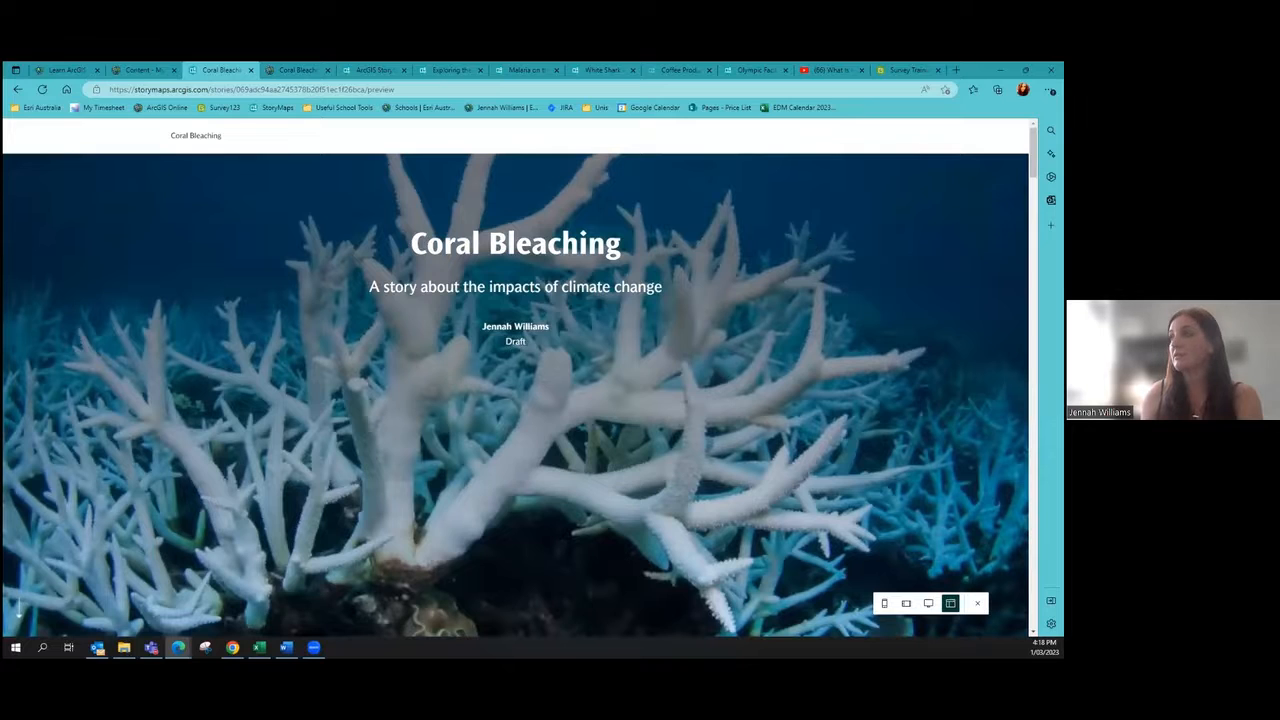
{"action": "scroll", "coordinate": [686, 277], "scroll_direction": "down", "scroll_amount": 15}
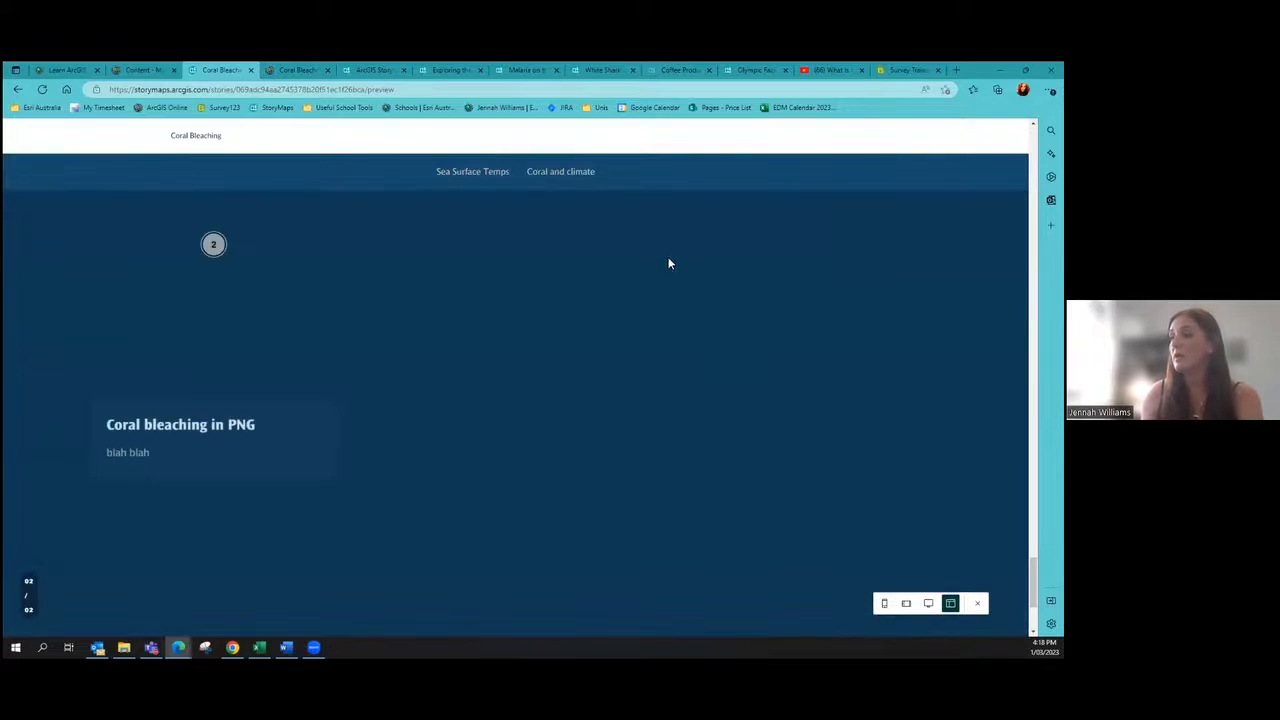
{"action": "scroll", "coordinate": [699, 342], "scroll_direction": "up", "scroll_amount": 5}
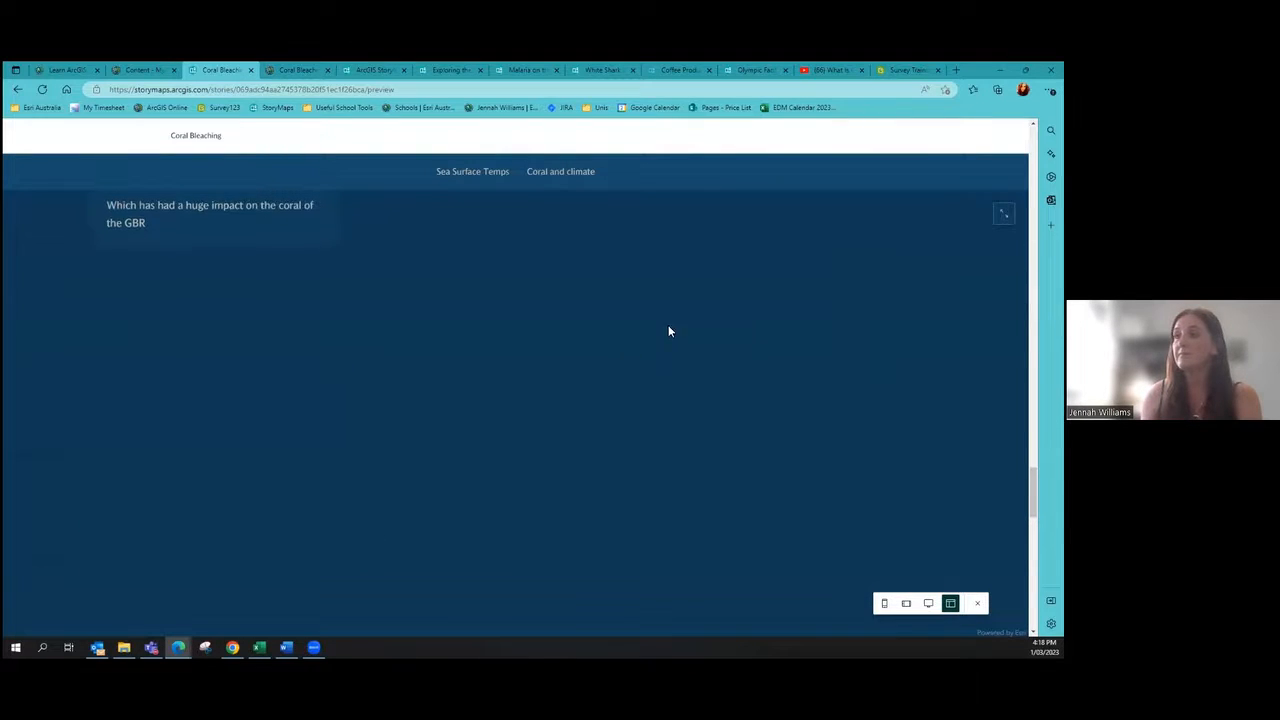
{"action": "scroll", "coordinate": [566, 382], "scroll_direction": "down", "scroll_amount": 3}
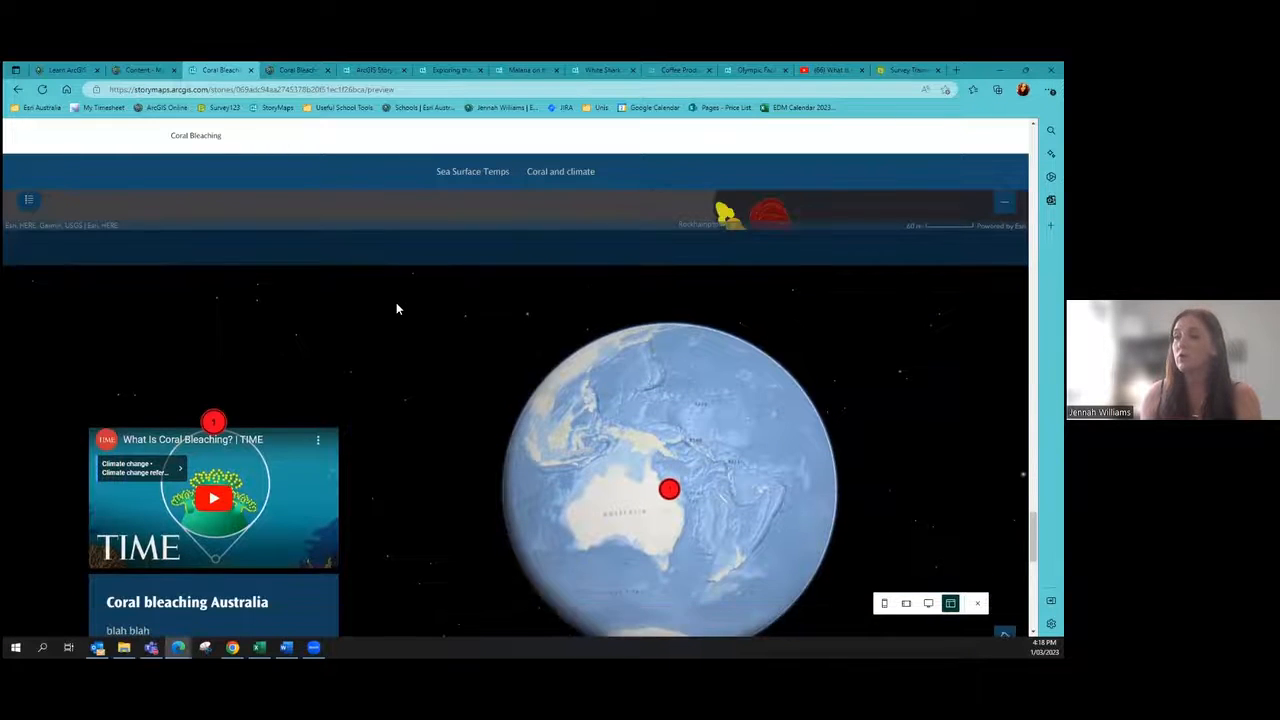
{"action": "scroll", "coordinate": [396, 305], "scroll_direction": "down", "scroll_amount": 2}
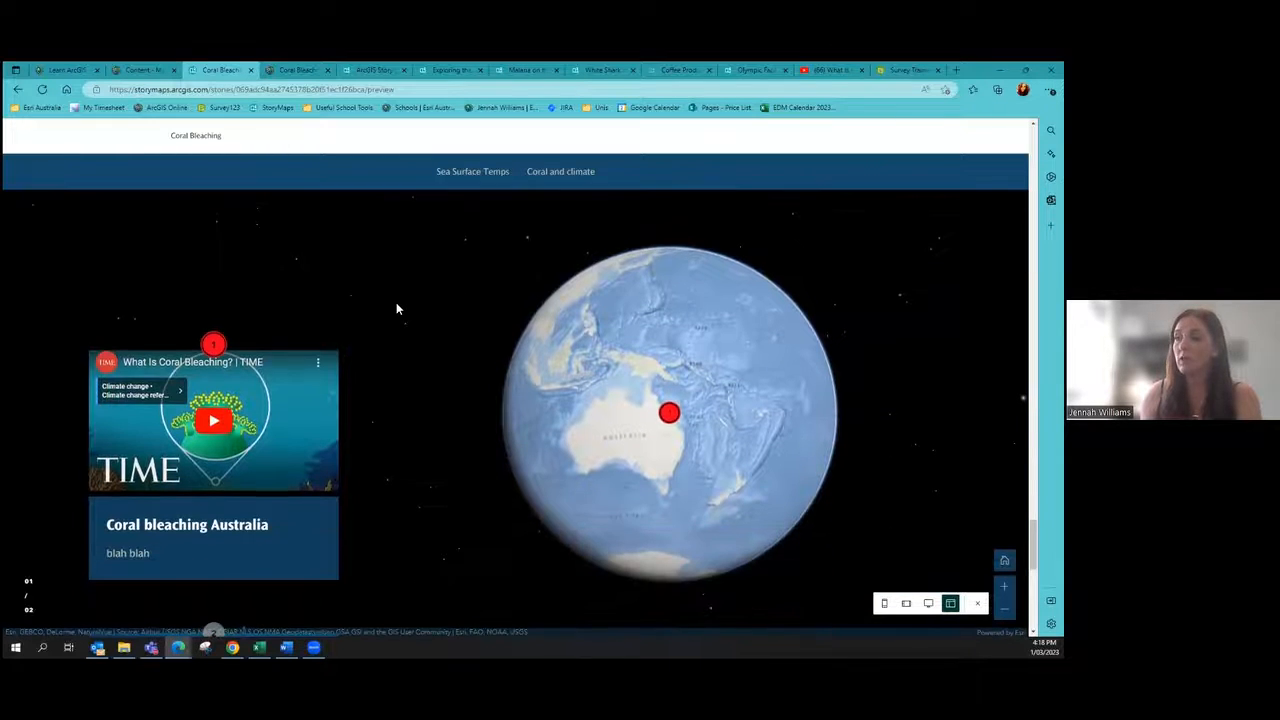
{"action": "left_click", "coordinate": [214, 421]}
{"action": "left_click", "coordinate": [108, 487]}
{"action": "scroll", "coordinate": [463, 338], "scroll_direction": "down", "scroll_amount": 5}
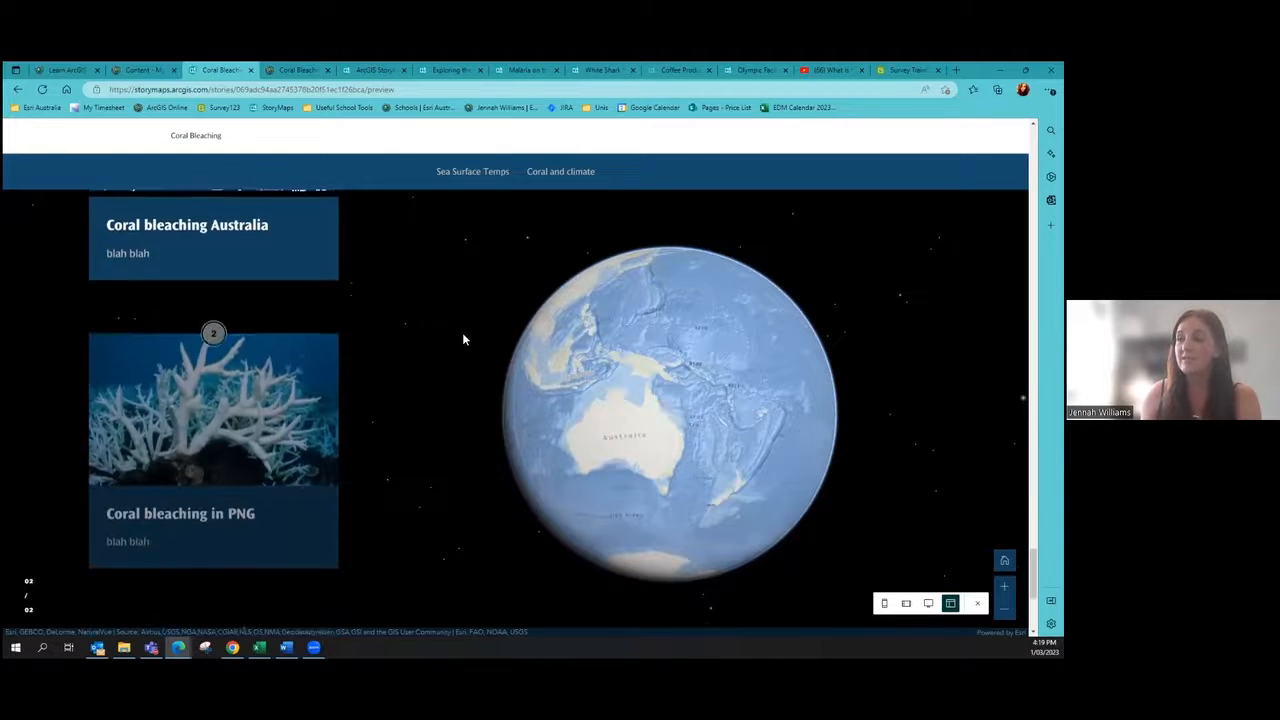
{"action": "scroll", "coordinate": [451, 405], "scroll_direction": "up", "scroll_amount": 3}
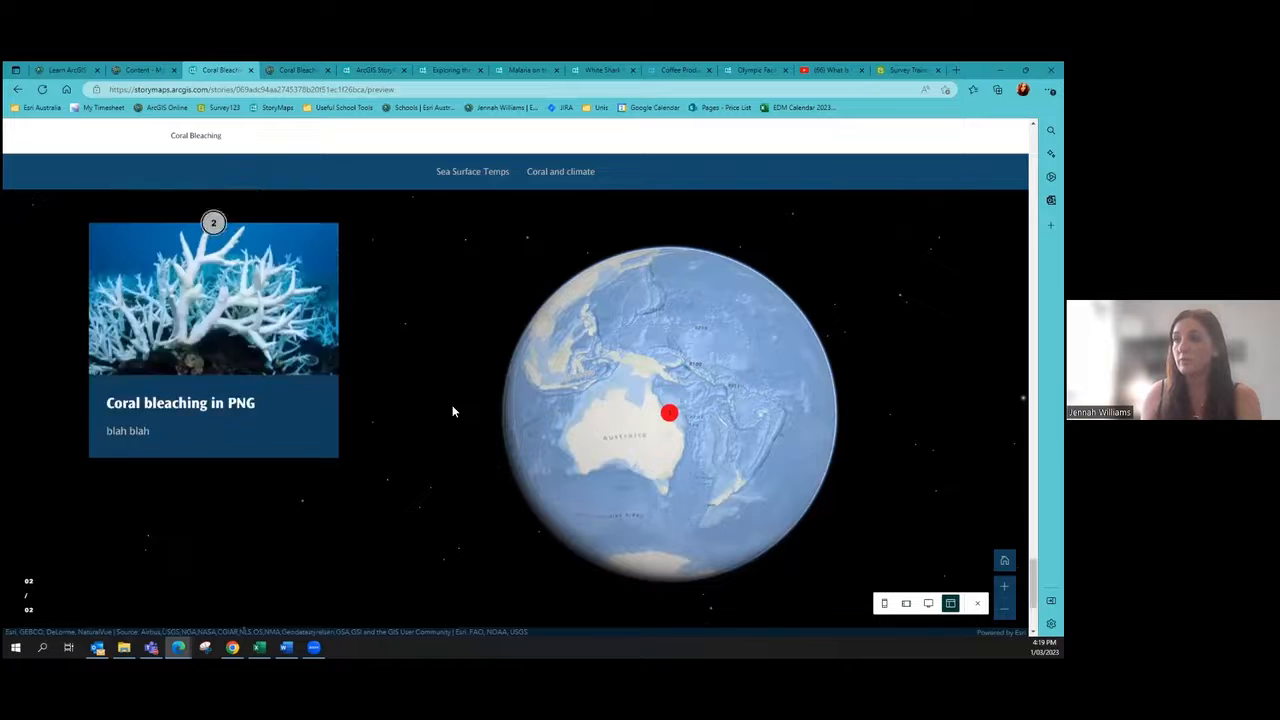
{"action": "scroll", "coordinate": [236, 446], "scroll_direction": "down", "scroll_amount": 1}
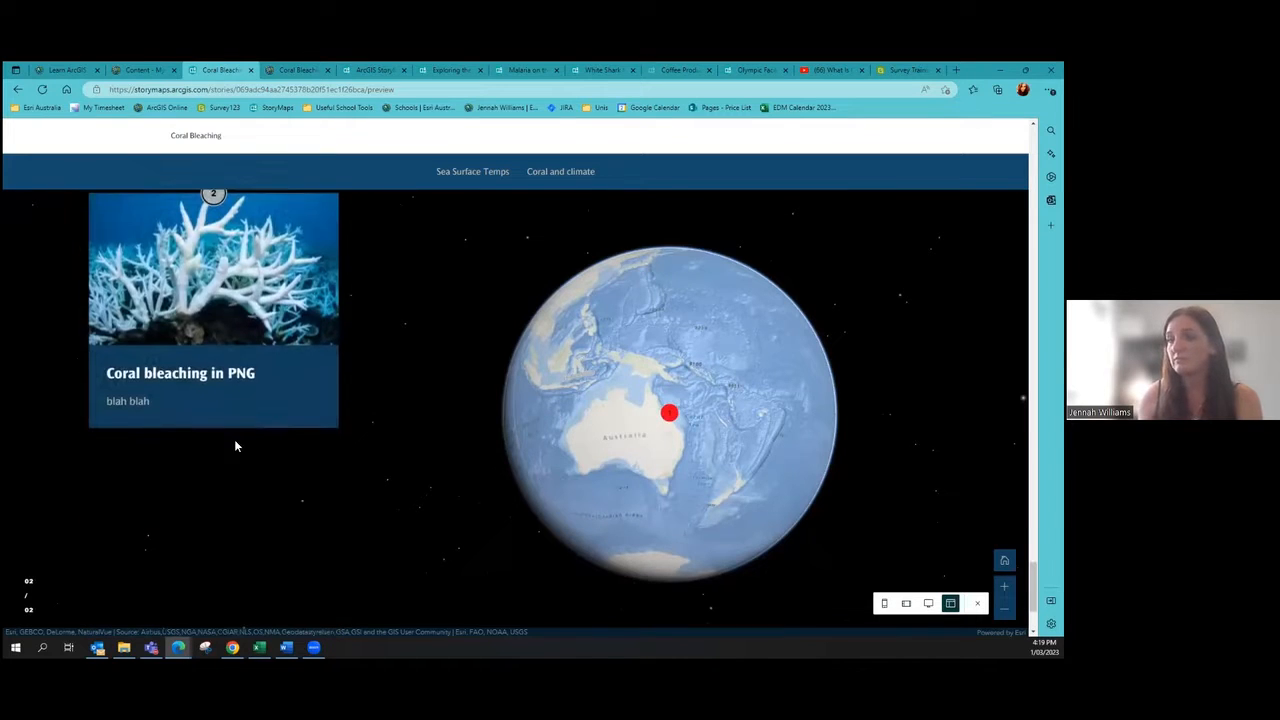
{"action": "scroll", "coordinate": [237, 446], "scroll_direction": "up", "scroll_amount": 2}
{"action": "left_click_drag", "start_coordinate": [600, 384], "coordinate": [639, 441]}
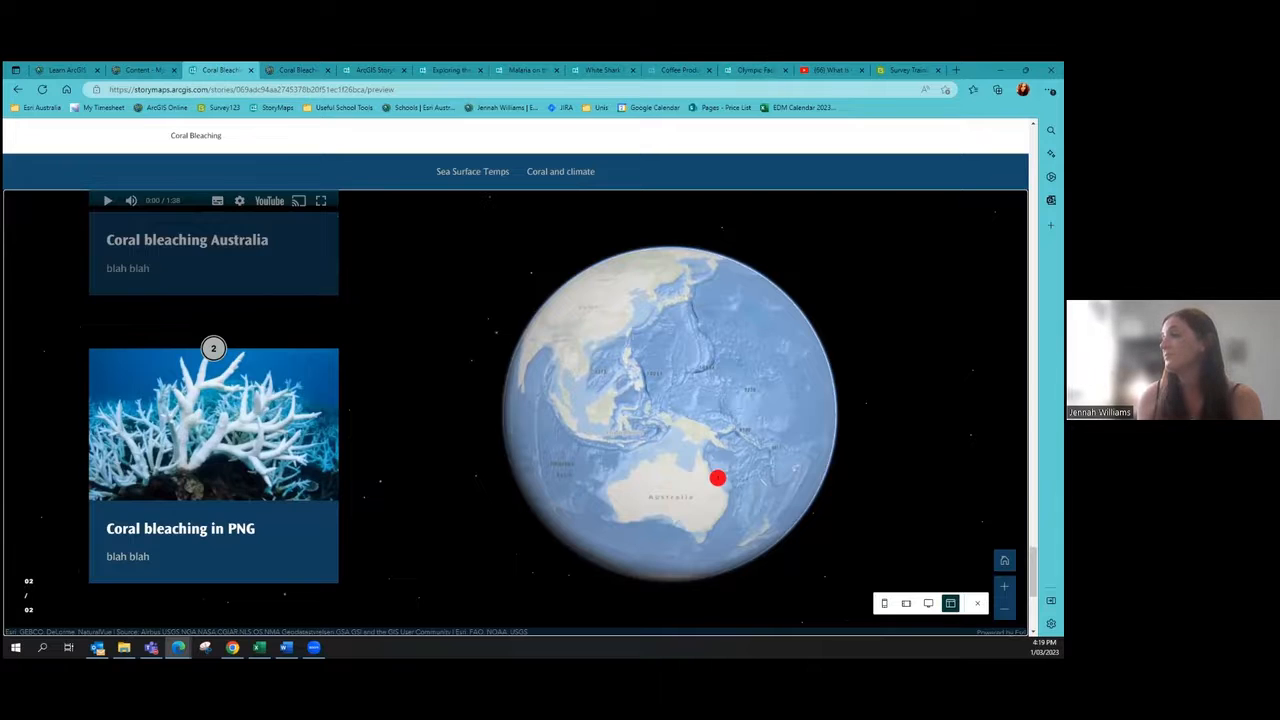
{"action": "left_click", "coordinate": [977, 603]}
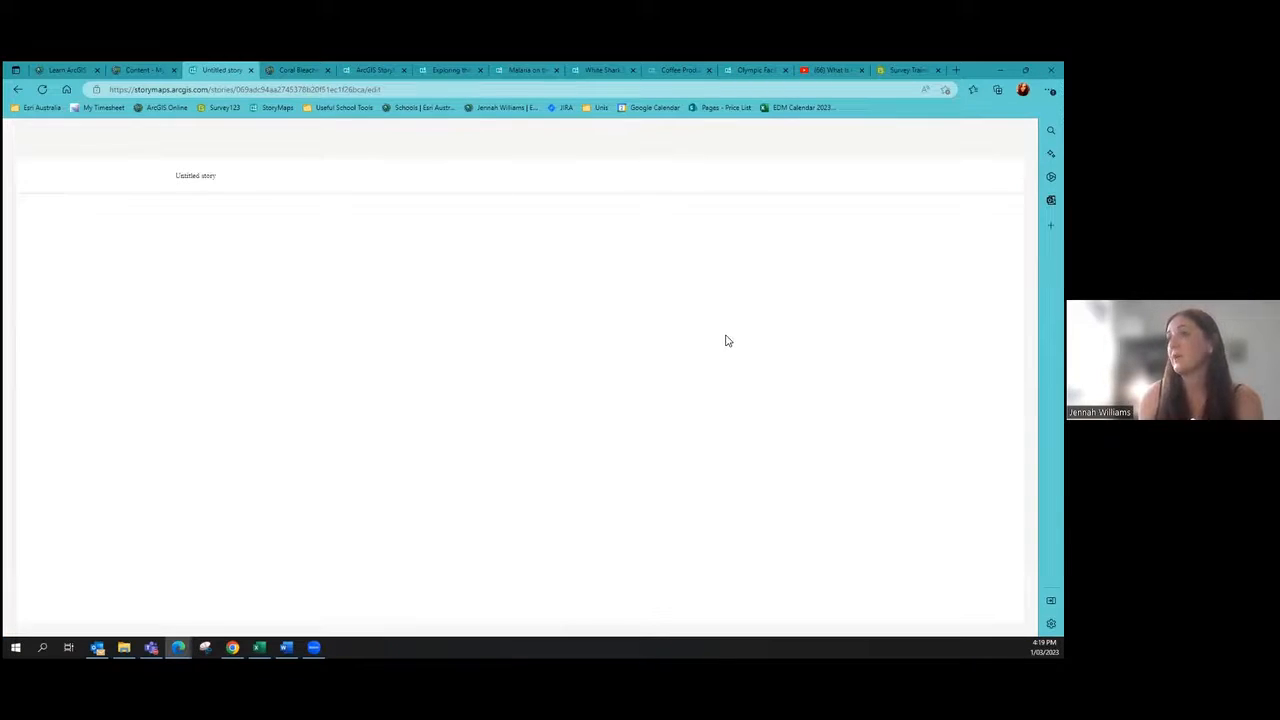
{"action": "scroll", "coordinate": [644, 381], "scroll_direction": "down", "scroll_amount": 8}
{"action": "scroll", "coordinate": [809, 486], "scroll_direction": "down", "scroll_amount": 10}
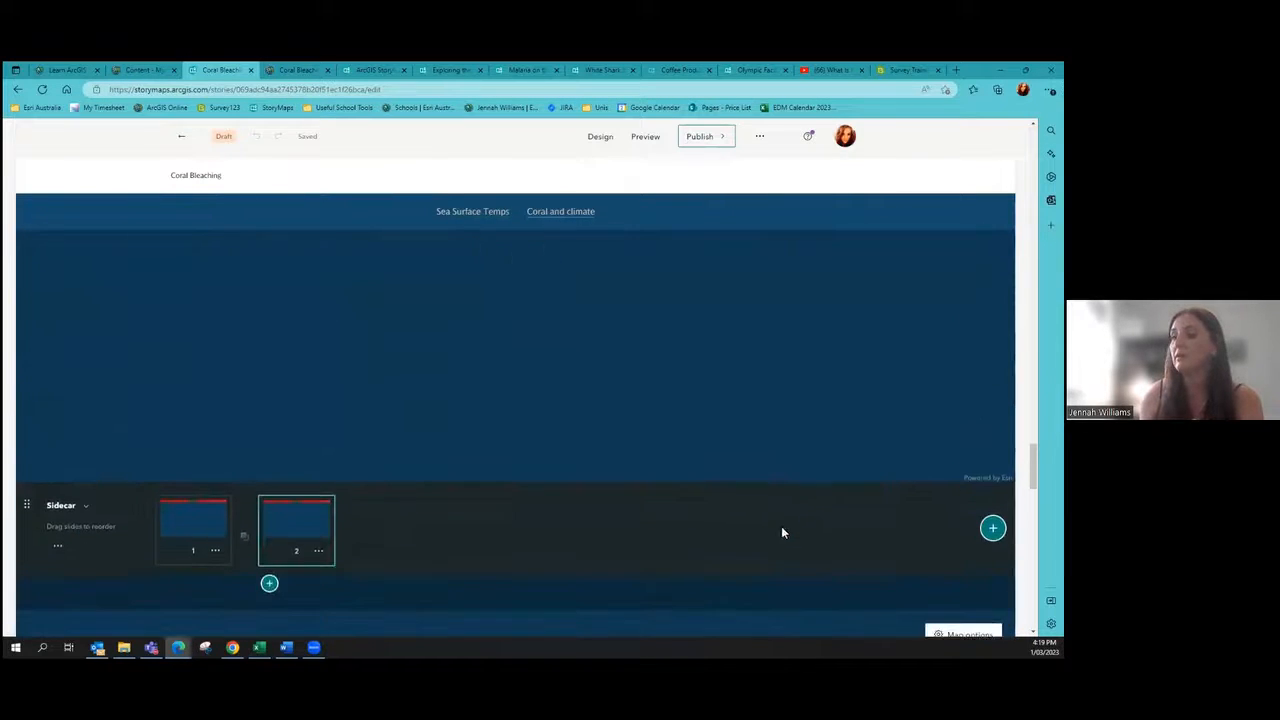
{"action": "scroll", "coordinate": [793, 529], "scroll_direction": "down", "scroll_amount": 4}
{"action": "scroll", "coordinate": [349, 330], "scroll_direction": "down", "scroll_amount": 8}
{"action": "scroll", "coordinate": [510, 420], "scroll_direction": "down", "scroll_amount": 10}
{"action": "scroll", "coordinate": [265, 406], "scroll_direction": "up", "scroll_amount": 3}
{"action": "scroll", "coordinate": [265, 406], "scroll_direction": "down", "scroll_amount": 3}
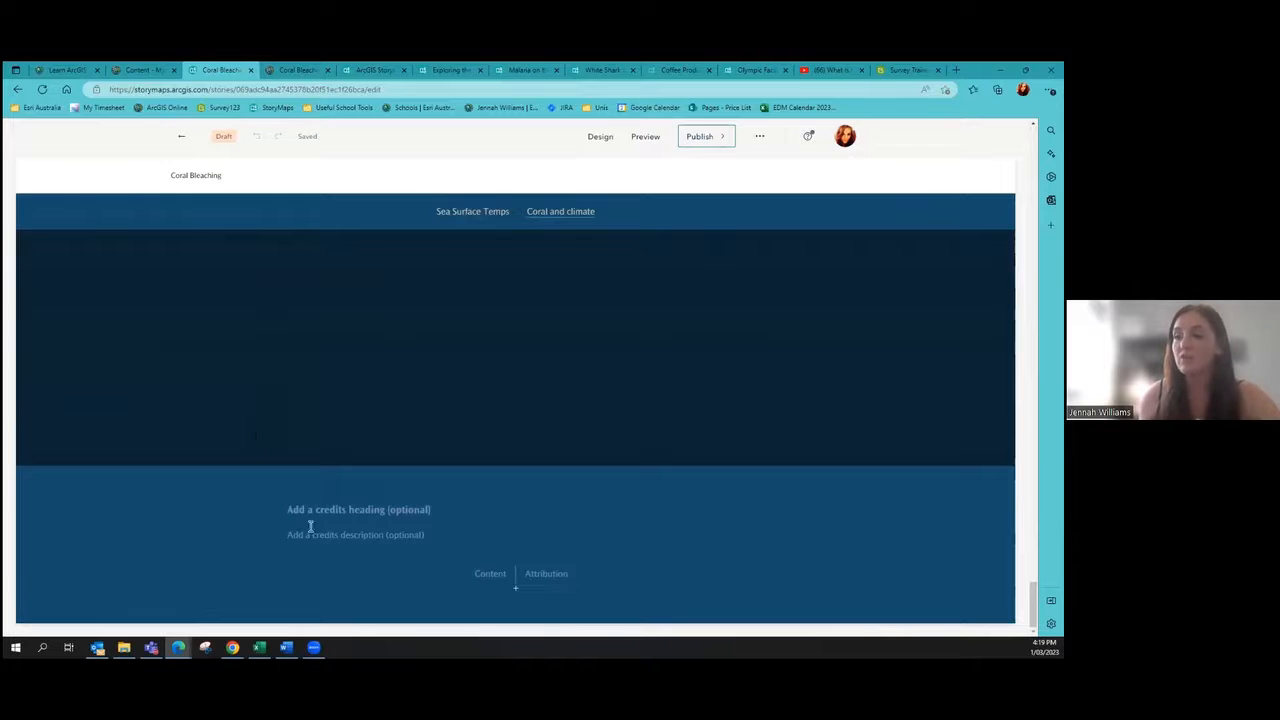
{"action": "left_click", "coordinate": [428, 512]}
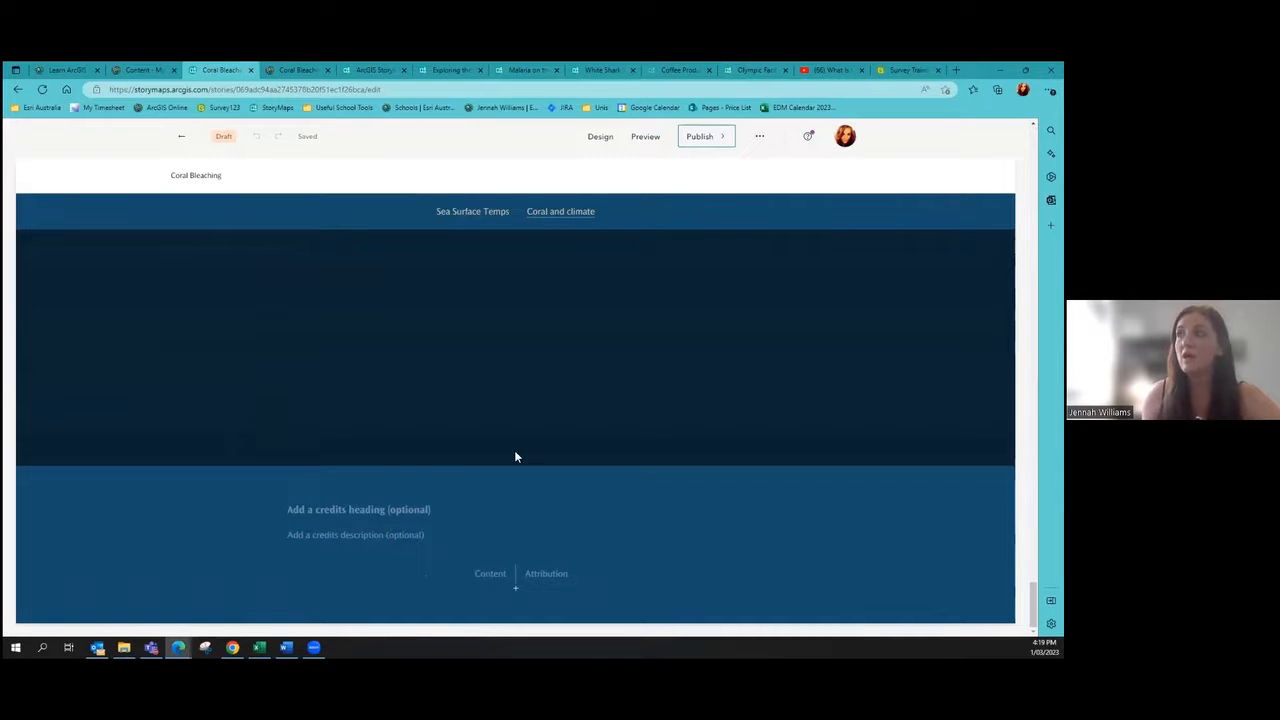
{"action": "scroll", "coordinate": [527, 508], "scroll_direction": "up", "scroll_amount": 15}
{"action": "scroll", "coordinate": [421, 391], "scroll_direction": "up", "scroll_amount": 15}
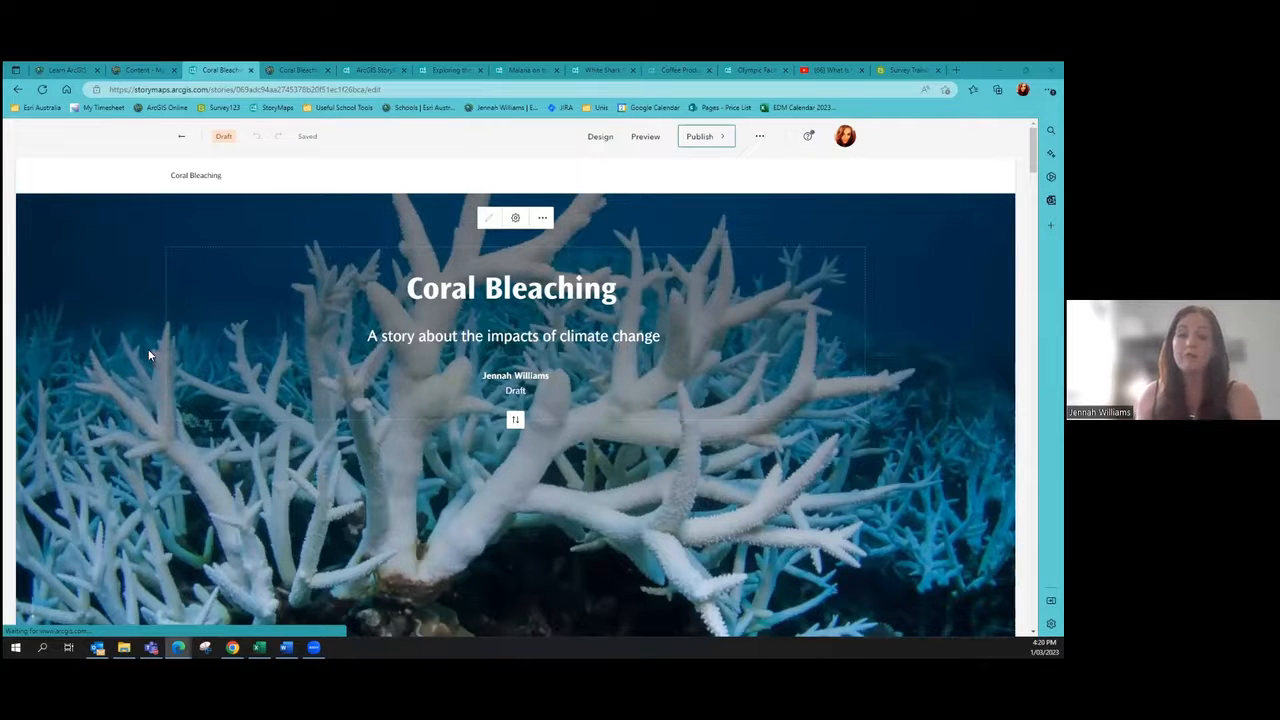
{"action": "triple_click", "coordinate": [430, 289]}
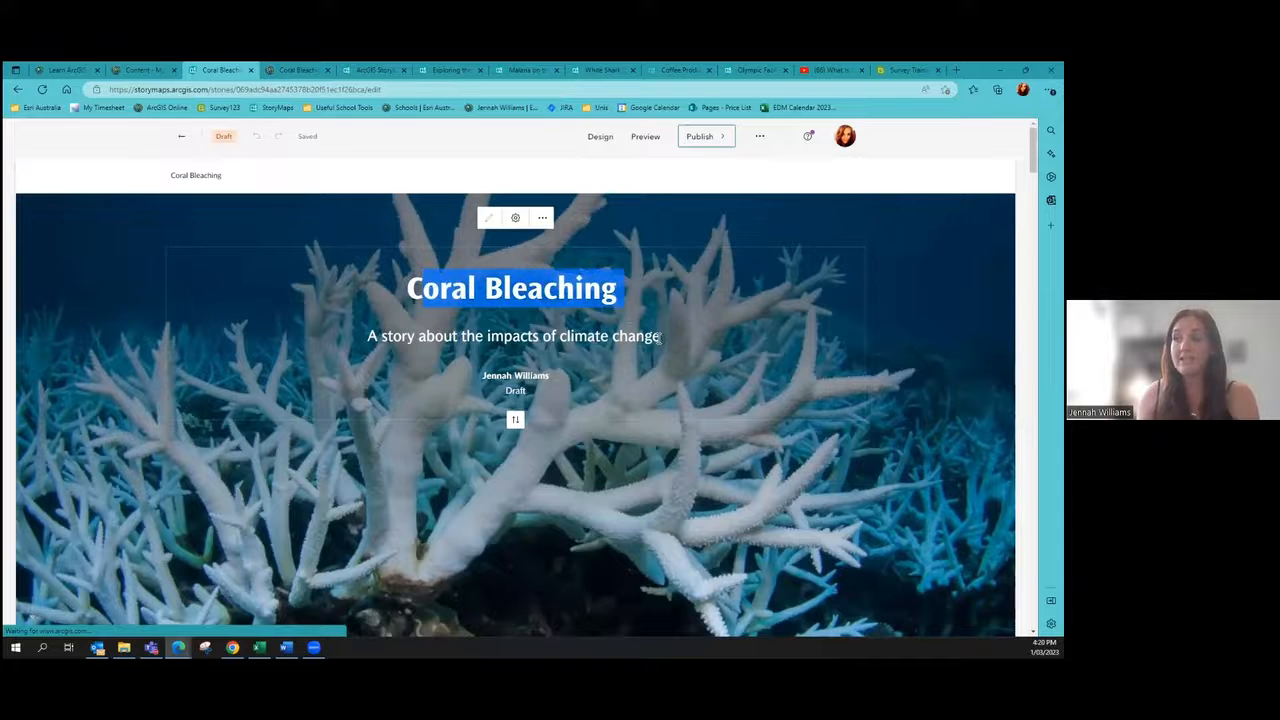
{"action": "scroll", "coordinate": [548, 349], "scroll_direction": "down", "scroll_amount": 5}
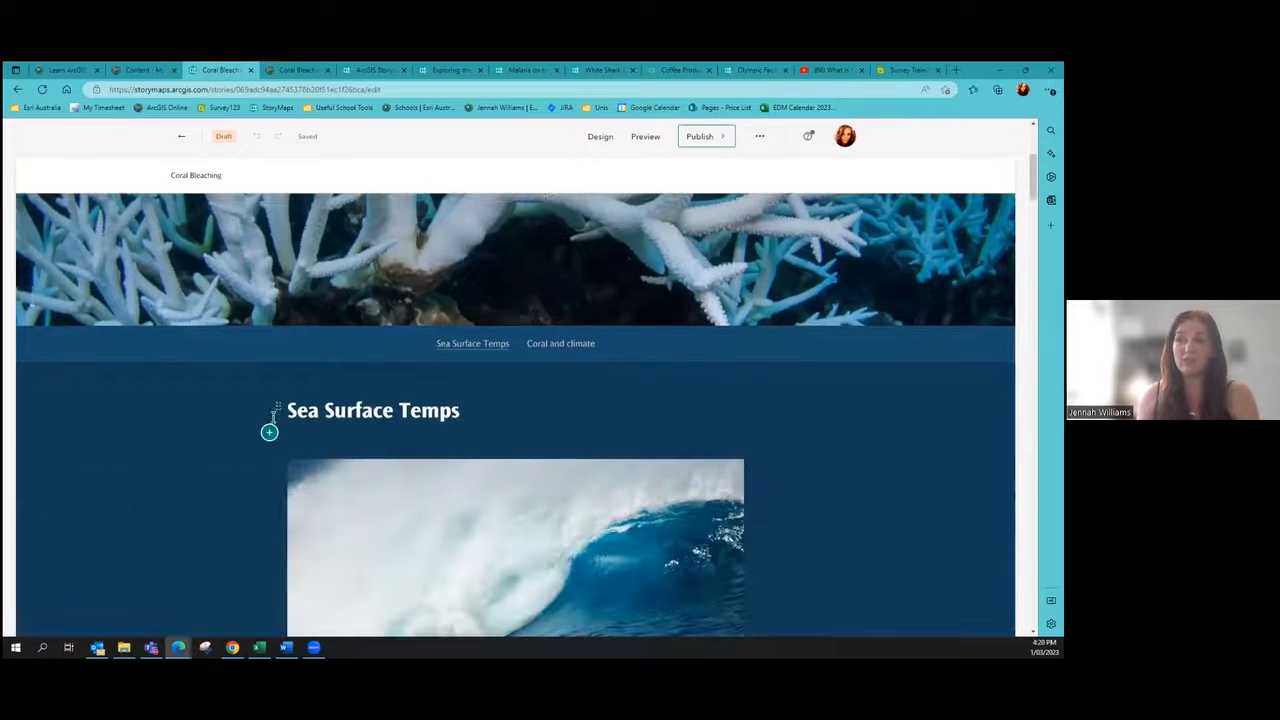
{"action": "scroll", "coordinate": [270, 410], "scroll_direction": "down", "scroll_amount": 5}
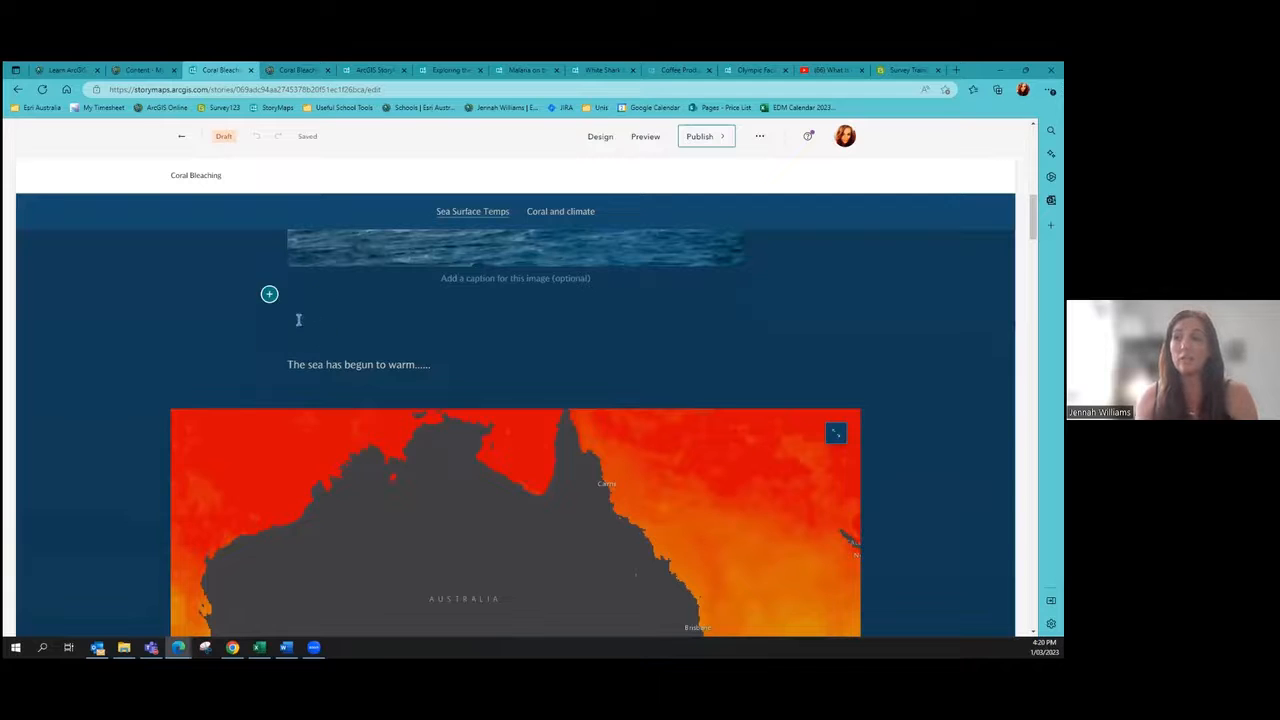
Step: Insert a 'Follow the link' text line and select the word 'link' for hyperlinking
{"action": "left_click", "coordinate": [269, 293]}
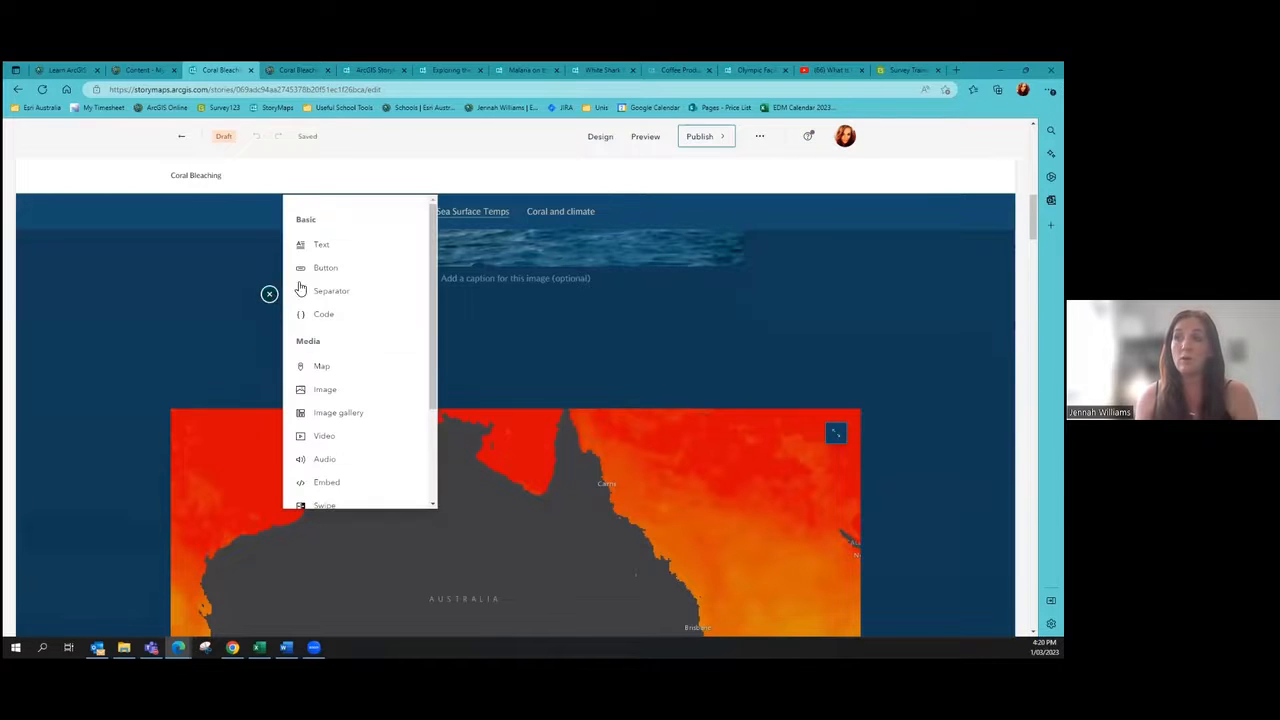
{"action": "left_click", "coordinate": [336, 246]}
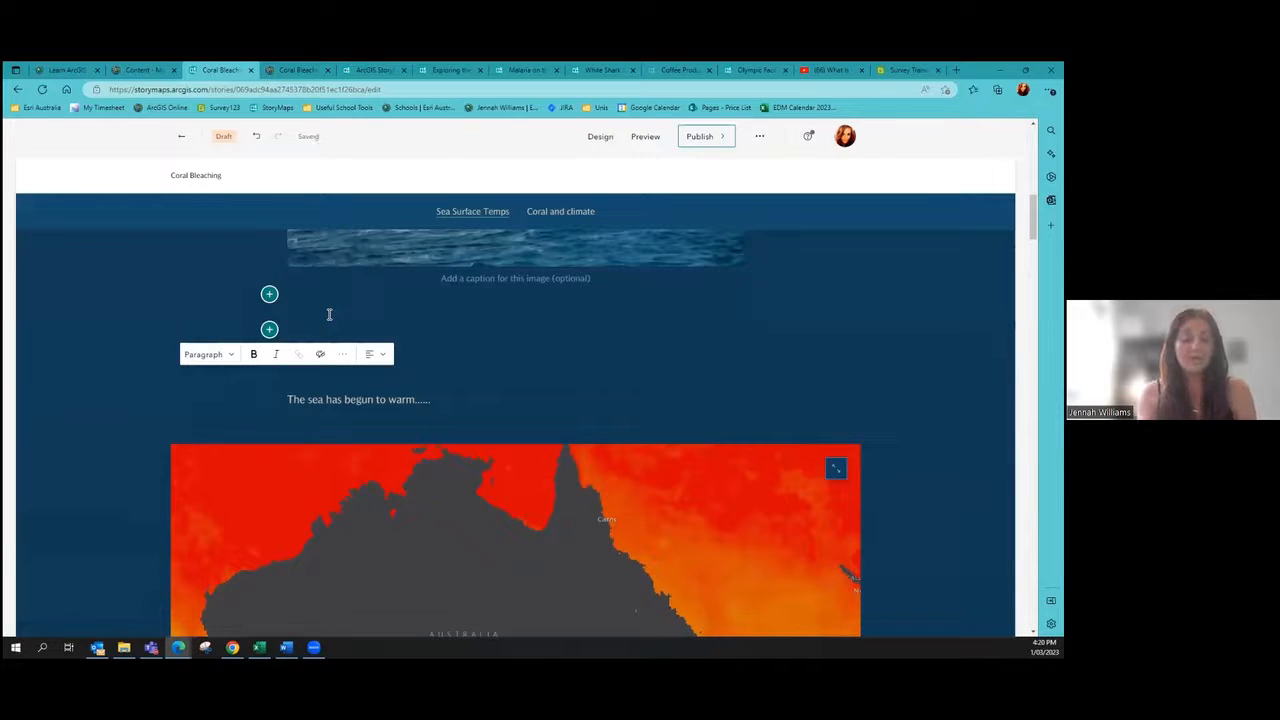
{"action": "type", "text": "Follow the "}
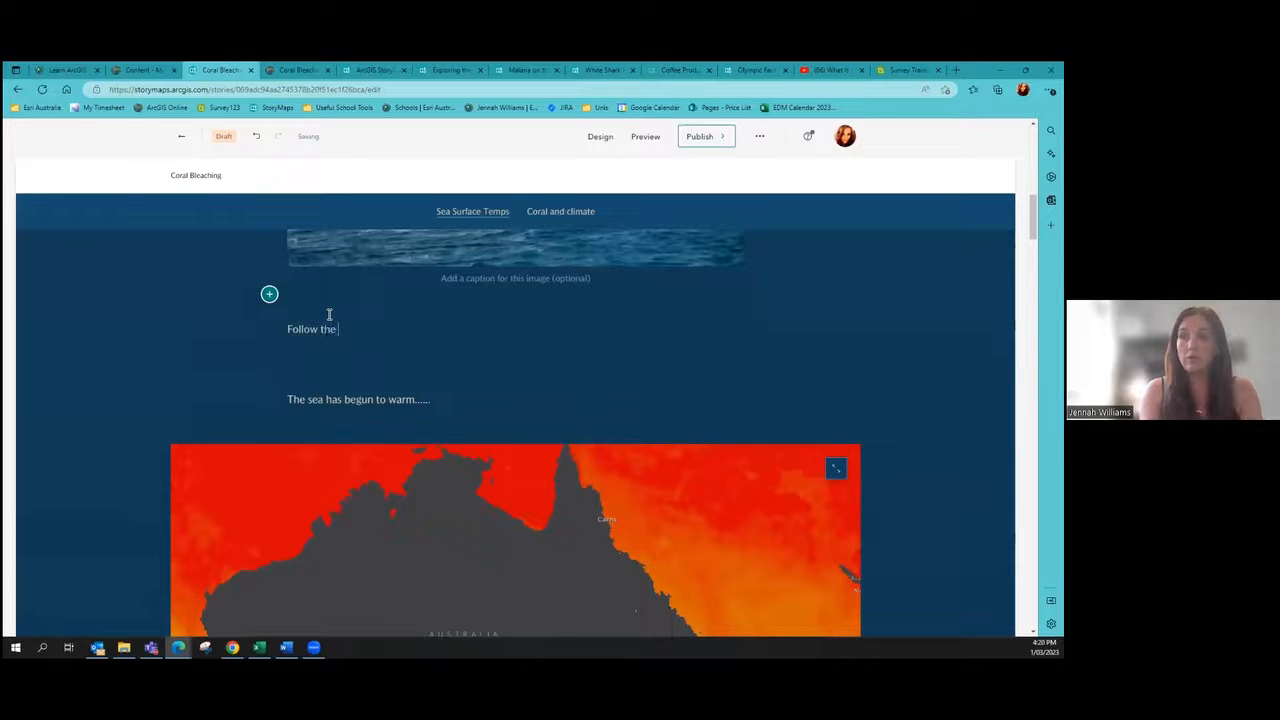
{"action": "type", "text": "link"}
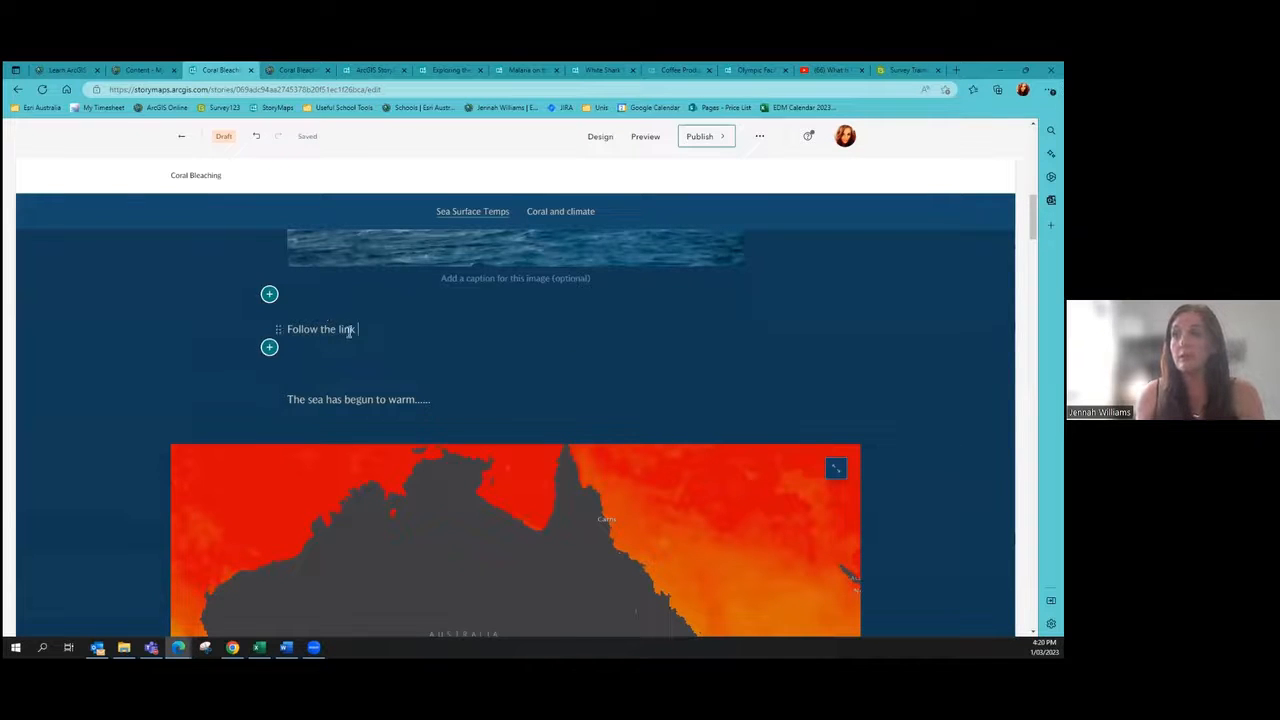
{"action": "left_click_drag", "start_coordinate": [356, 329], "coordinate": [339, 330]}
{"action": "left_click", "coordinate": [358, 351]}
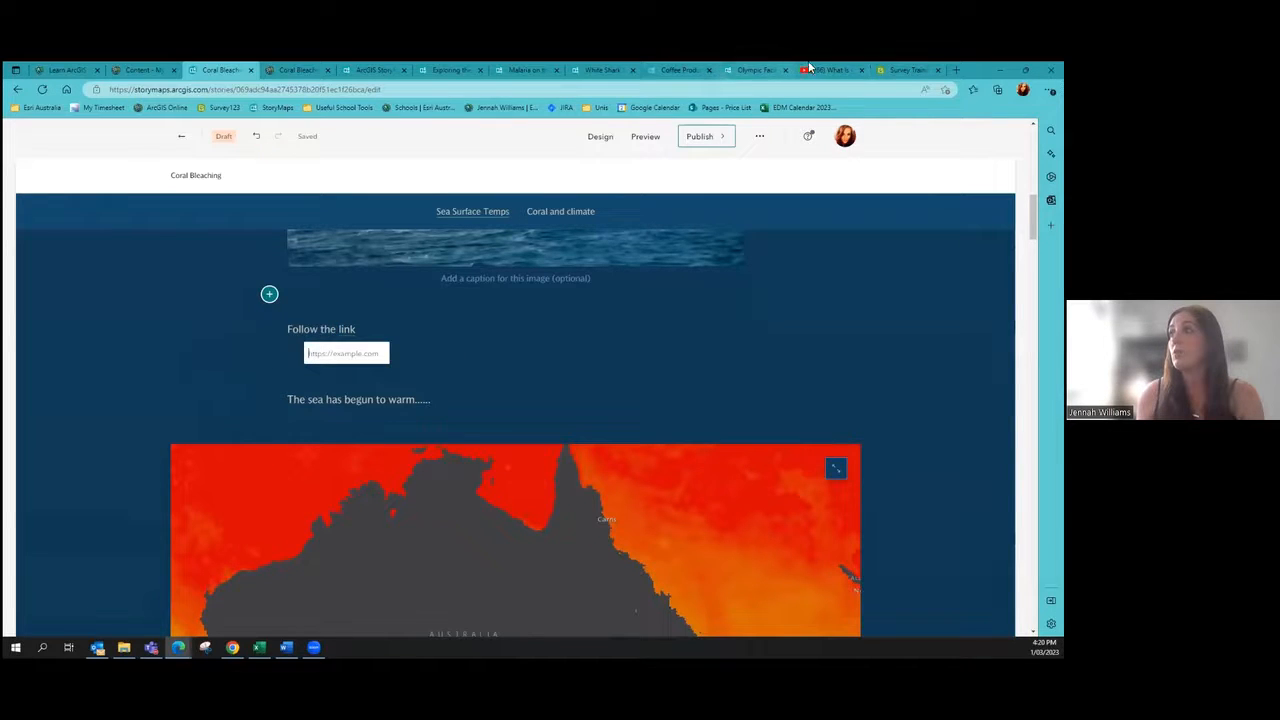
{"action": "left_click_drag", "start_coordinate": [302, 90], "coordinate": [240, 90]}
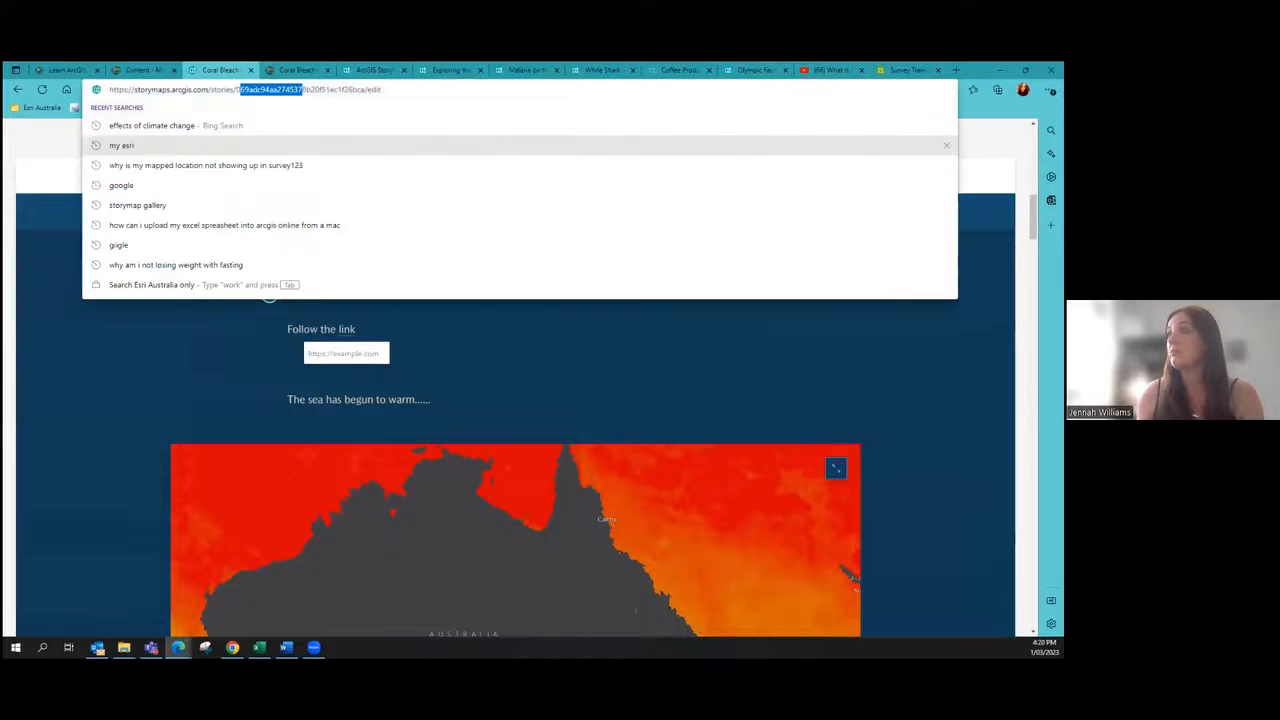
Step: Search 'google maps' in a new tab and paste the results page address into the link box
{"action": "left_click", "coordinate": [956, 70]}
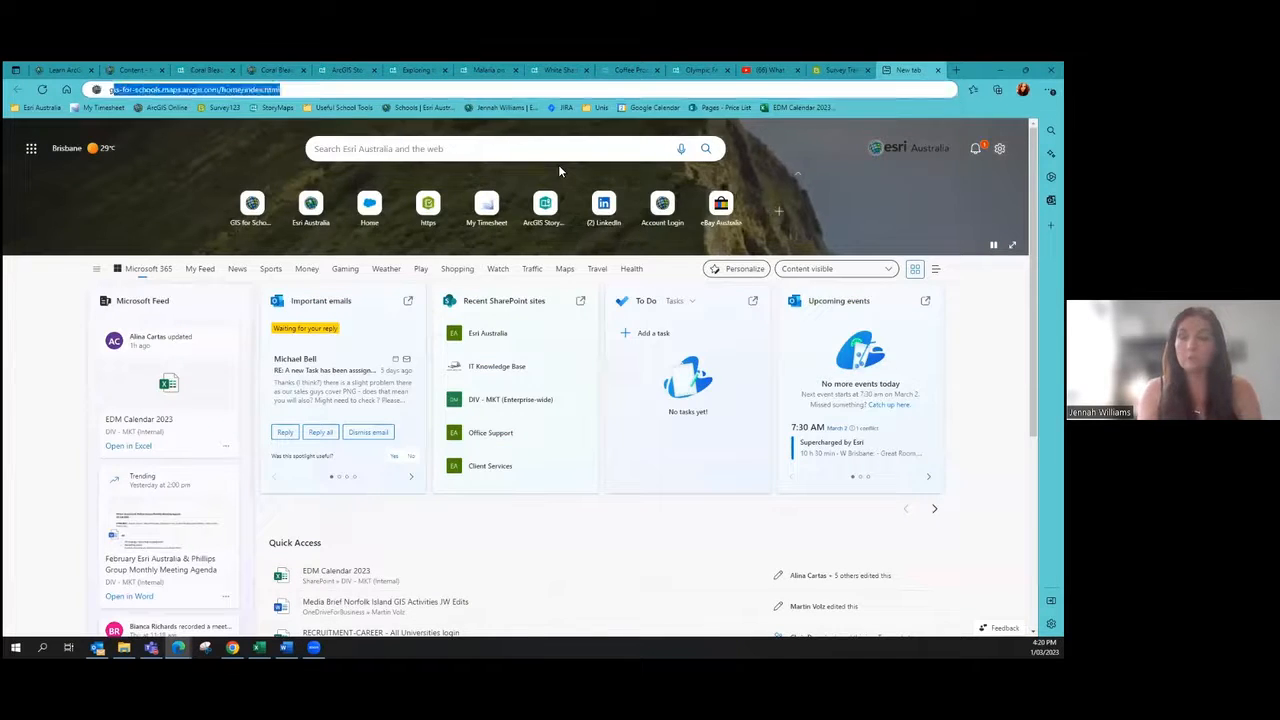
{"action": "type", "text": "google maps"}
{"action": "key", "text": "Return"}
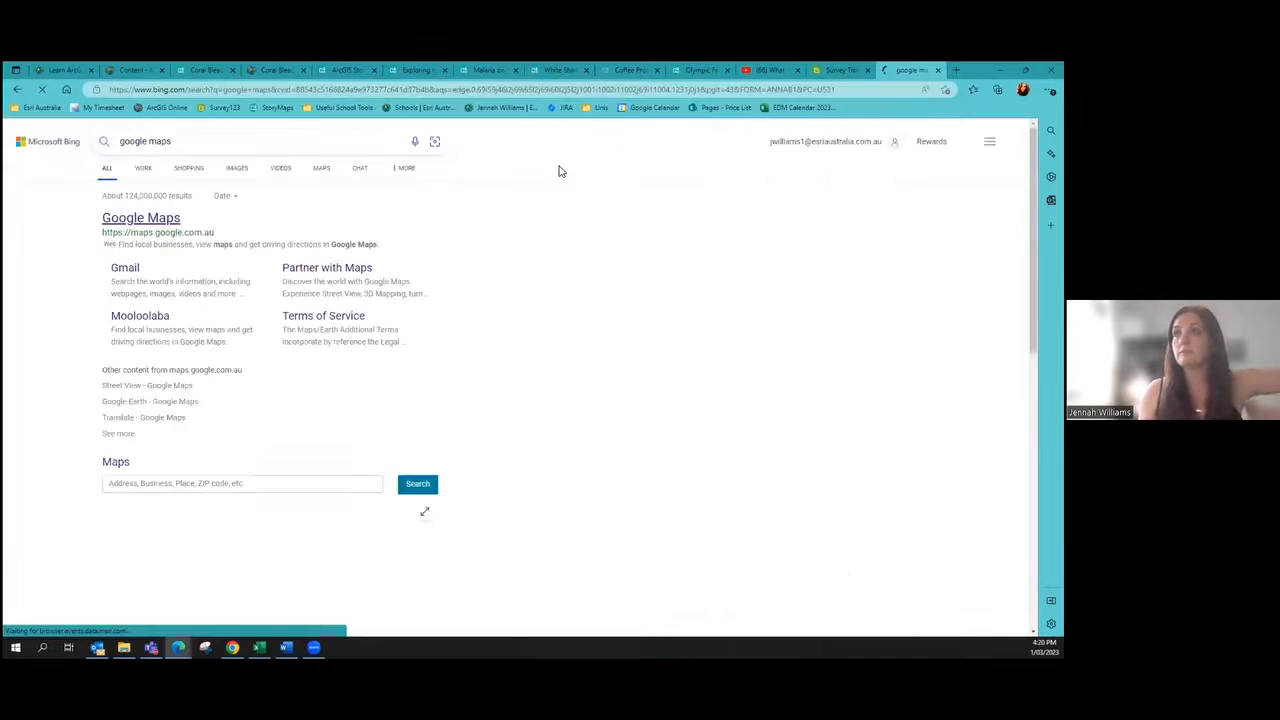
{"action": "left_click", "coordinate": [375, 89]}
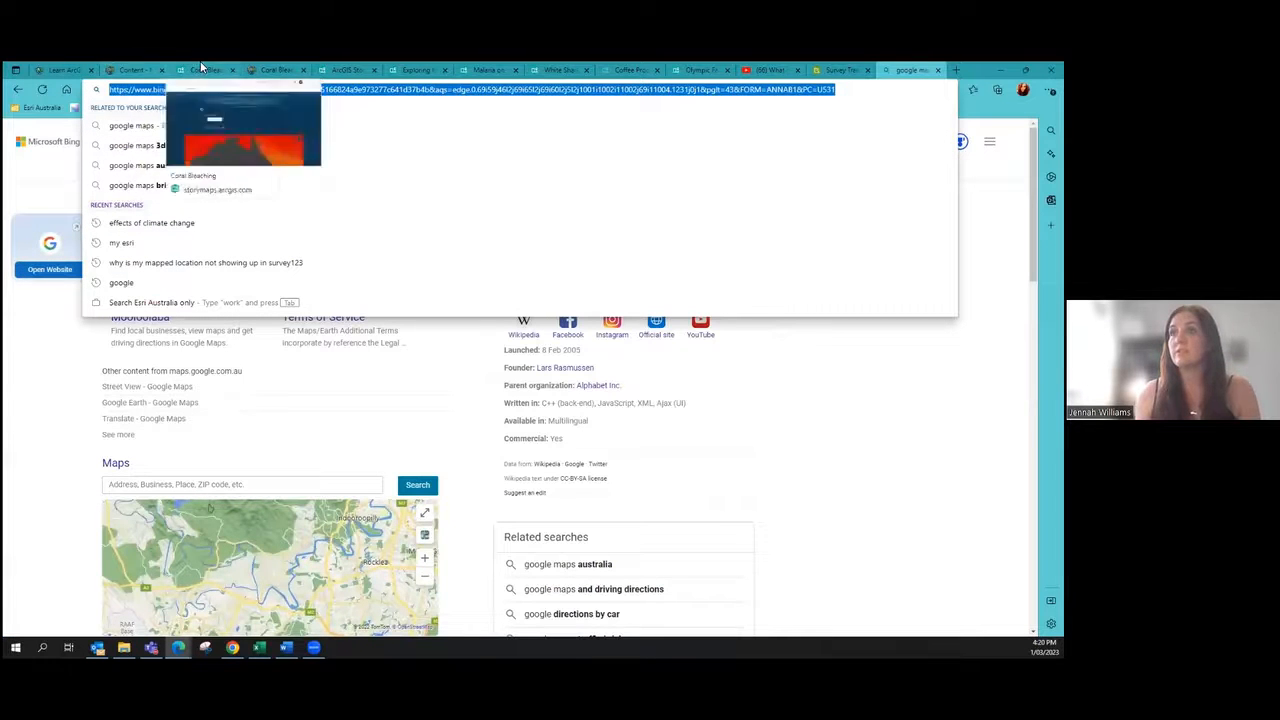
{"action": "left_click", "coordinate": [200, 68]}
{"action": "key", "text": "ctrl+v"}
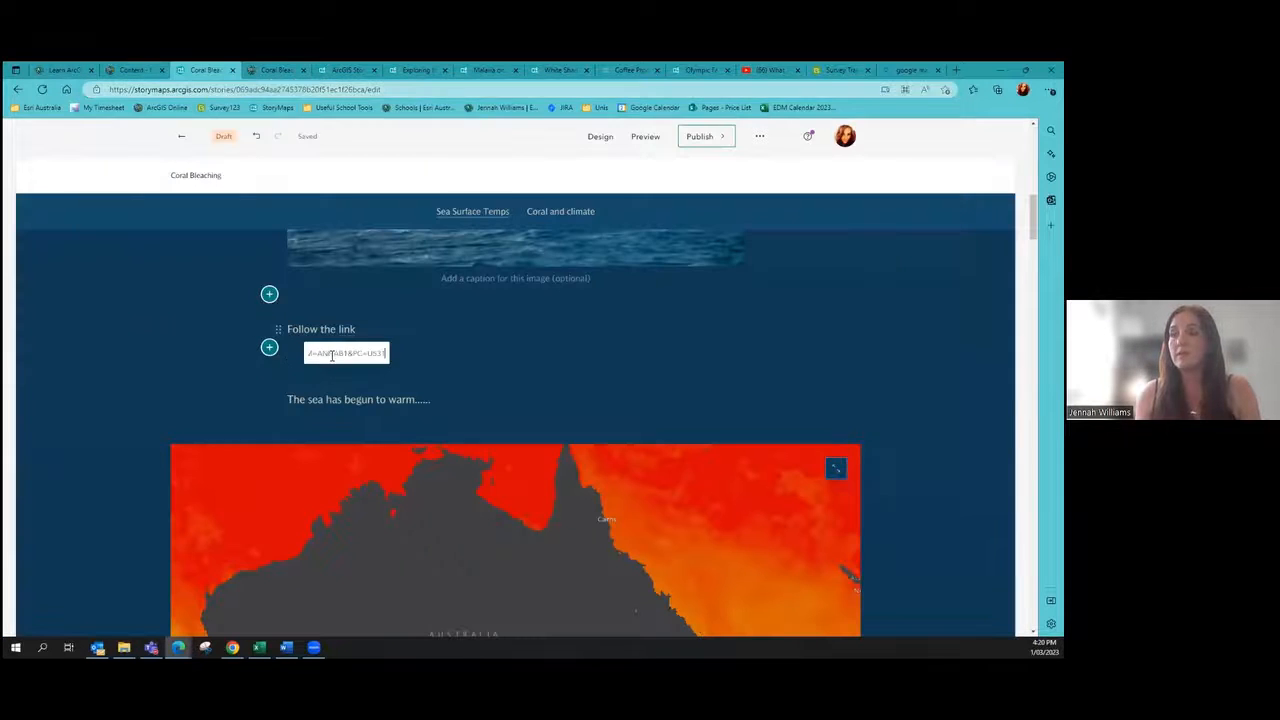
Step: Reselect 'link' in 'Follow the link' and apply the pasted search-page URL as its hyperlink
{"action": "left_click", "coordinate": [441, 344]}
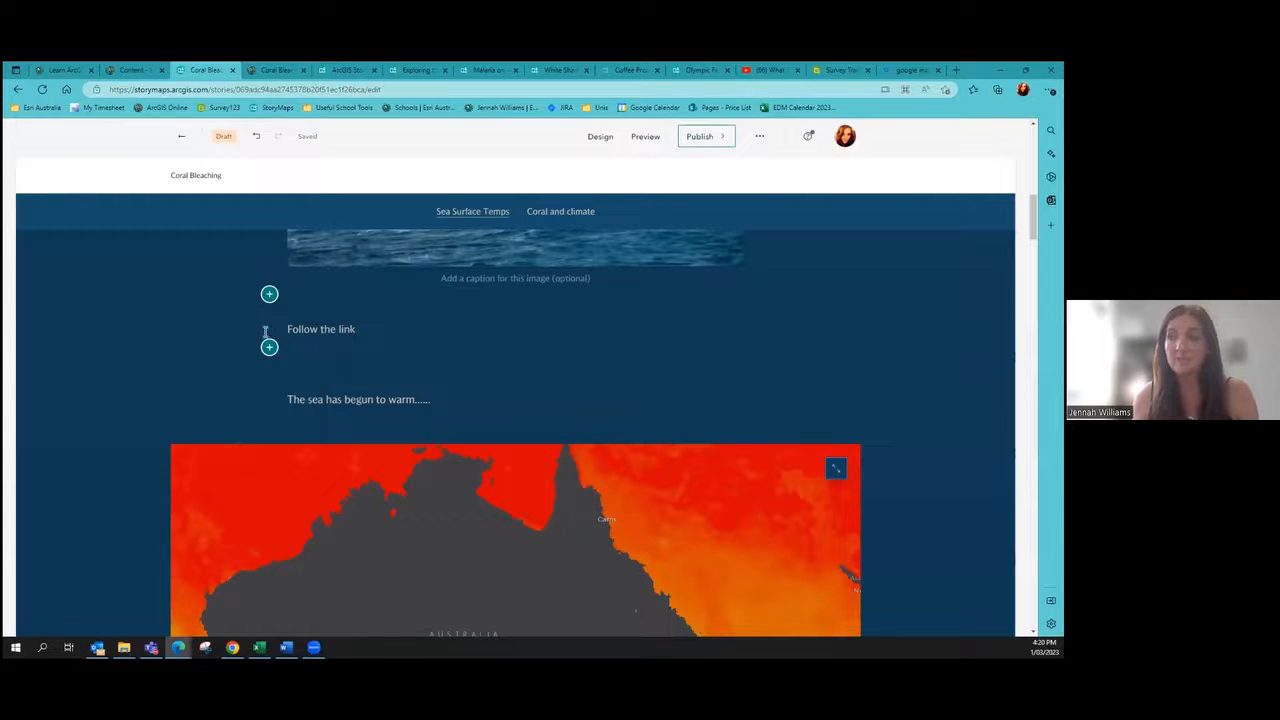
{"action": "double_click", "coordinate": [350, 329]}
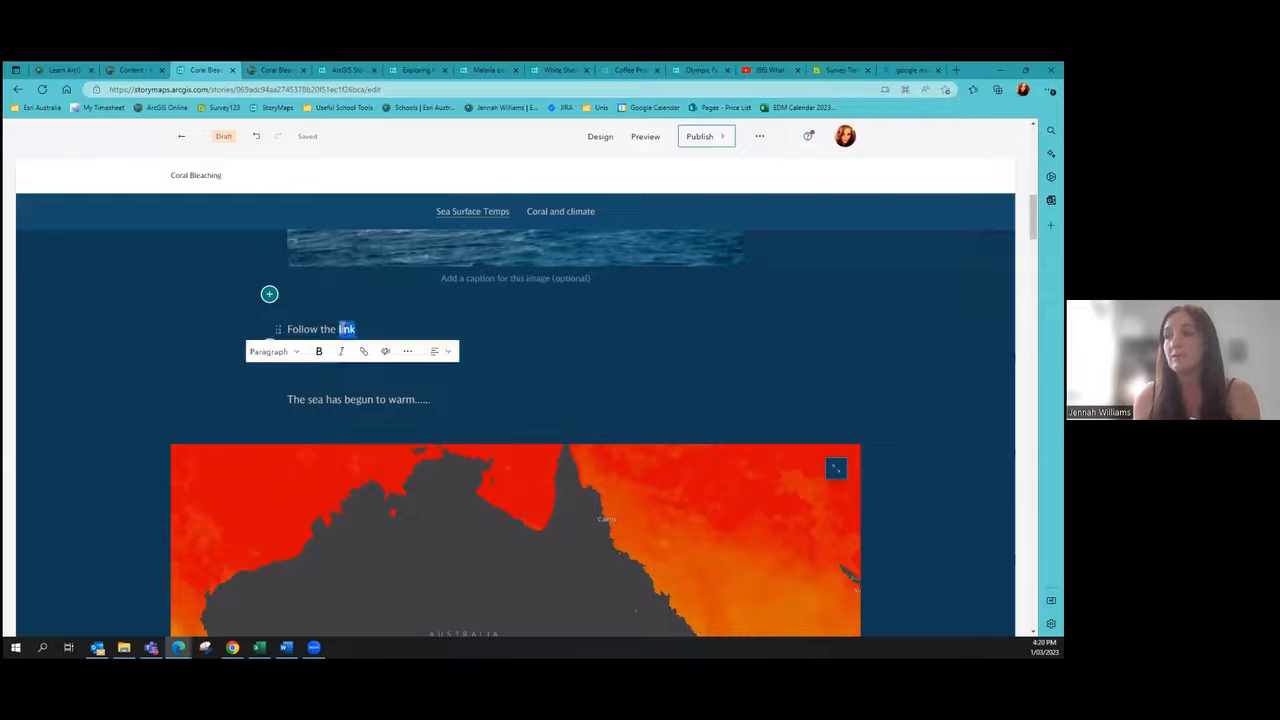
{"action": "left_click", "coordinate": [363, 351]}
{"action": "key", "text": "ctrl+v"}
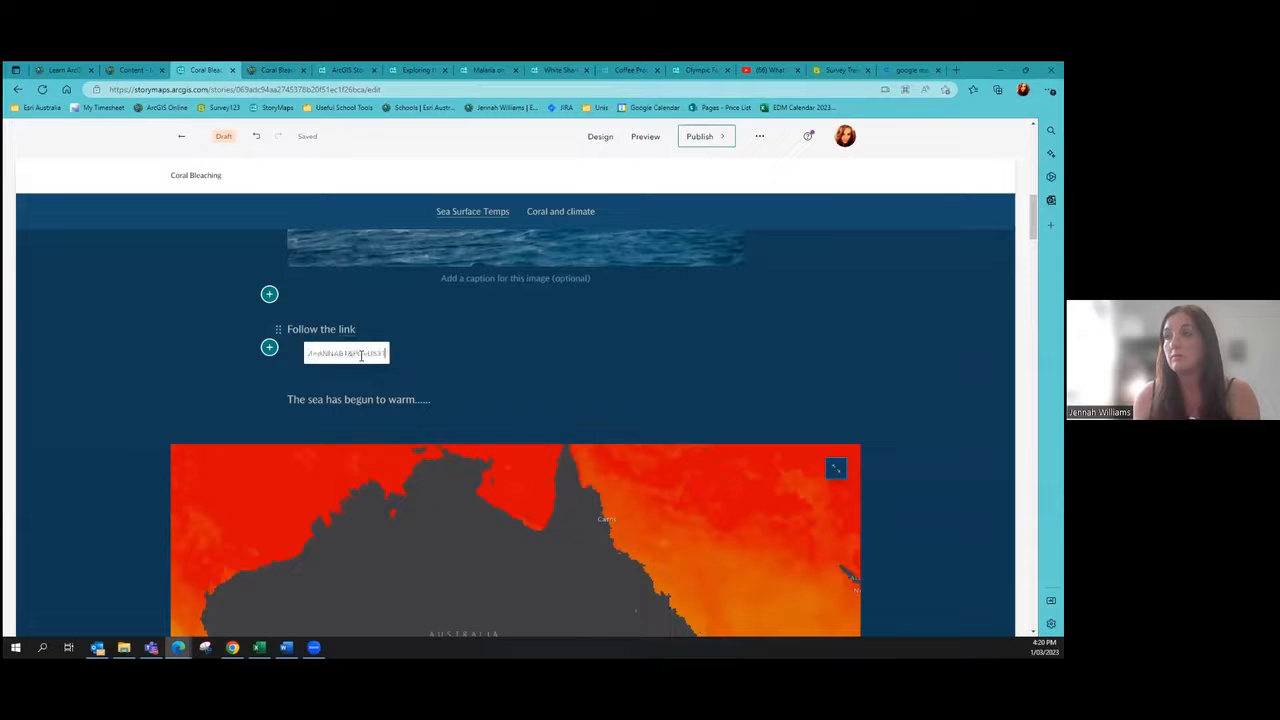
{"action": "key", "text": "Return"}
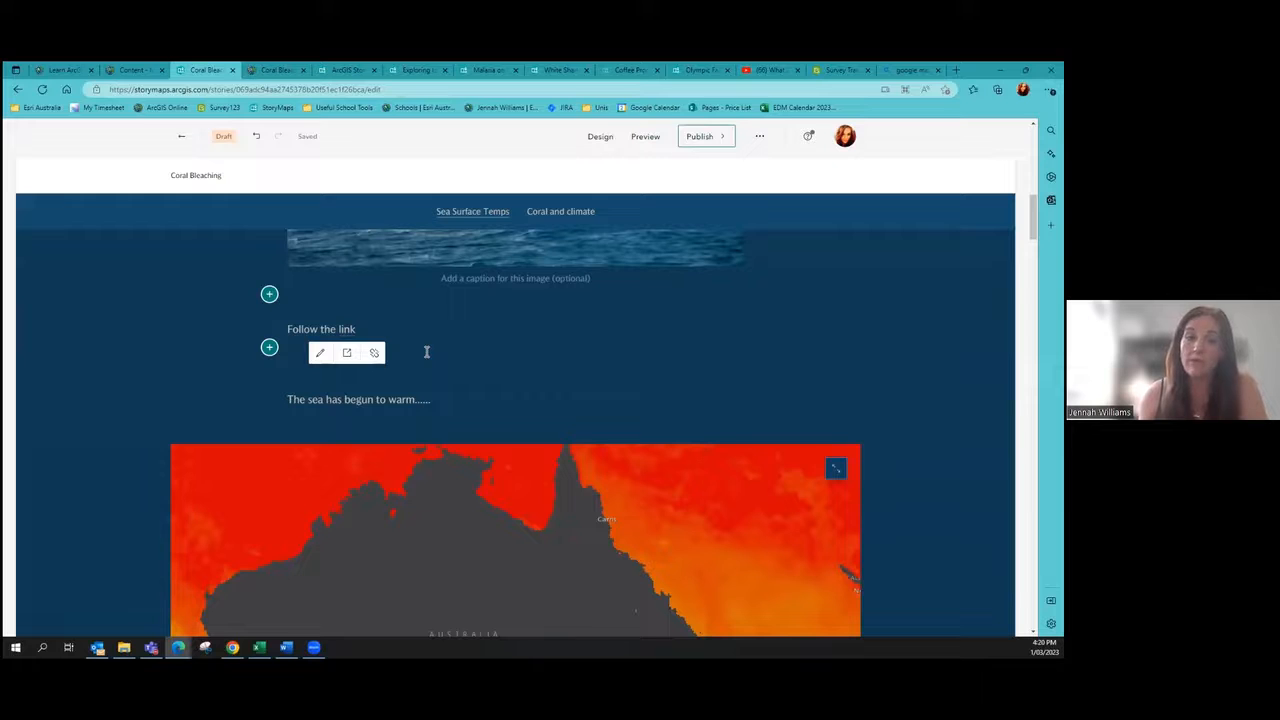
{"action": "scroll", "coordinate": [457, 349], "scroll_direction": "down", "scroll_amount": 1}
{"action": "scroll", "coordinate": [458, 349], "scroll_direction": "up", "scroll_amount": 1}
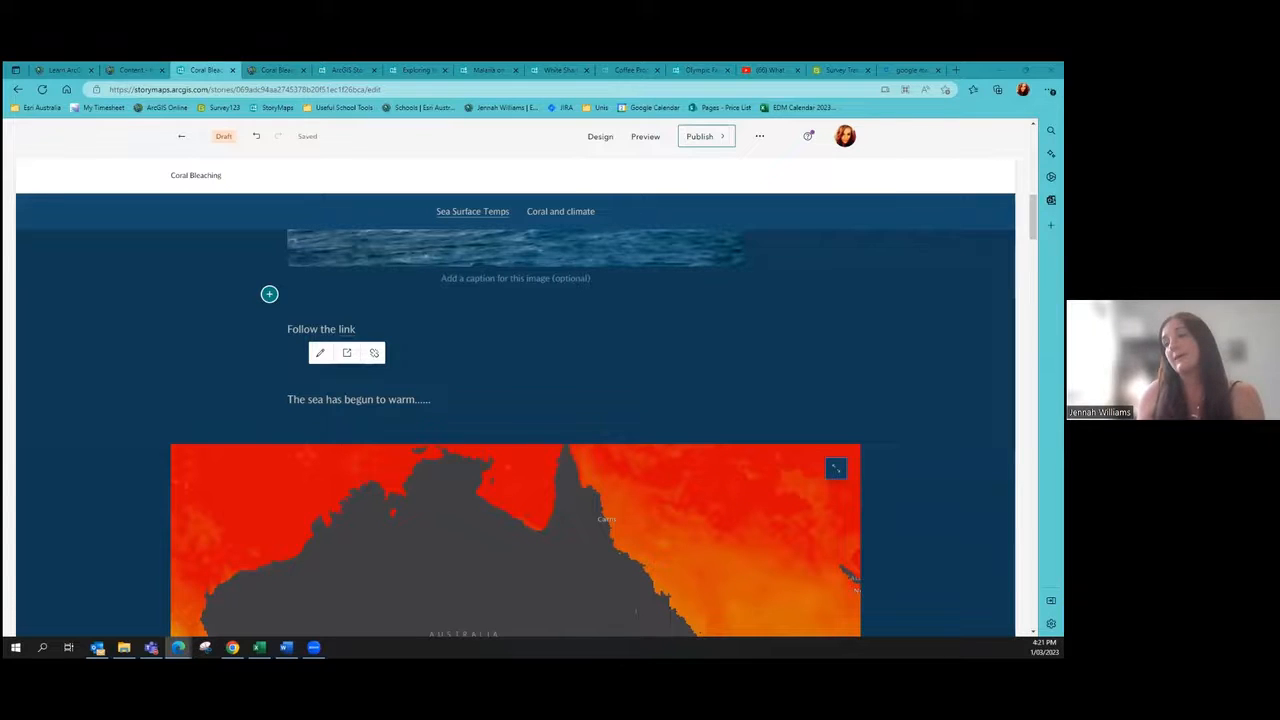
{"action": "scroll", "coordinate": [51, 354], "scroll_direction": "down", "scroll_amount": 8}
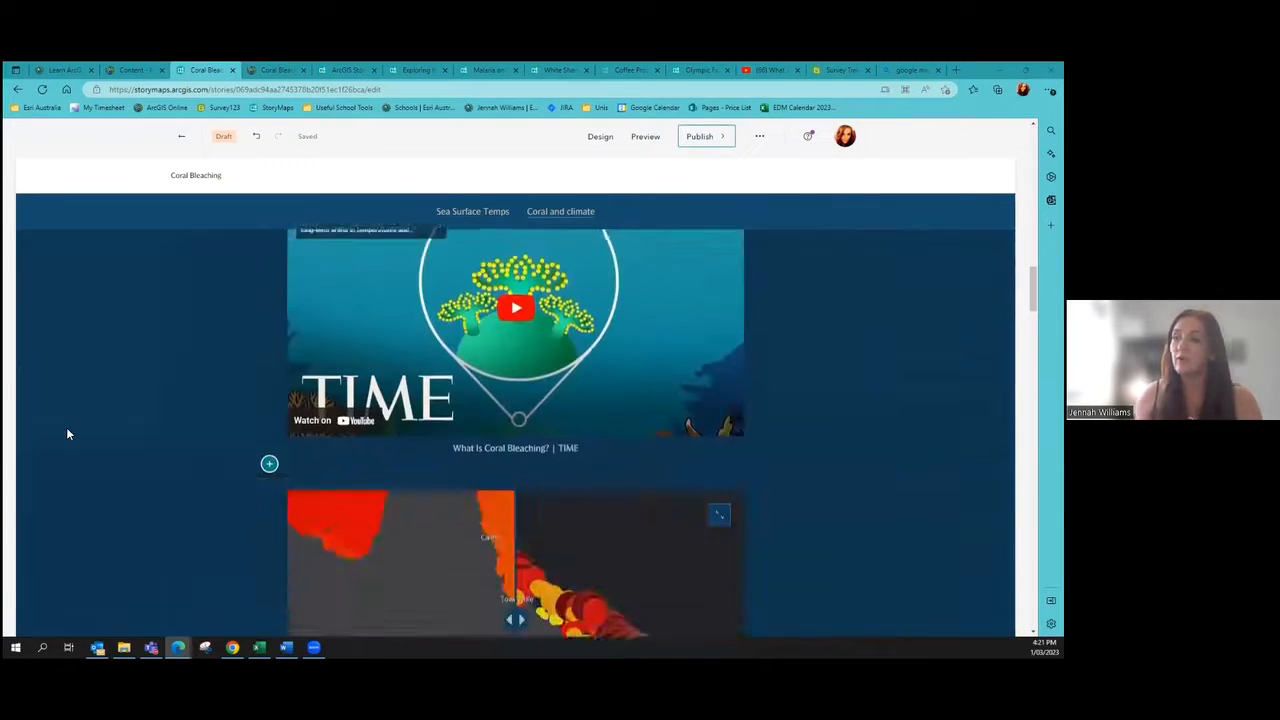
{"action": "scroll", "coordinate": [67, 434], "scroll_direction": "up", "scroll_amount": 10}
{"action": "scroll", "coordinate": [67, 434], "scroll_direction": "up", "scroll_amount": 4}
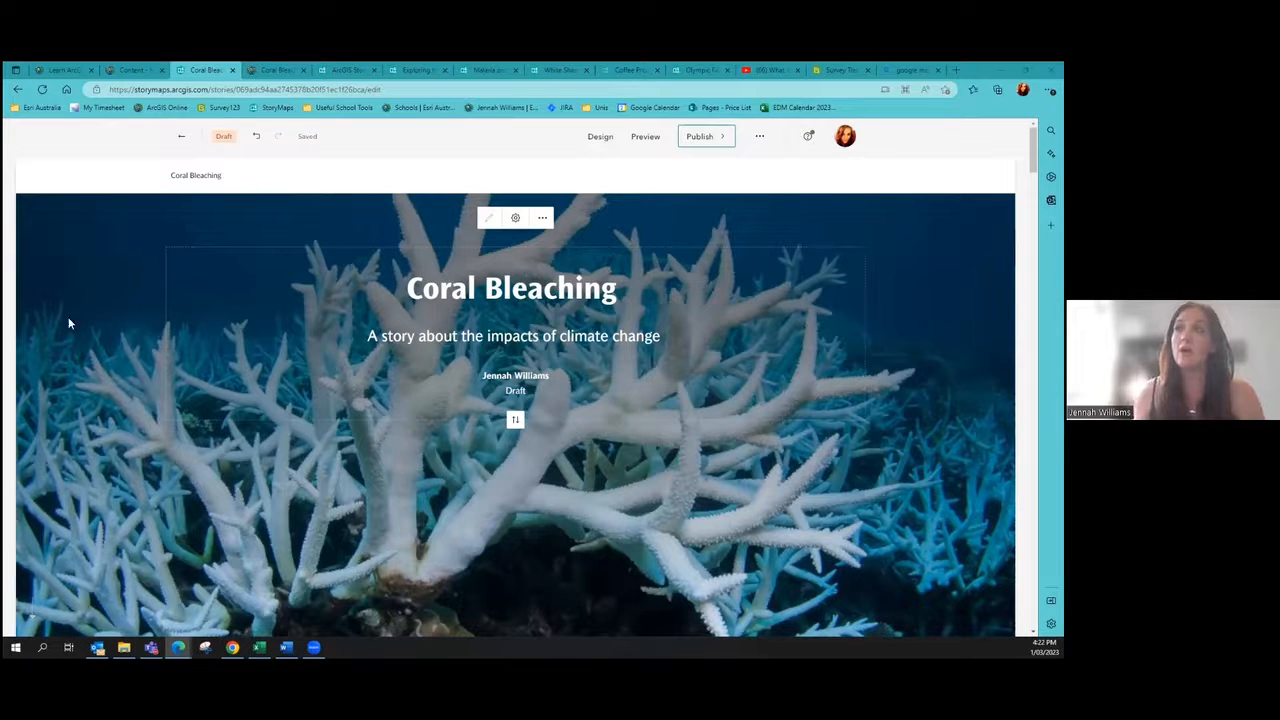
{"action": "left_click", "coordinate": [62, 70]}
{"action": "scroll", "coordinate": [231, 318], "scroll_direction": "up", "scroll_amount": 3}
{"action": "left_click", "coordinate": [427, 140]}
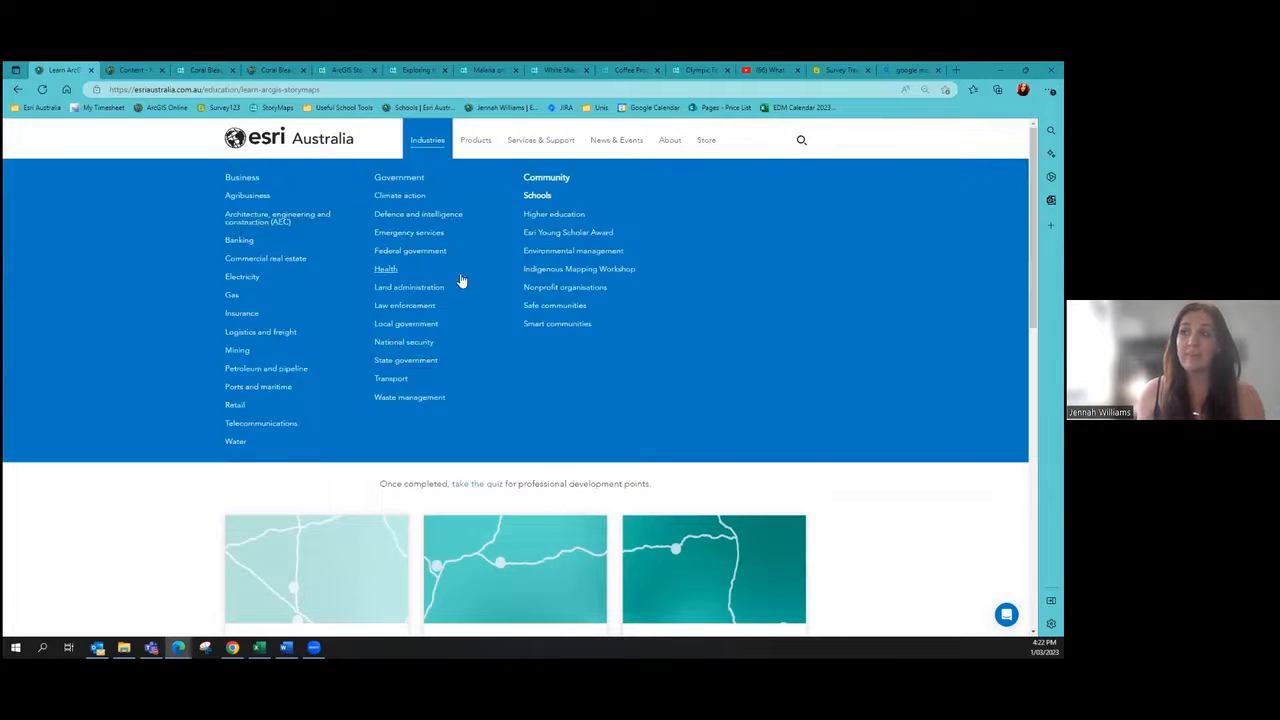
{"action": "scroll", "coordinate": [230, 480], "scroll_direction": "down", "scroll_amount": 4}
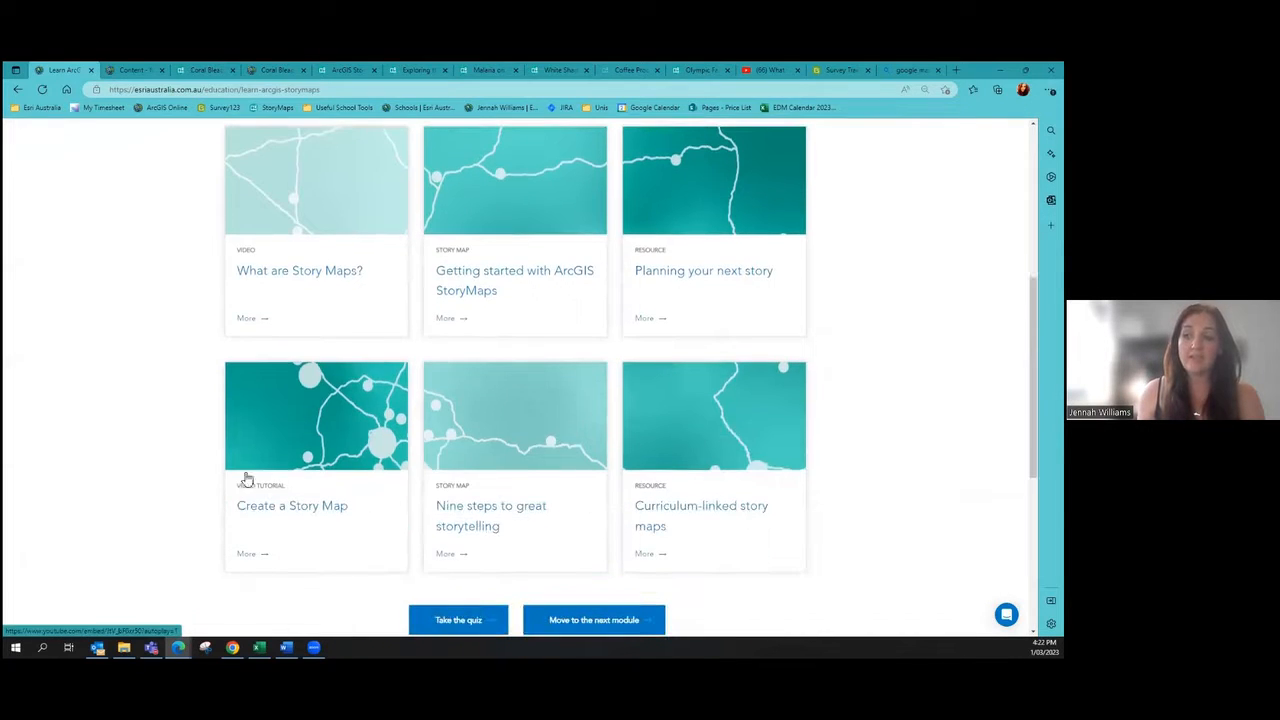
{"action": "scroll", "coordinate": [374, 517], "scroll_direction": "up", "scroll_amount": 3}
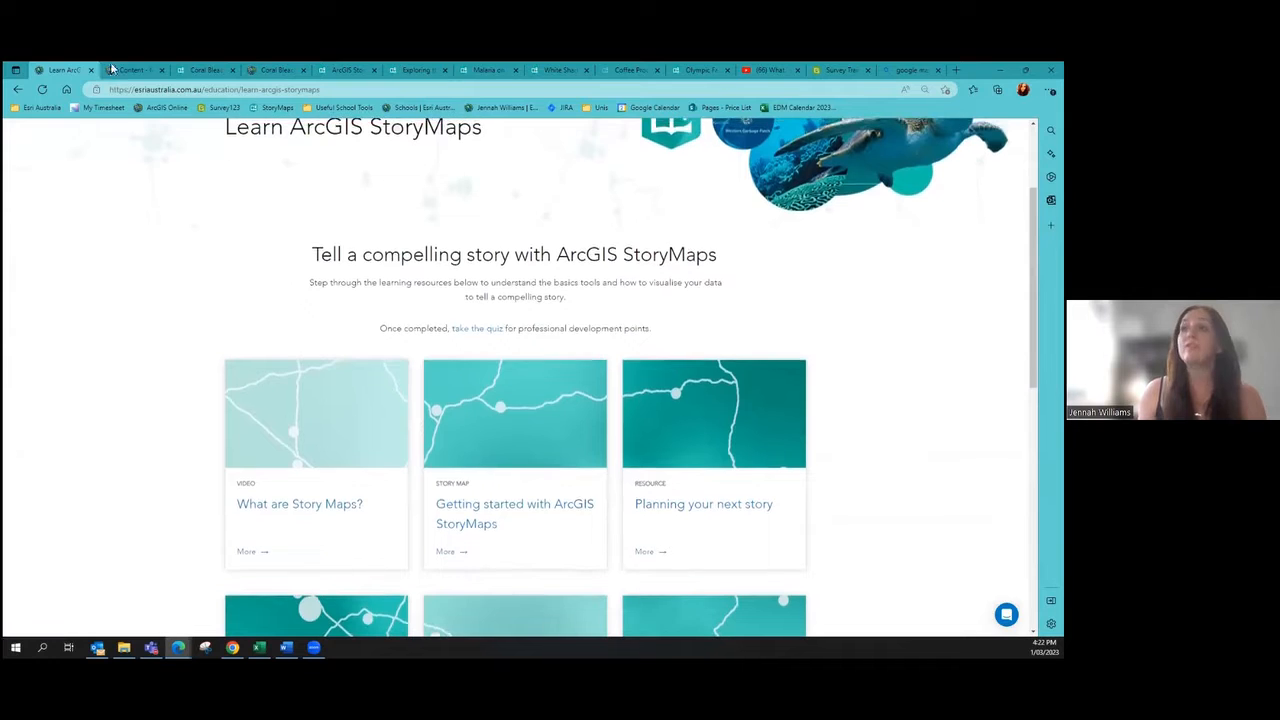
{"action": "left_click", "coordinate": [192, 70]}
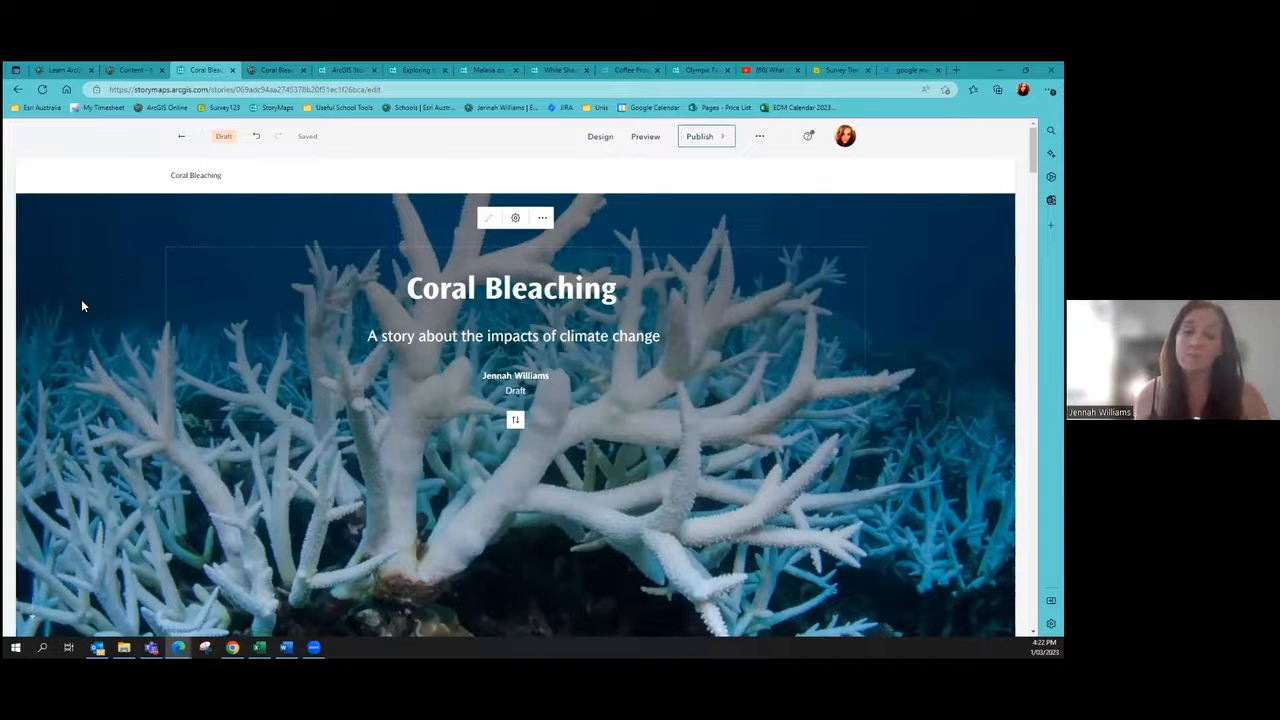
Step: Add a text line below the map tour containing the education team's contact e-mail address
{"action": "scroll", "coordinate": [563, 420], "scroll_direction": "down", "scroll_amount": 10}
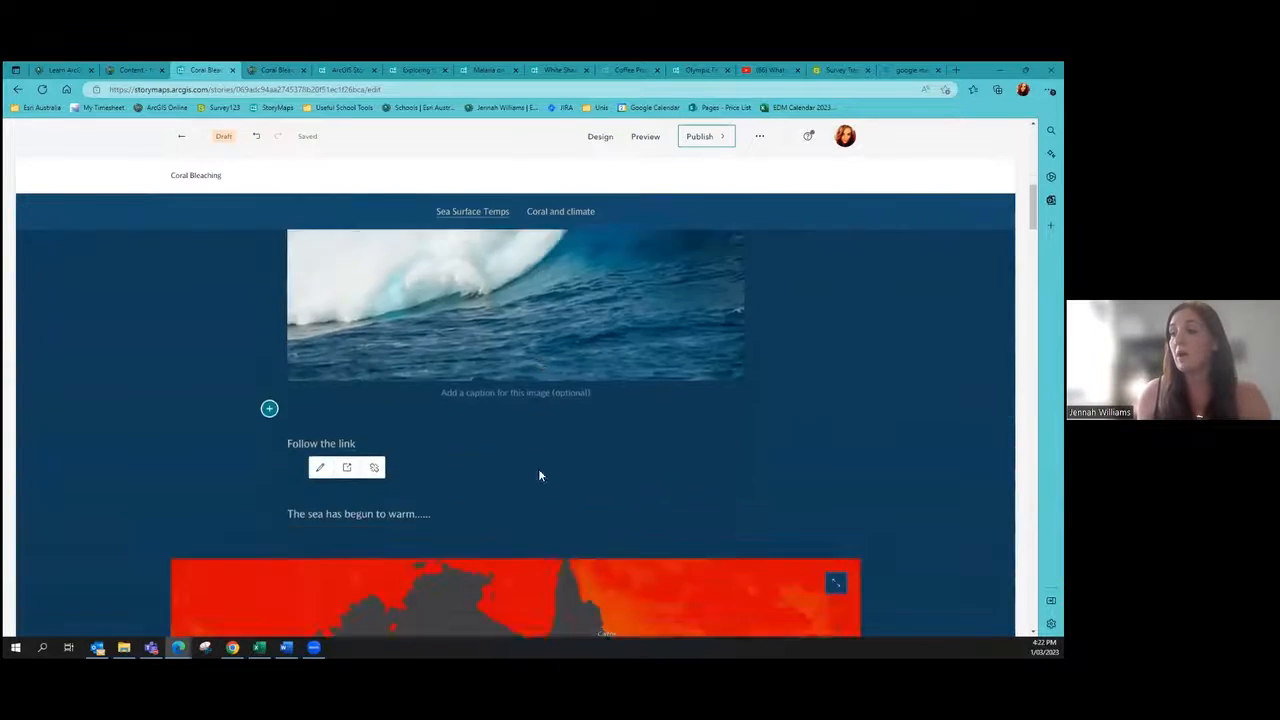
{"action": "scroll", "coordinate": [538, 475], "scroll_direction": "down", "scroll_amount": 5}
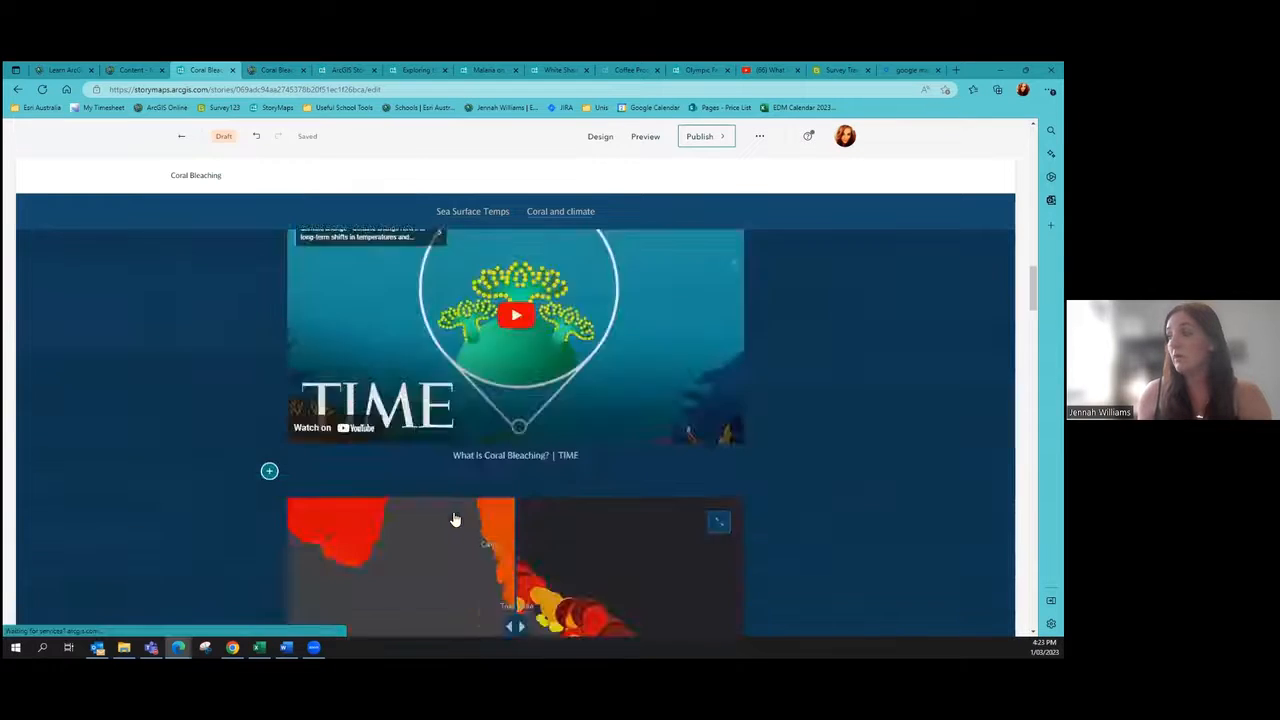
{"action": "scroll", "coordinate": [453, 519], "scroll_direction": "down", "scroll_amount": 8}
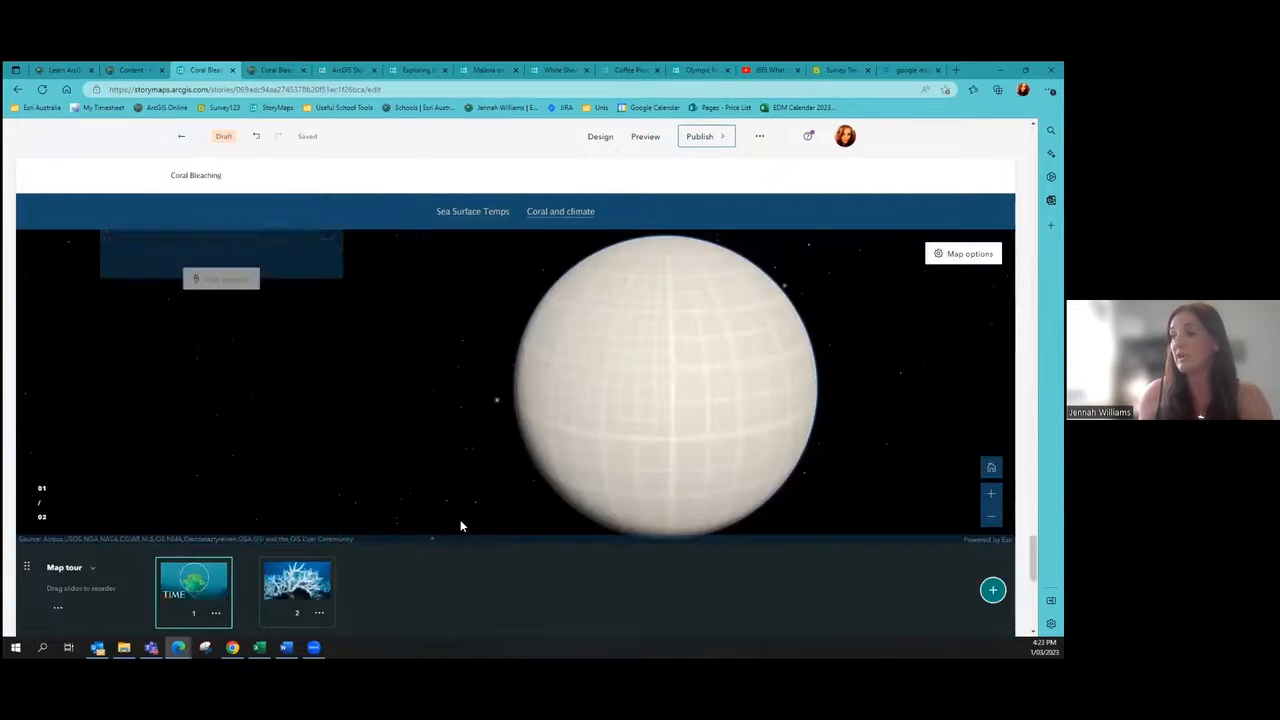
{"action": "scroll", "coordinate": [461, 525], "scroll_direction": "down", "scroll_amount": 8}
{"action": "left_click", "coordinate": [320, 310]}
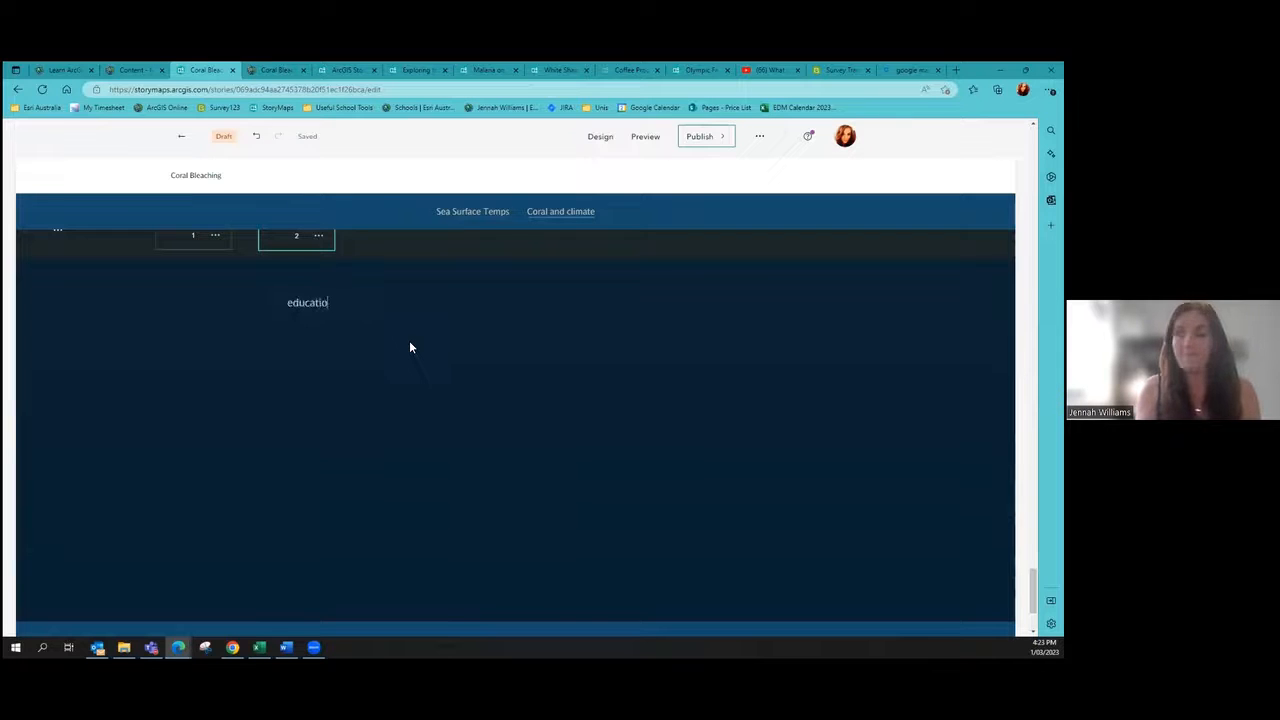
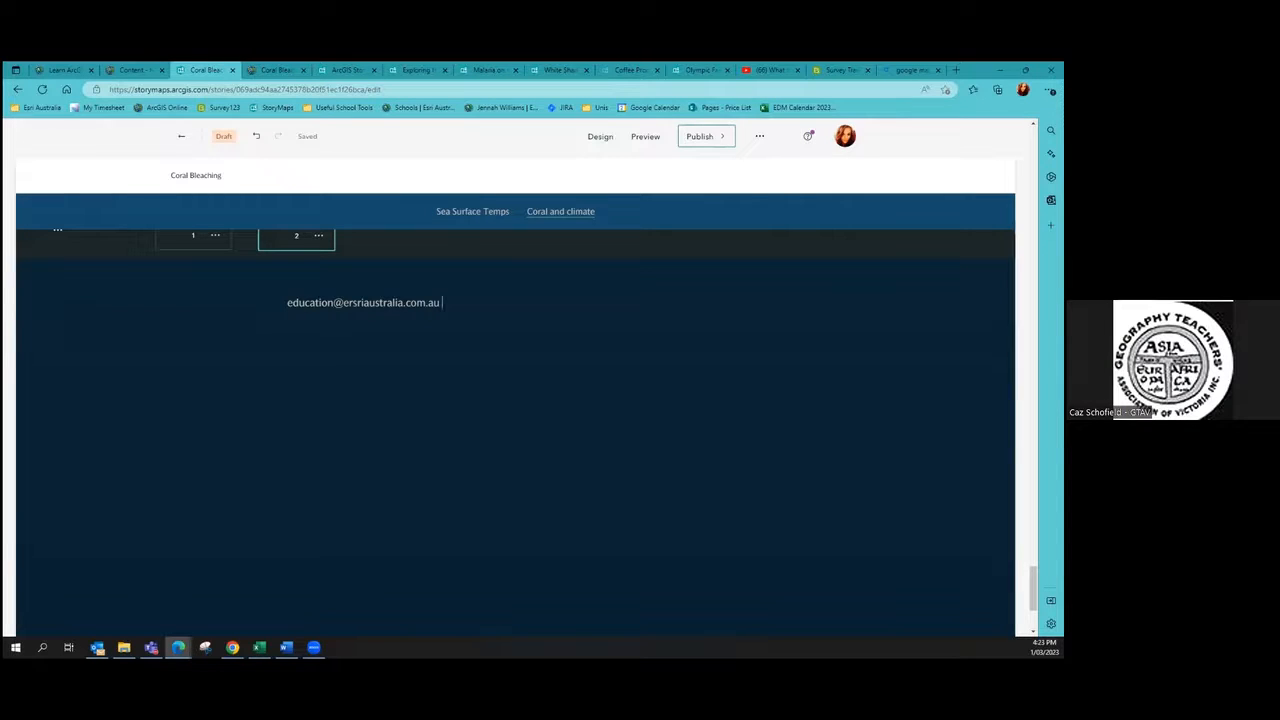
Step: Correct the misspelled domain in the e-mail address to 'esri'
{"action": "left_click", "coordinate": [361, 302]}
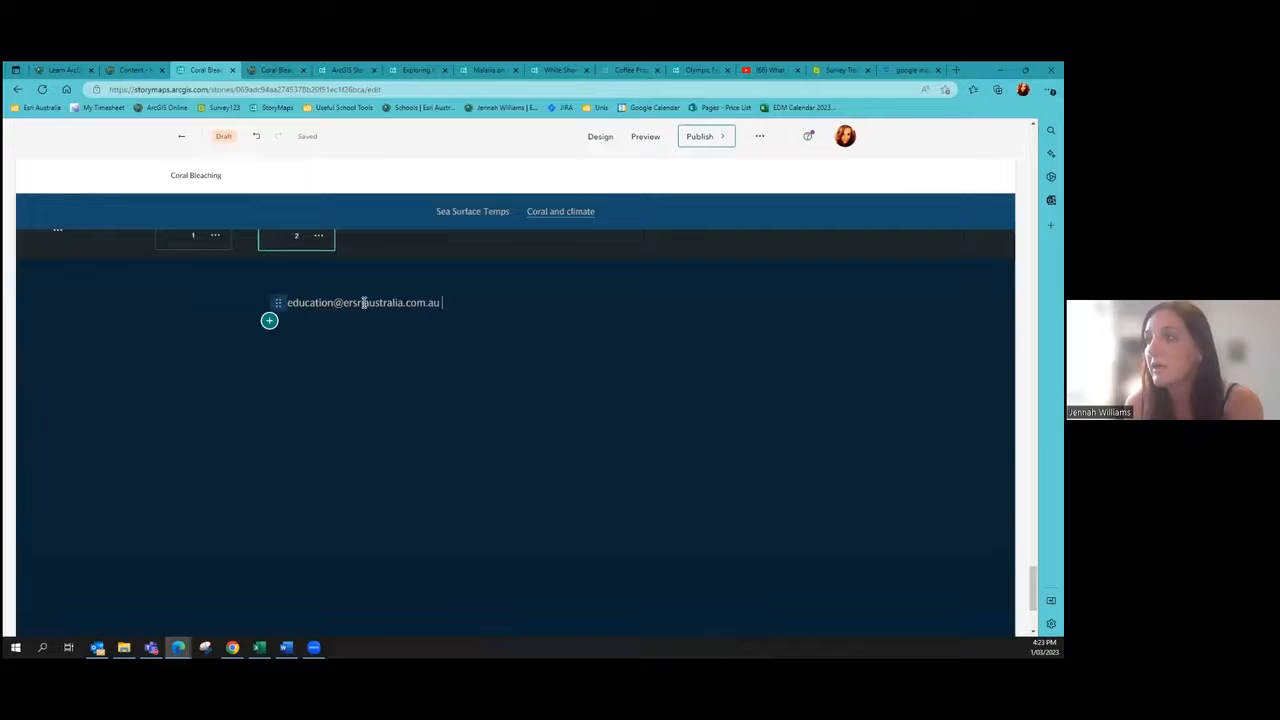
{"action": "key", "text": "BackSpace"}
{"action": "key", "text": "BackSpace"}
{"action": "key", "text": "BackSpace"}
{"action": "key", "text": "BackSpace"}
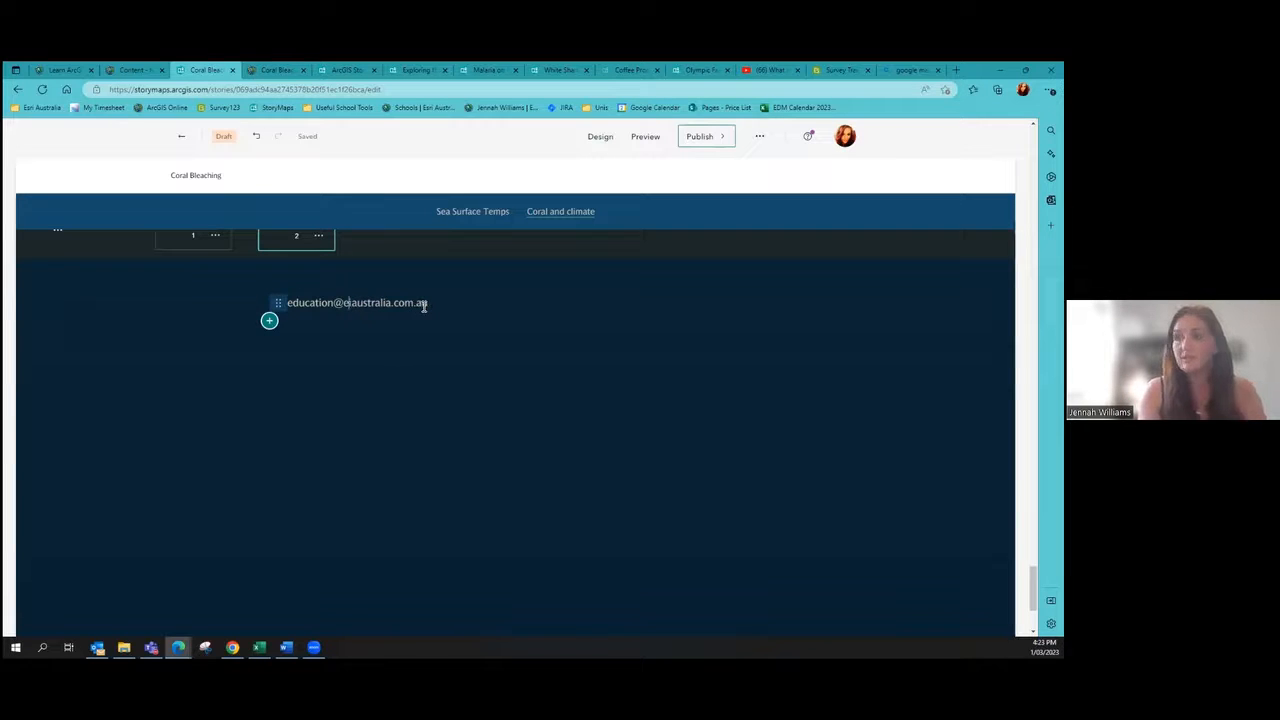
{"action": "type", "text": "sri"}
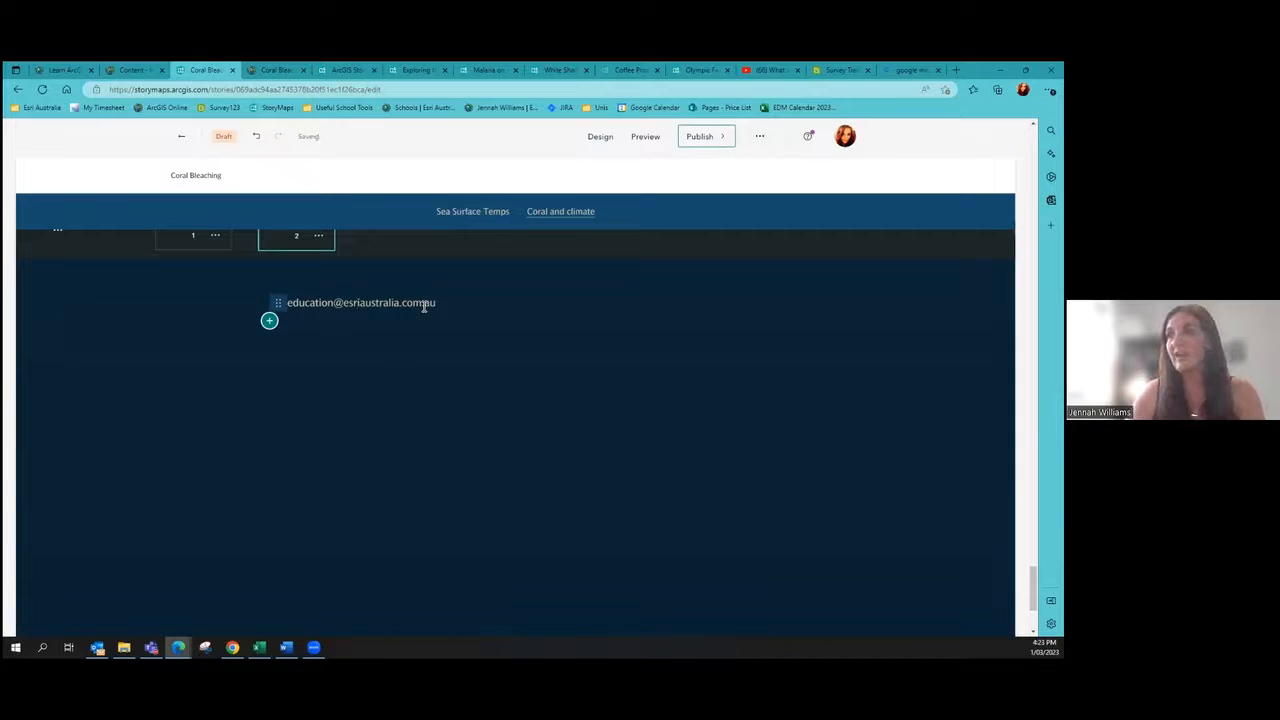
{"action": "left_click", "coordinate": [461, 463]}
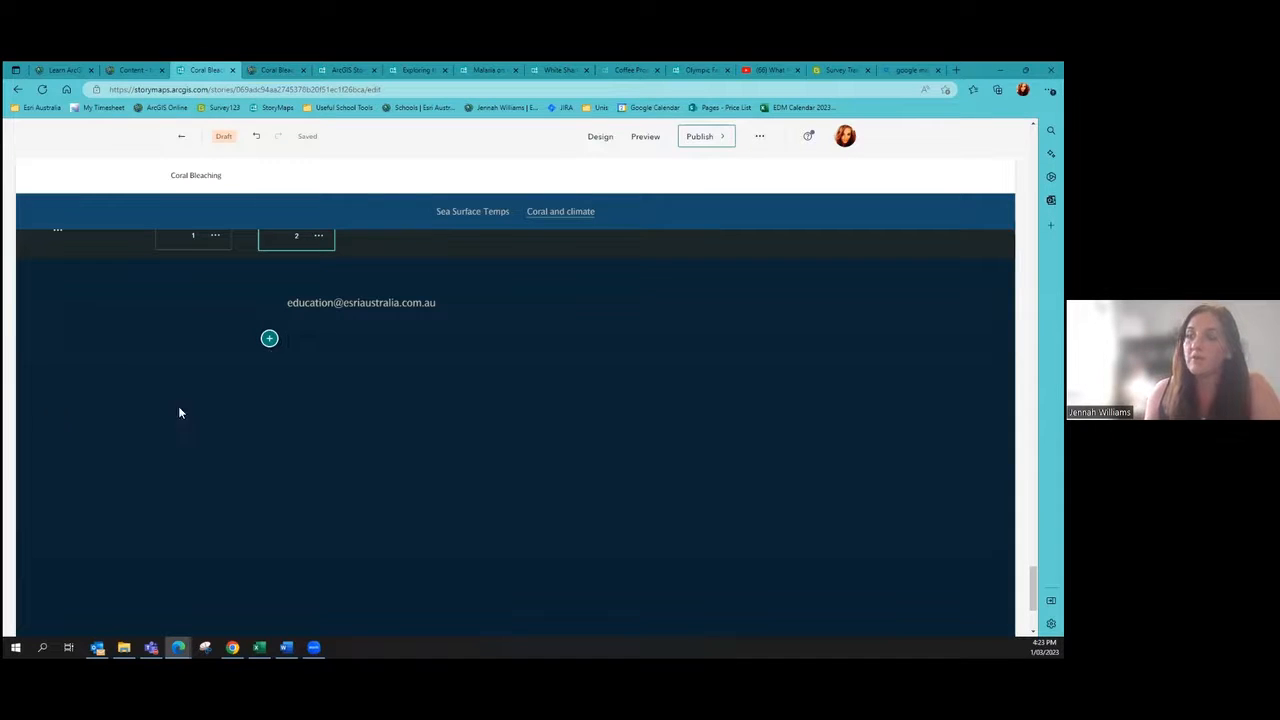
{"action": "mouse_move", "coordinate": [178, 647]}
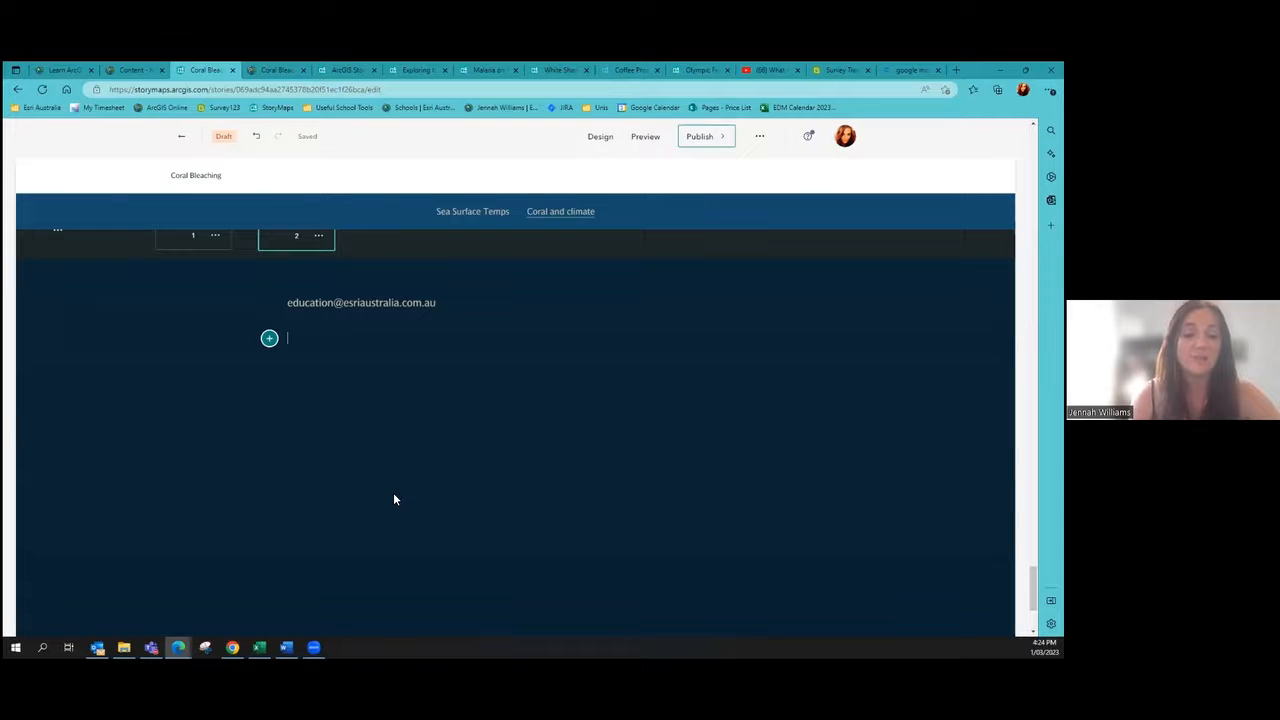
{"action": "scroll", "coordinate": [529, 466], "scroll_direction": "up", "scroll_amount": 3}
{"action": "scroll", "coordinate": [534, 468], "scroll_direction": "down", "scroll_amount": 3}
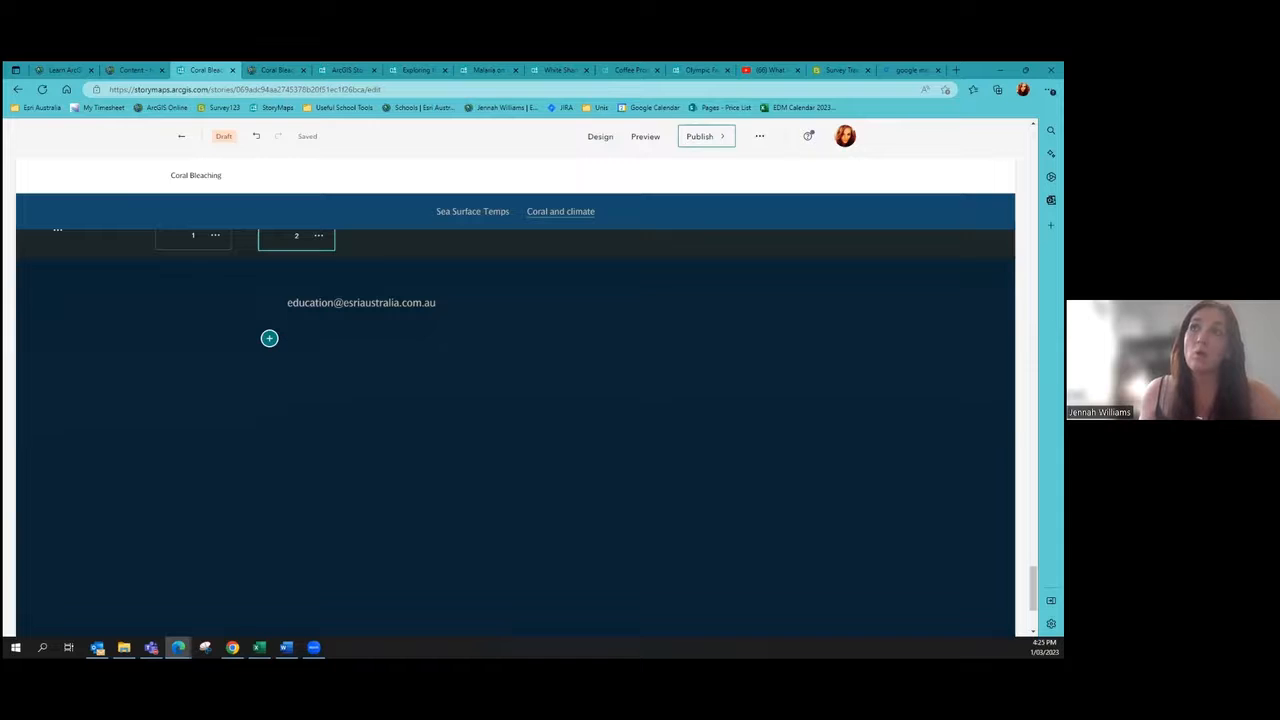
{"action": "left_click", "coordinate": [70, 68]}
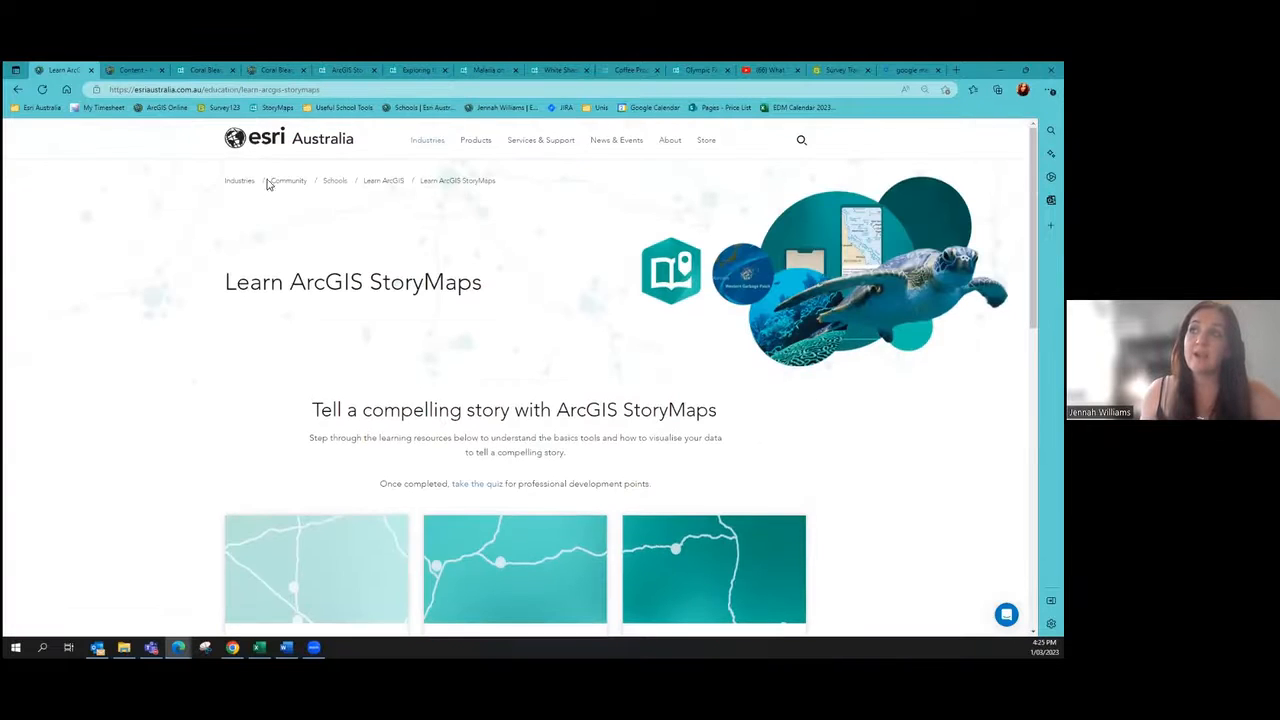
Step: Browse Esri Australia's GIS for Schools page, then return to the Coral Bleaching story tab
{"action": "left_click", "coordinate": [338, 184]}
{"action": "scroll", "coordinate": [338, 200], "scroll_direction": "down", "scroll_amount": 4}
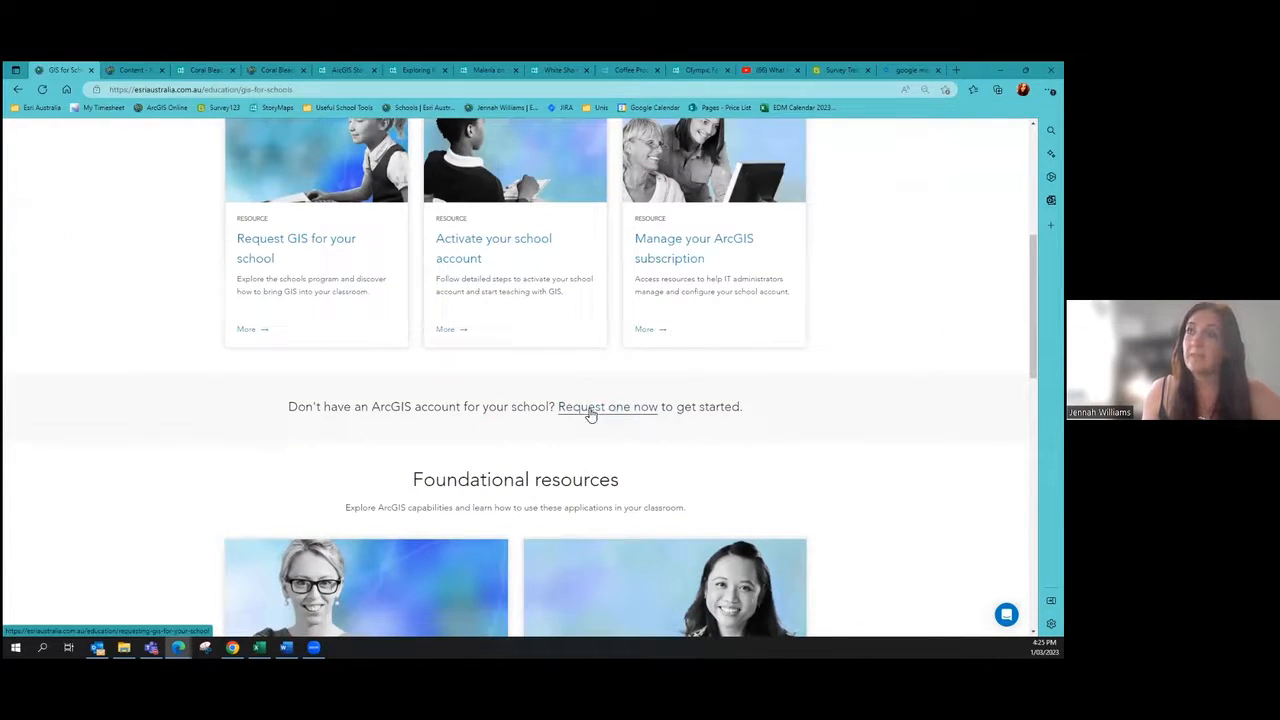
{"action": "scroll", "coordinate": [140, 346], "scroll_direction": "up", "scroll_amount": 4}
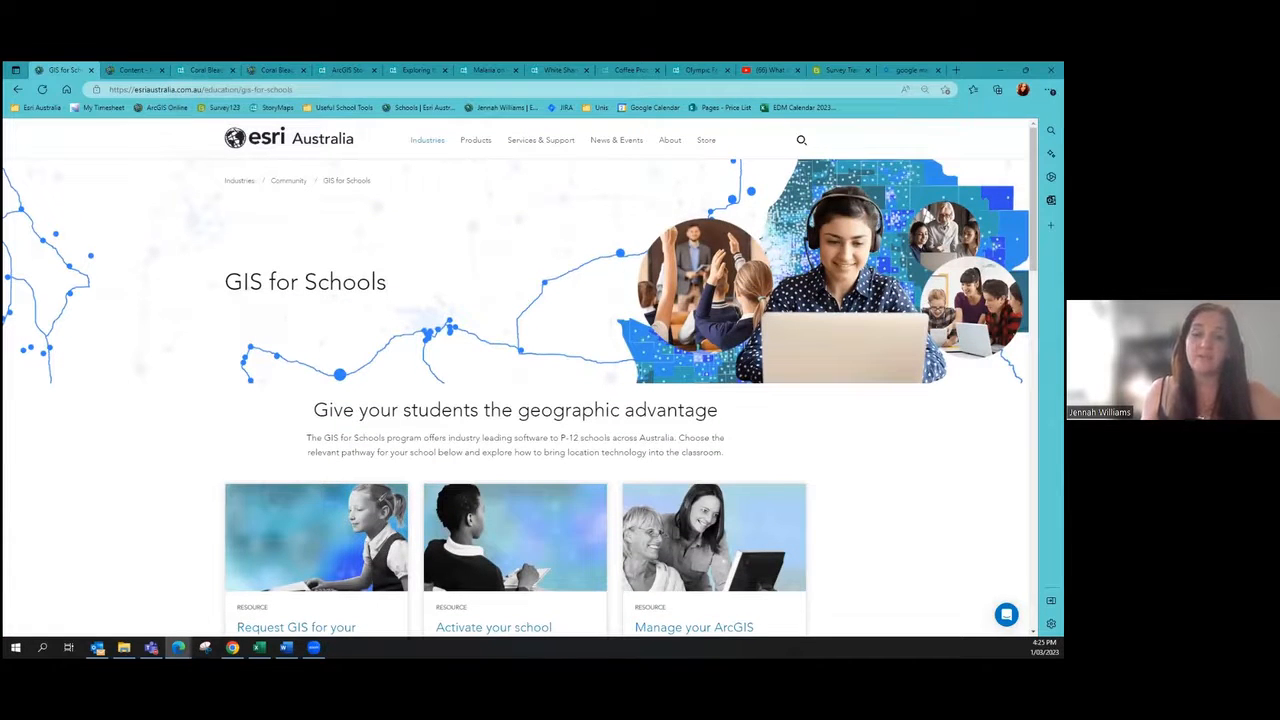
{"action": "left_click", "coordinate": [205, 70]}
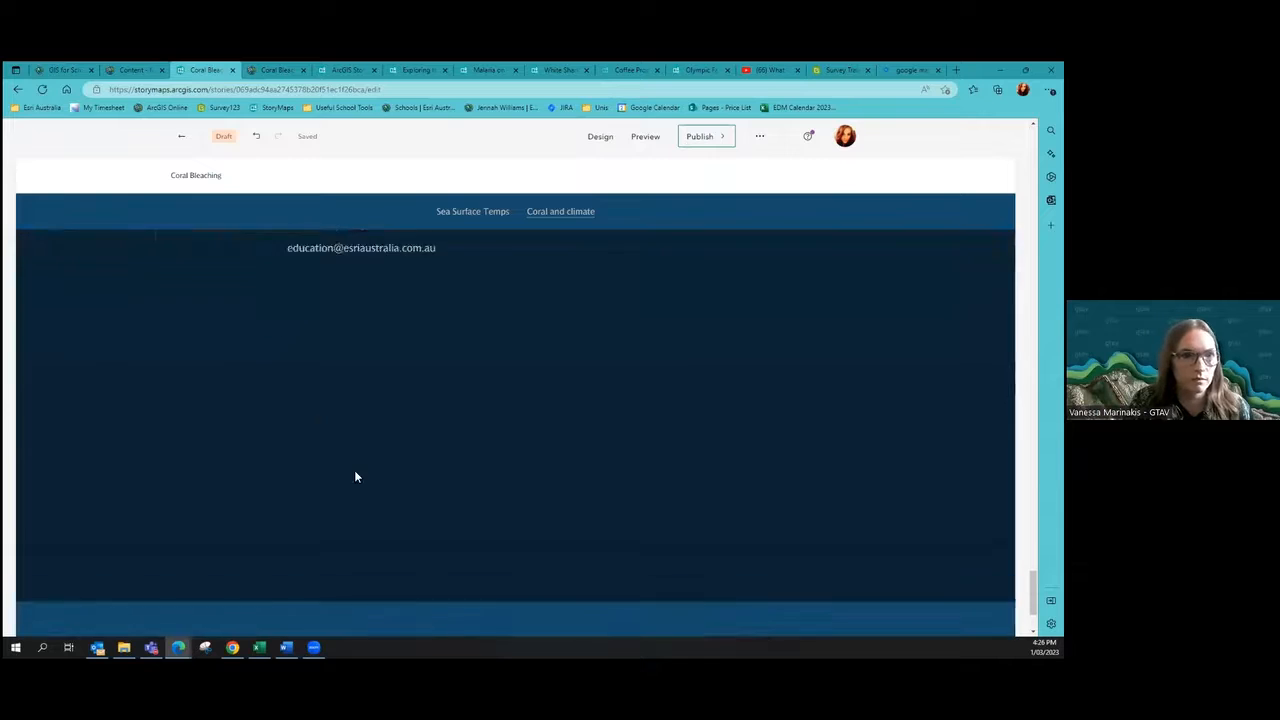